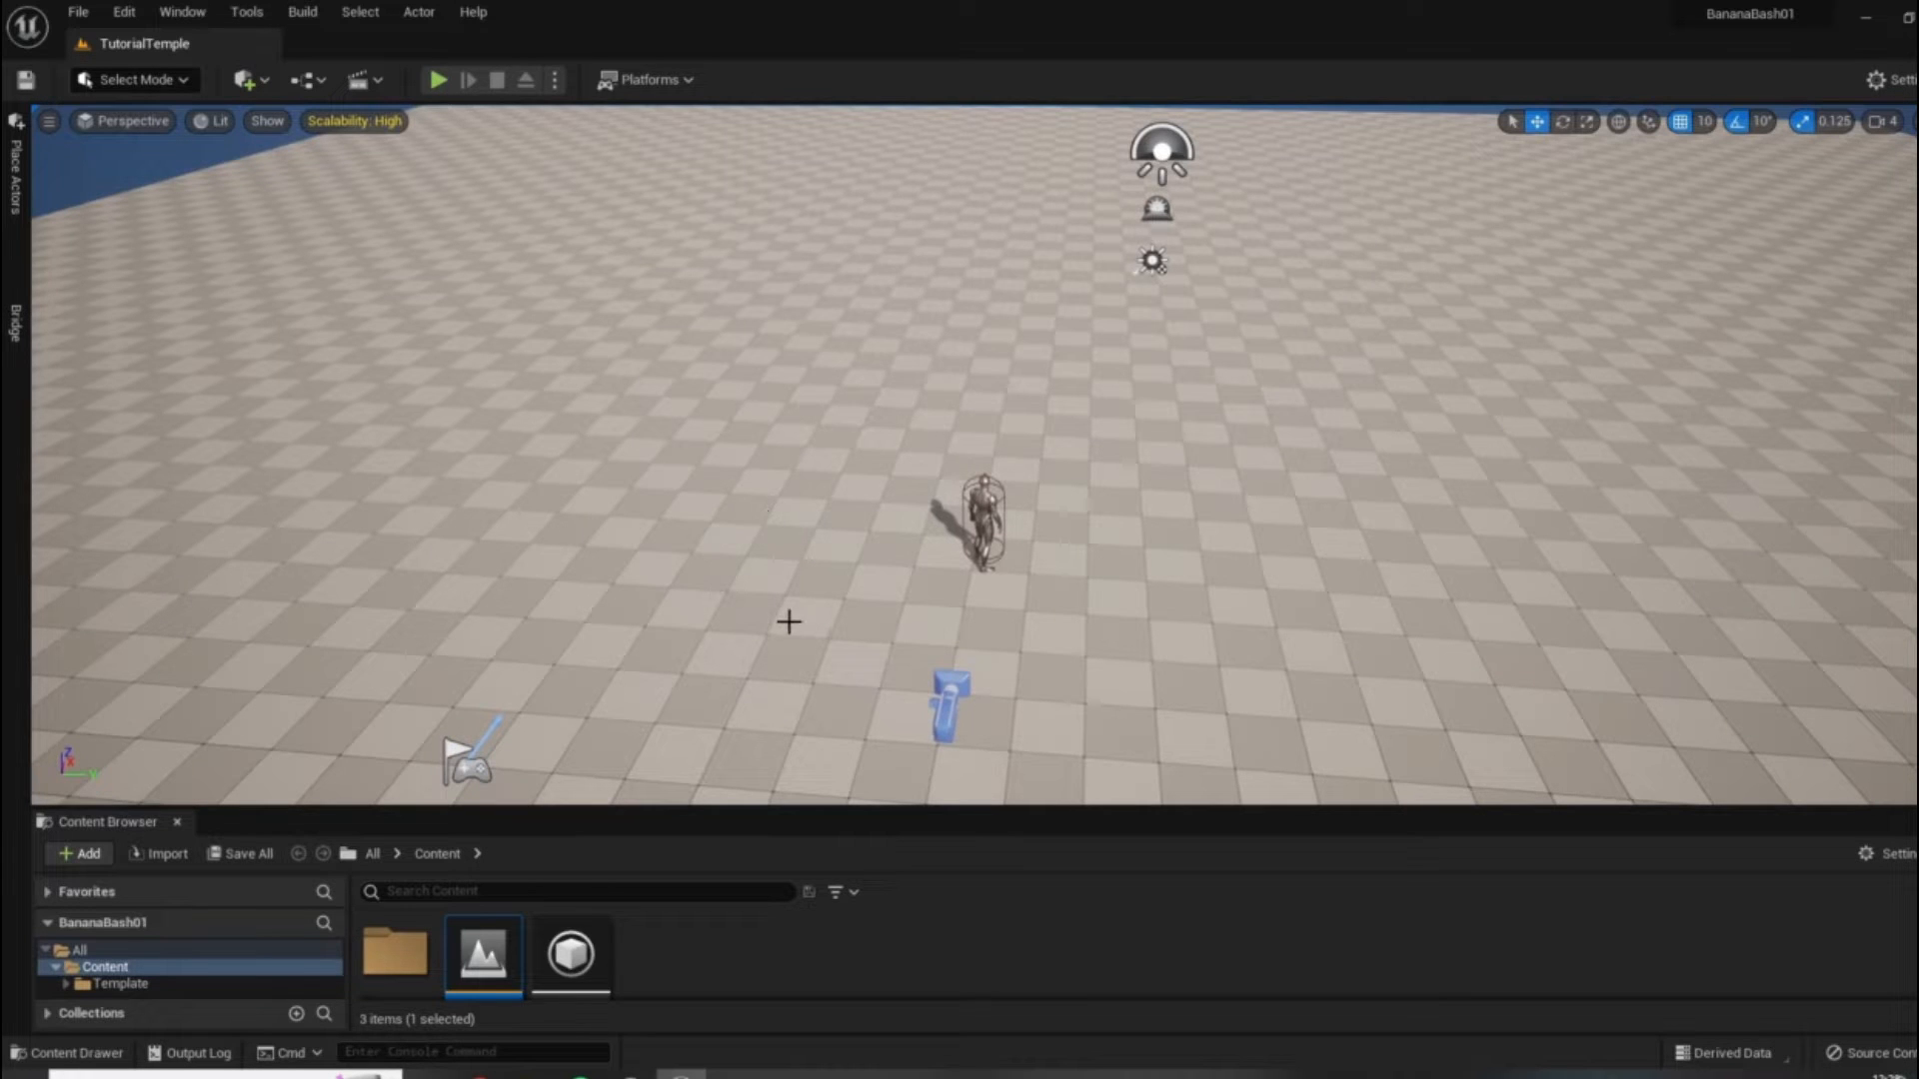
# Switch the editor to Modeling mode, close the Content Browser, and widen the tool palette and the Modeling settings panel.
pyautogui.moveTo(1320, 574); pyautogui.dragTo(1420, 468, button='right')
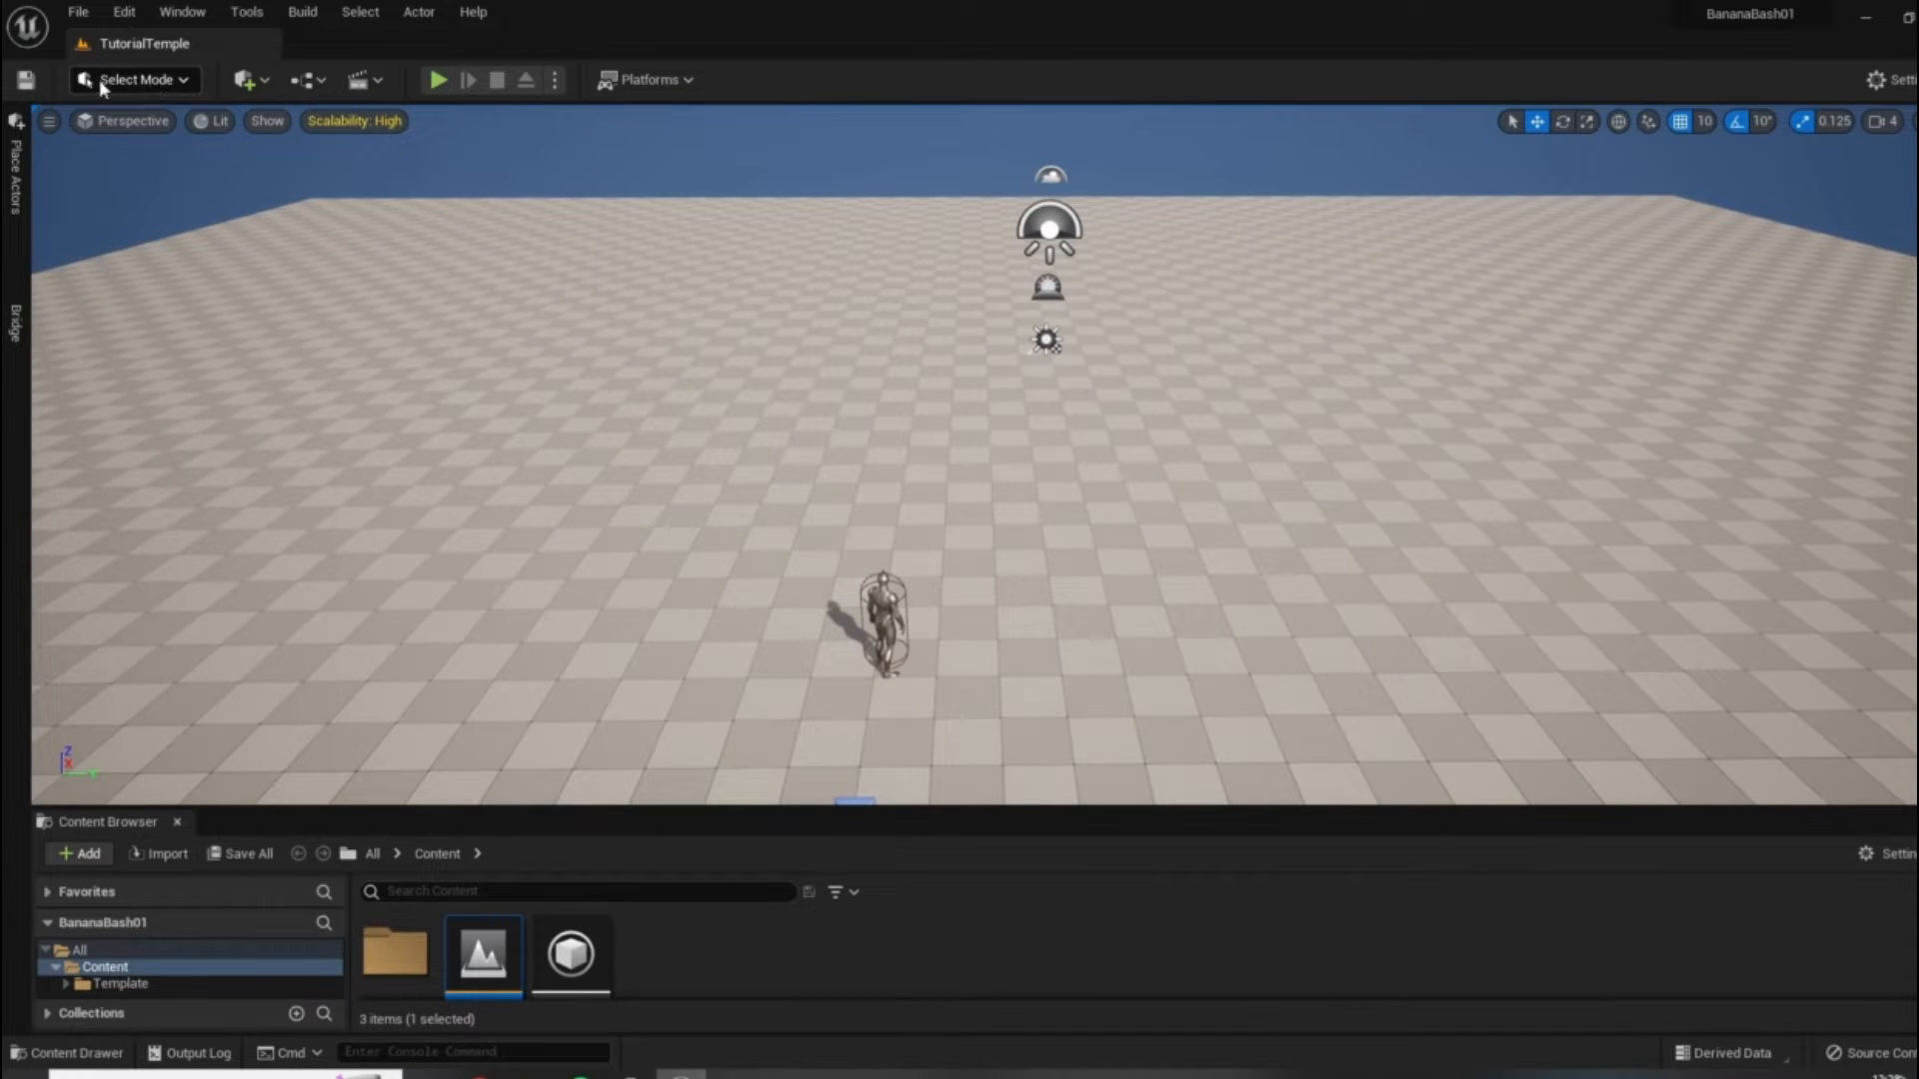
pyautogui.click(146, 81)
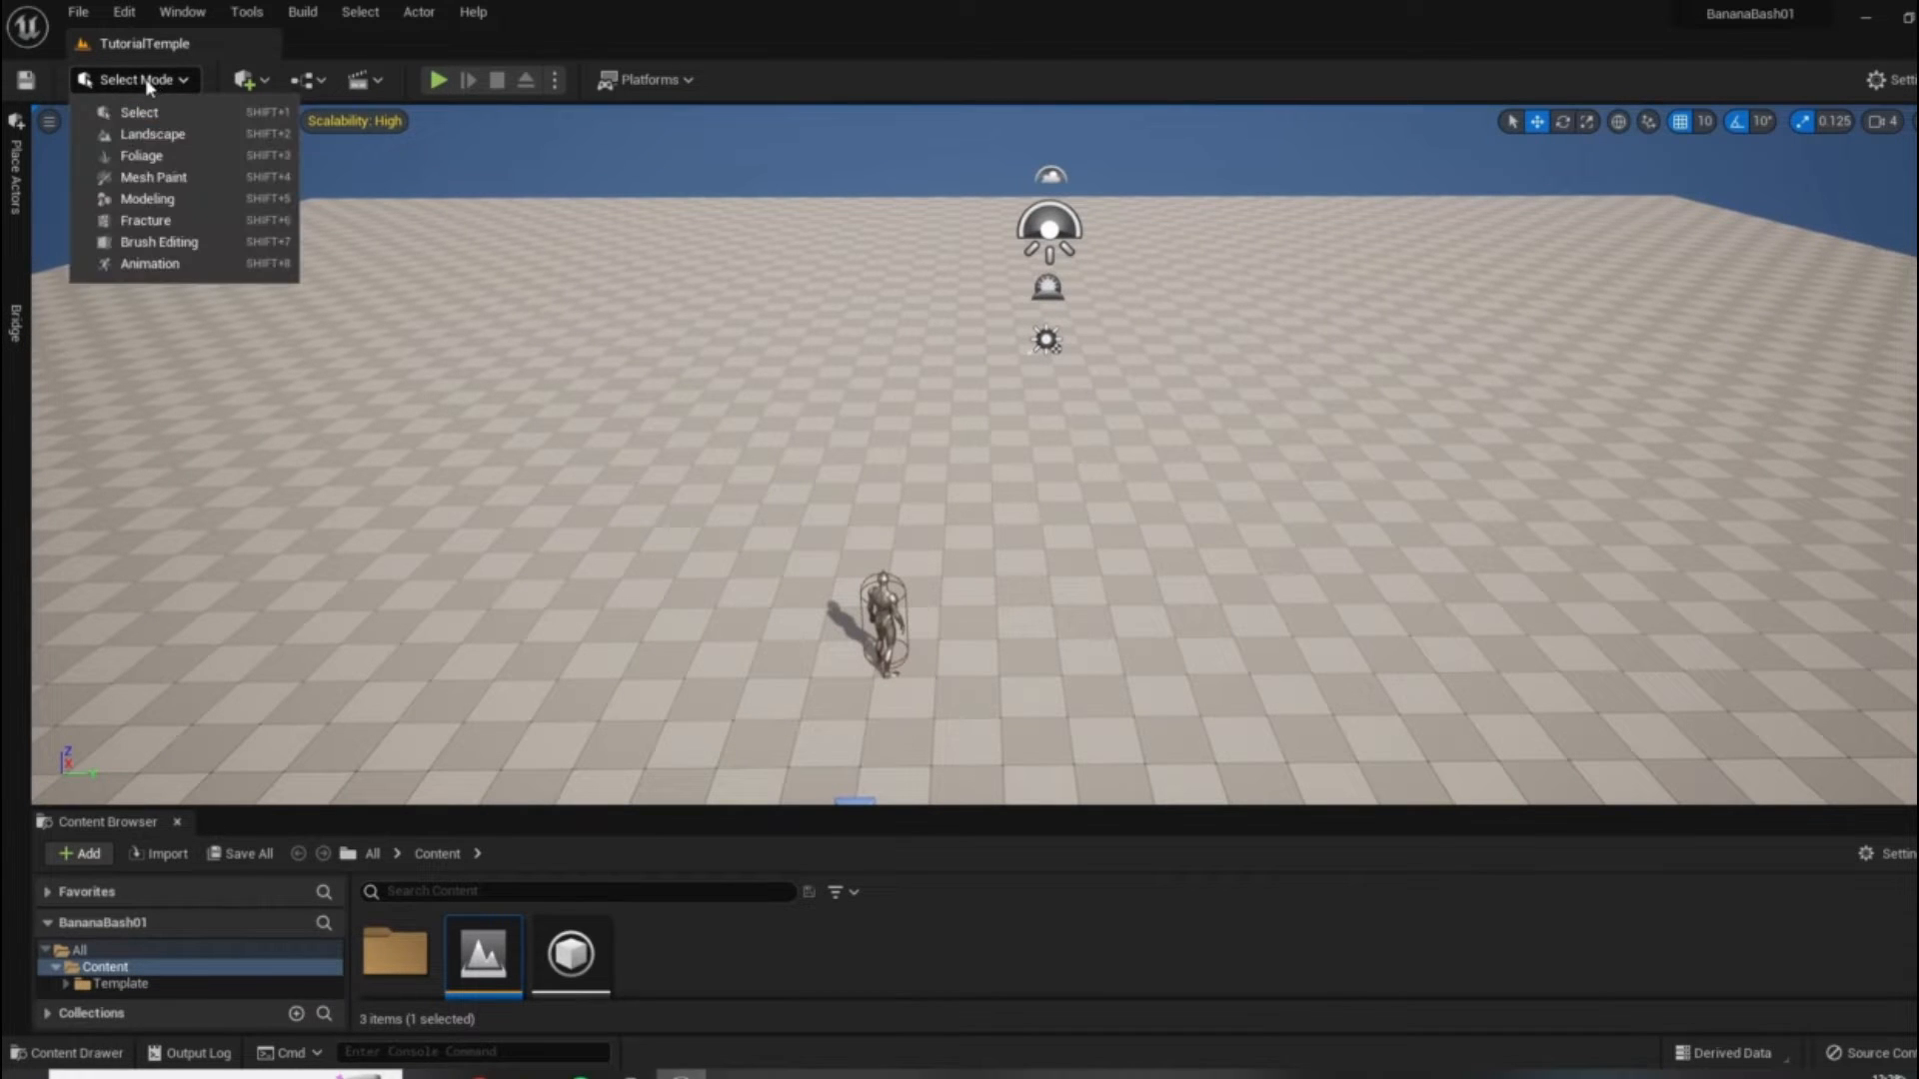
pyautogui.click(146, 200)
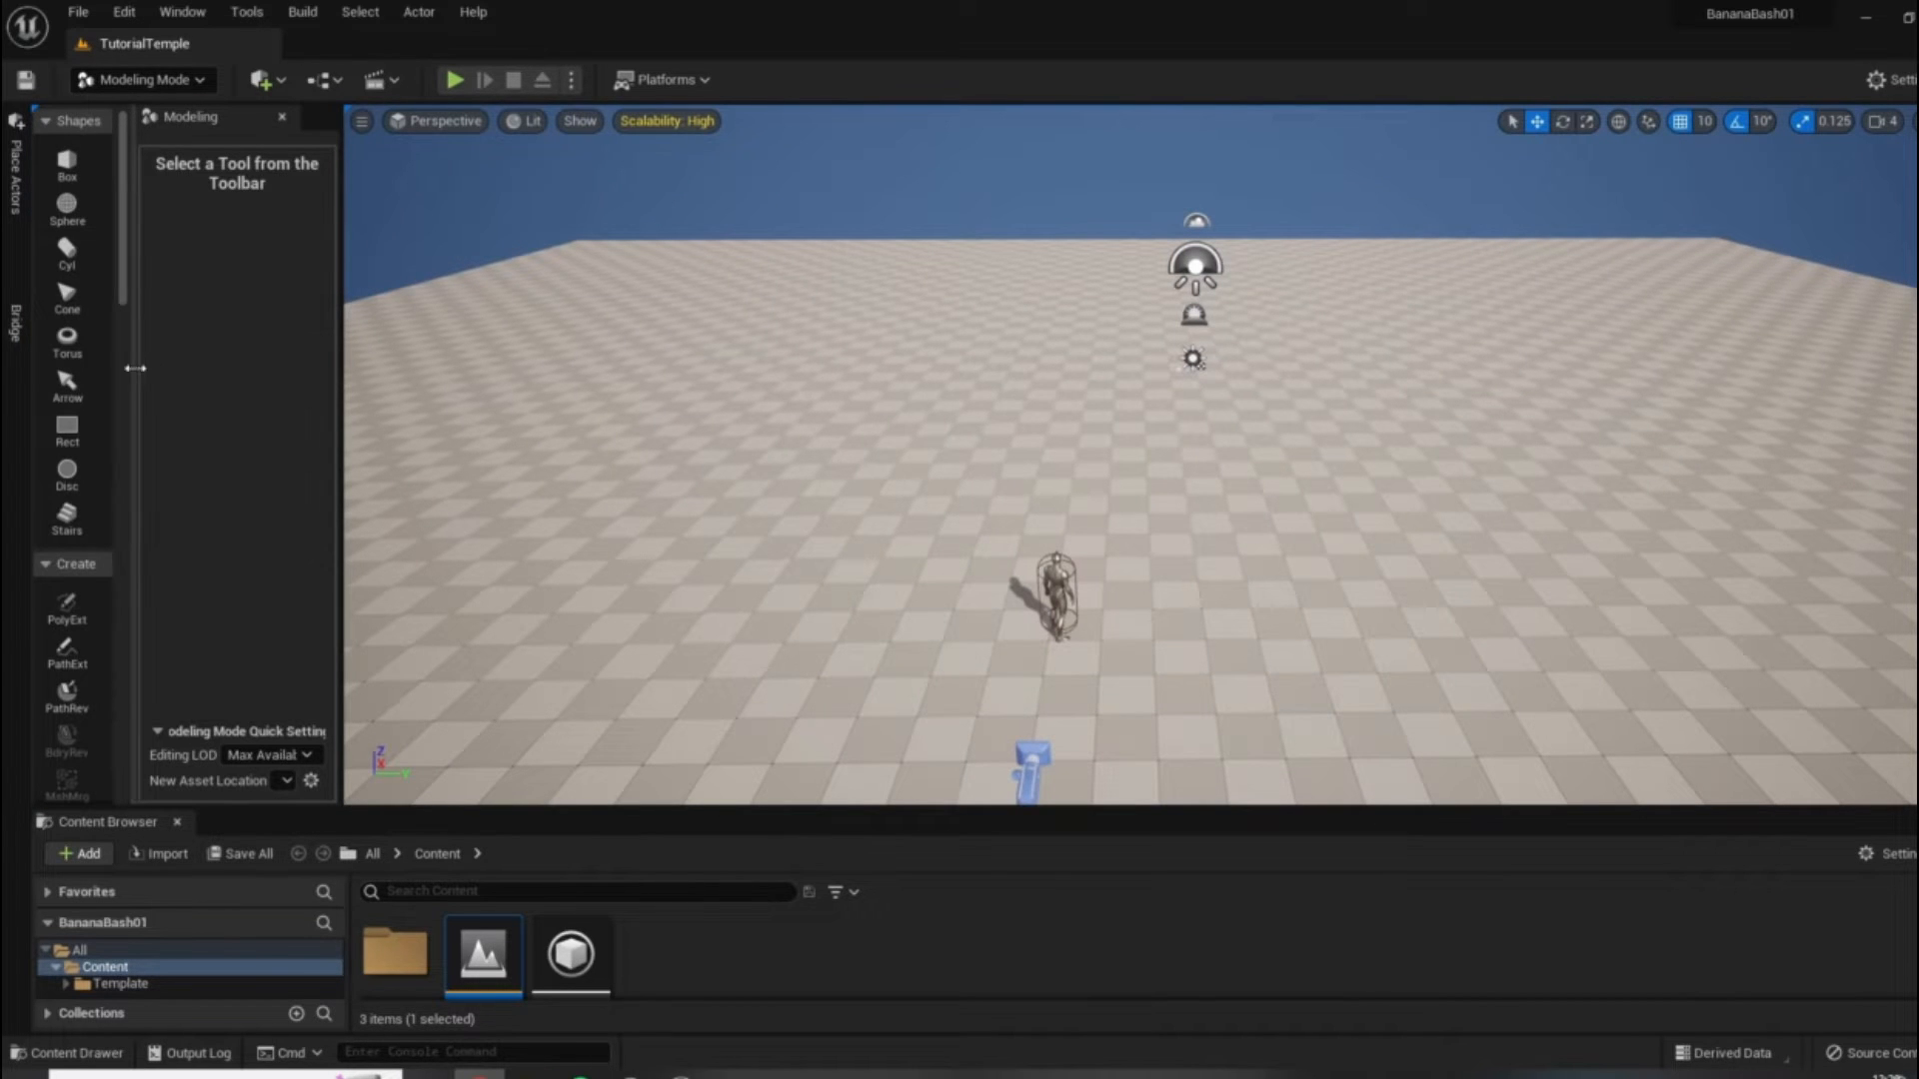
pyautogui.moveTo(133, 374); pyautogui.dragTo(192, 374)
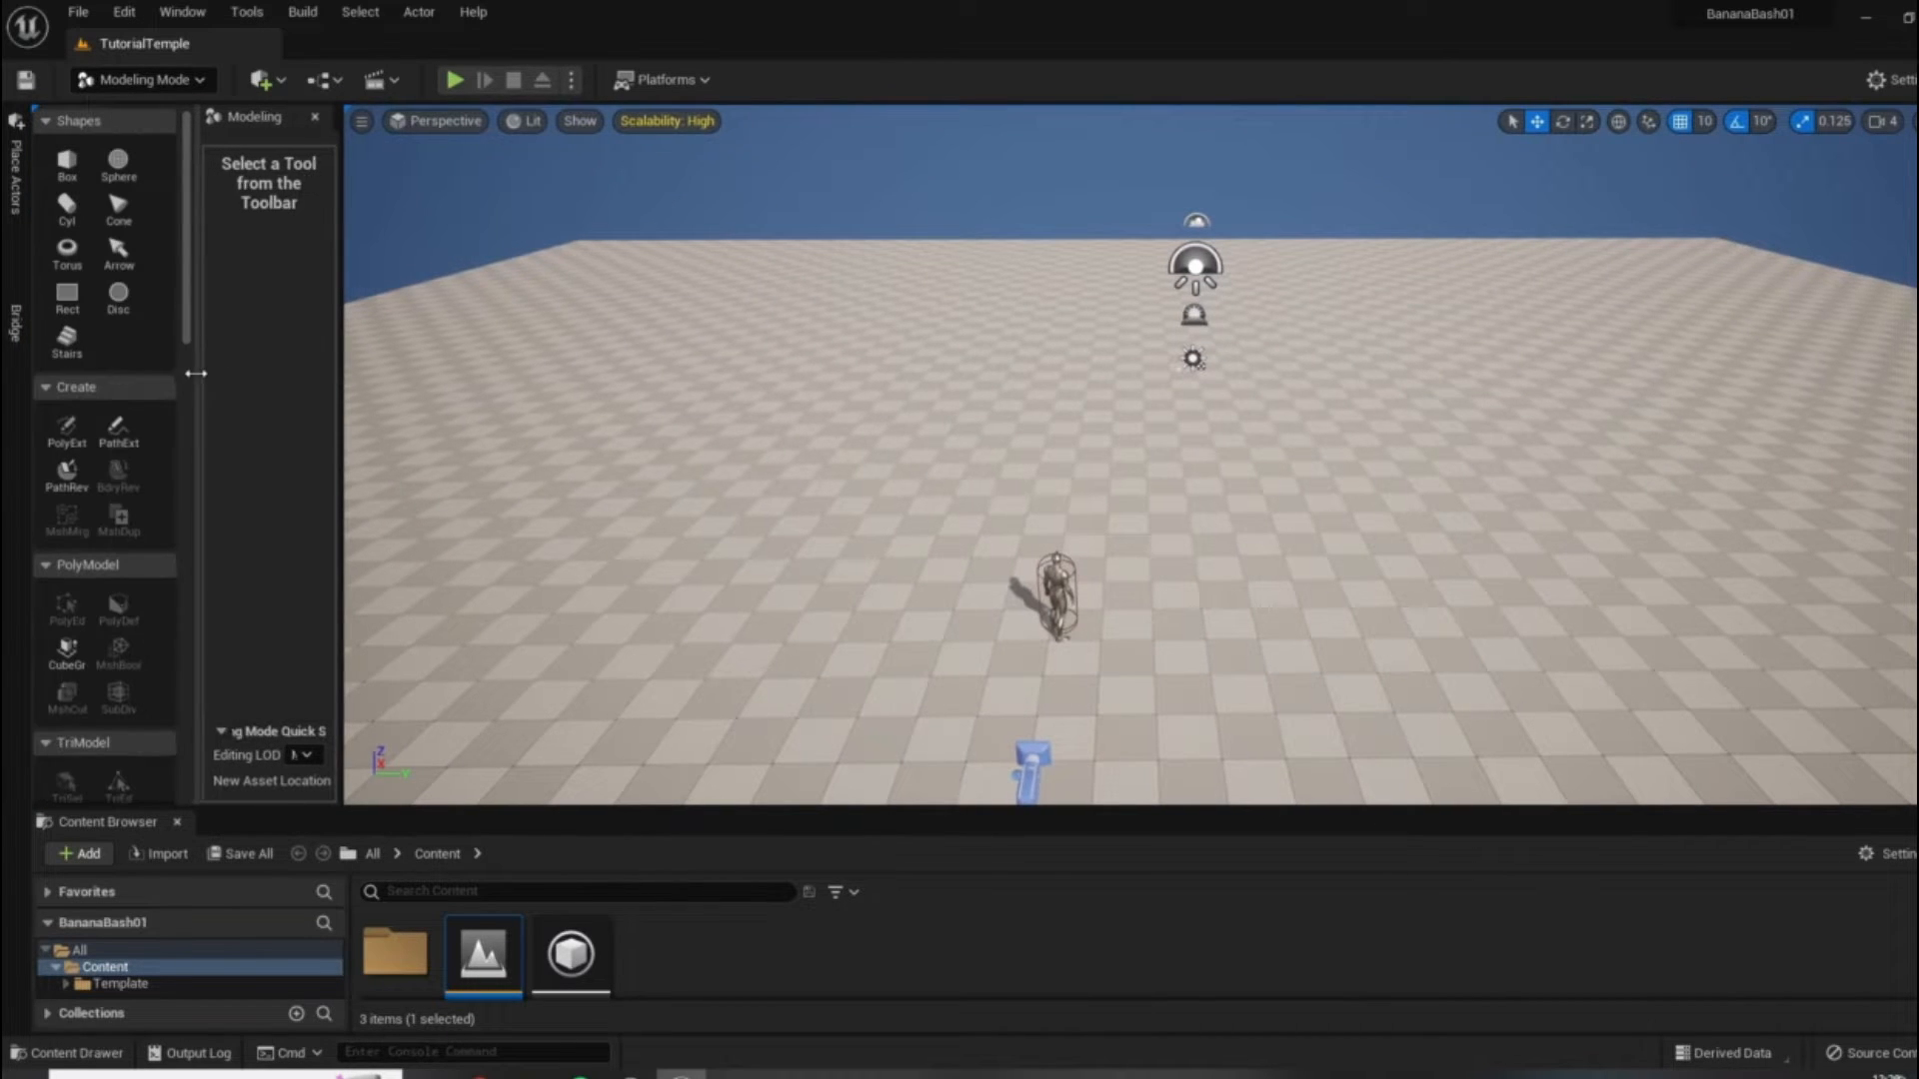
pyautogui.click(177, 822)
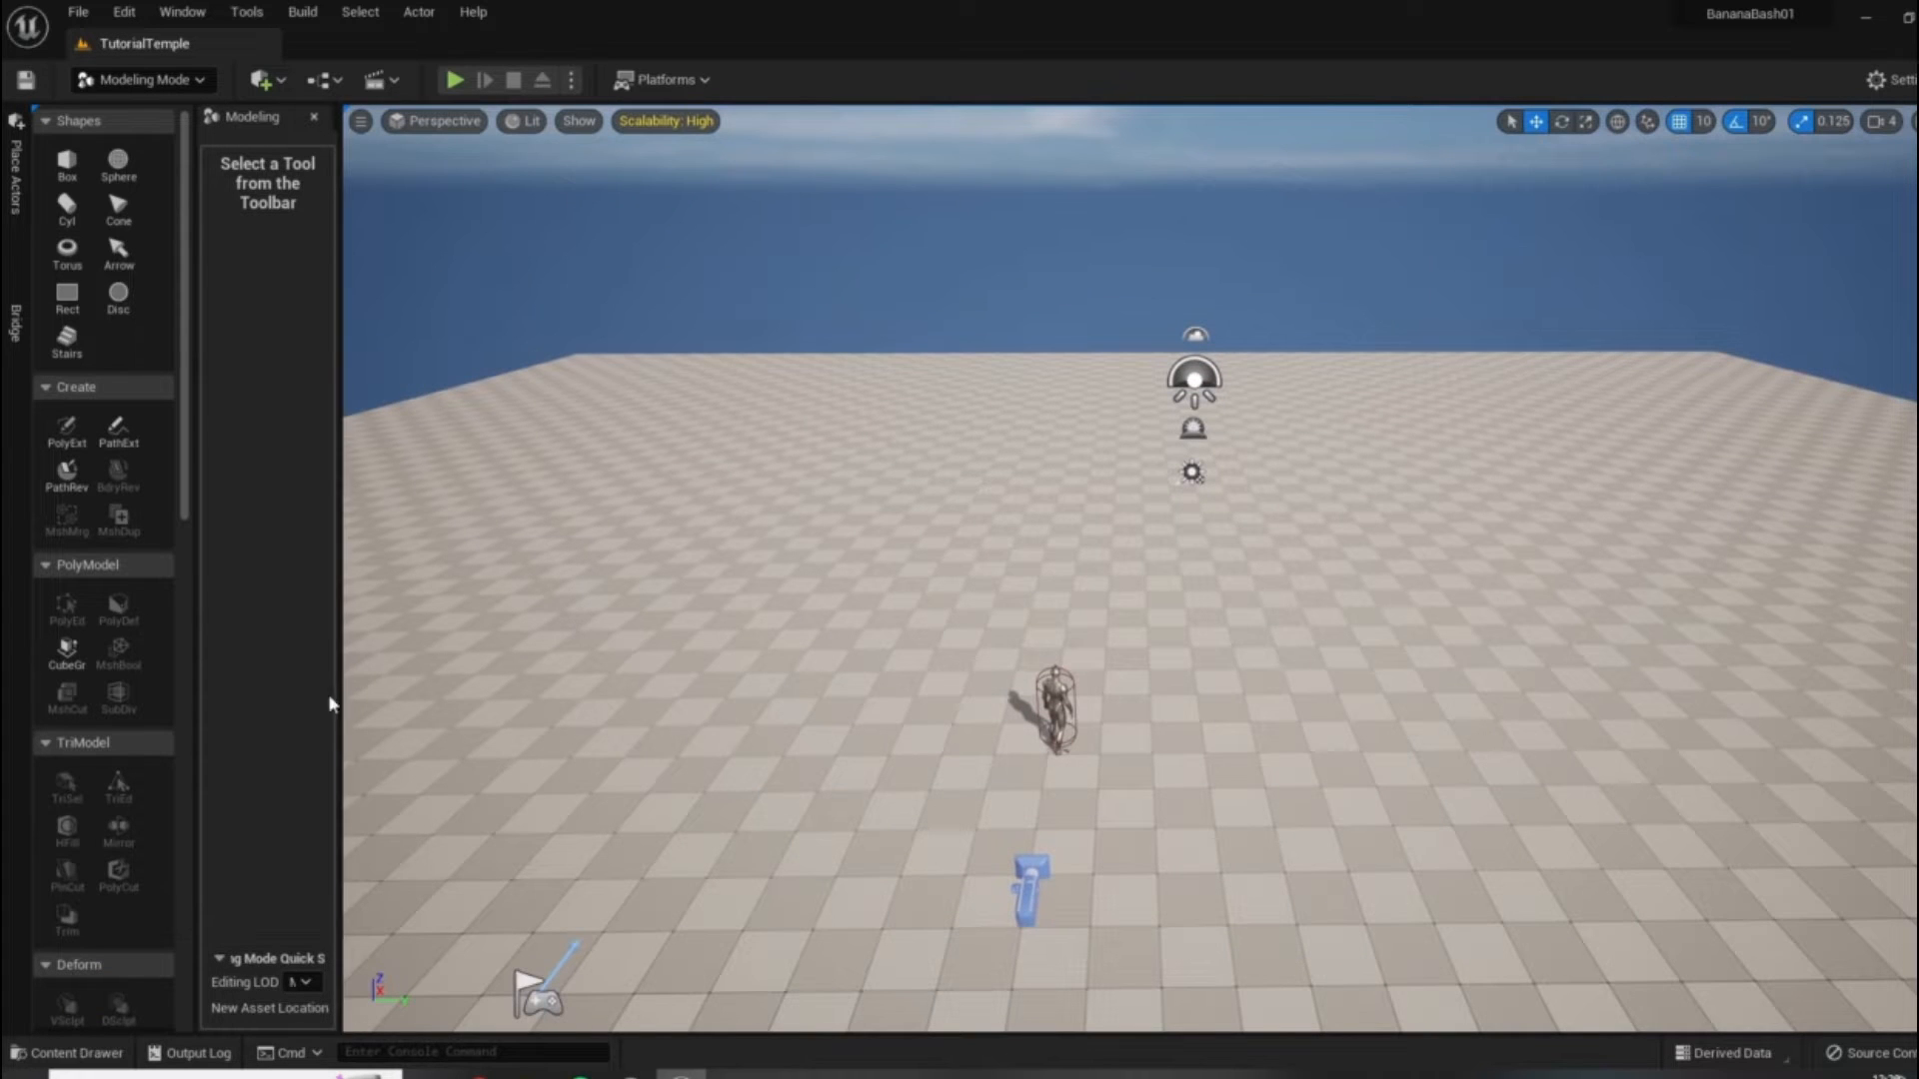
pyautogui.moveTo(340, 698); pyautogui.dragTo(512, 692)
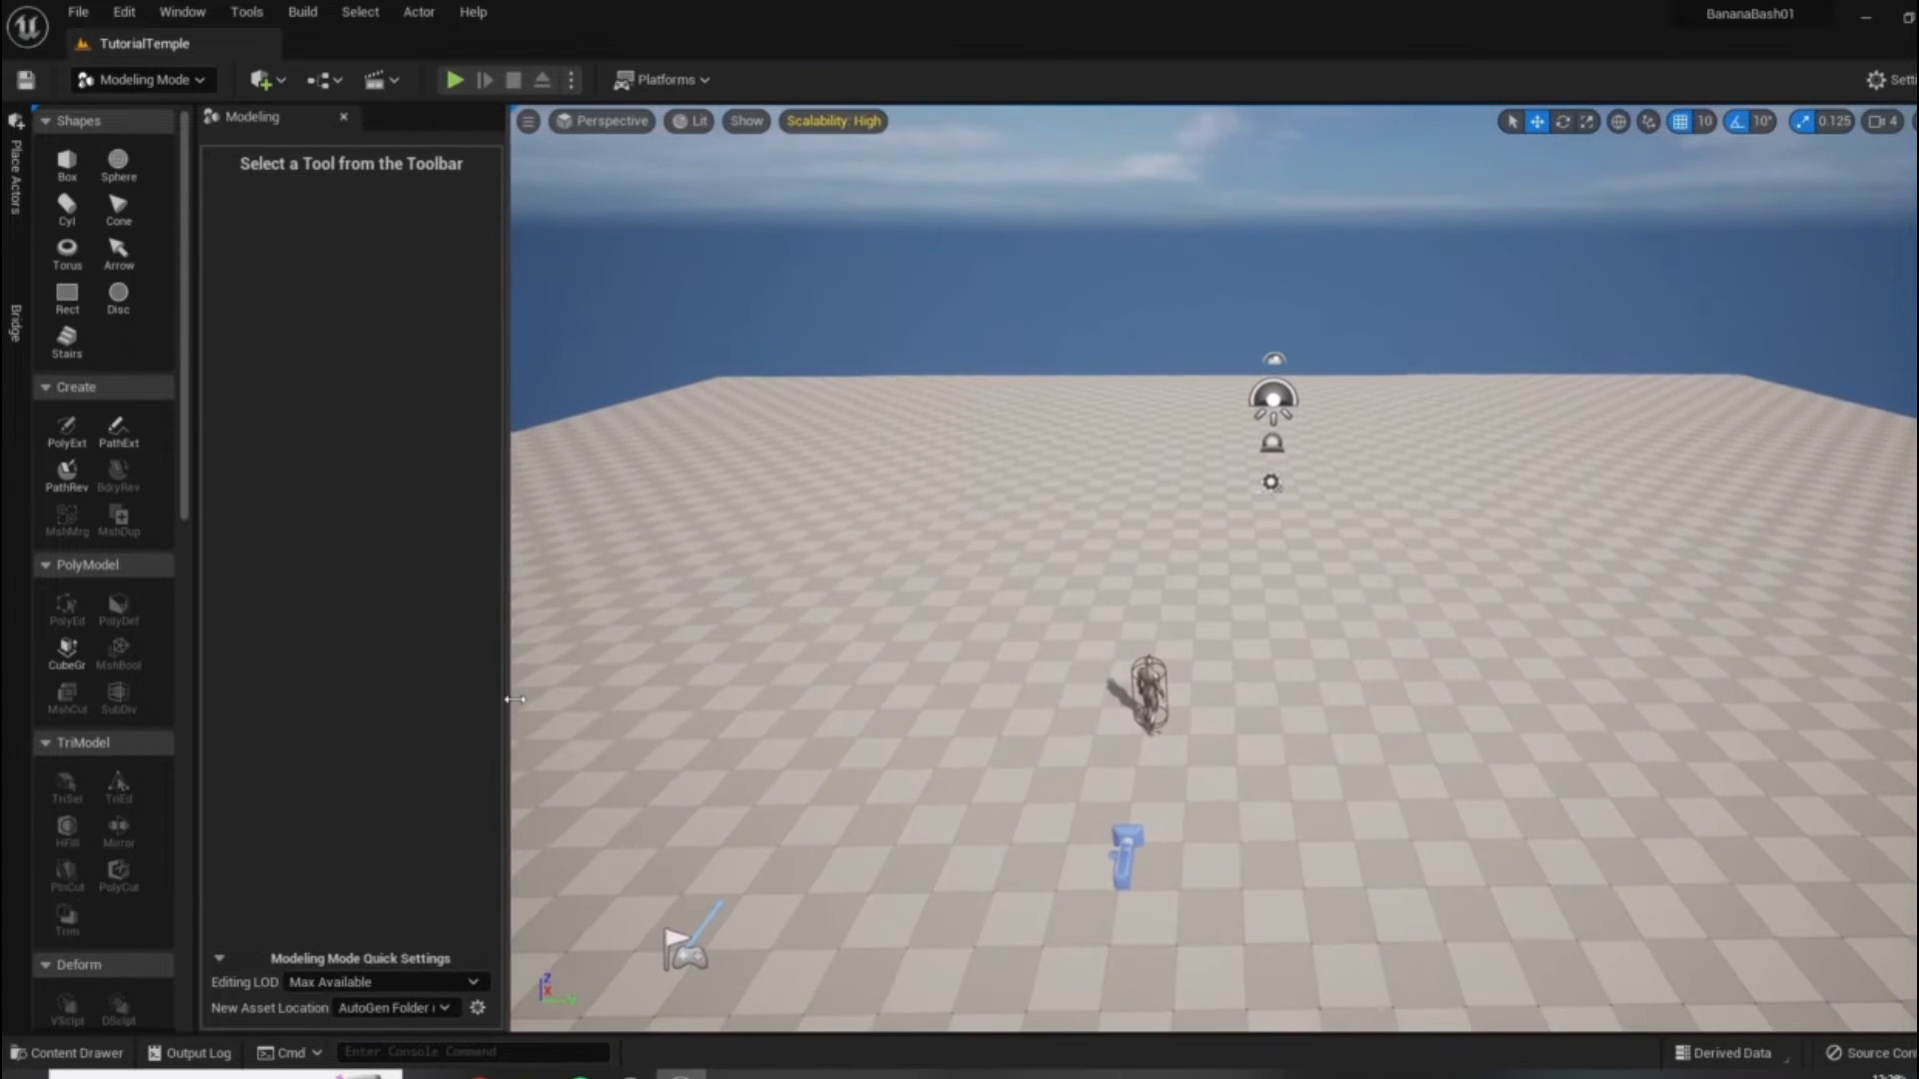
# Look over the available modeling tools, from Shapes, Create and PolyModel down through Deform, Transform, MeshOps, VoxOps and Attributes.
pyautogui.moveTo(1034, 642)
pyautogui.mouseDown(button='right')
pyautogui.moveTo(1080, 754)
pyautogui.moveTo(840, 690)
pyautogui.moveTo(800, 659)
pyautogui.moveTo(1032, 629)
pyautogui.mouseUp(button='right')
pyautogui.press('w')
pyautogui.press('d')
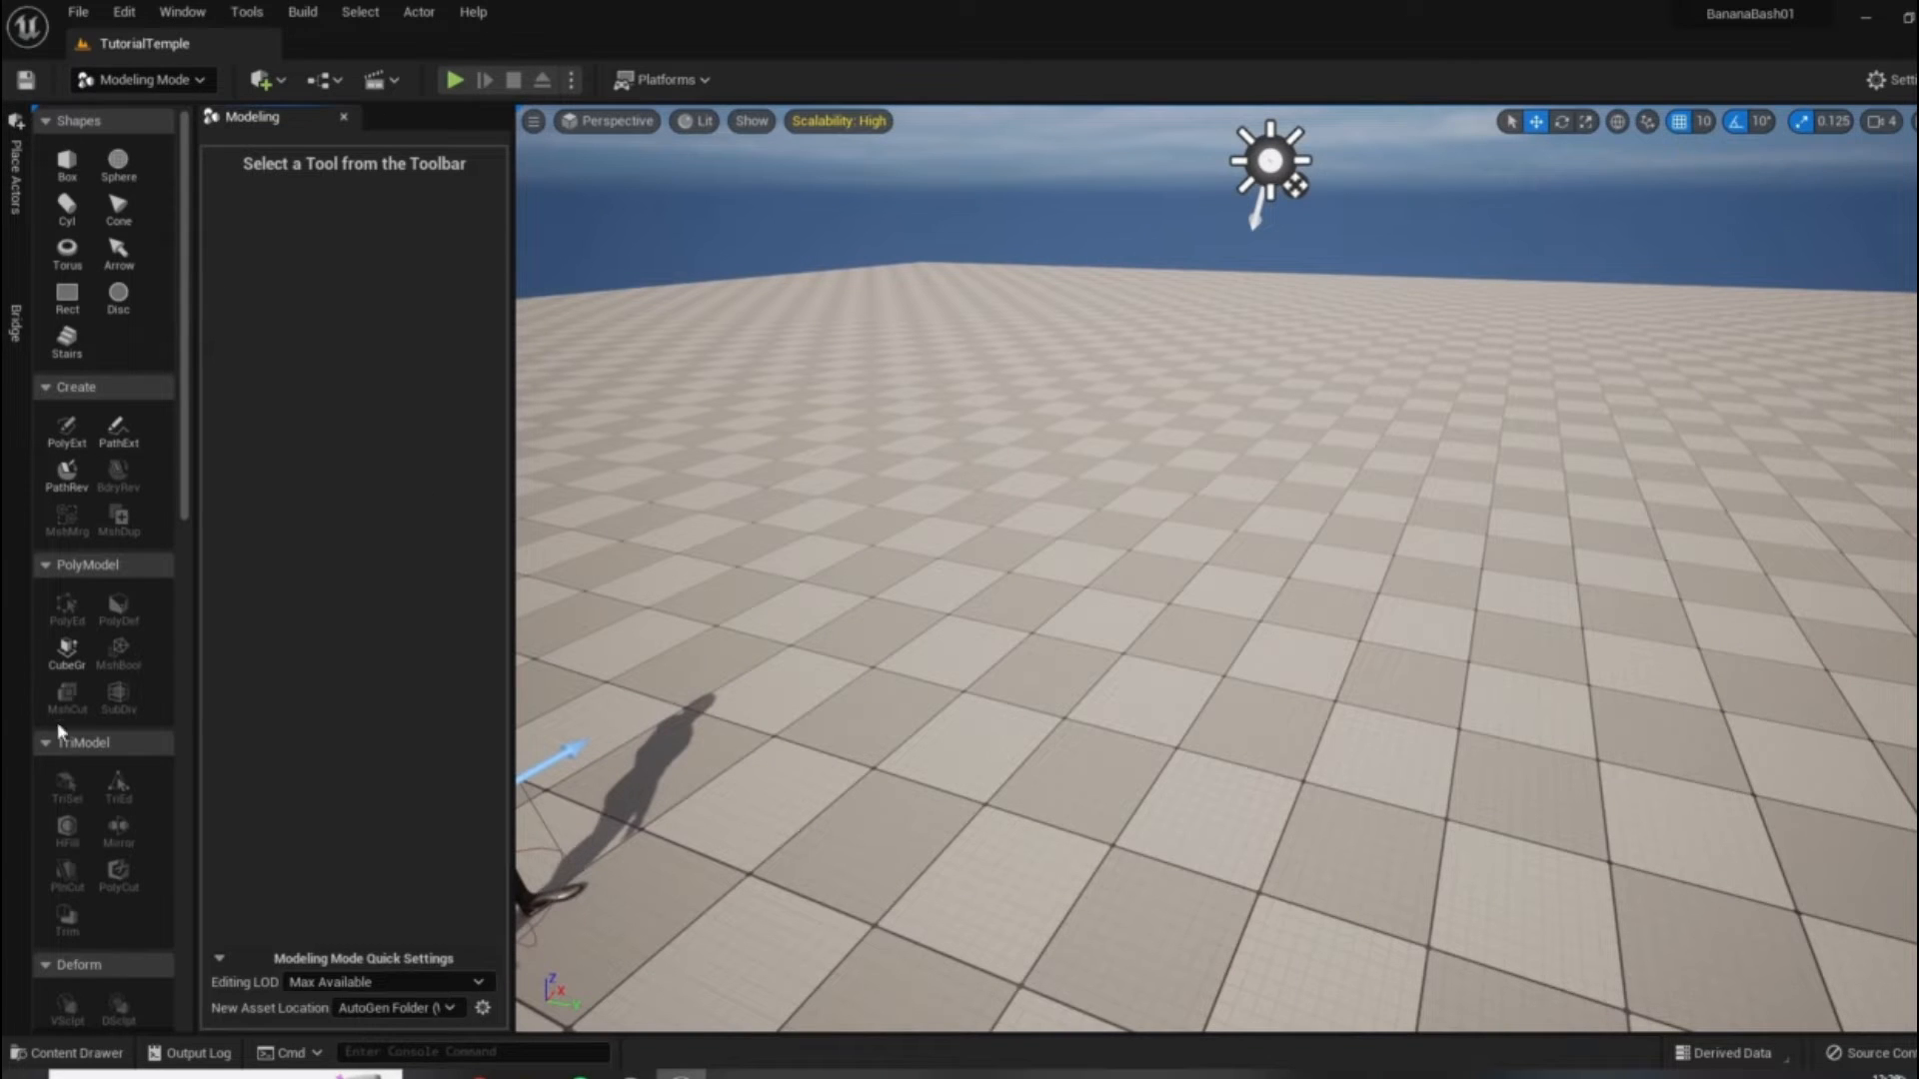
pyautogui.scroll(-8, 94, 400)
pyautogui.scroll(-2, 177, 637)
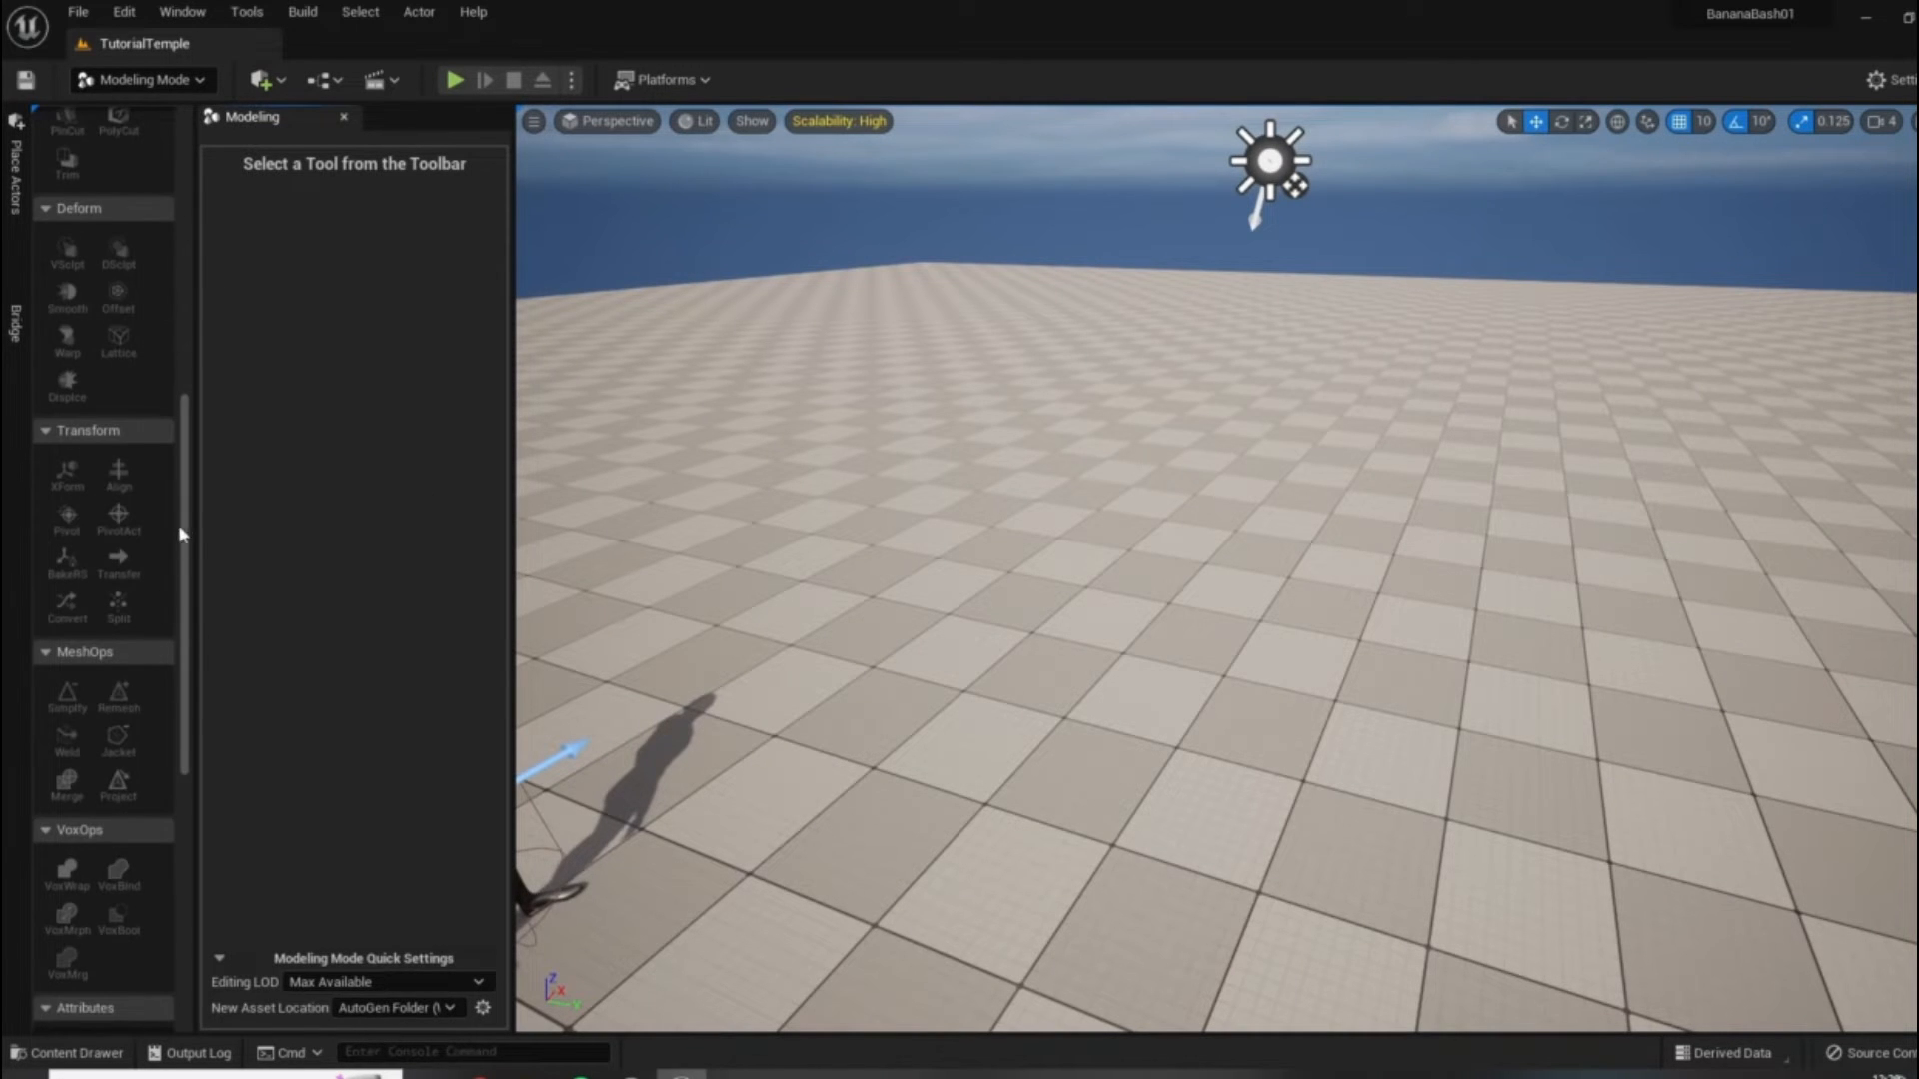
pyautogui.moveTo(185, 516); pyautogui.dragTo(201, 880)
pyautogui.moveTo(186, 751); pyautogui.dragTo(188, 205)
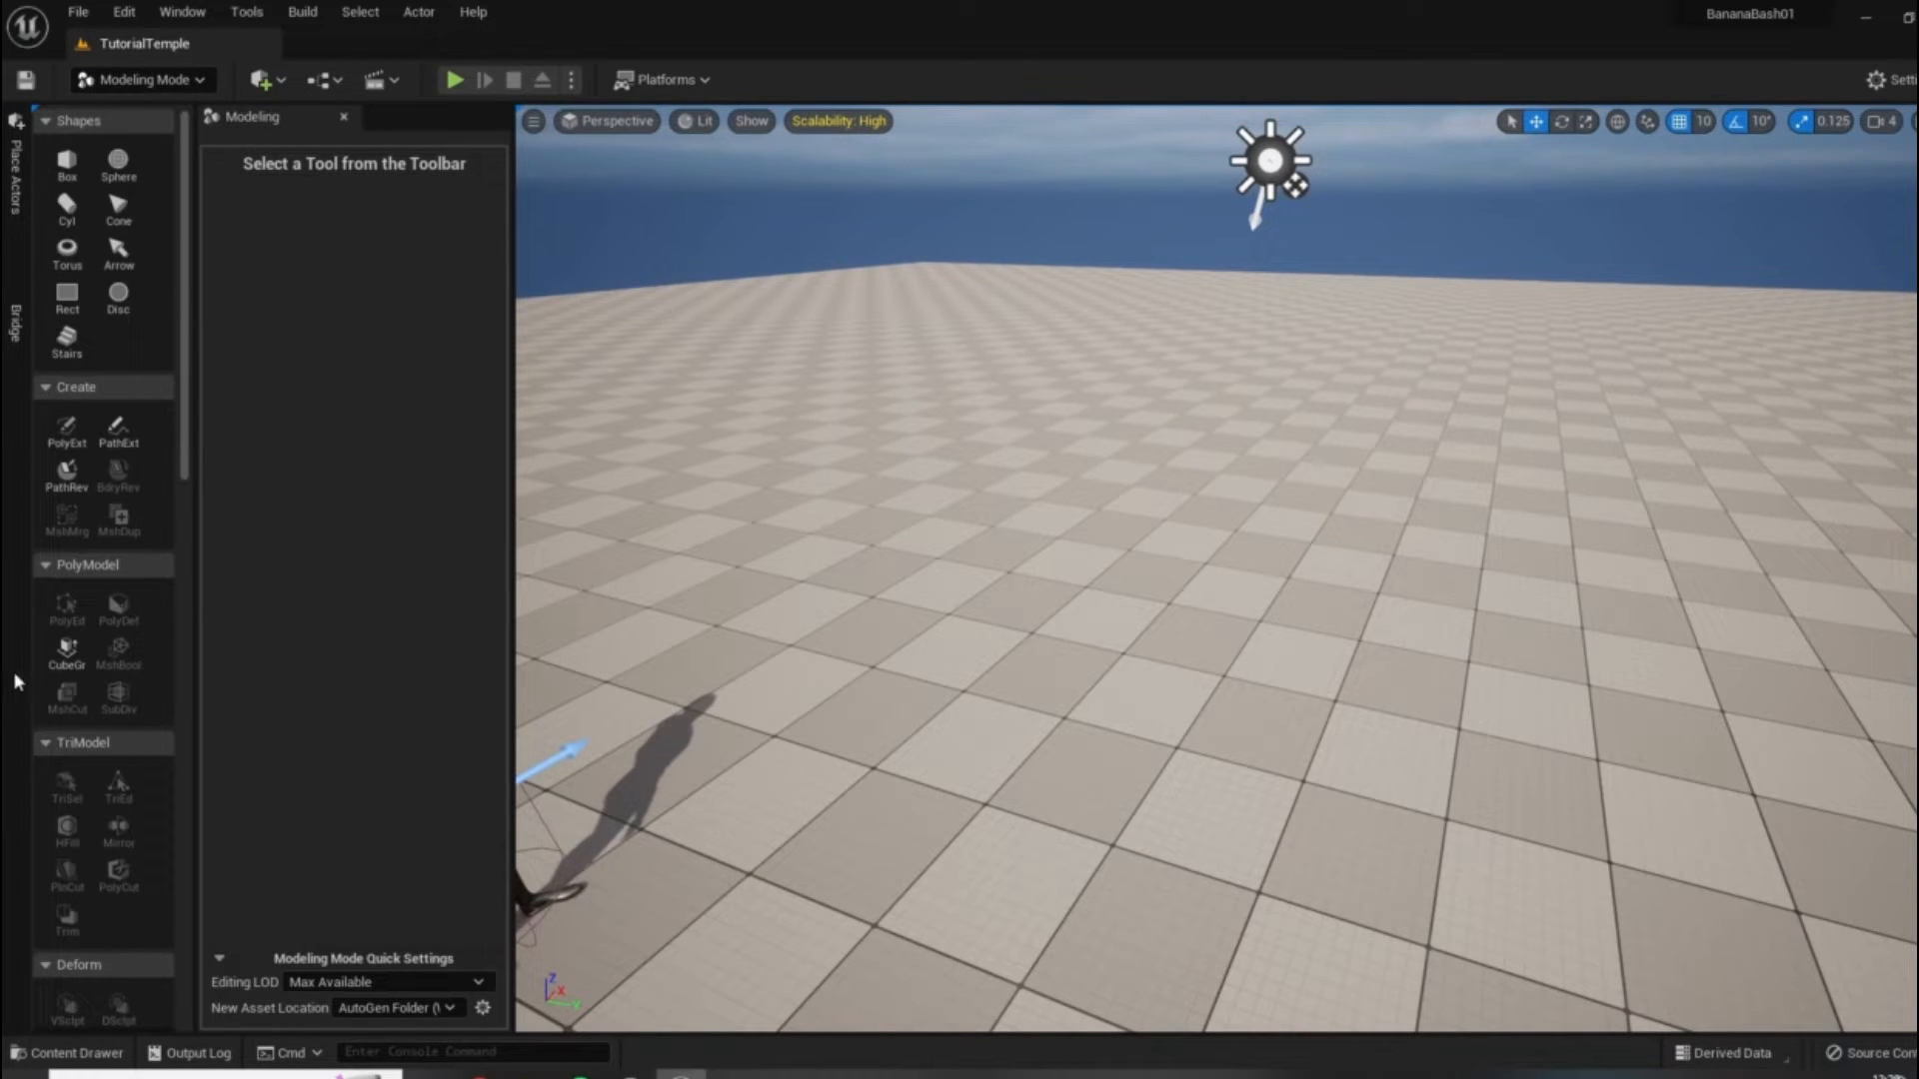
pyautogui.scroll(-5, 111, 439)
pyautogui.scroll(-3, 108, 556)
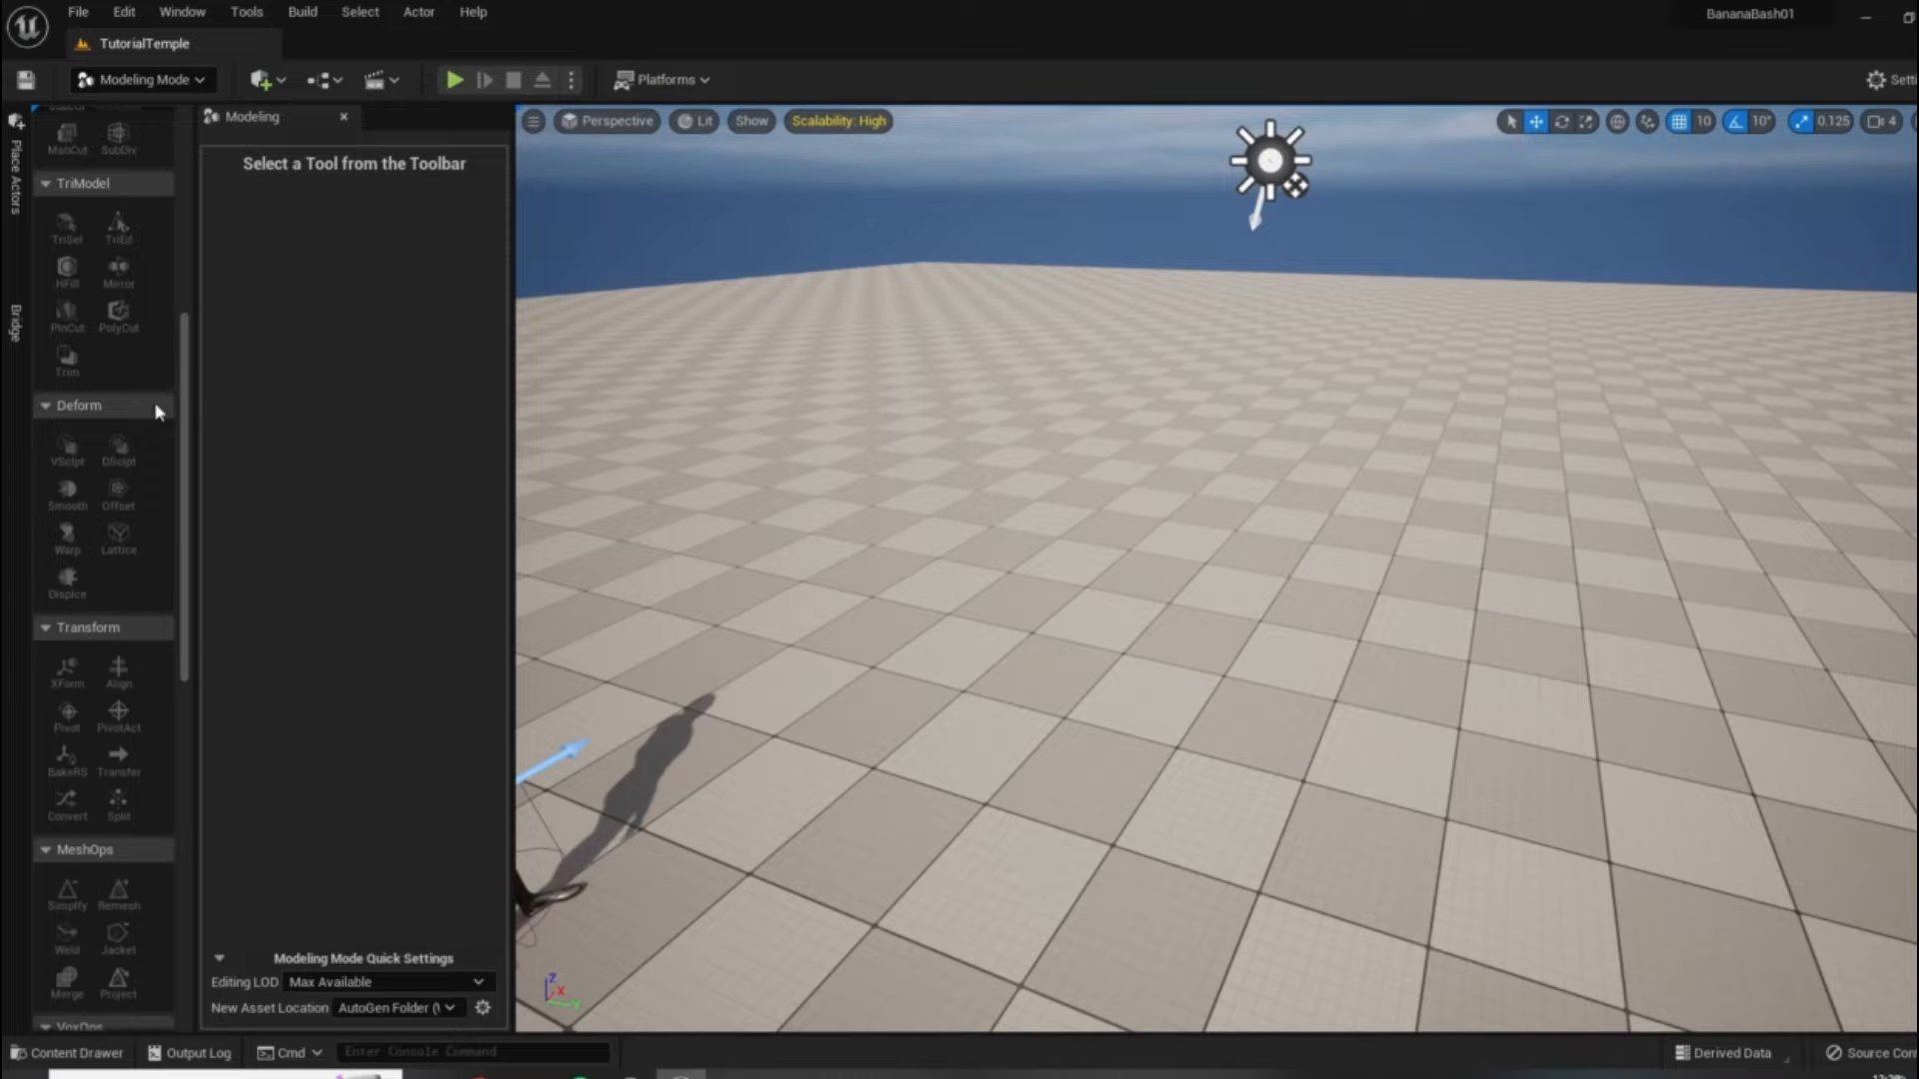
pyautogui.scroll(8, 160, 387)
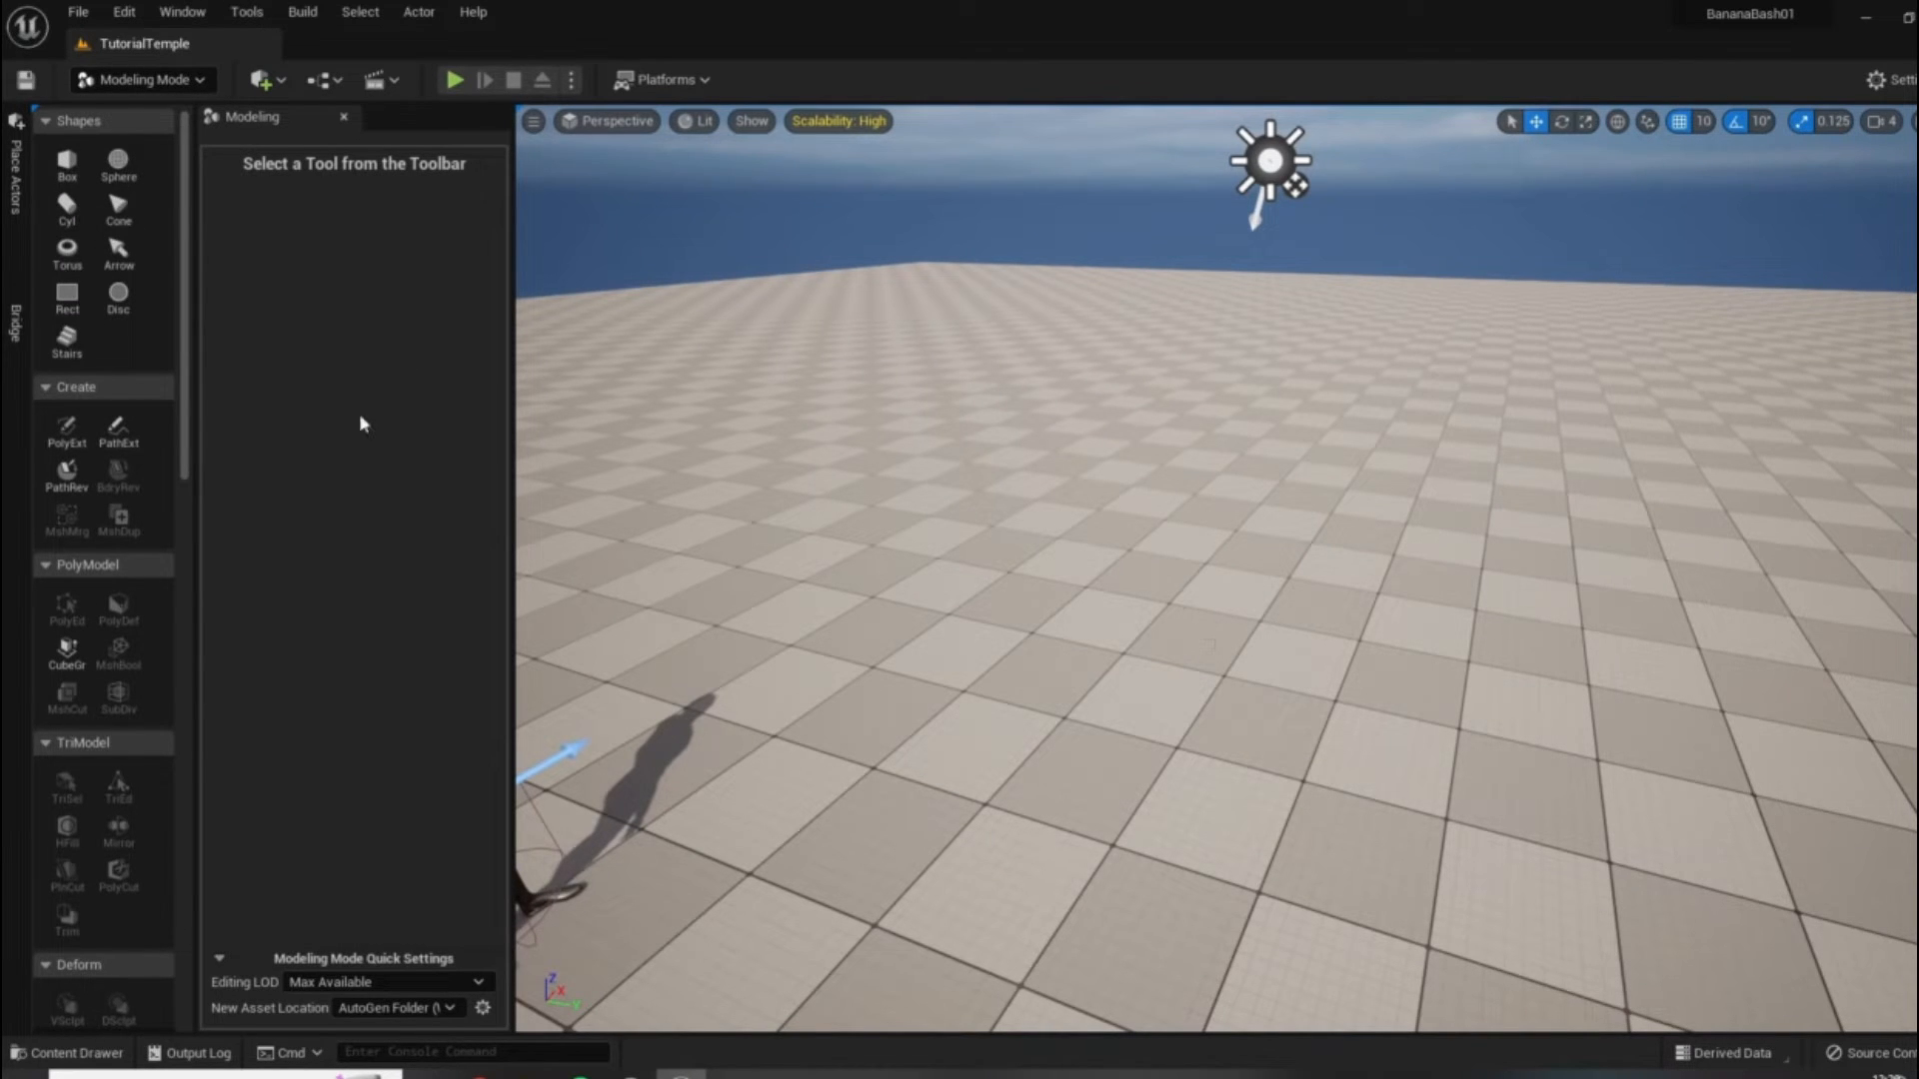
# Start the Box shape tool, then check the room layout and scale on the LvlMap.png level map and close it.
pyautogui.click(68, 167)
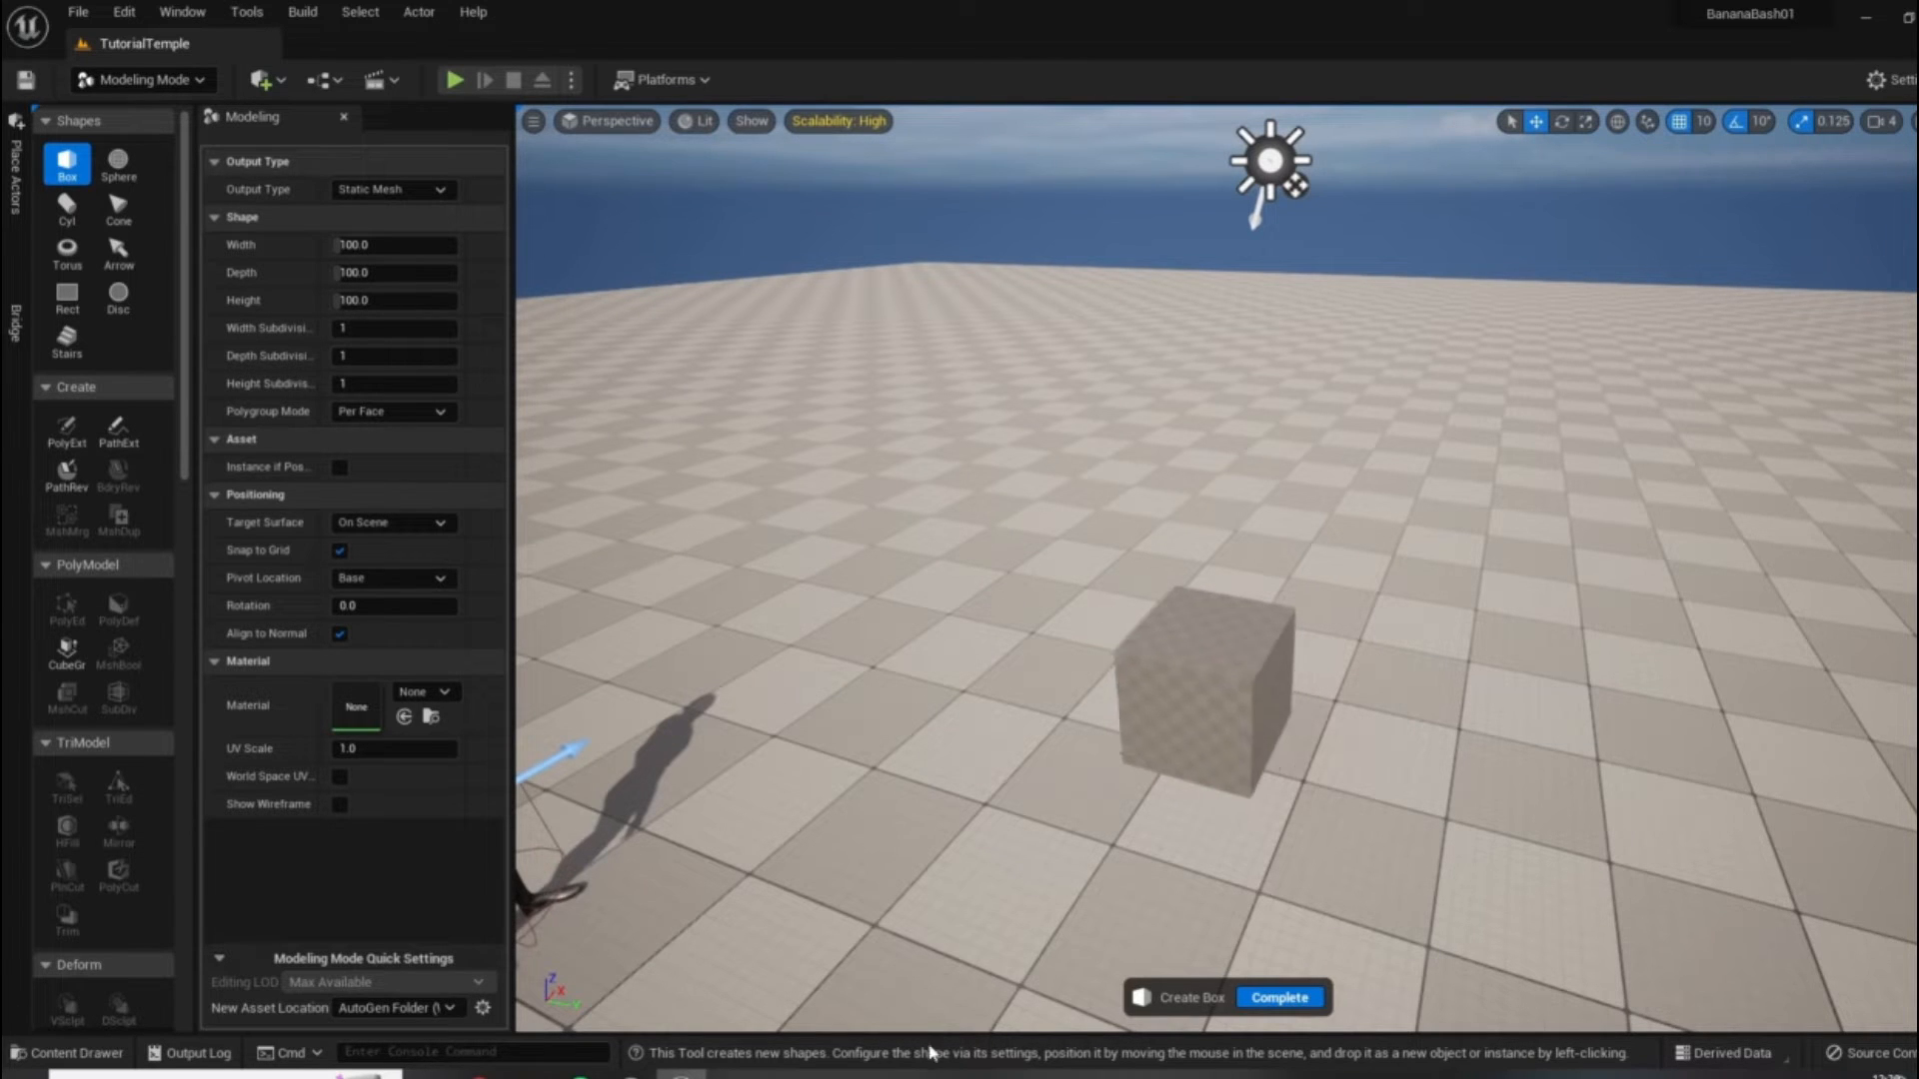
pyautogui.moveTo(504, 1075)
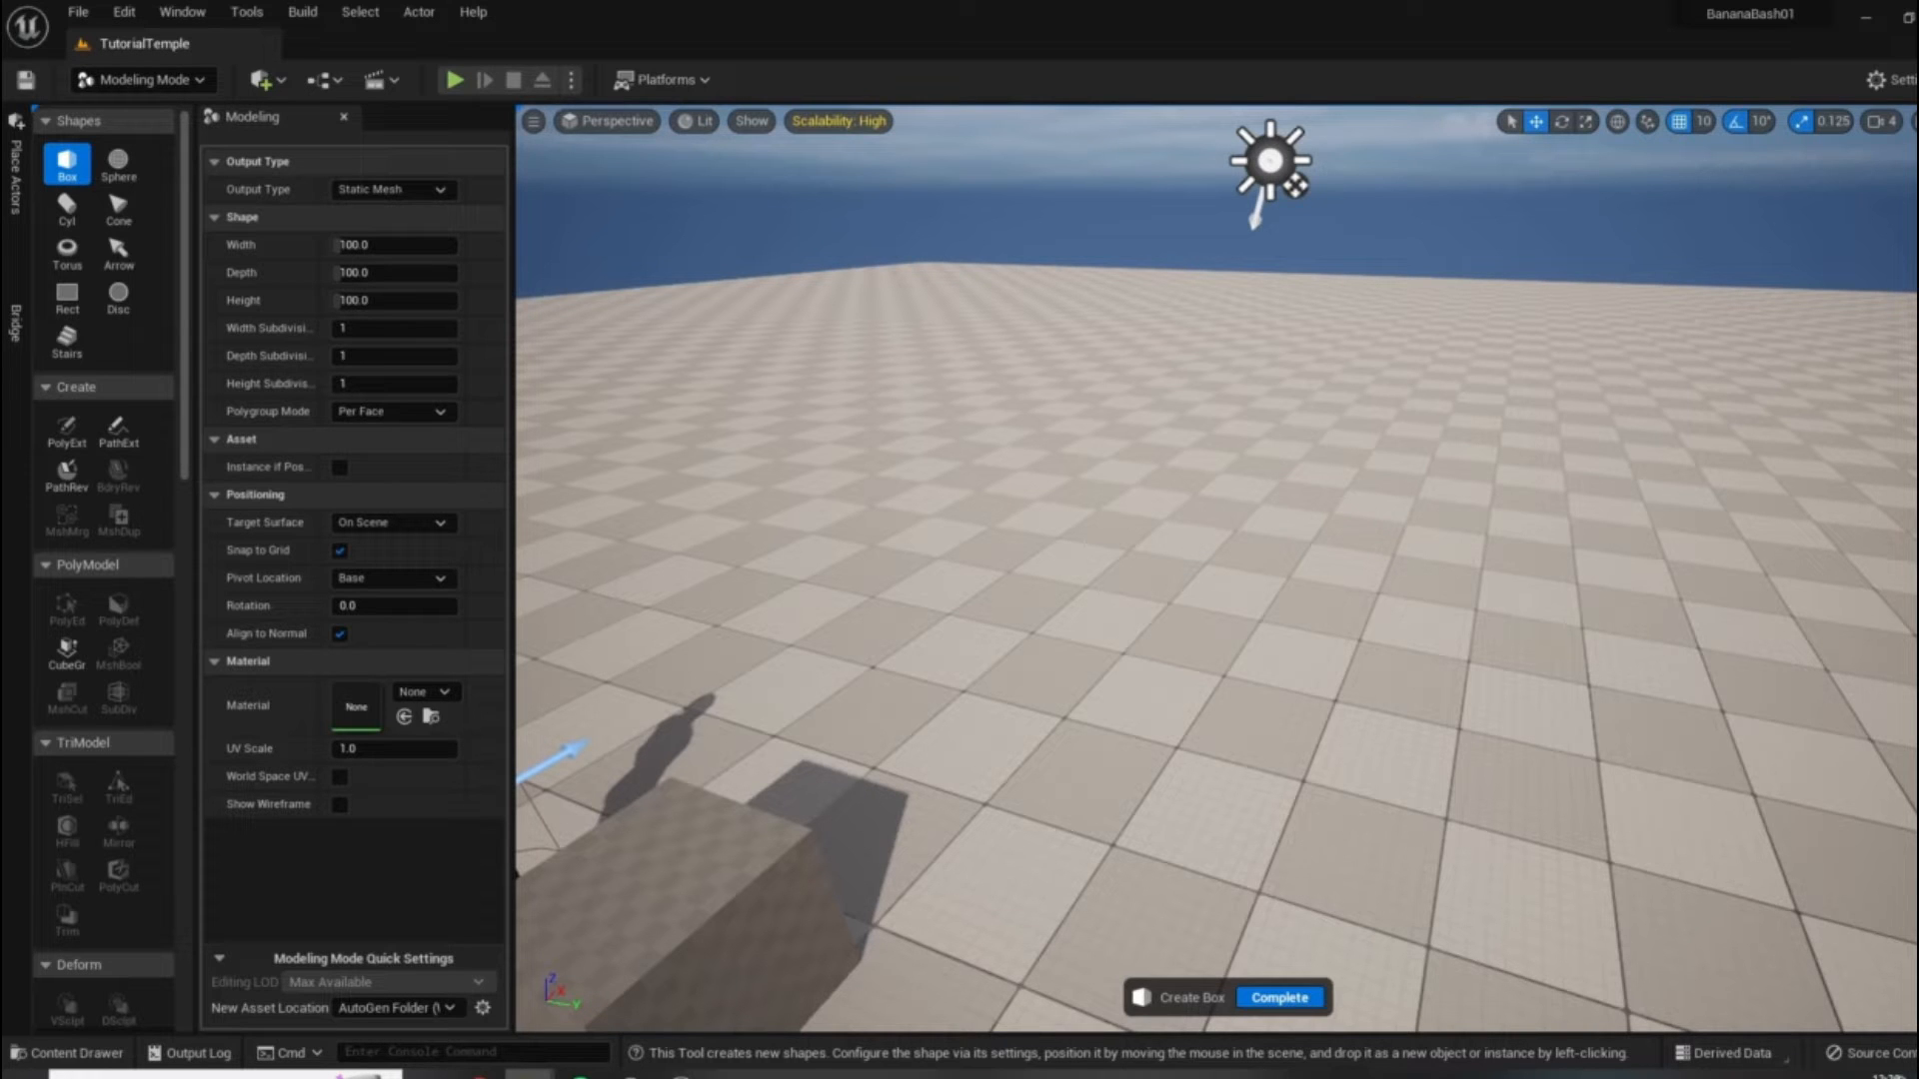
pyautogui.click(730, 1074)
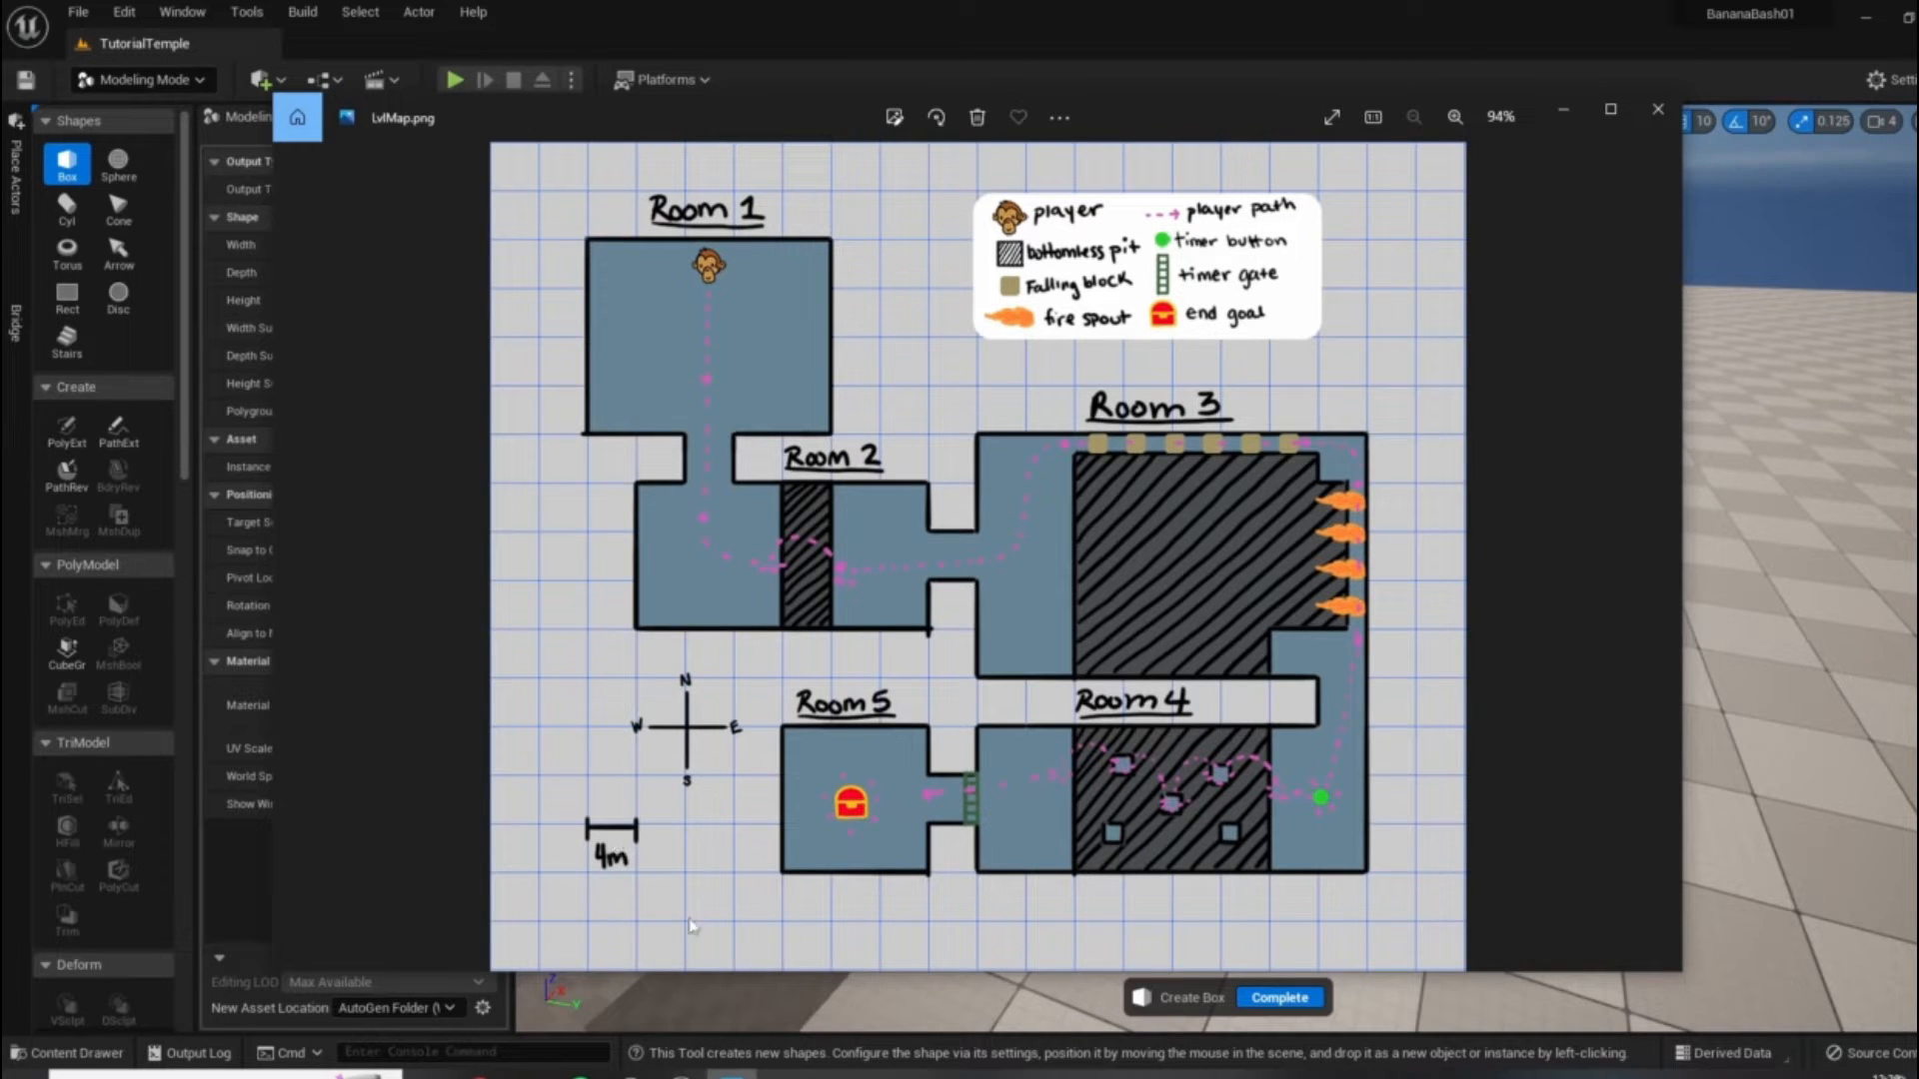
pyautogui.moveTo(1147, 122); pyautogui.dragTo(1220, 145)
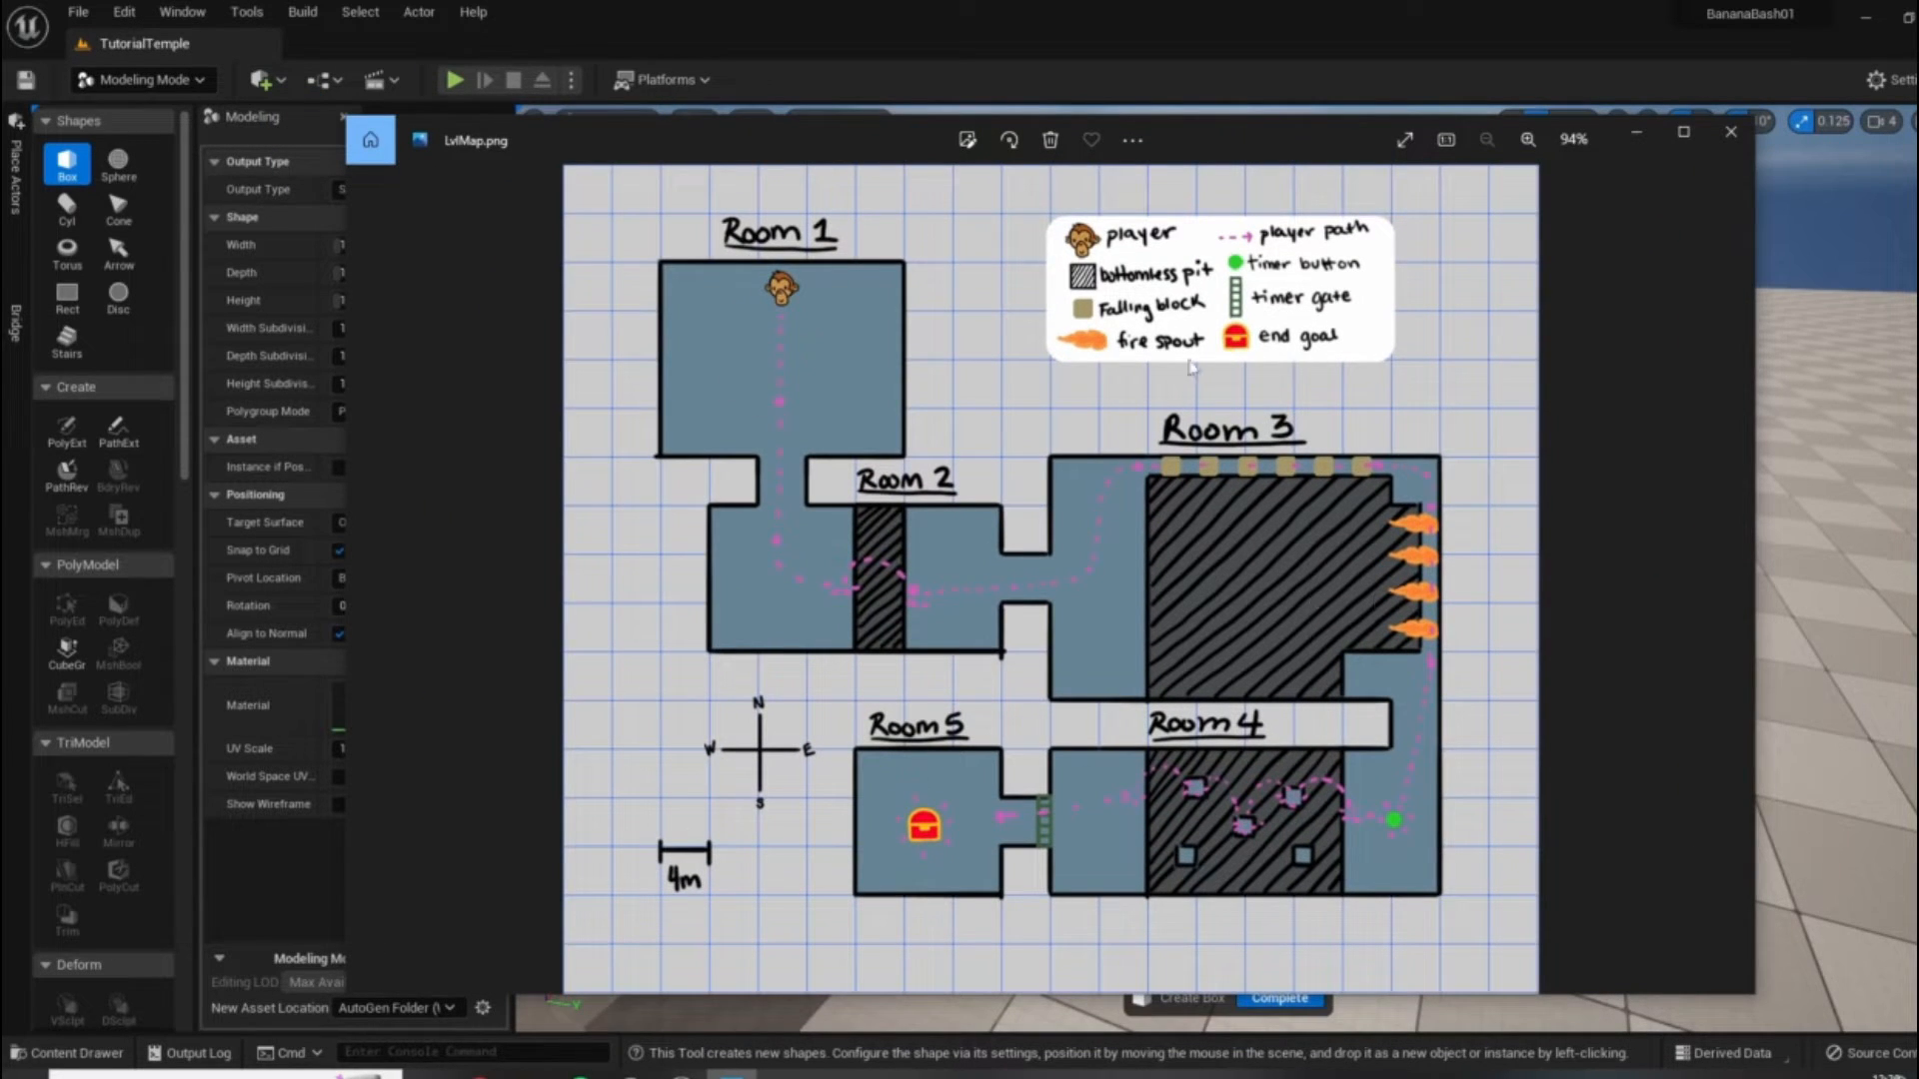
pyautogui.moveTo(1296, 135); pyautogui.dragTo(1199, 184)
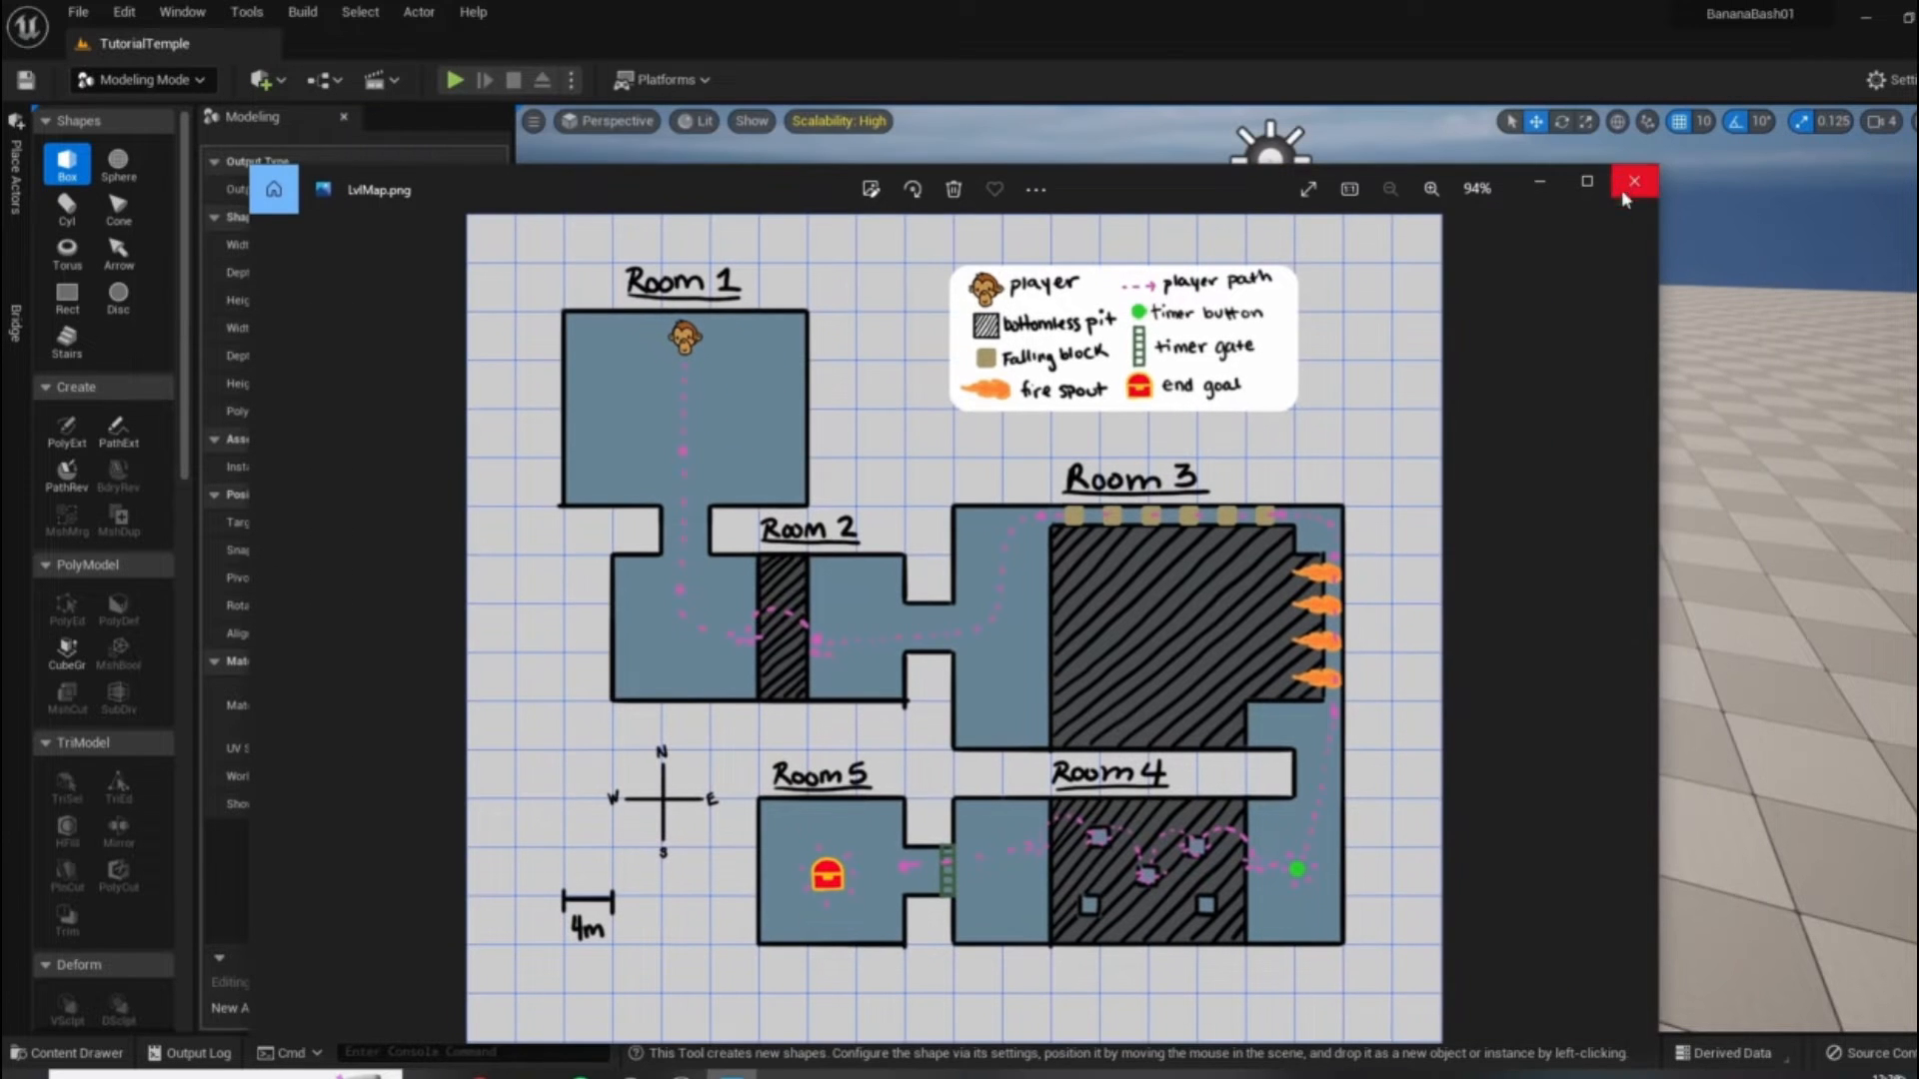
pyautogui.click(1623, 191)
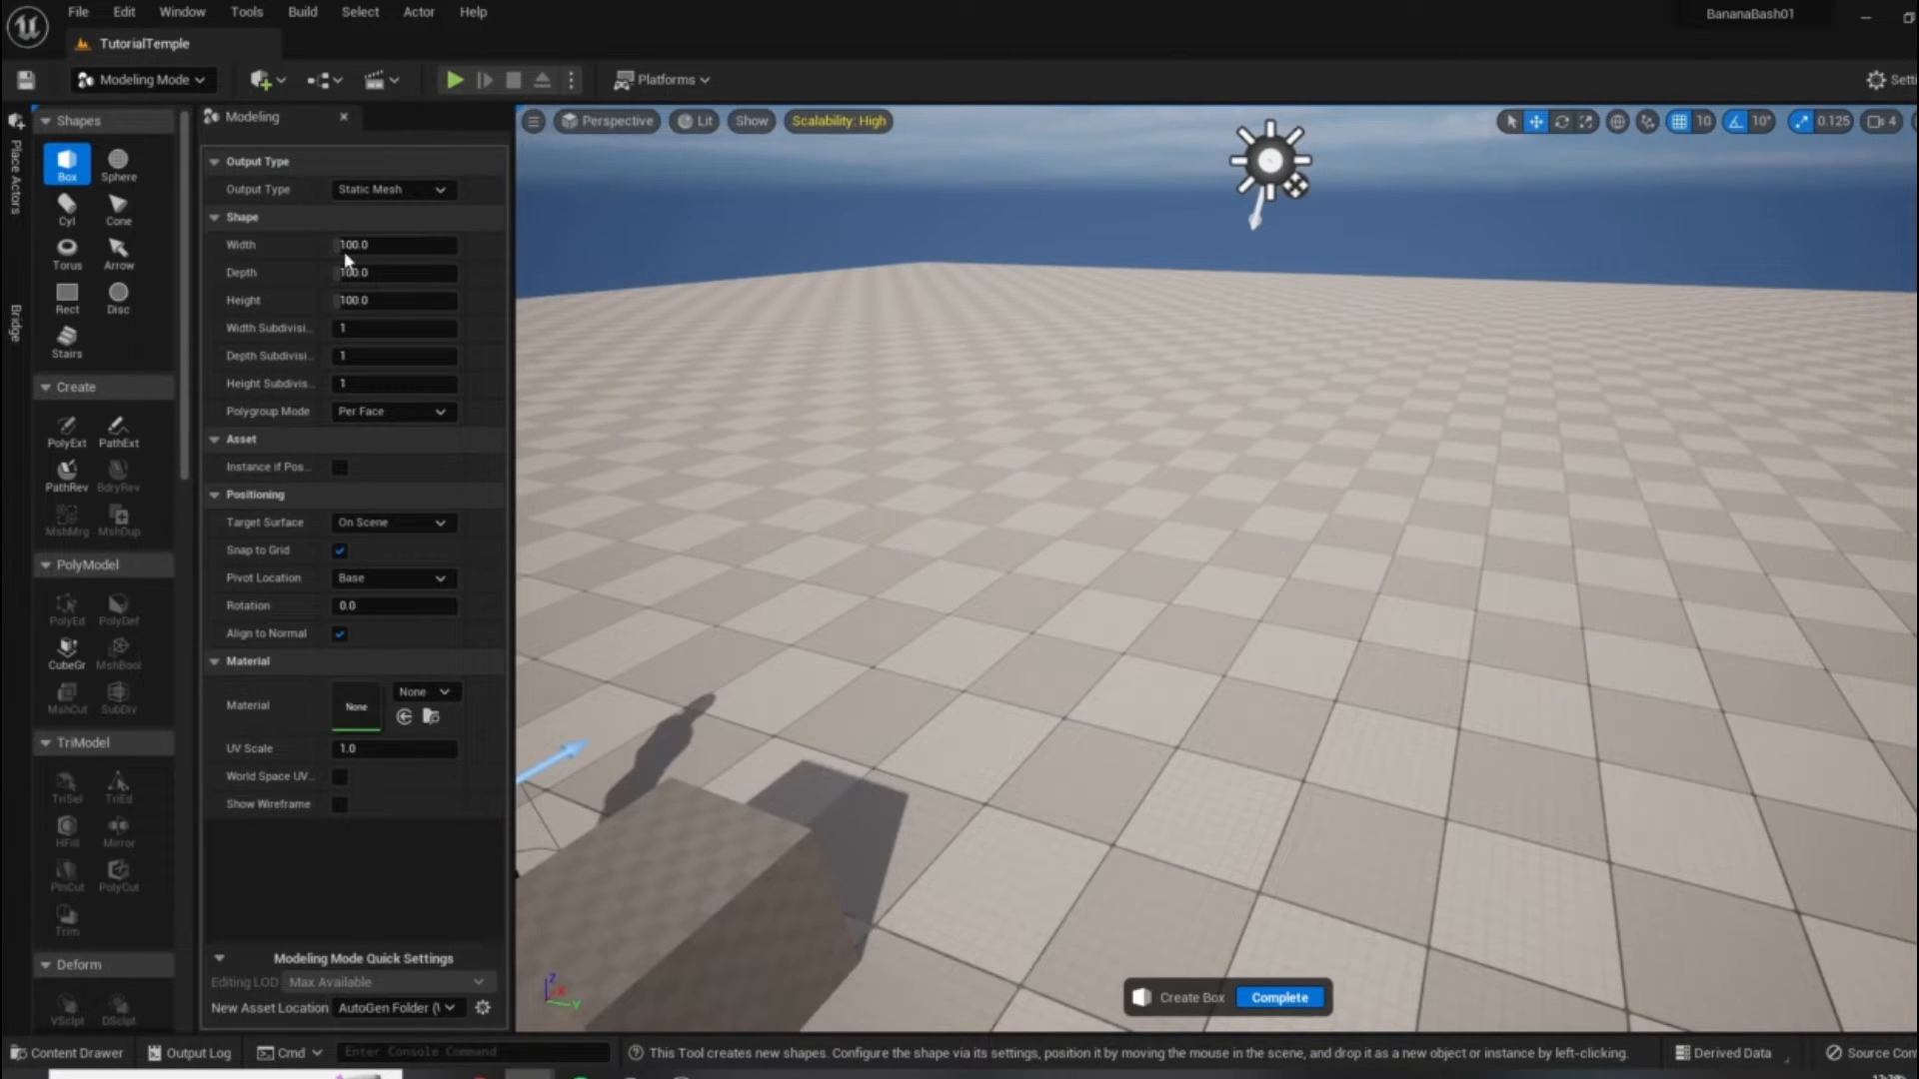
# Set the new box's dimensions to width 400, depth 10 and height 400.
pyautogui.click(315, 216)
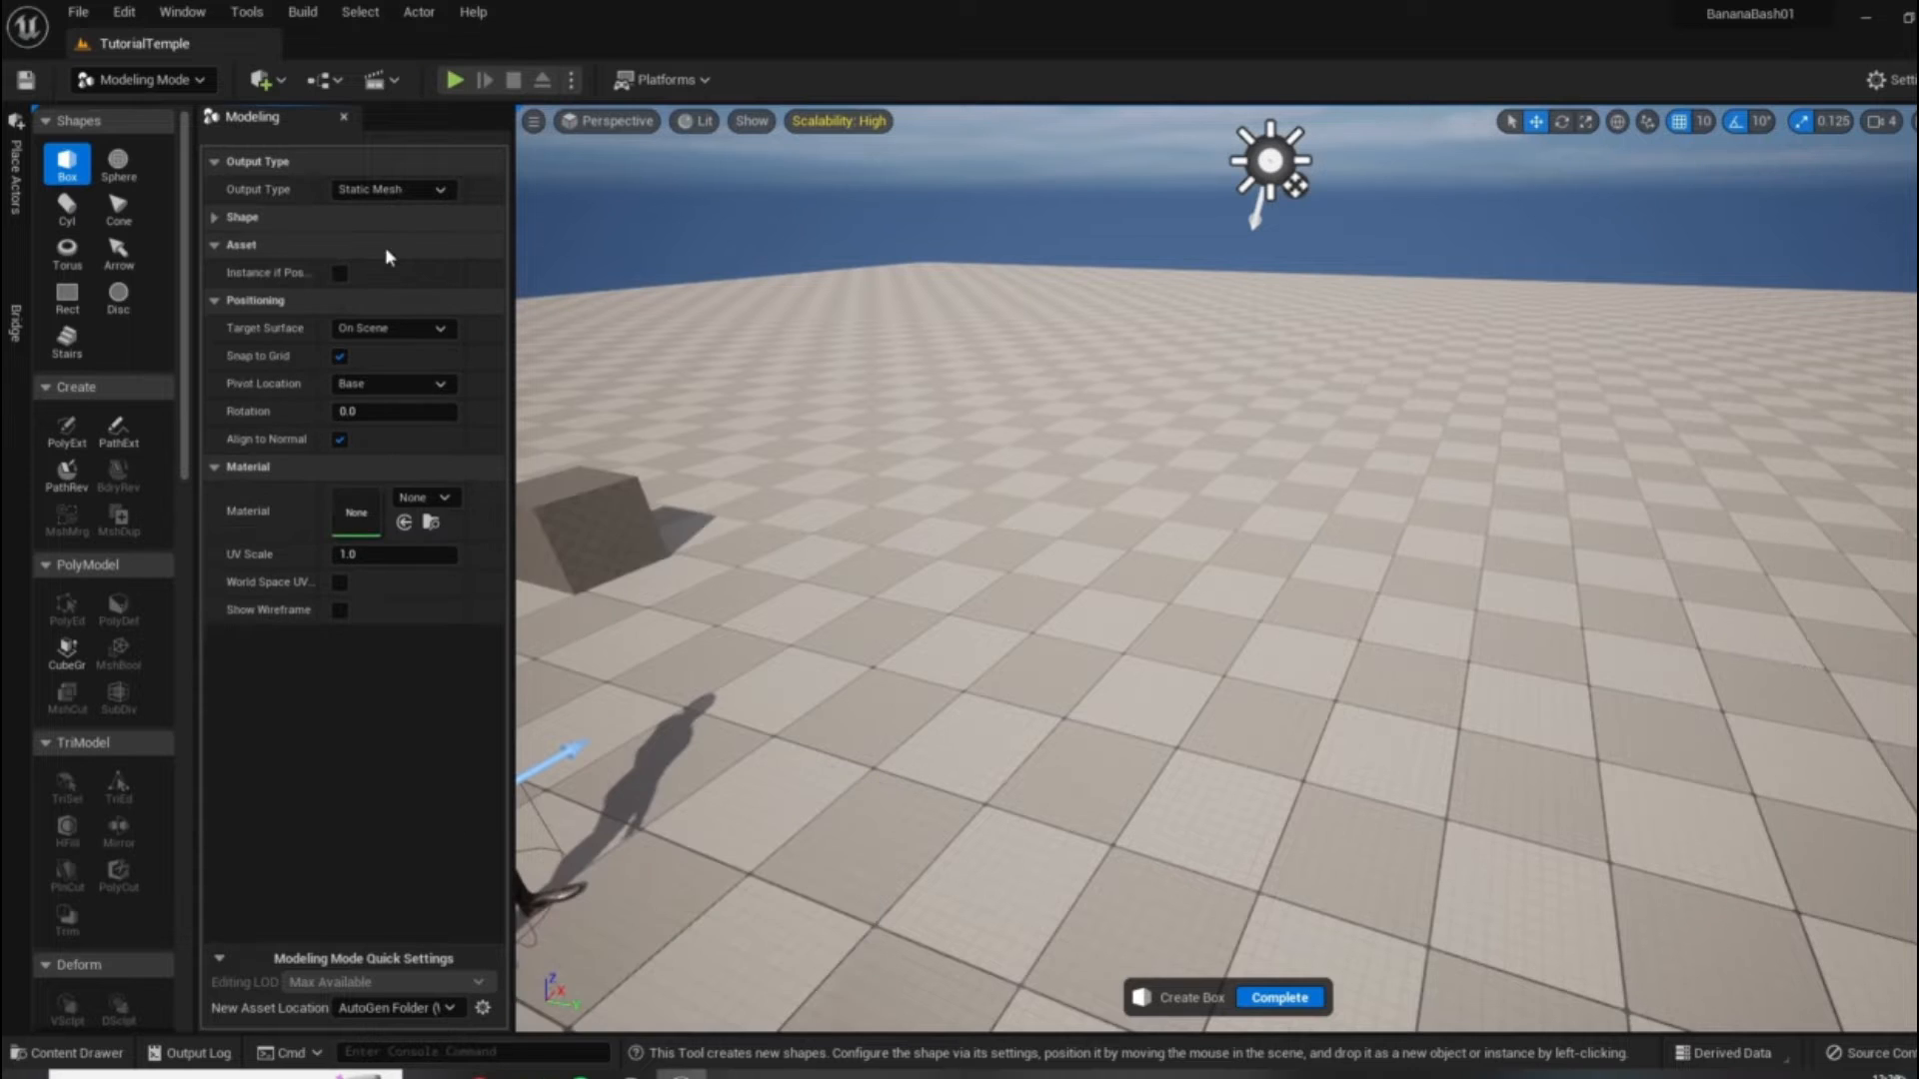
pyautogui.click(227, 219)
pyautogui.click(395, 244)
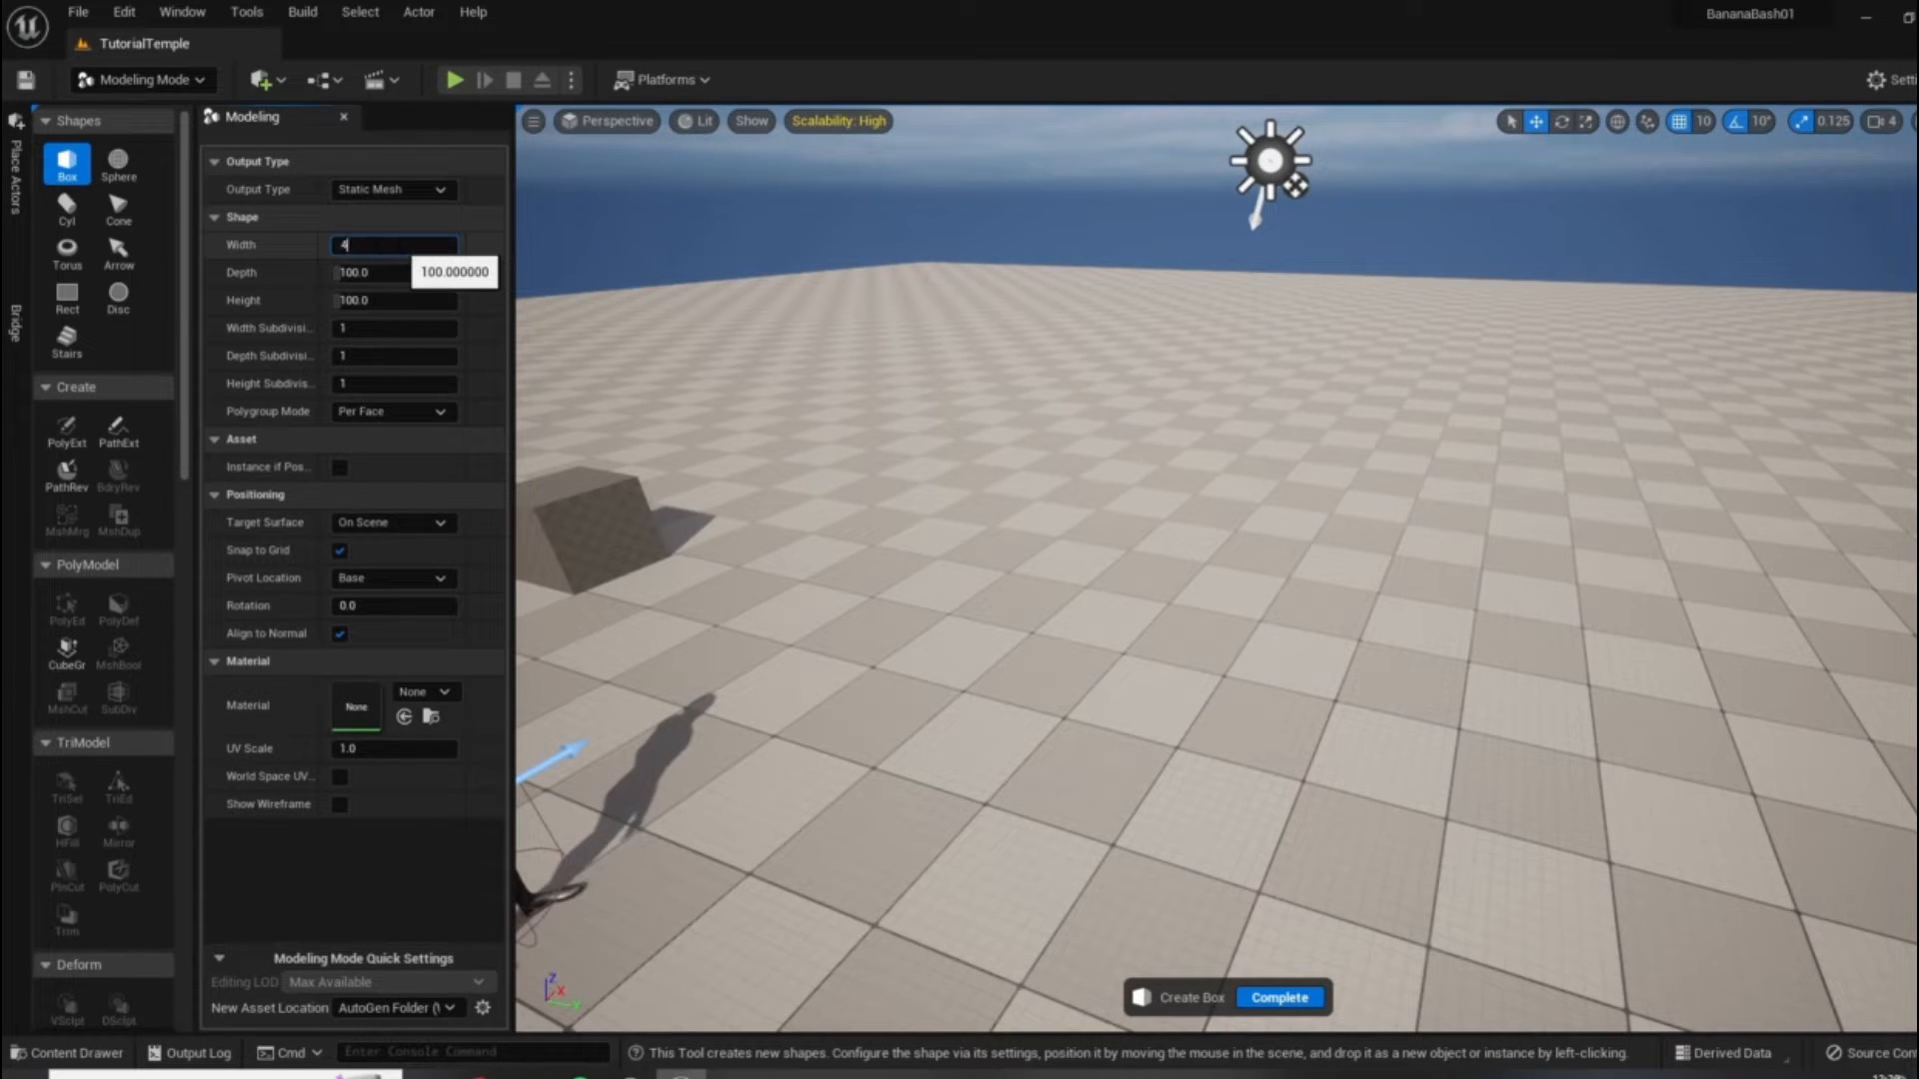
pyautogui.write('400')
pyautogui.press('Tab')
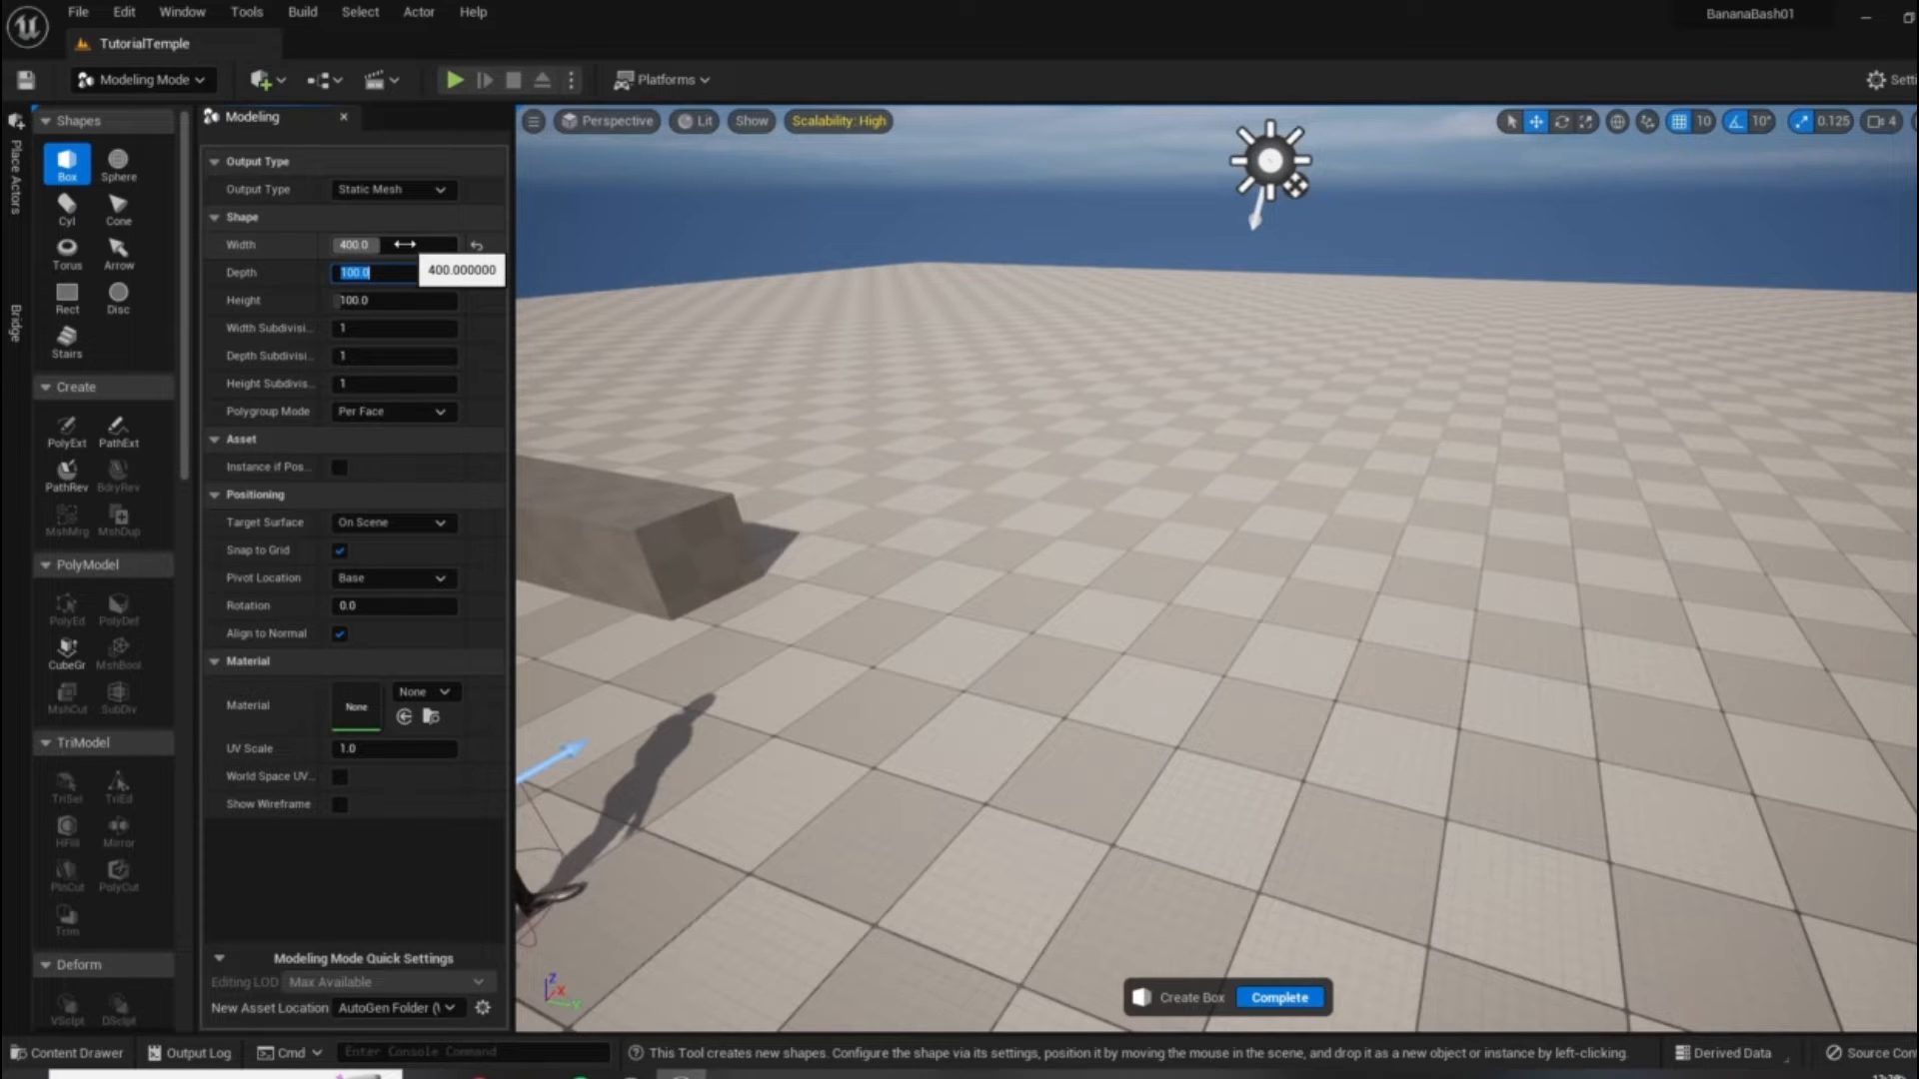
pyautogui.press('Tab')
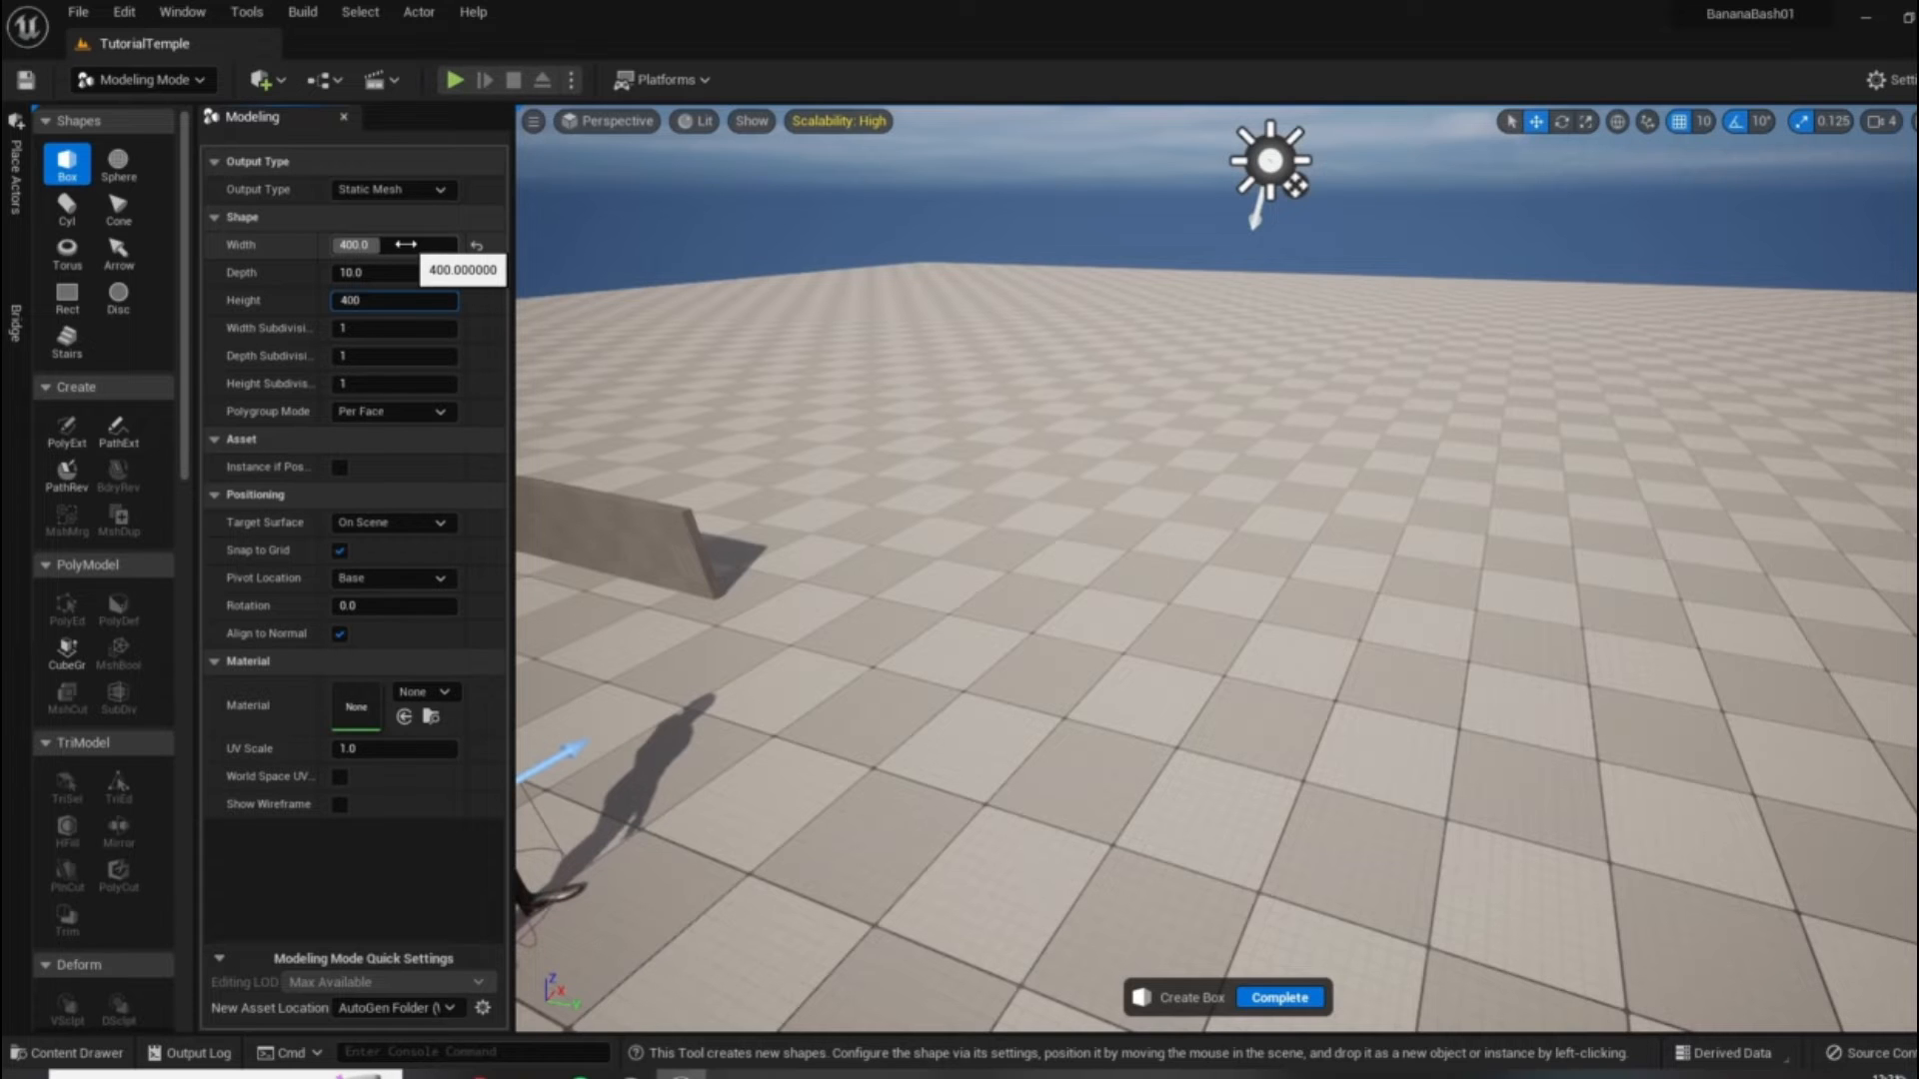
pyautogui.write('400')
pyautogui.press('Tab')
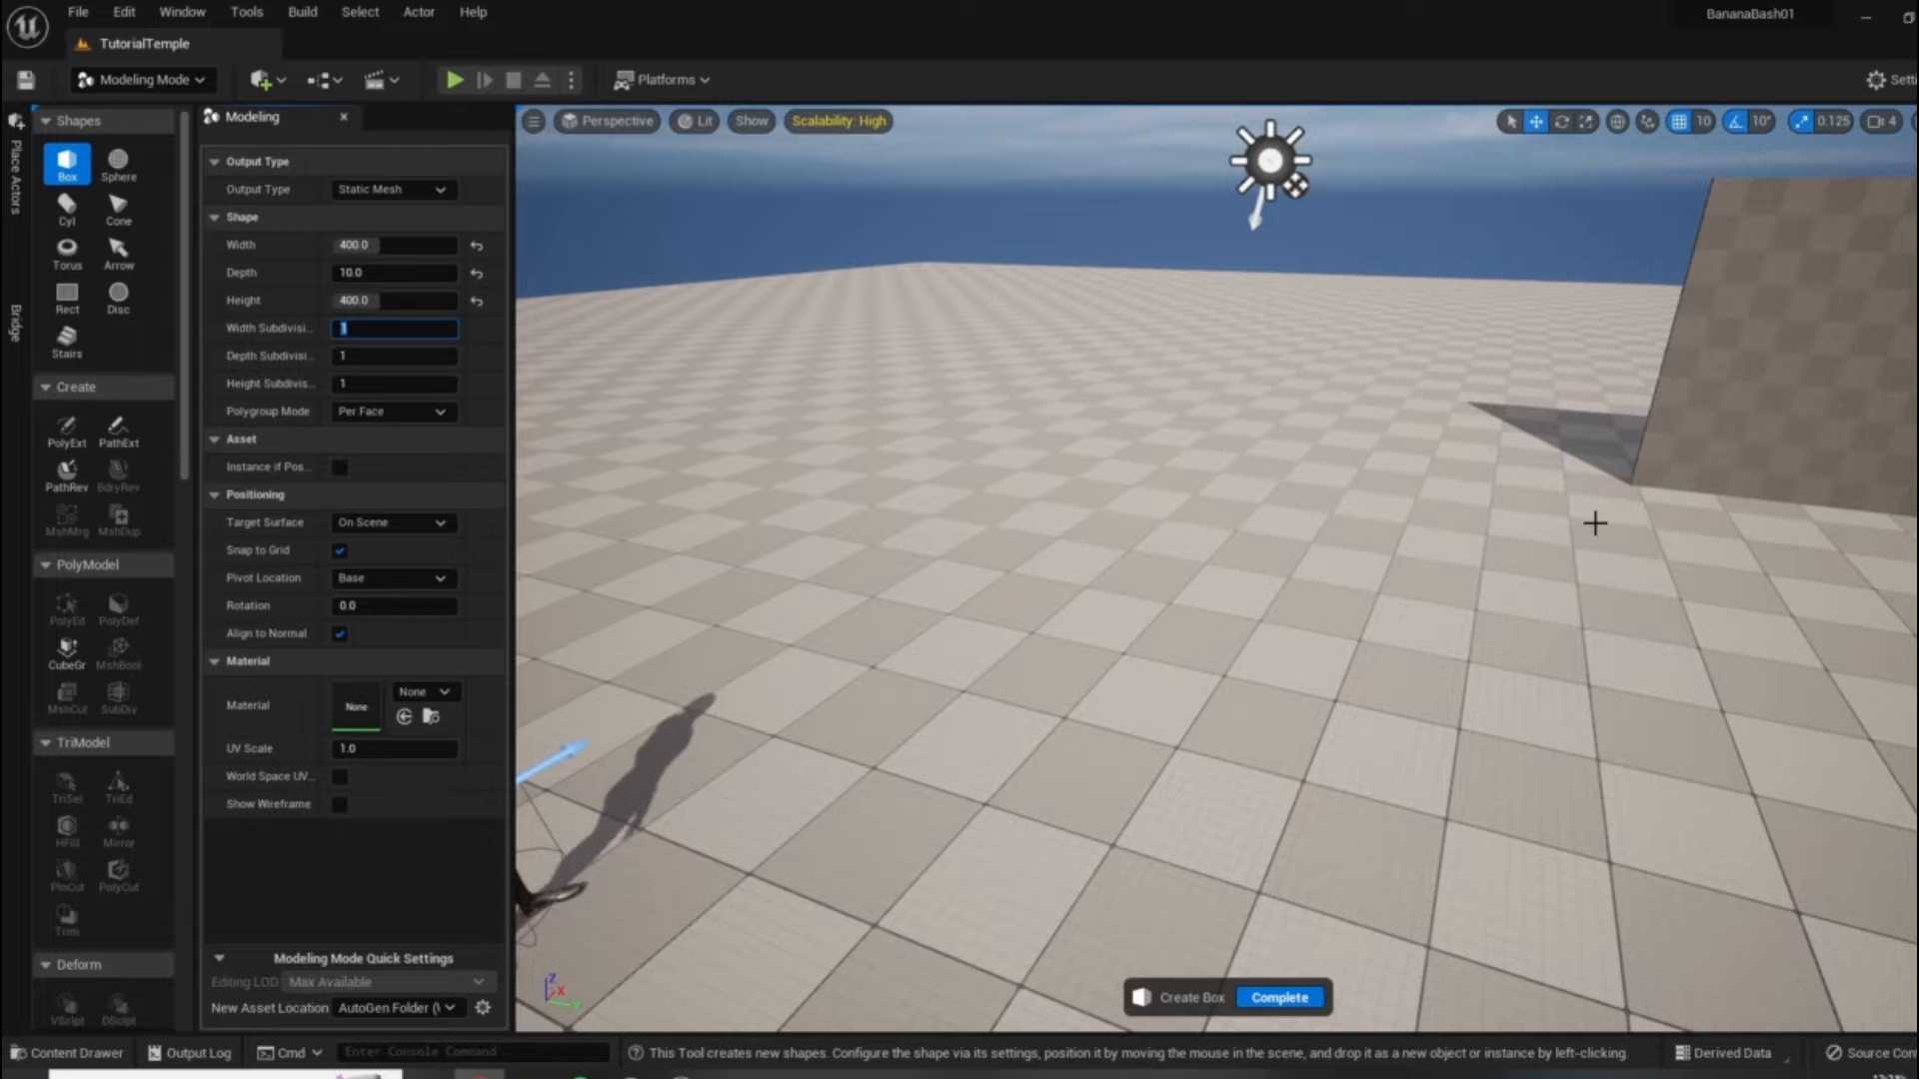
# Place one wall-shaped box on the floor beside the character and complete the Box tool.
pyautogui.rightClick(1182, 424)
pyautogui.click(985, 562)
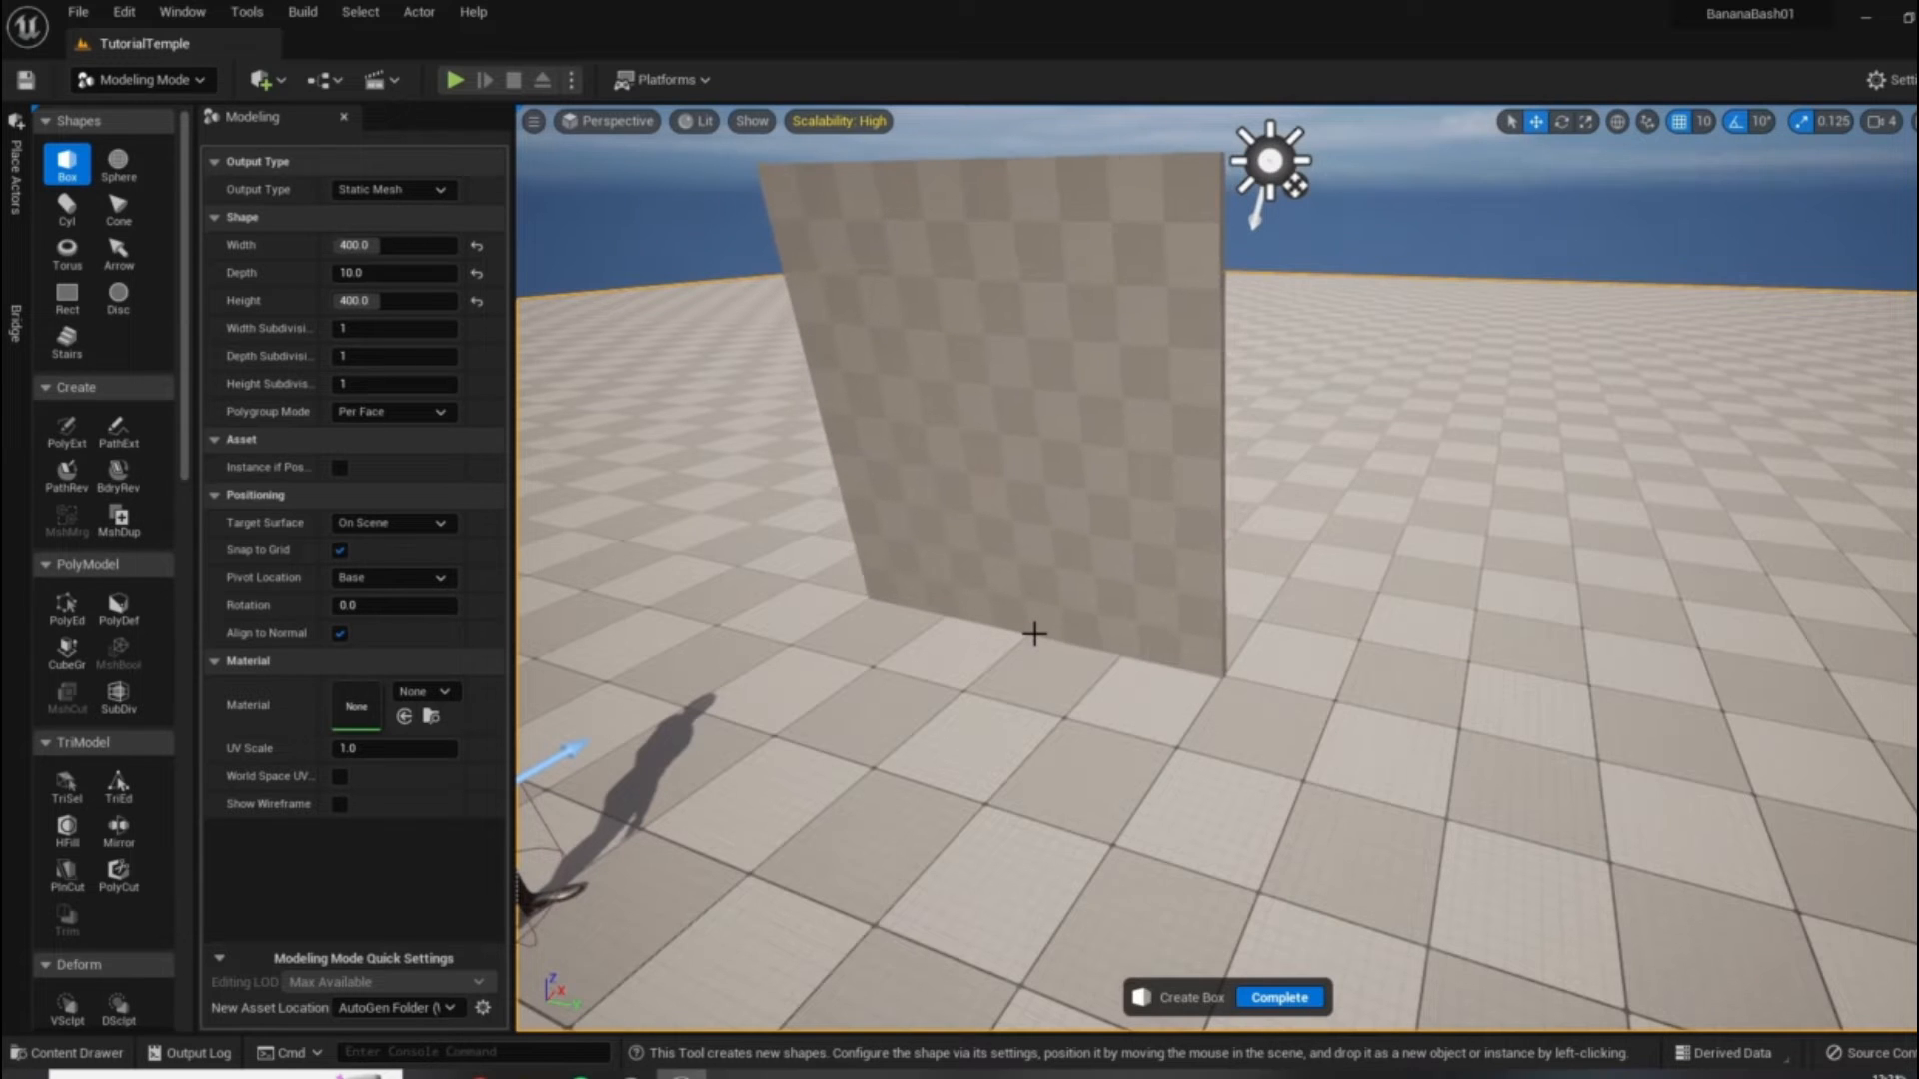
pyautogui.click(1061, 635)
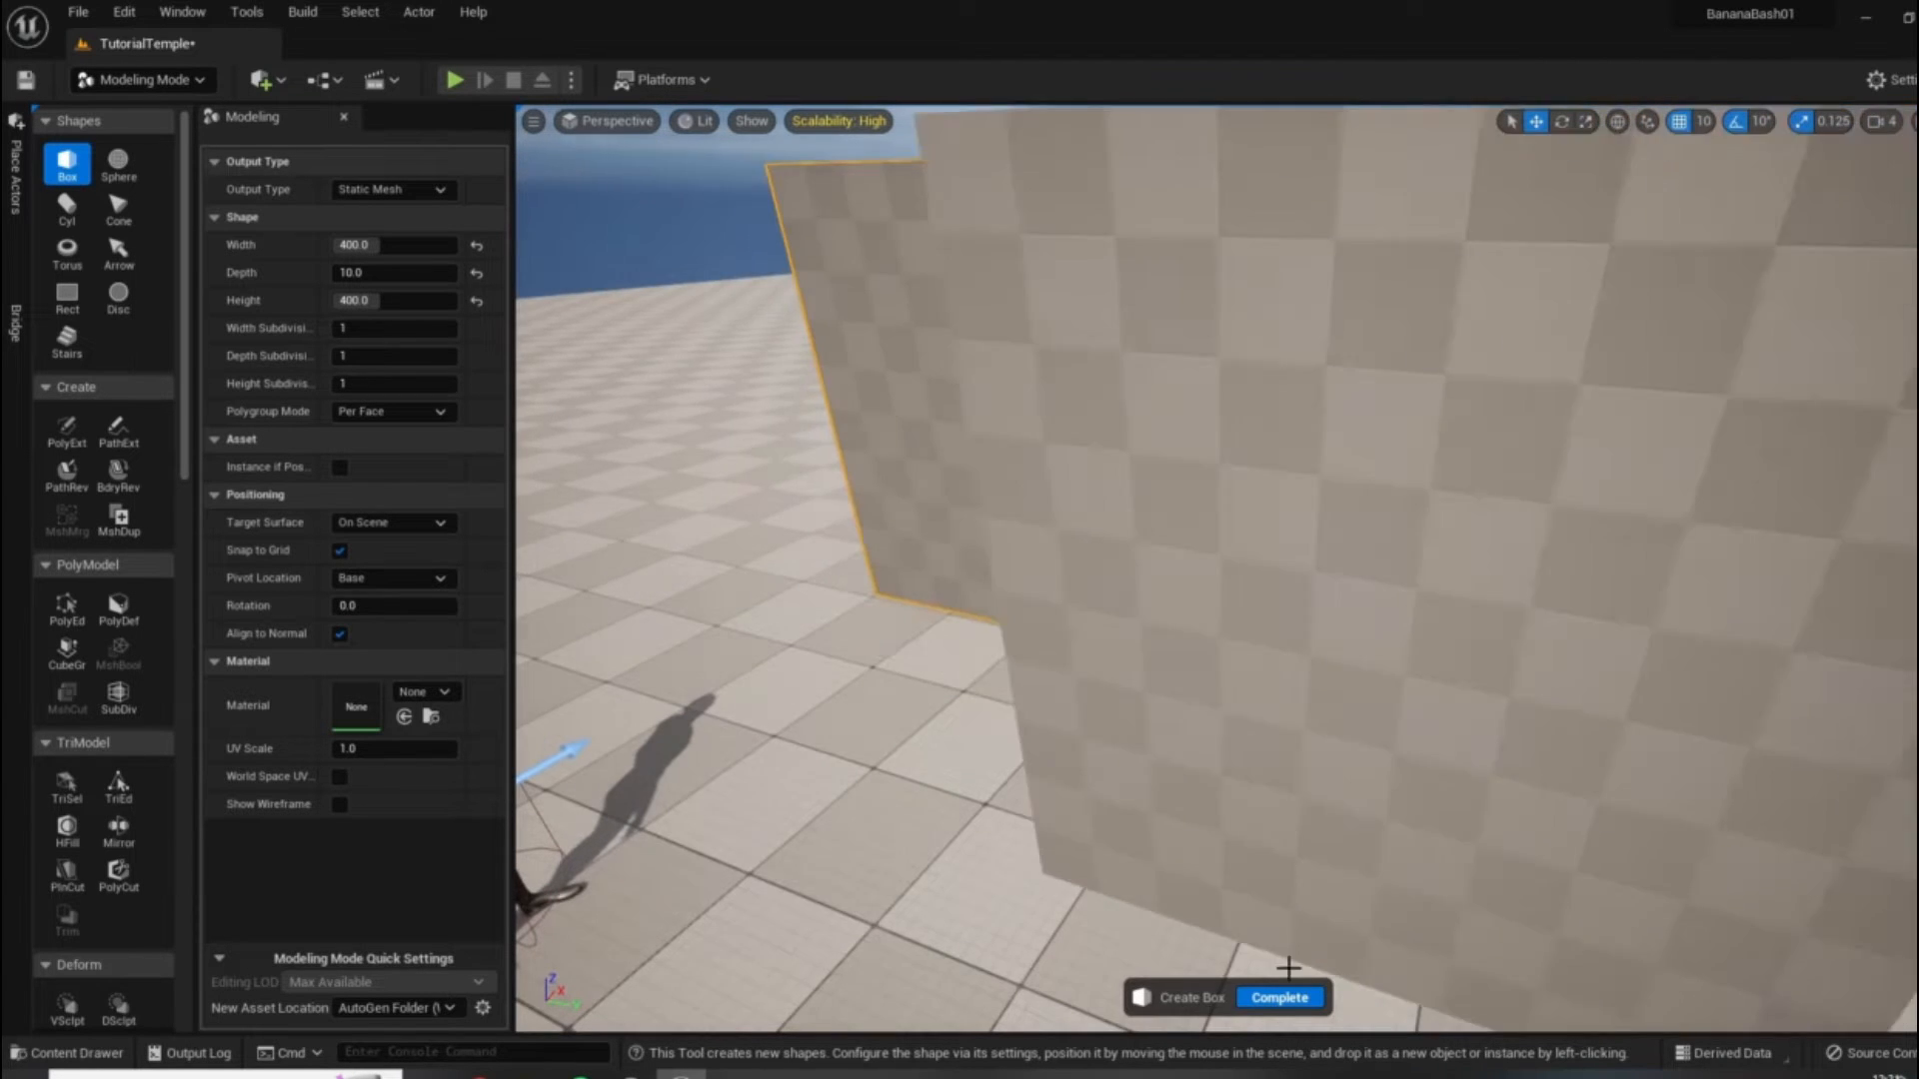
pyautogui.click(1279, 998)
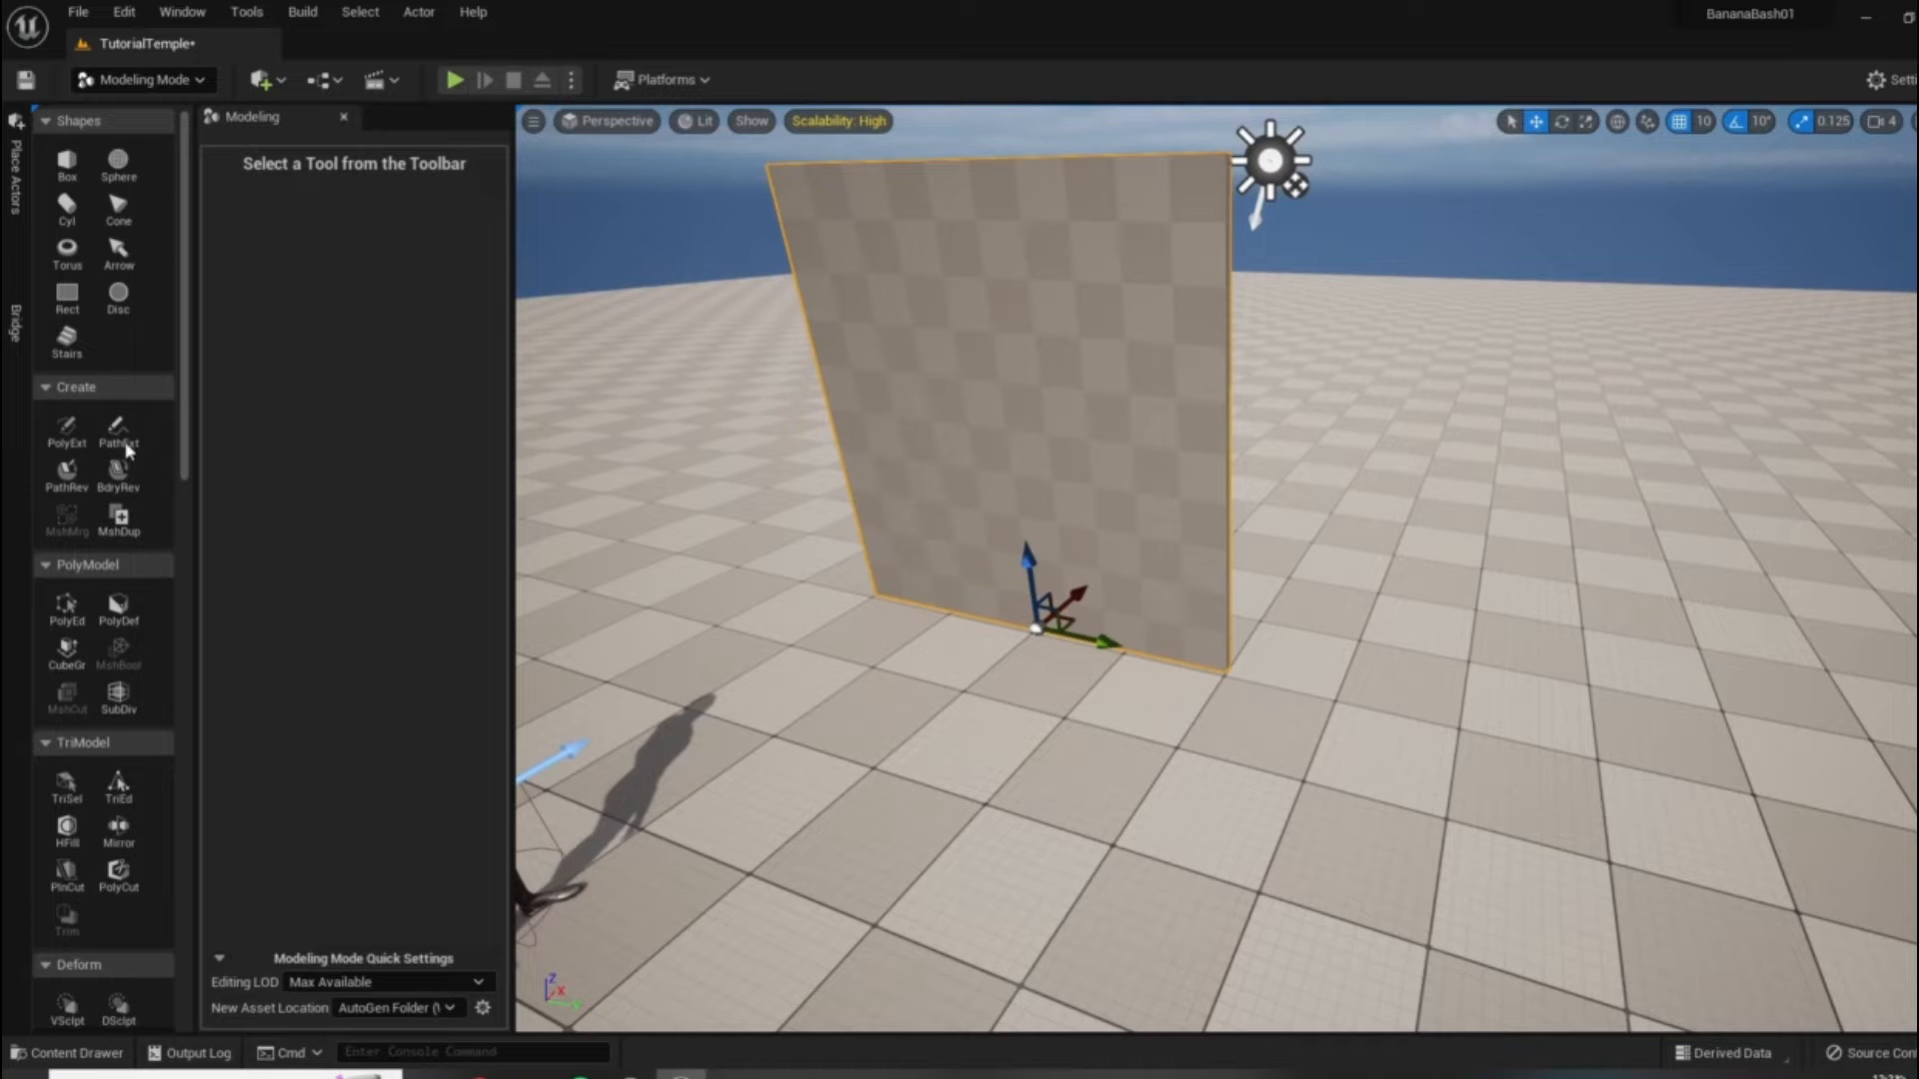
# Dock the Content Browser in the layout below the viewport and make it taller.
pyautogui.click(68, 1052)
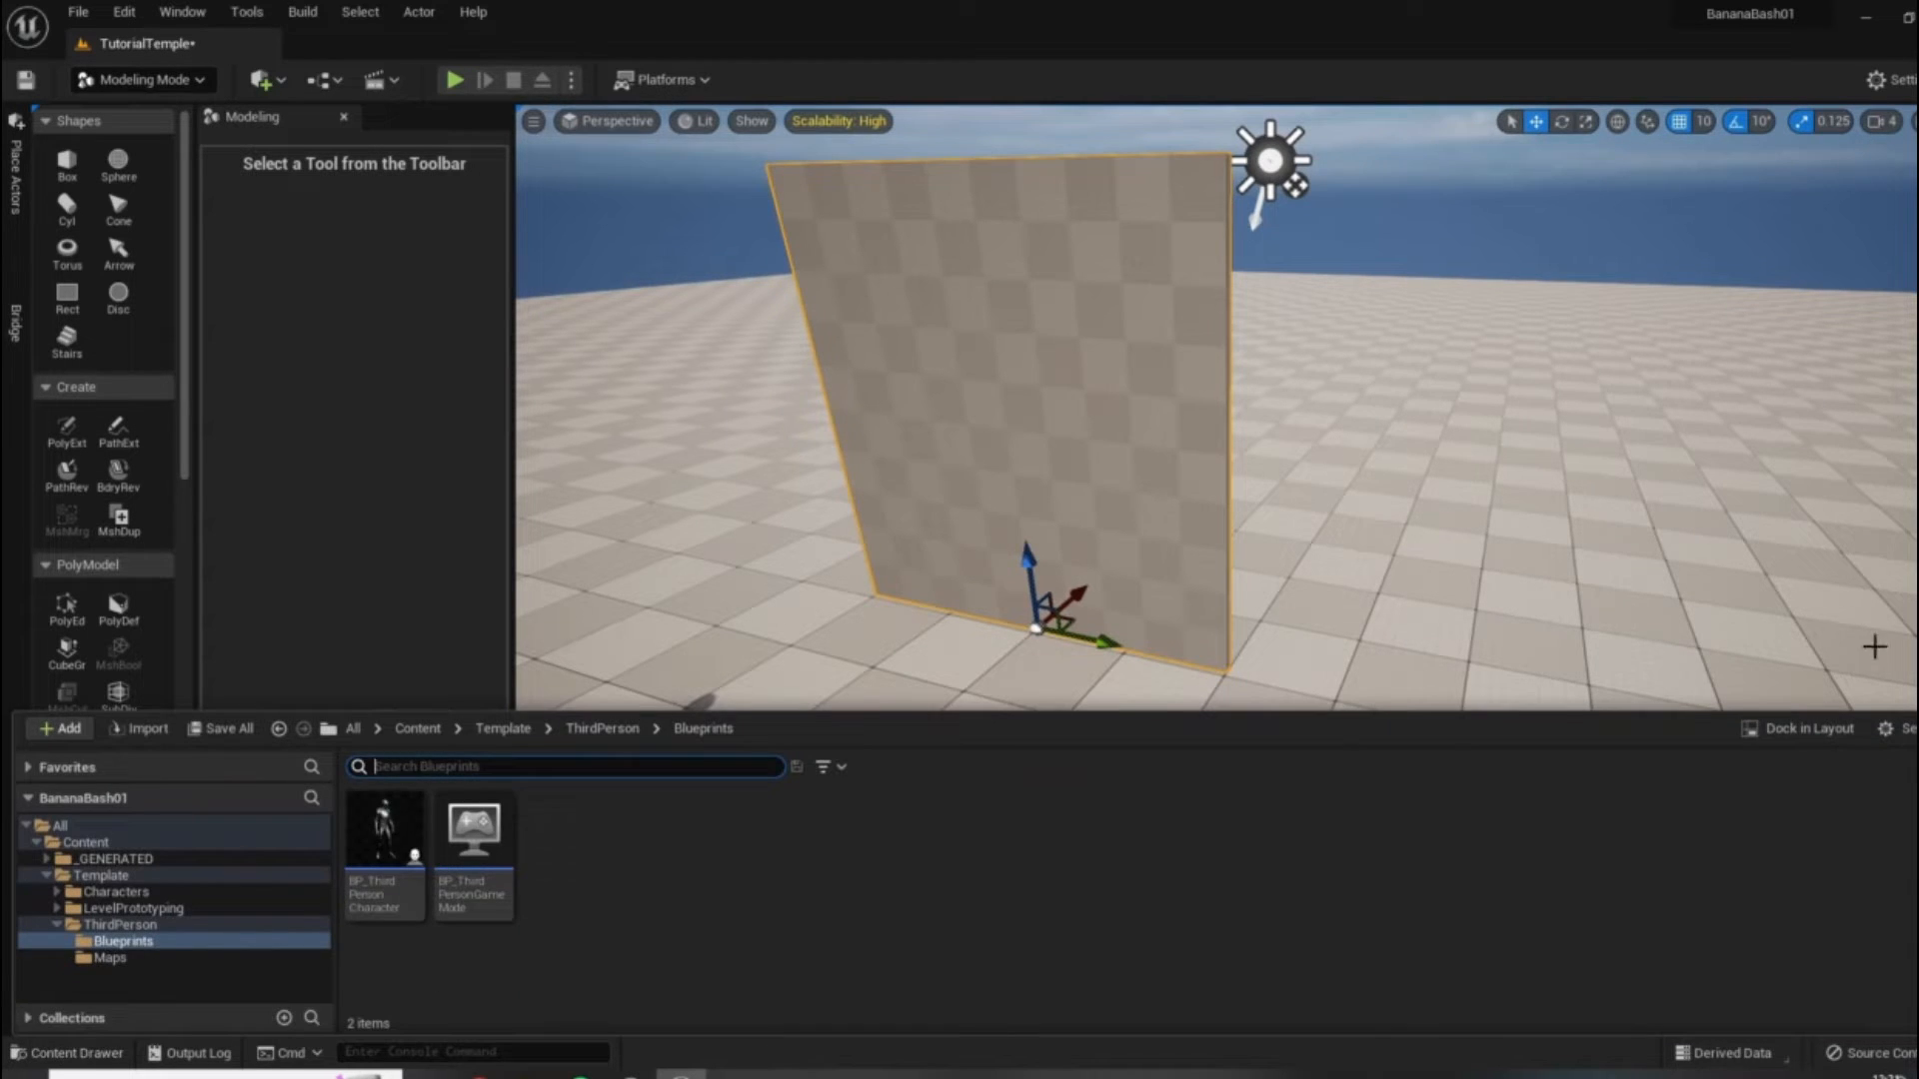
pyautogui.click(1788, 729)
pyautogui.moveTo(711, 809); pyautogui.dragTo(85, 597)
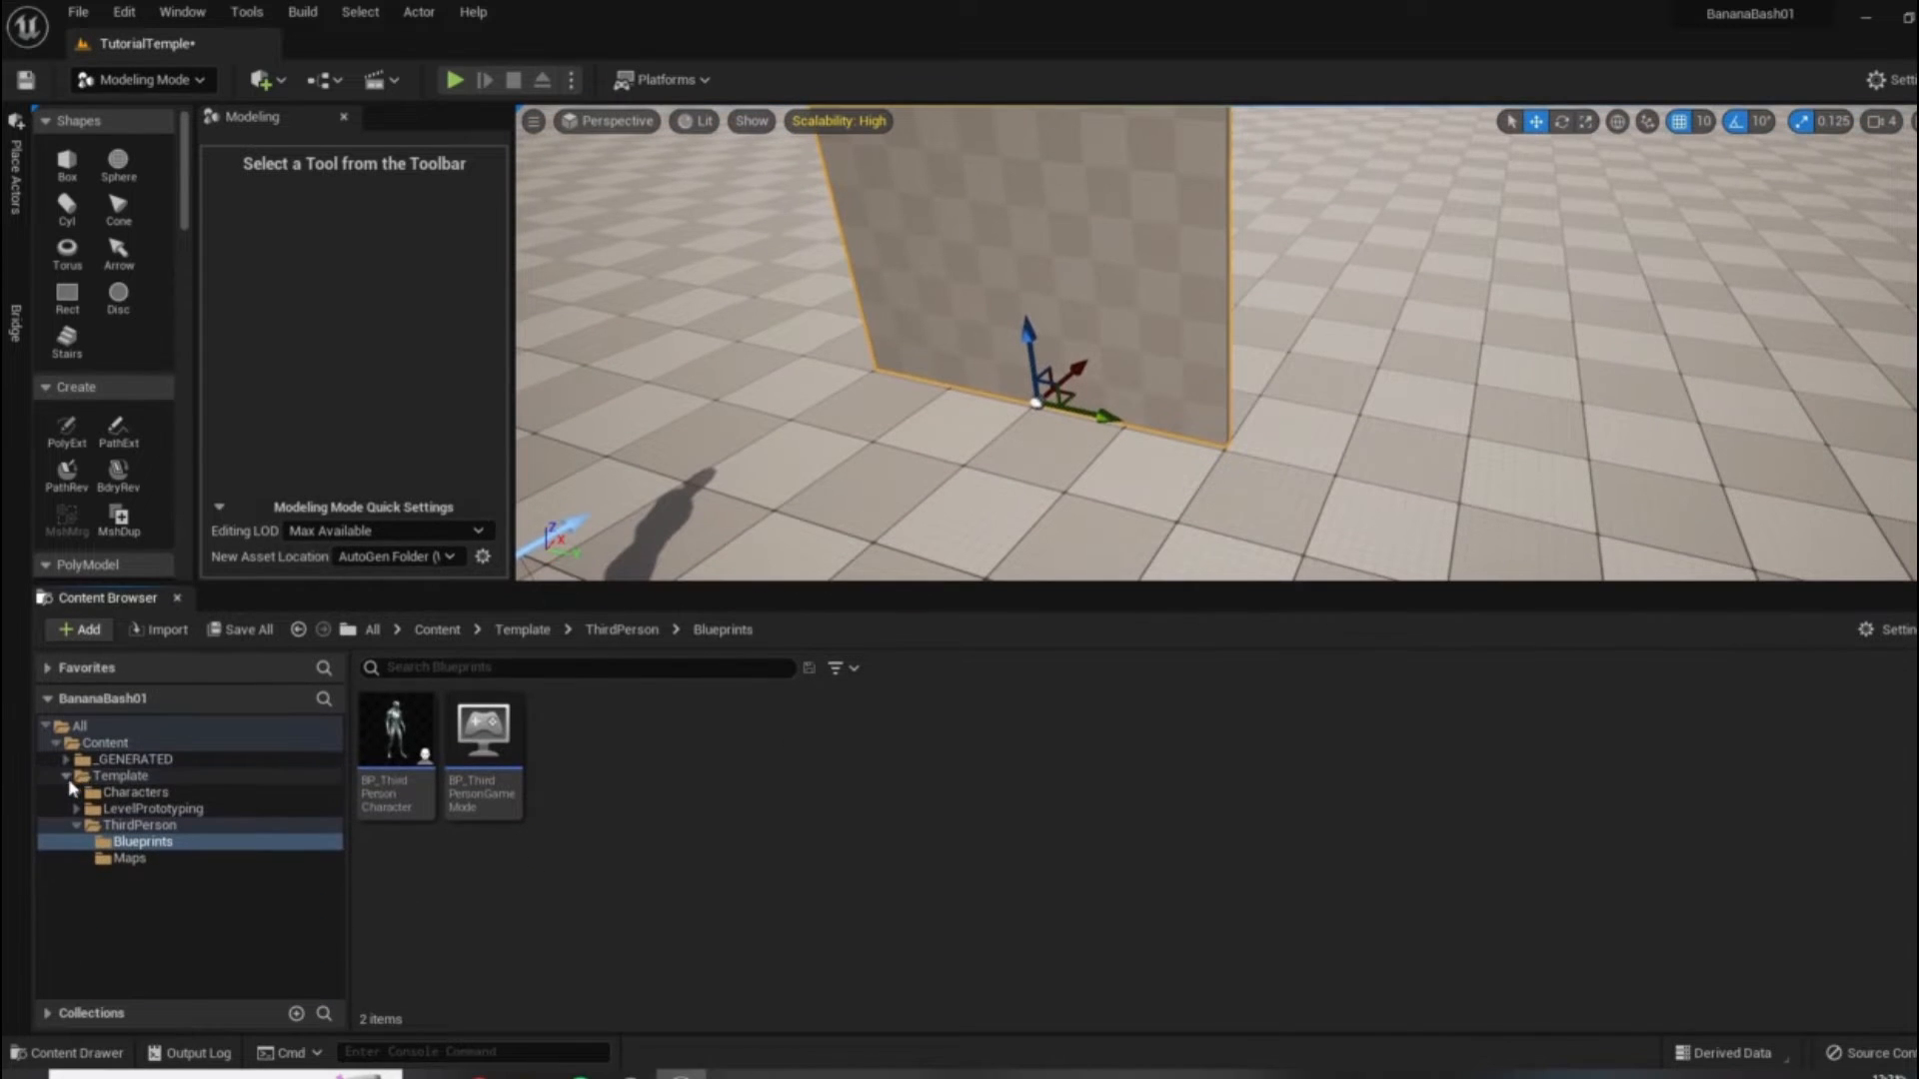
# Find the generated box mesh in the user-named subfolder of Content/_GENERATED and reduce the Content Browser's height slightly.
pyautogui.click(67, 776)
pyautogui.click(105, 745)
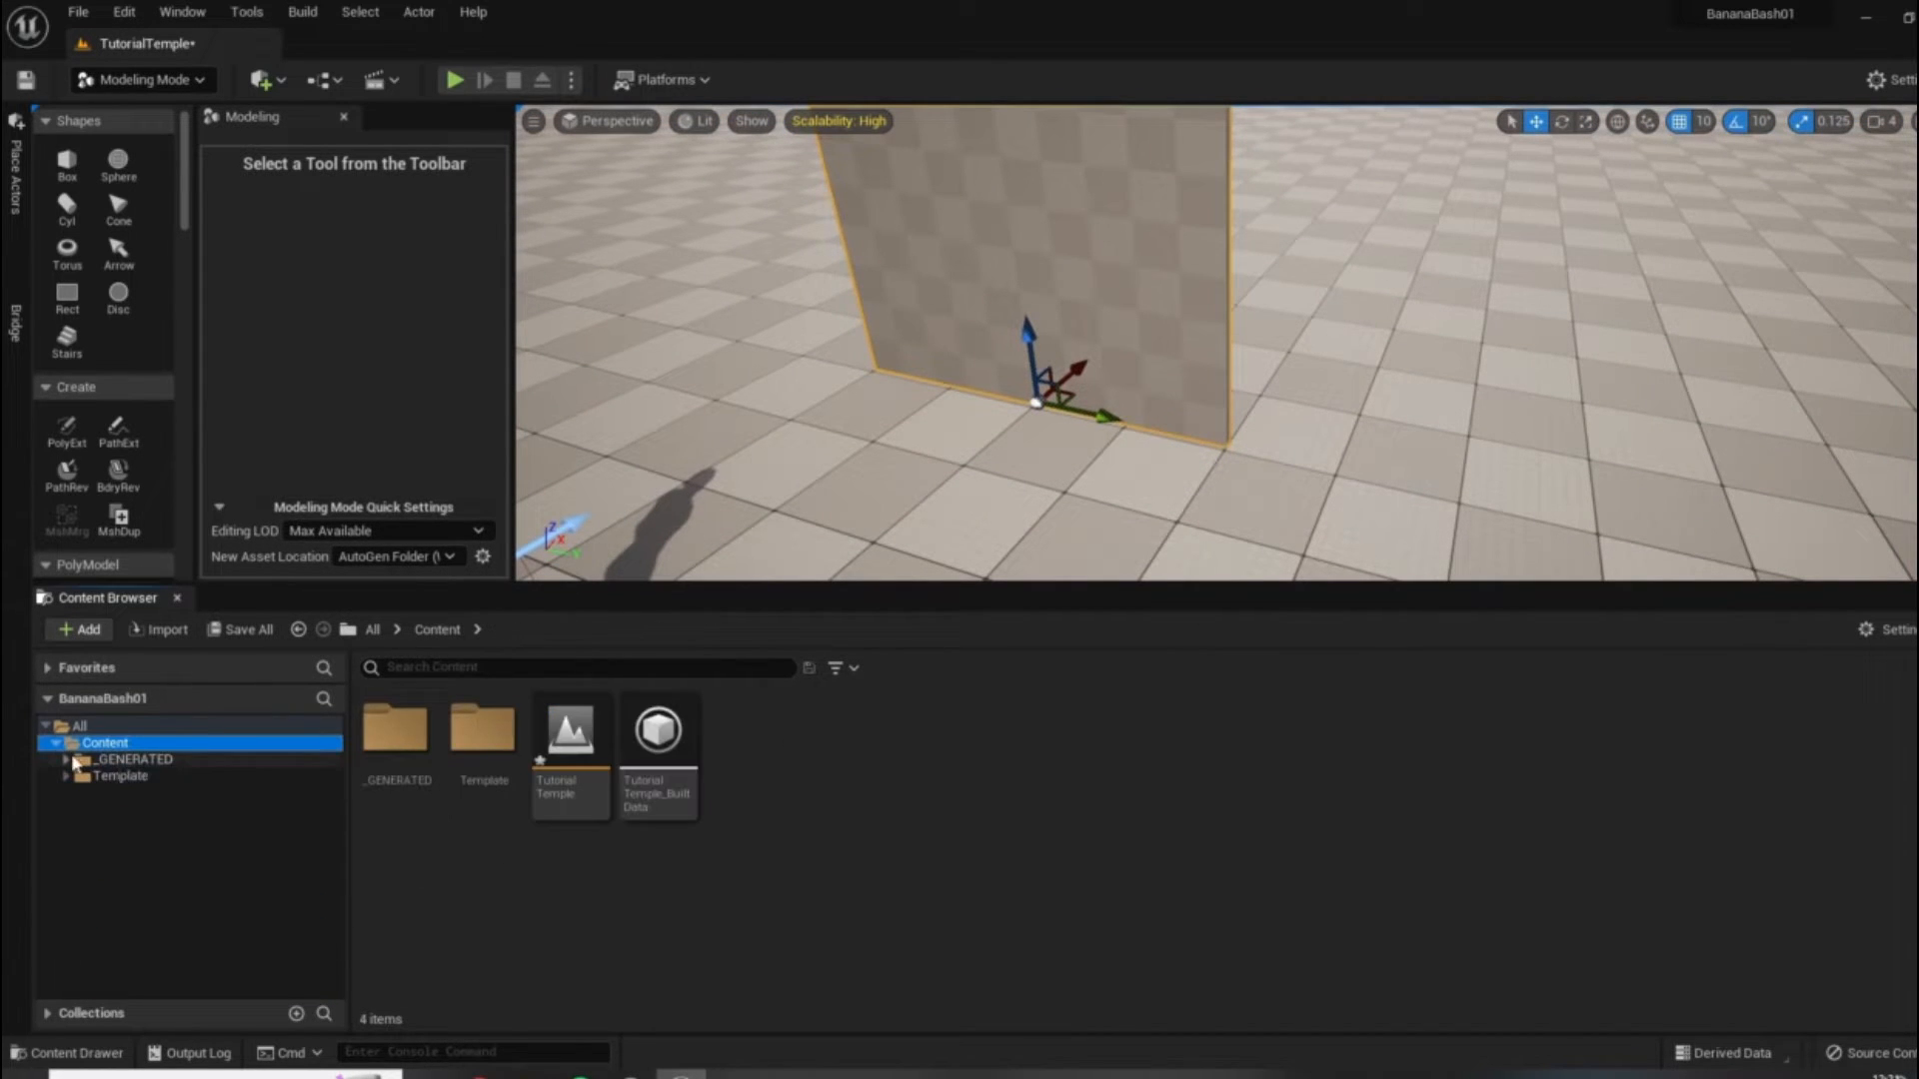
pyautogui.doubleClick(398, 726)
pyautogui.doubleClick(386, 713)
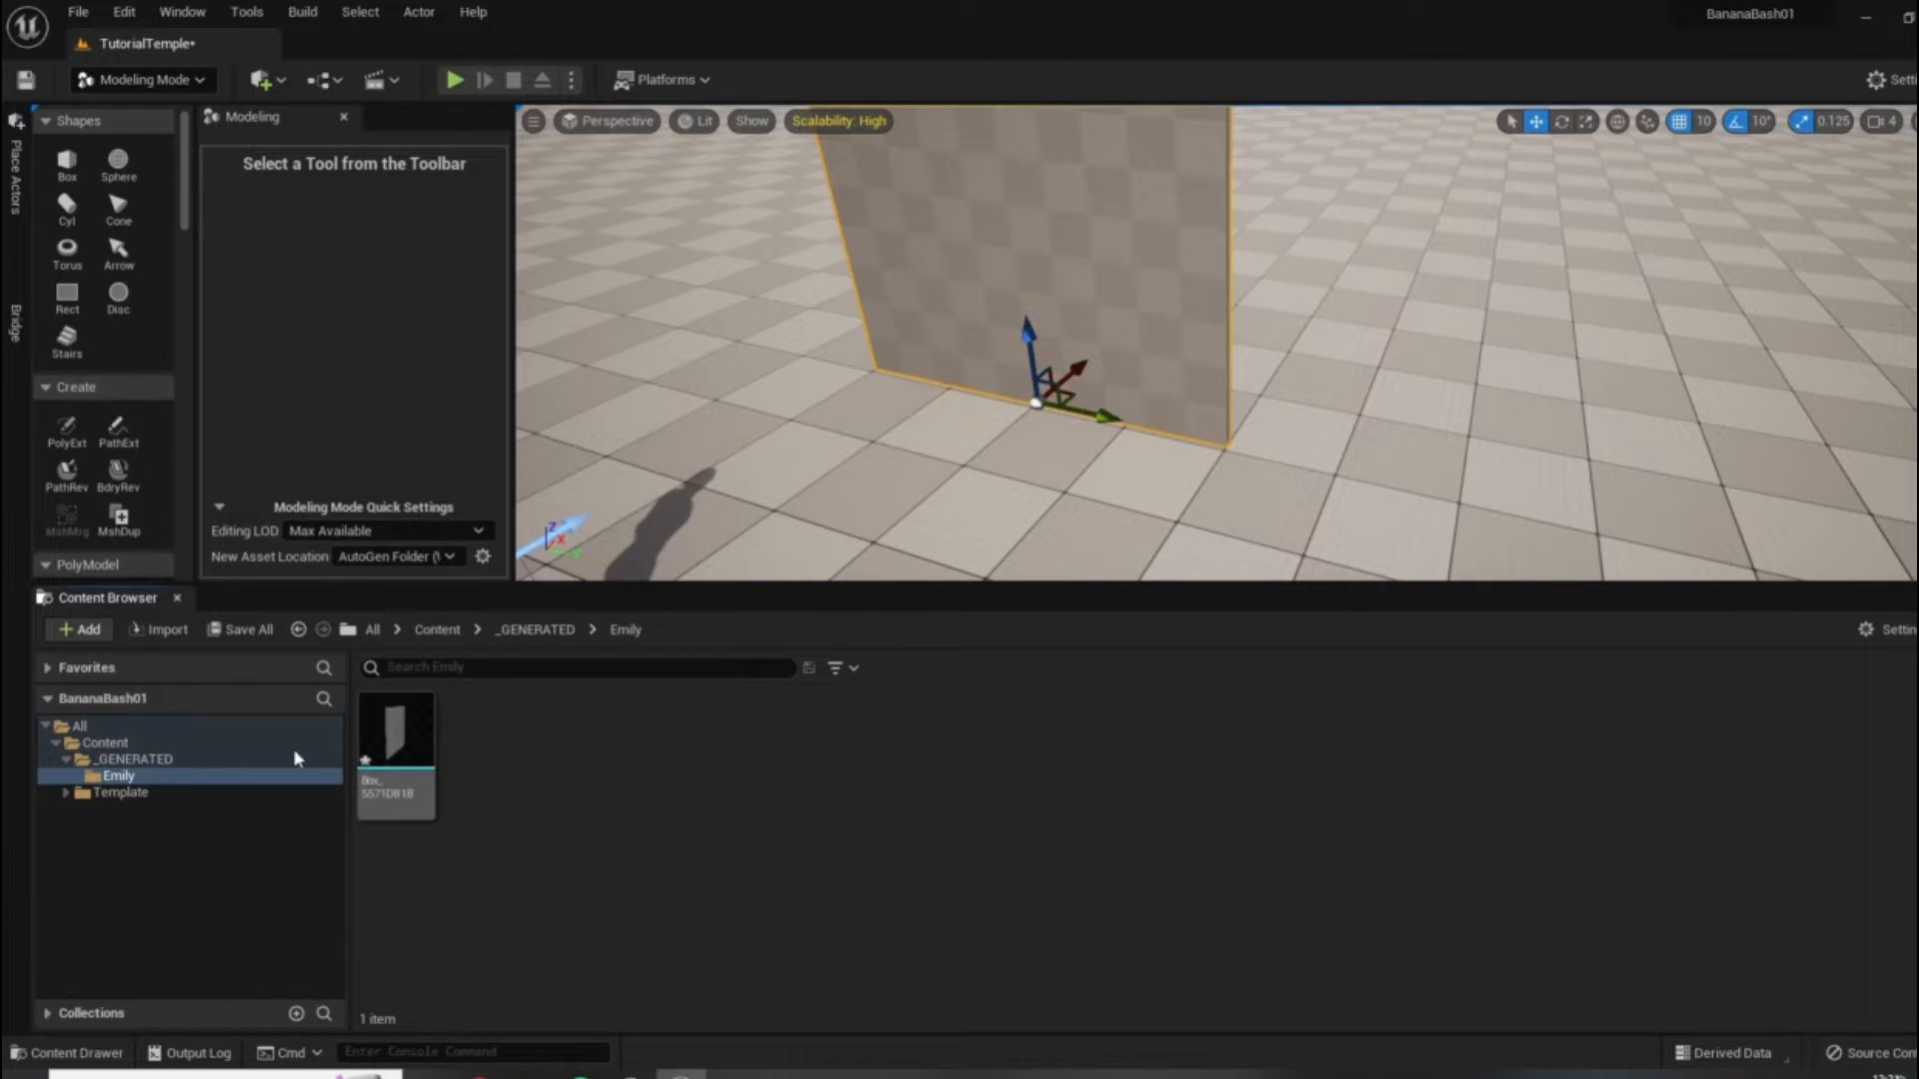
pyautogui.moveTo(394, 749)
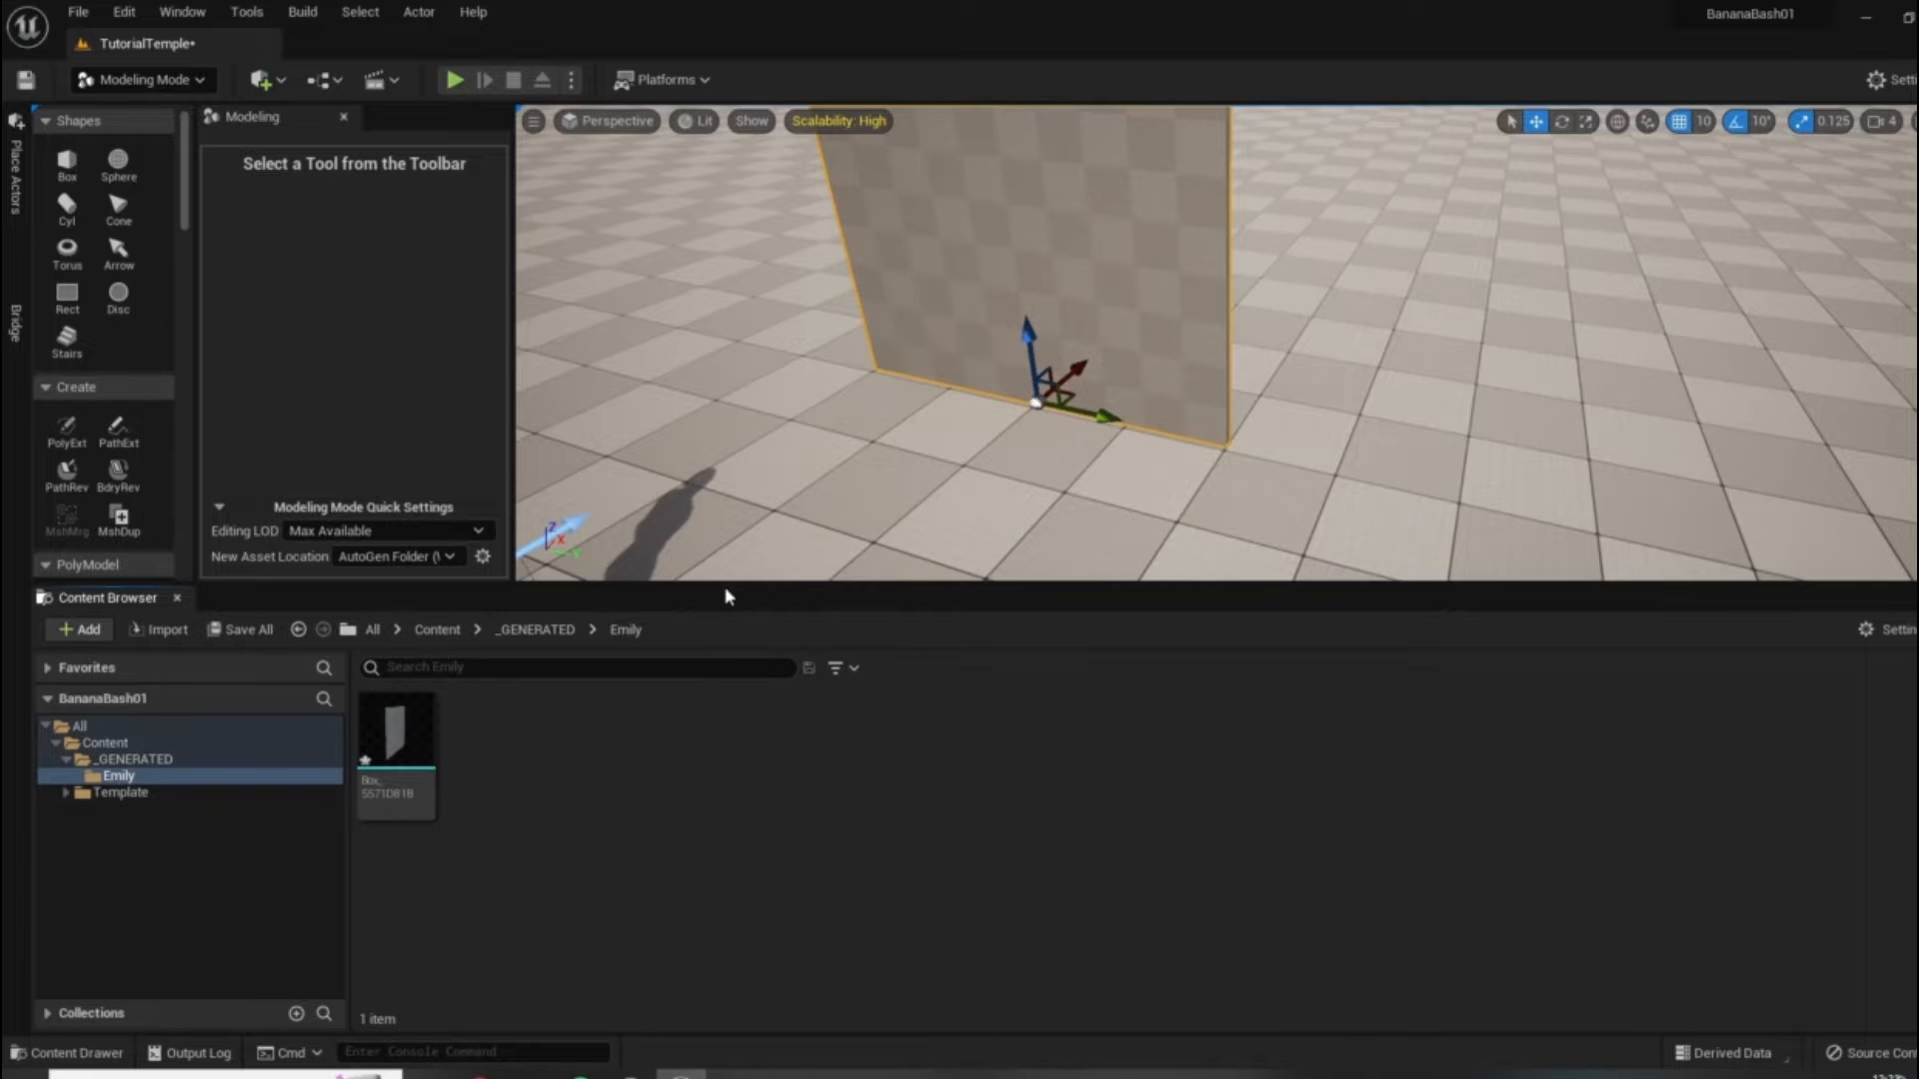
pyautogui.moveTo(722, 590); pyautogui.dragTo(733, 668)
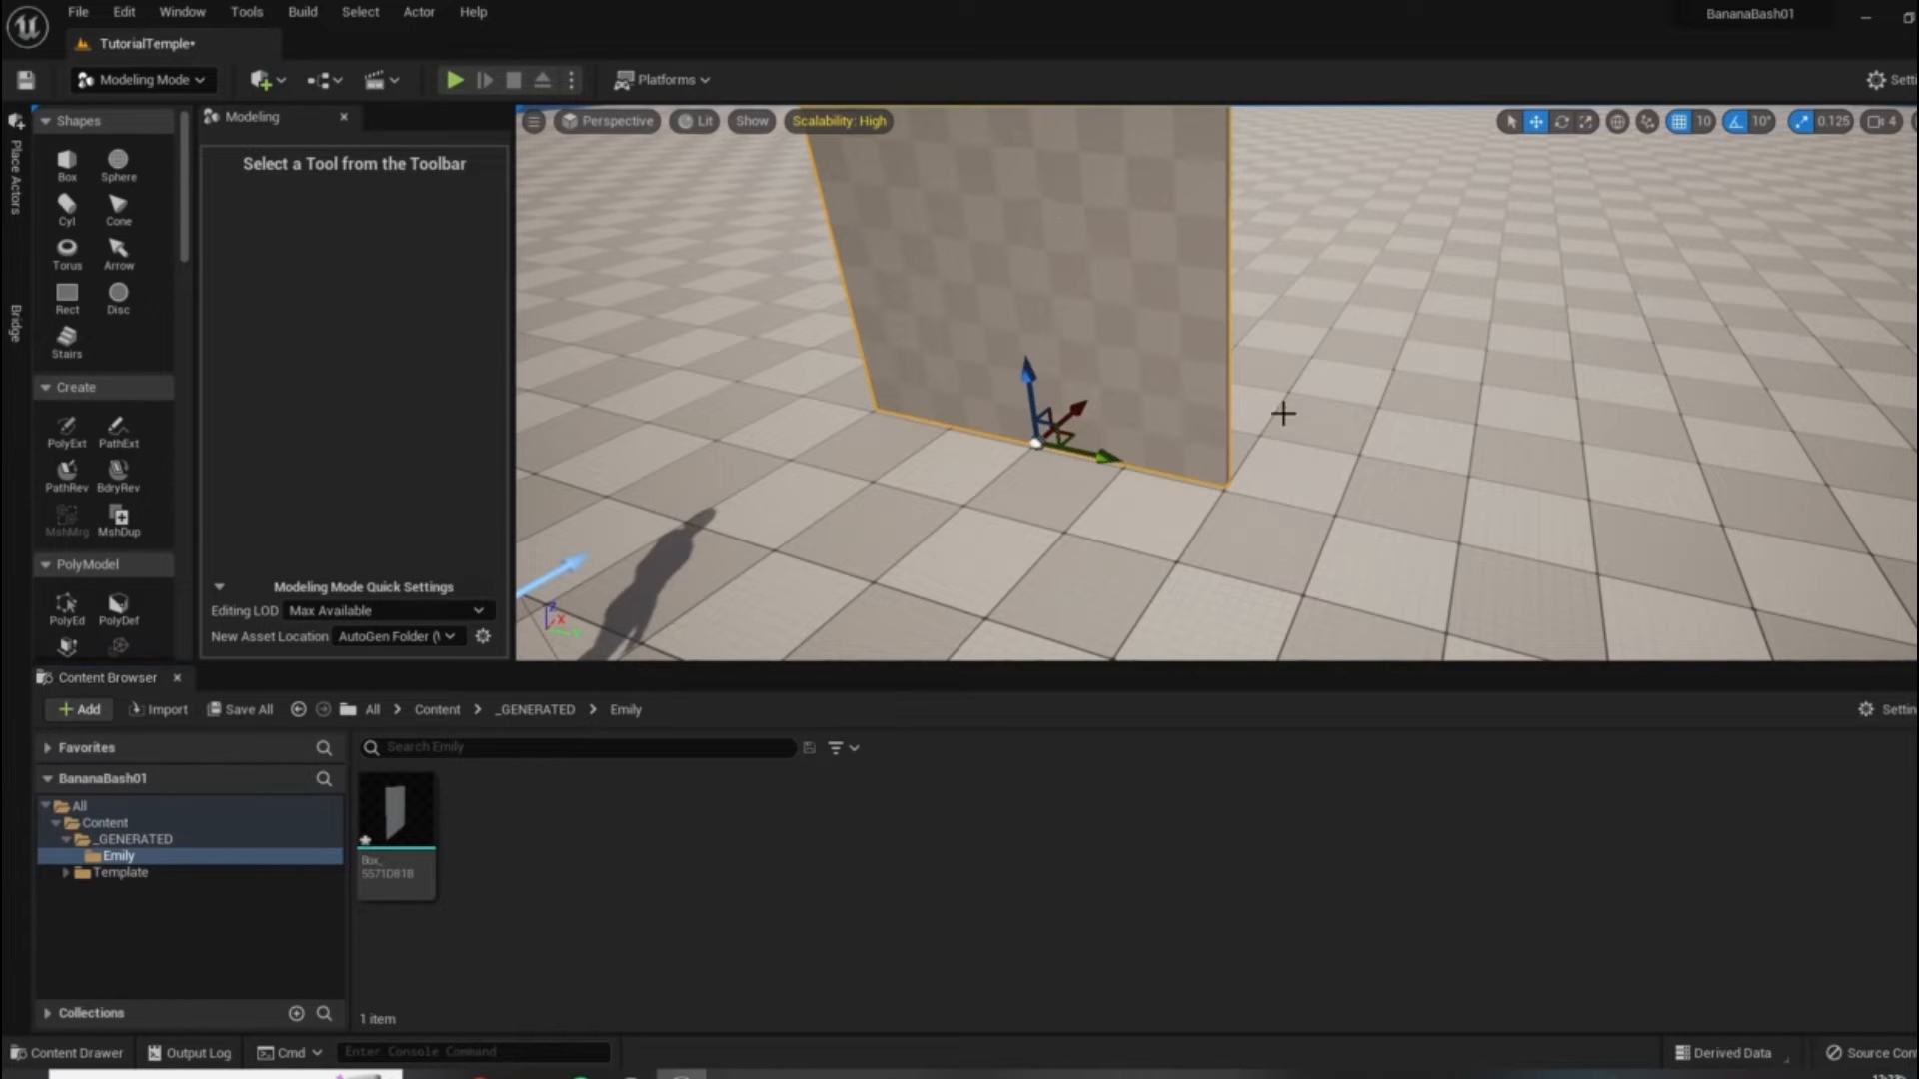
# Delete the wall from the level and force-delete its generated box mesh asset from the project.
pyautogui.press('Delete')
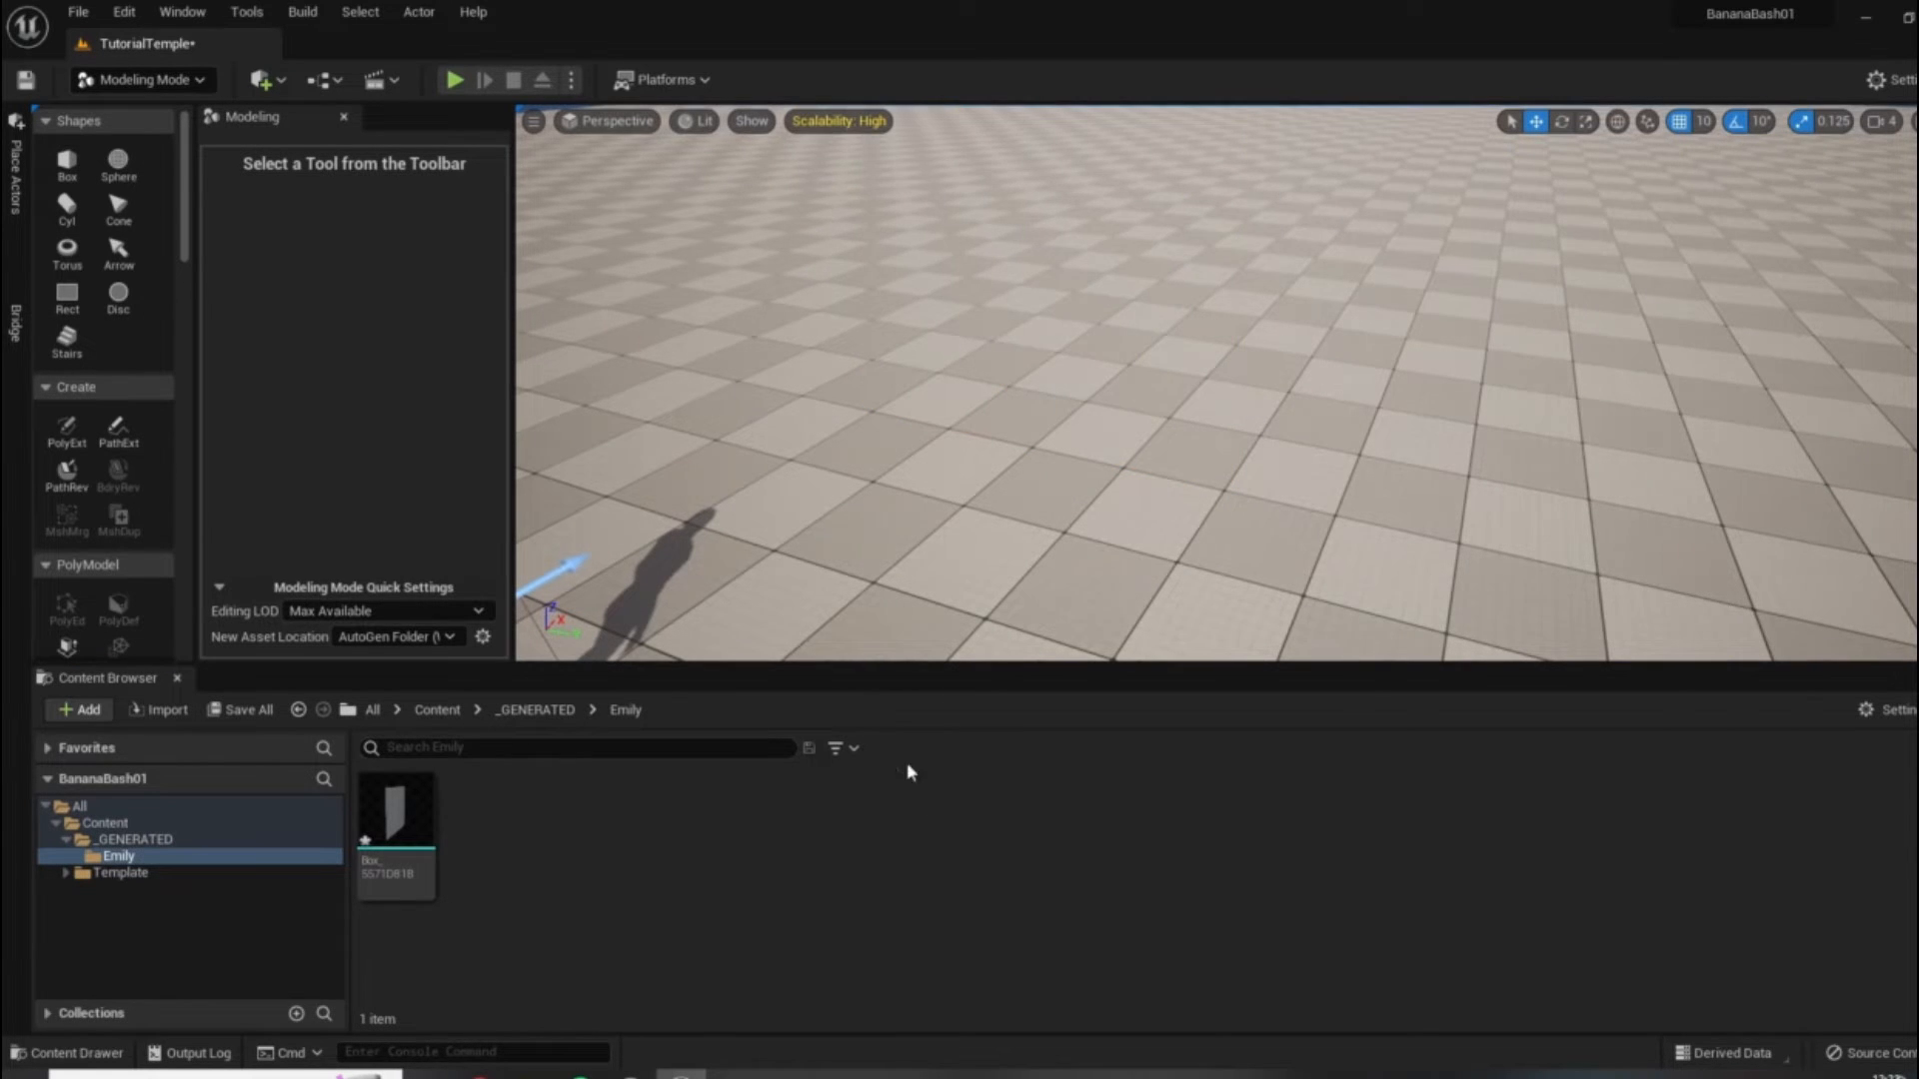
pyautogui.rightClick(404, 839)
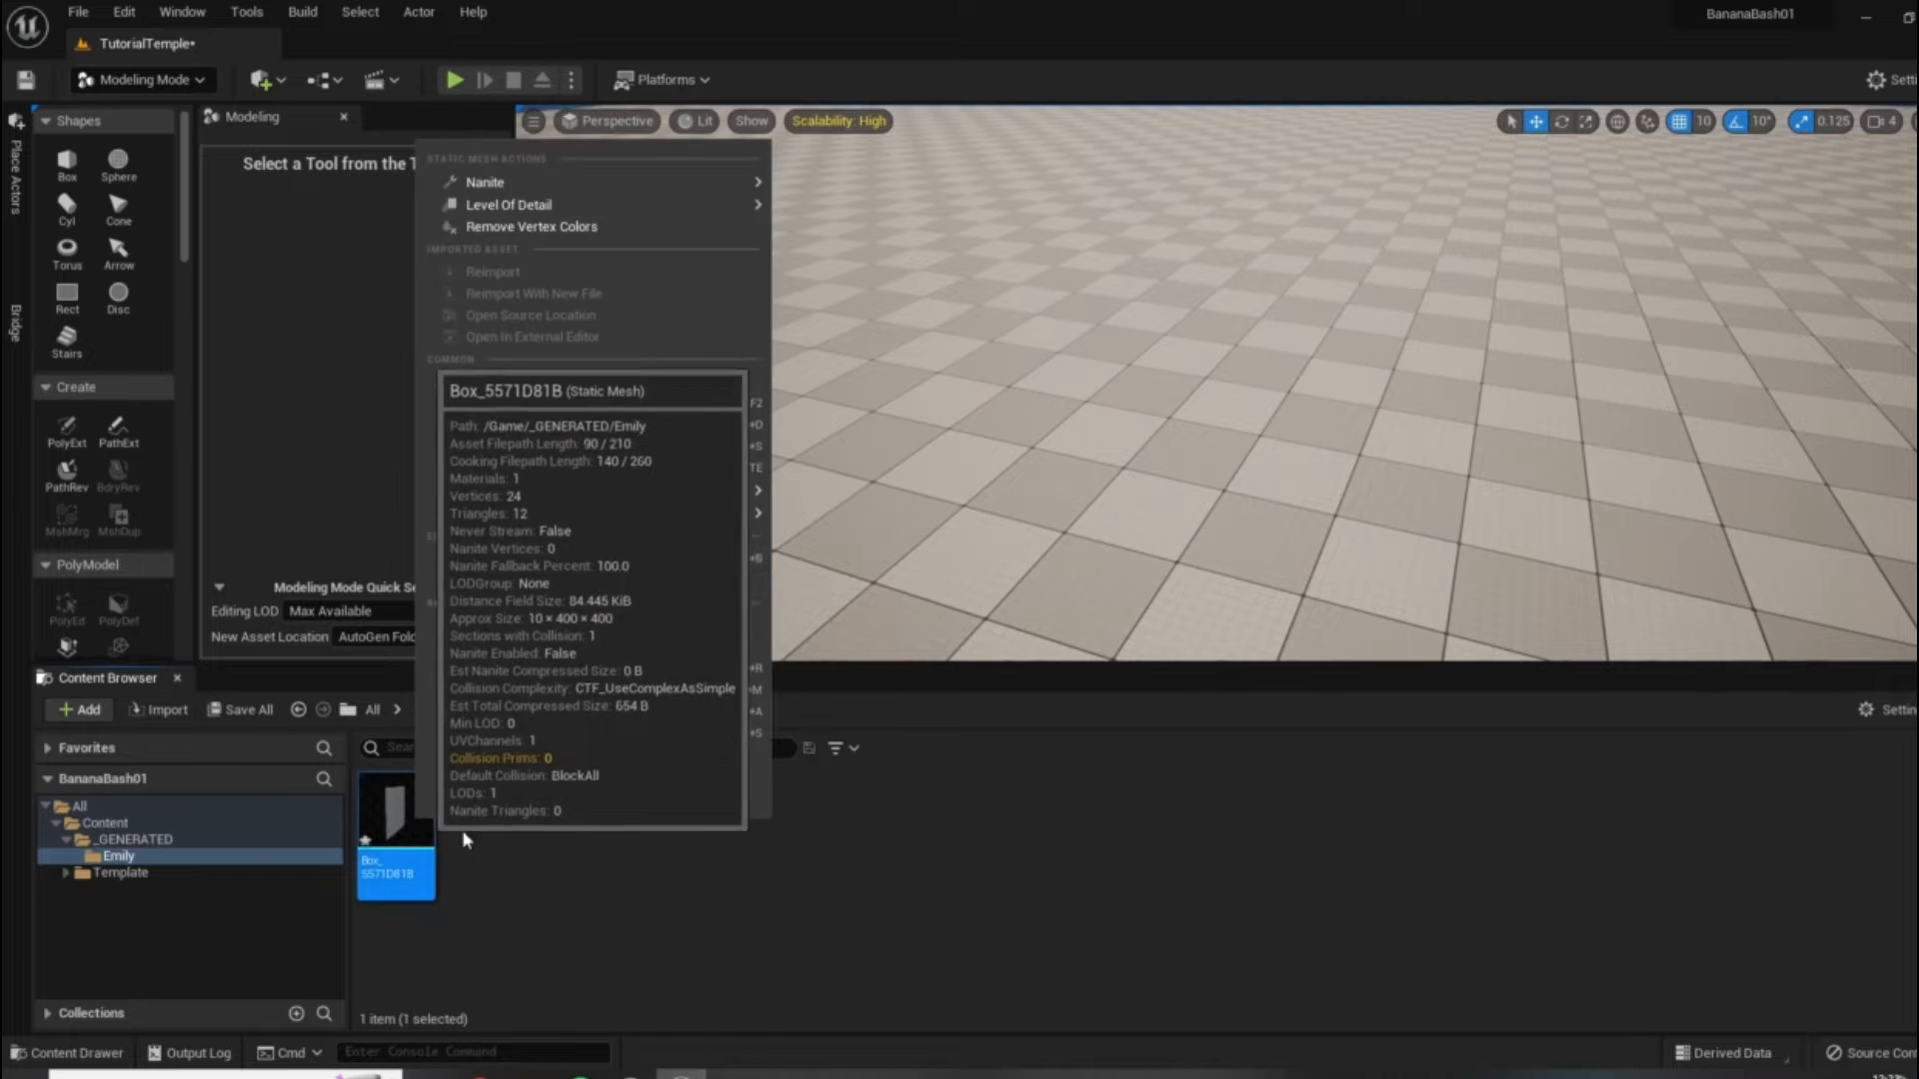
pyautogui.click(838, 986)
pyautogui.click(382, 814)
pyautogui.press('Delete')
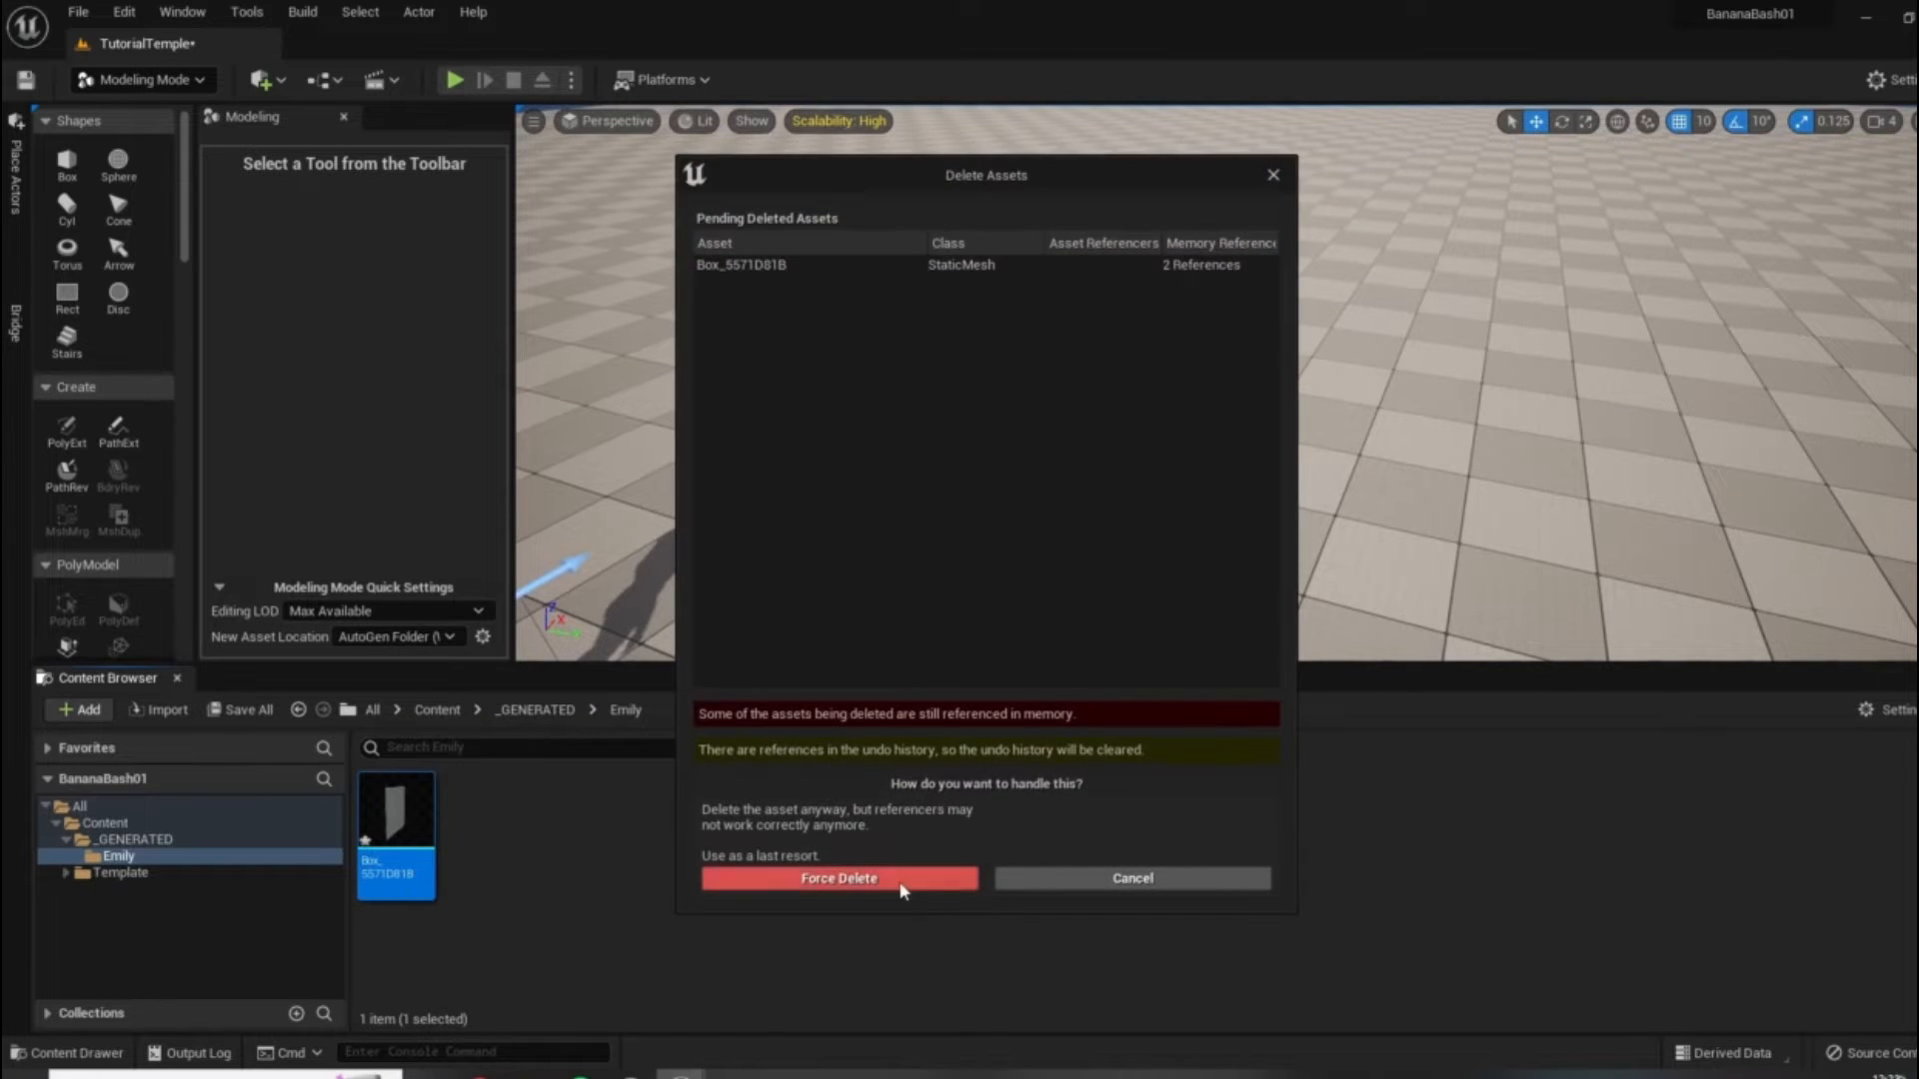
pyautogui.click(919, 872)
# Delete the empty user-named subfolder and its parent _GENERATED folder from the project, and return to the Content folder.
pyautogui.click(136, 841)
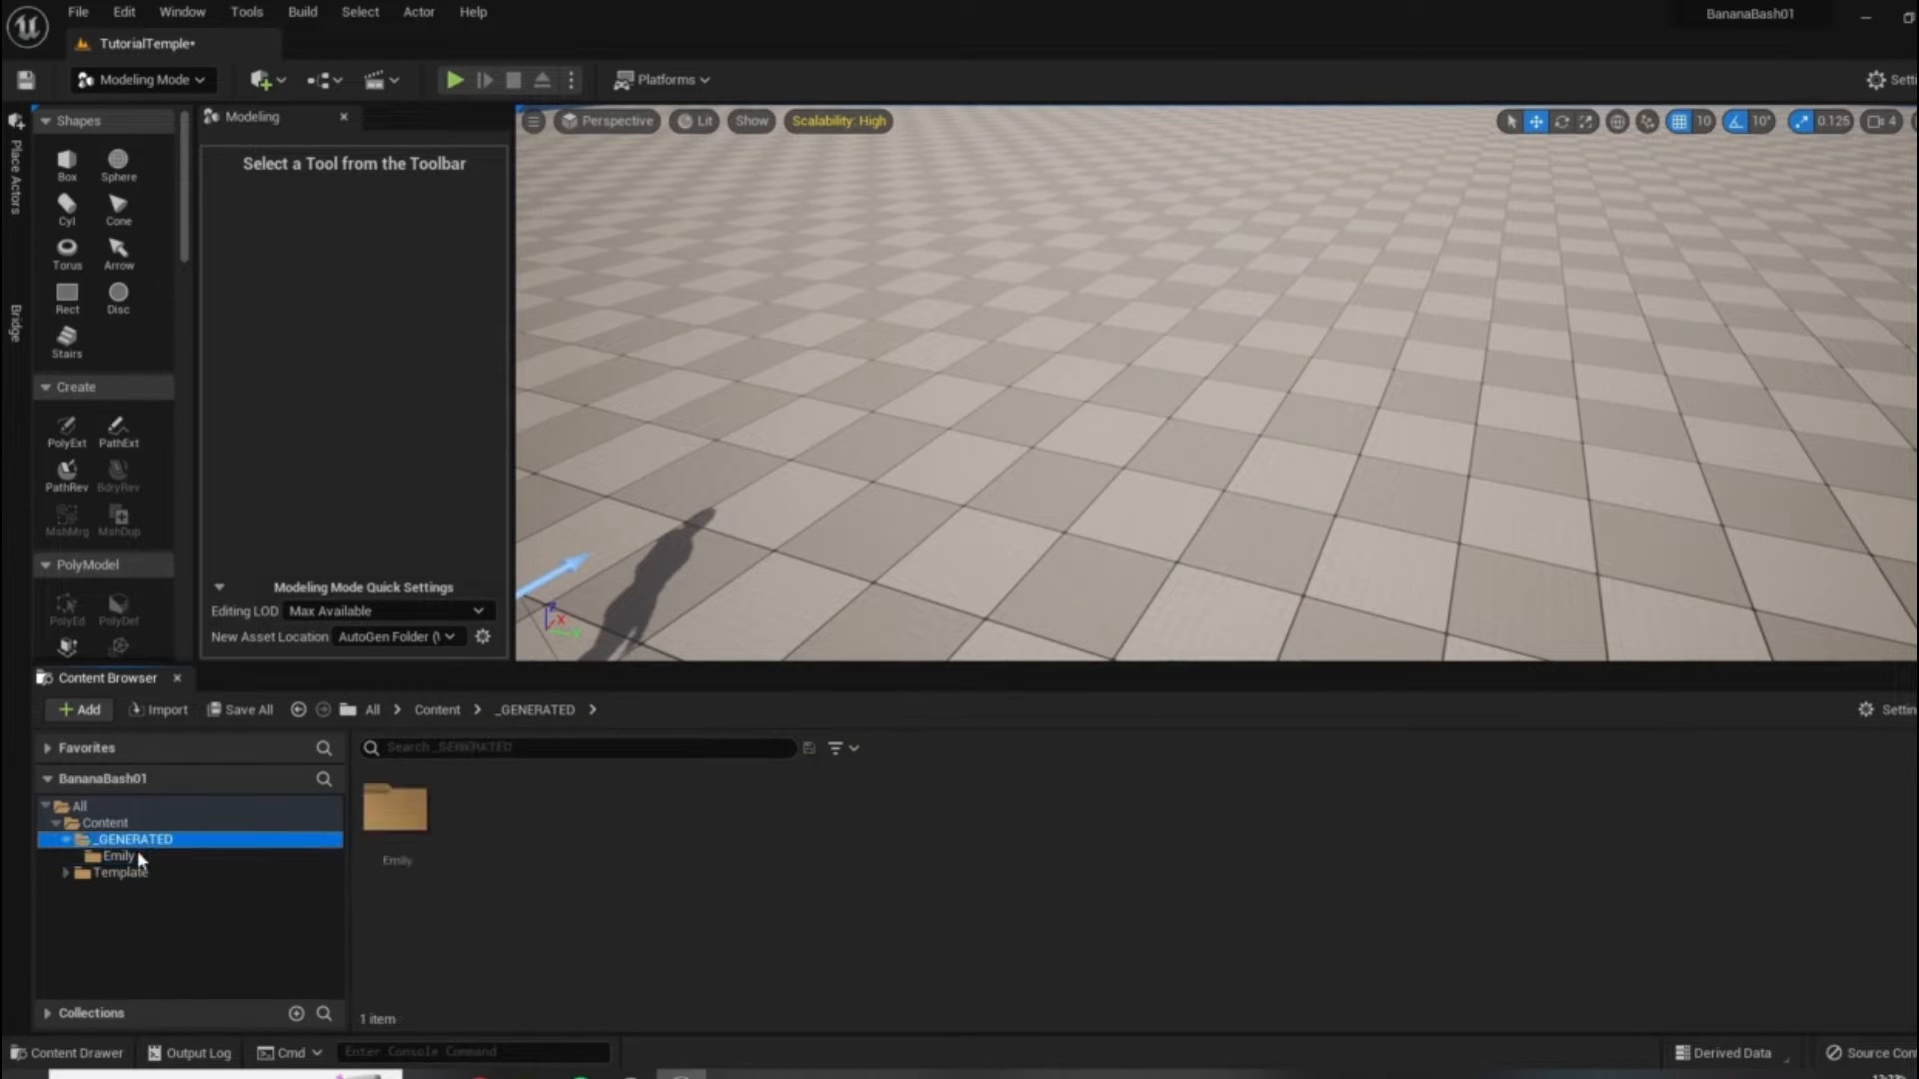
pyautogui.click(396, 824)
pyautogui.press('Delete')
pyautogui.click(668, 943)
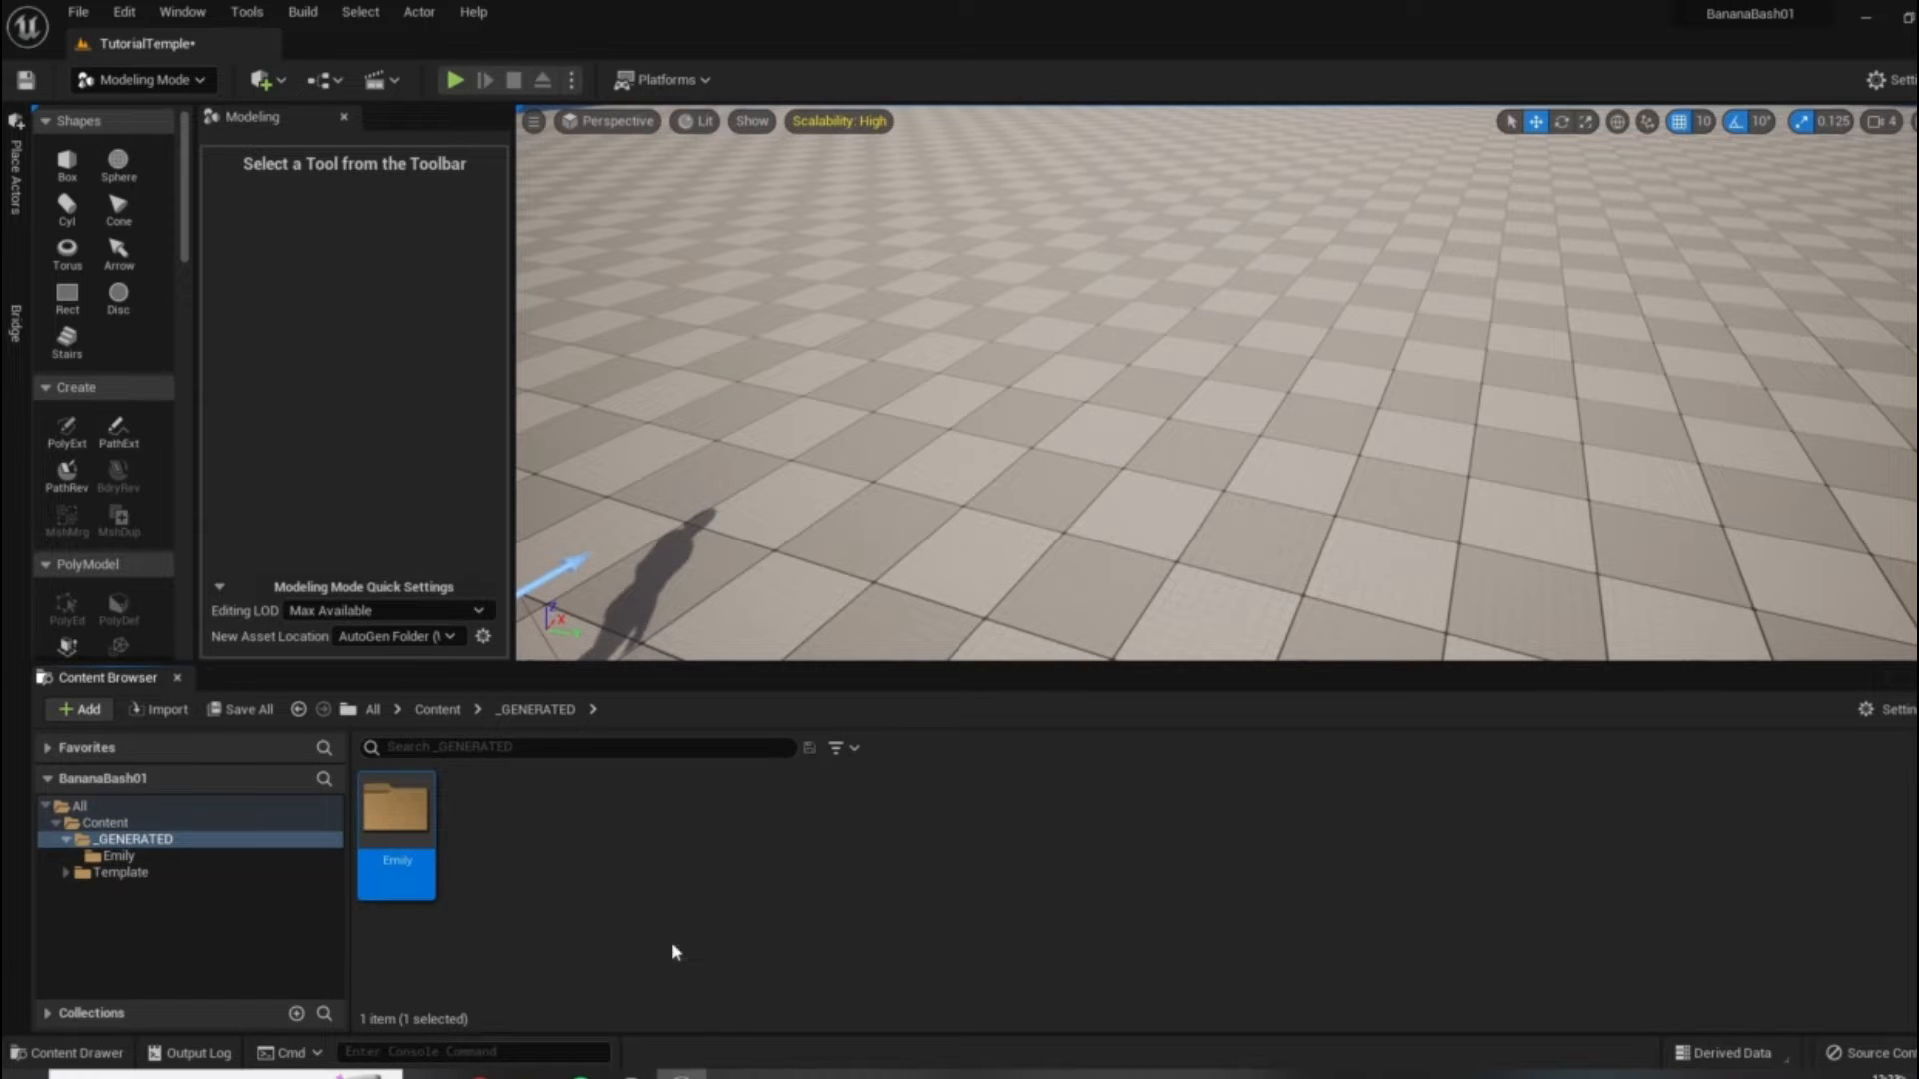
pyautogui.click(160, 842)
pyautogui.press('Delete')
pyautogui.click(812, 1005)
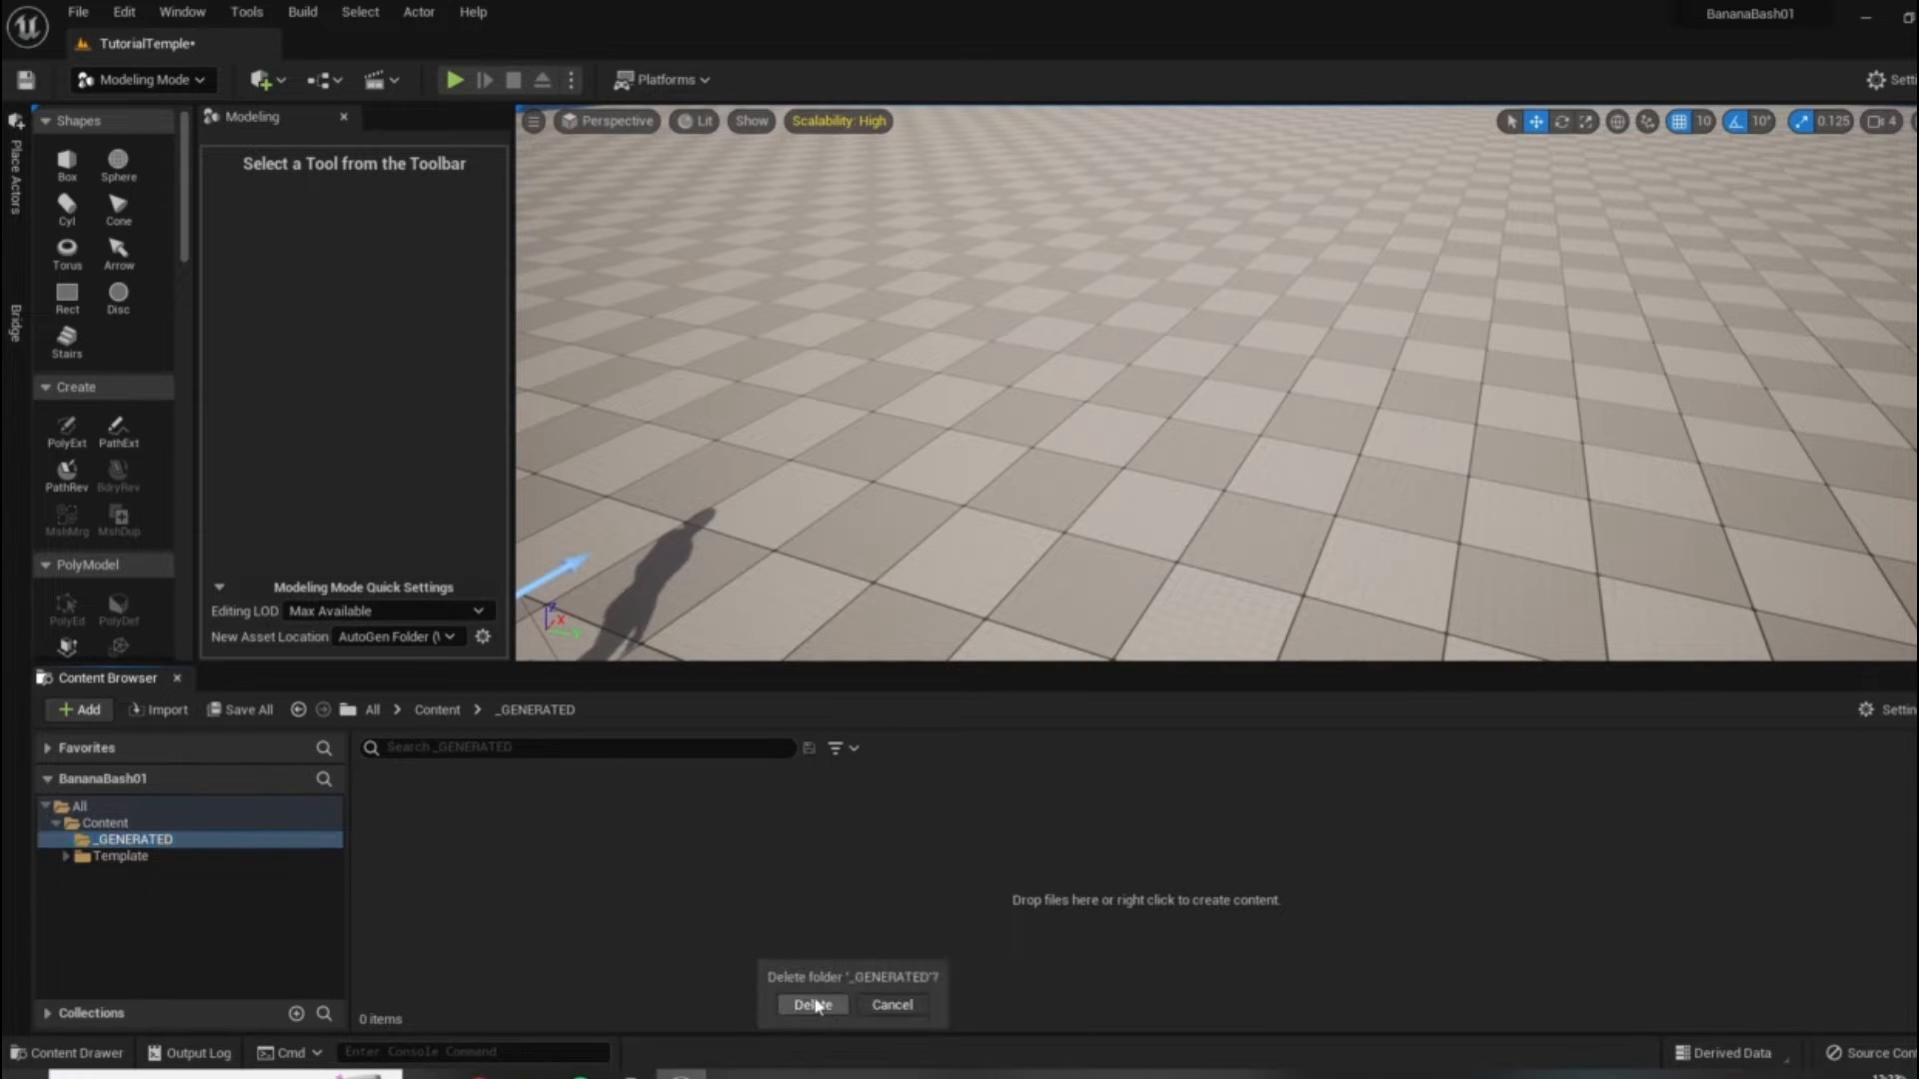
pyautogui.click(112, 824)
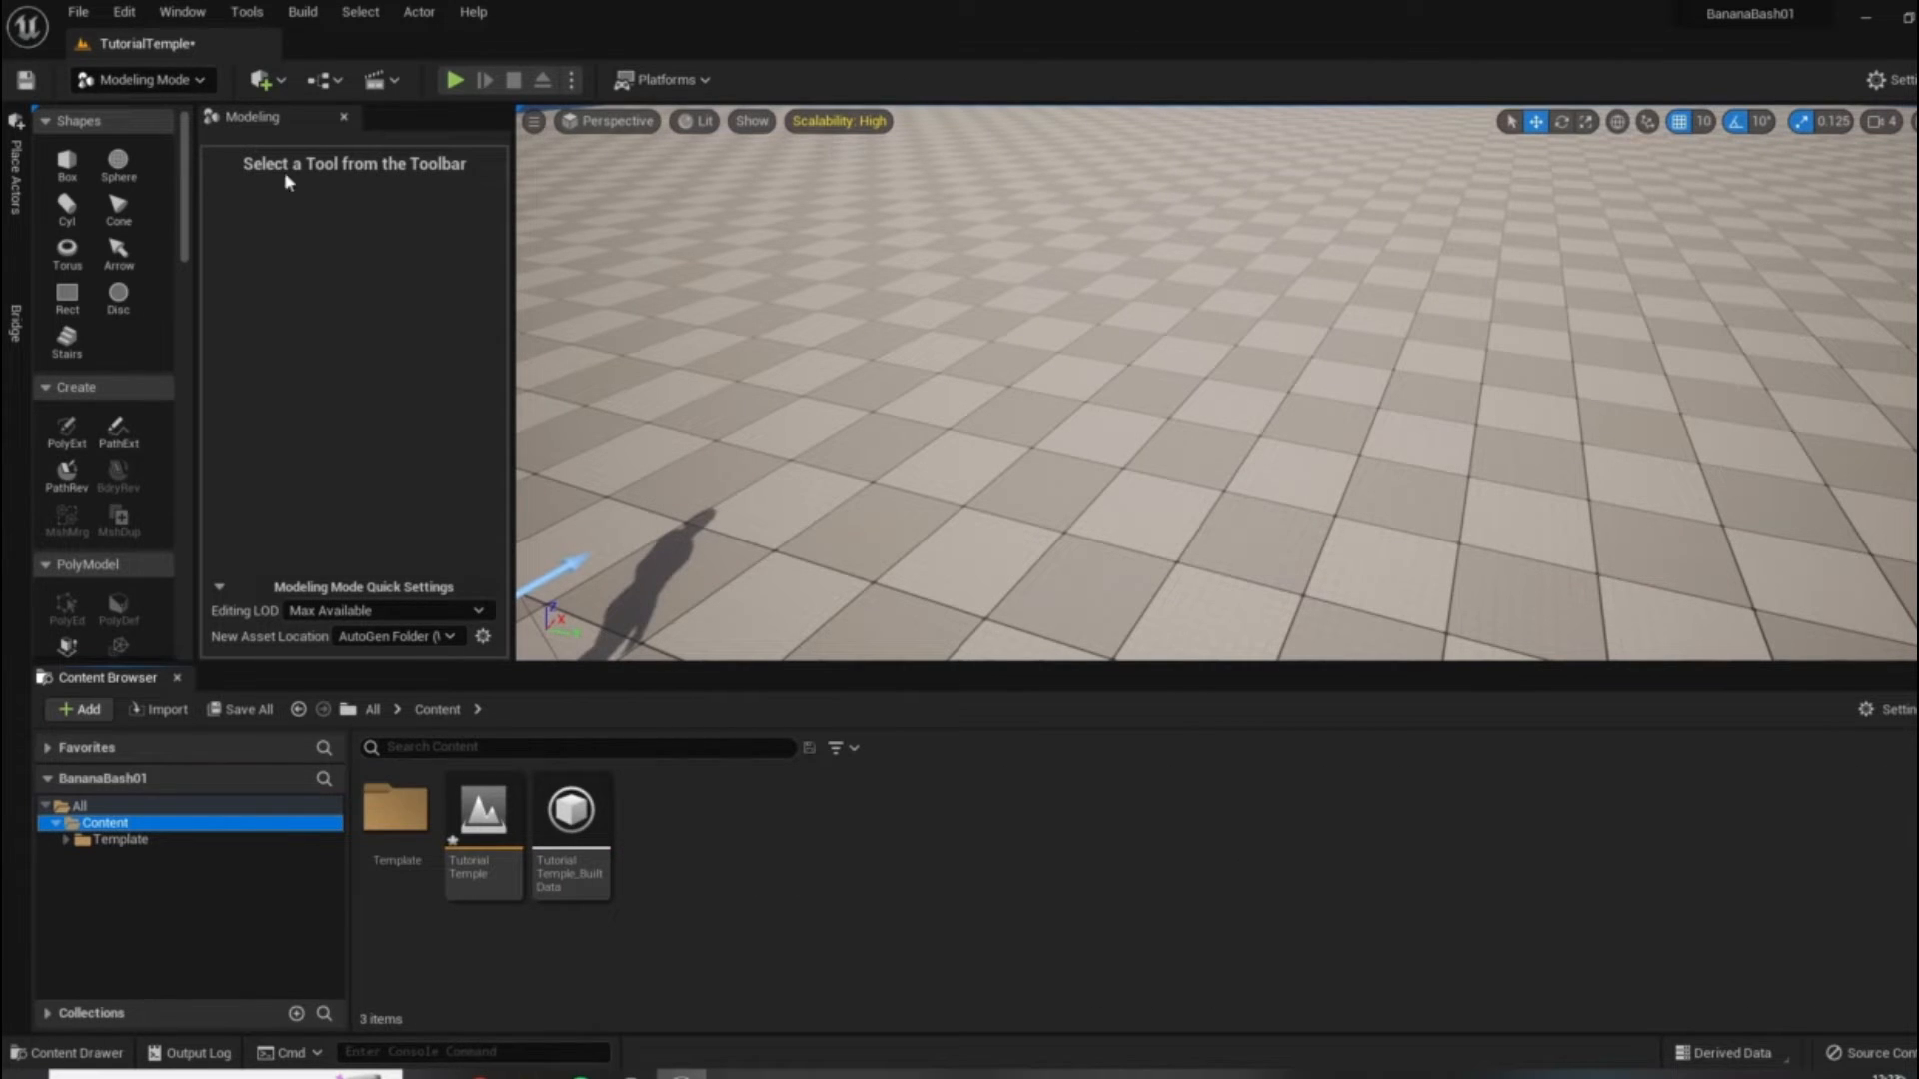
# Open the Project Settings and search for "generated" to find the Modeling Mode plugin's Generated Assets options.
pyautogui.click(127, 14)
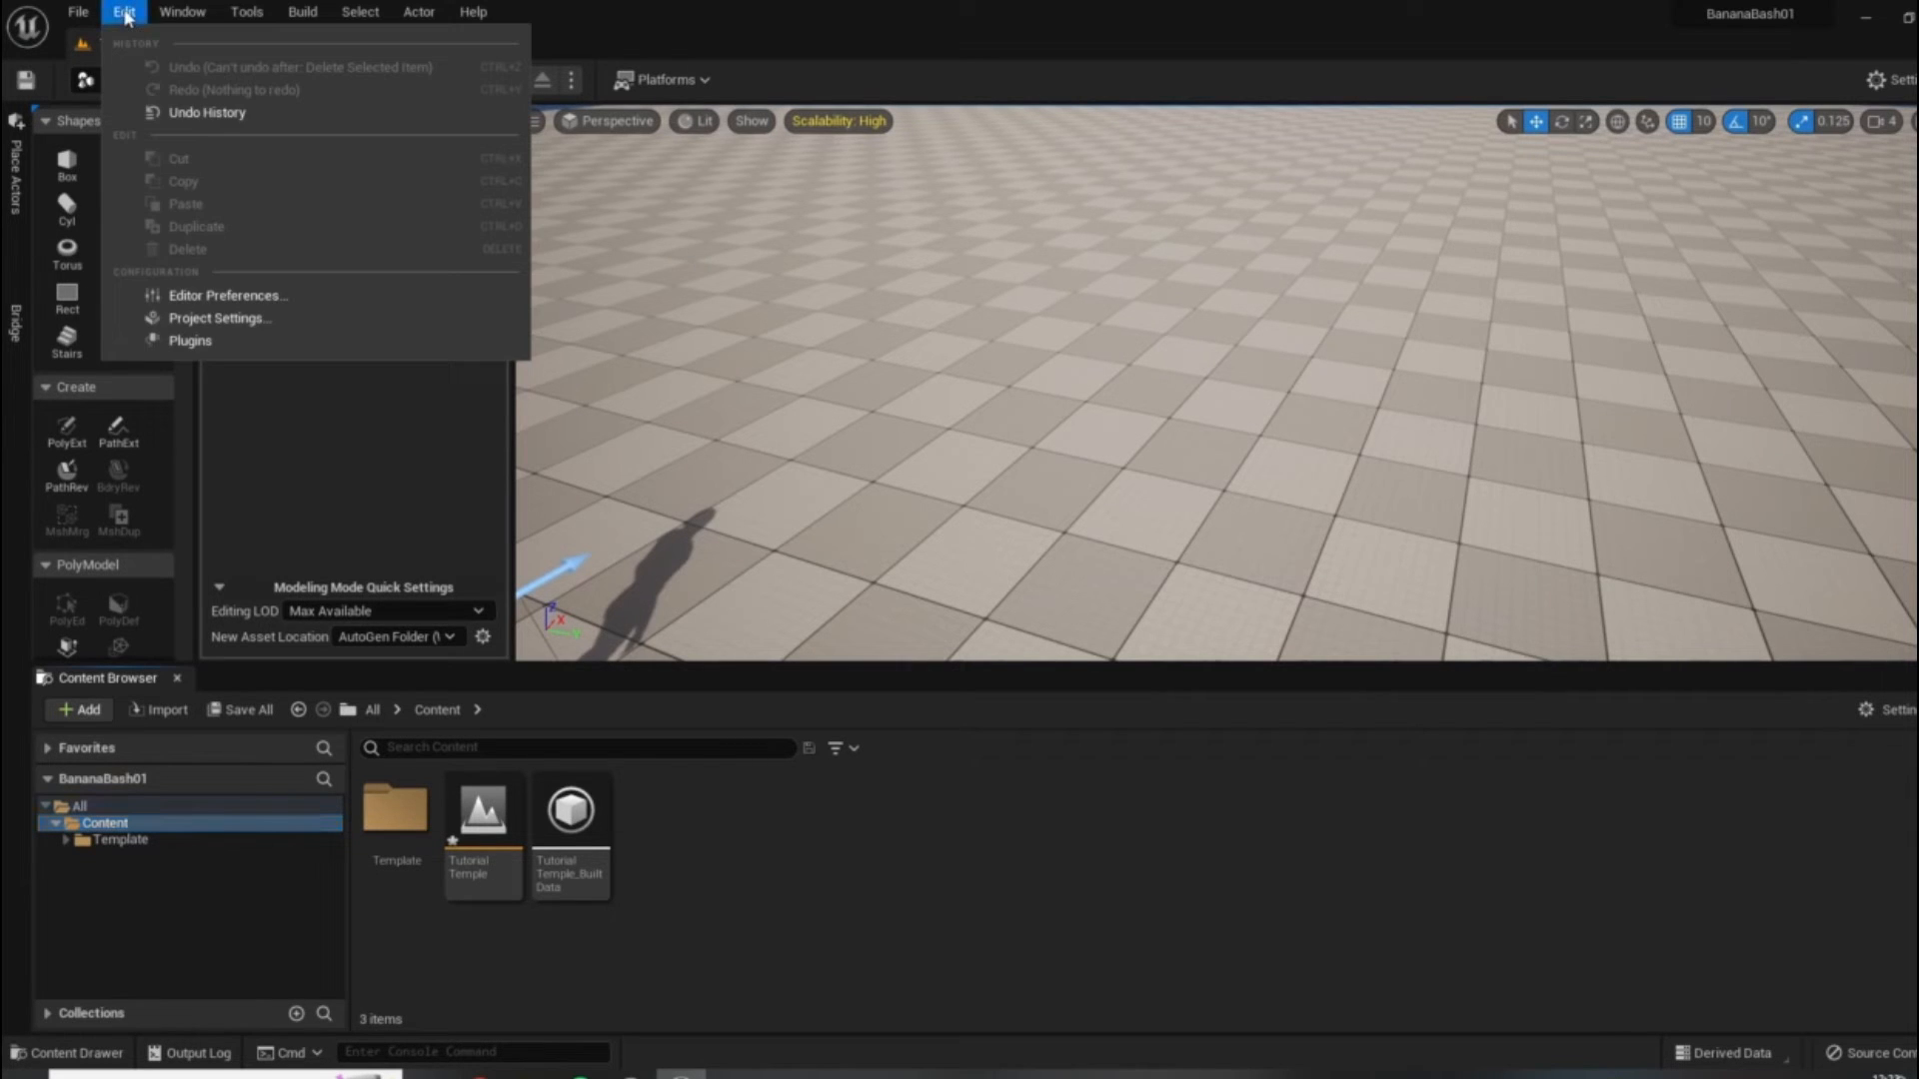
pyautogui.click(230, 320)
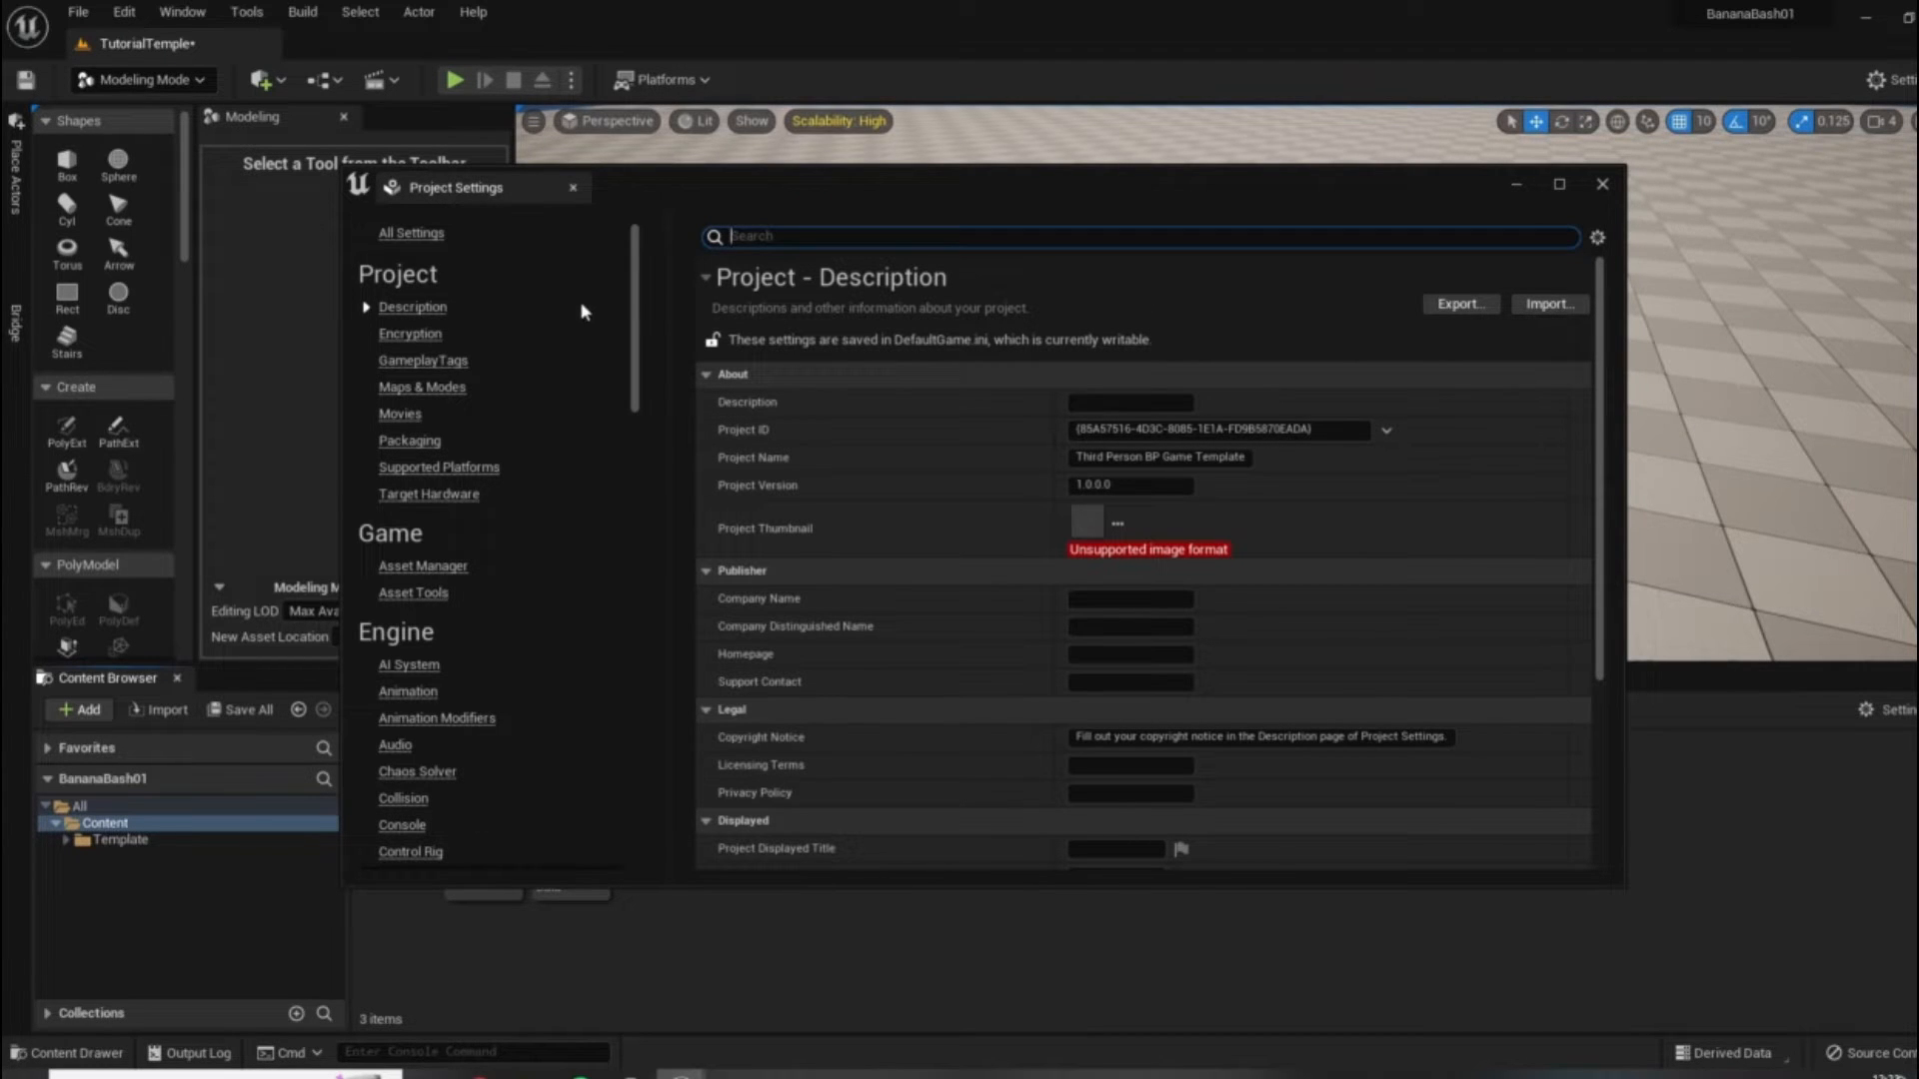
pyautogui.moveTo(634, 370); pyautogui.dragTo(826, 201)
pyautogui.write('generated')
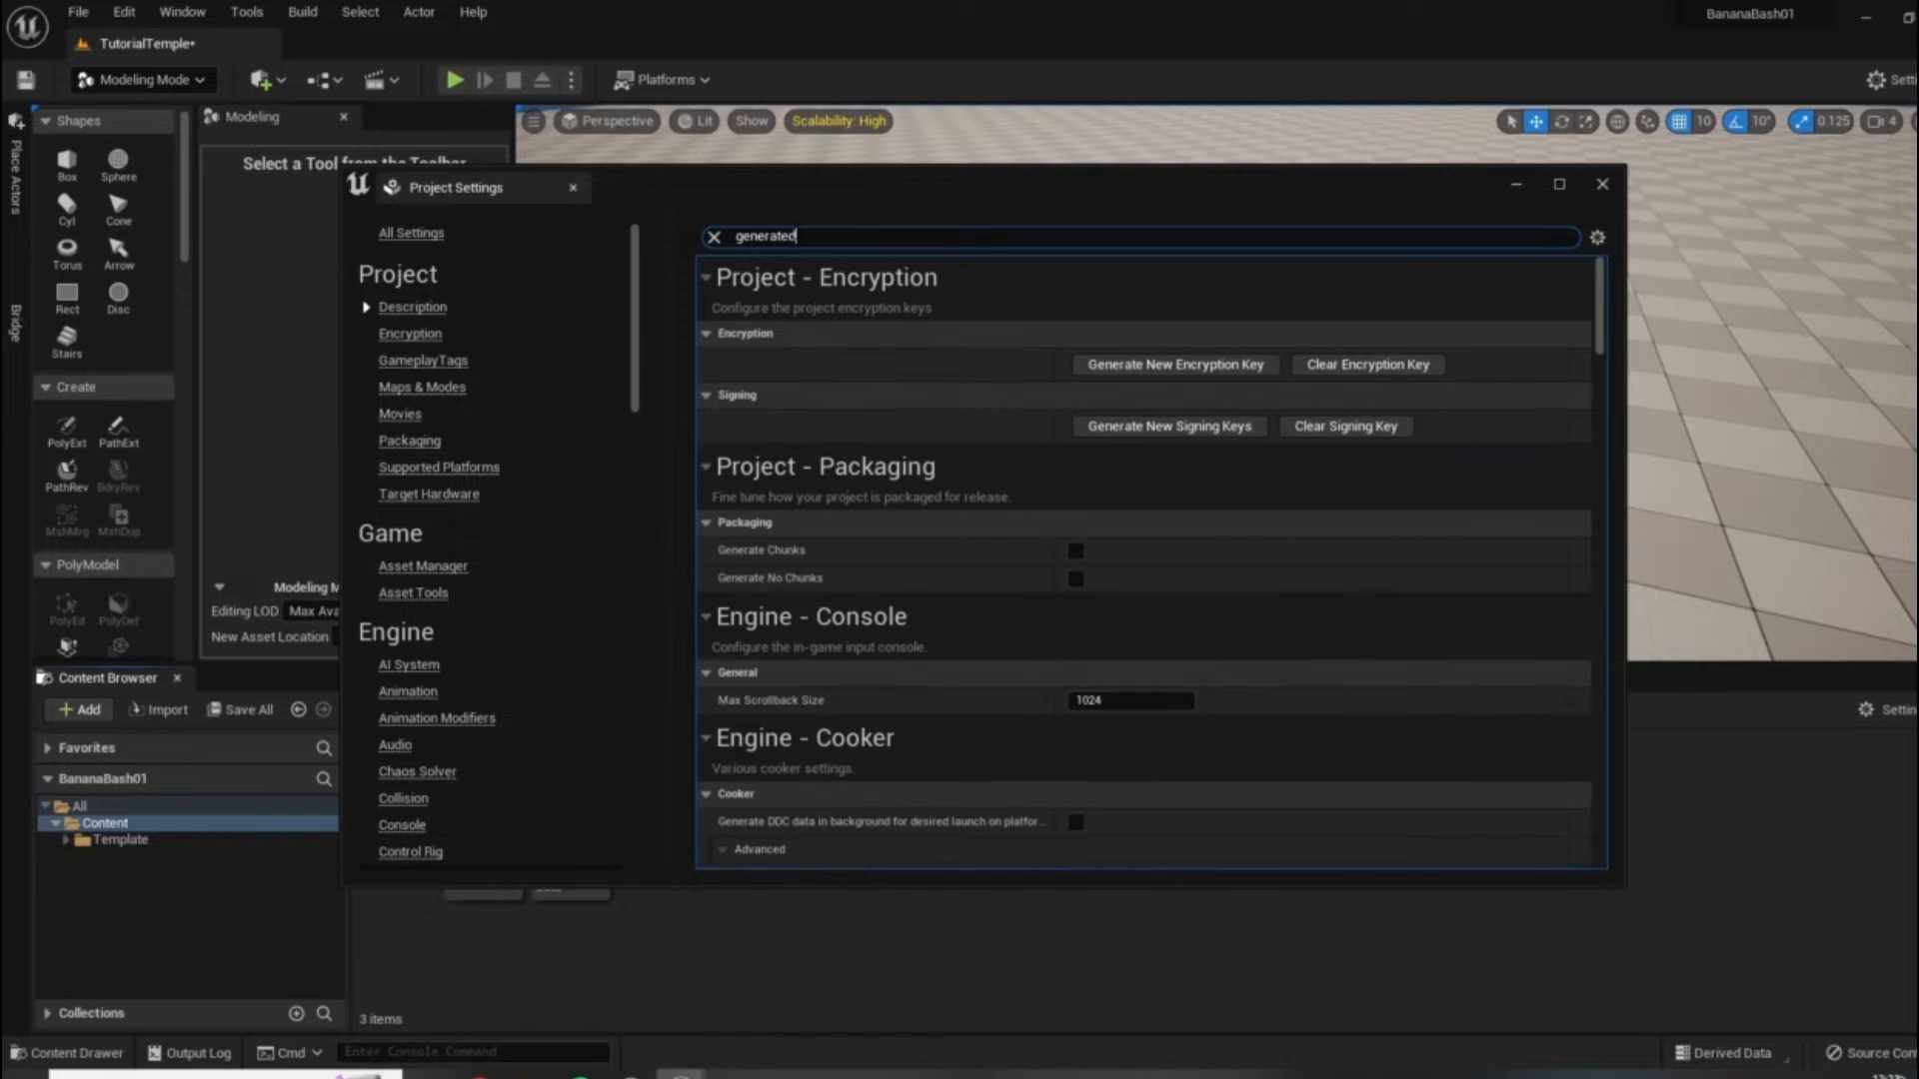
pyautogui.scroll(-3, 1383, 432)
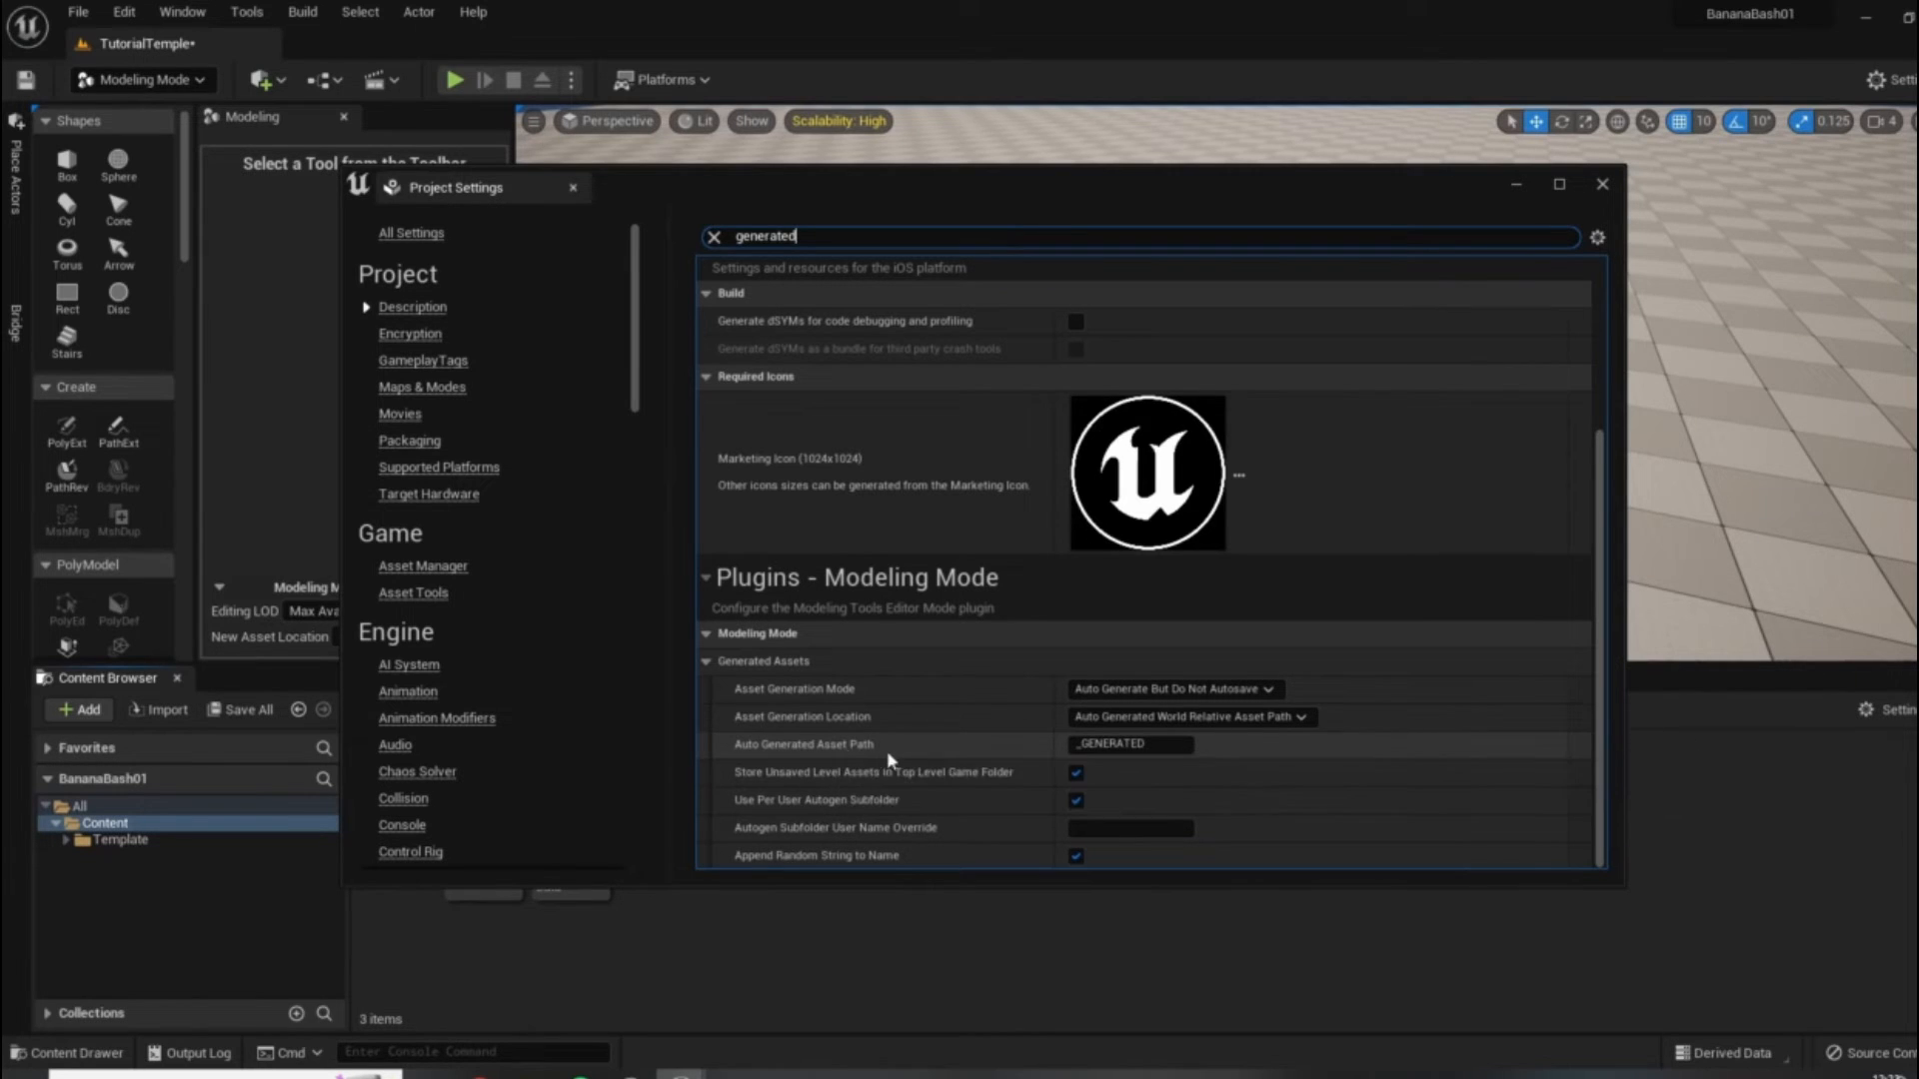
# Set the Auto Generated Asset Path to Mesh_gen and disable Use Per User Autogen Subfolder.
pyautogui.click(1159, 745)
pyautogui.press('BackSpace')
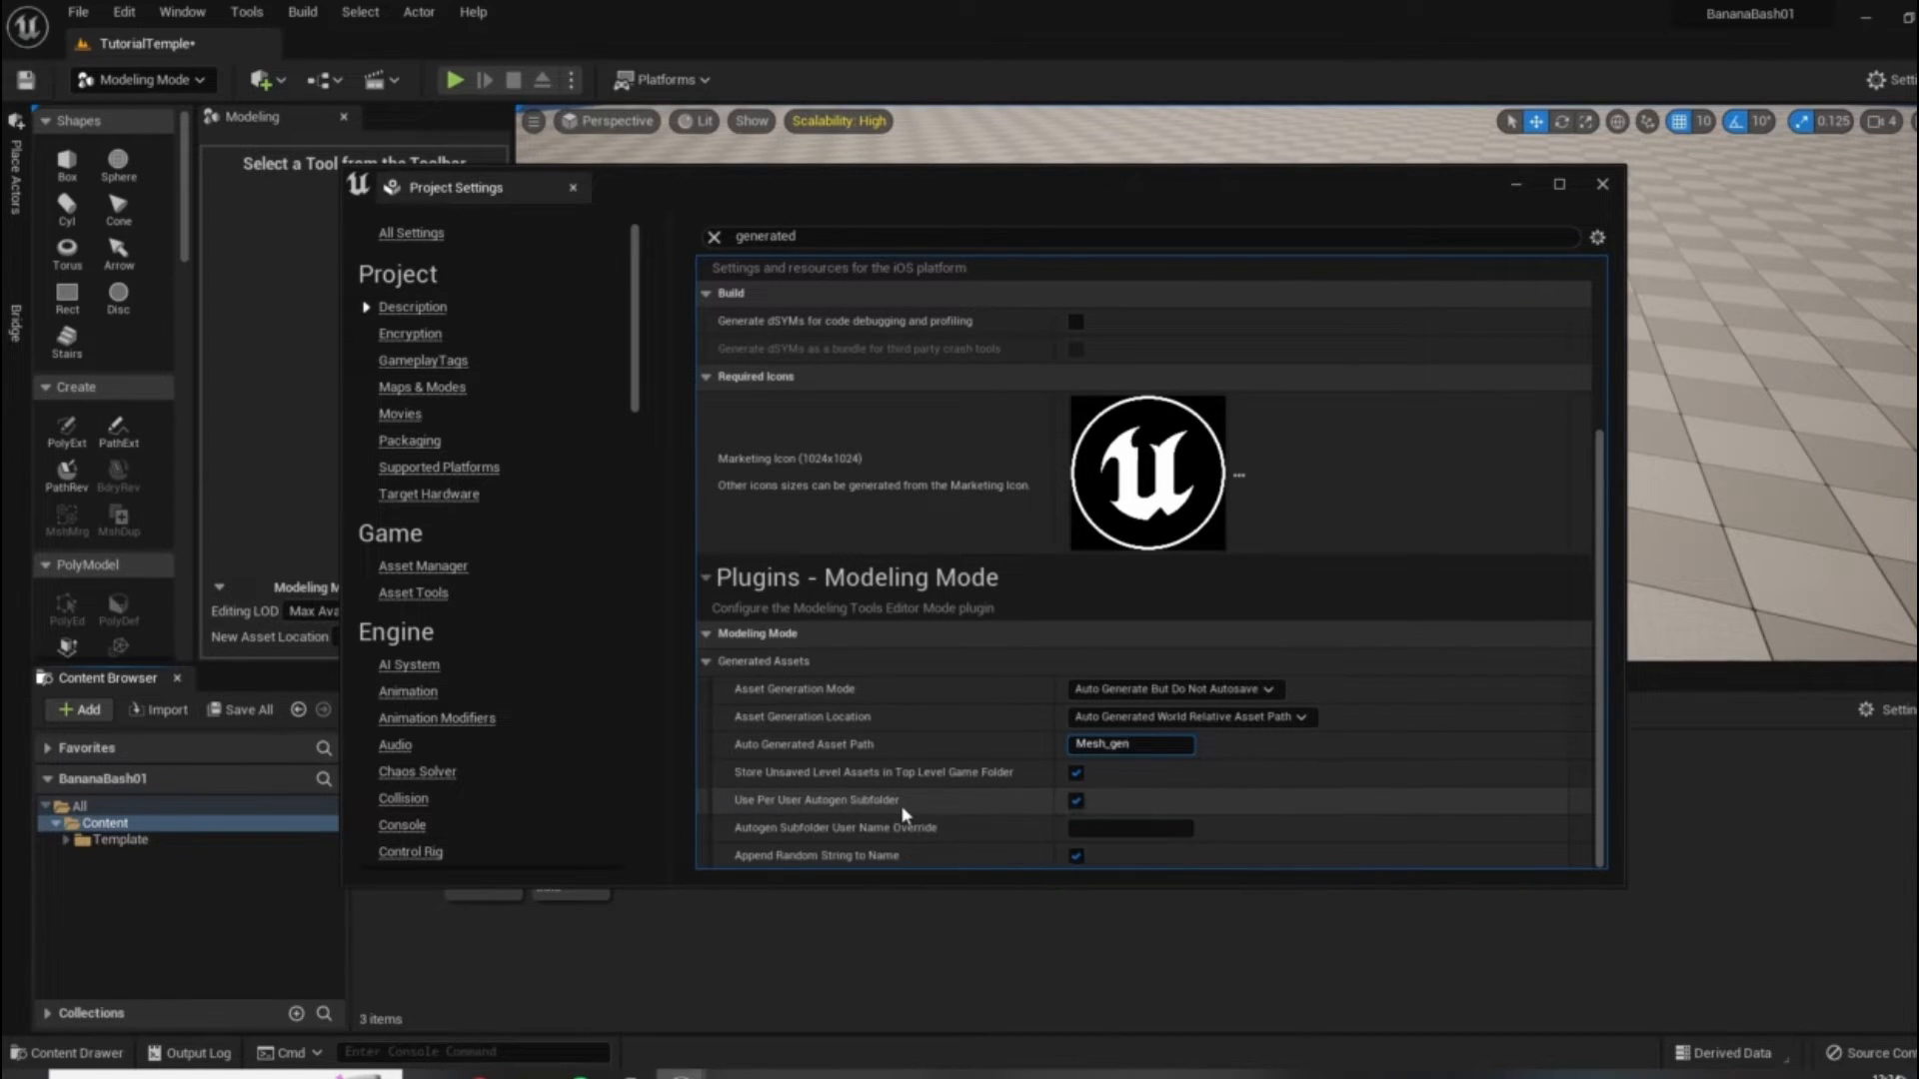
pyautogui.click(956, 805)
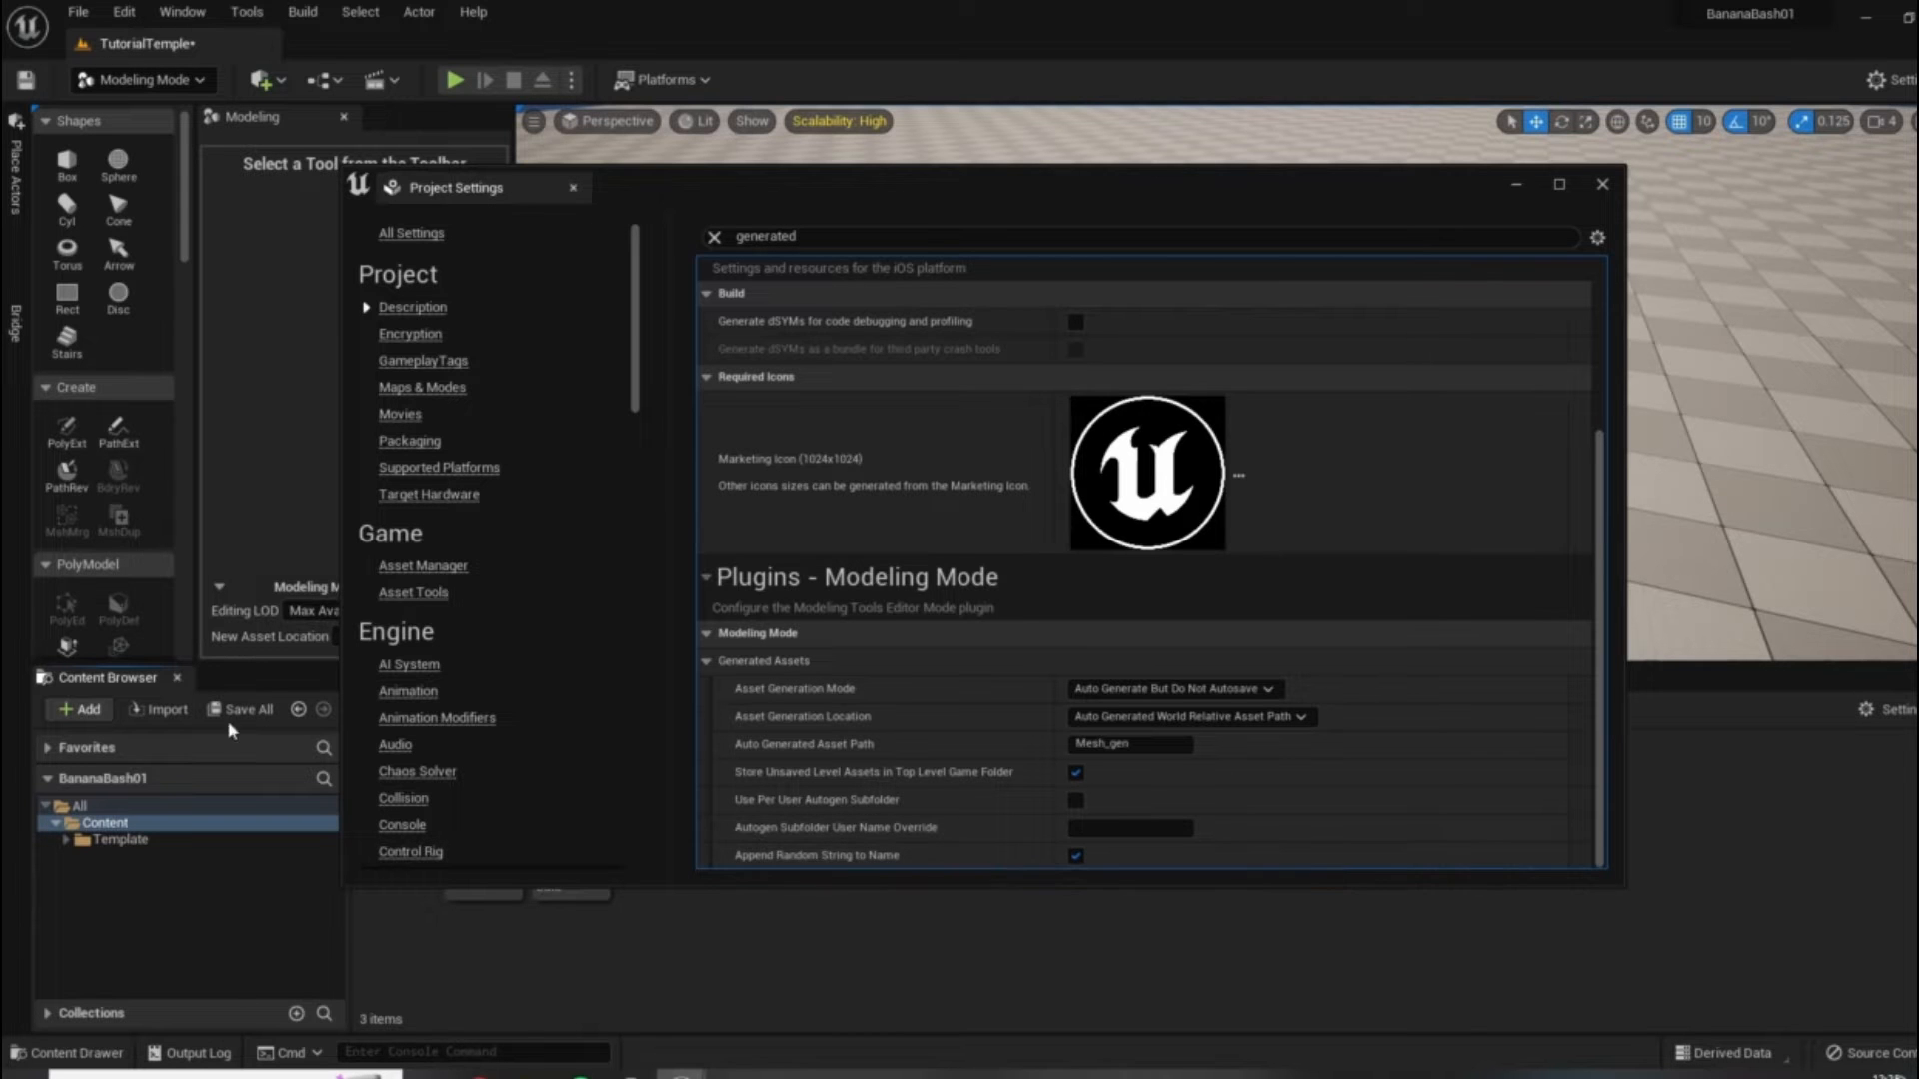
# Enlarge the Project Settings window, review the remaining Generated Assets options including Append Random String to Name, and close the window.
pyautogui.moveTo(1453, 184); pyautogui.dragTo(1630, 218)
pyautogui.moveTo(1447, 225); pyautogui.dragTo(1205, 216)
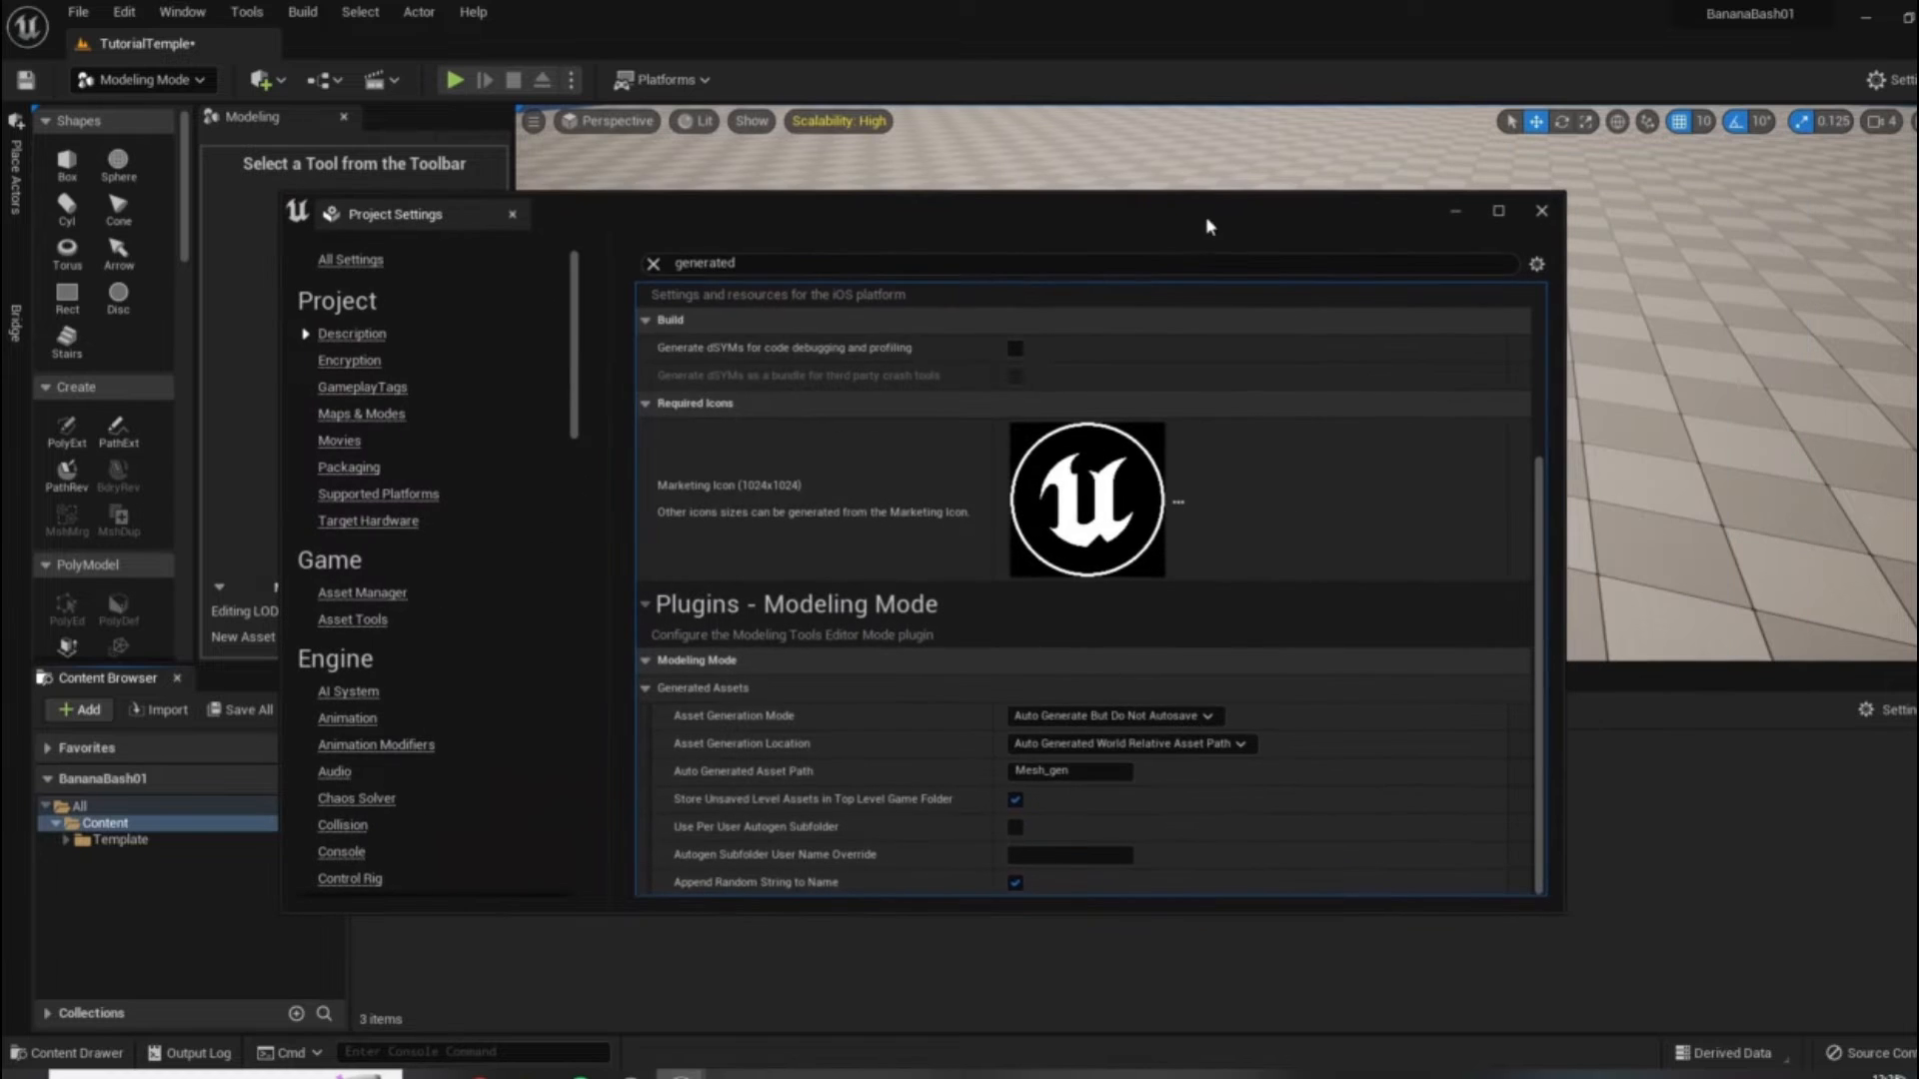
pyautogui.moveTo(1563, 911); pyautogui.dragTo(1682, 991)
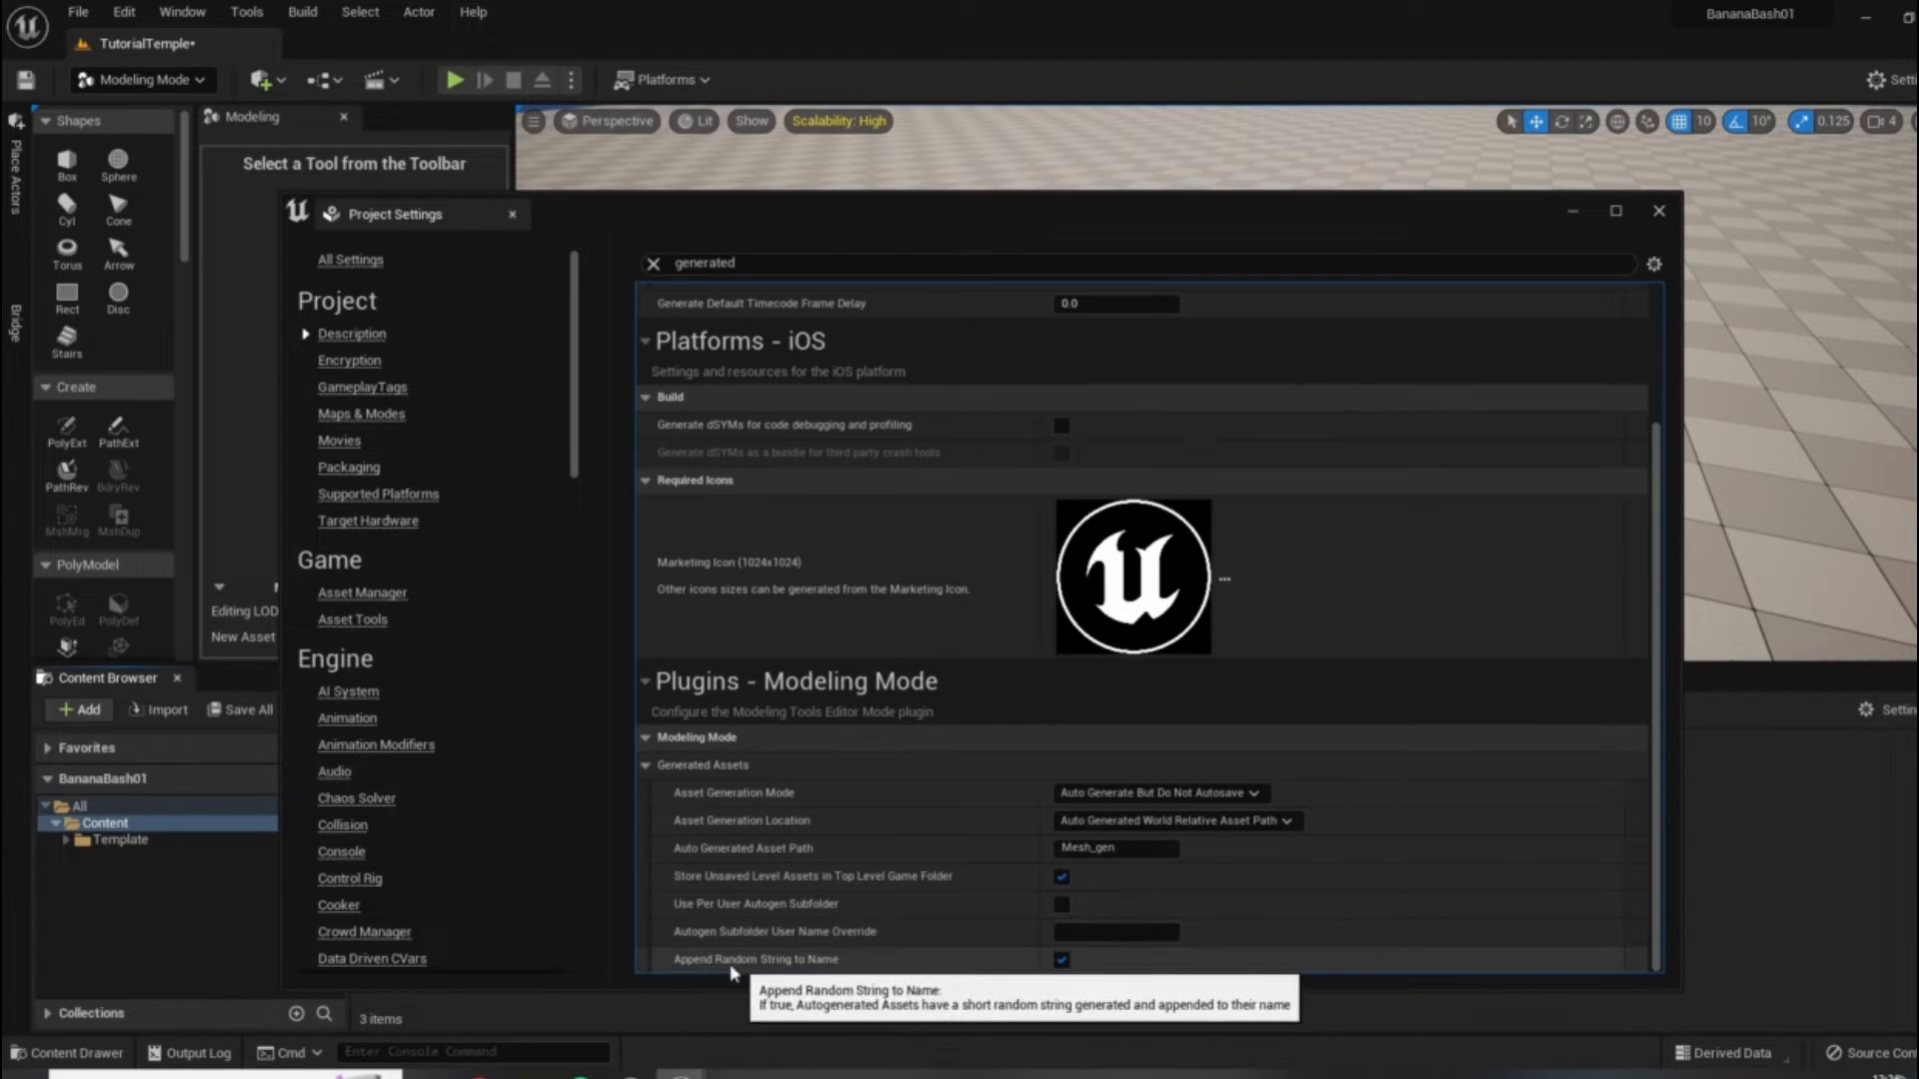
pyautogui.moveTo(671, 218); pyautogui.dragTo(910, 188)
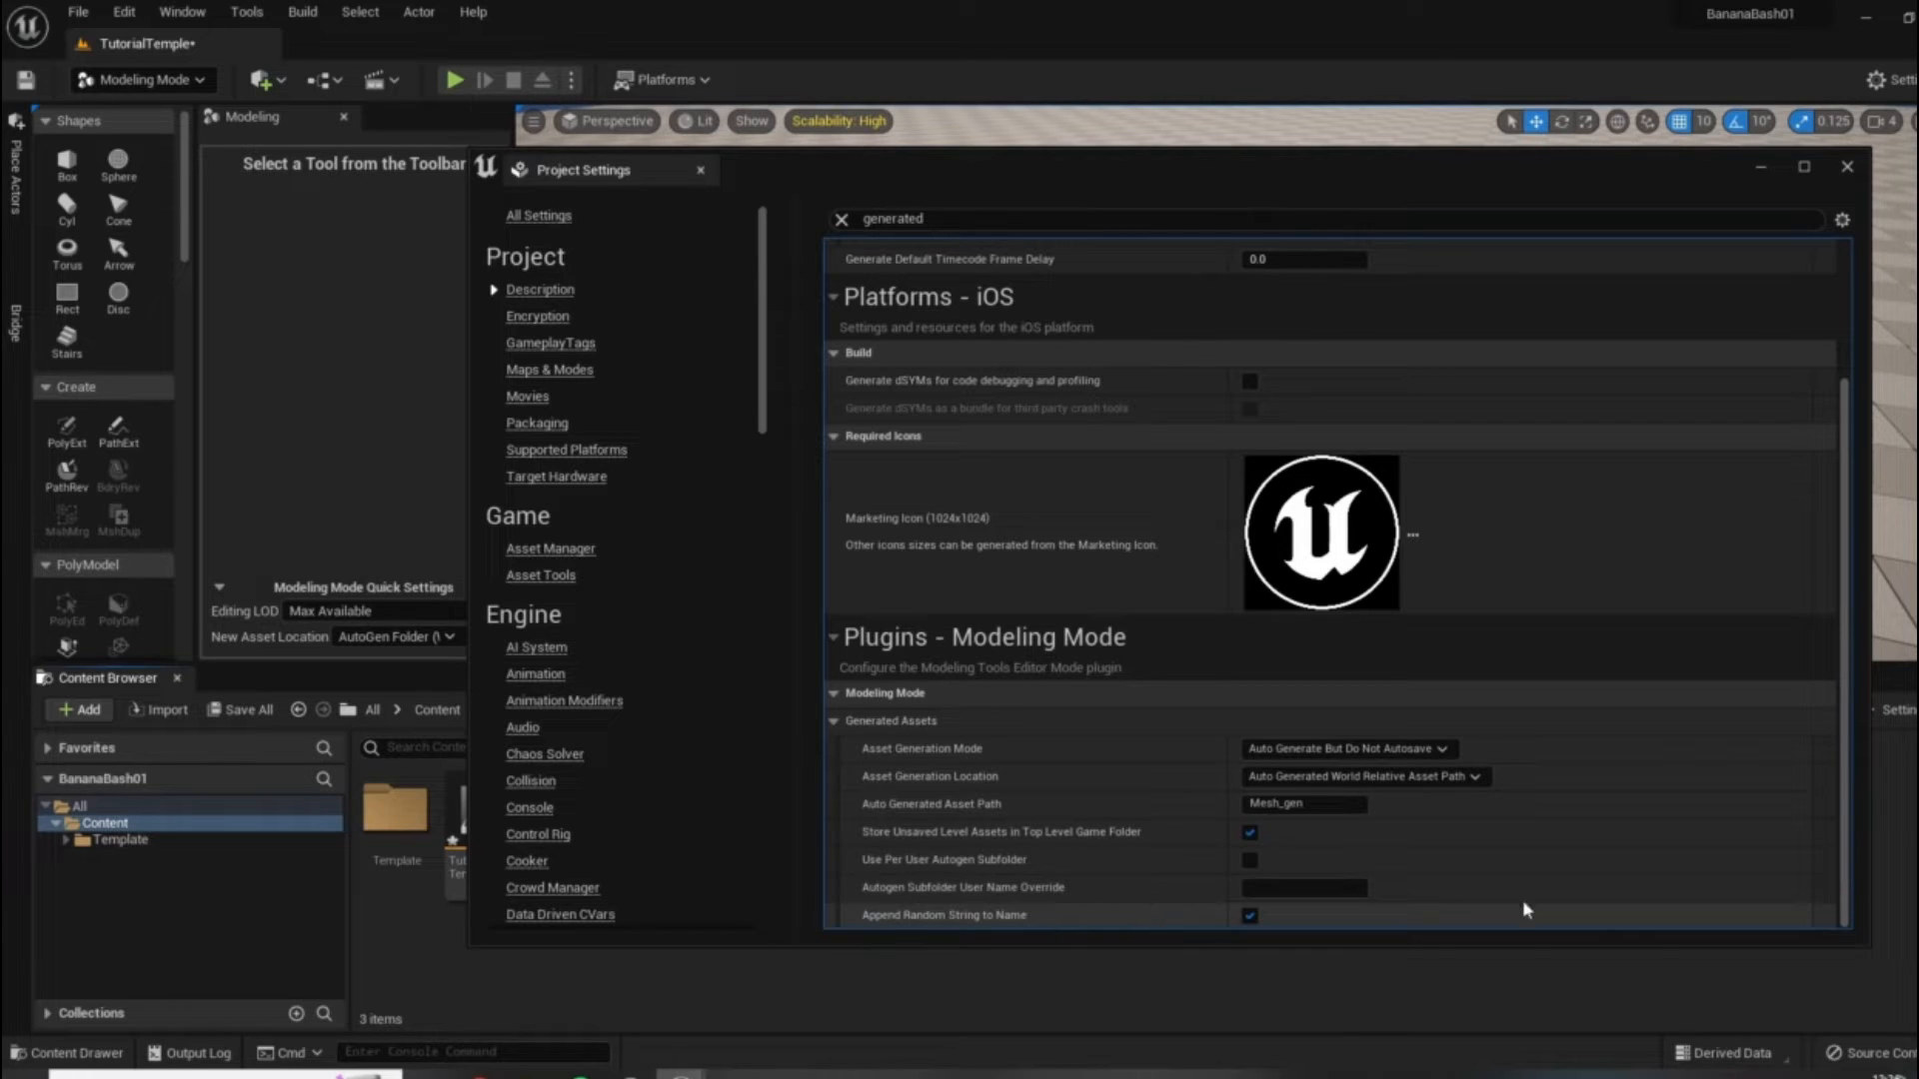
pyautogui.moveTo(1591, 176); pyautogui.dragTo(1344, 206)
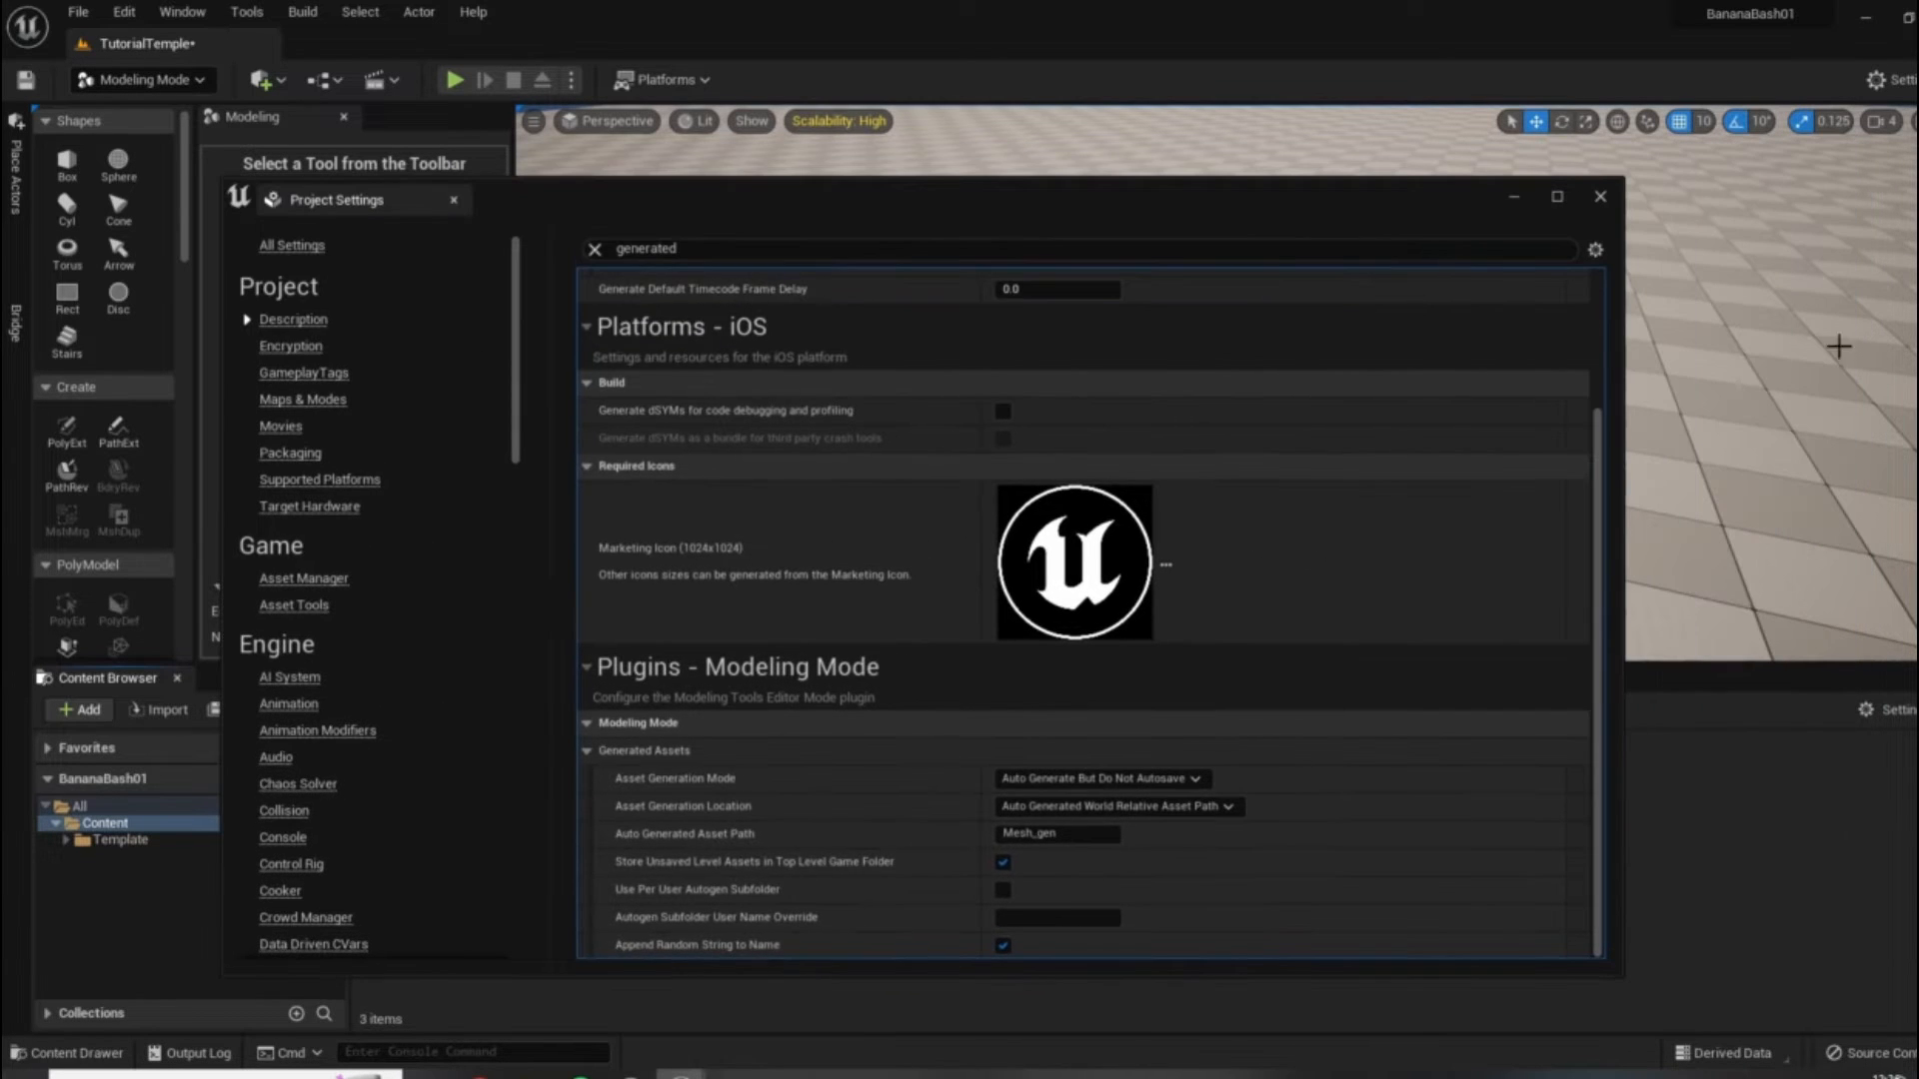
pyautogui.click(1600, 197)
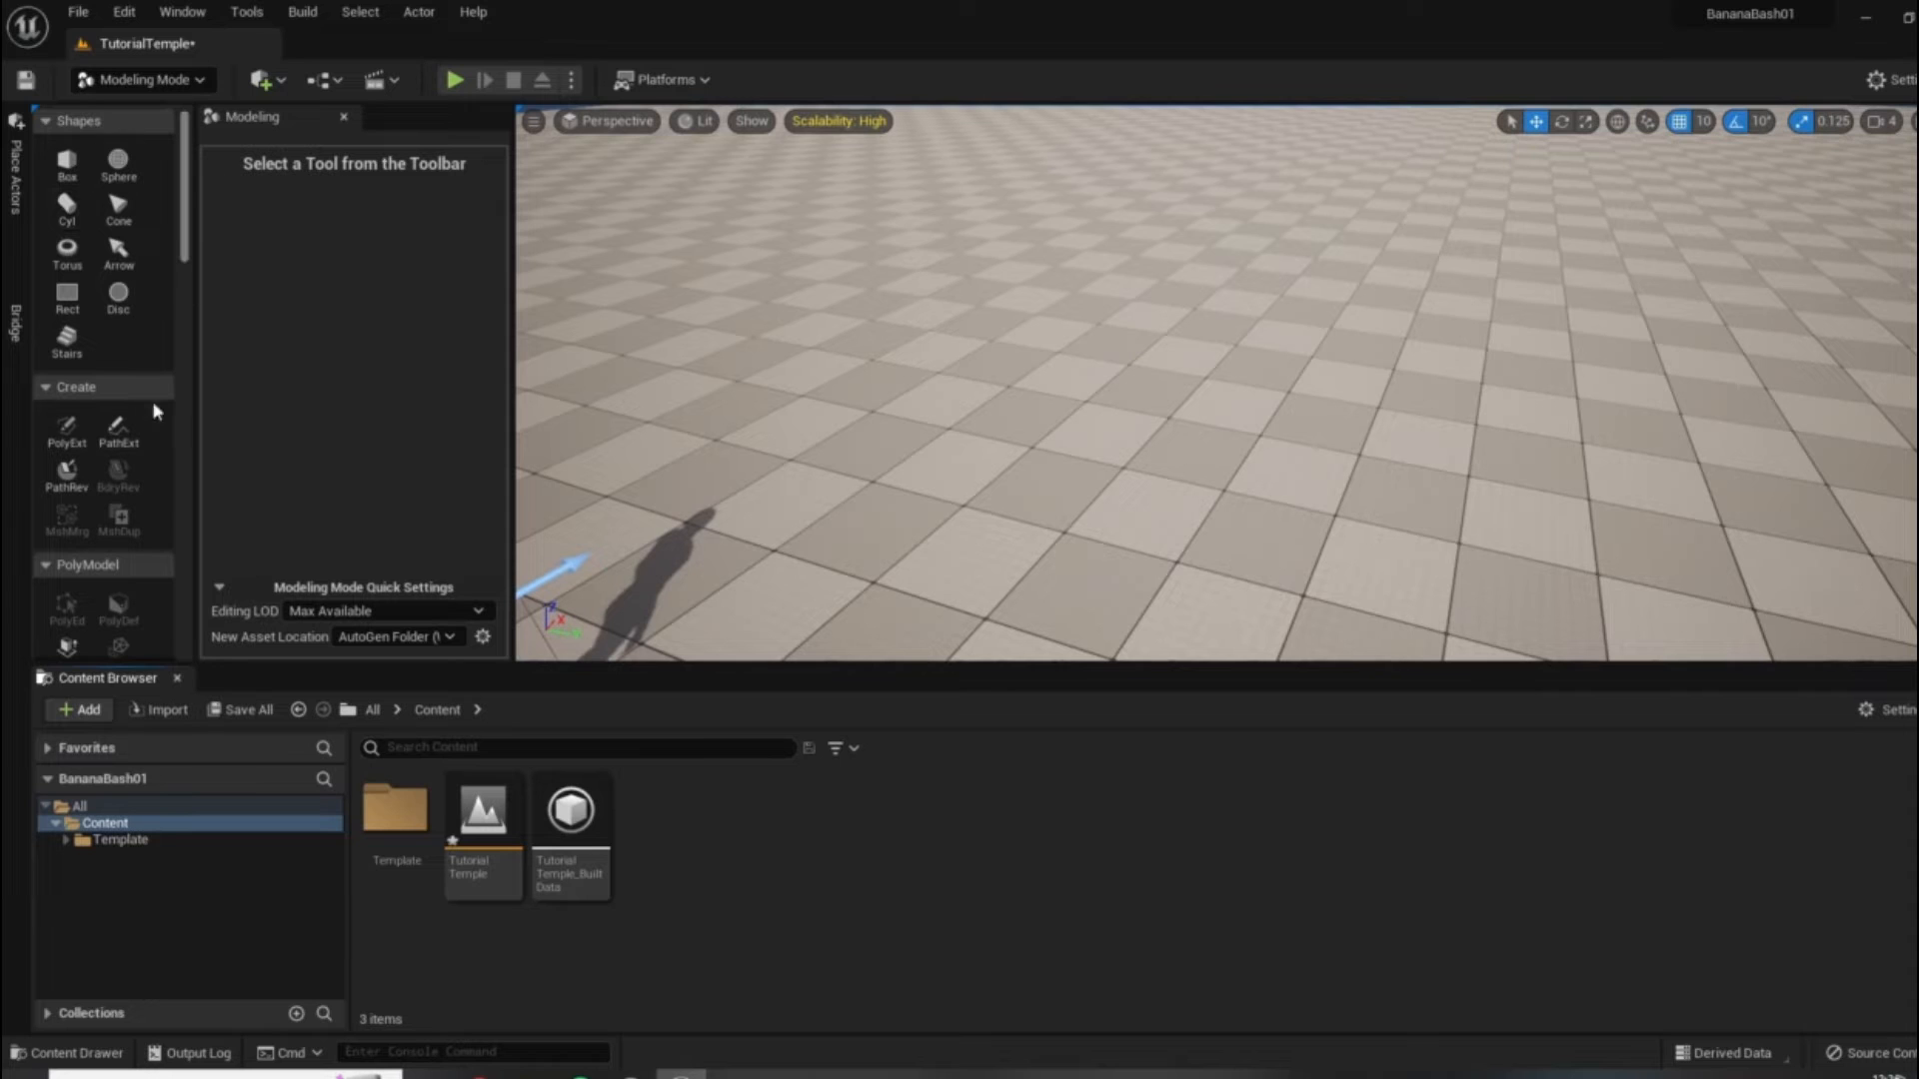
# Place one box 400 wide, 10 deep and 400 high on the floor near the character and complete the Box tool.
pyautogui.click(70, 168)
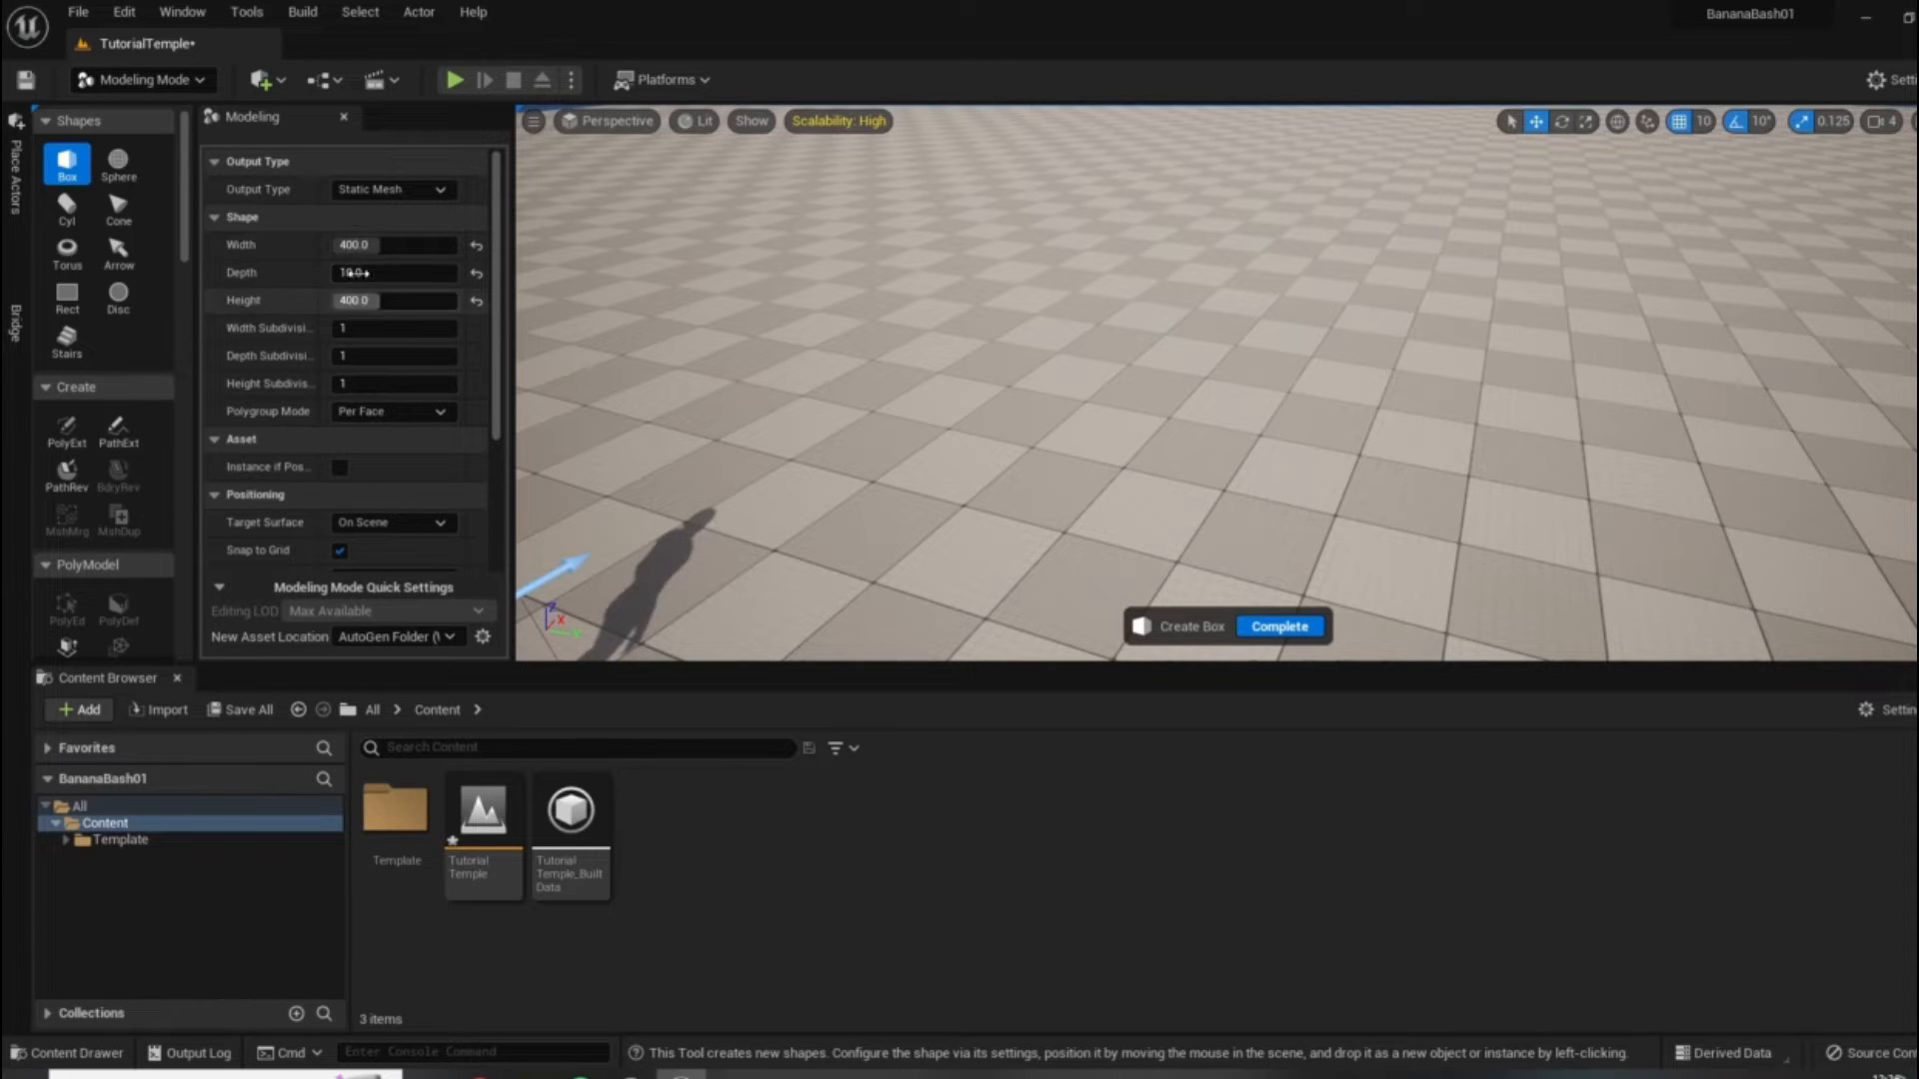
pyautogui.scroll(-5, 1102, 373)
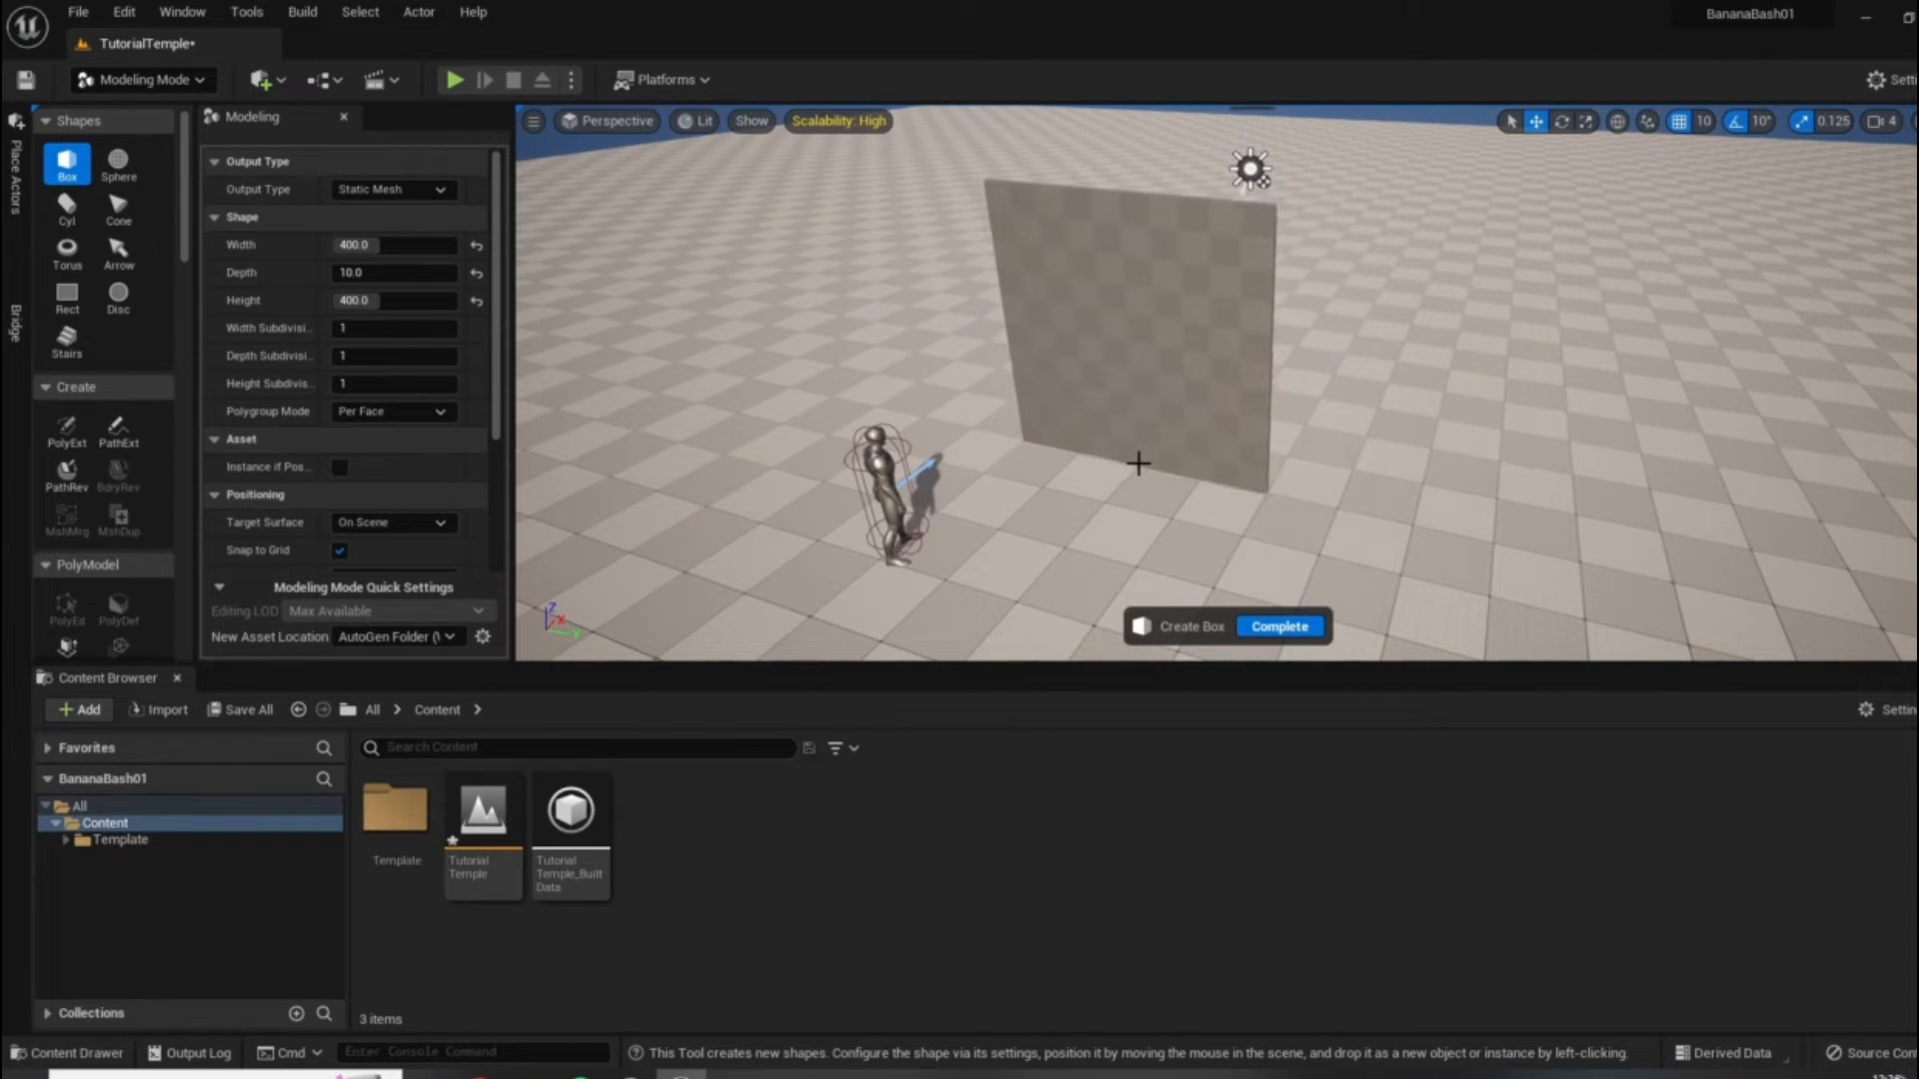
pyautogui.click(1147, 457)
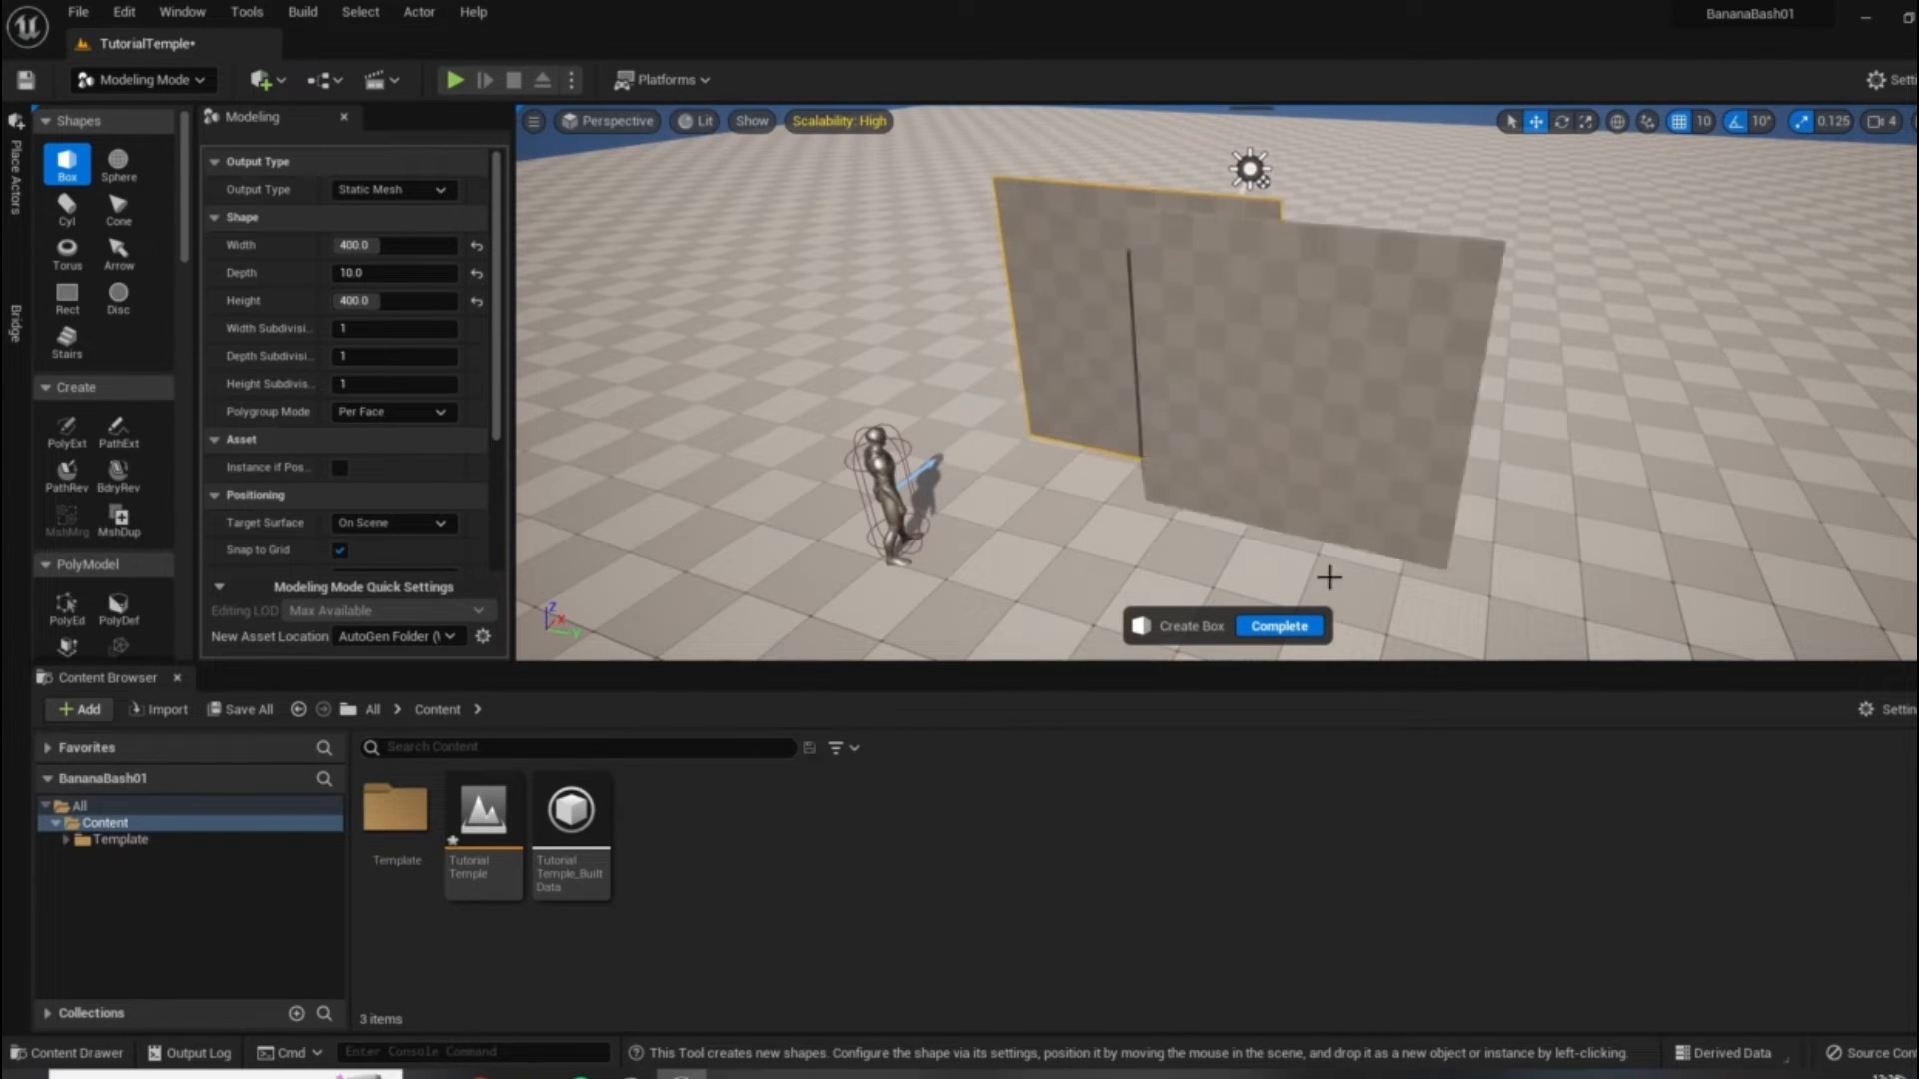
pyautogui.click(1278, 627)
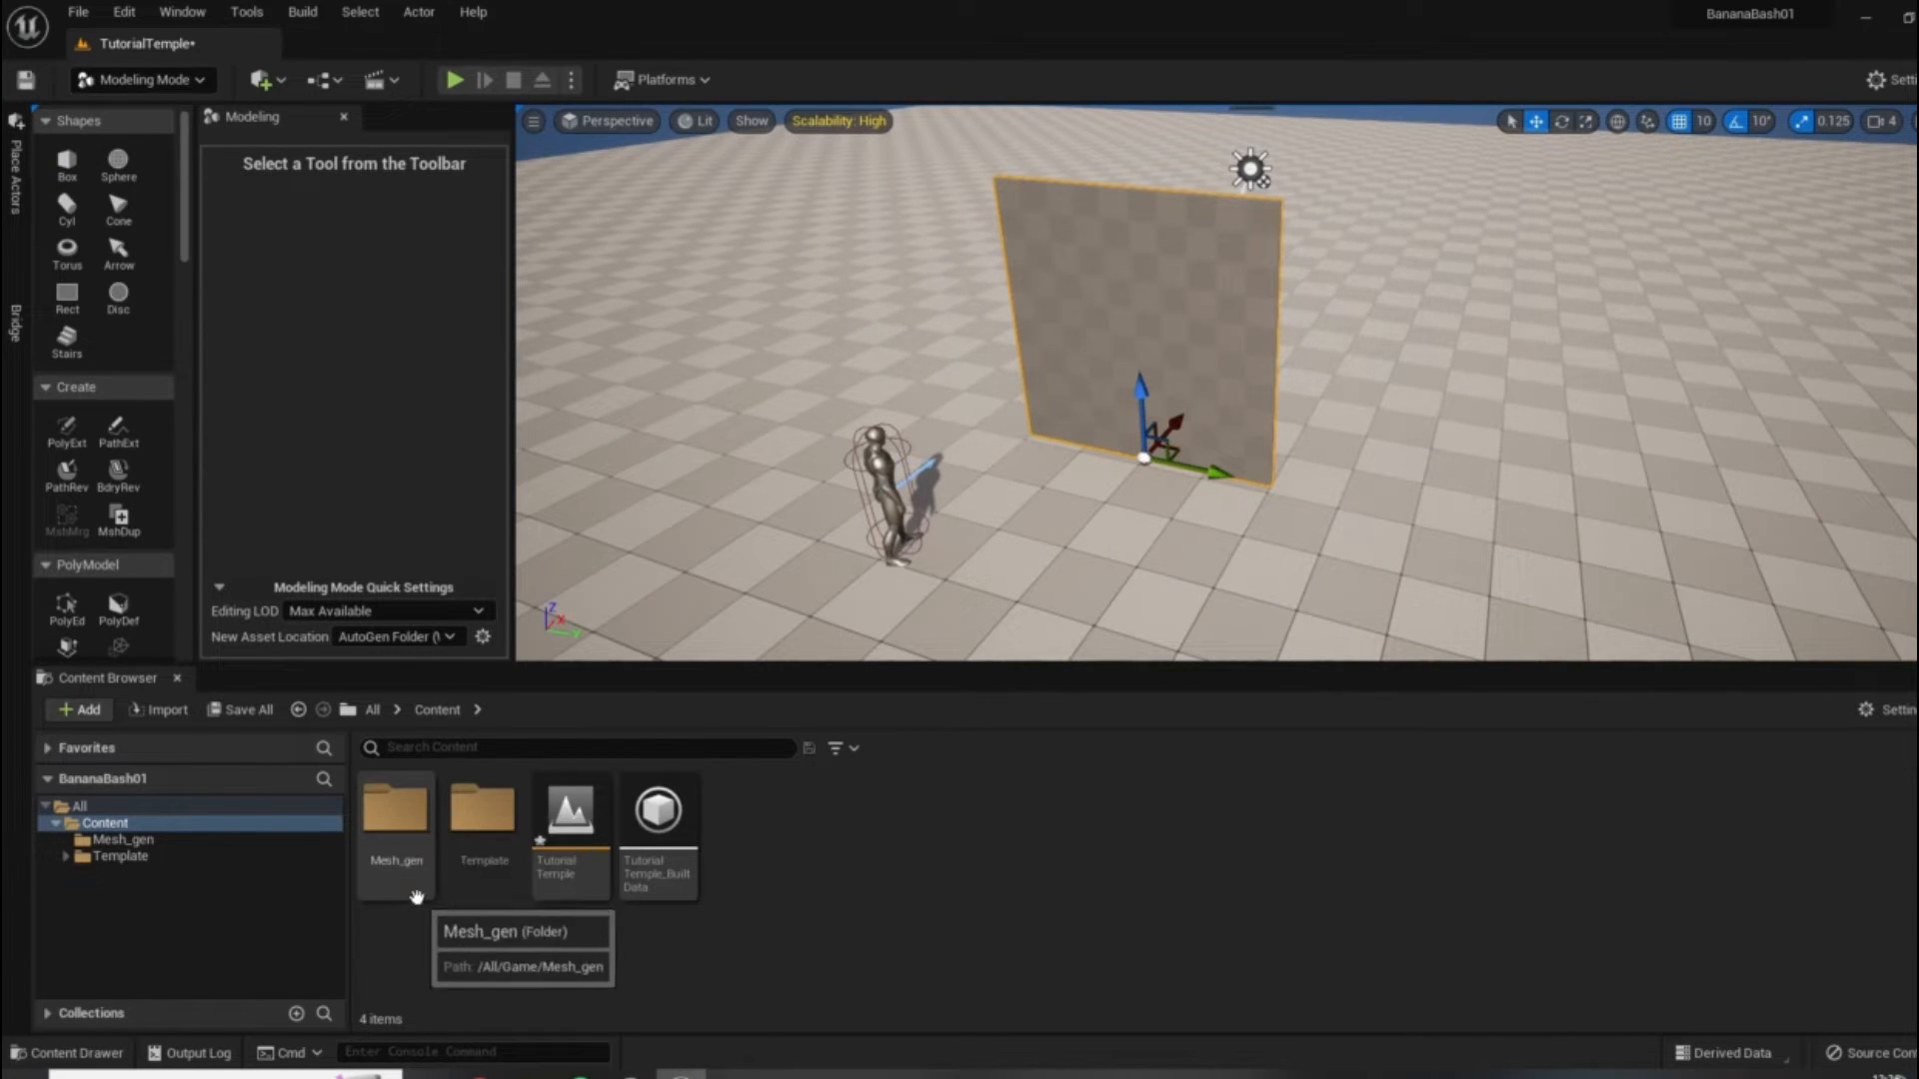
# Open the Mesh_gen folder and rename the generated box mesh as Wall_4m.
pyautogui.doubleClick(389, 823)
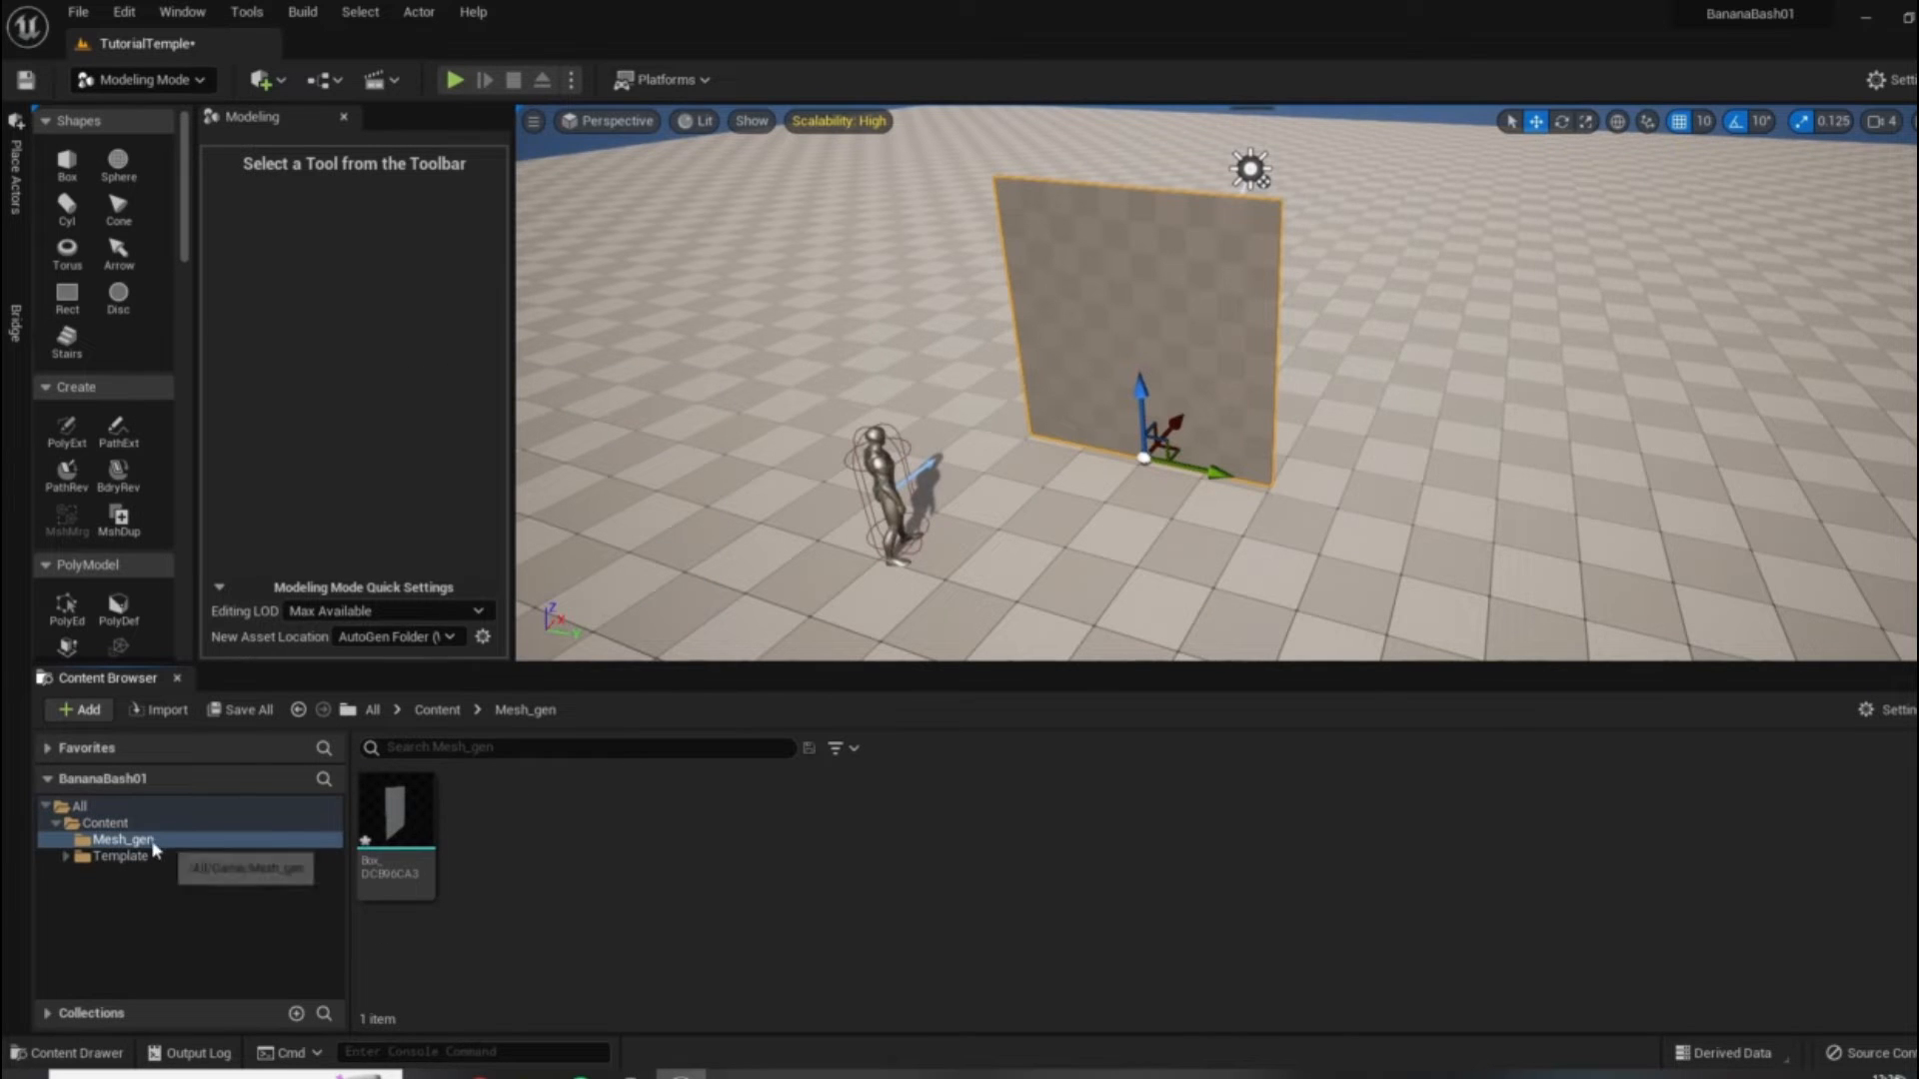
pyautogui.moveTo(387, 845)
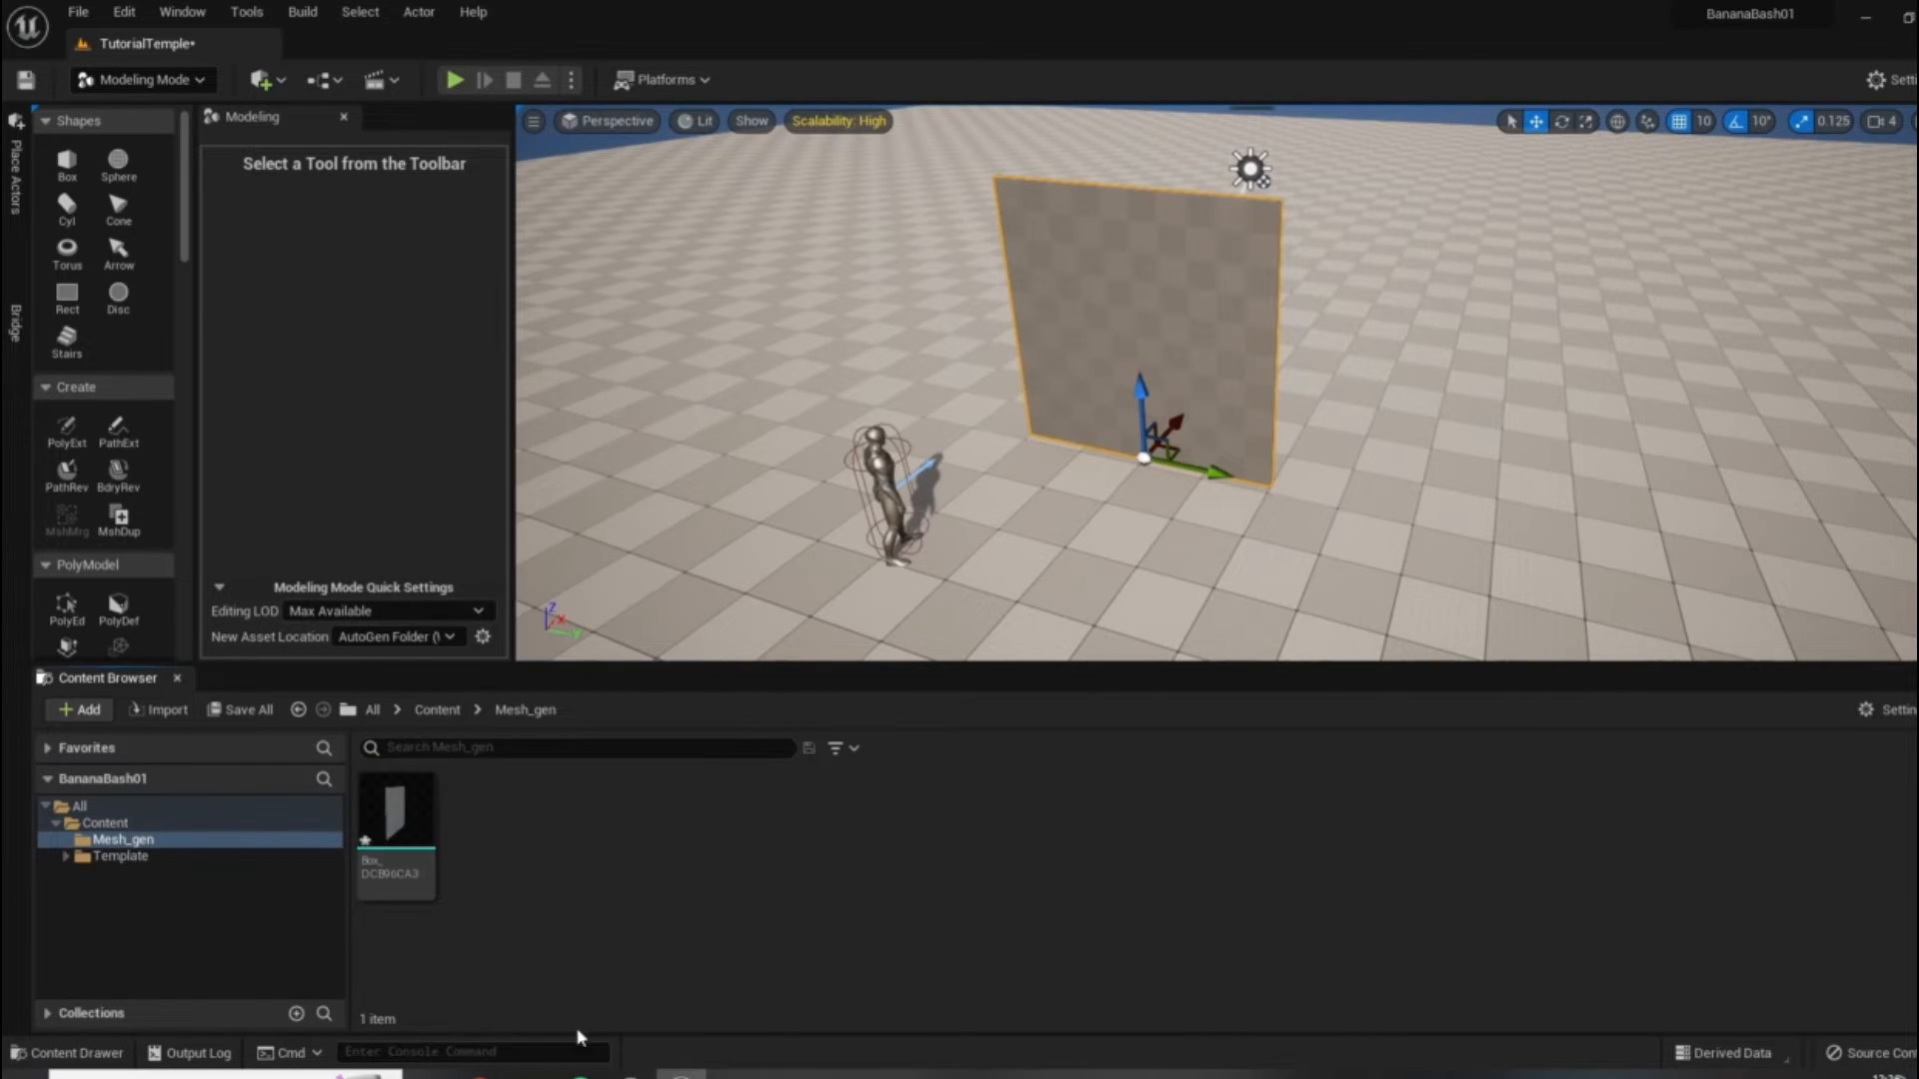
pyautogui.click(389, 839)
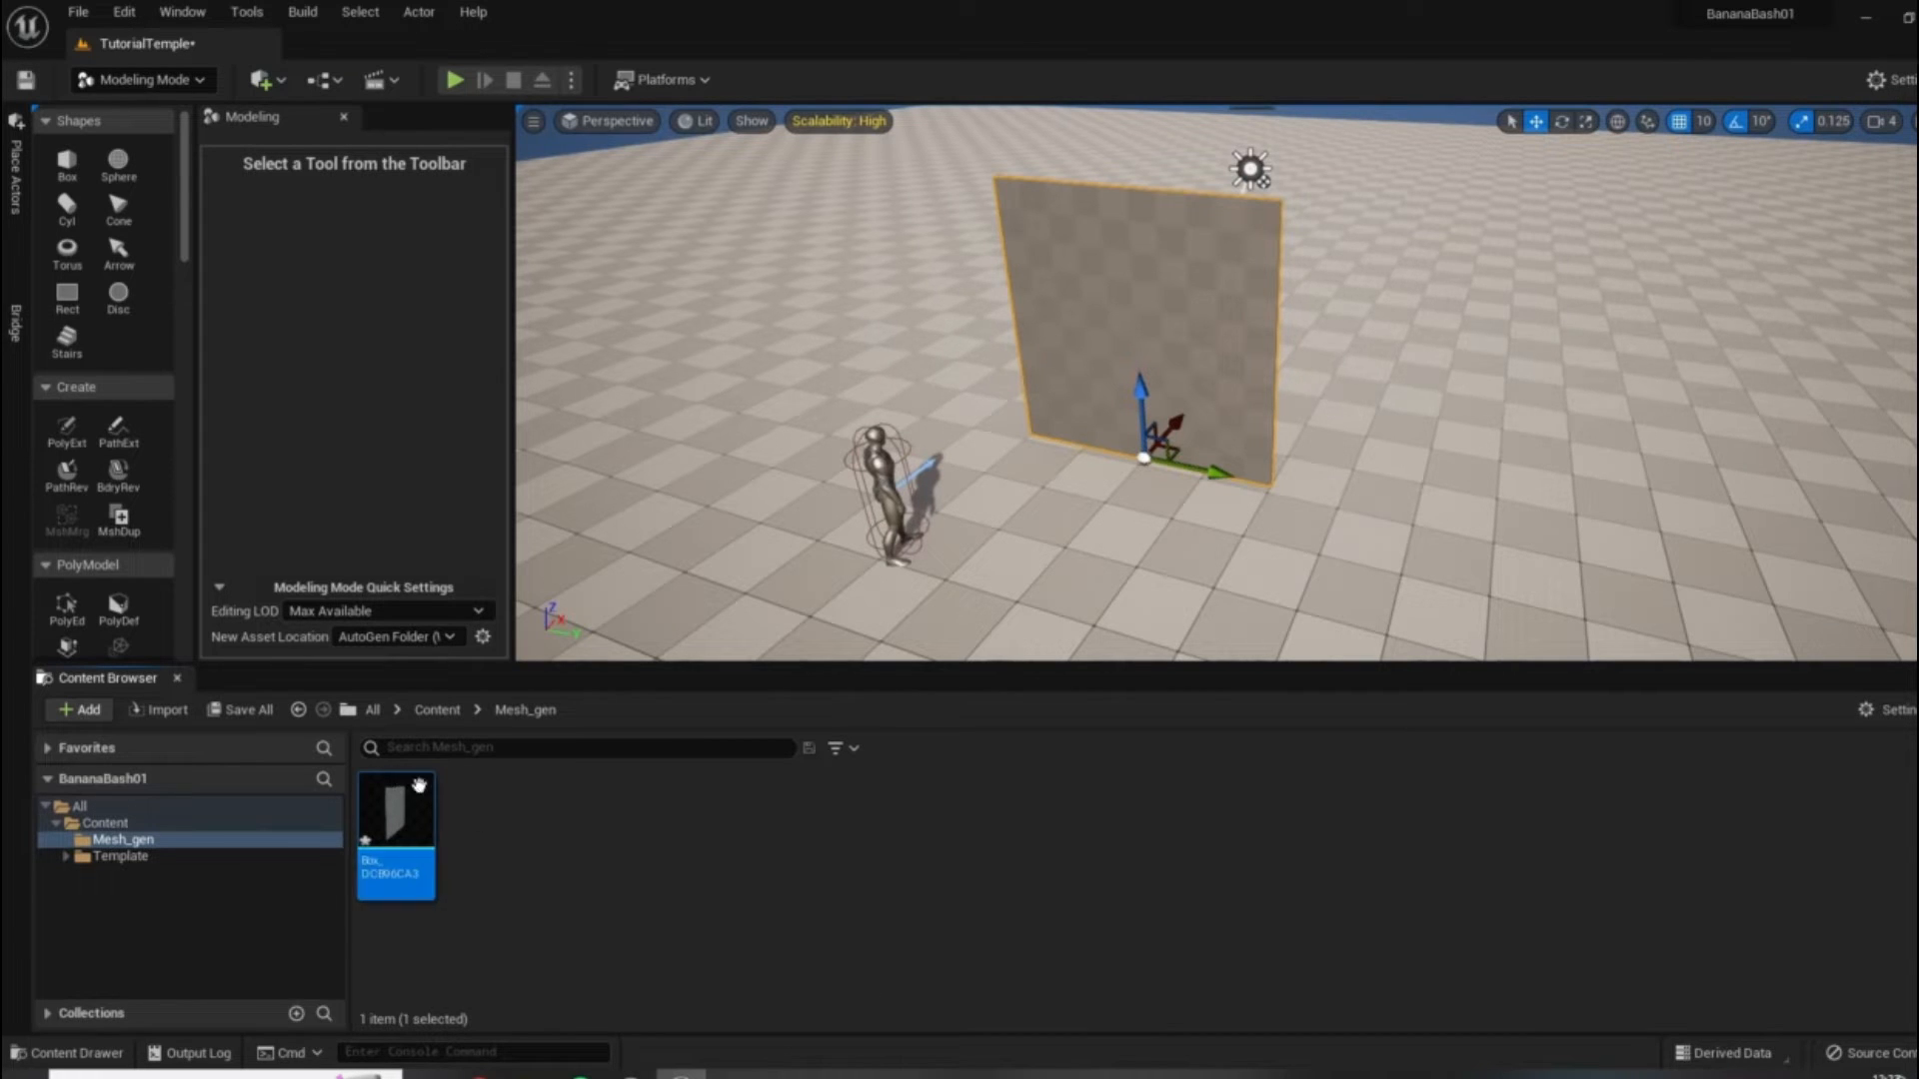
pyautogui.rightClick(404, 840)
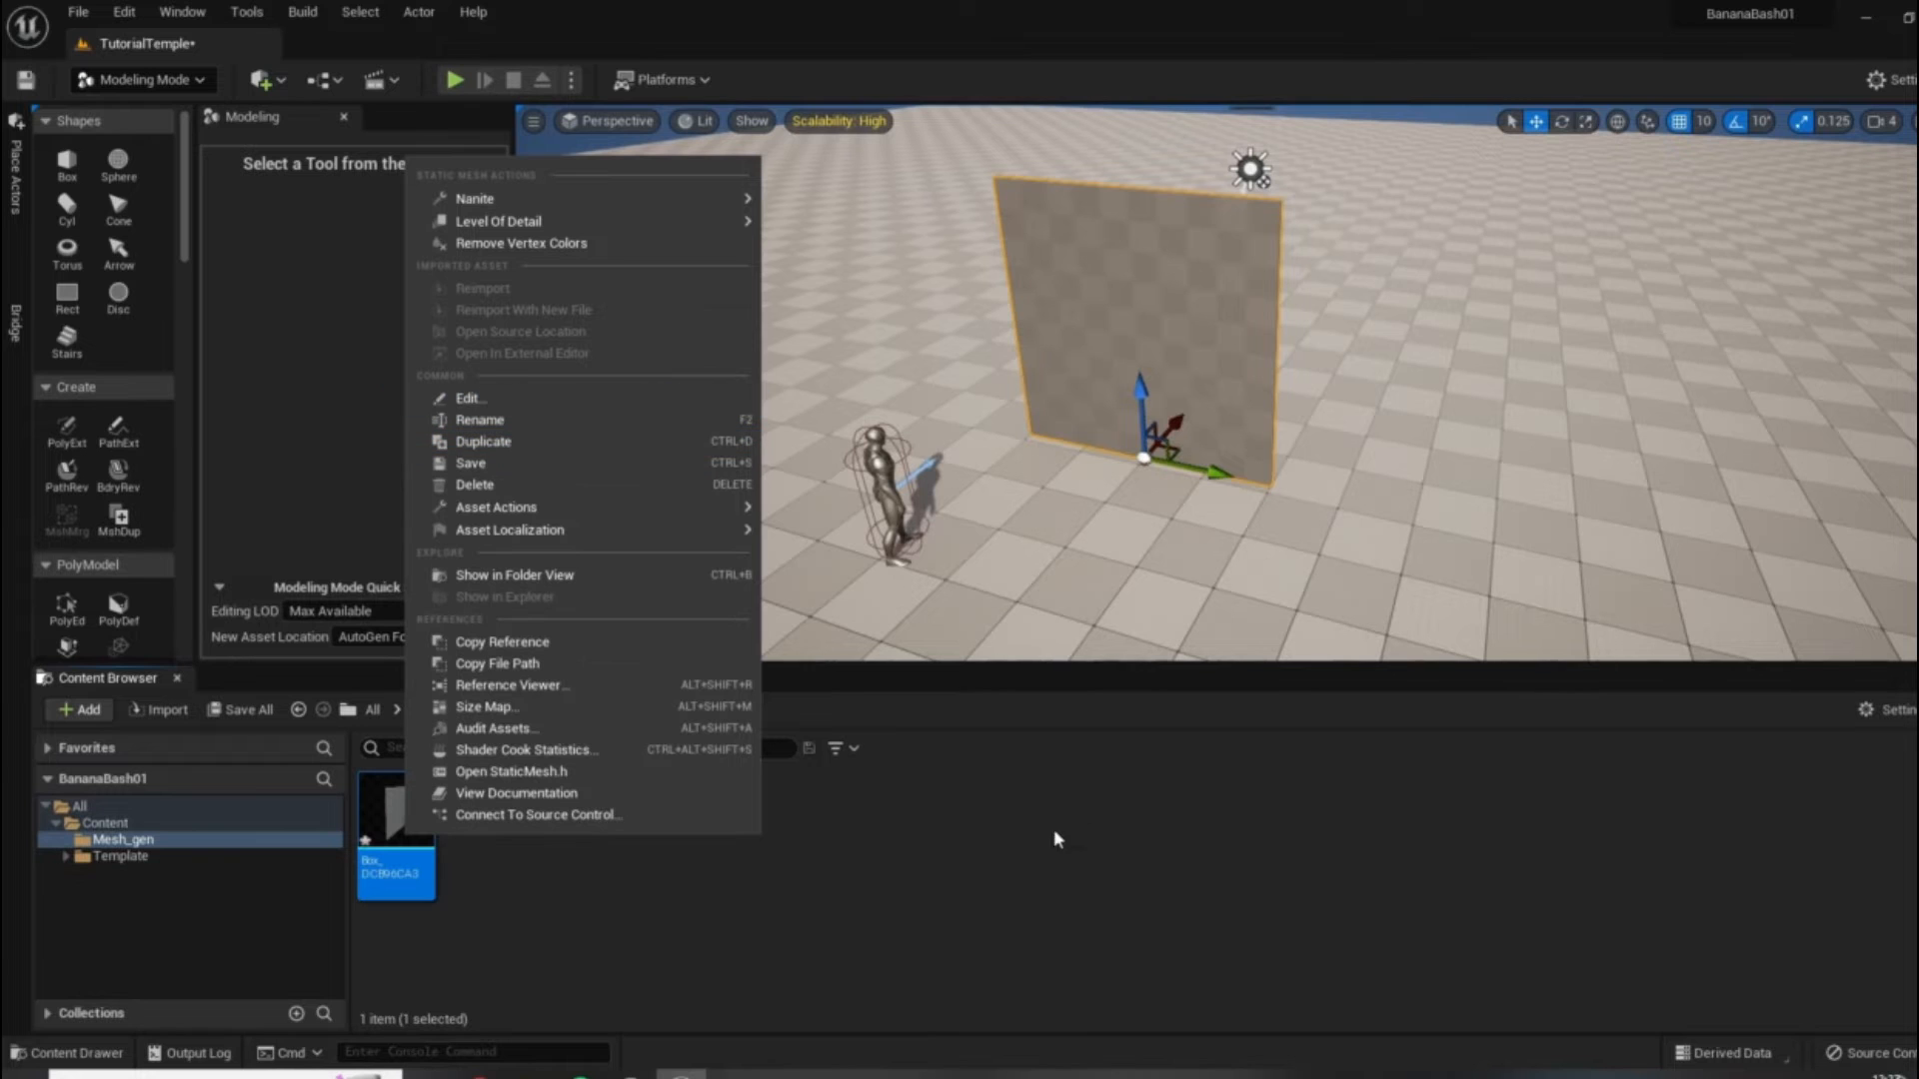
pyautogui.click(506, 419)
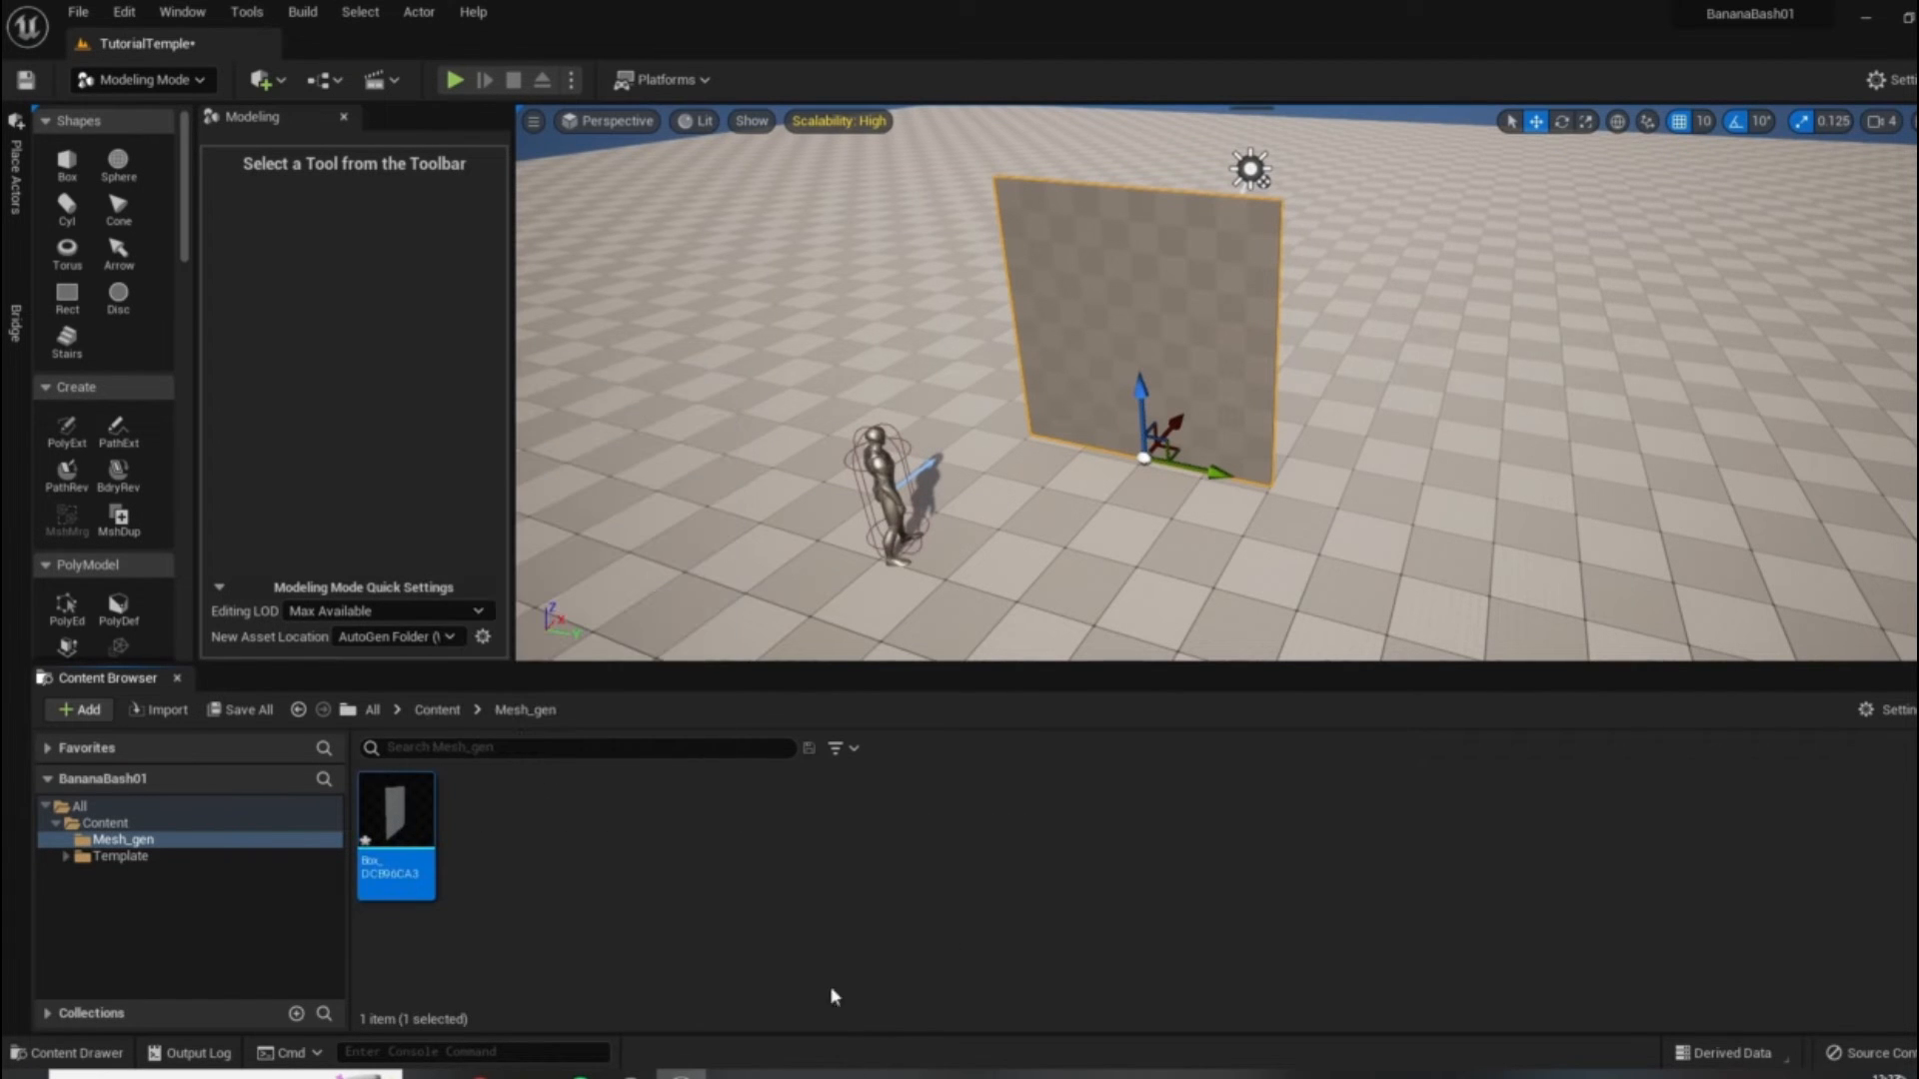
pyautogui.press('BackSpace')
pyautogui.write('Wall_4m')
pyautogui.press('Return')
# Rotate the Wall_4m asset's thumbnail in Thumbnail Edit Mode so the wall faces the front, and finish editing.
pyautogui.scroll(3, 1225, 406)
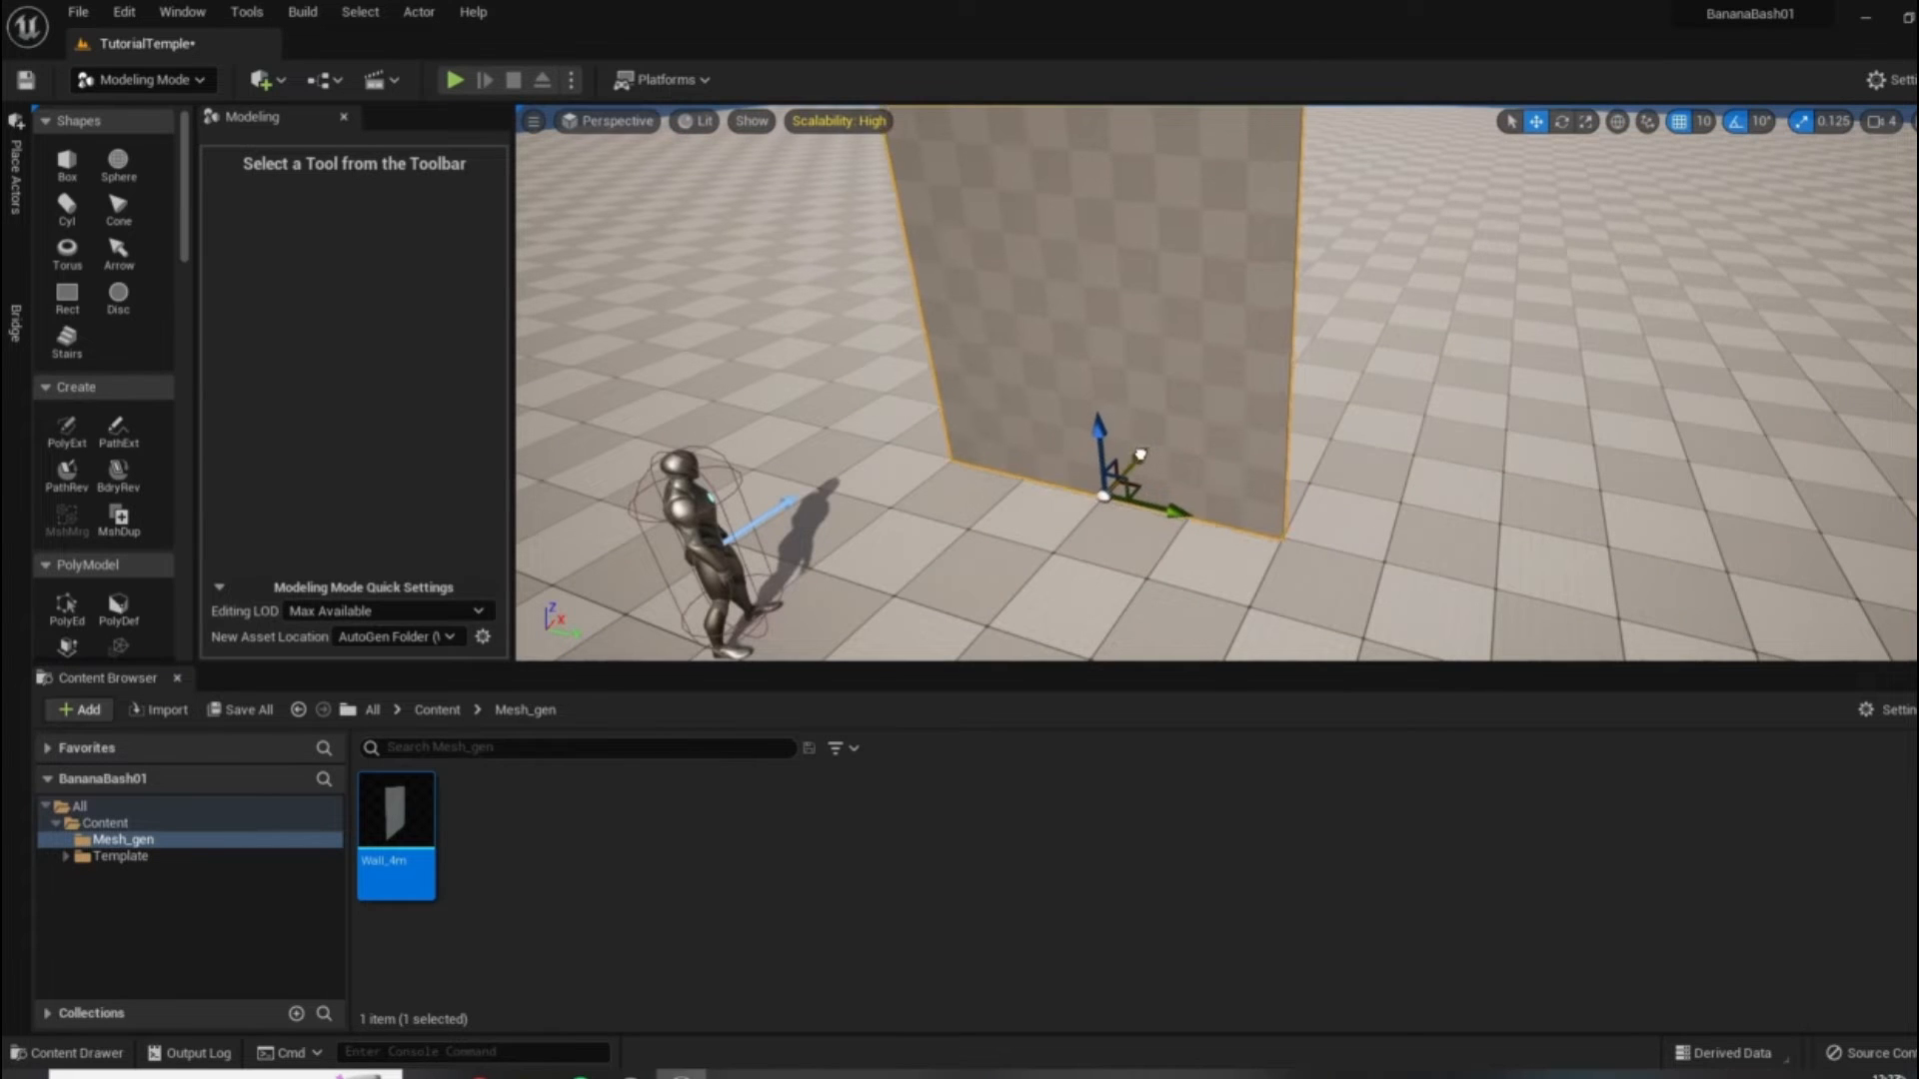
pyautogui.moveTo(401, 838)
pyautogui.moveTo(387, 795)
pyautogui.click(1866, 712)
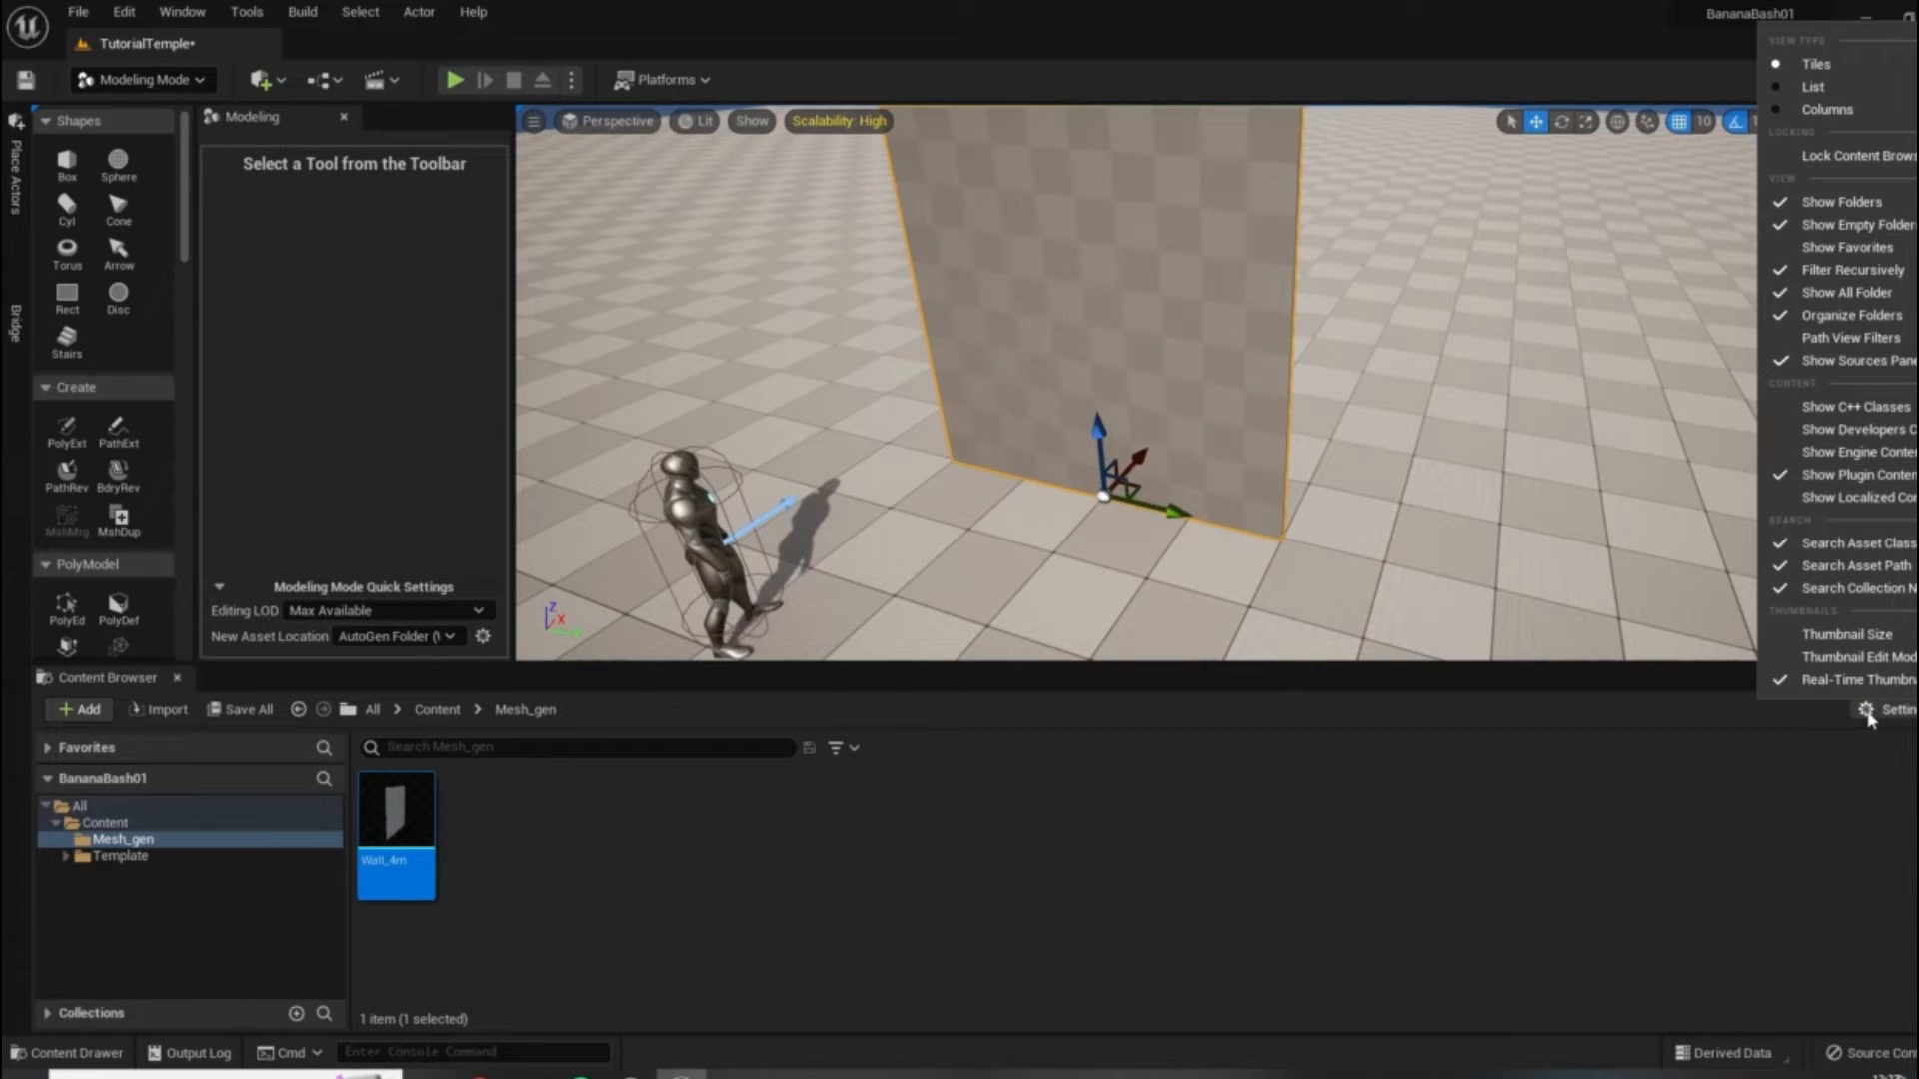
pyautogui.click(1852, 659)
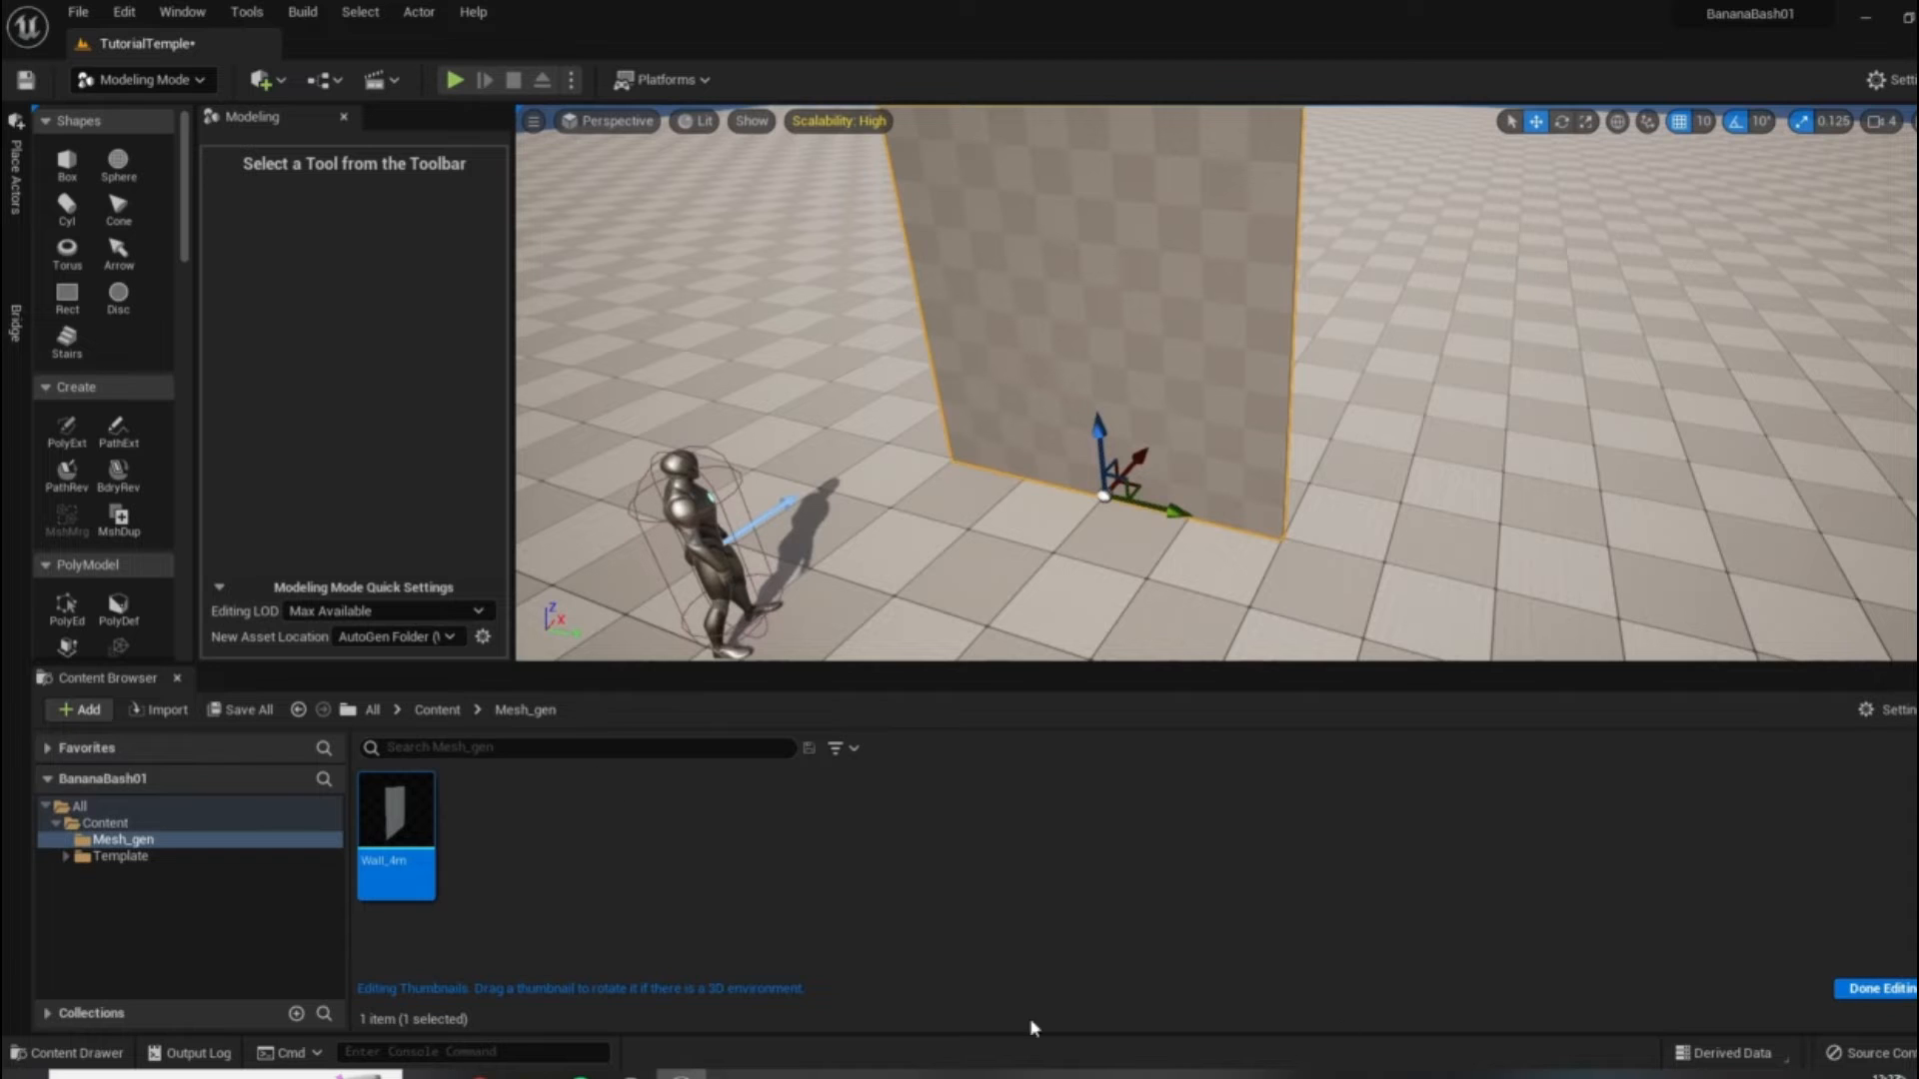
pyautogui.moveTo(396, 809); pyautogui.dragTo(449, 809)
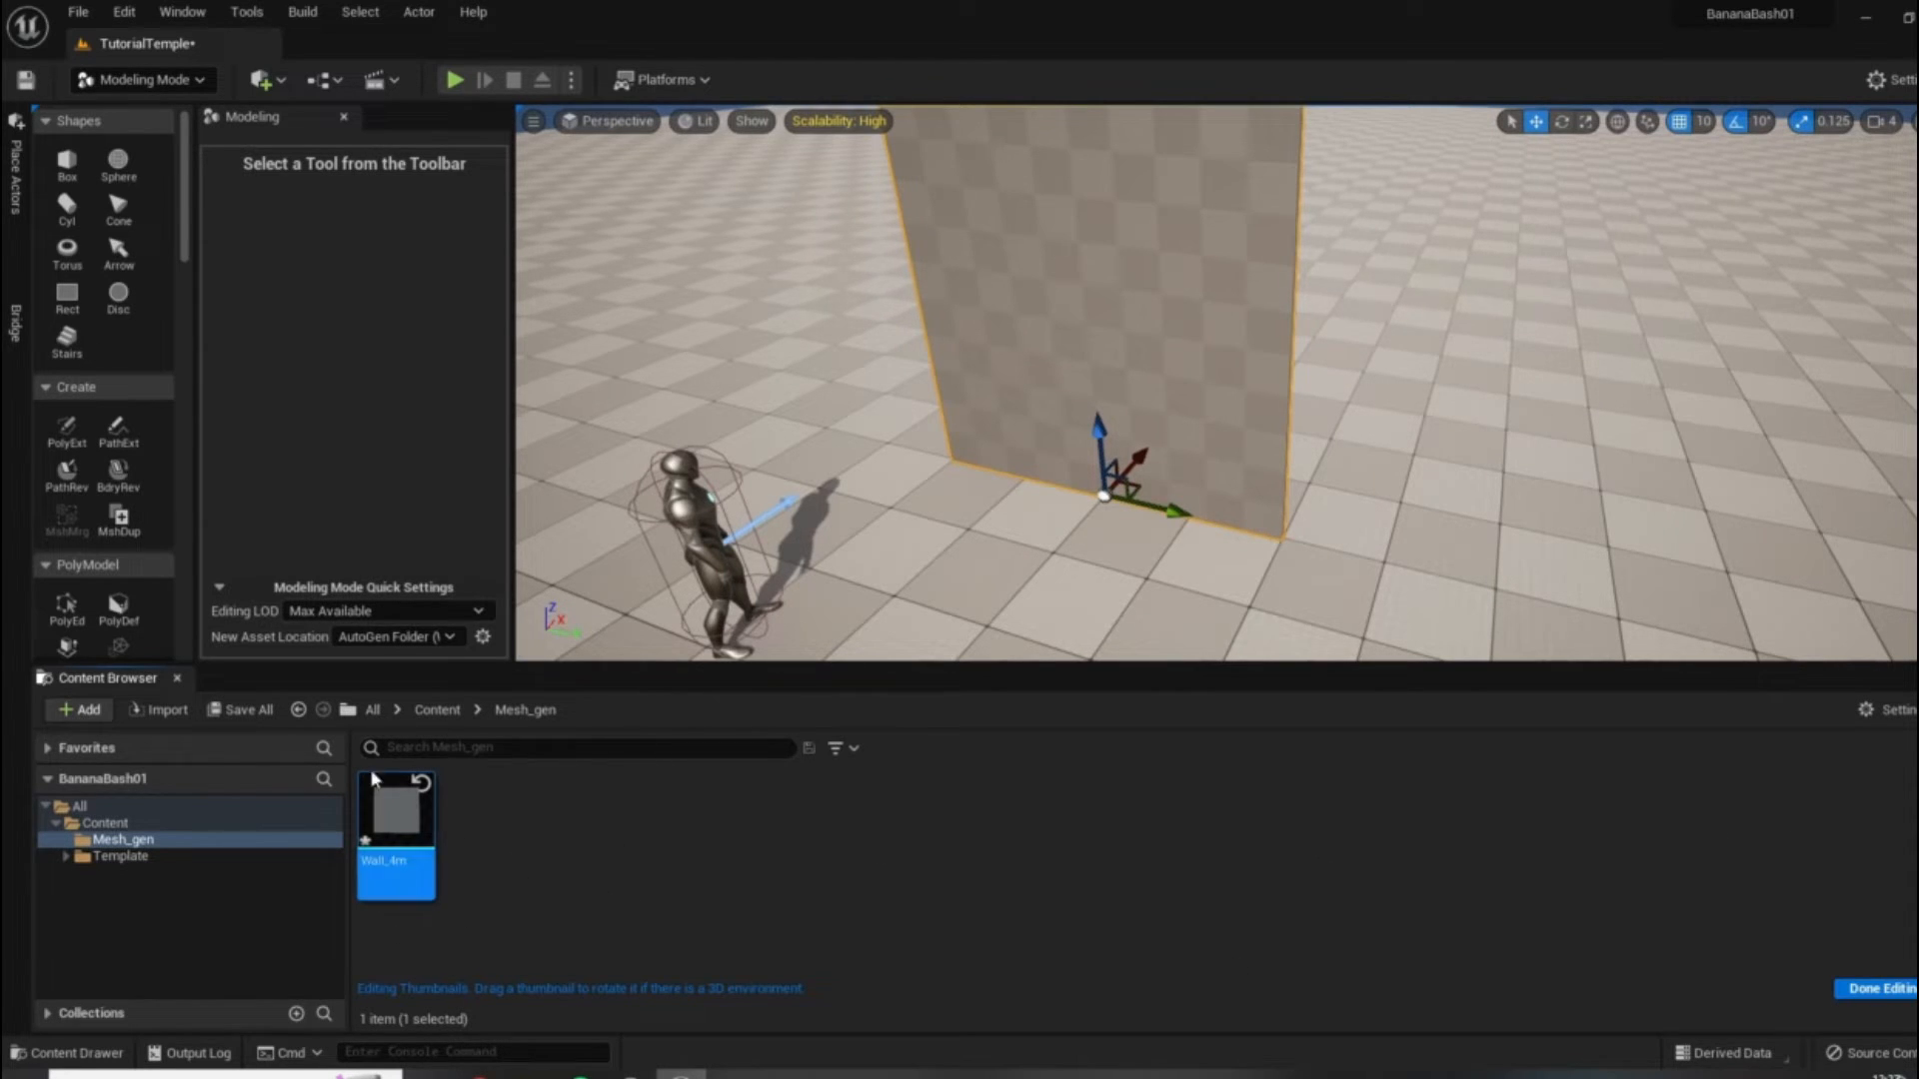
pyautogui.click(1877, 989)
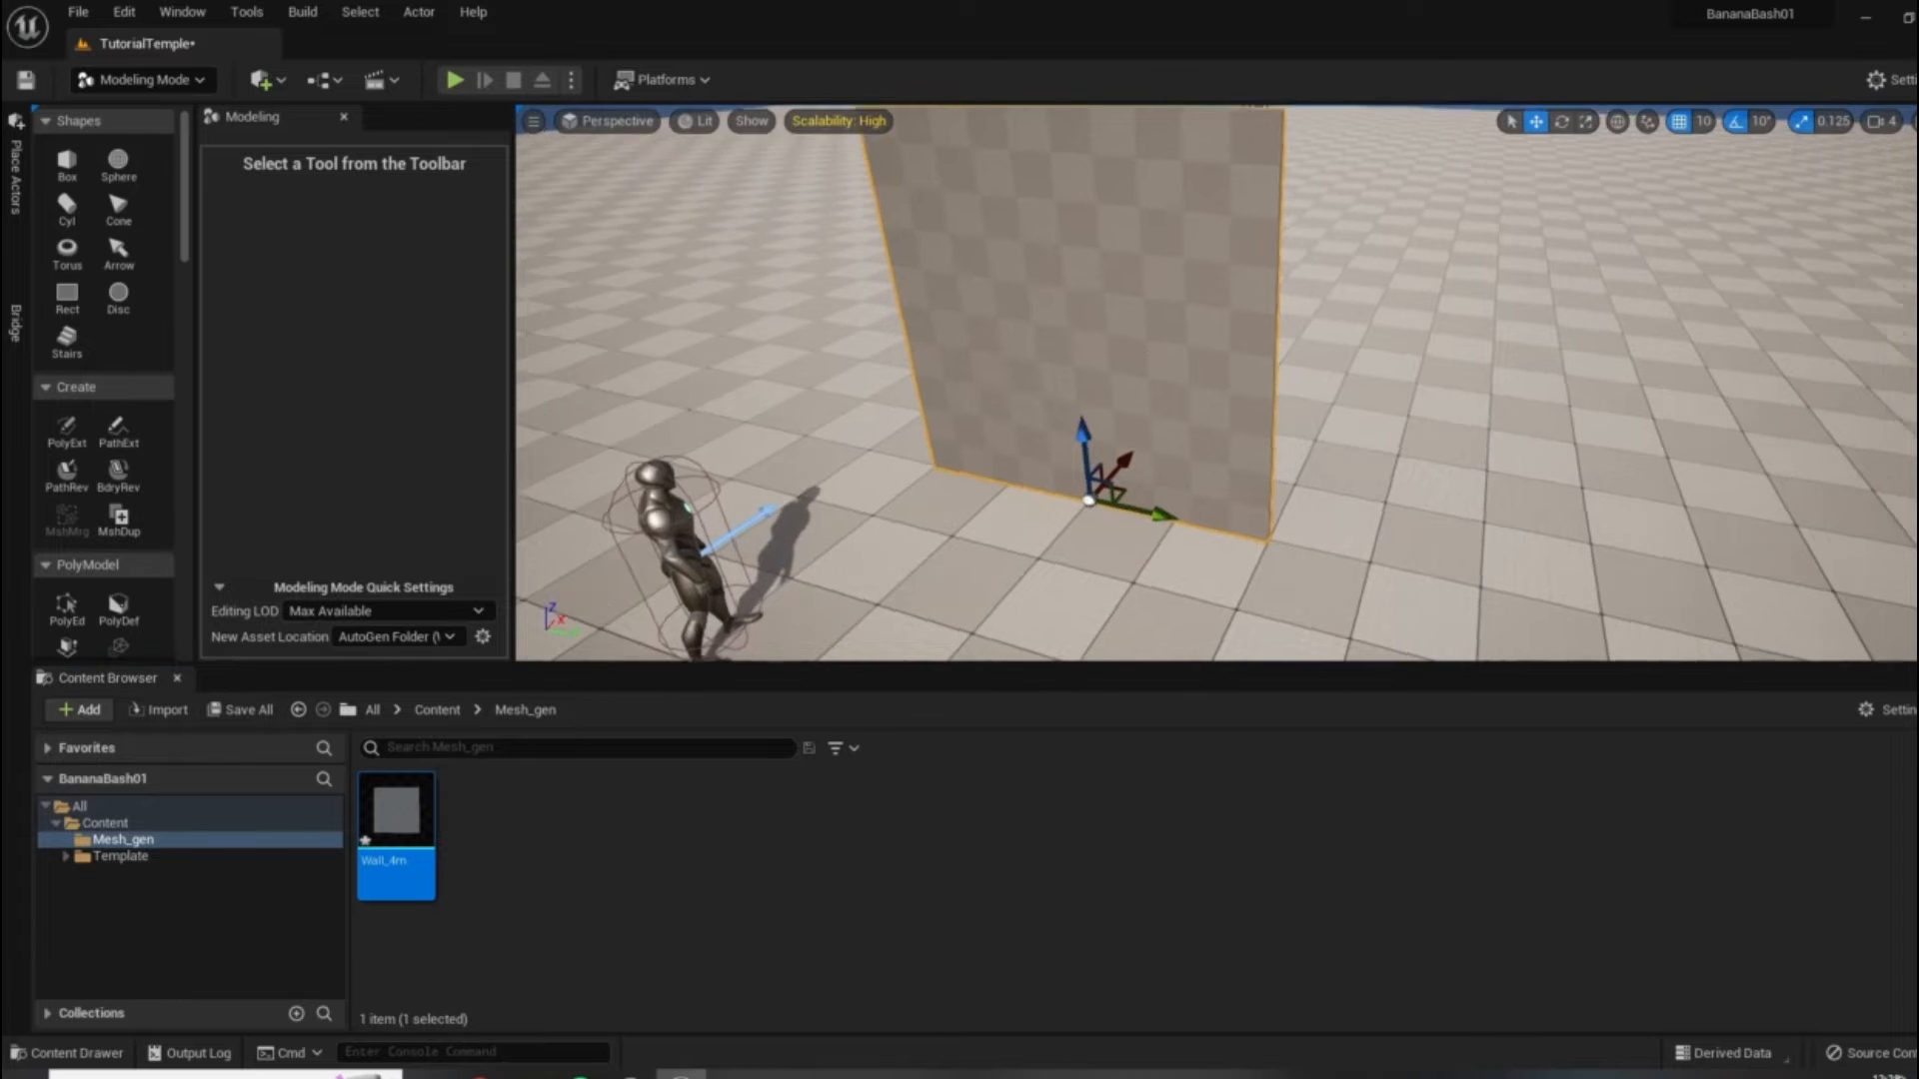
# Reduce the Content Browser's height to enlarge the viewport and widen the modeling tool palette to four columns.
pyautogui.press('f')
pyautogui.moveTo(1090, 661); pyautogui.dragTo(1113, 756)
pyautogui.moveTo(1167, 517); pyautogui.dragTo(1264, 529, button='right')
pyautogui.moveTo(1113, 436); pyautogui.dragTo(1229, 189, button='right')
pyautogui.press('a')
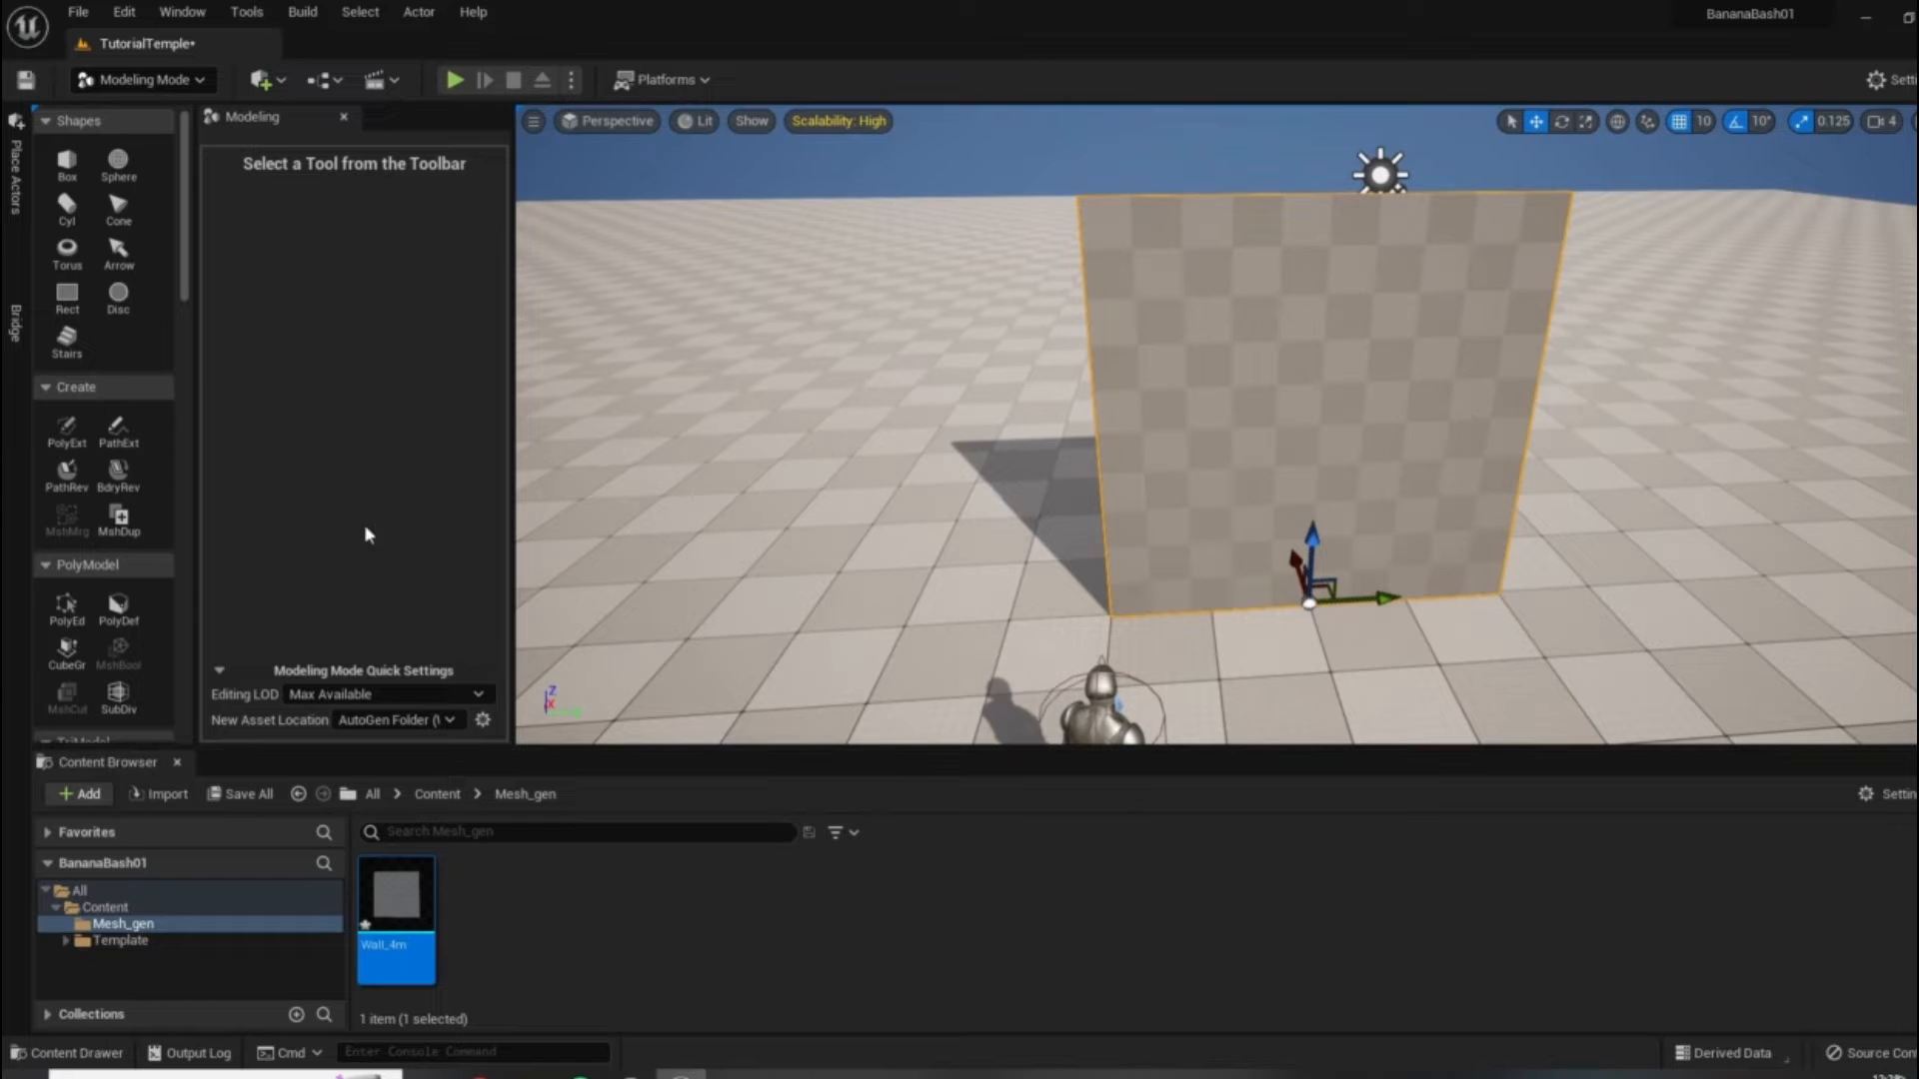
pyautogui.moveTo(194, 344); pyautogui.dragTo(282, 351)
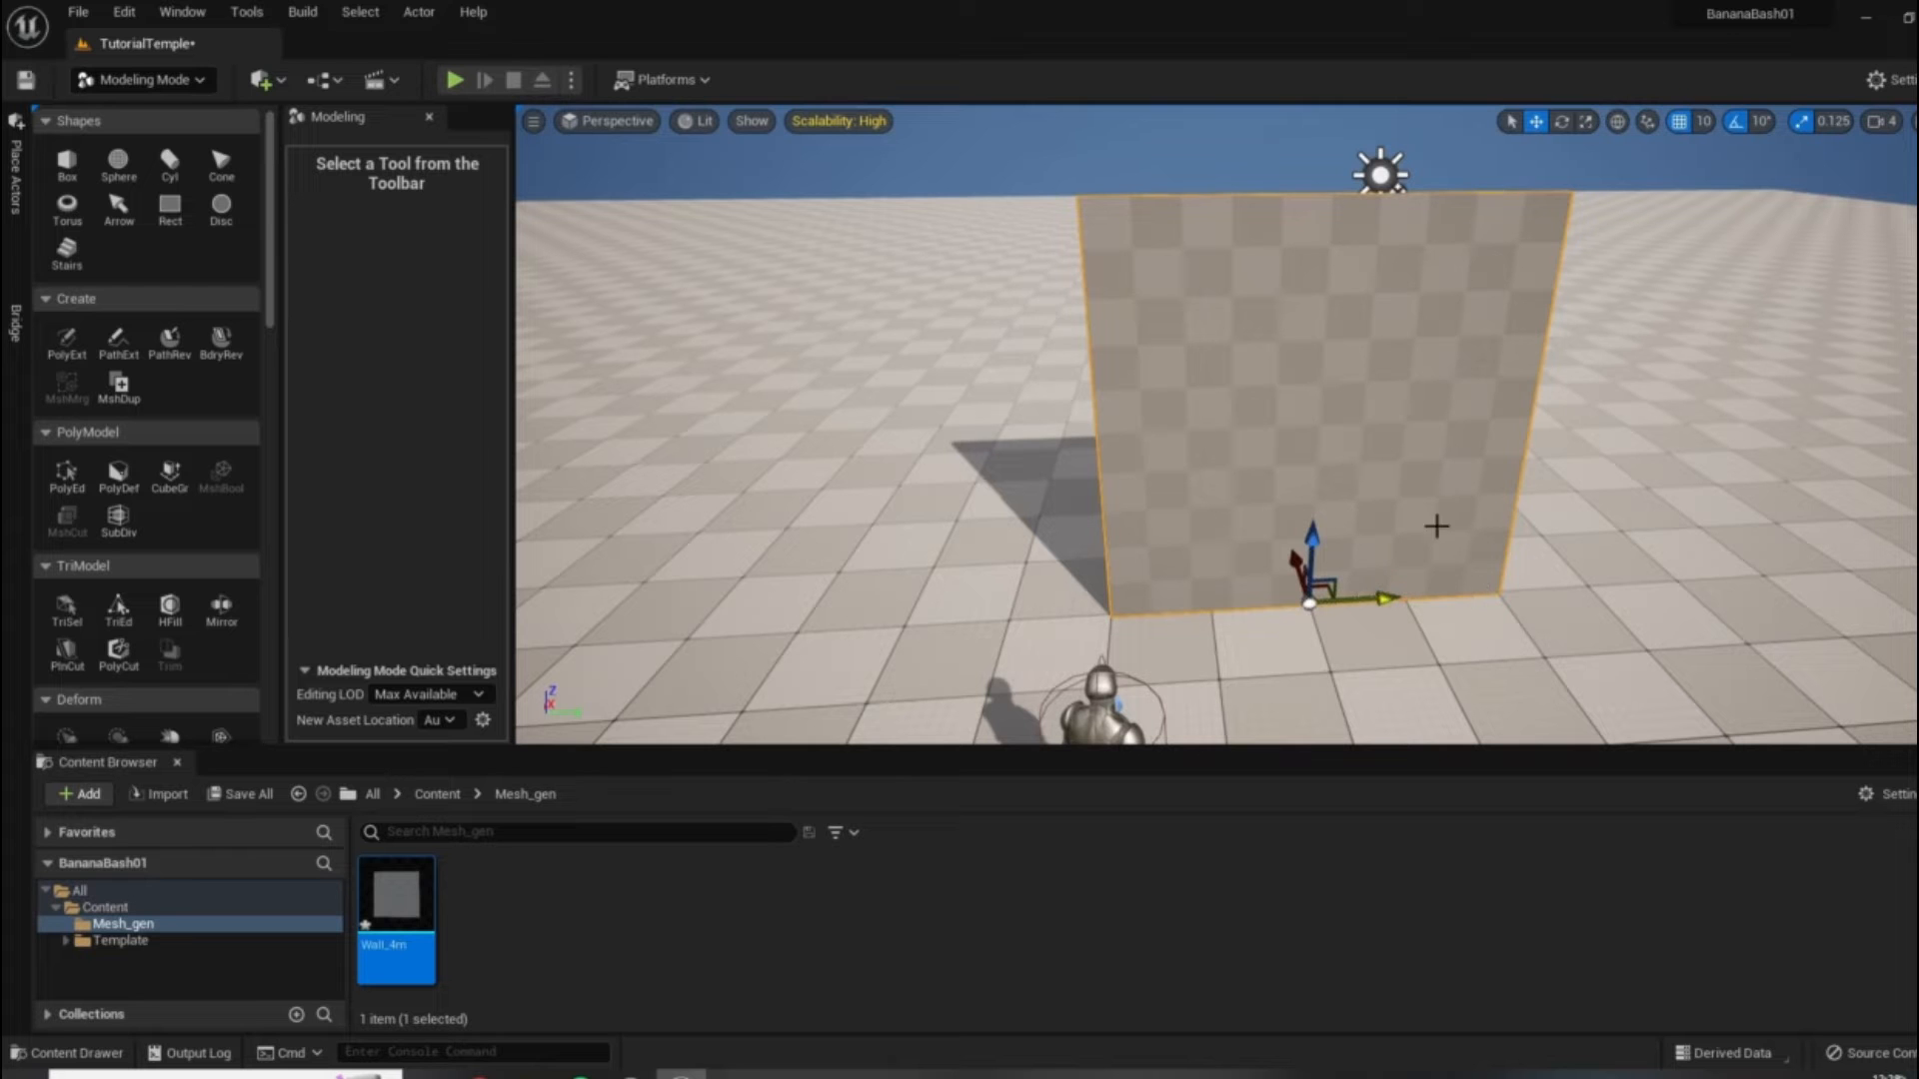
# Examine the wall's thin side edge in the viewport and look through the modeling tool categories from Create to Transform.
pyautogui.moveTo(1121, 545); pyautogui.dragTo(1180, 590, button='right')
pyautogui.press('w')
pyautogui.press('w')
pyautogui.press('s')
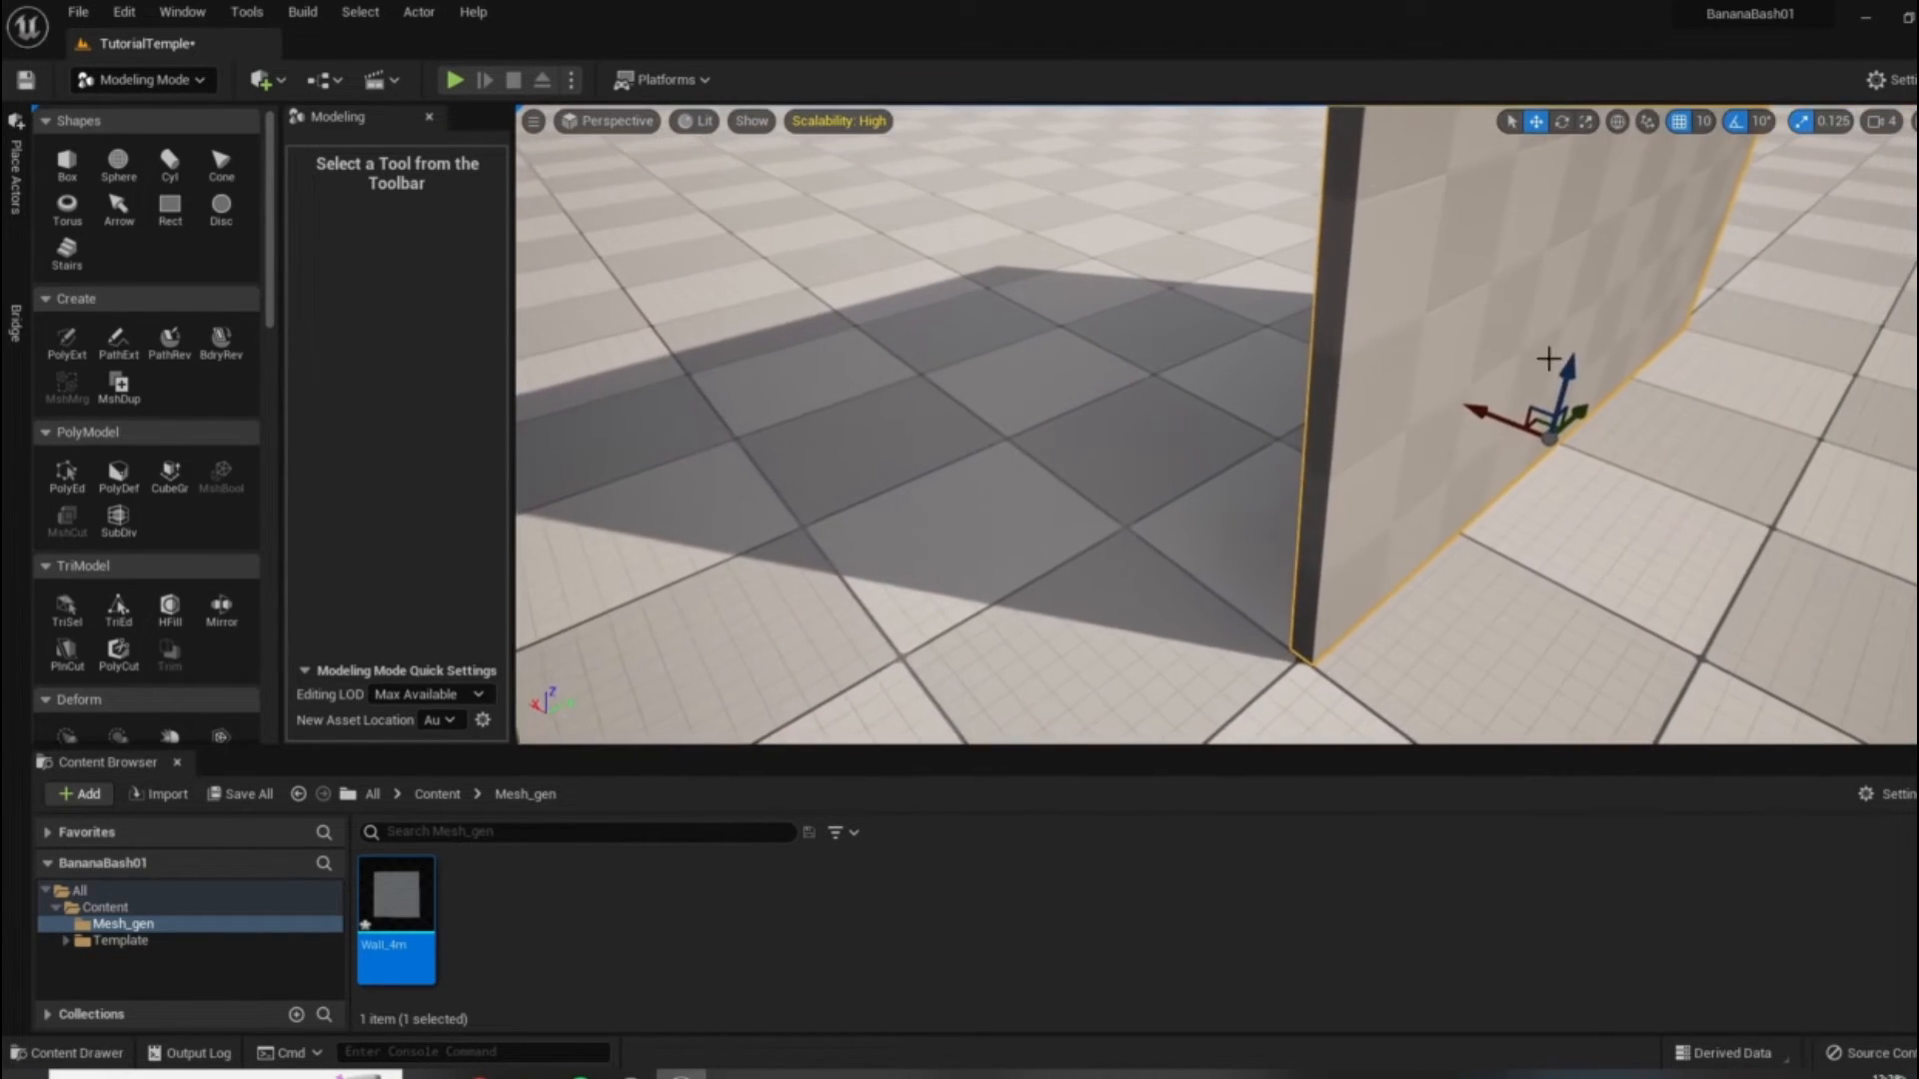
pyautogui.scroll(-2, 1476, 585)
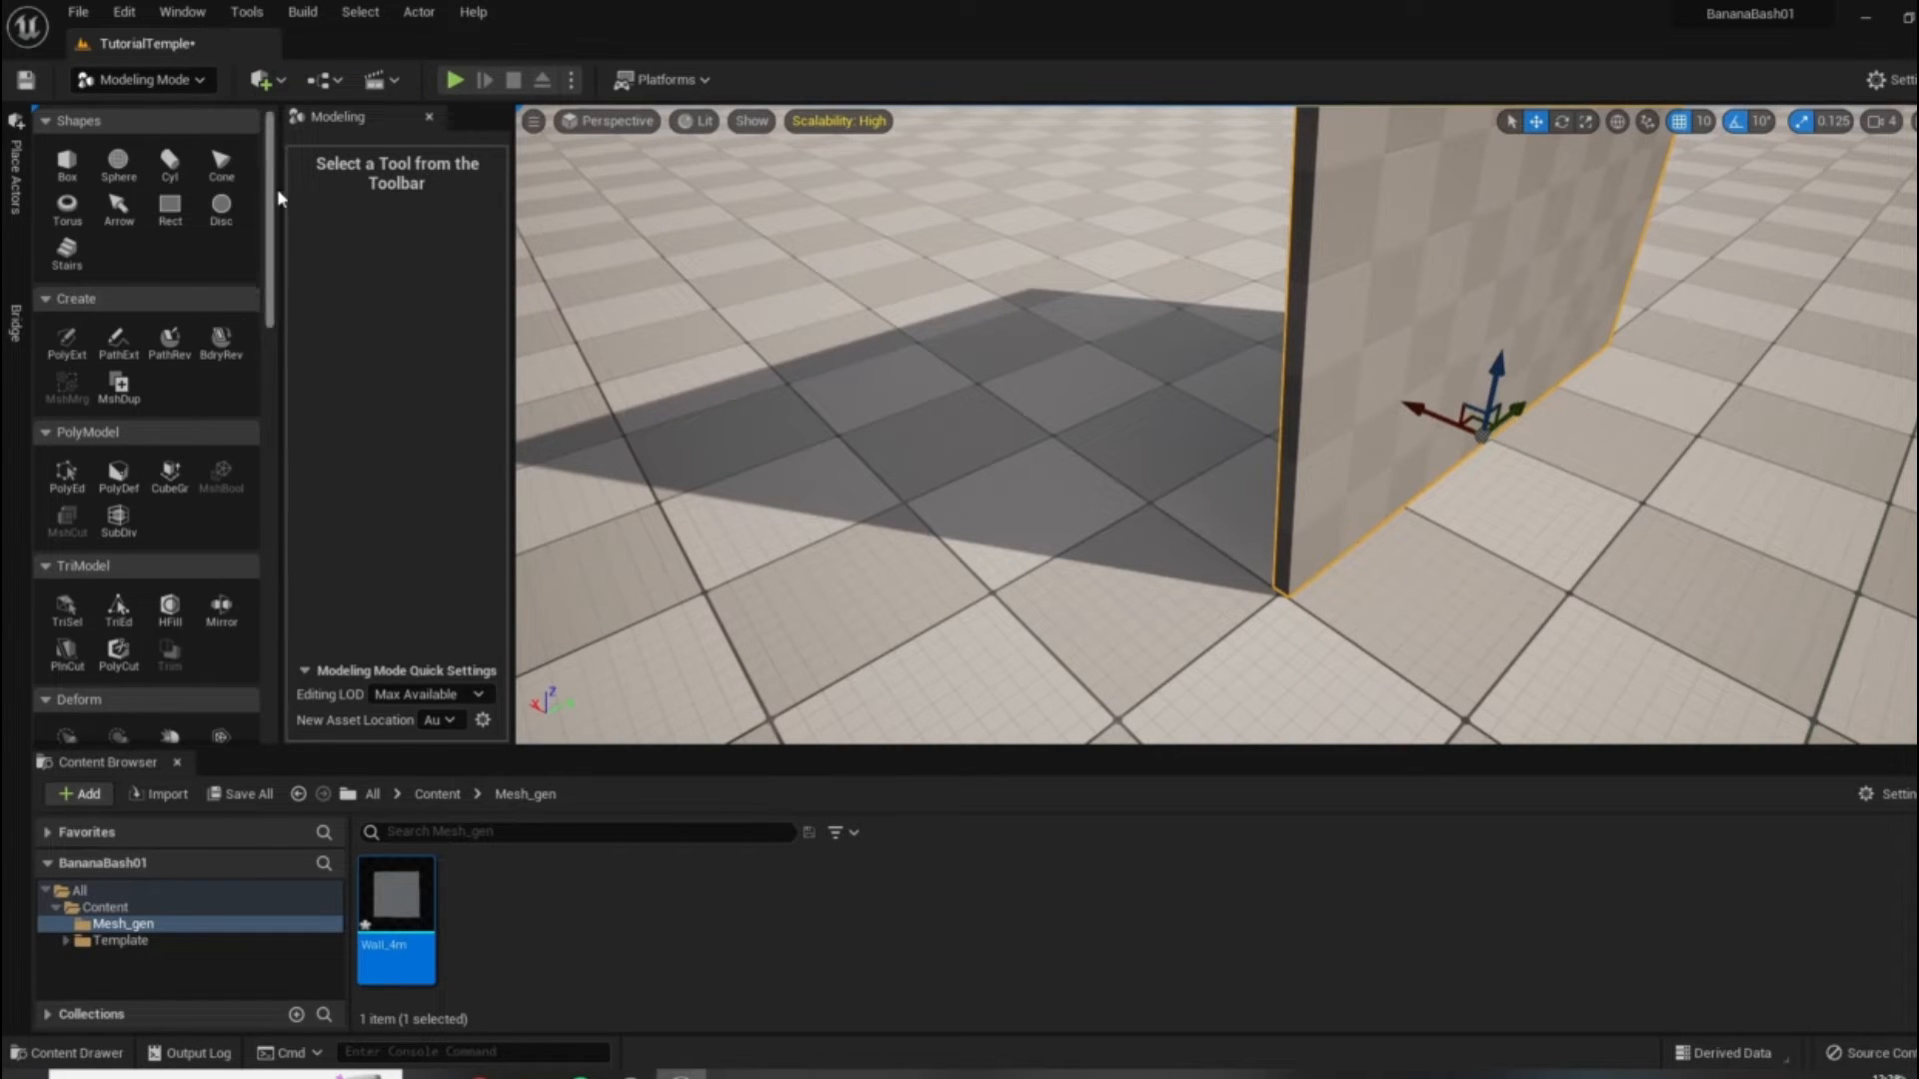
pyautogui.moveTo(270, 193); pyautogui.dragTo(272, 133)
pyautogui.moveTo(274, 194); pyautogui.dragTo(275, 236)
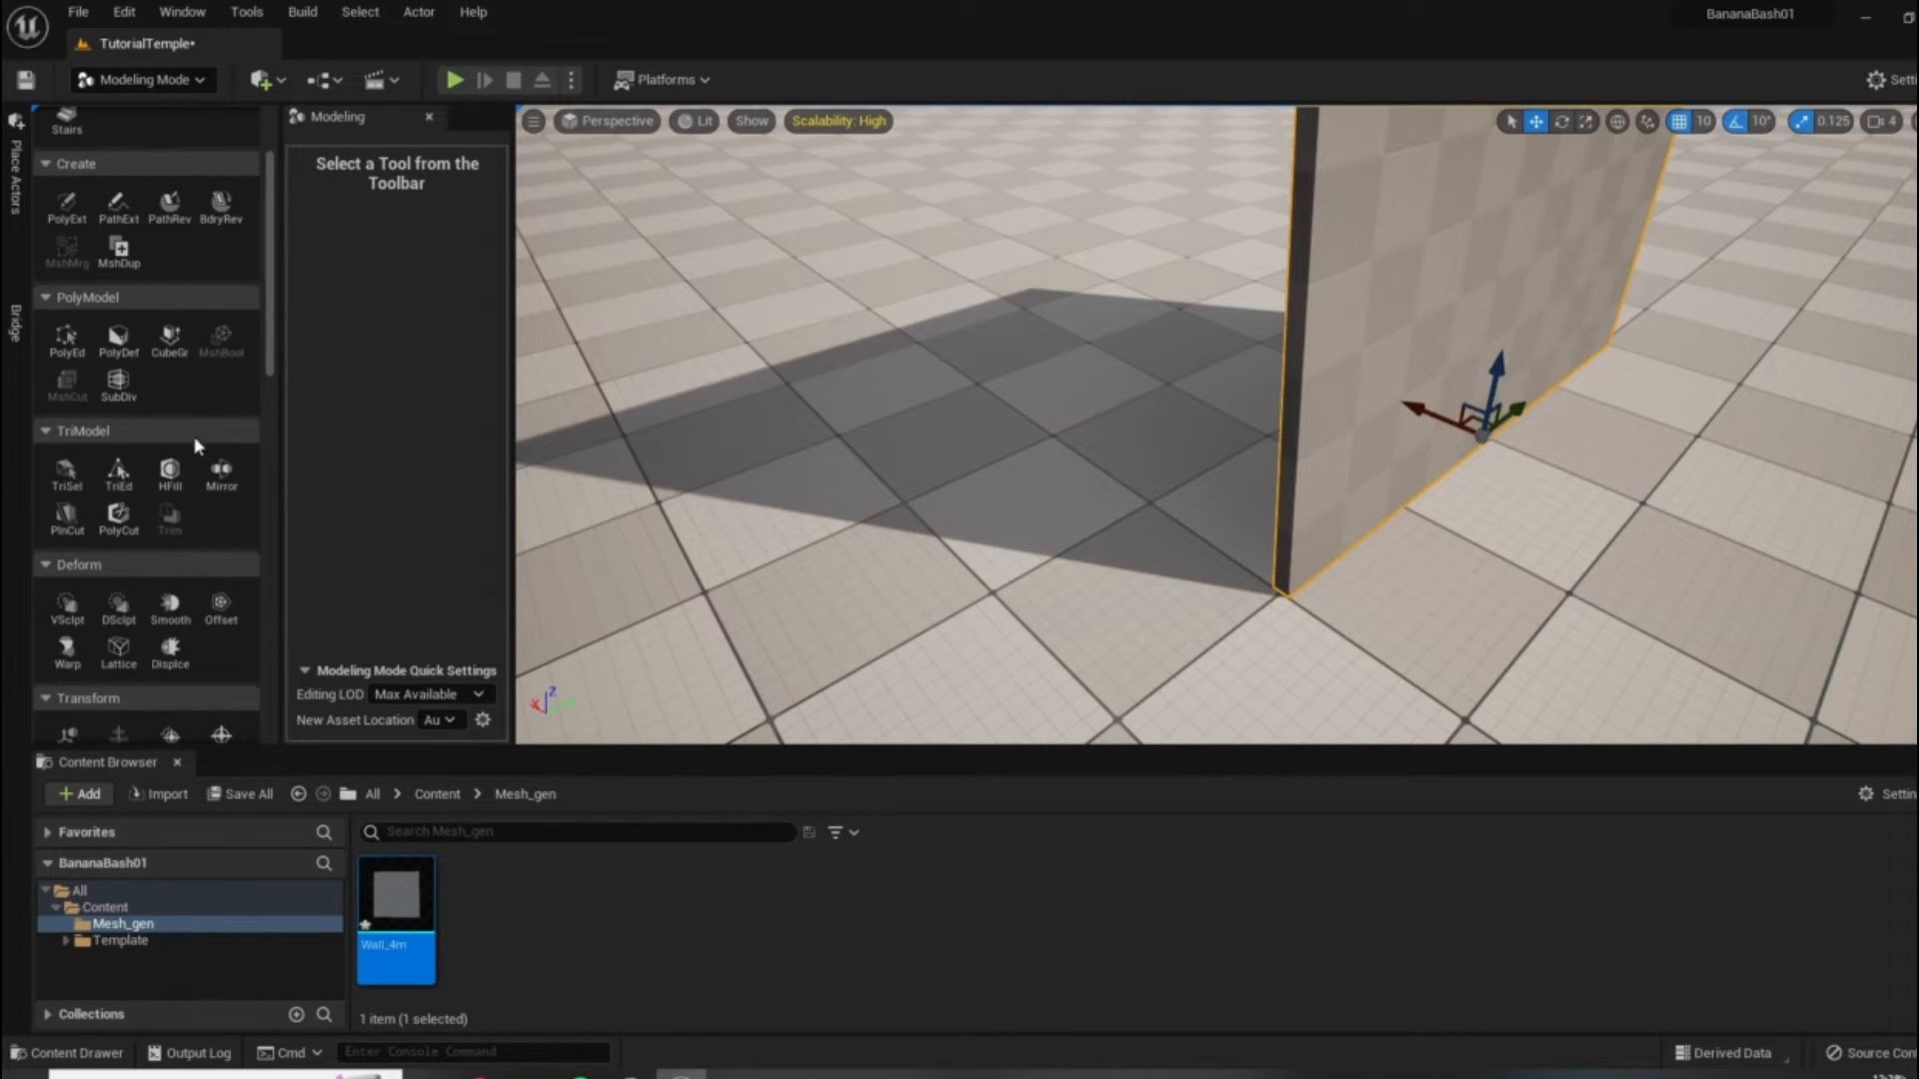
pyautogui.scroll(-5, 1578, 391)
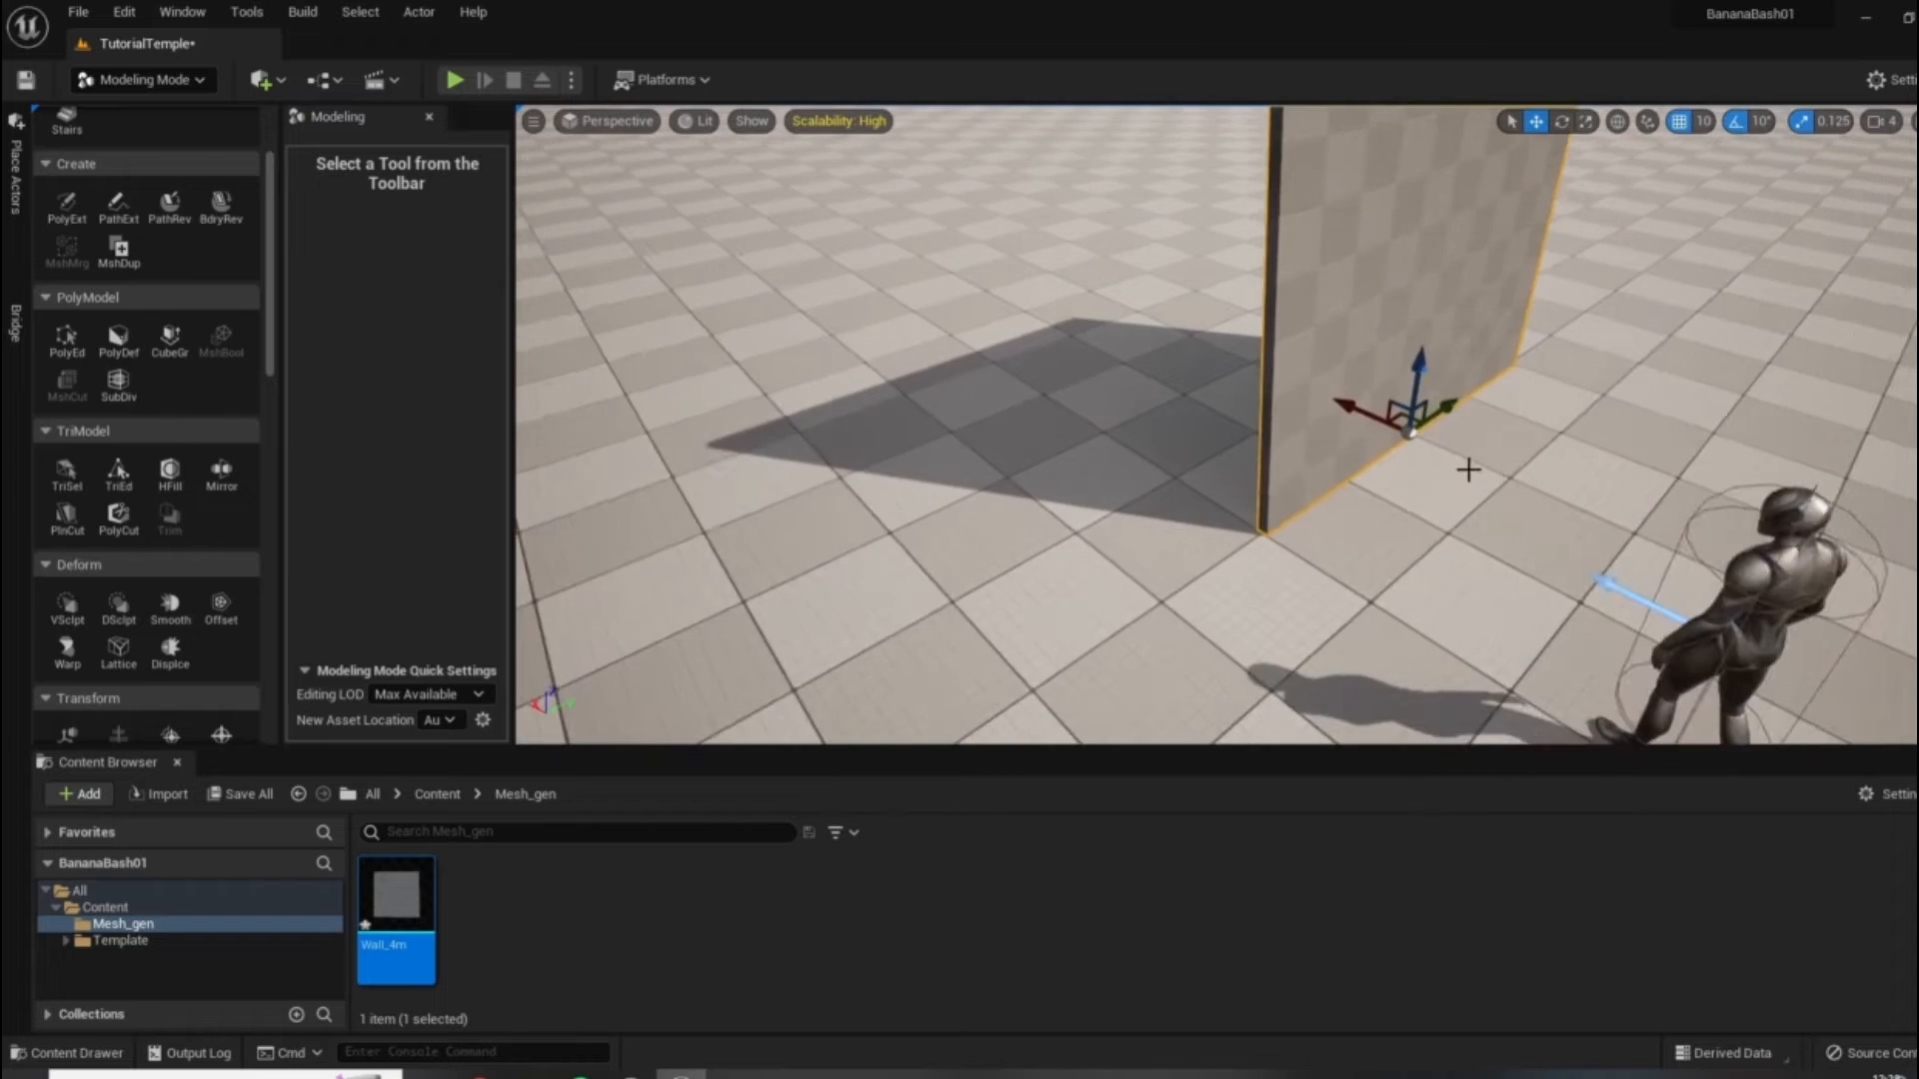
# Start Edit Pivot on the selected wall, try a freehand pivot position on its face, and set the pivot to the box Center.
pyautogui.scroll(2, 1388, 467)
pyautogui.moveTo(1343, 507); pyautogui.dragTo(1114, 364, button='right')
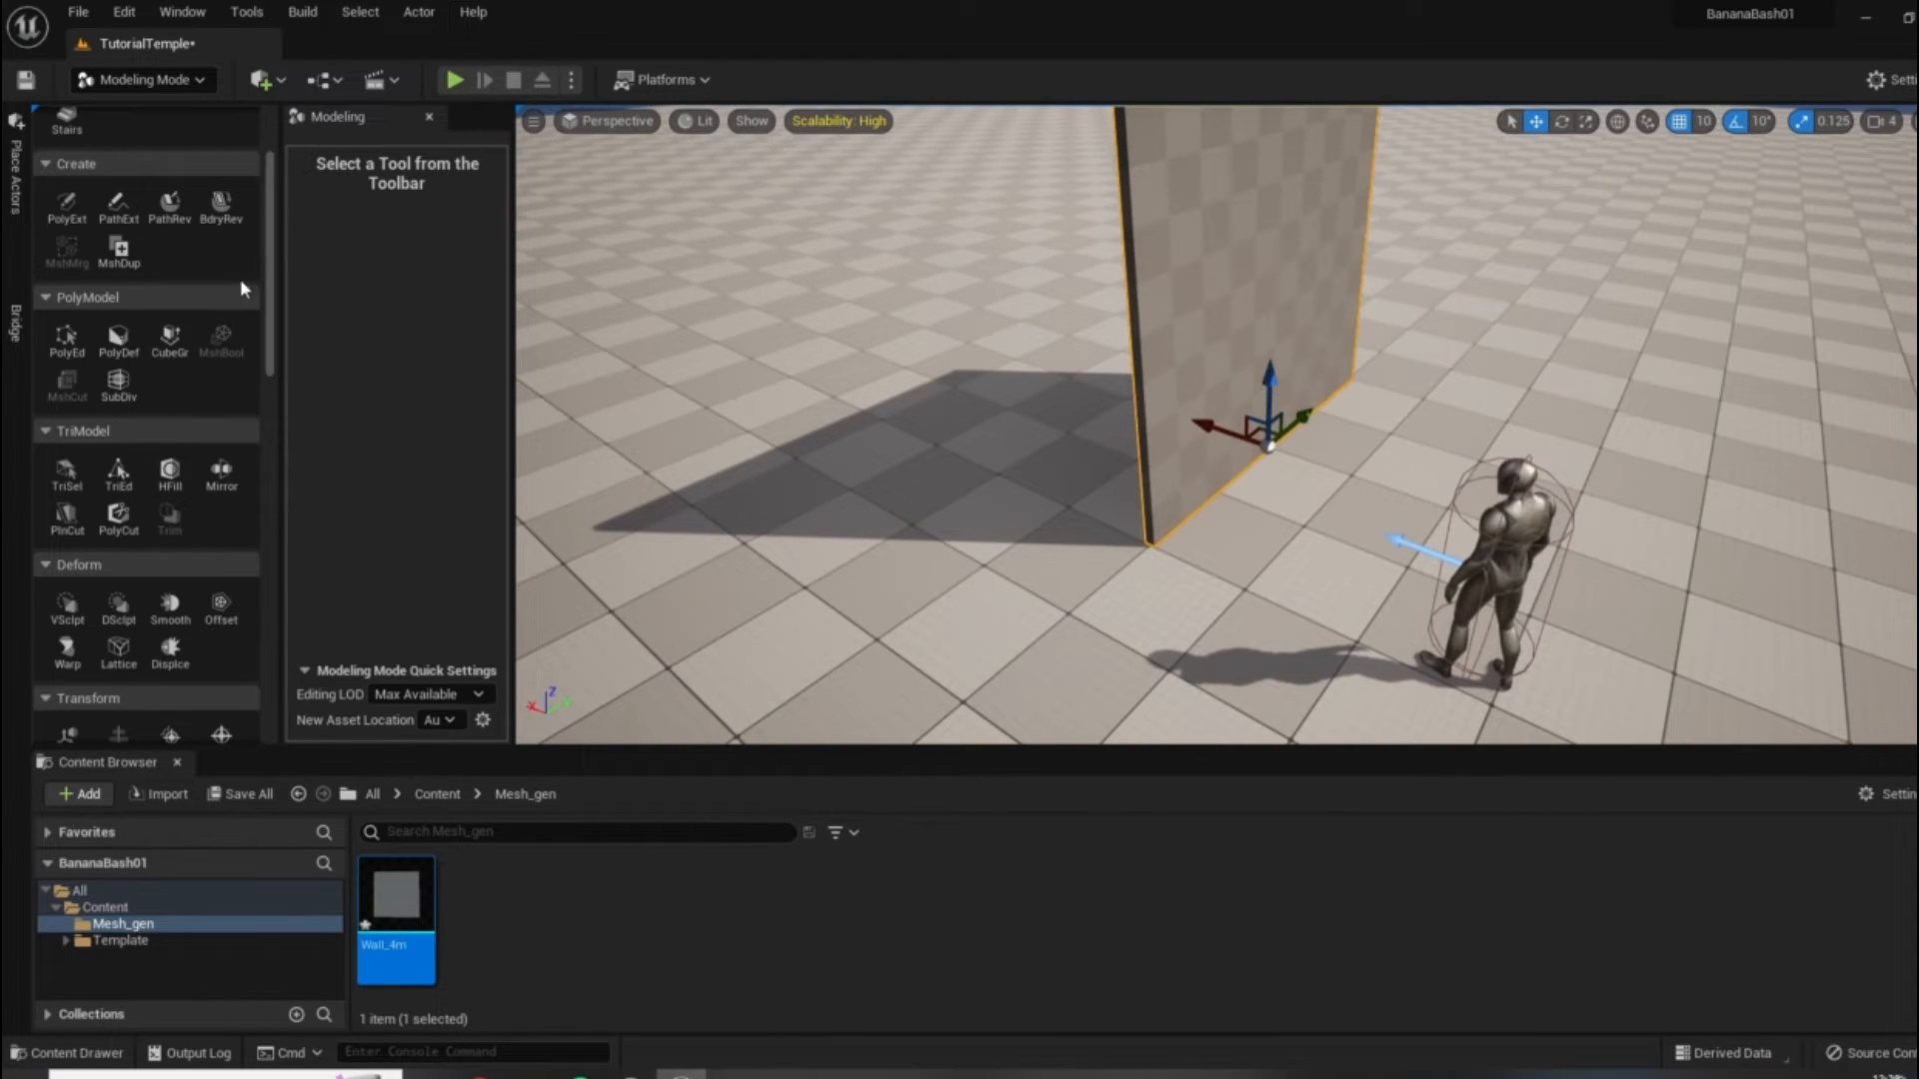
pyautogui.moveTo(271, 288); pyautogui.dragTo(284, 355)
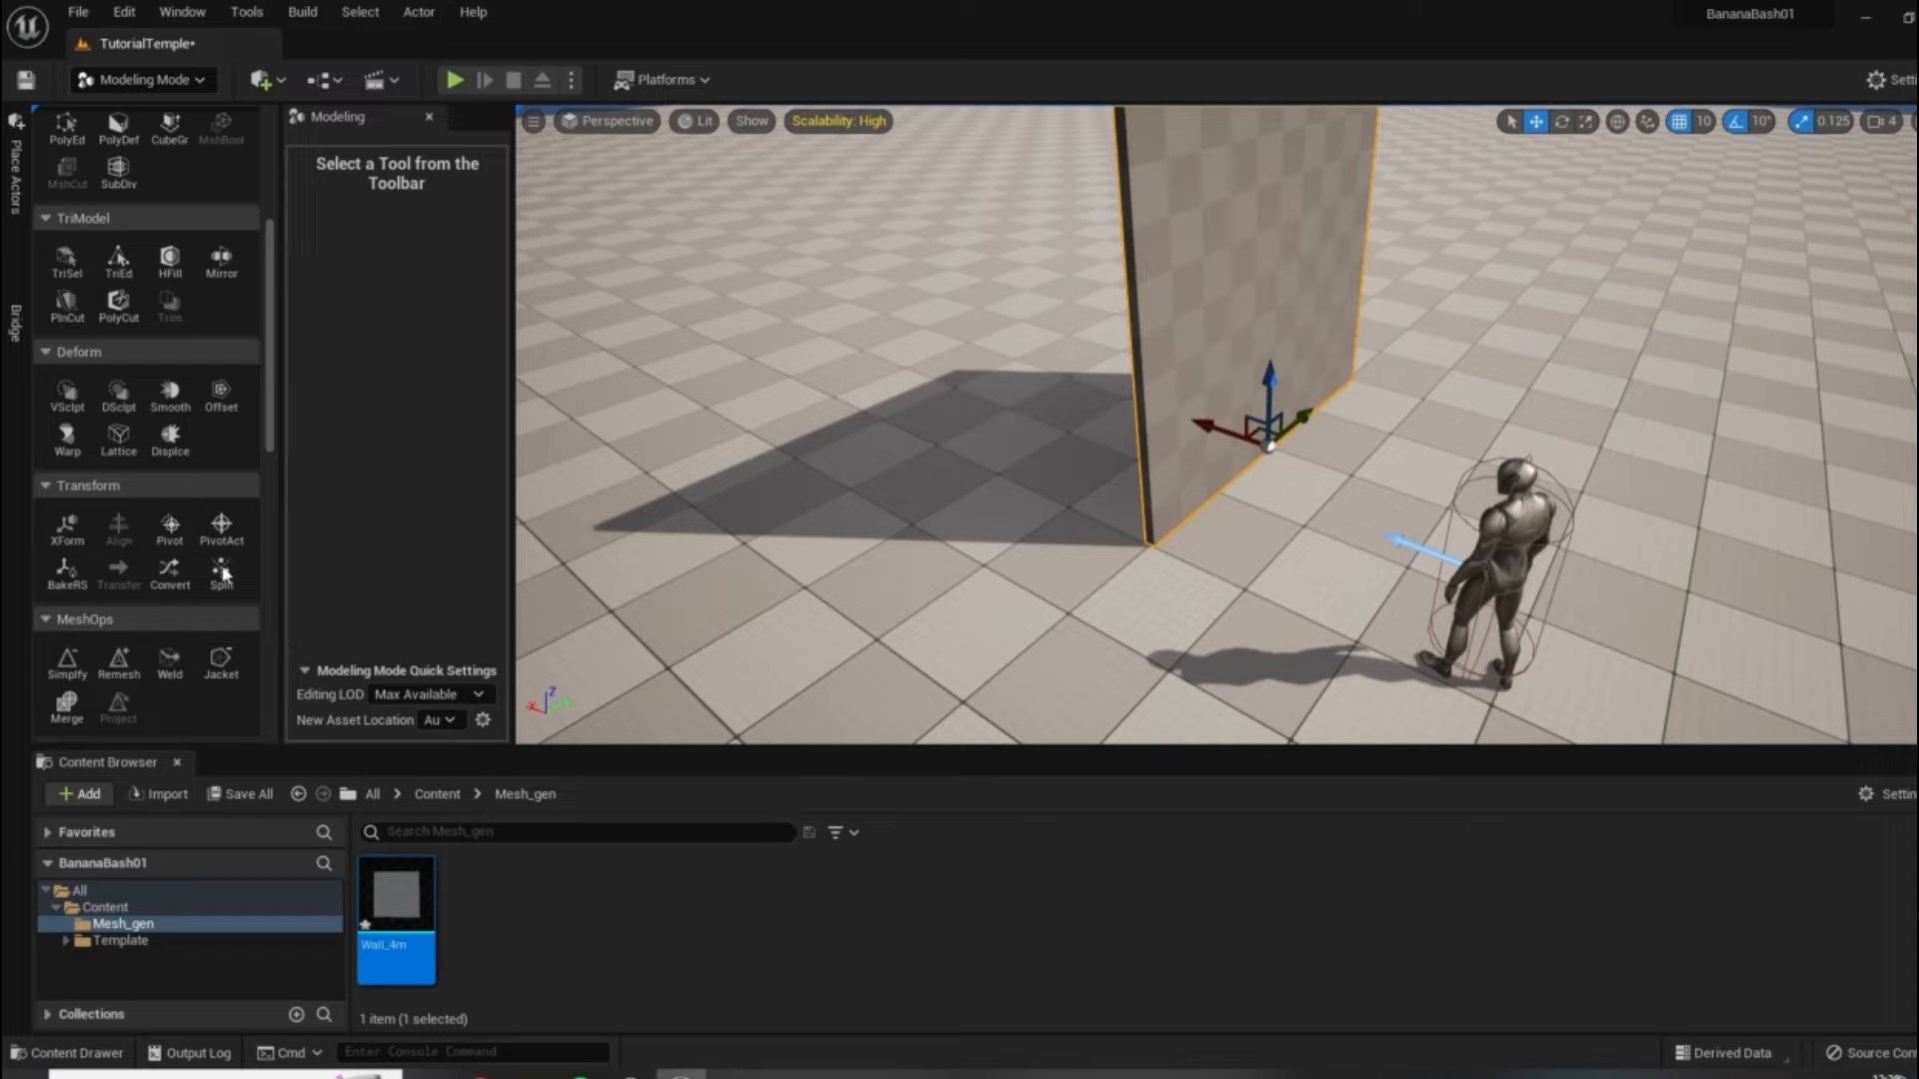
pyautogui.click(171, 530)
pyautogui.moveTo(1351, 398); pyautogui.dragTo(1122, 420, button='right')
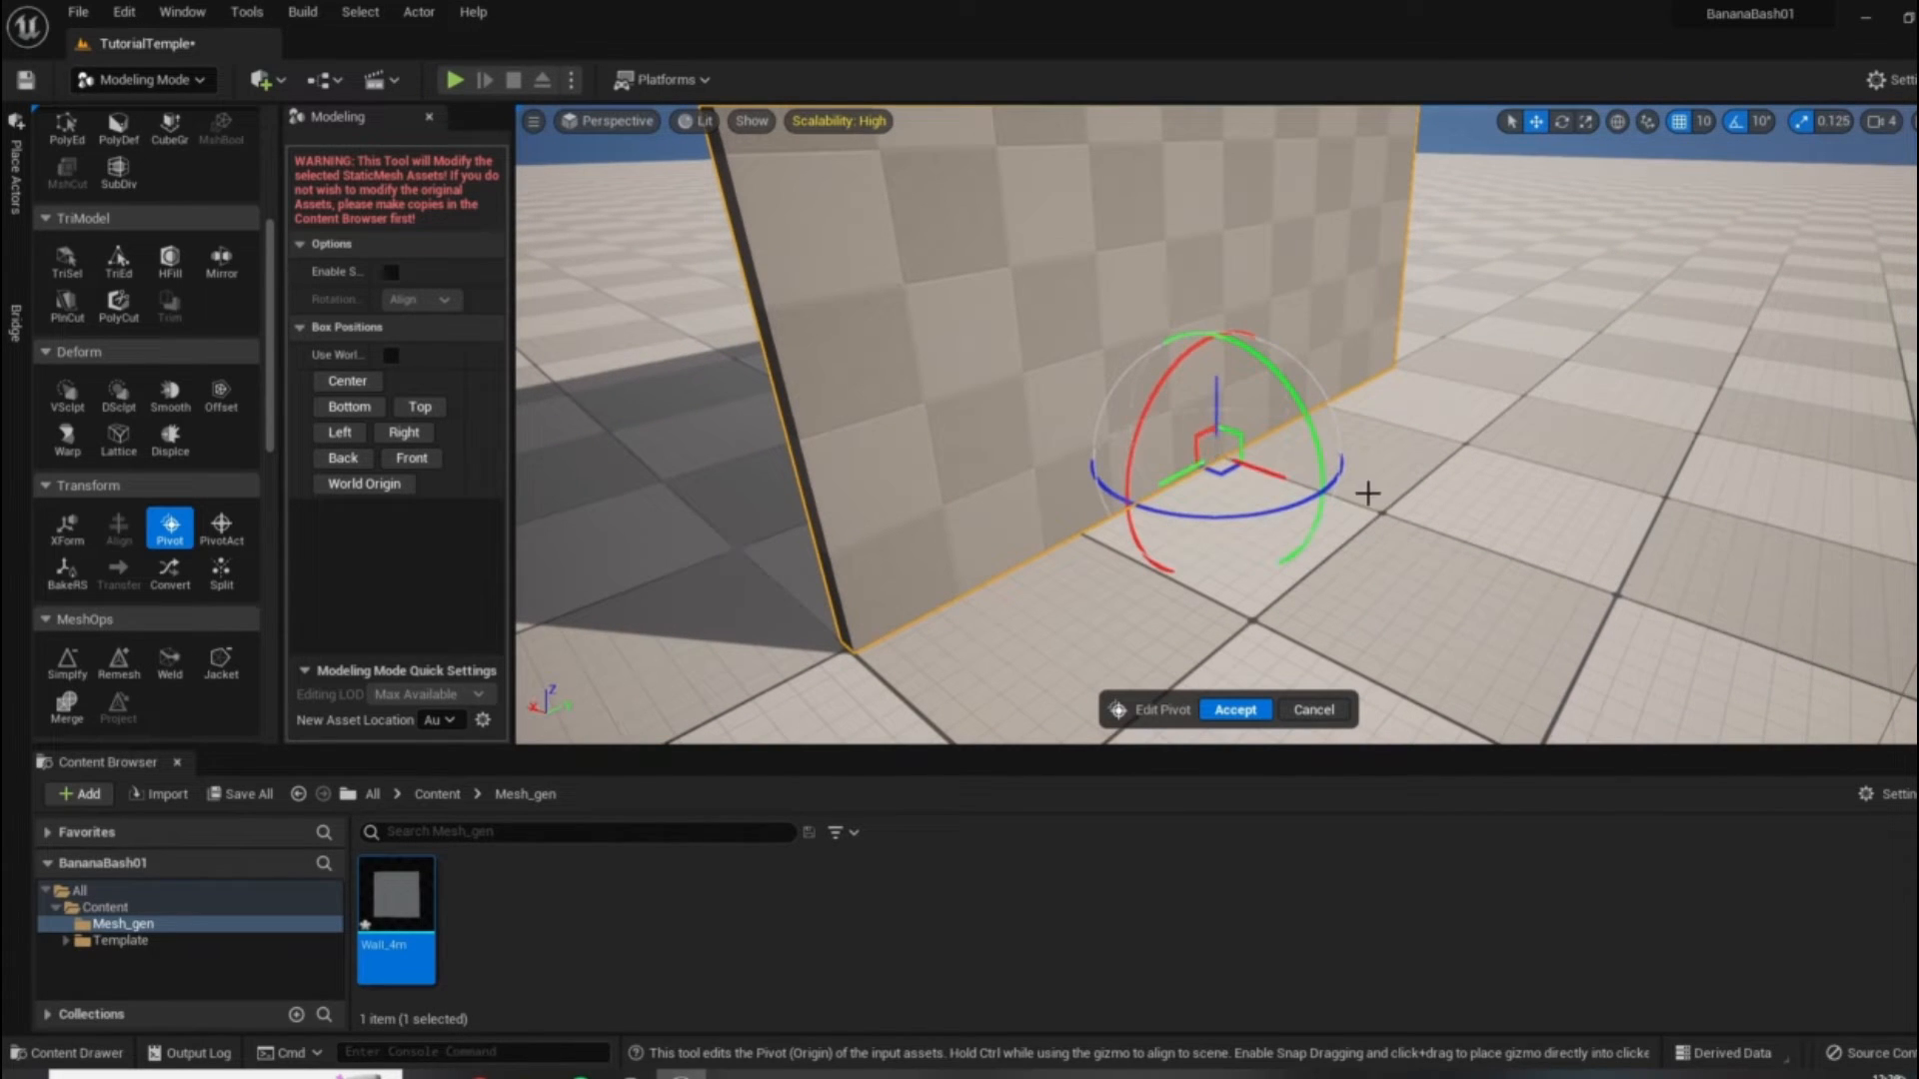
pyautogui.moveTo(1225, 405); pyautogui.dragTo(1000, 340)
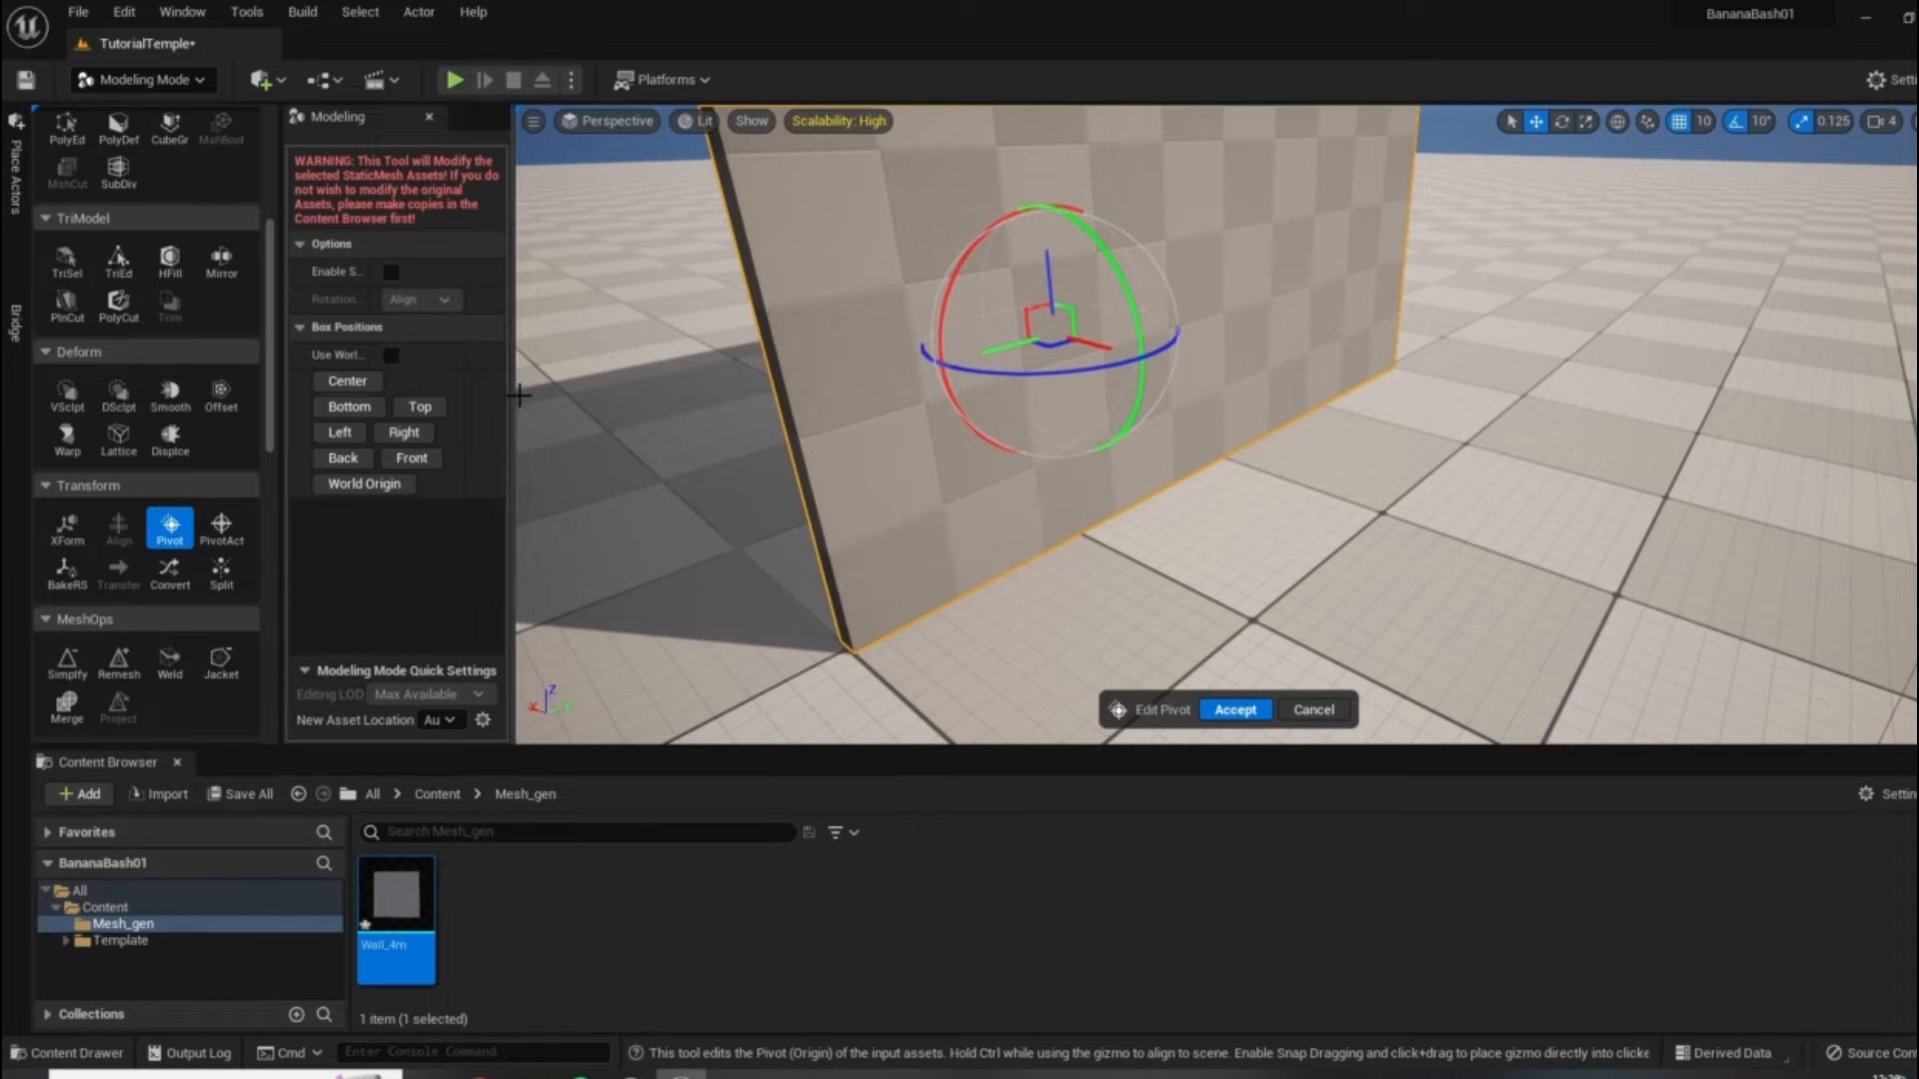
pyautogui.scroll(-2, 1199, 579)
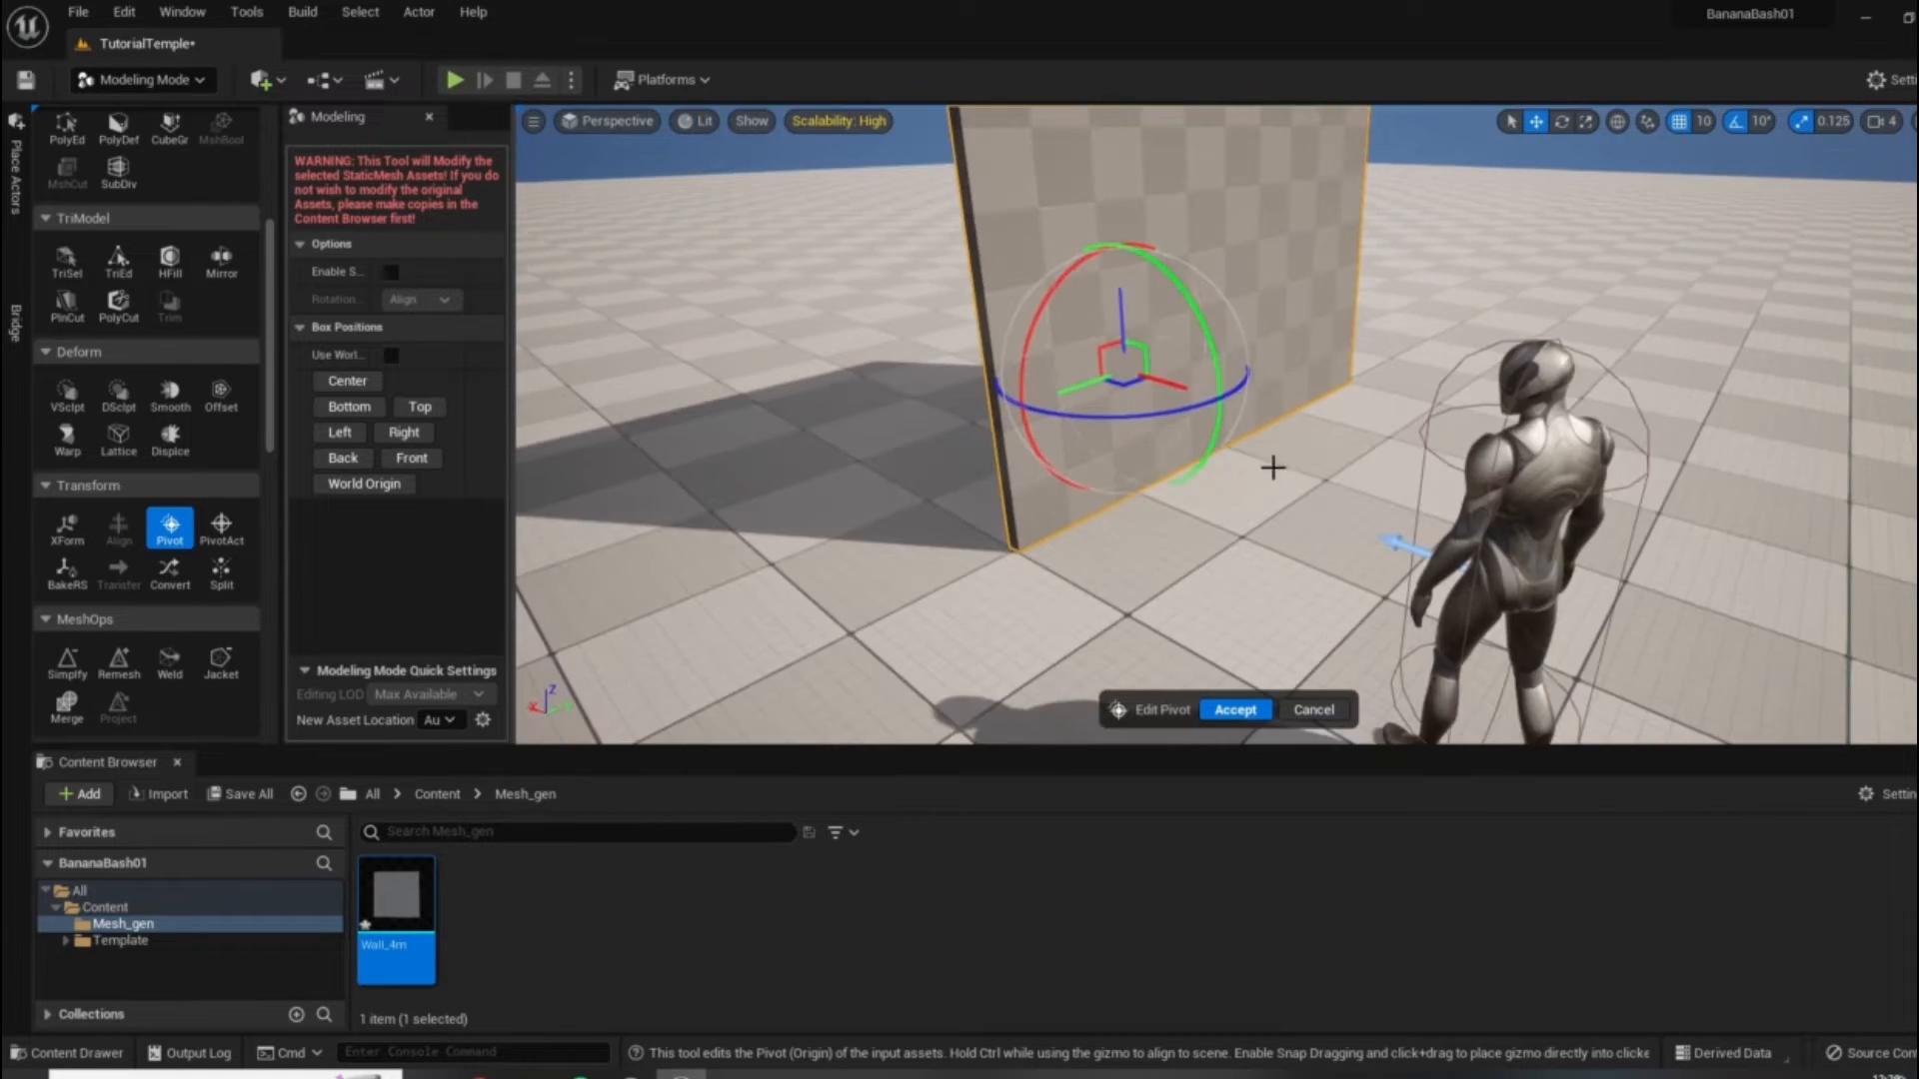
pyautogui.scroll(-2, 1239, 455)
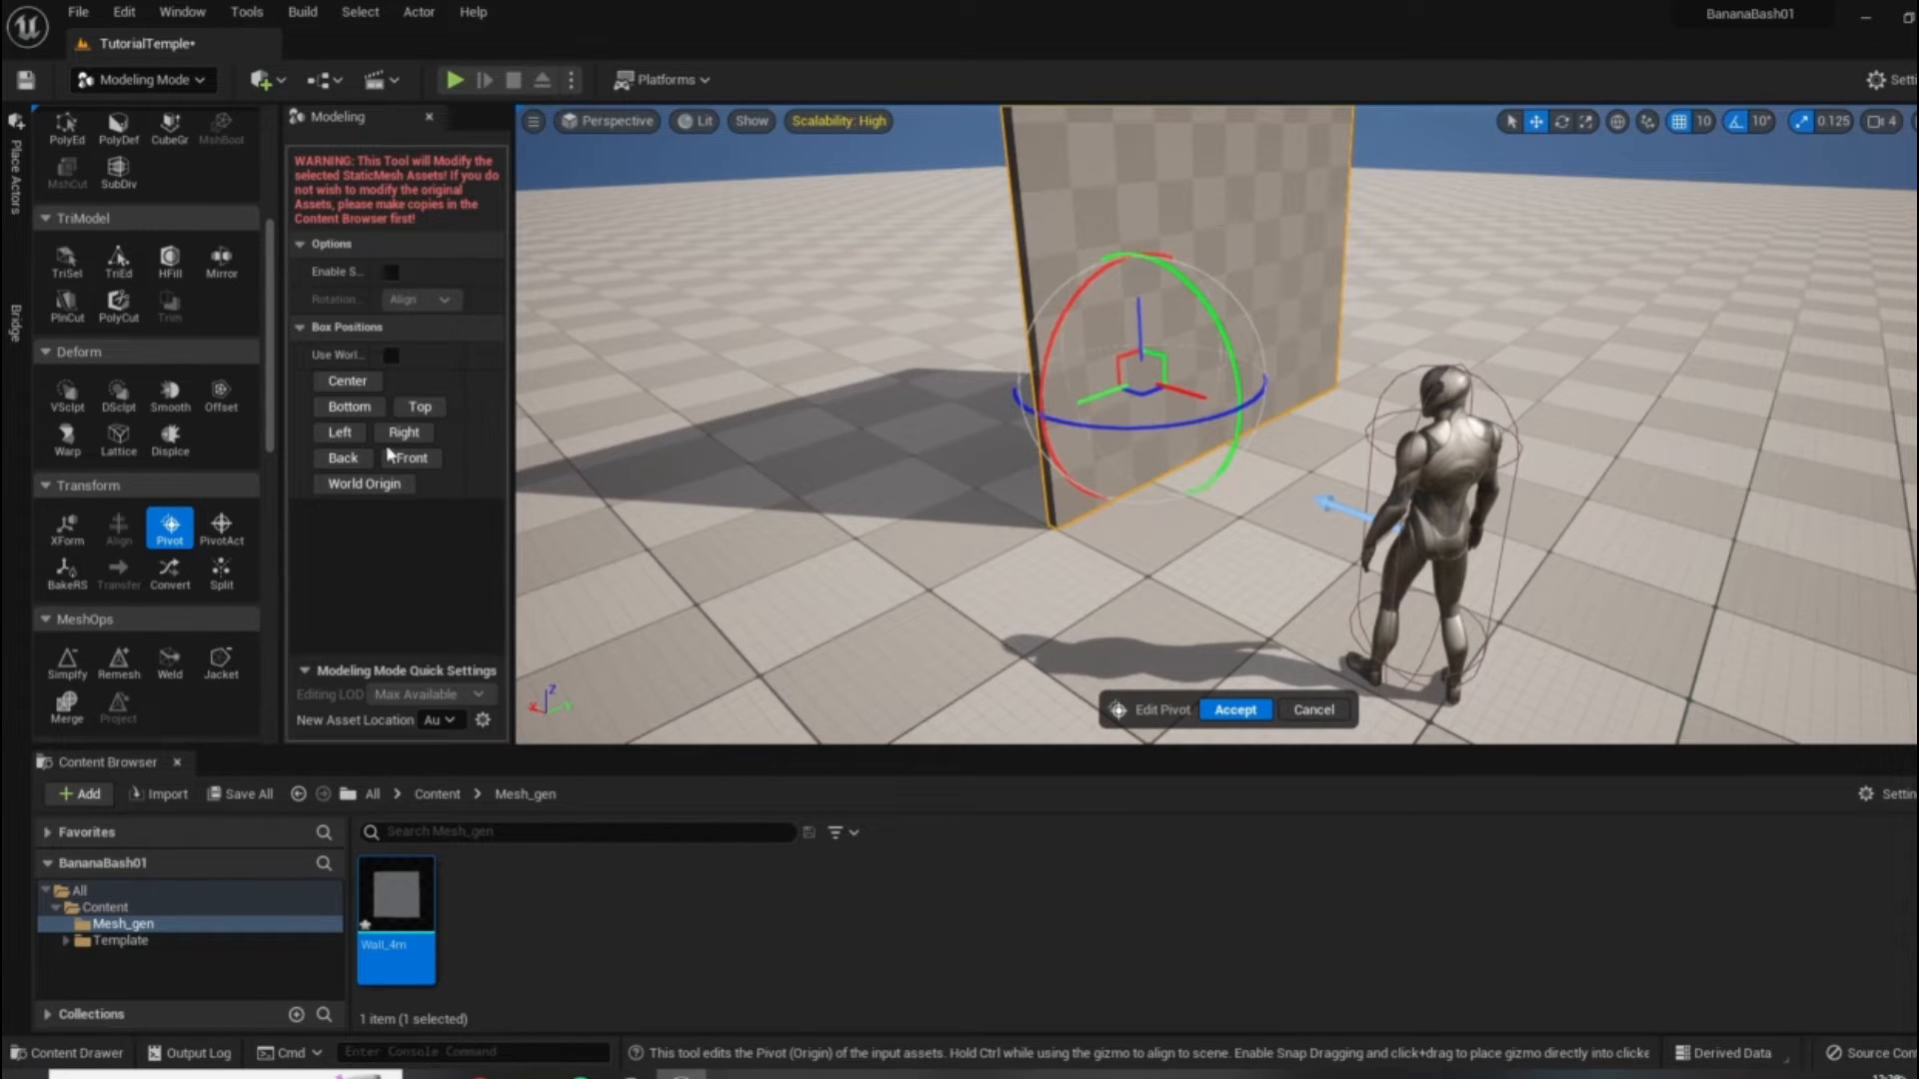
pyautogui.click(347, 382)
# Examine the wall's thin side and its lower corner against the floor grid lines to judge where the pivot belongs.
pyautogui.moveTo(1167, 496); pyautogui.dragTo(1244, 528, button='right')
pyautogui.press('w')
pyautogui.press('d')
pyautogui.press('s')
pyautogui.press('a')
pyautogui.press('w')
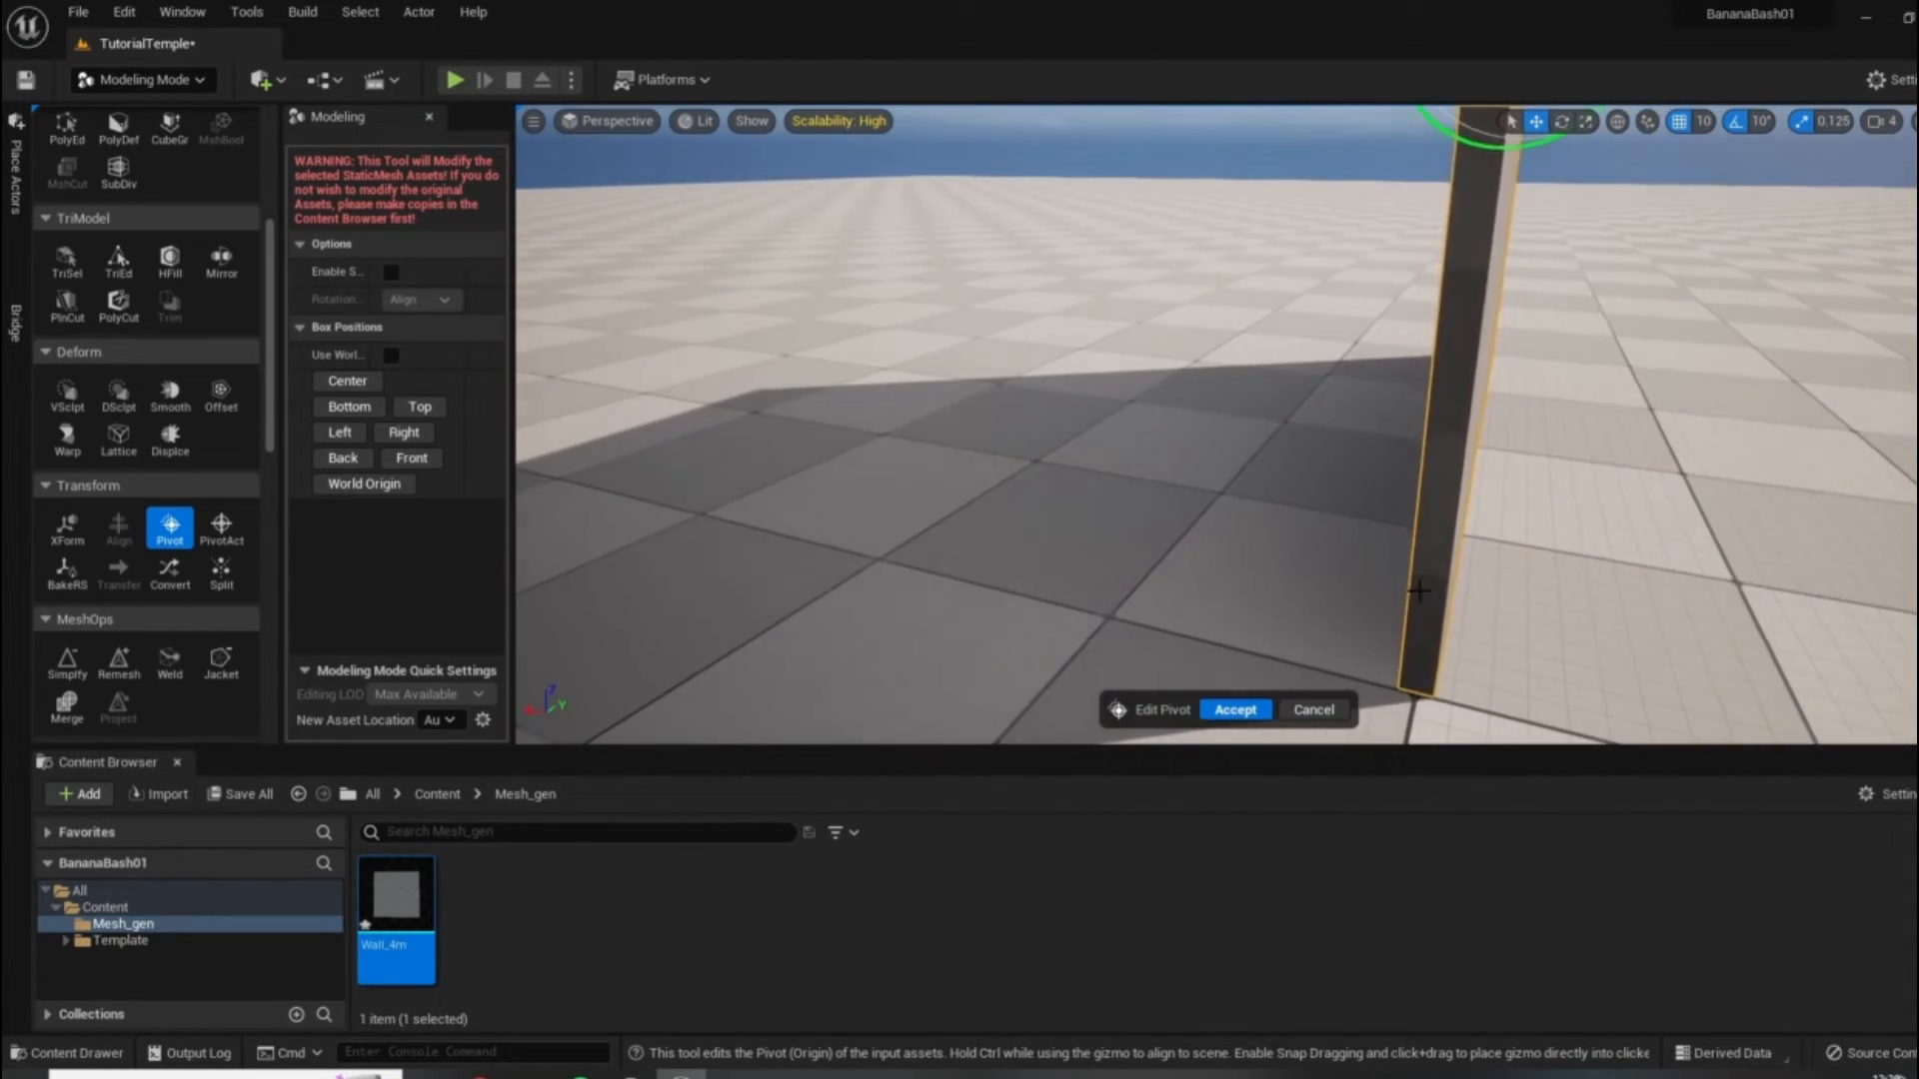
pyautogui.scroll(-2, 1422, 586)
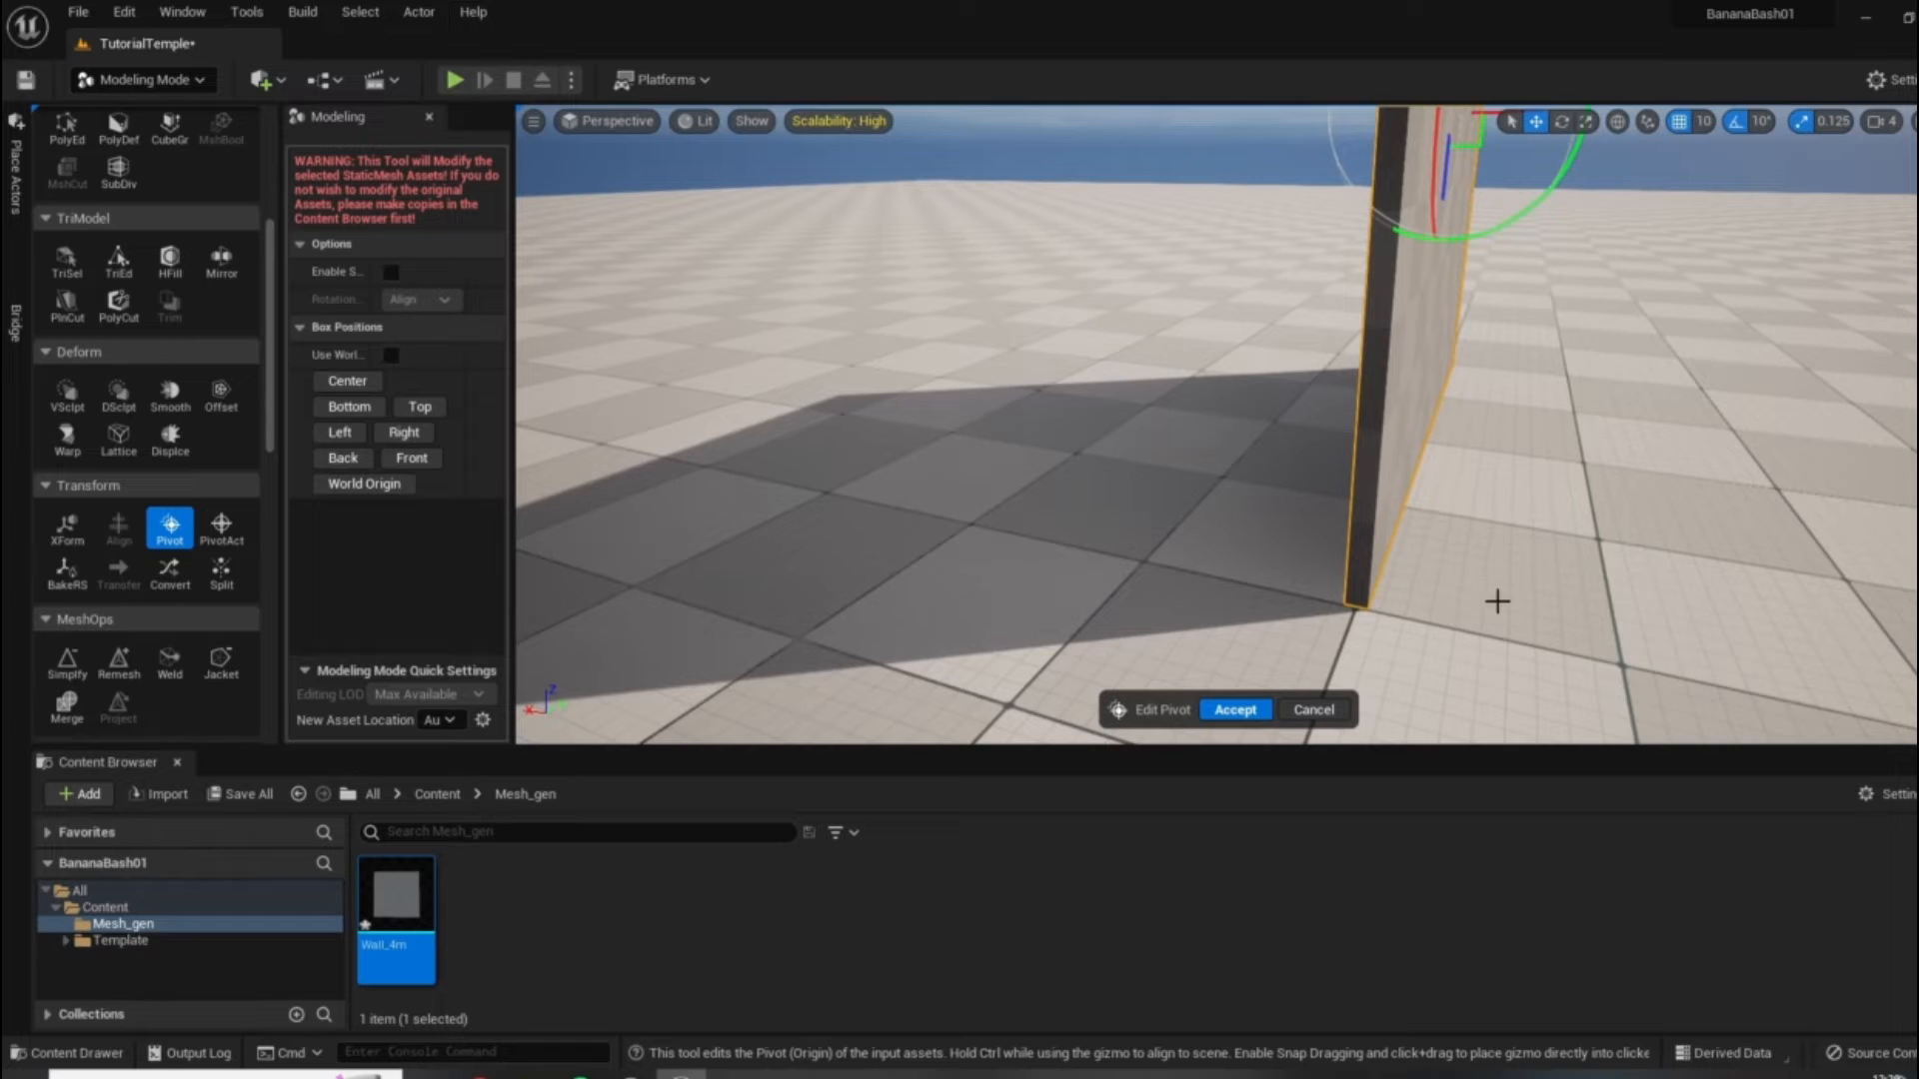
pyautogui.moveTo(1551, 558); pyautogui.dragTo(1608, 718, button='right')
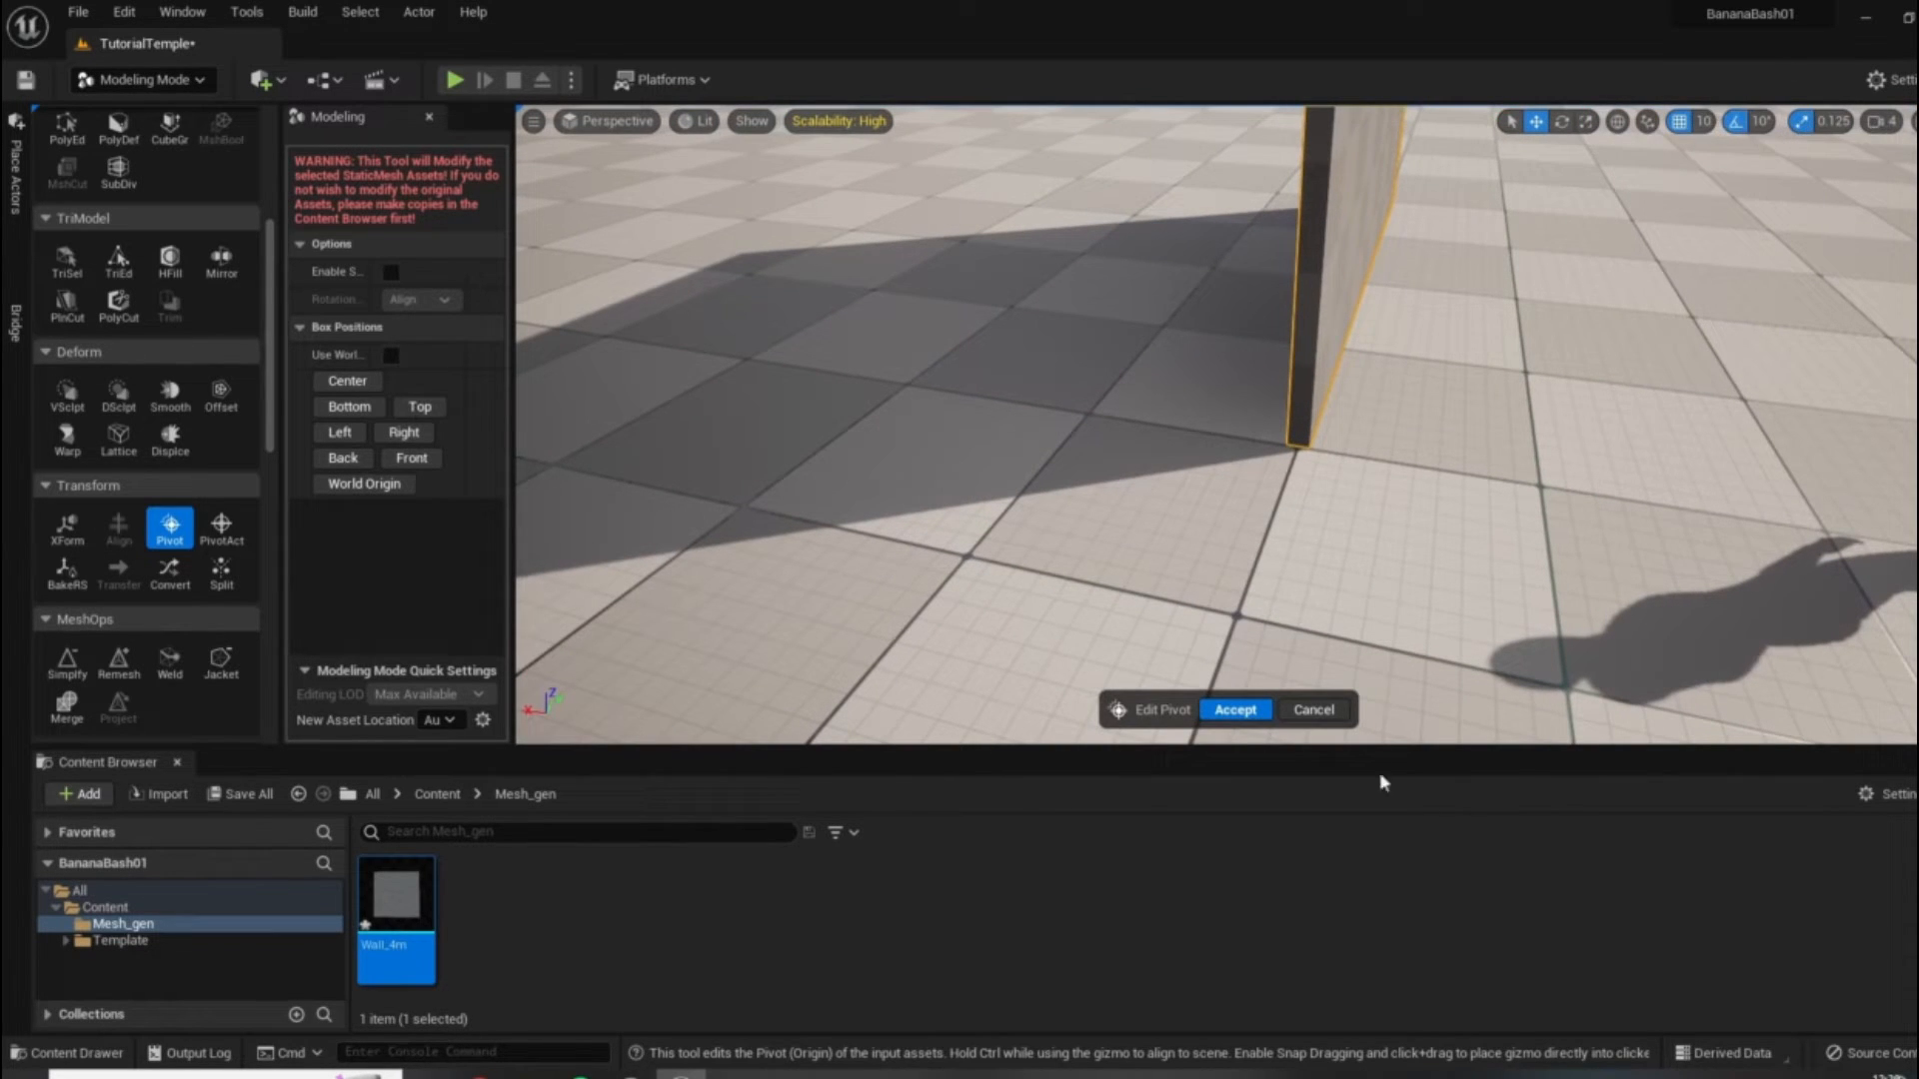
pyautogui.moveTo(1303, 575); pyautogui.dragTo(1332, 634, button='right')
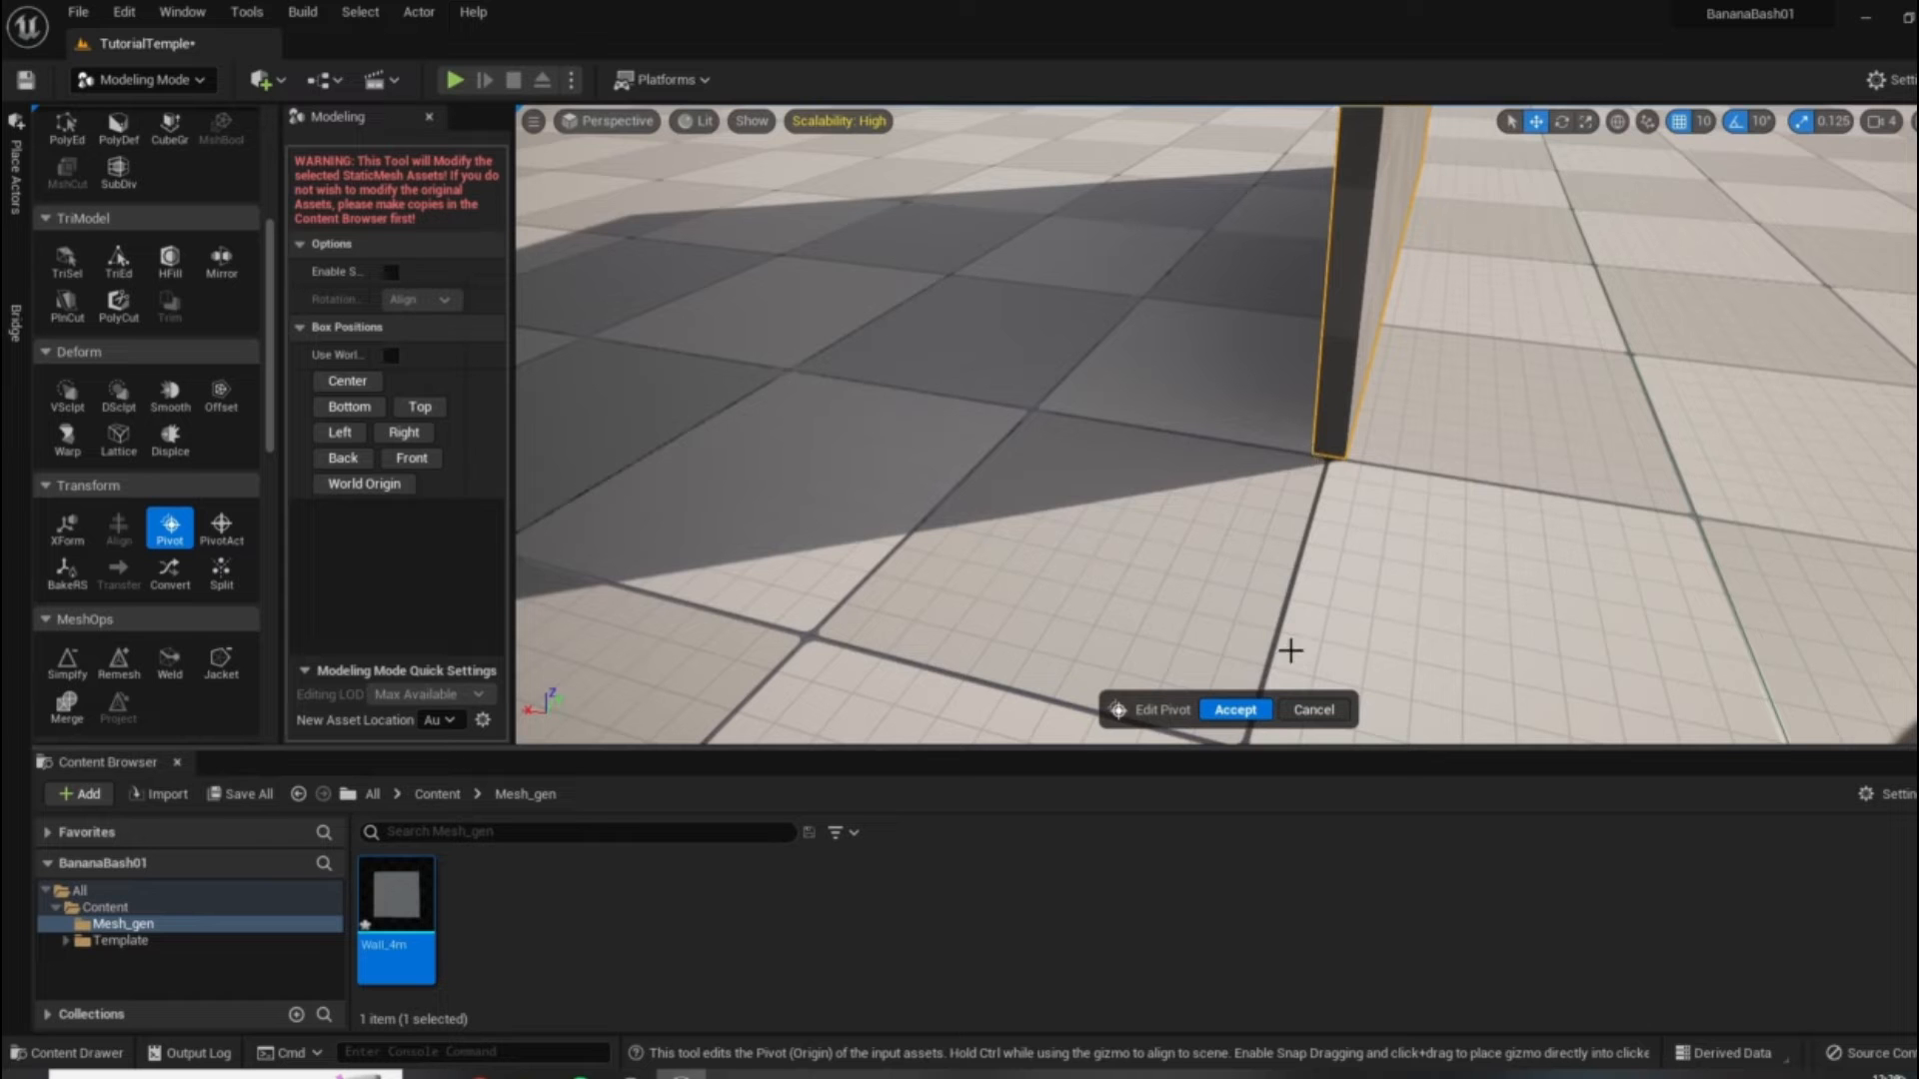
pyautogui.moveTo(1517, 485); pyautogui.dragTo(1506, 275, button='right')
pyautogui.moveTo(1467, 423); pyautogui.dragTo(1708, 219, button='right')
pyautogui.scroll(-3, 1344, 441)
pyautogui.moveTo(1343, 441); pyautogui.dragTo(1284, 631, button='right')
pyautogui.scroll(-3, 1250, 497)
pyautogui.scroll(1, 1250, 496)
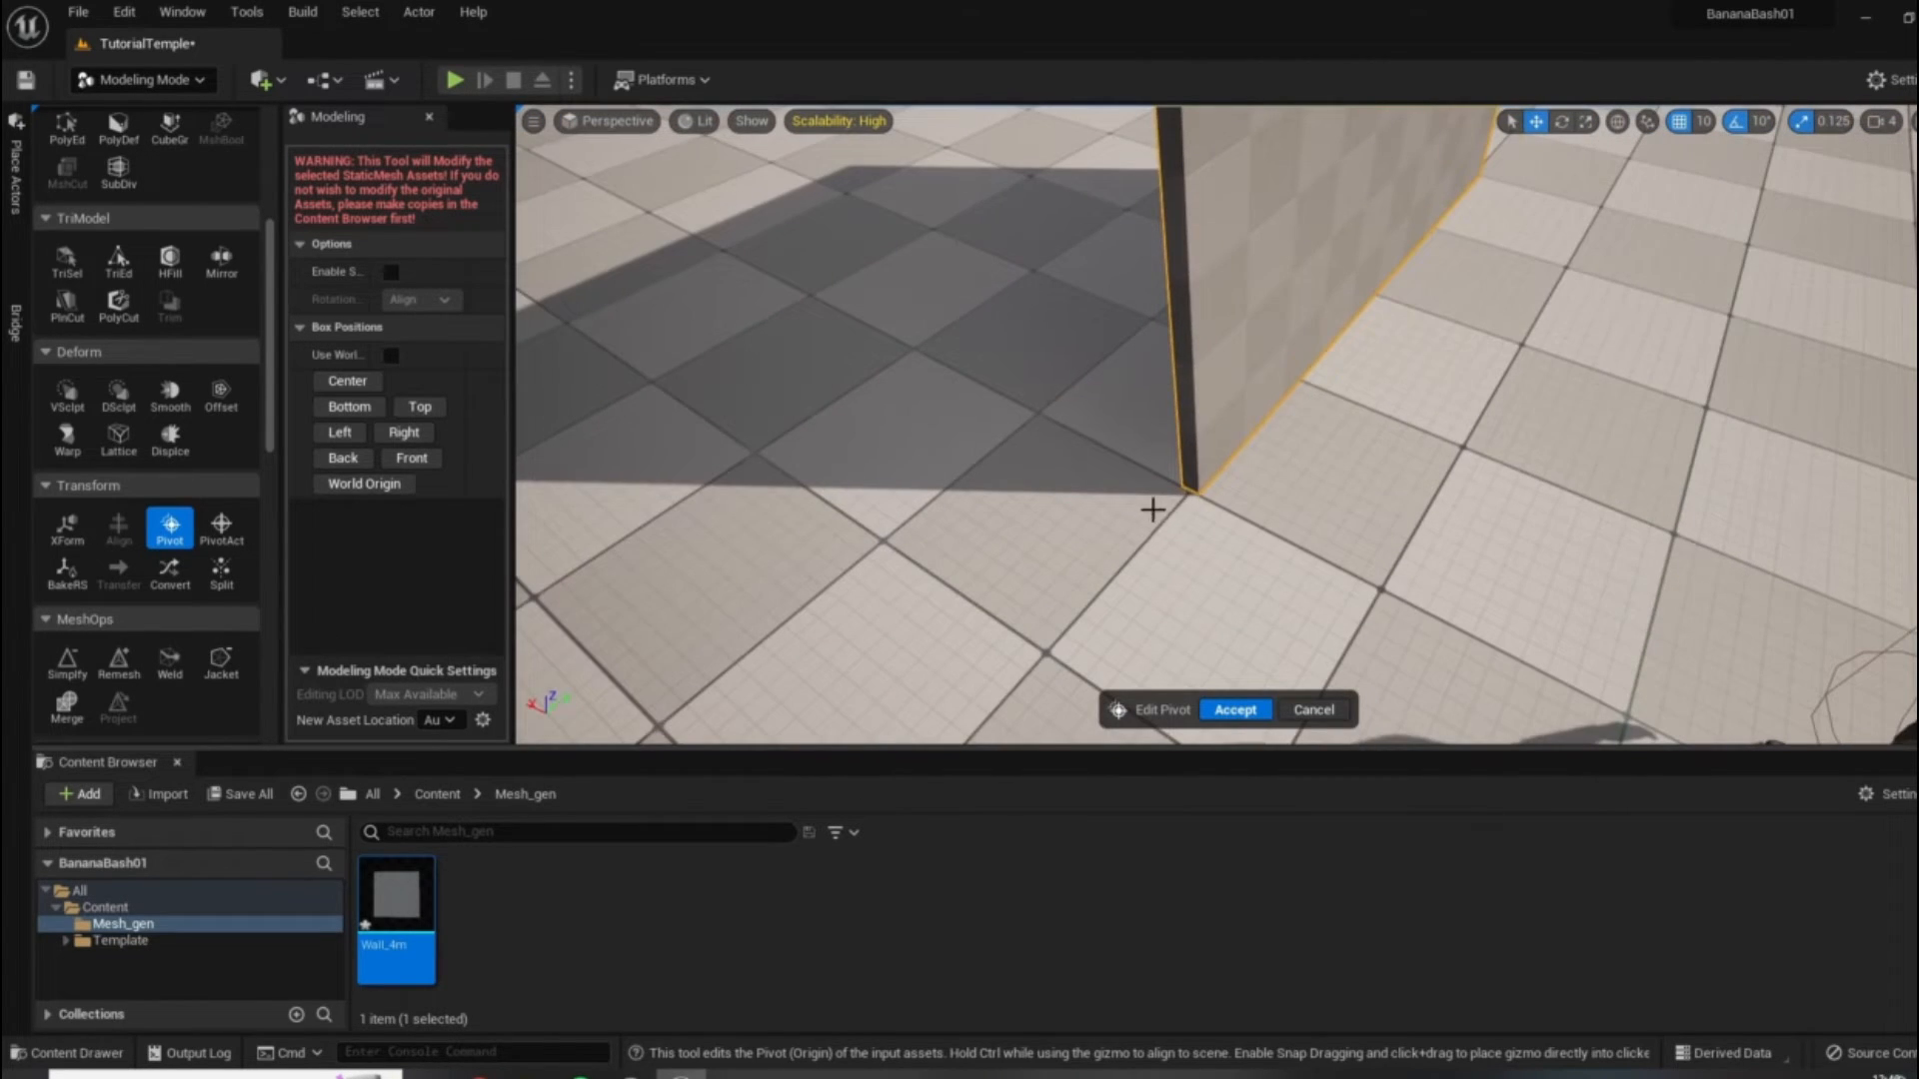
pyautogui.scroll(3, 1190, 526)
pyautogui.scroll(-3, 1190, 527)
pyautogui.moveTo(1192, 528); pyautogui.dragTo(1199, 458, button='right')
pyautogui.moveTo(1433, 476); pyautogui.dragTo(1439, 439, button='right')
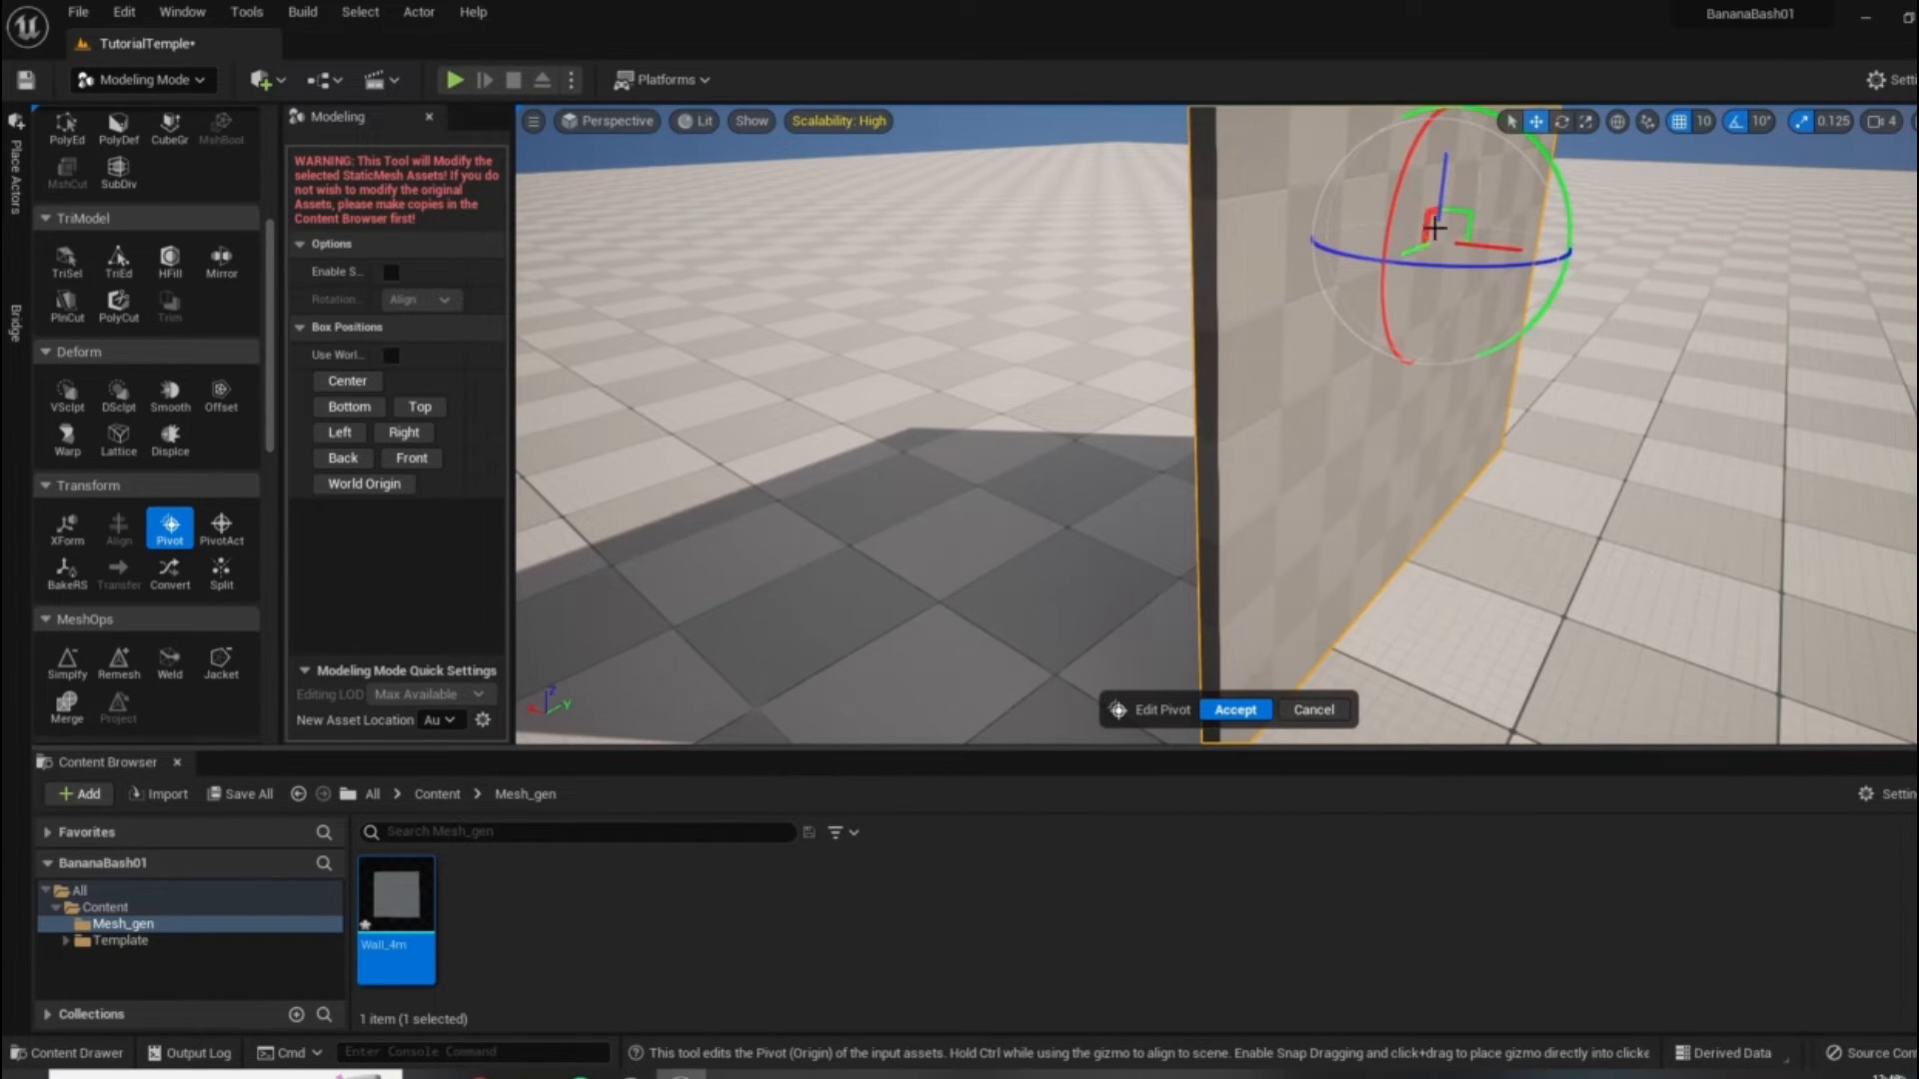
pyautogui.moveTo(1263, 510); pyautogui.dragTo(1319, 497, button='right')
pyautogui.scroll(5, 1319, 497)
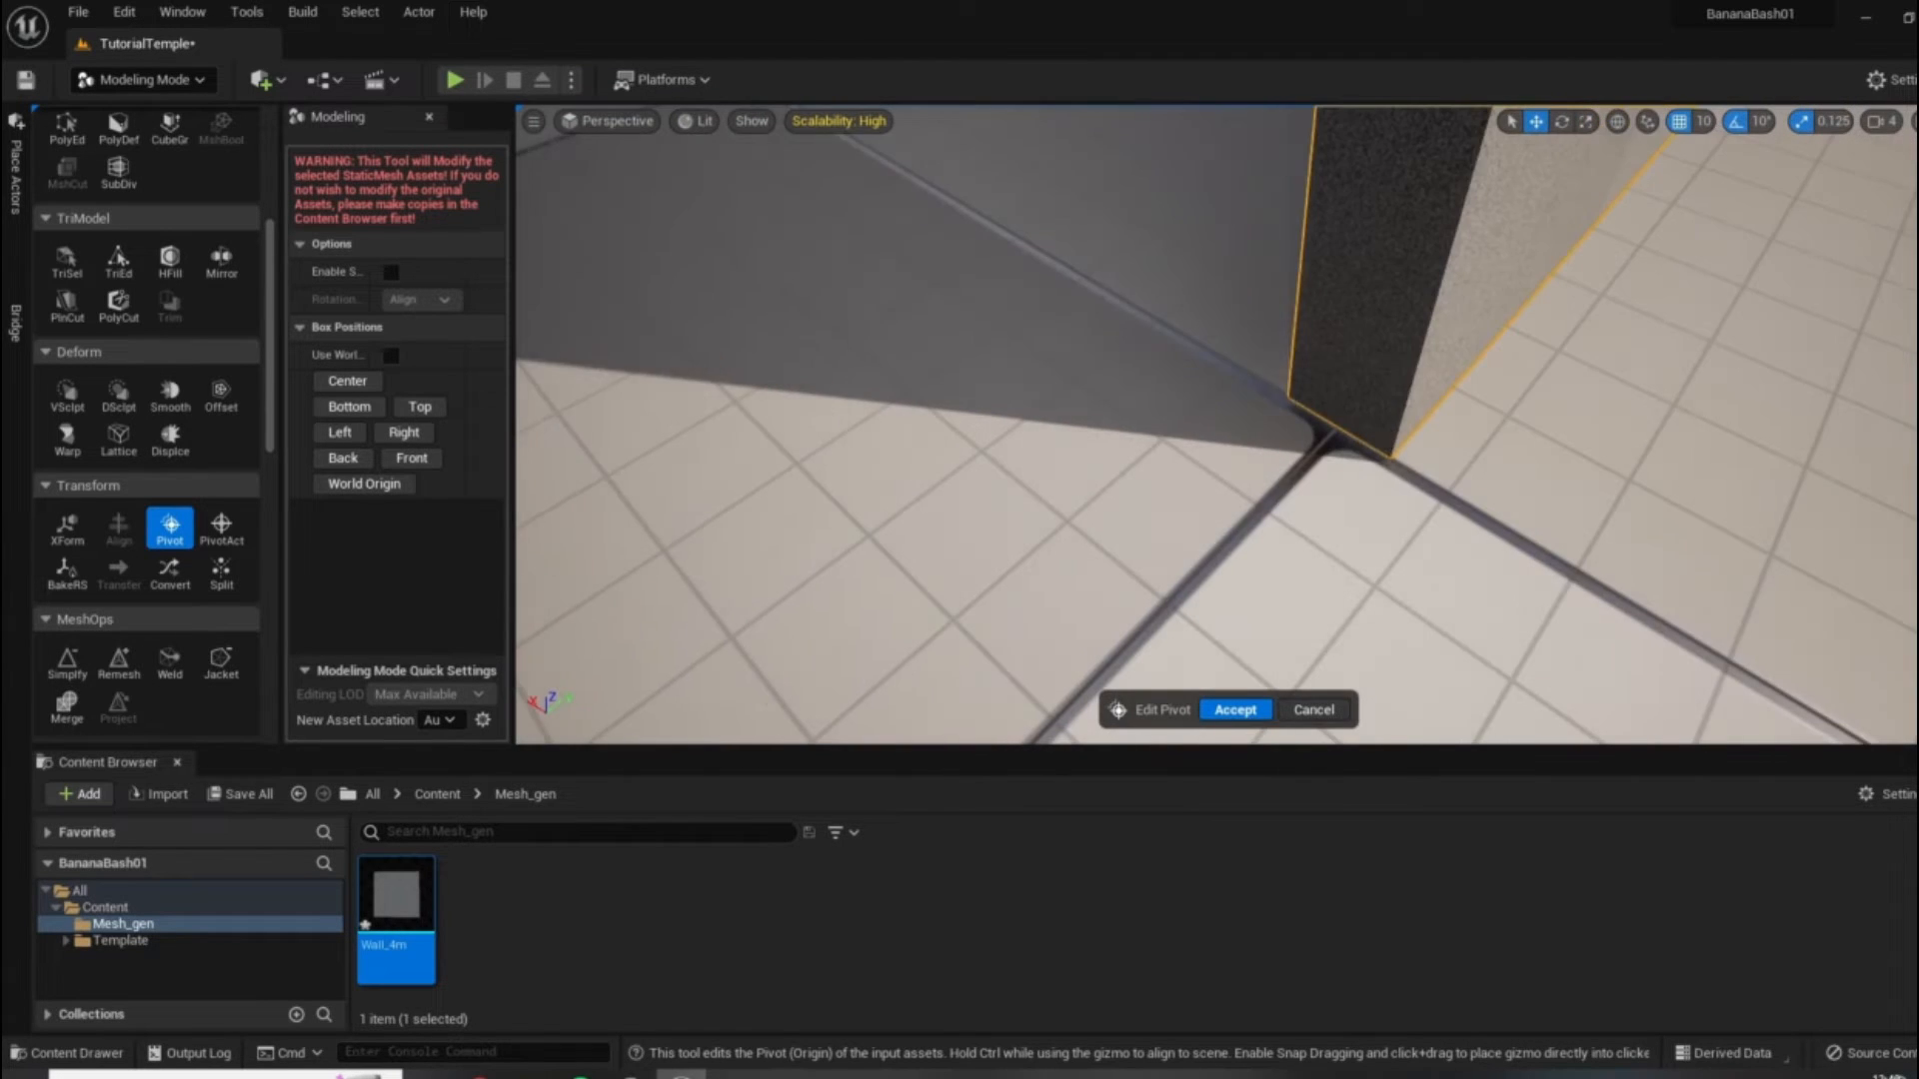
pyautogui.moveTo(1201, 395); pyautogui.dragTo(1225, 408, button='right')
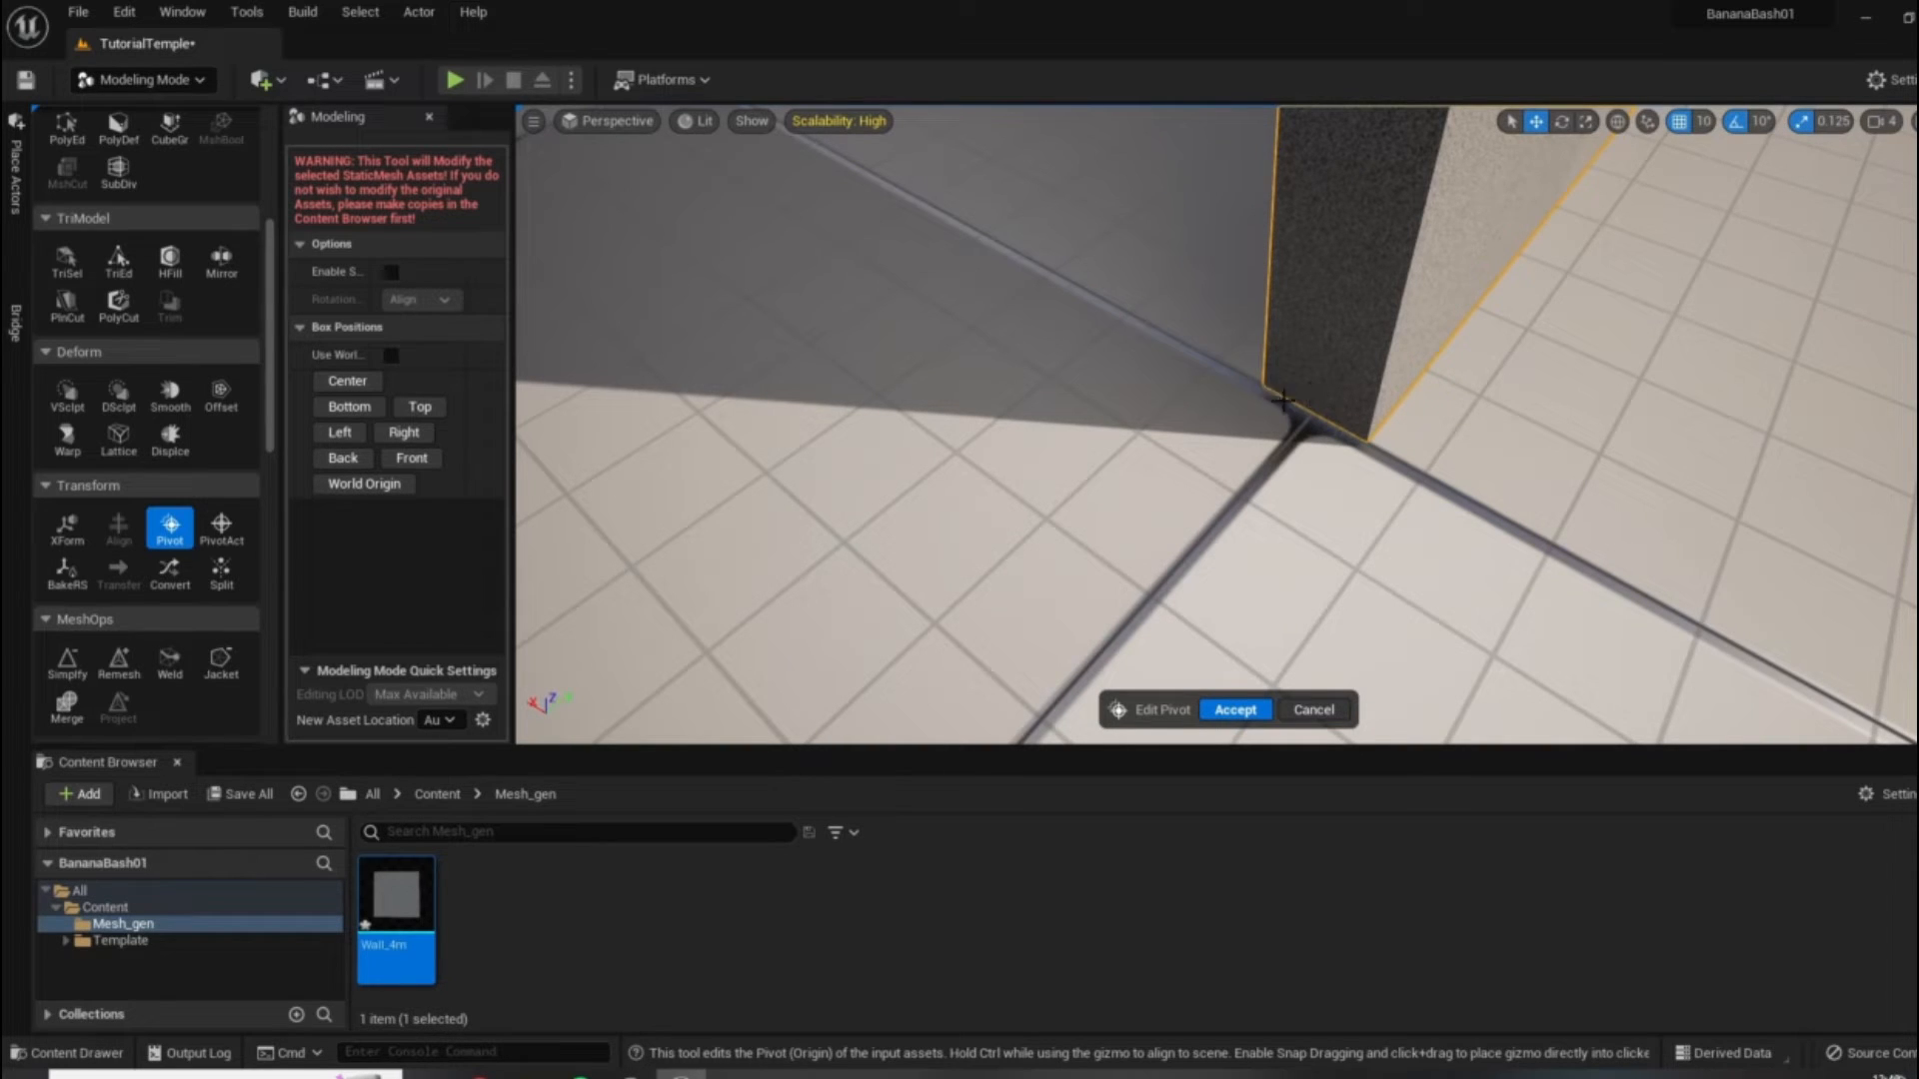
pyautogui.scroll(-5, 1340, 431)
pyautogui.moveTo(1494, 430); pyautogui.dragTo(1119, 604, button='right')
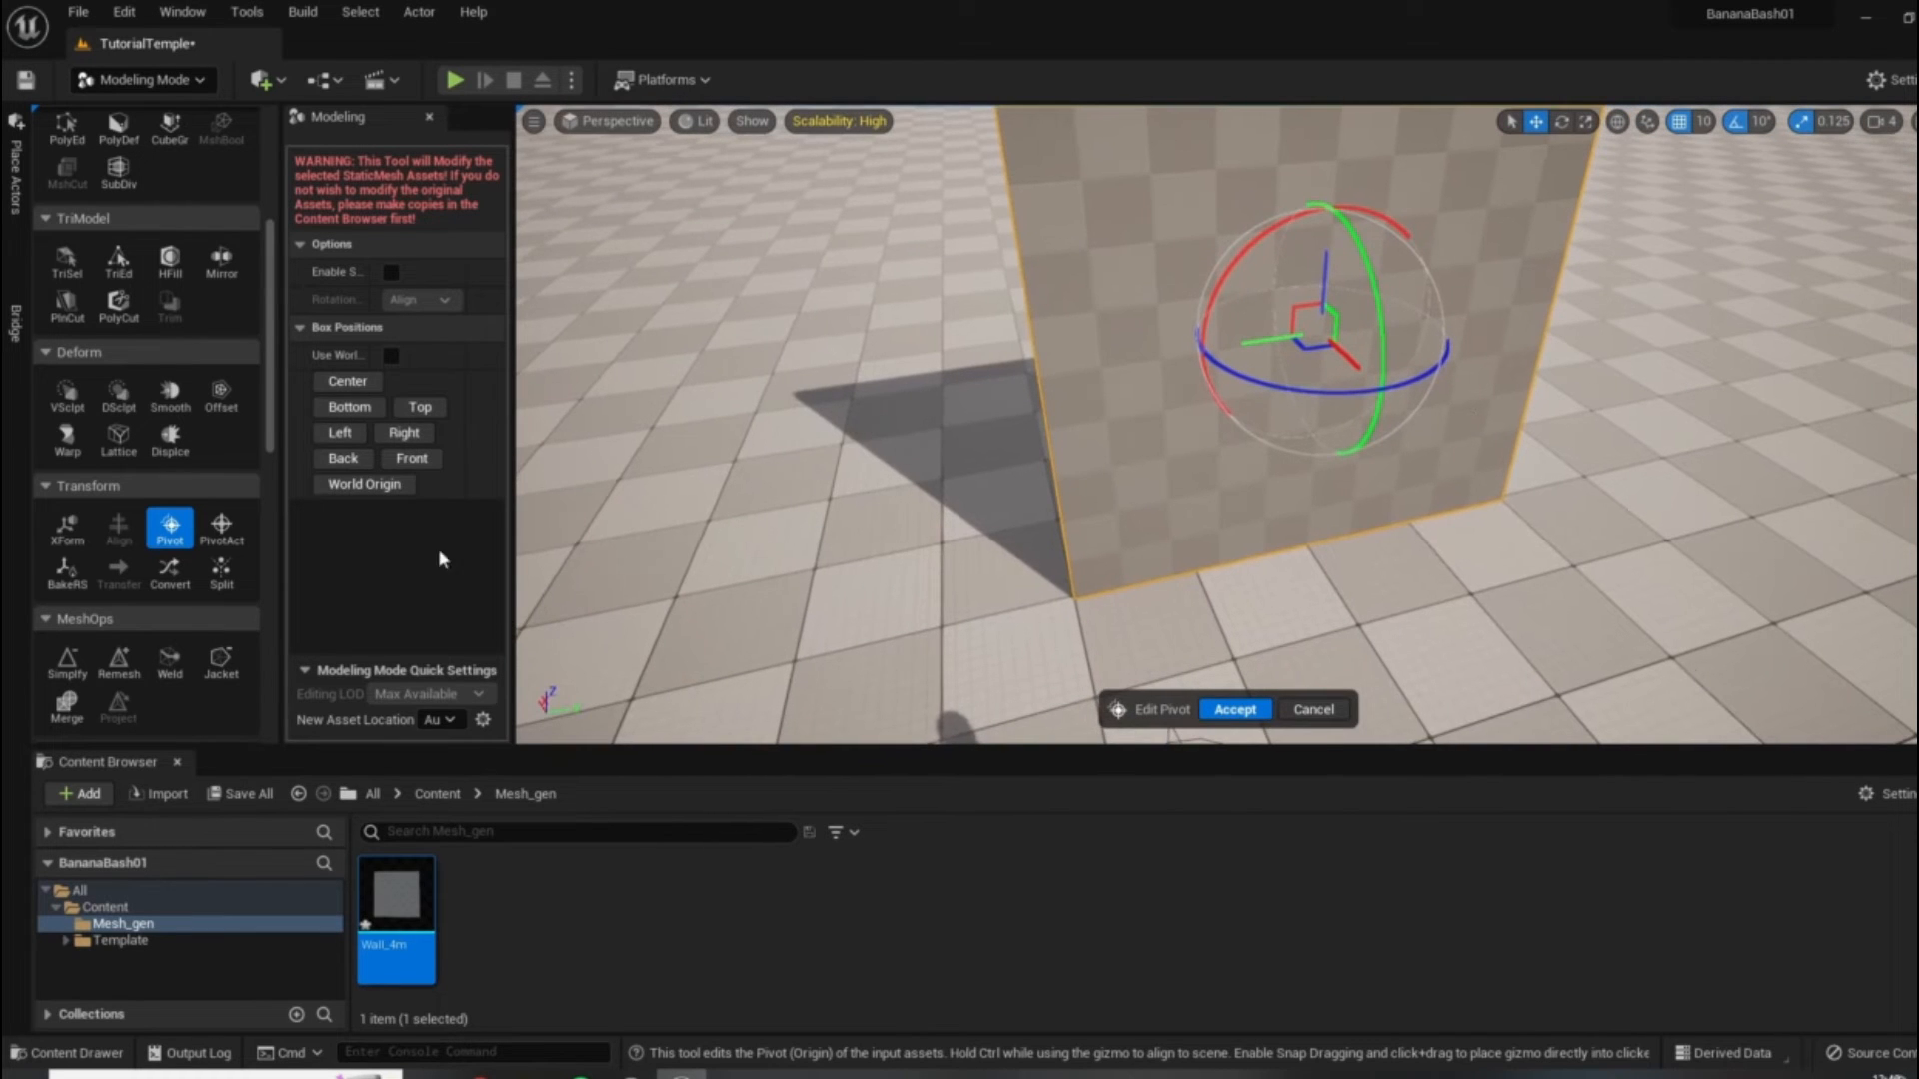
# Try the Right box position for the pivot, and place it on the center of the wall's back face with Back.
pyautogui.click(404, 434)
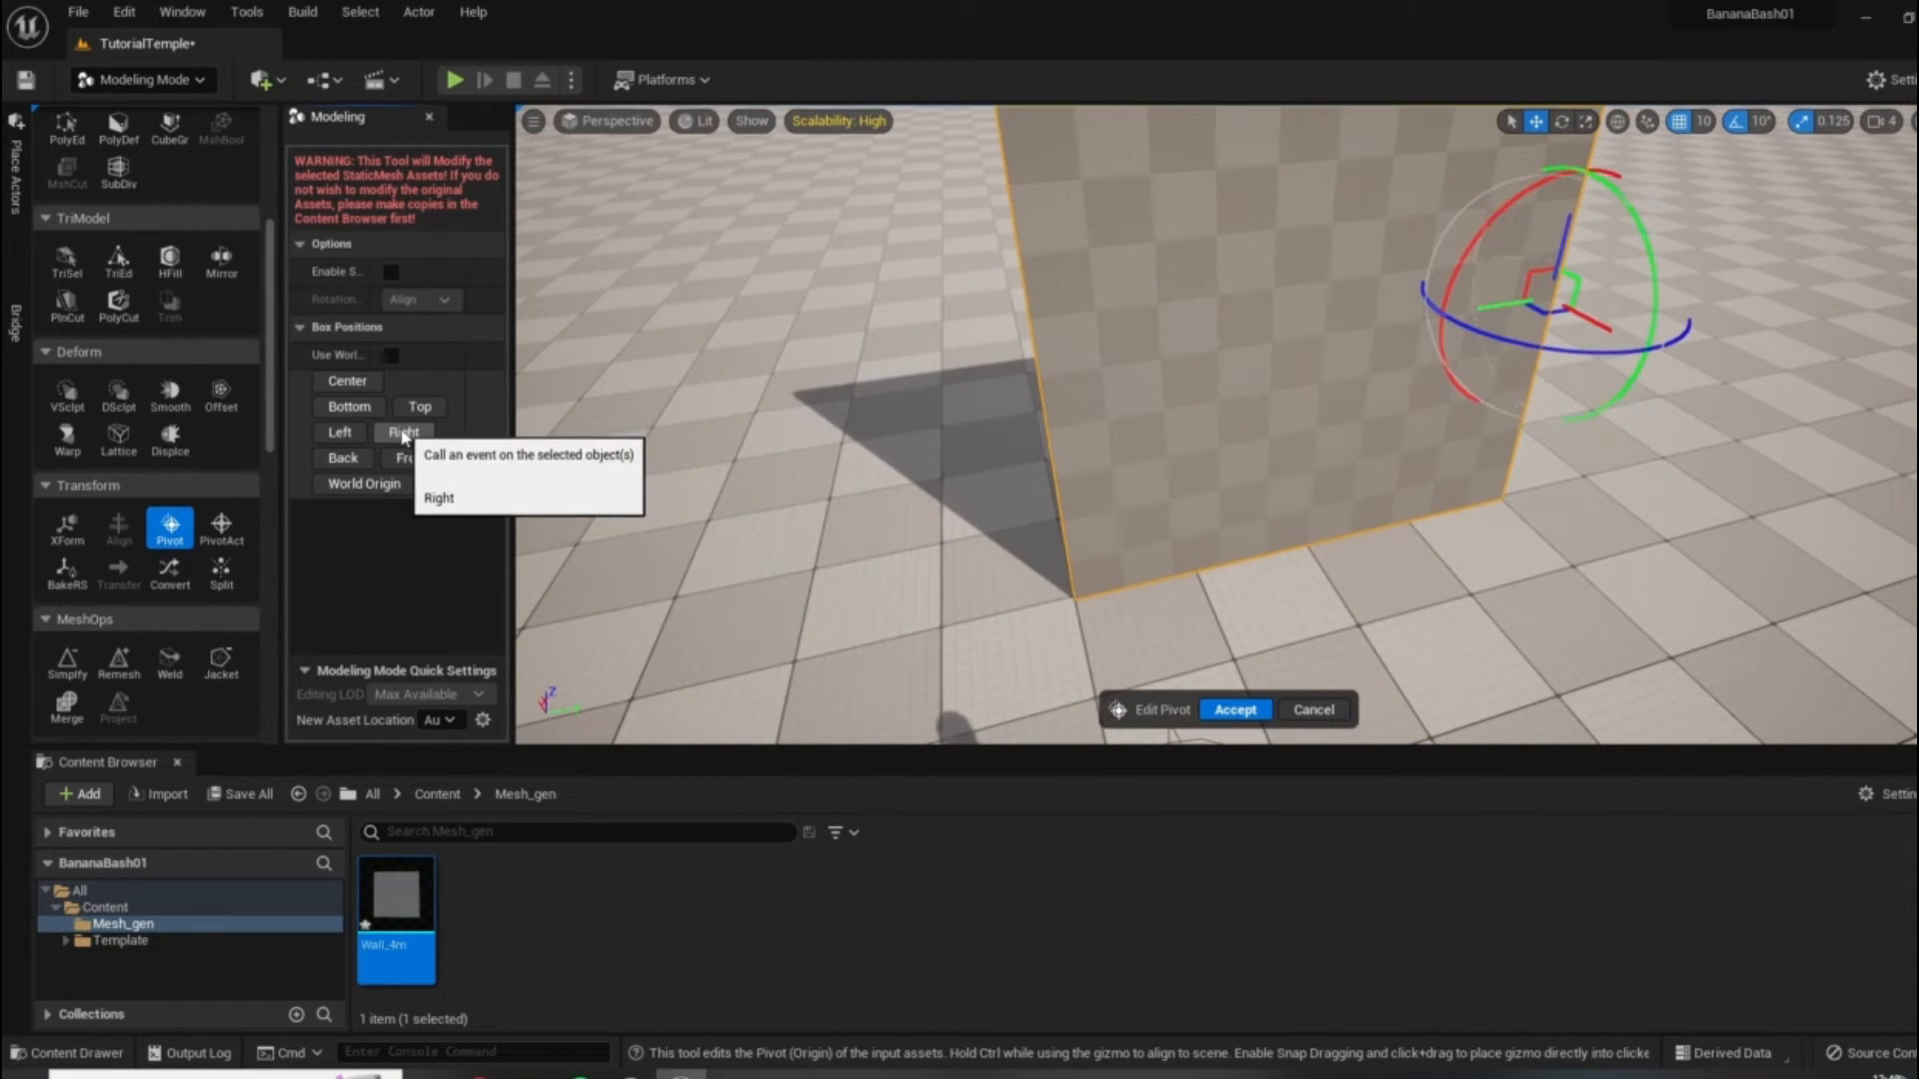
pyautogui.click(344, 458)
pyautogui.moveTo(1271, 407); pyautogui.dragTo(1599, 340, button='right')
pyautogui.moveTo(1297, 476); pyautogui.dragTo(1419, 569, button='right')
pyautogui.moveTo(1474, 350); pyautogui.dragTo(1006, 334, button='right')
pyautogui.moveTo(1017, 251); pyautogui.dragTo(1195, 250, button='right')
pyautogui.moveTo(1173, 370); pyautogui.dragTo(1229, 368, button='right')
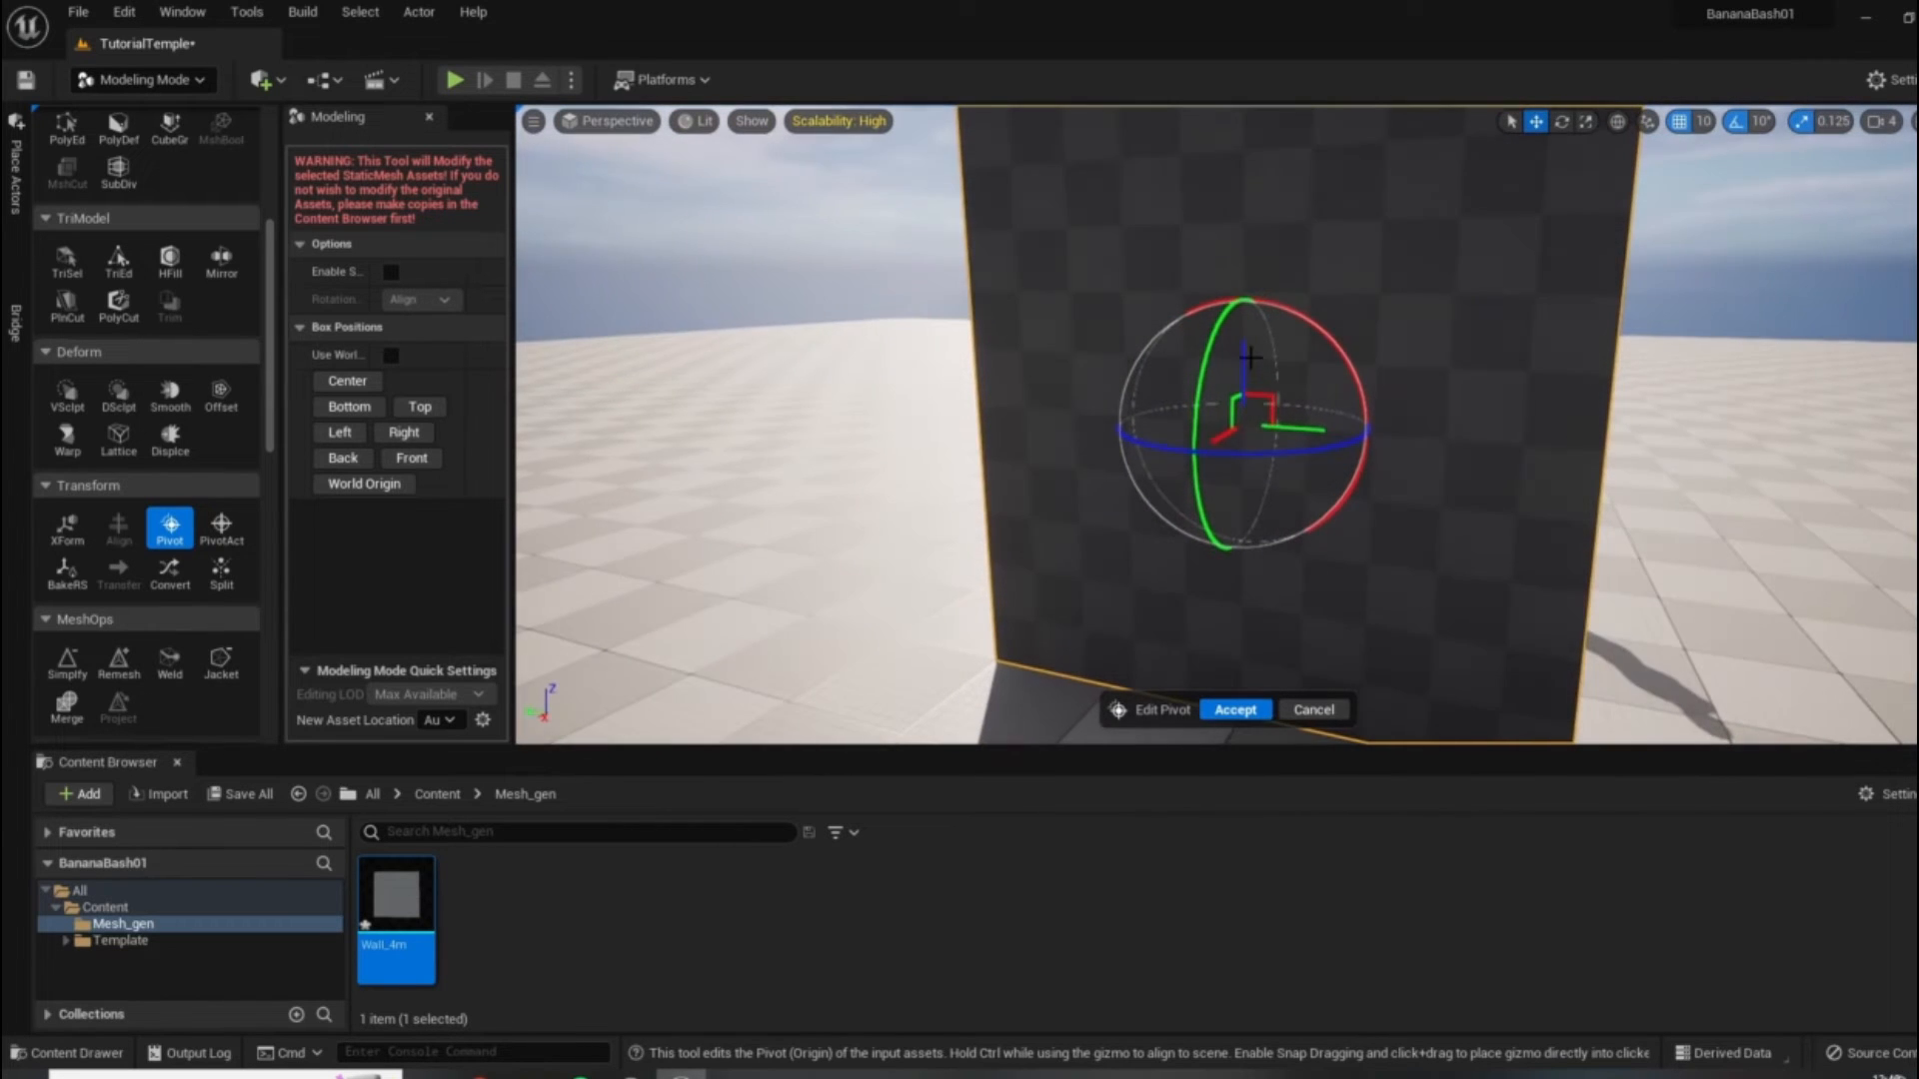
# Lower the pivot vertically from the center of the wall's back face to its bottom edge.
pyautogui.moveTo(1242, 351); pyautogui.dragTo(1242, 658)
pyautogui.moveTo(1263, 498); pyautogui.dragTo(1101, 190, button='right')
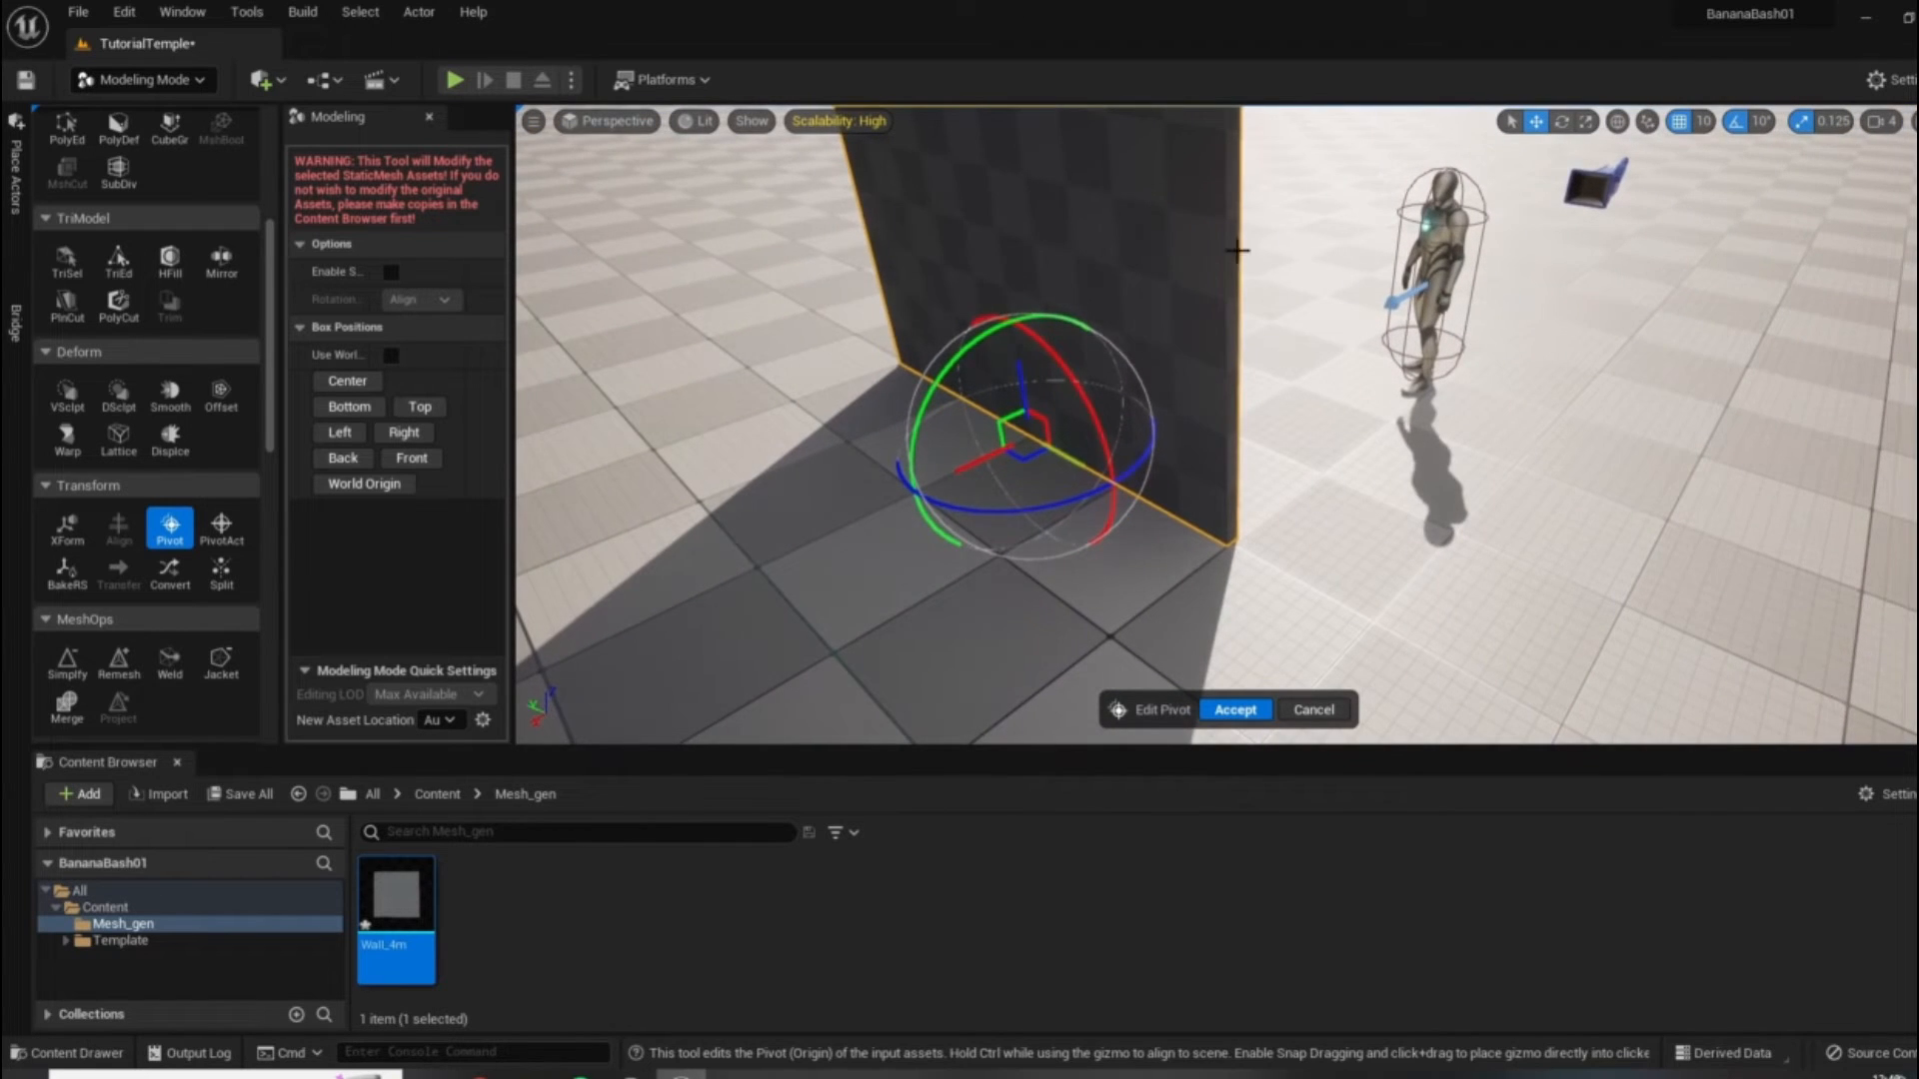
pyautogui.moveTo(1237, 250); pyautogui.dragTo(1816, 81, button='right')
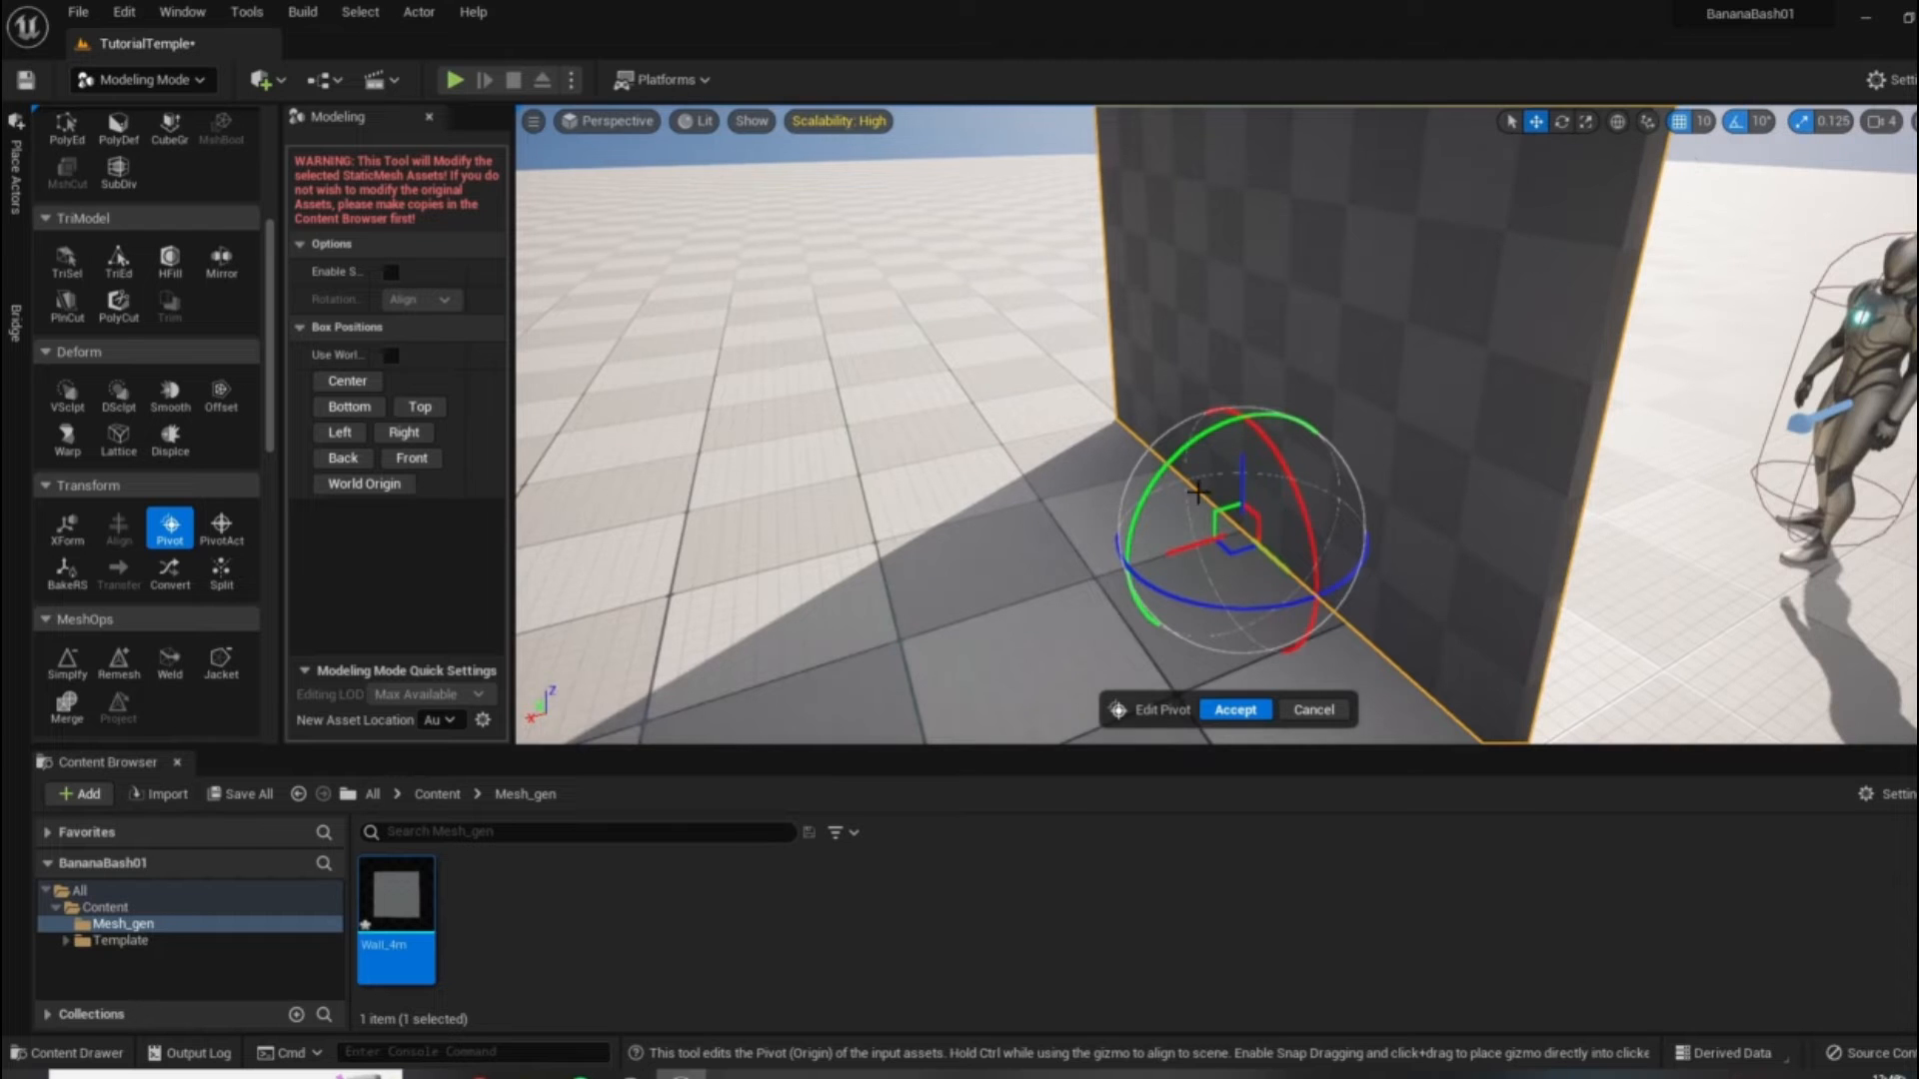
pyautogui.moveTo(1106, 386); pyautogui.dragTo(1399, 480, button='right')
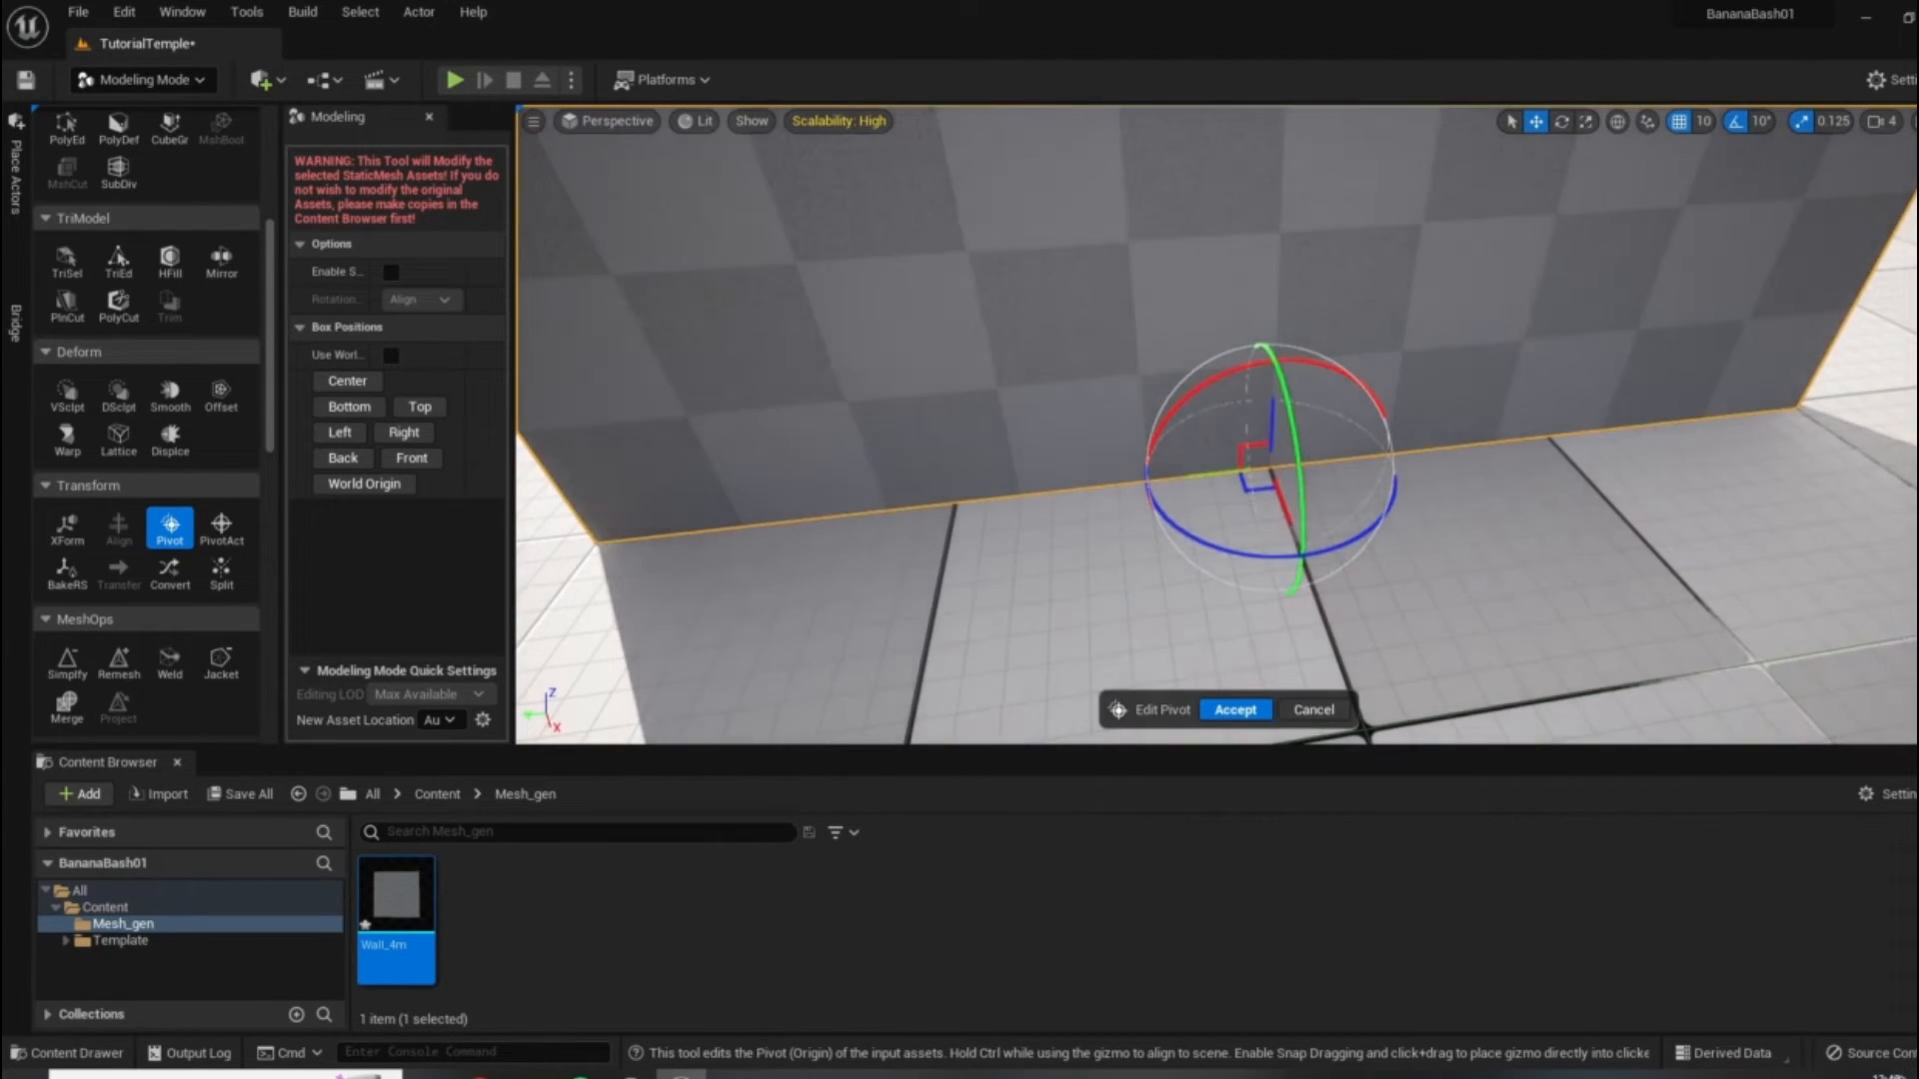
# Slide the pivot along the bottom back edge to the wall's lower corner and accept the pivot edit.
pyautogui.moveTo(1624, 429); pyautogui.dragTo(1597, 411, button='right')
pyautogui.moveTo(1204, 512); pyautogui.dragTo(1739, 462, button='right')
pyautogui.moveTo(1194, 505); pyautogui.dragTo(879, 565, button='right')
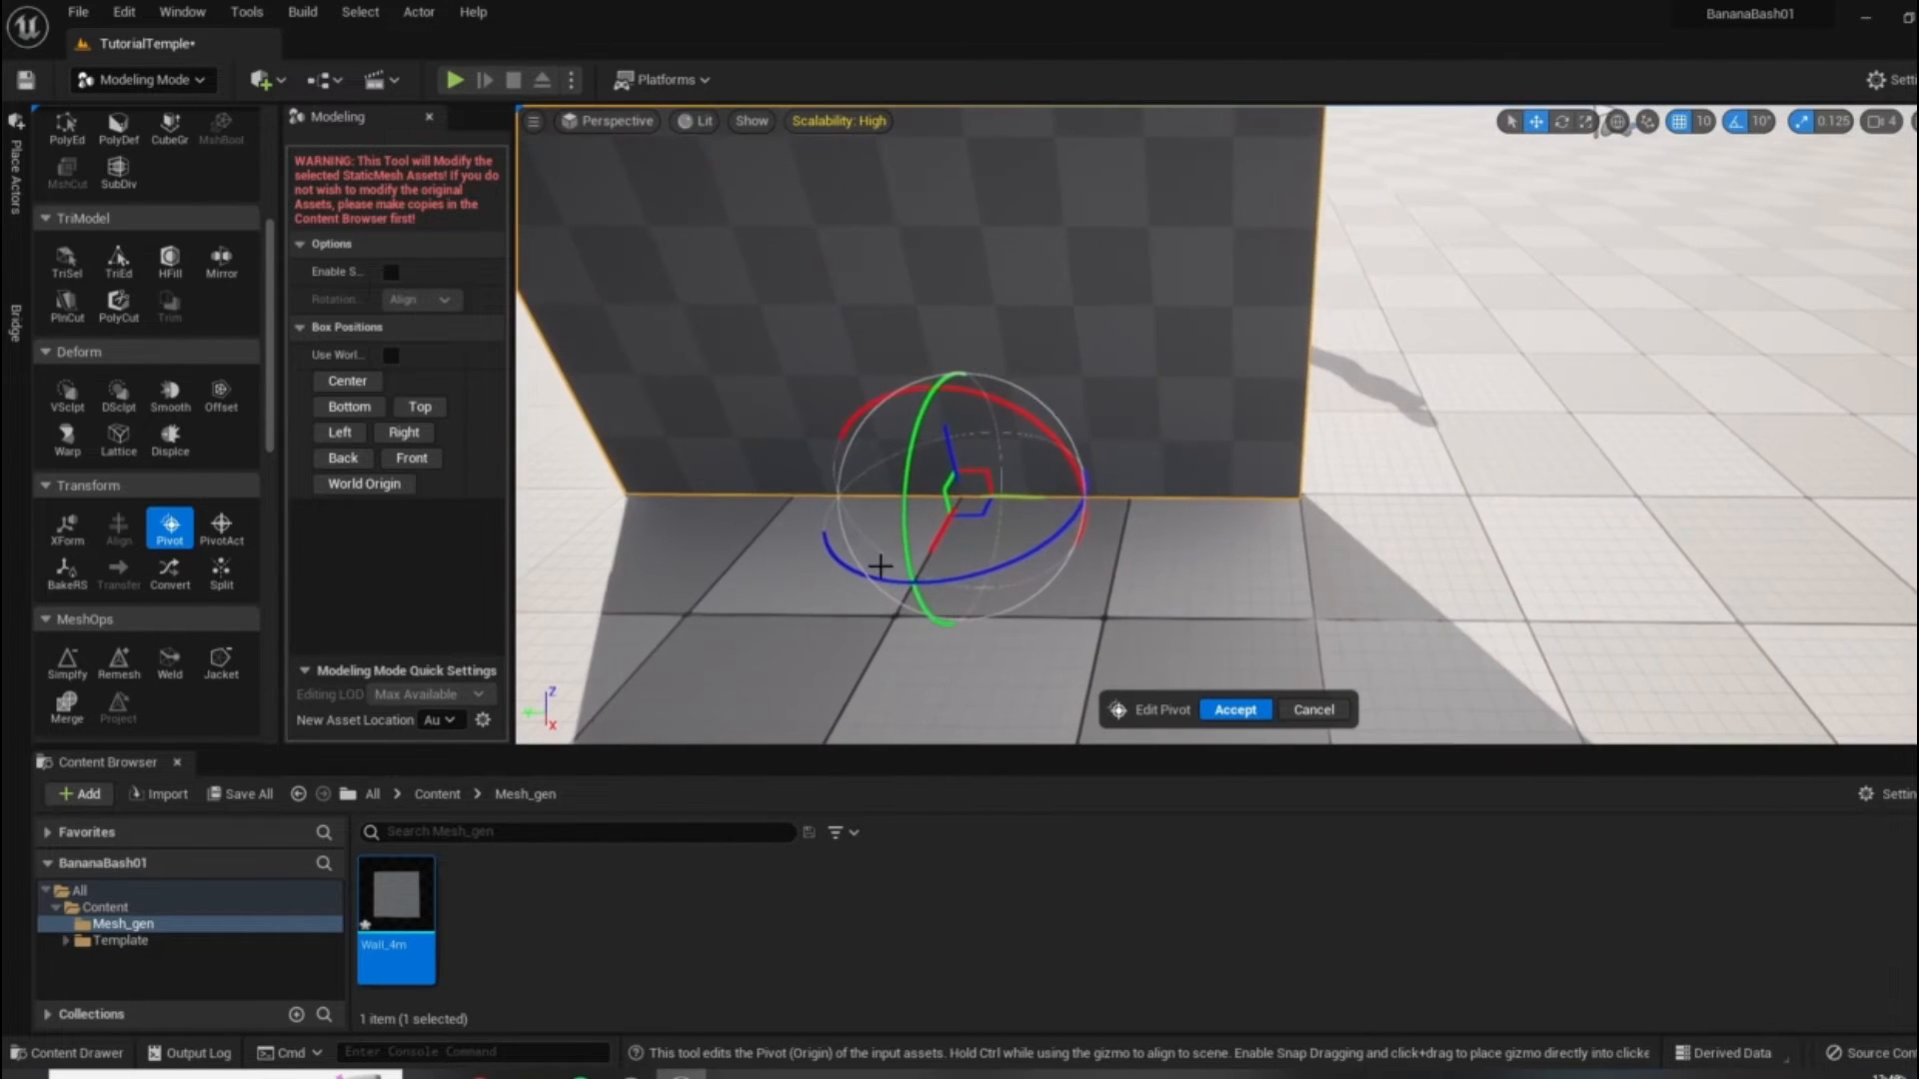
pyautogui.moveTo(1049, 497); pyautogui.dragTo(1366, 506)
pyautogui.moveTo(1366, 507); pyautogui.dragTo(1212, 383, button='right')
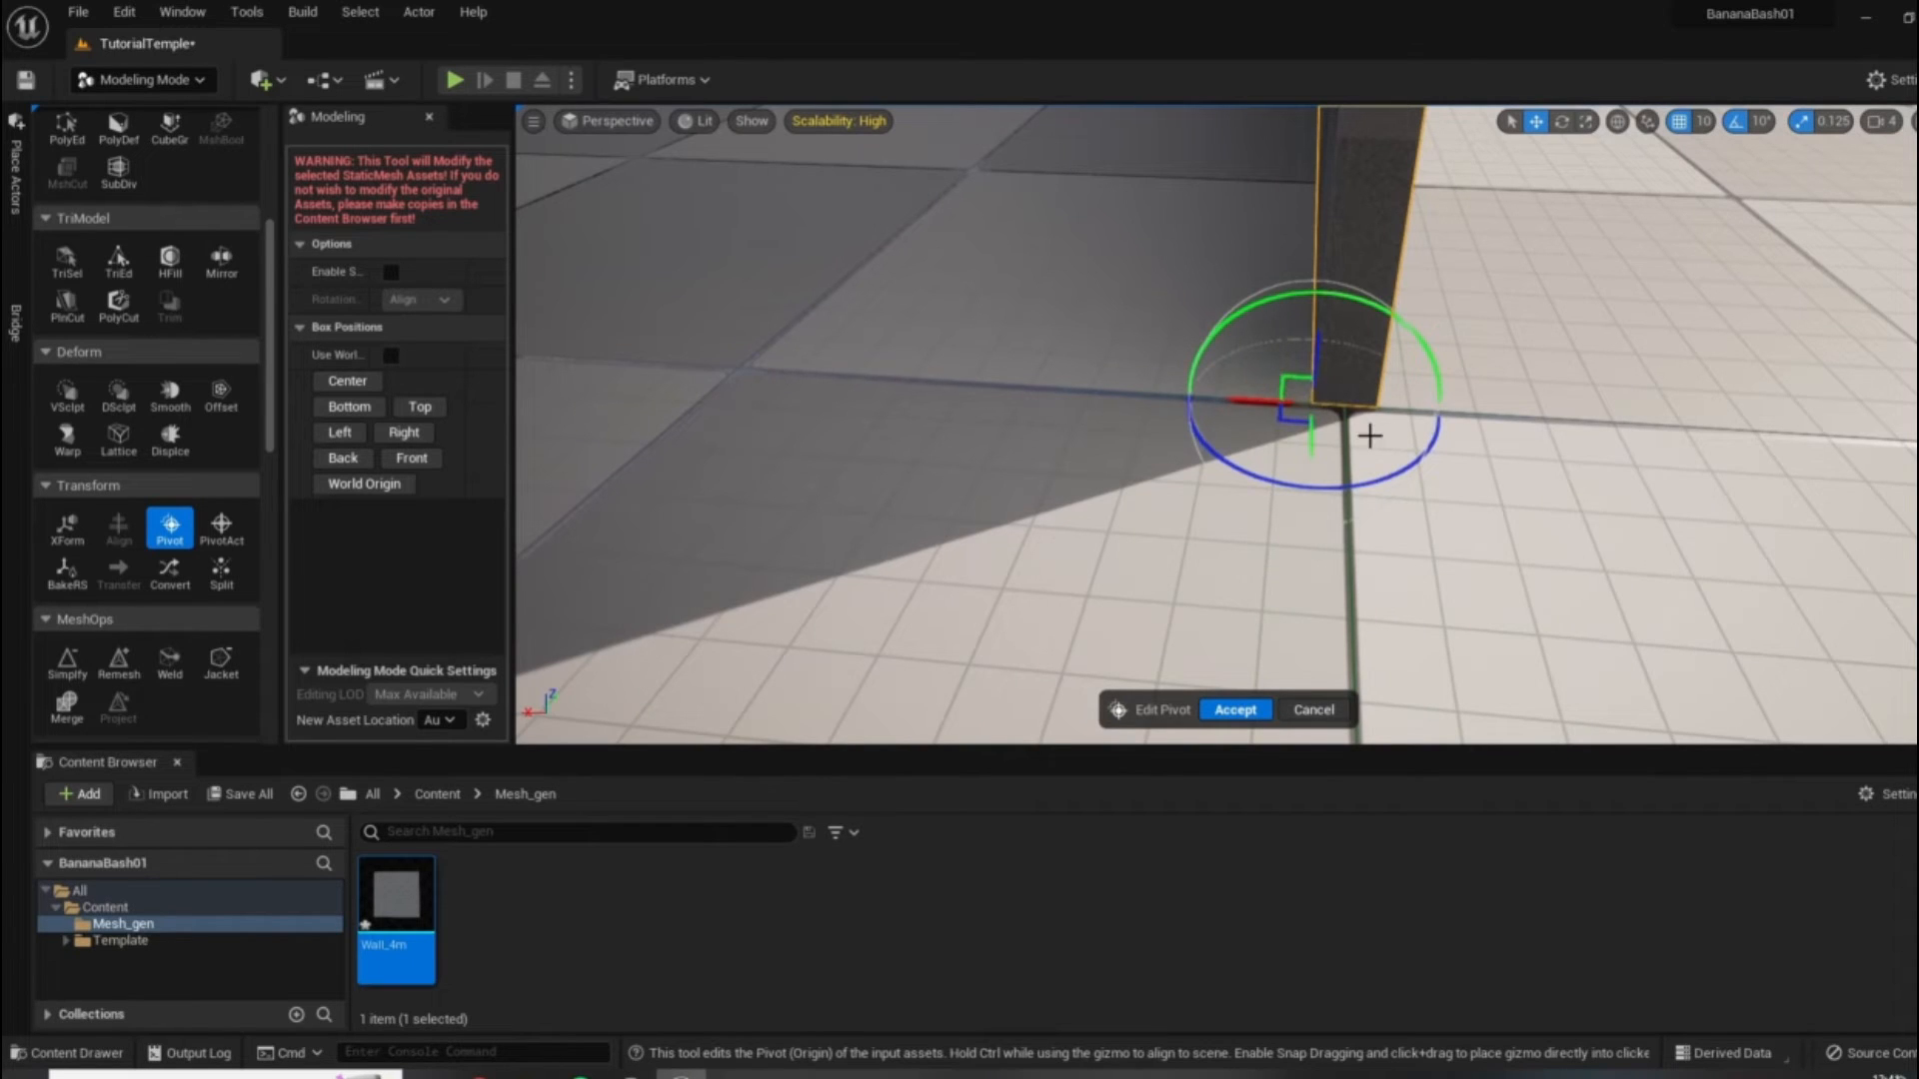
pyautogui.moveTo(1369, 435); pyautogui.dragTo(1331, 440, button='right')
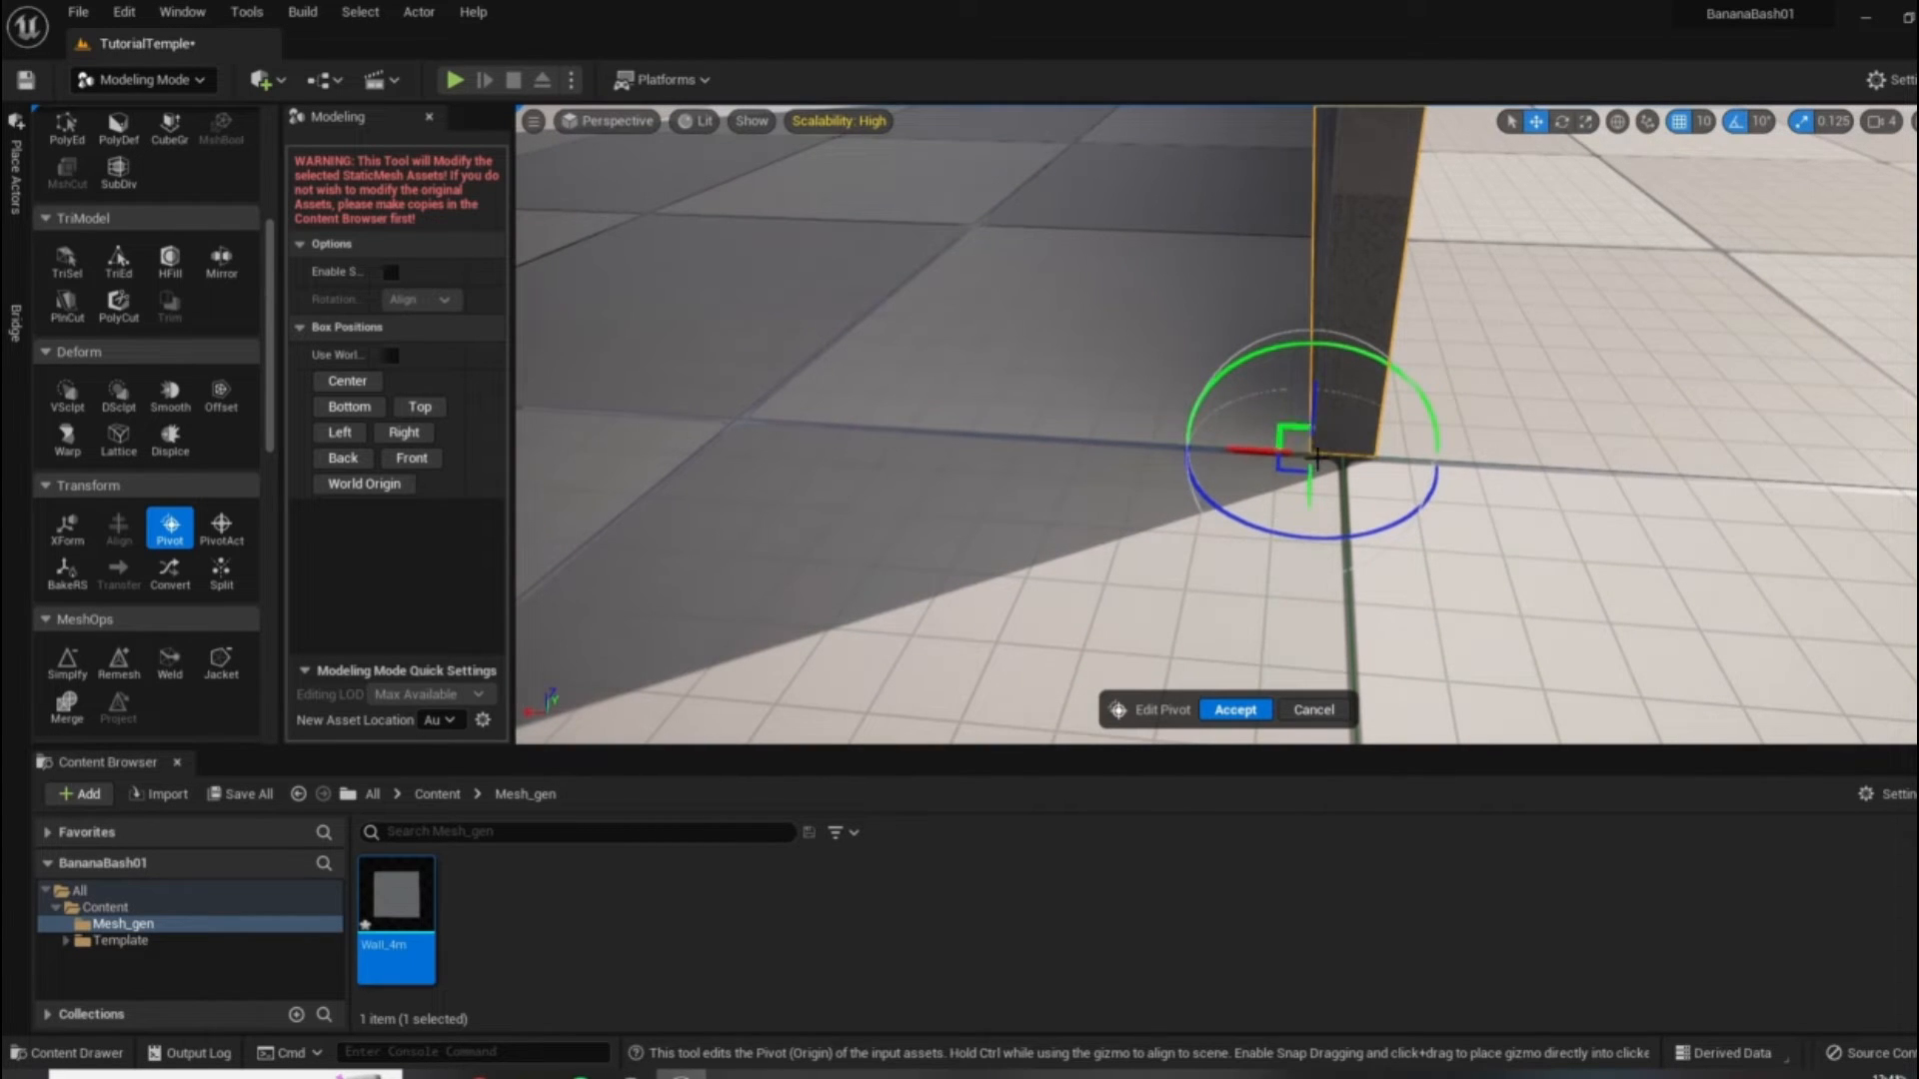
pyautogui.moveTo(1494, 527); pyautogui.dragTo(1700, 522, button='right')
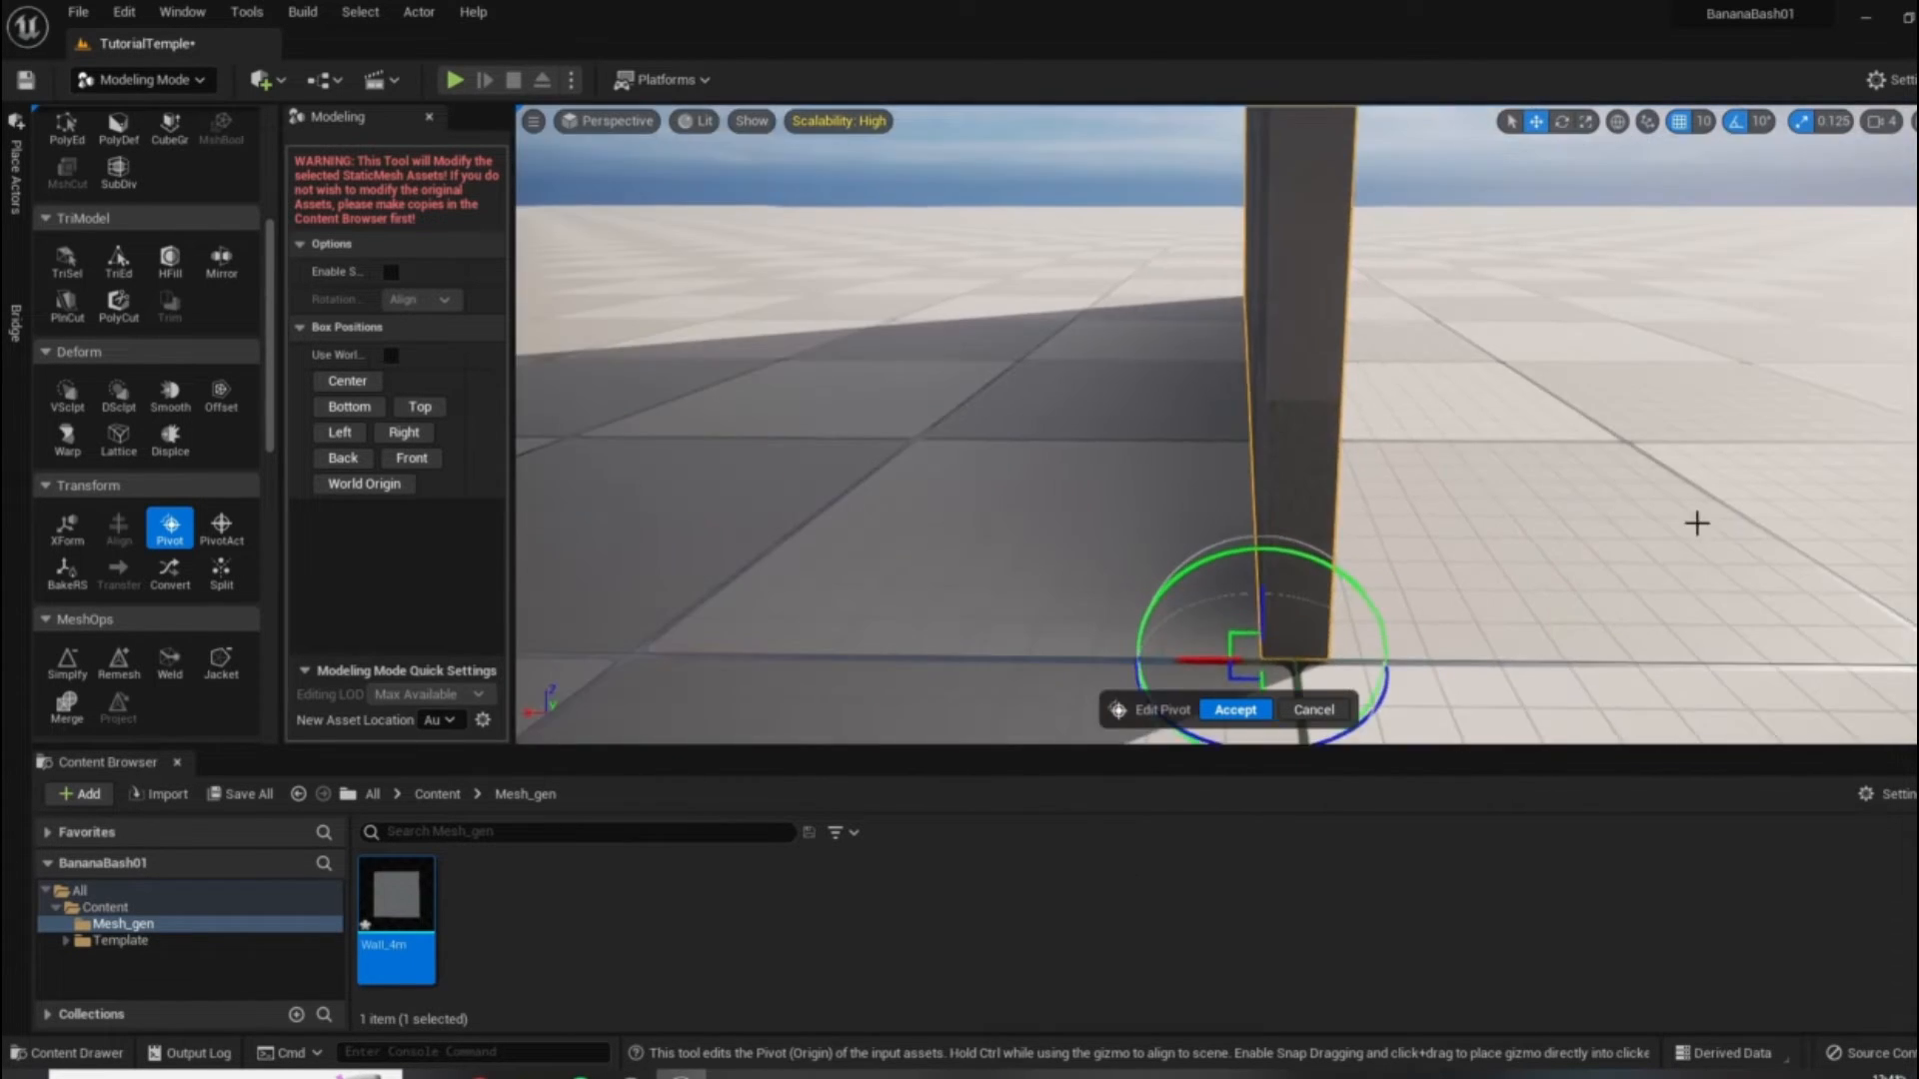
pyautogui.click(1228, 710)
# Test moving the wall across its thickness and back, and inspect how its base straddles the floor grid line.
pyautogui.scroll(2, 1254, 658)
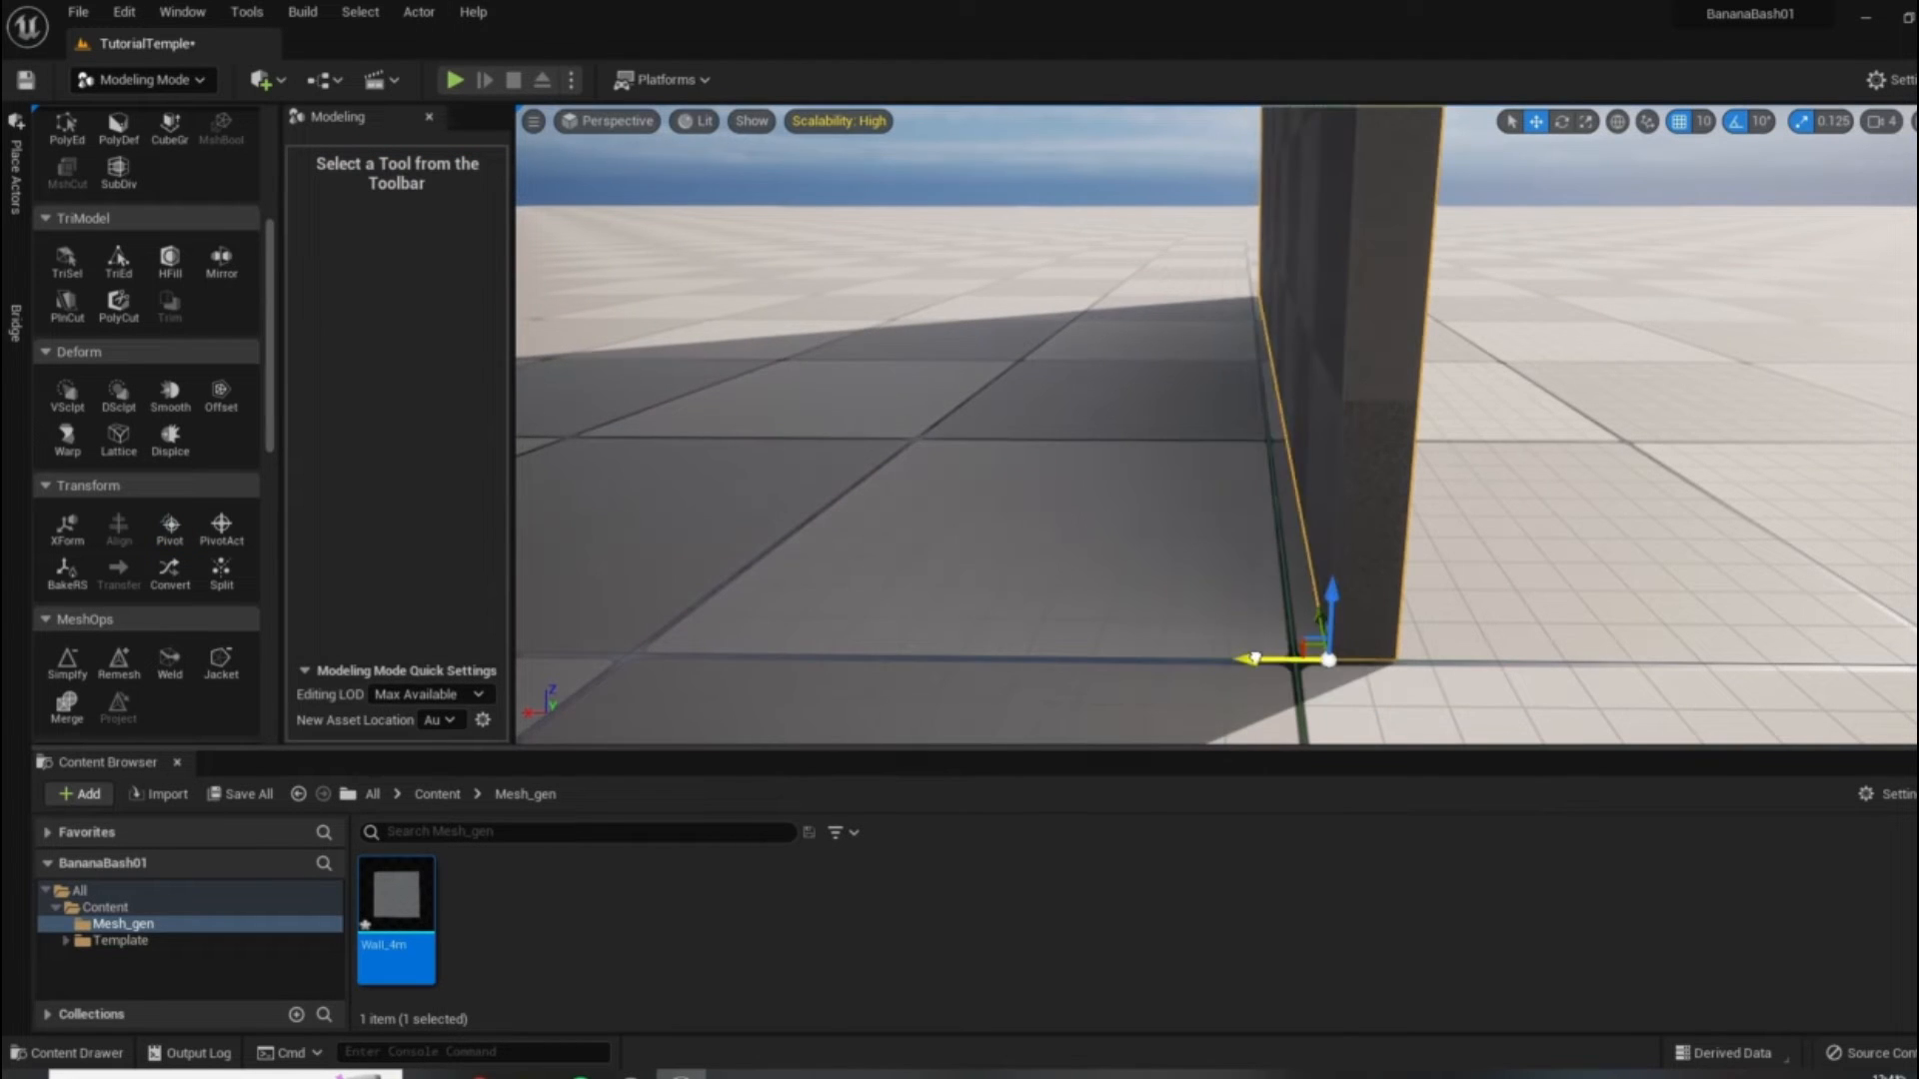
pyautogui.moveTo(1267, 660); pyautogui.dragTo(1199, 617)
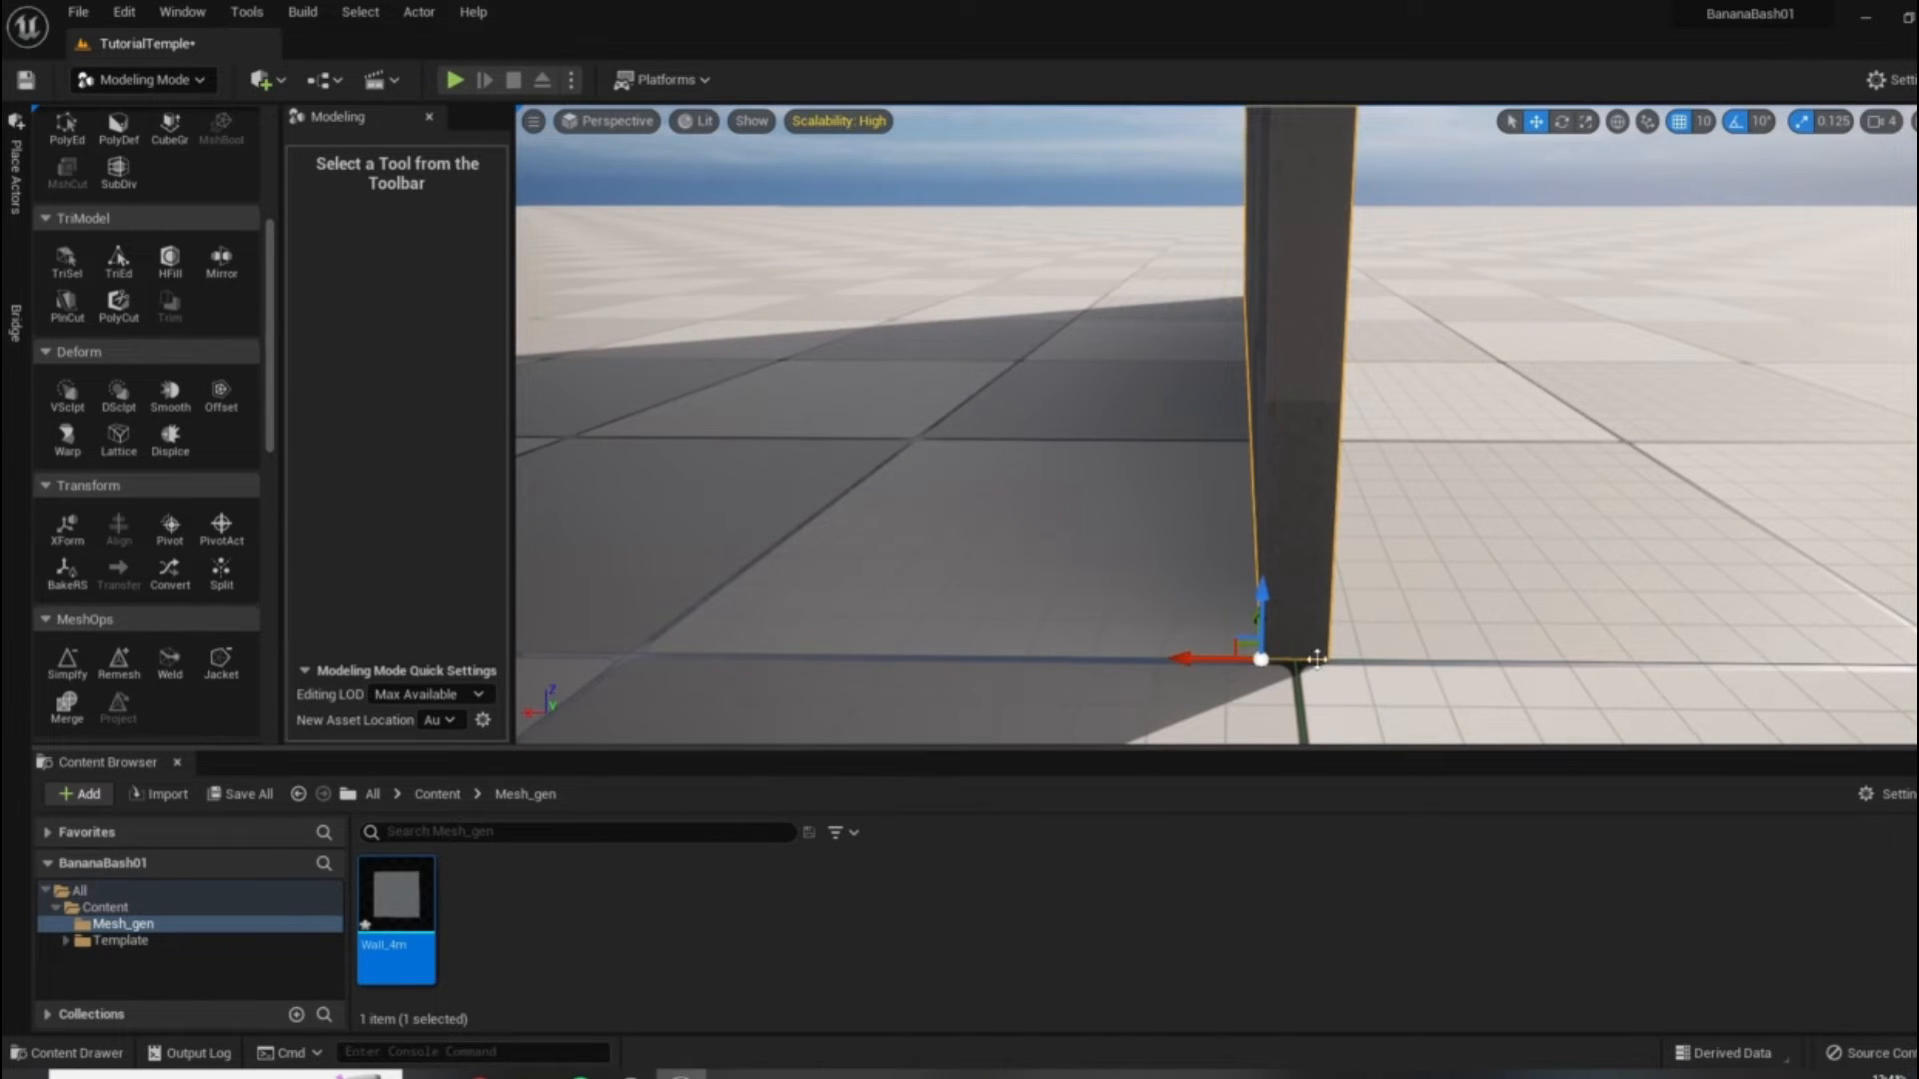
pyautogui.moveTo(1341, 558); pyautogui.dragTo(1302, 614, button='right')
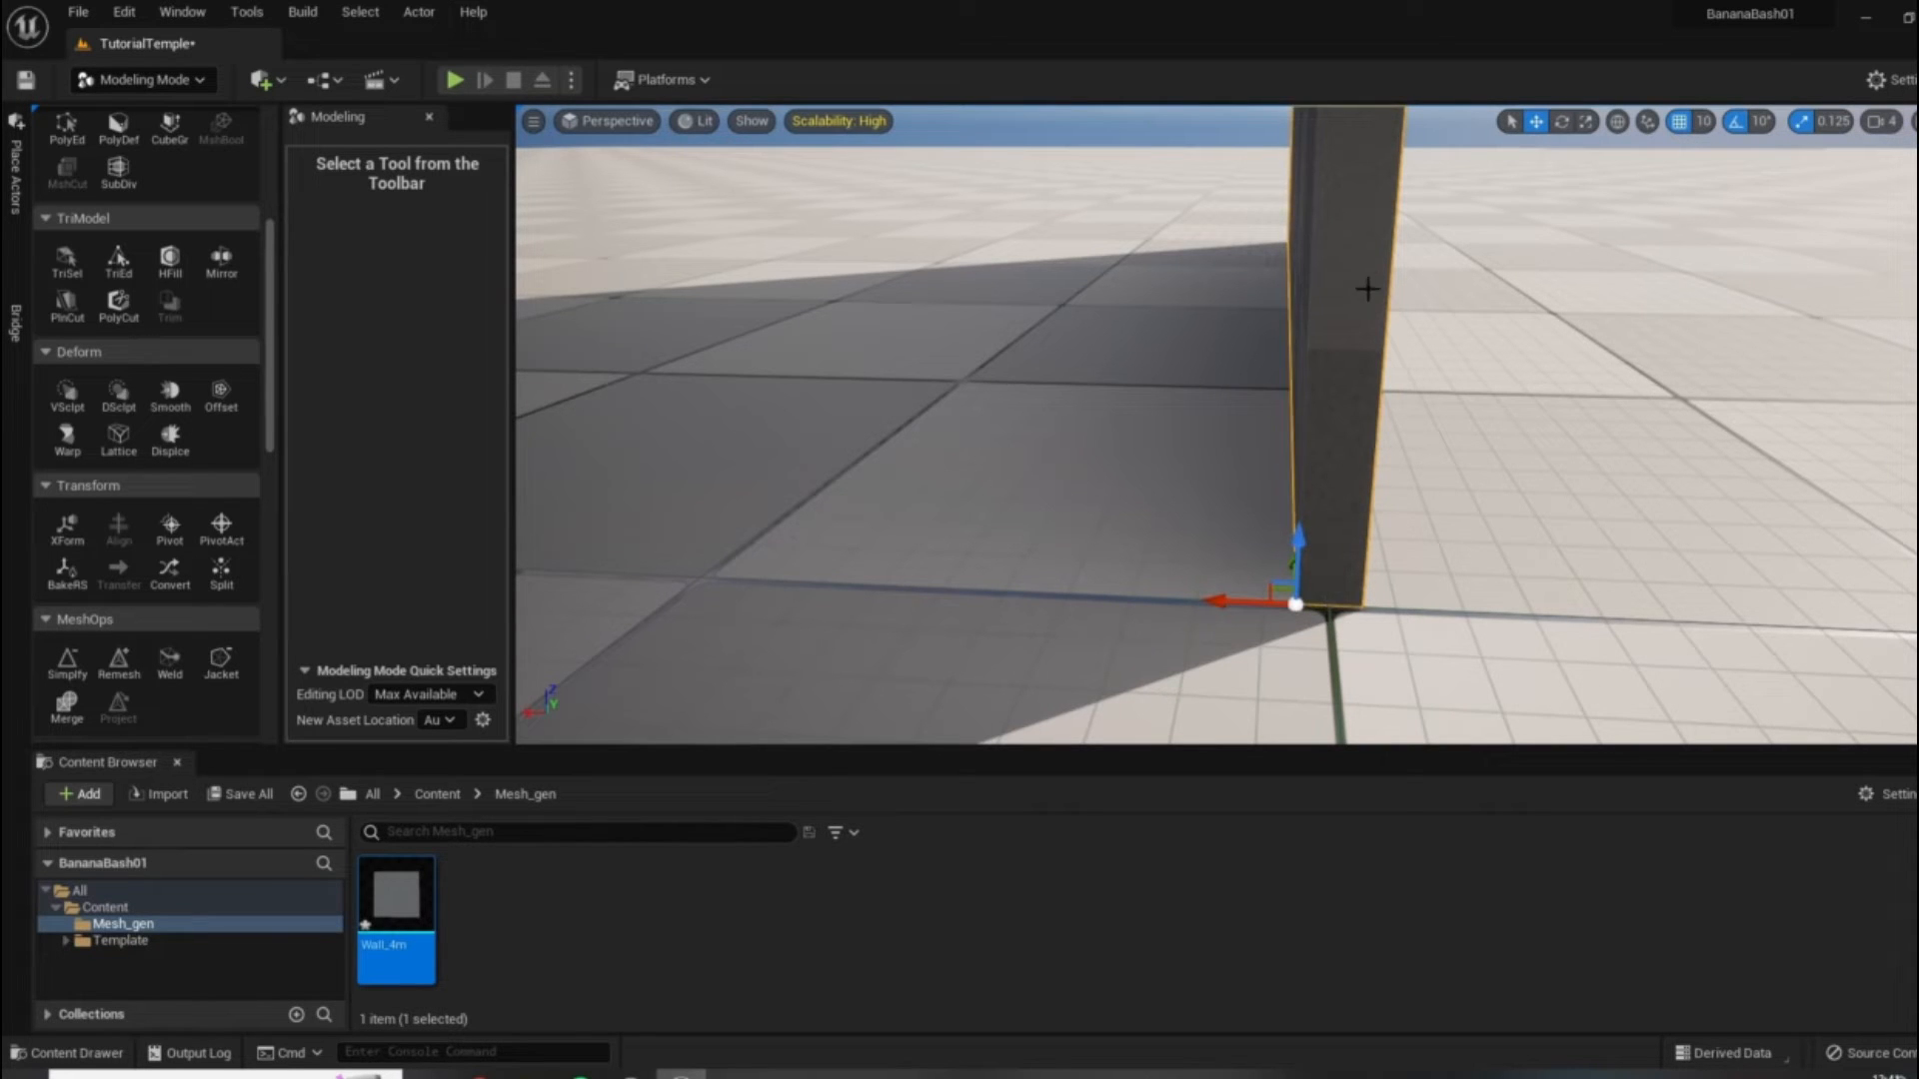
pyautogui.moveTo(1389, 373); pyautogui.dragTo(1363, 168, button='right')
pyautogui.moveTo(1397, 432); pyautogui.dragTo(1325, 311, button='right')
pyautogui.moveTo(1395, 228); pyautogui.dragTo(1384, 241, button='right')
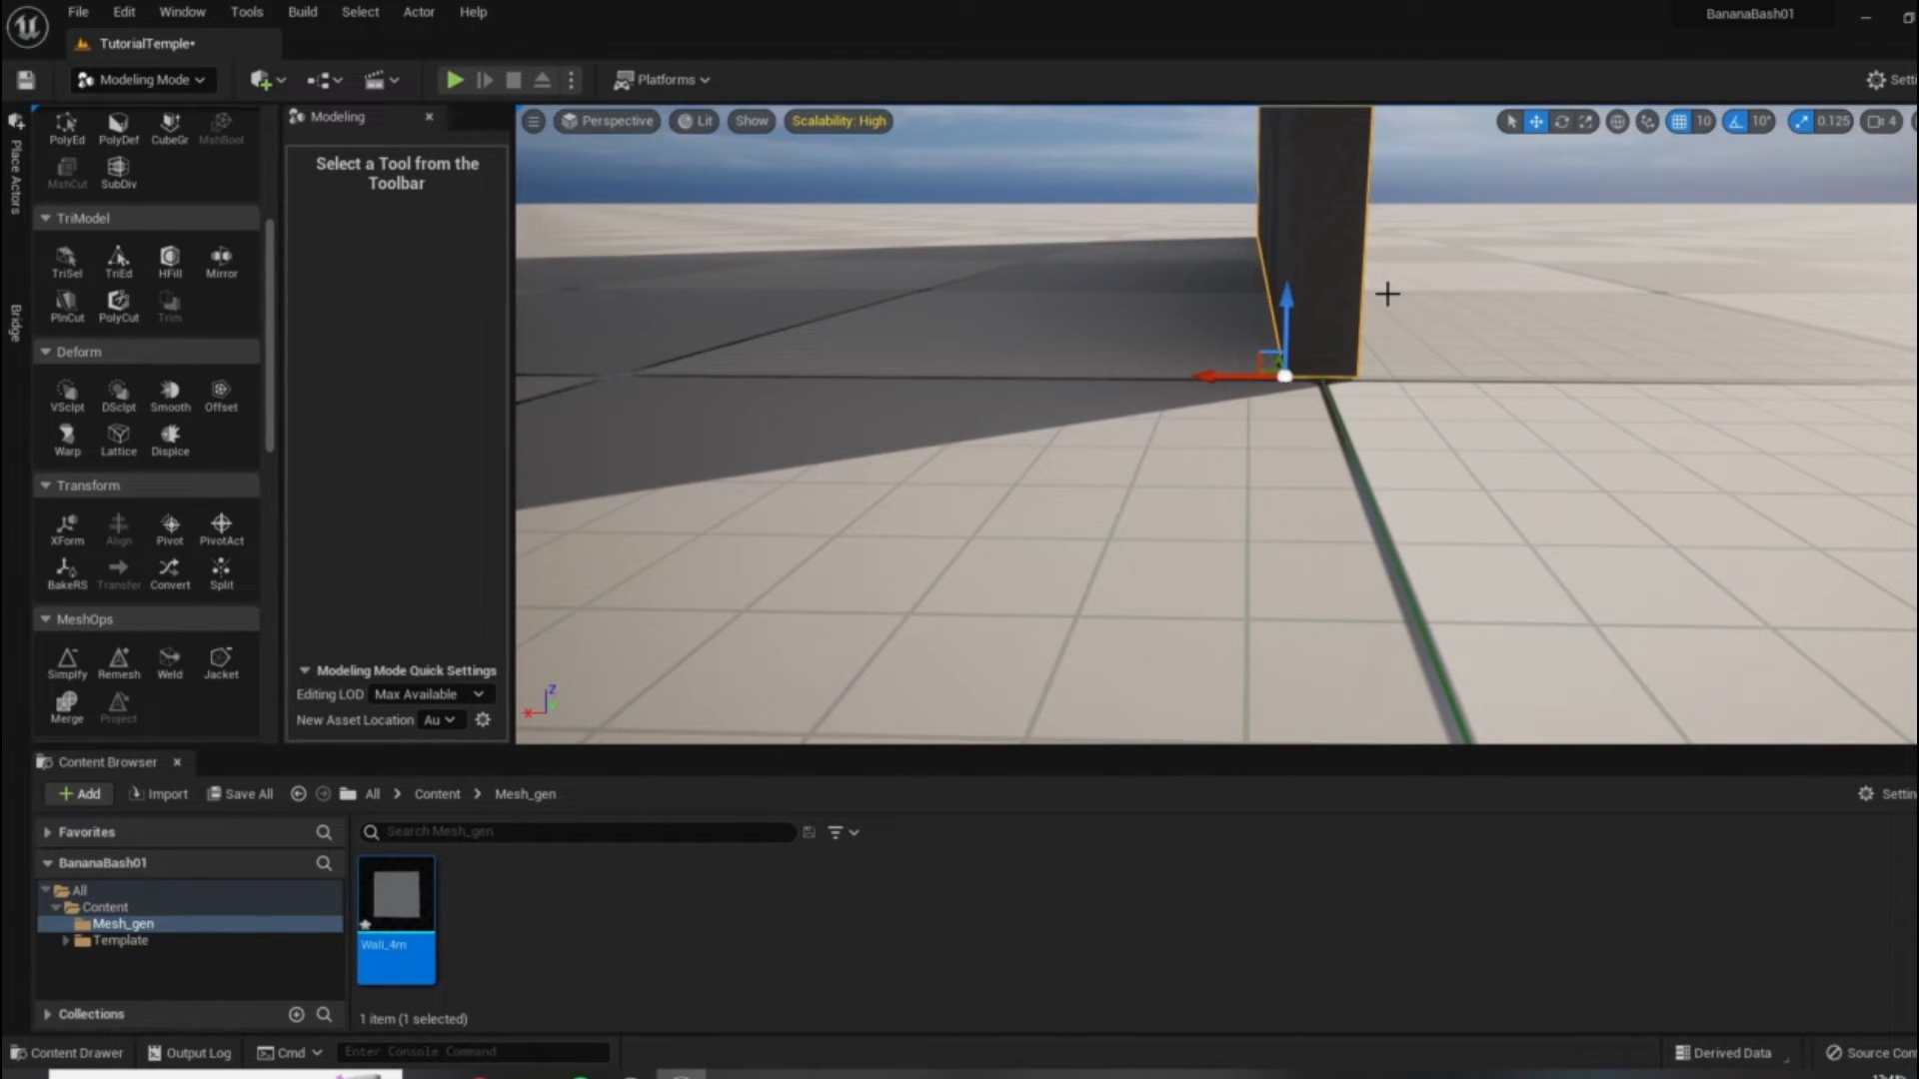
# Shift the wall across its thickness so its lower front corner meets the floor grid intersection.
pyautogui.hotkey('ctrl', 'z')
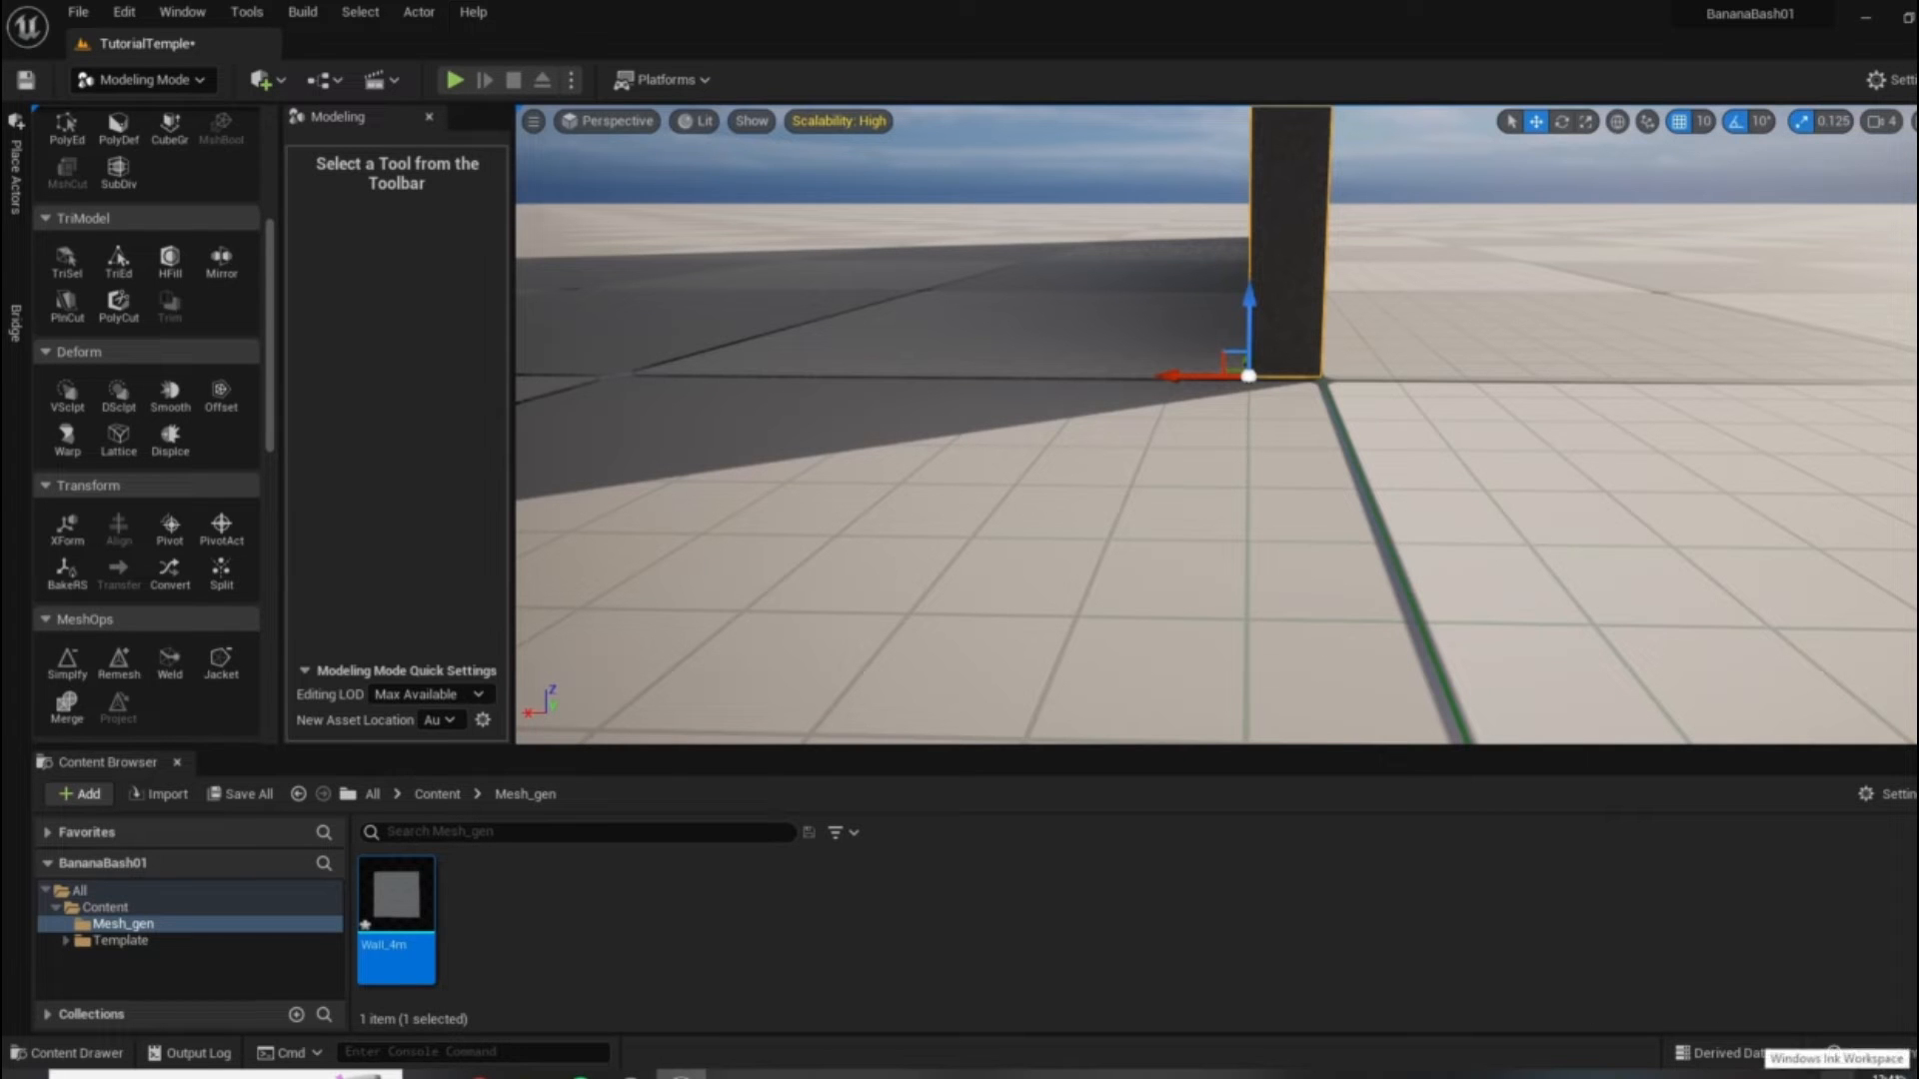
pyautogui.moveTo(1546, 566)
pyautogui.mouseDown(button='right')
pyautogui.moveTo(1545, 479)
pyautogui.moveTo(1546, 600)
pyautogui.mouseUp(button='right')
pyautogui.moveTo(1345, 496); pyautogui.dragTo(1431, 599, button='right')
pyautogui.moveTo(1431, 460); pyautogui.dragTo(1339, 349, button='right')
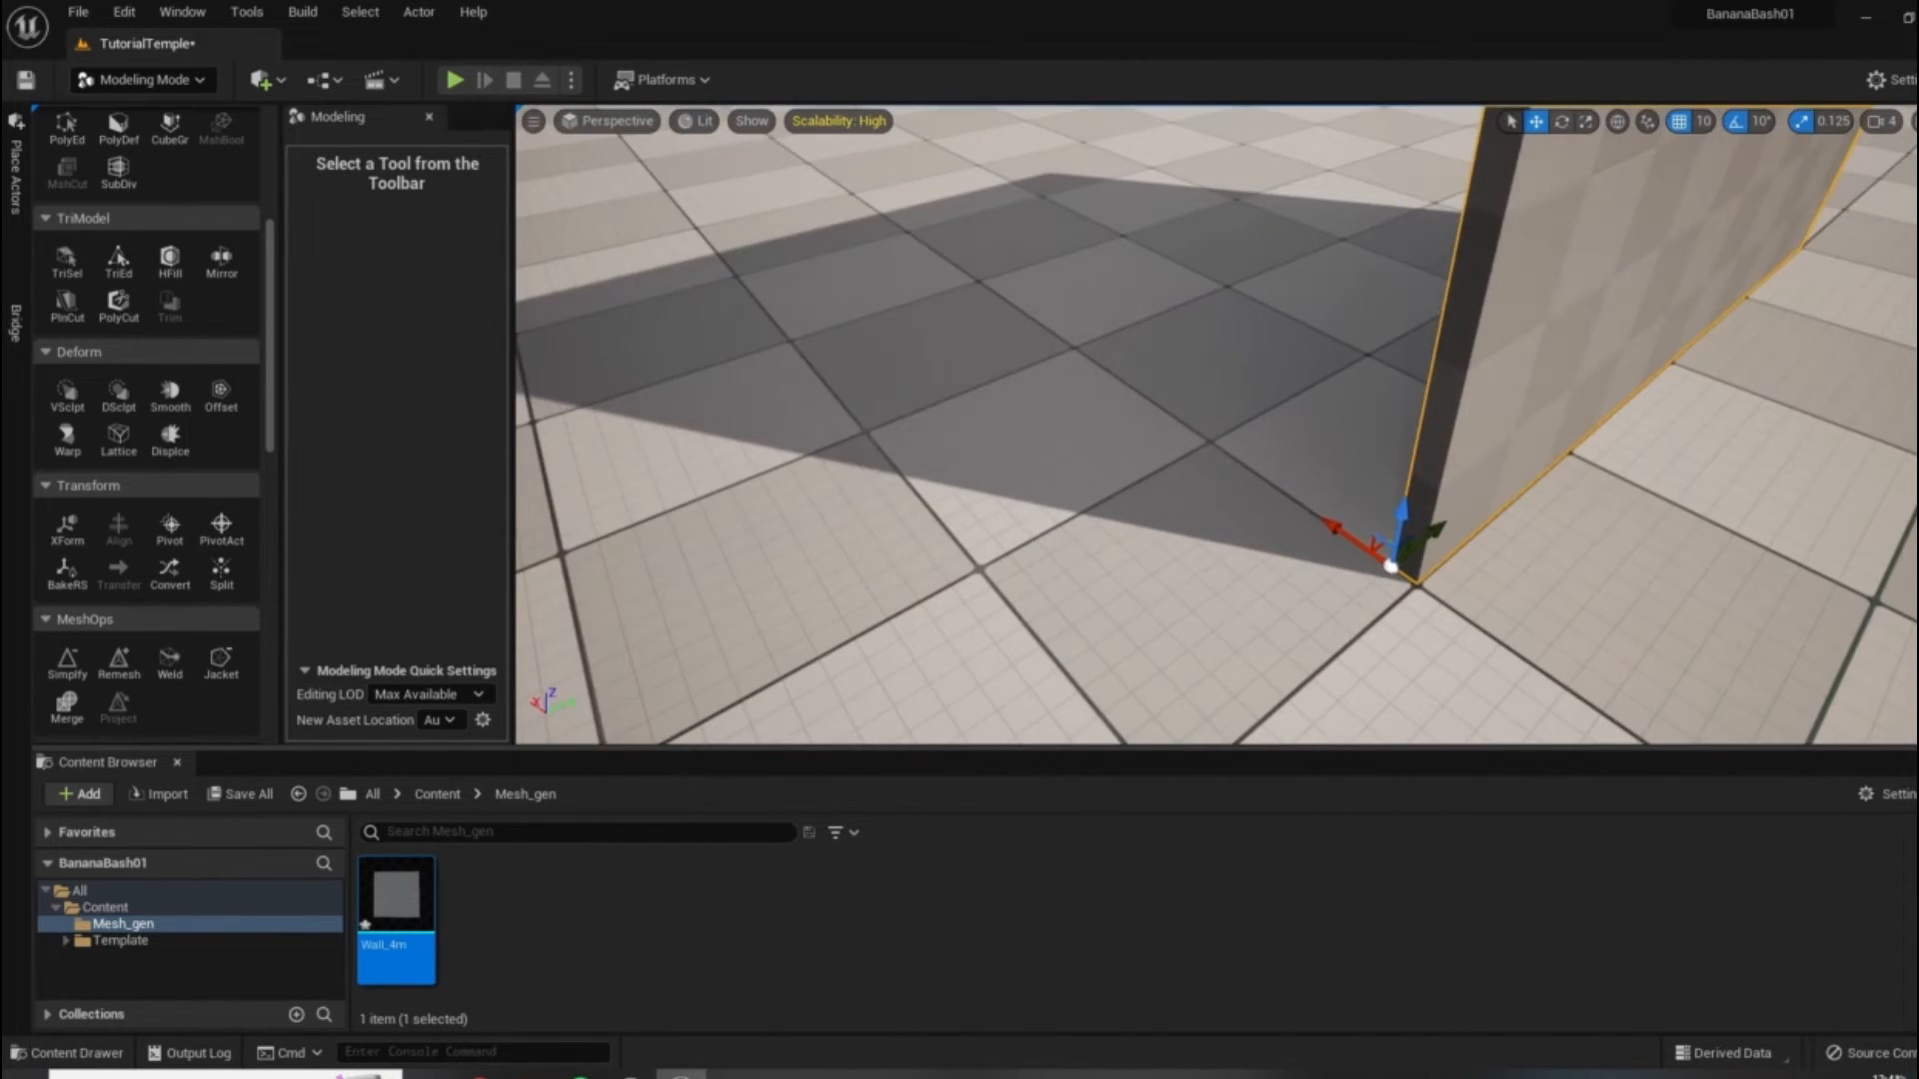
pyautogui.moveTo(1326, 490); pyautogui.dragTo(1409, 599, button='right')
pyautogui.scroll(5, 1349, 453)
pyautogui.moveTo(1643, 495); pyautogui.dragTo(814, 589, button='right')
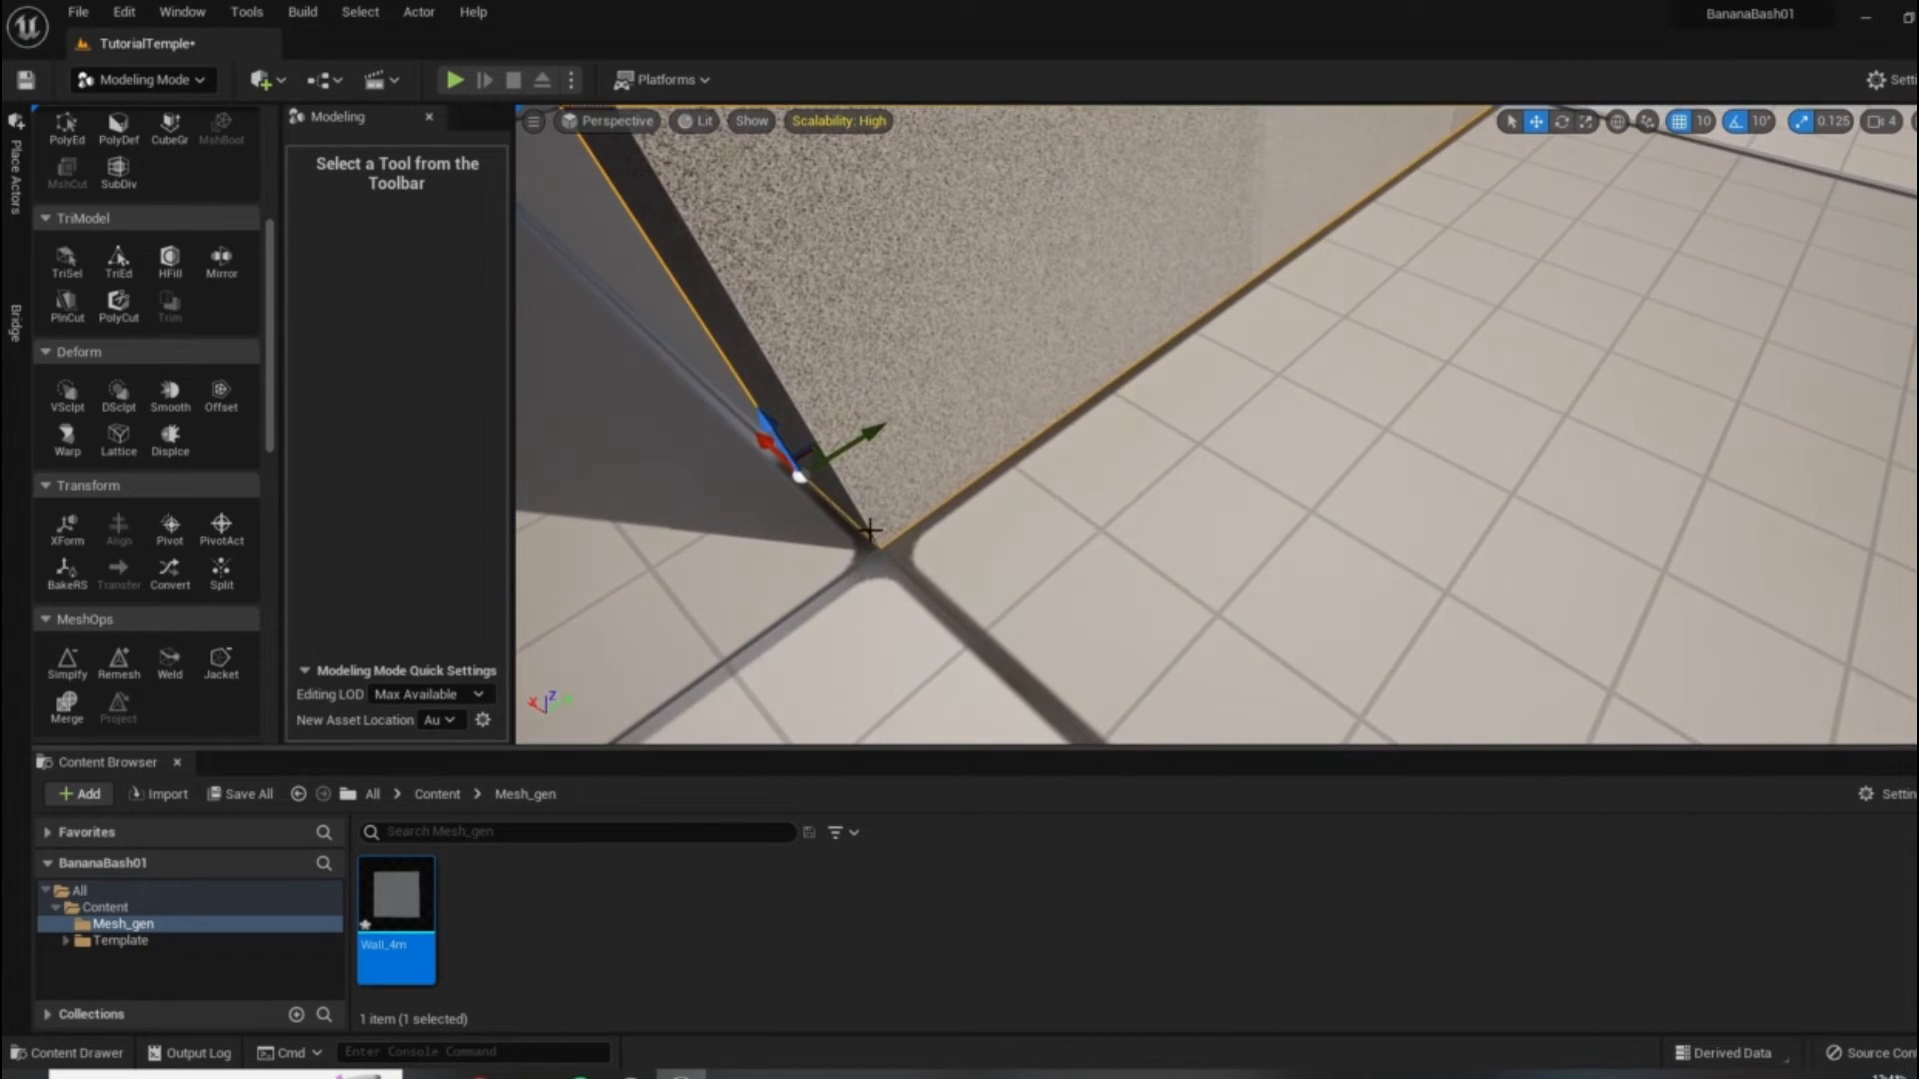
# Switch the editor from Modeling Mode to Select Mode with the whole front of the wall in view.
pyautogui.scroll(-5, 870, 530)
pyautogui.scroll(-3, 1203, 407)
pyautogui.moveTo(1359, 458); pyautogui.dragTo(1395, 483, button='right')
pyautogui.moveTo(1297, 438); pyautogui.dragTo(830, 517, button='right')
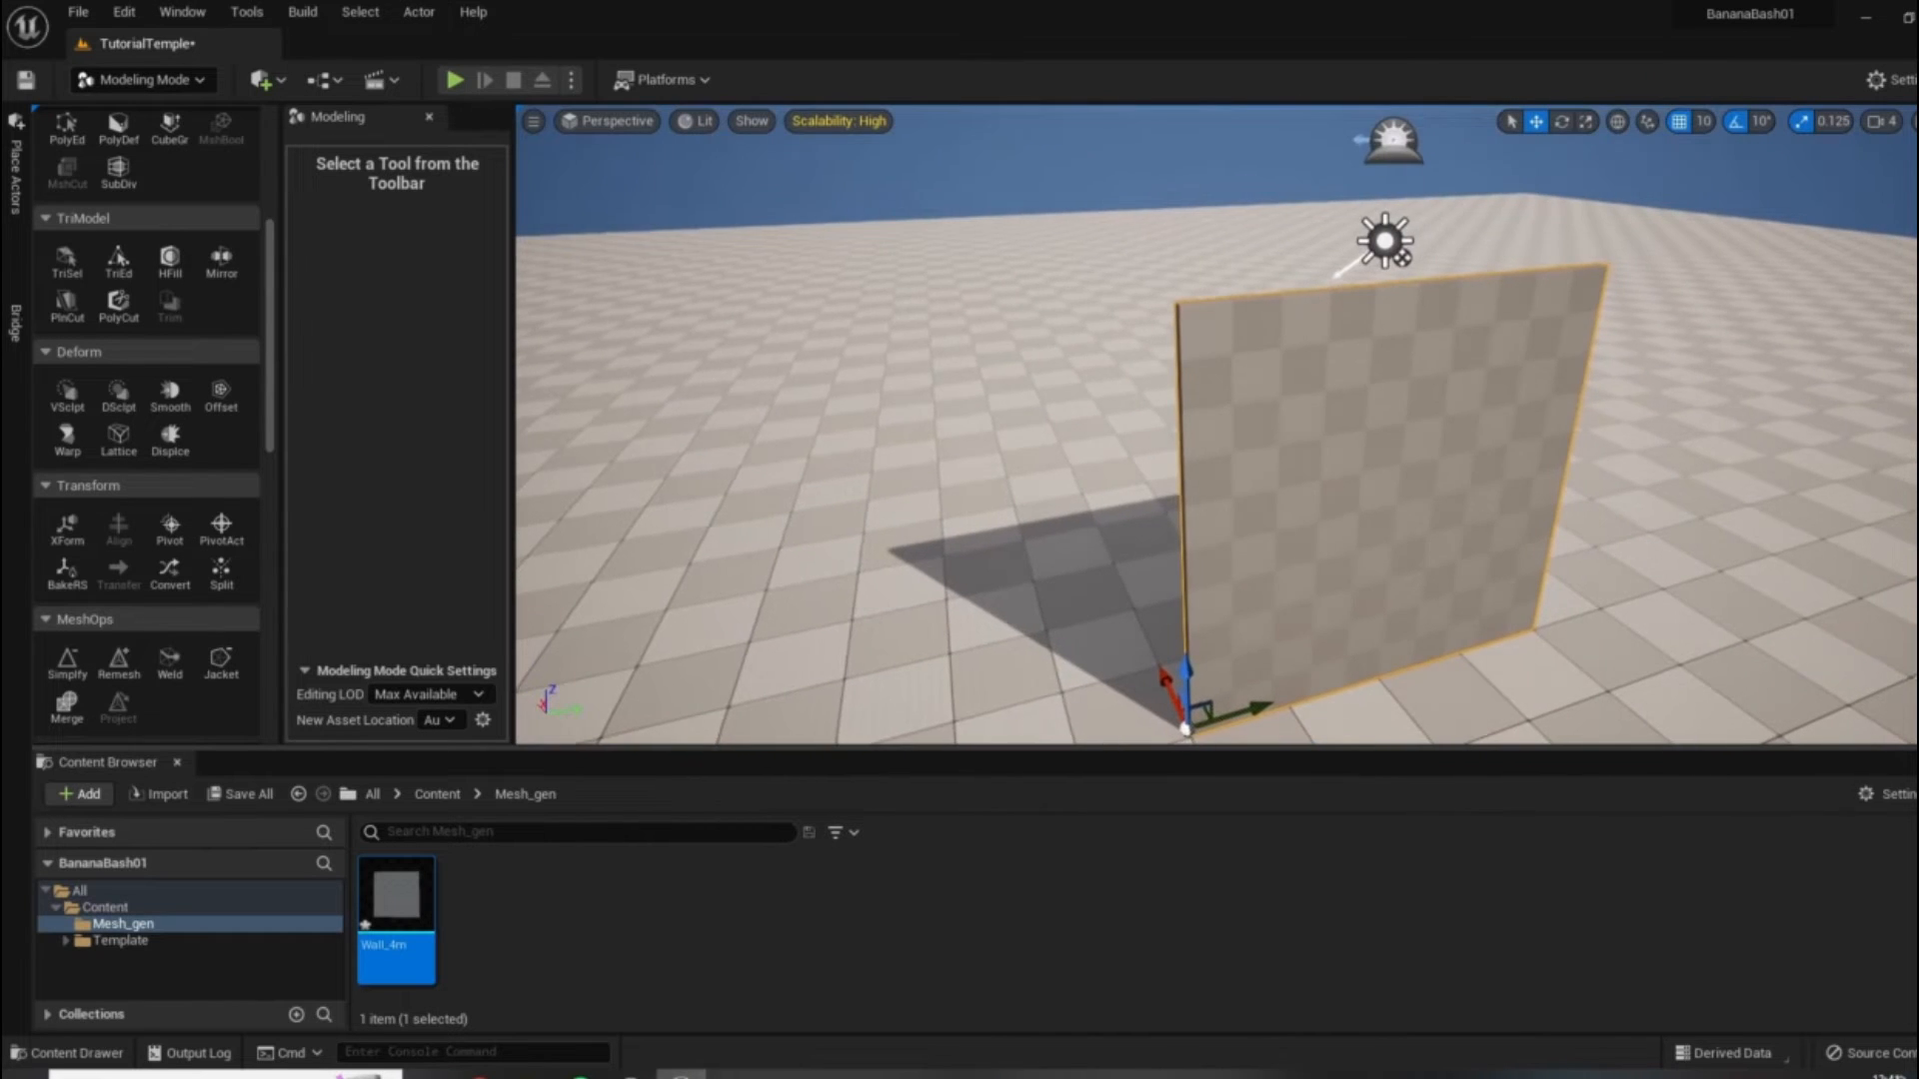
pyautogui.moveTo(1329, 459); pyautogui.dragTo(1473, 449, button='right')
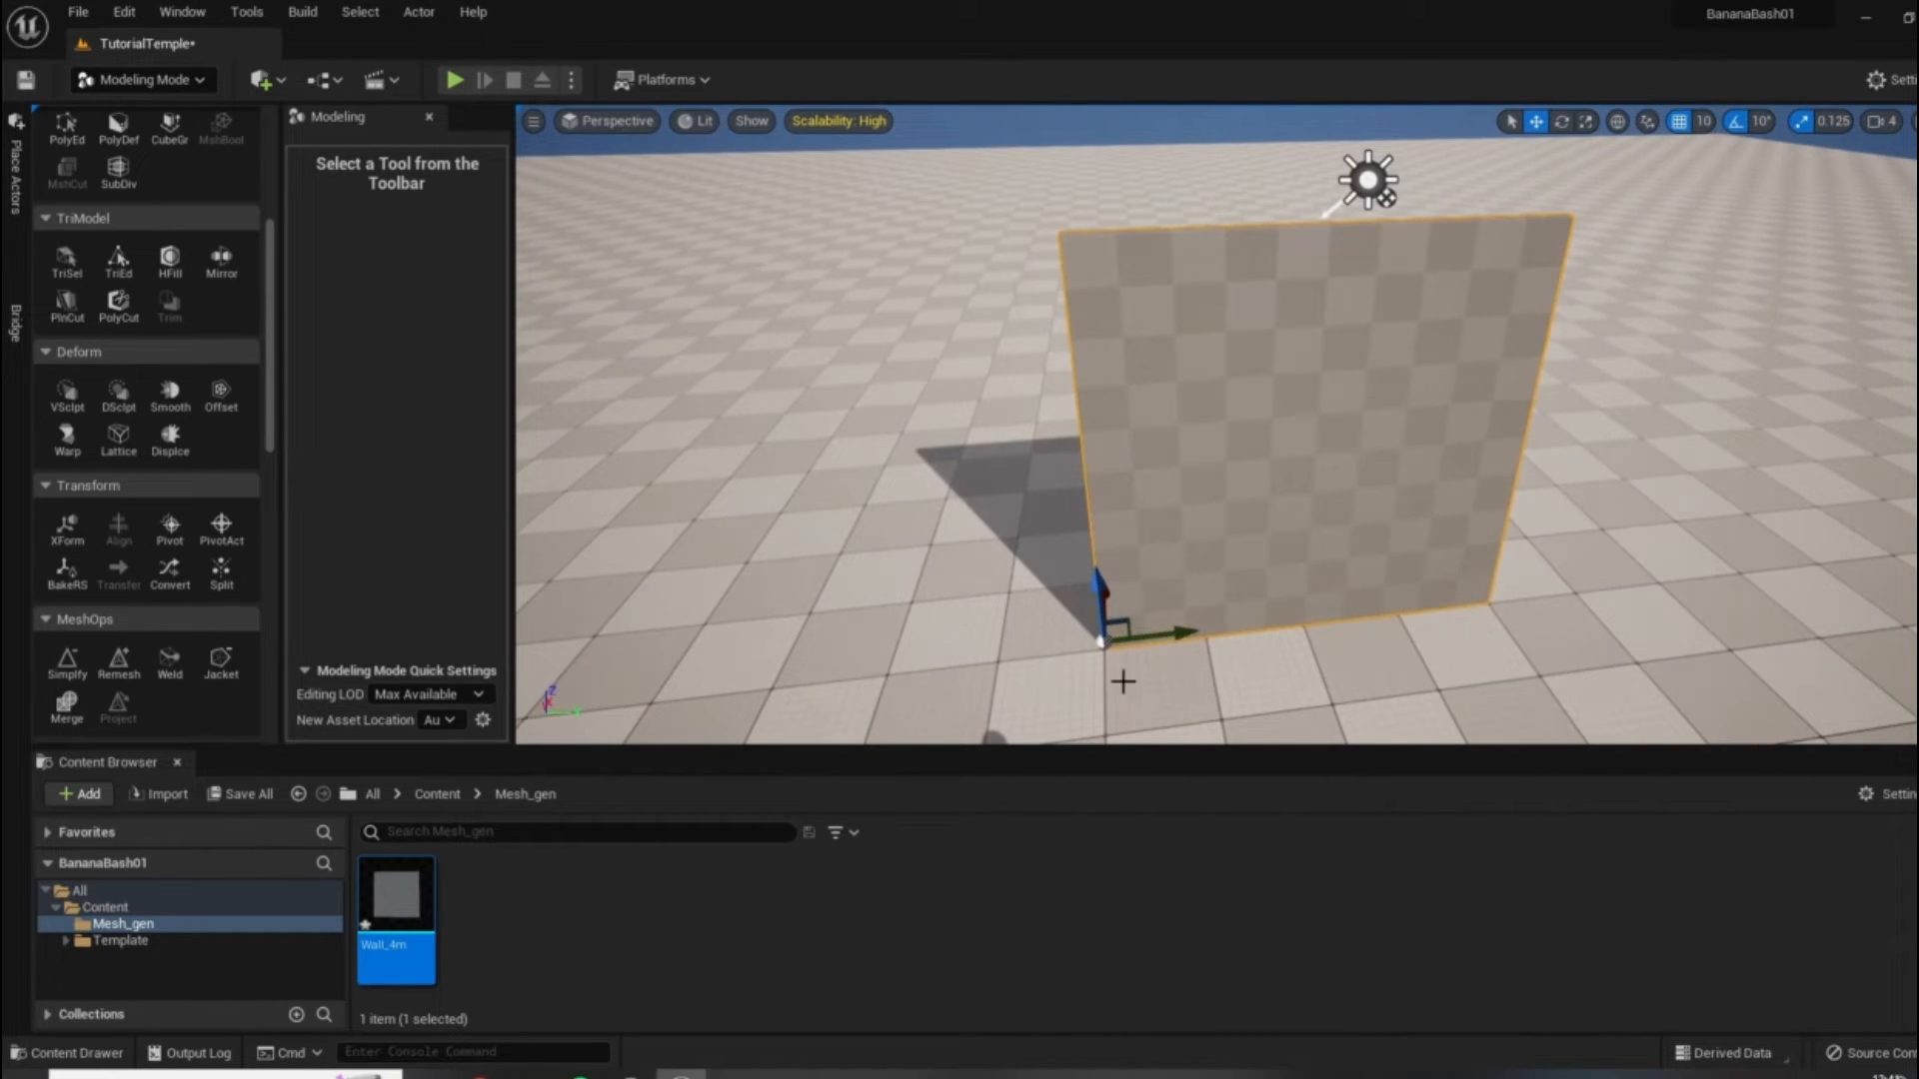
pyautogui.moveTo(1439, 475); pyautogui.dragTo(1599, 545, button='right')
pyautogui.click(143, 79)
pyautogui.click(120, 107)
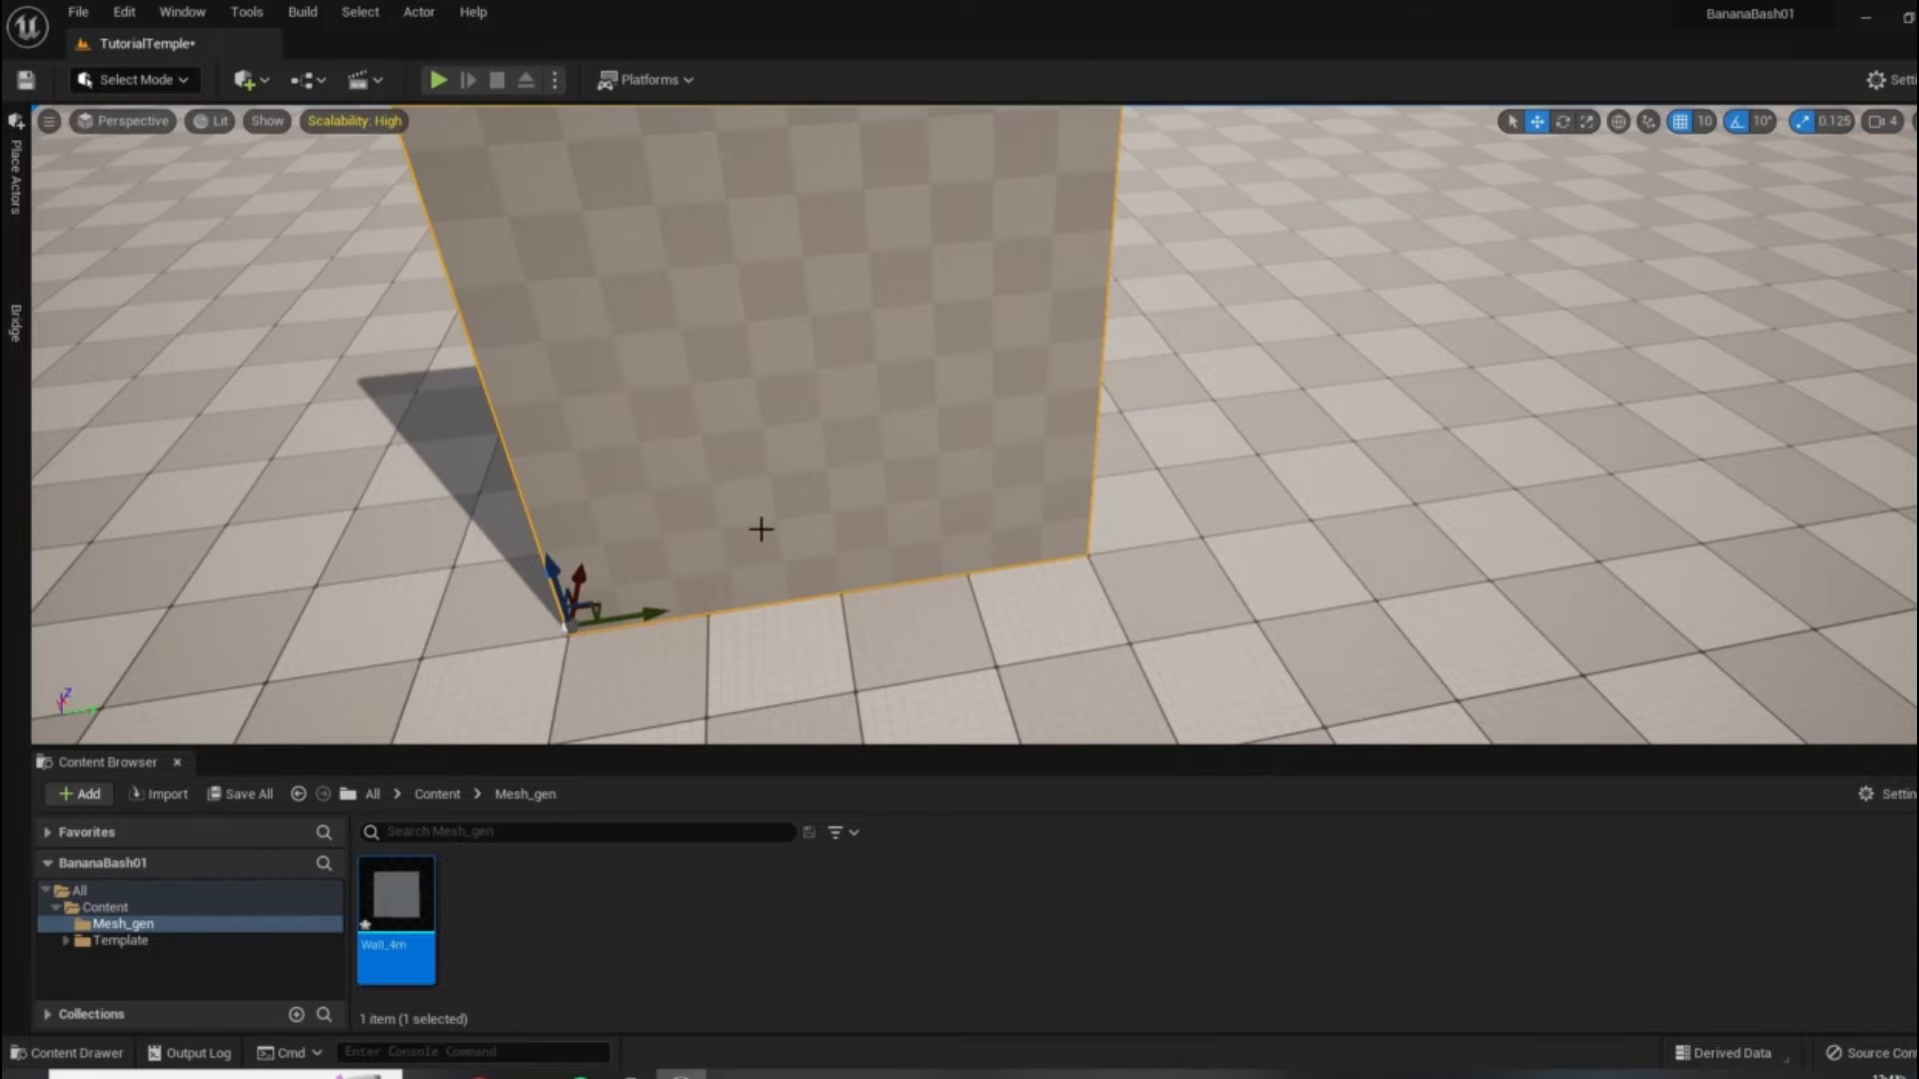
pyautogui.moveTo(760, 528); pyautogui.dragTo(434, 163, button='right')
pyautogui.moveTo(1054, 393); pyautogui.dragTo(1008, 322, button='right')
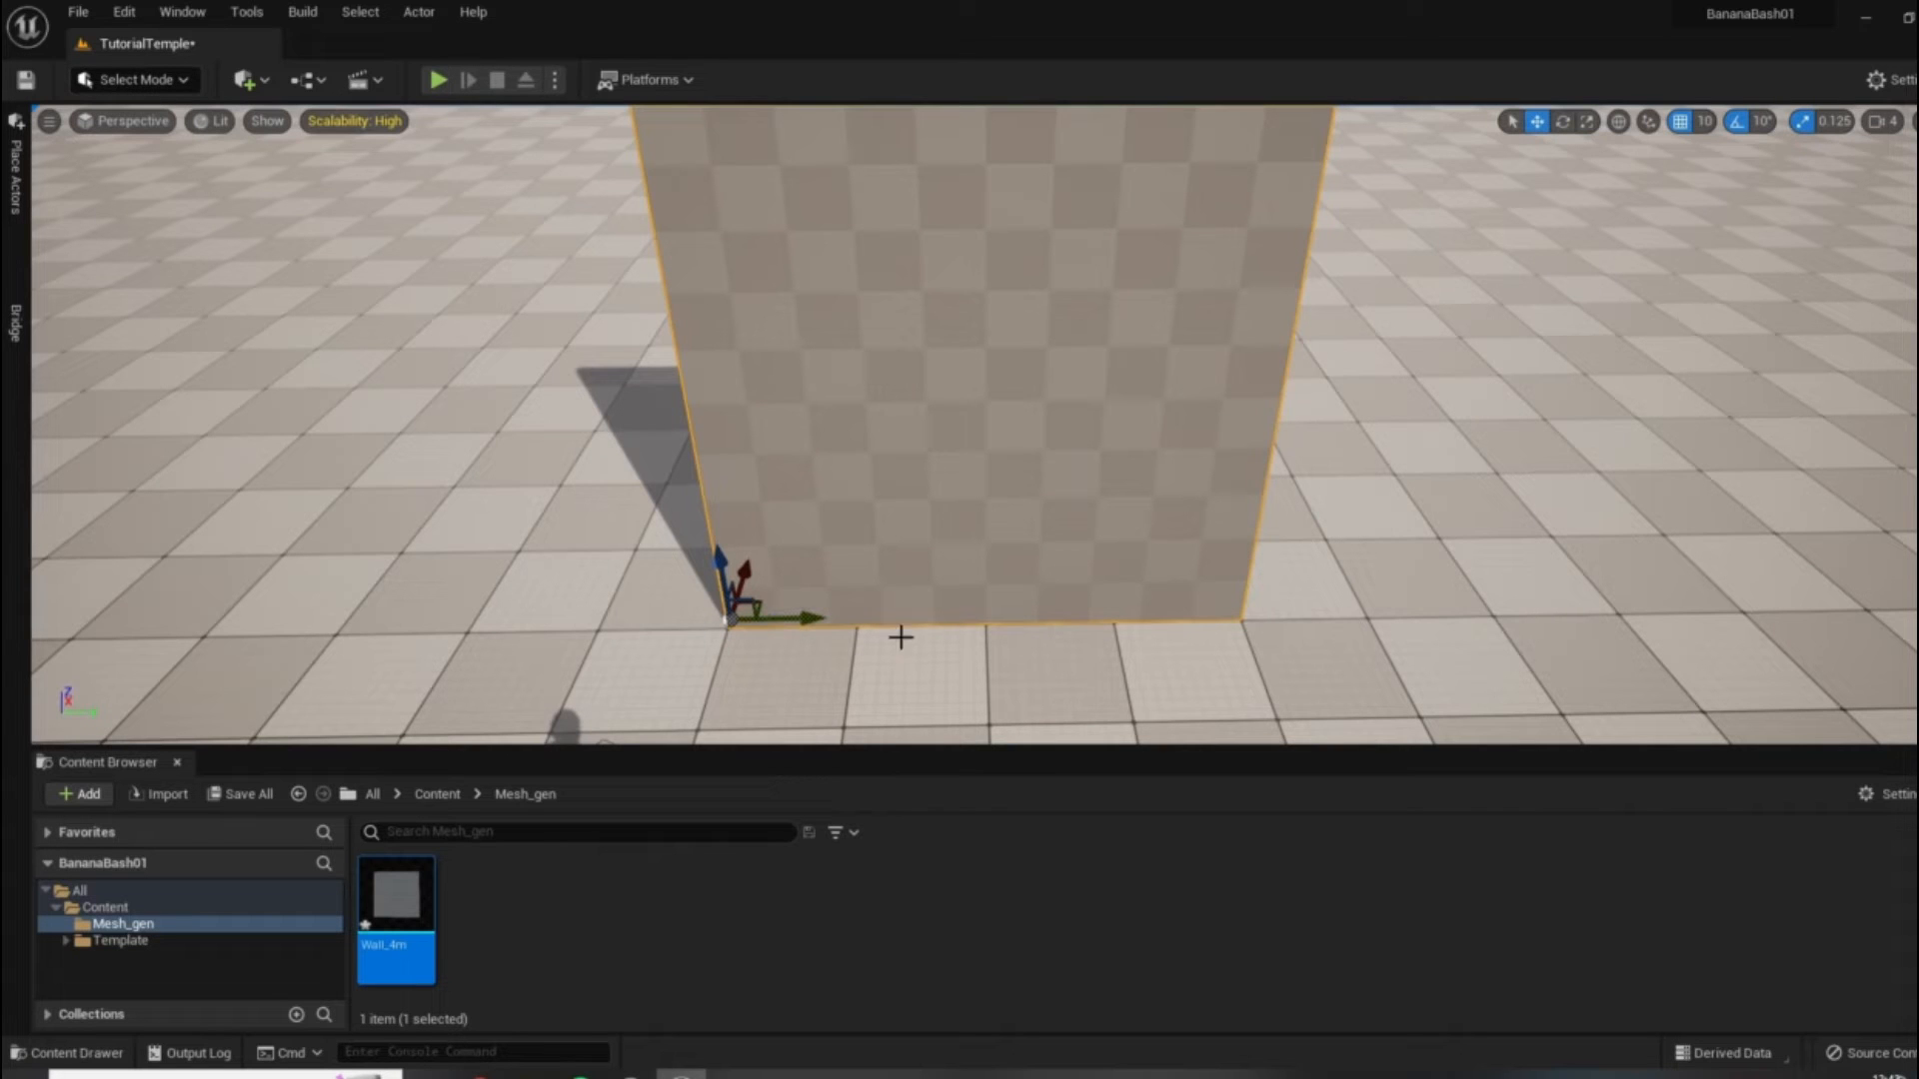
# Duplicate the wall along its length so the copy sits flush against the original's side edge.
pyautogui.moveTo(785, 616); pyautogui.dragTo(1272, 642)
pyautogui.press('f')
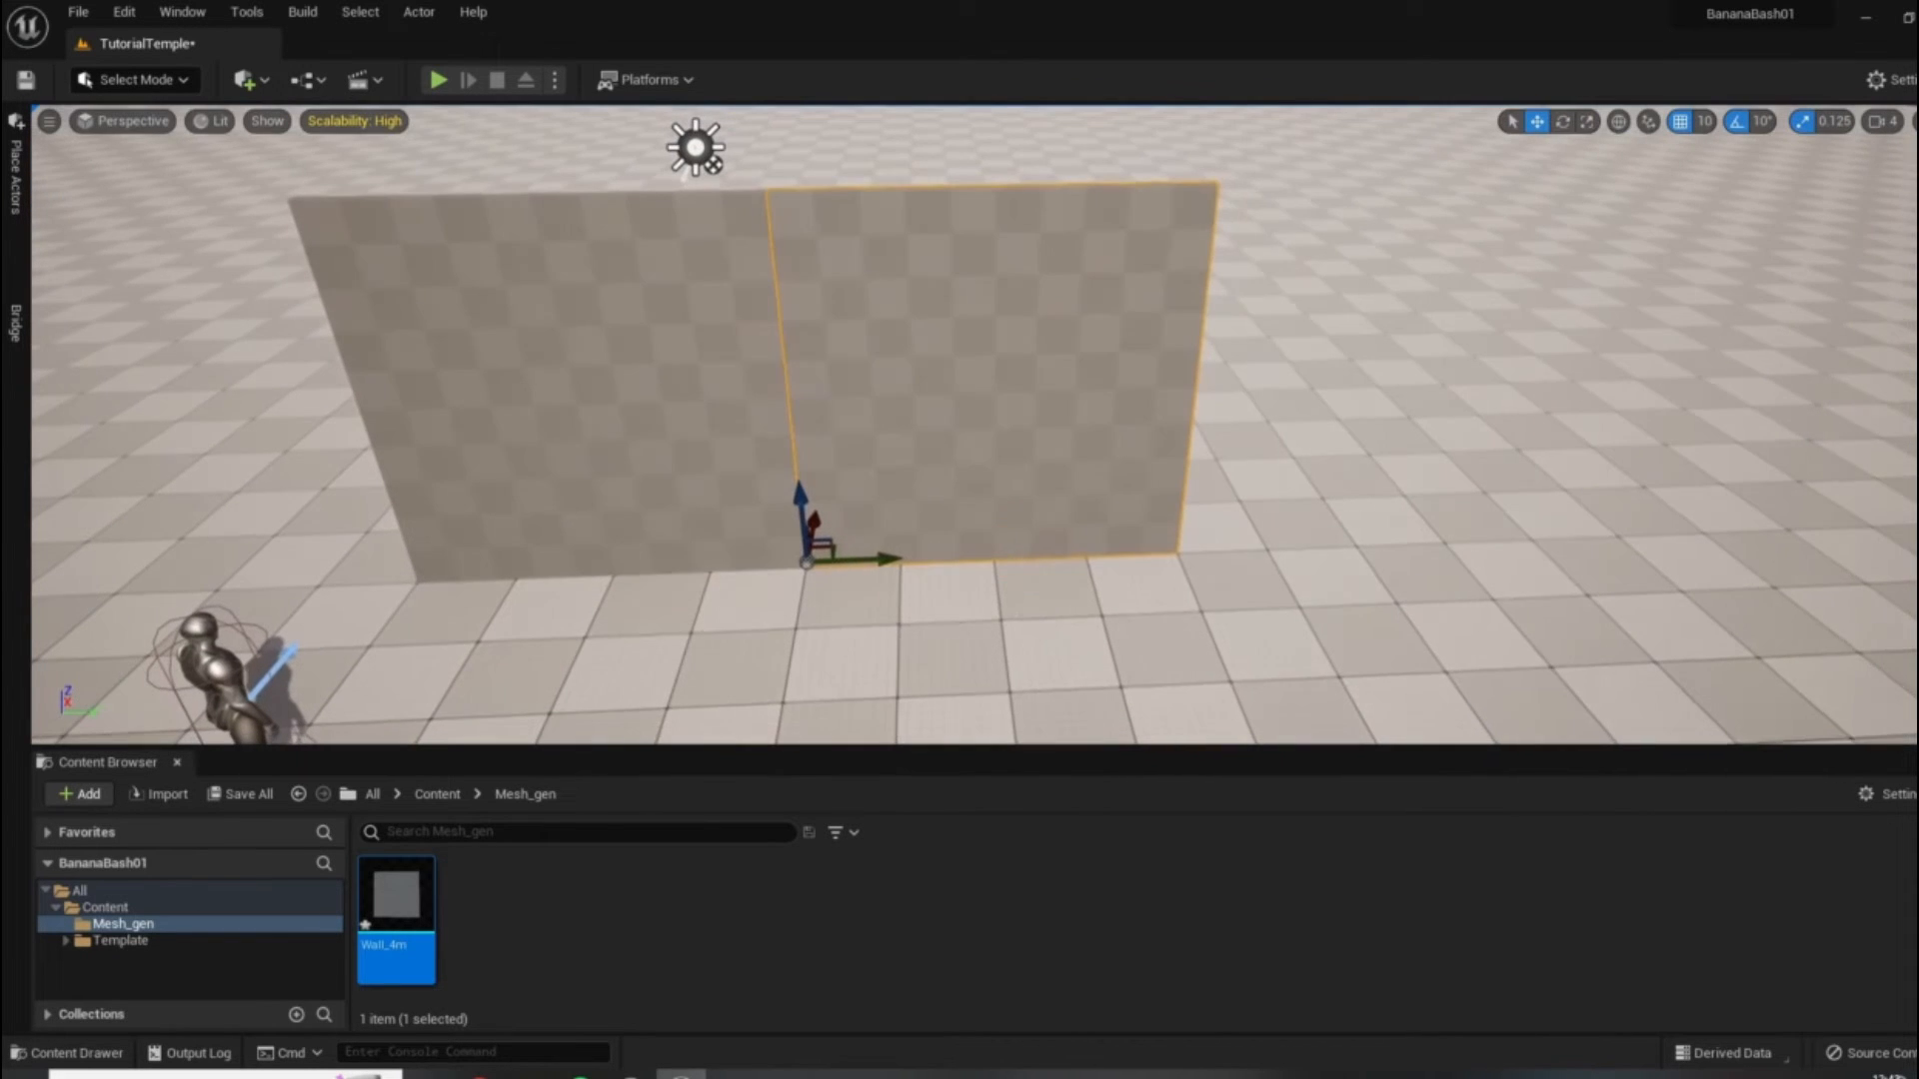
# Review the room layout, legend and 4 m scale in the LvlMap.png level map, and return to the Unreal editor.
pyautogui.moveTo(528, 1074)
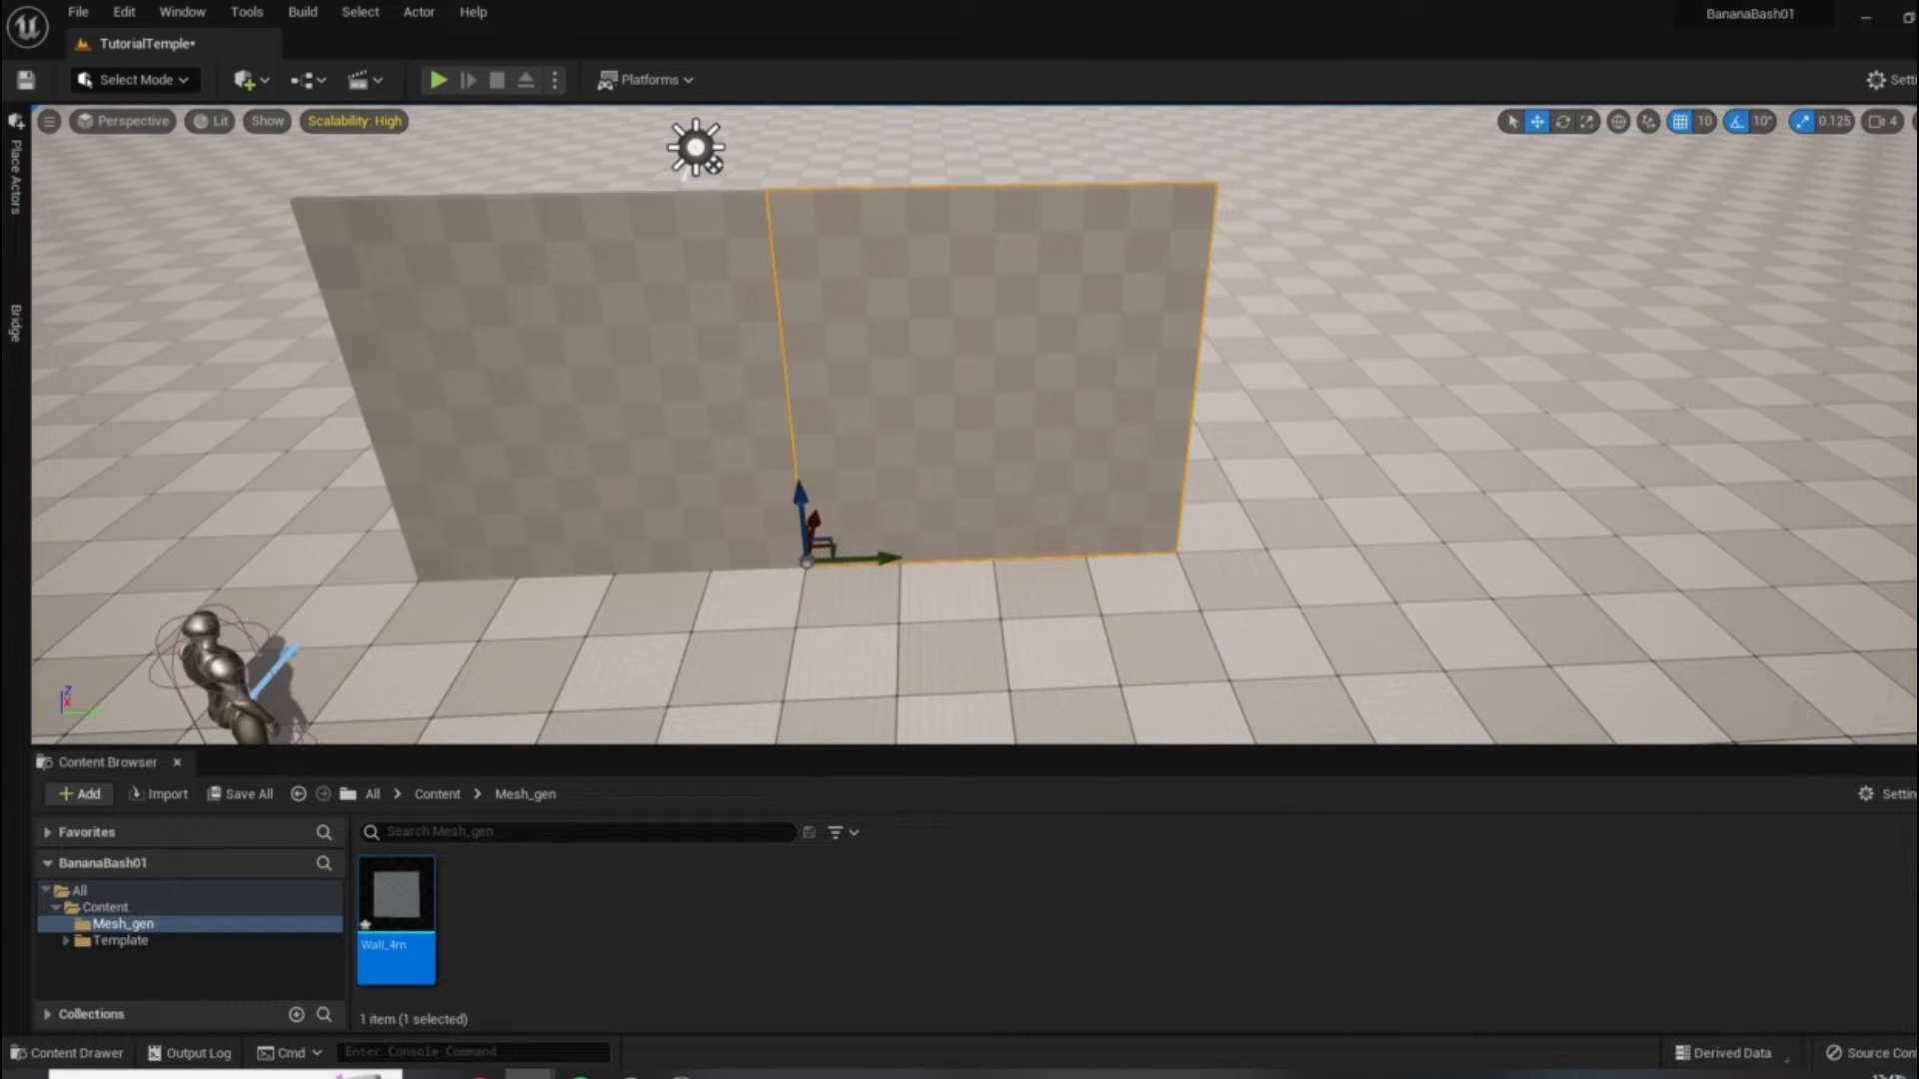
pyautogui.click(732, 1074)
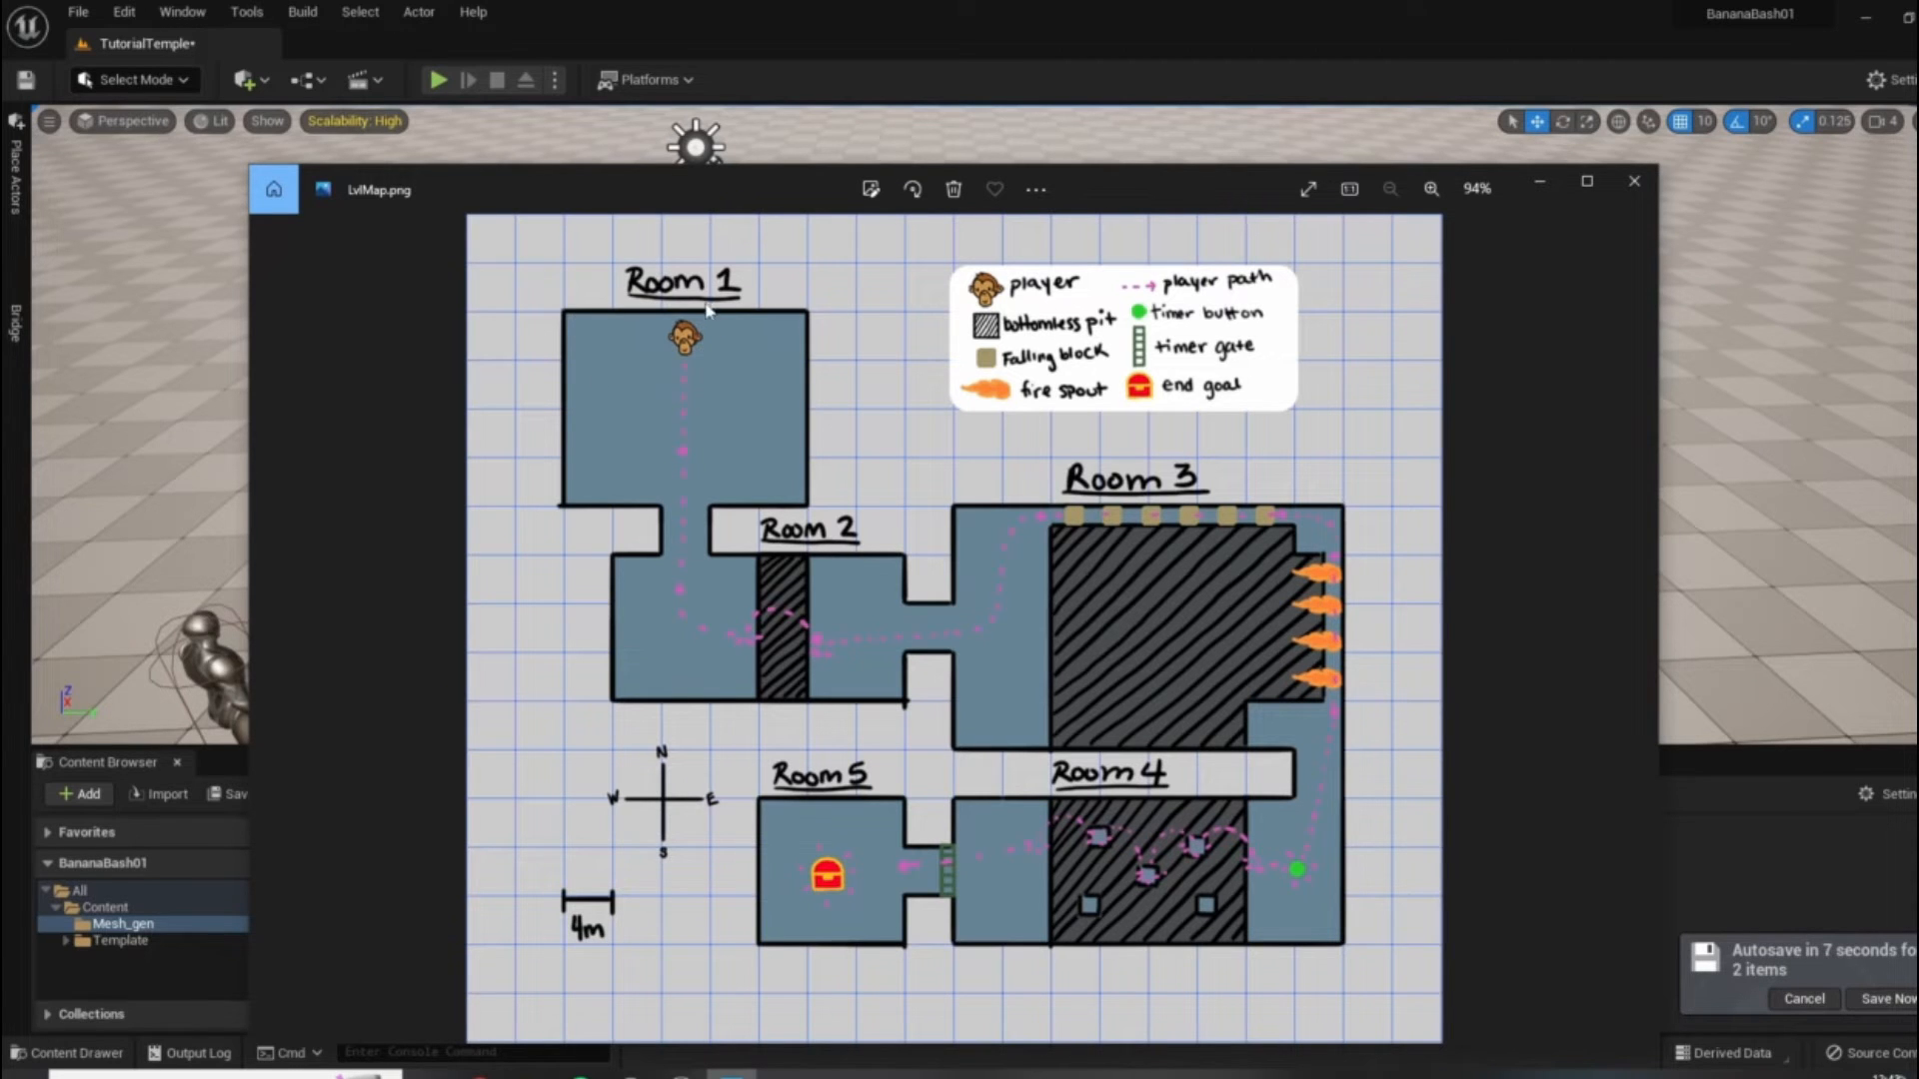
pyautogui.moveTo(1182, 170)
pyautogui.mouseDown()
pyautogui.moveTo(1182, 313)
pyautogui.moveTo(1231, 243)
pyautogui.moveTo(1208, 166)
pyautogui.mouseUp()
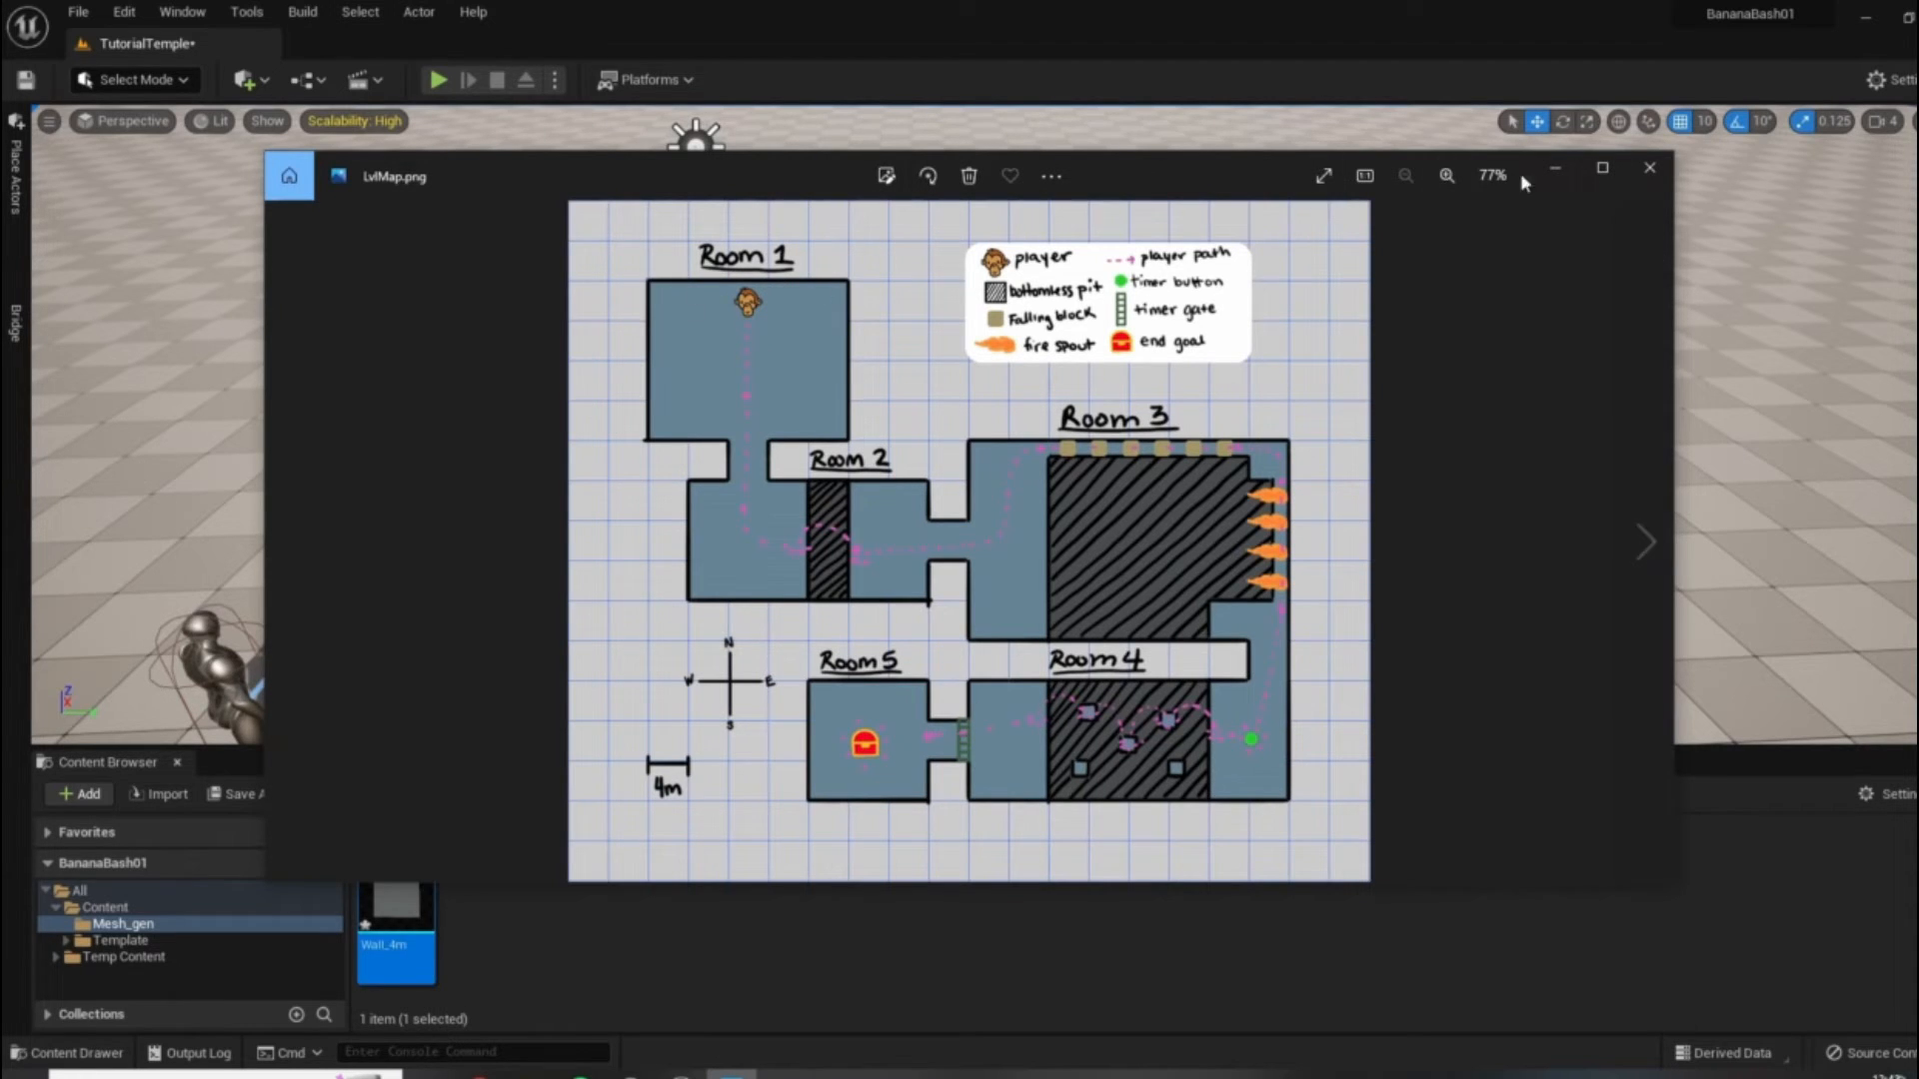
pyautogui.click(1555, 170)
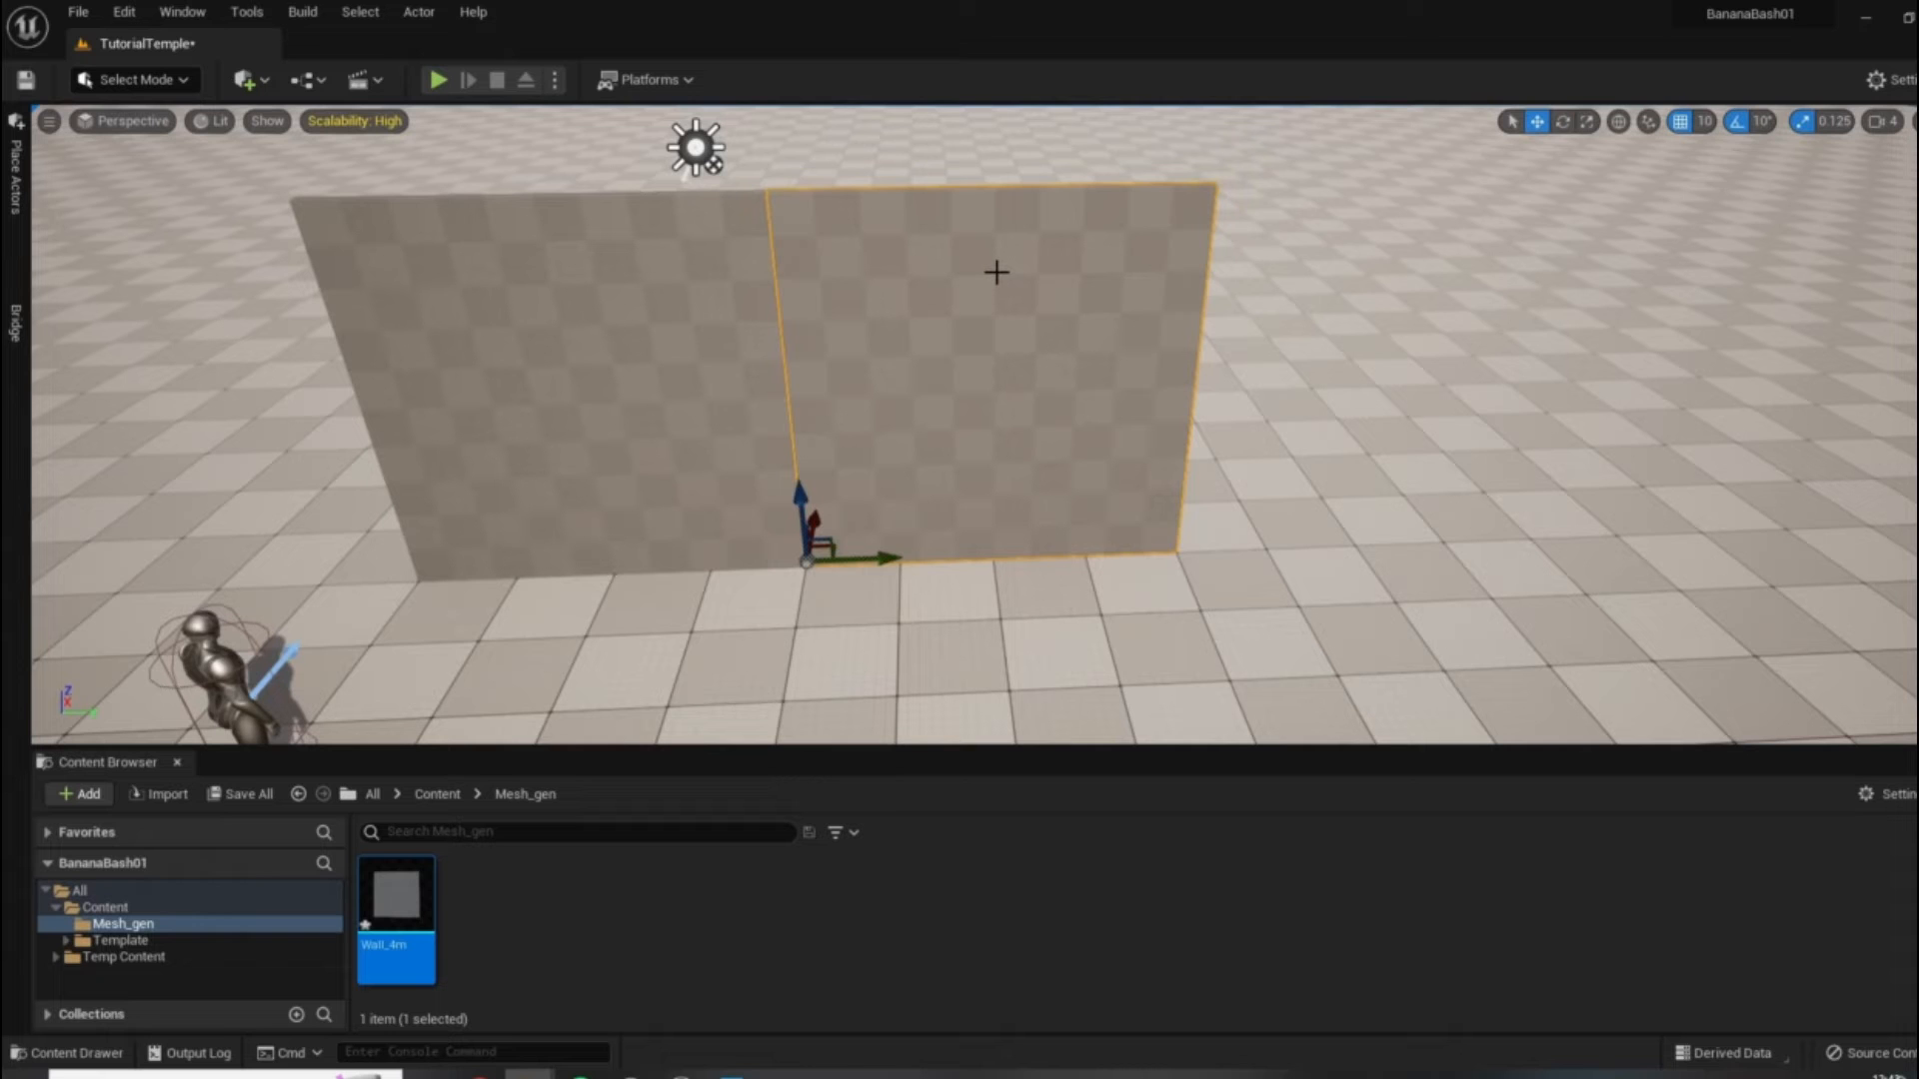
# Examine the two joined walls and the surrounding floor from farther away with the walls deselected.
pyautogui.rightClick(814, 268)
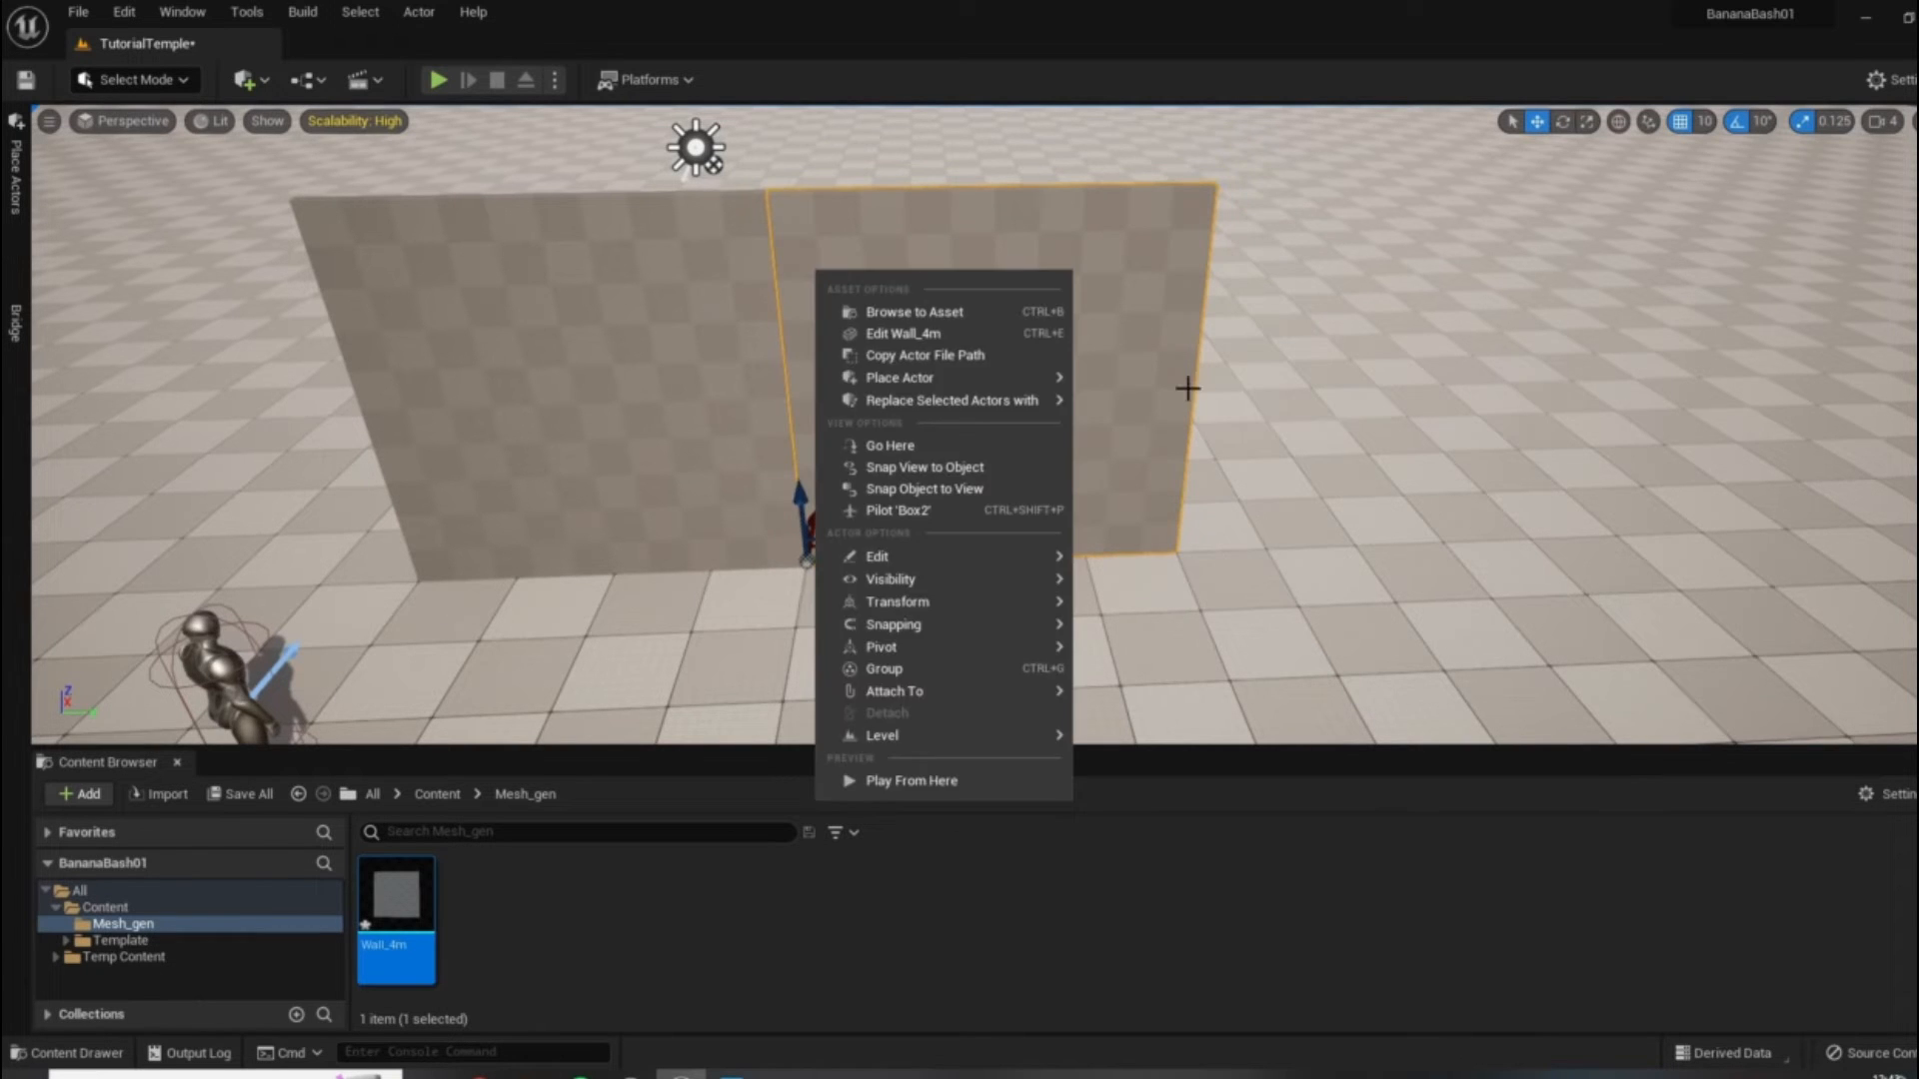
pyautogui.rightClick(1422, 448)
pyautogui.click(1321, 454)
pyautogui.moveTo(1321, 454); pyautogui.dragTo(792, 219, button='right')
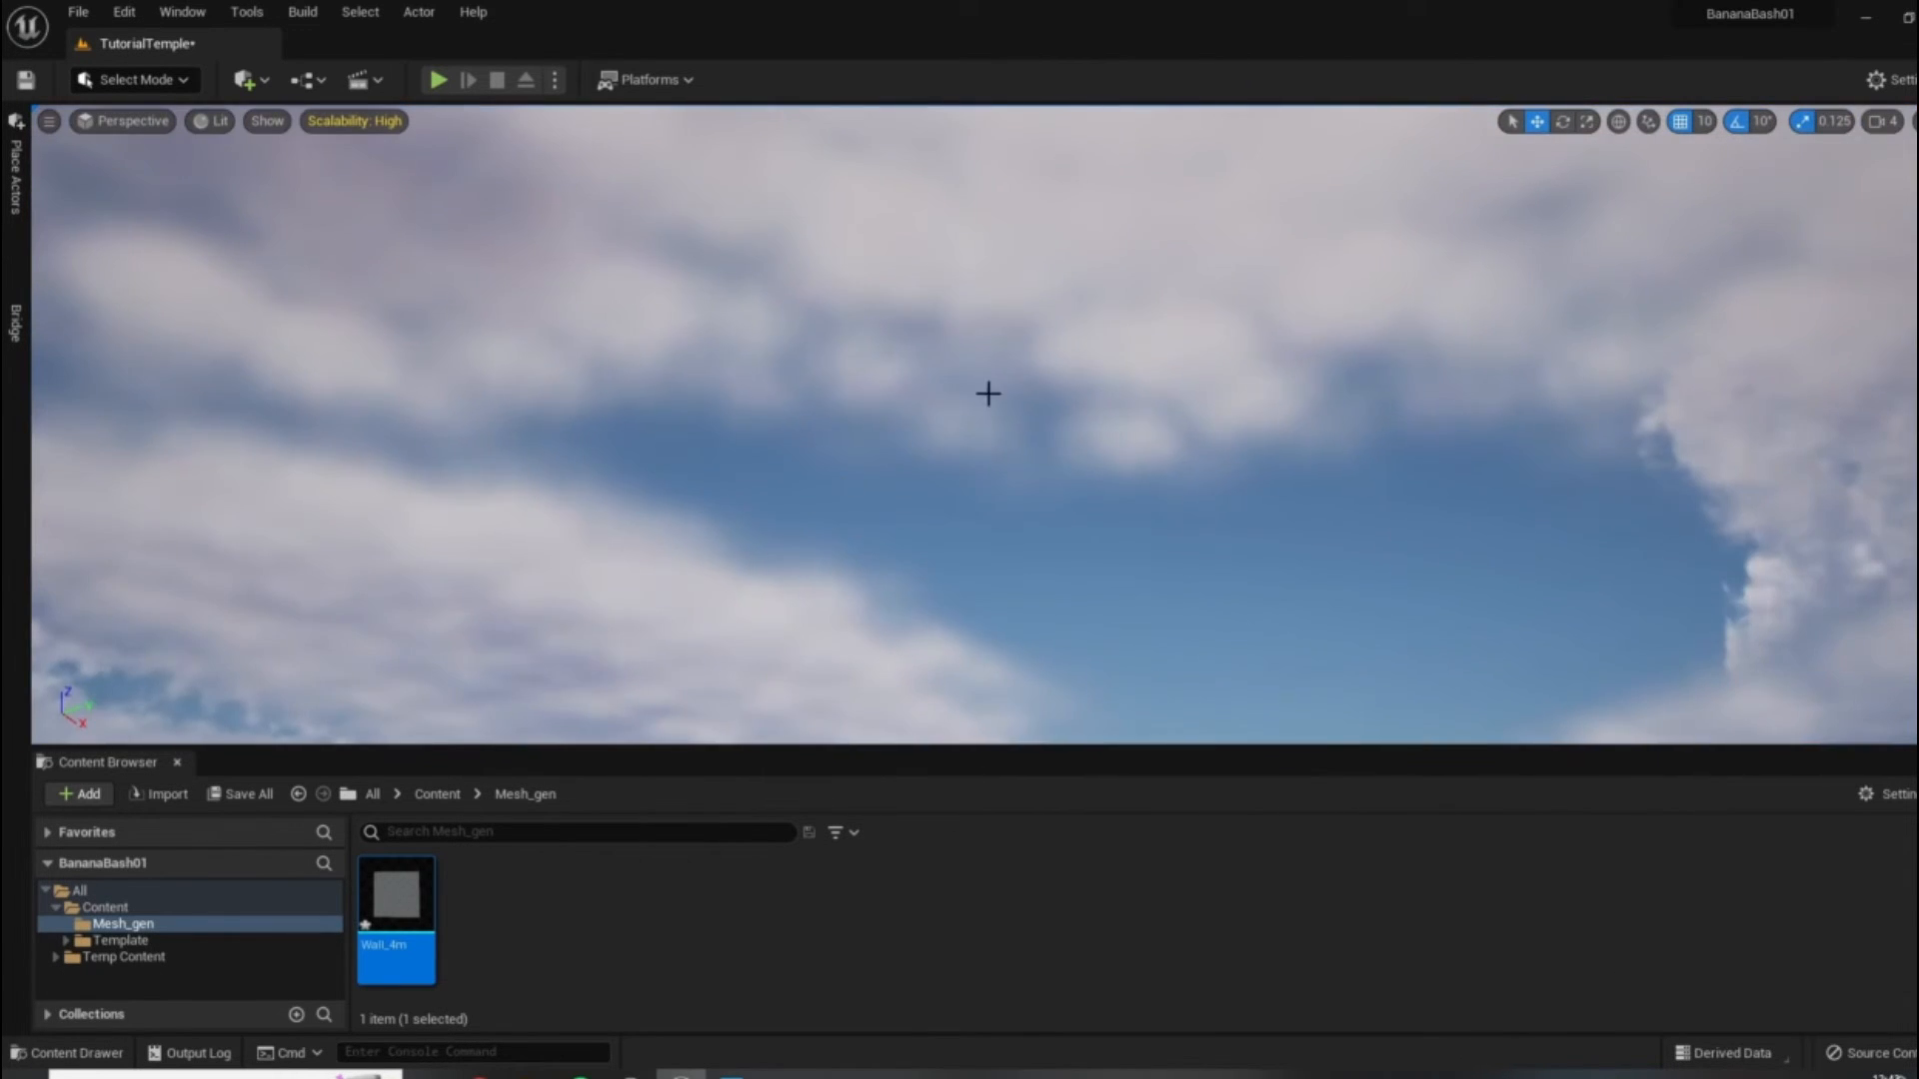
pyautogui.moveTo(988, 393); pyautogui.dragTo(373, 189, button='right')
pyautogui.moveTo(1109, 440); pyautogui.dragTo(1300, 190, button='right')
pyautogui.moveTo(694, 306); pyautogui.dragTo(783, 286, button='right')
pyautogui.moveTo(927, 399); pyautogui.dragTo(924, 579, button='right')
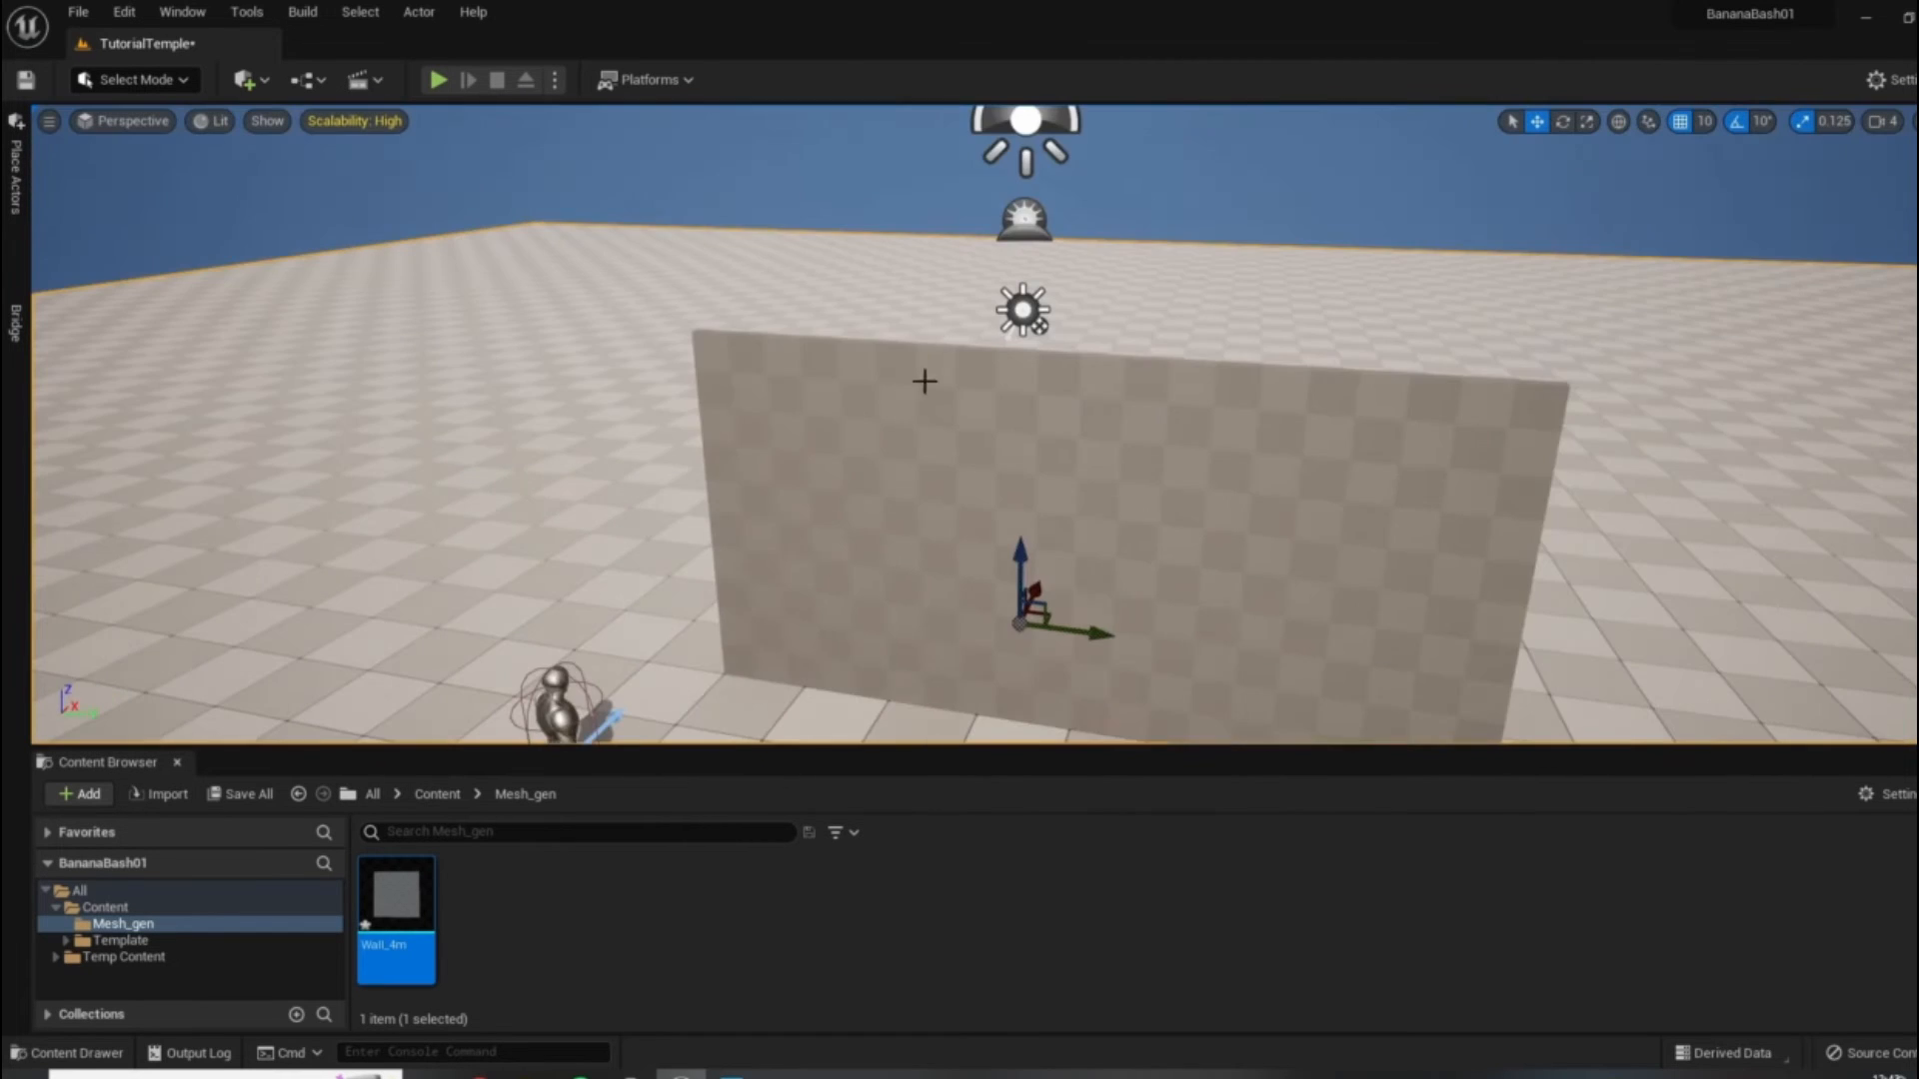
pyautogui.scroll(-5, 973, 334)
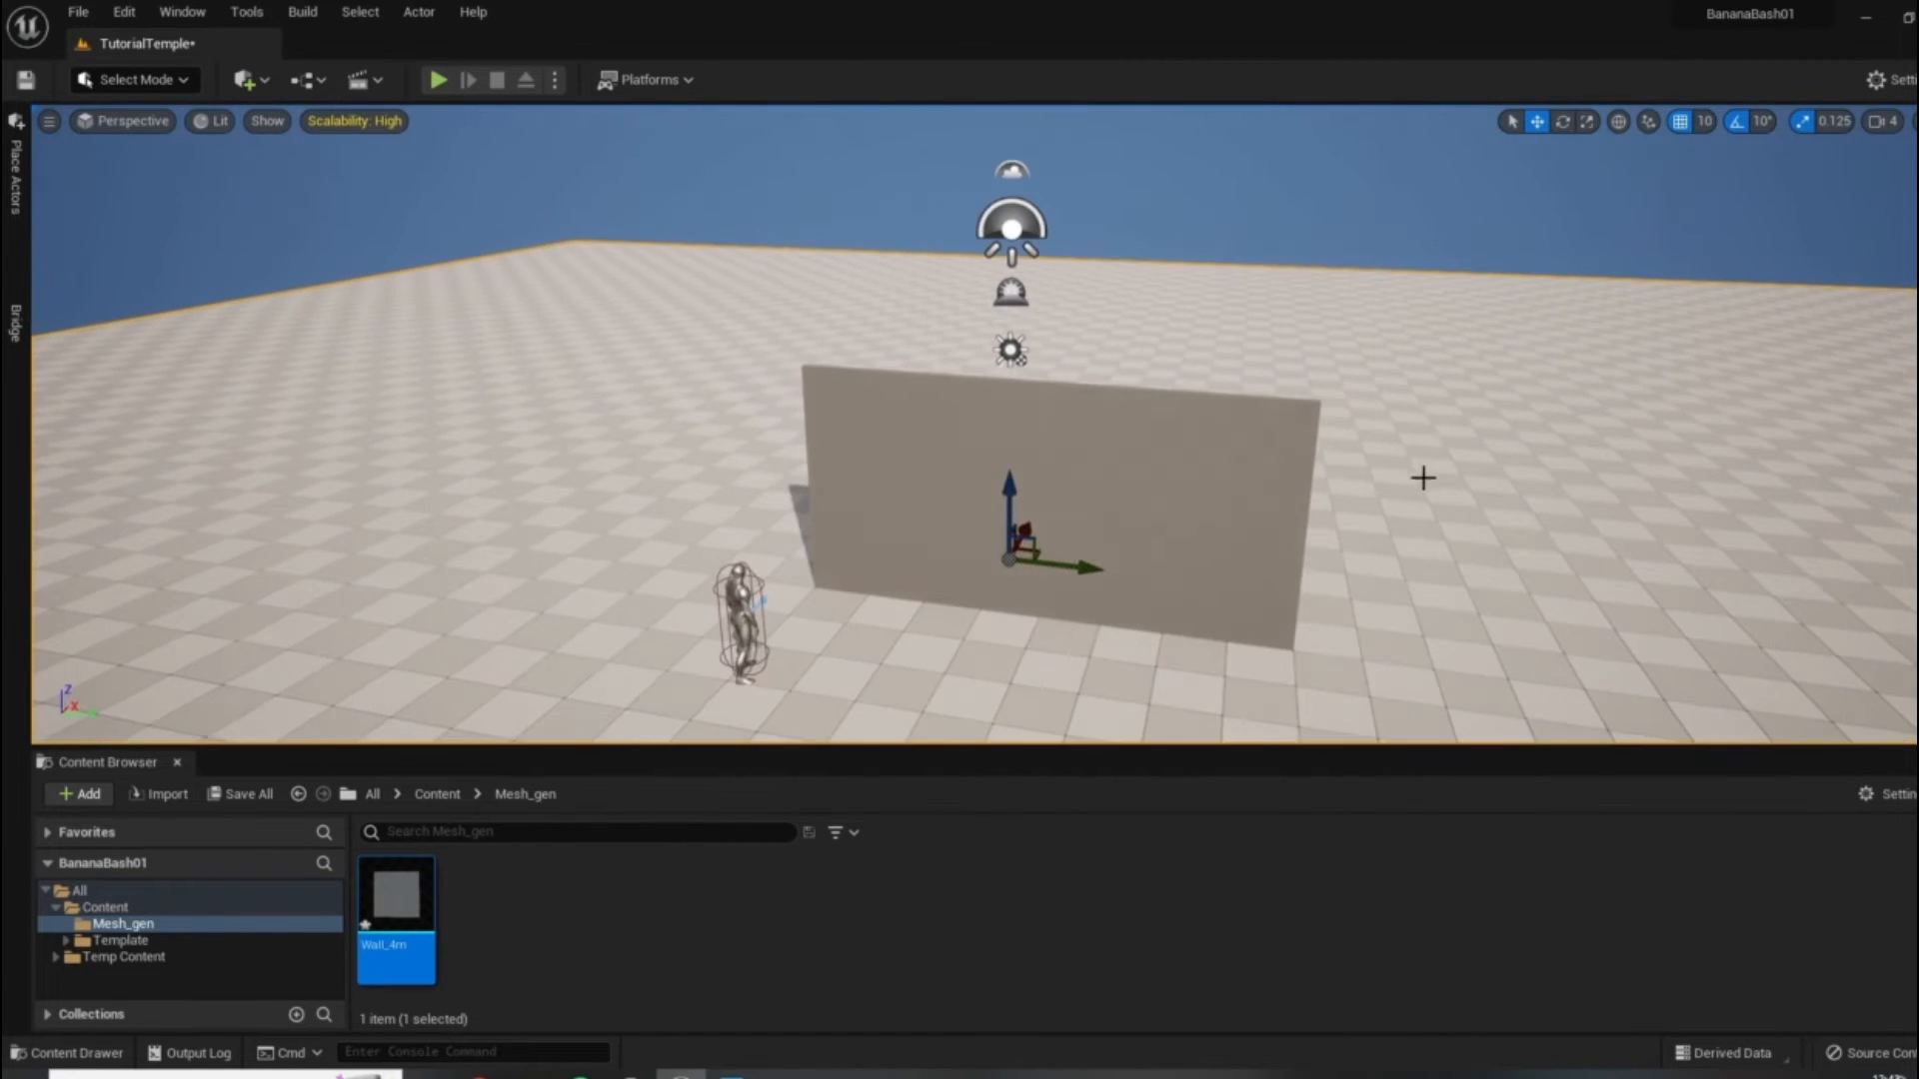
pyautogui.moveTo(1422, 477); pyautogui.dragTo(1268, 211, button='right')
pyautogui.moveTo(1363, 462); pyautogui.dragTo(445, 603, button='right')
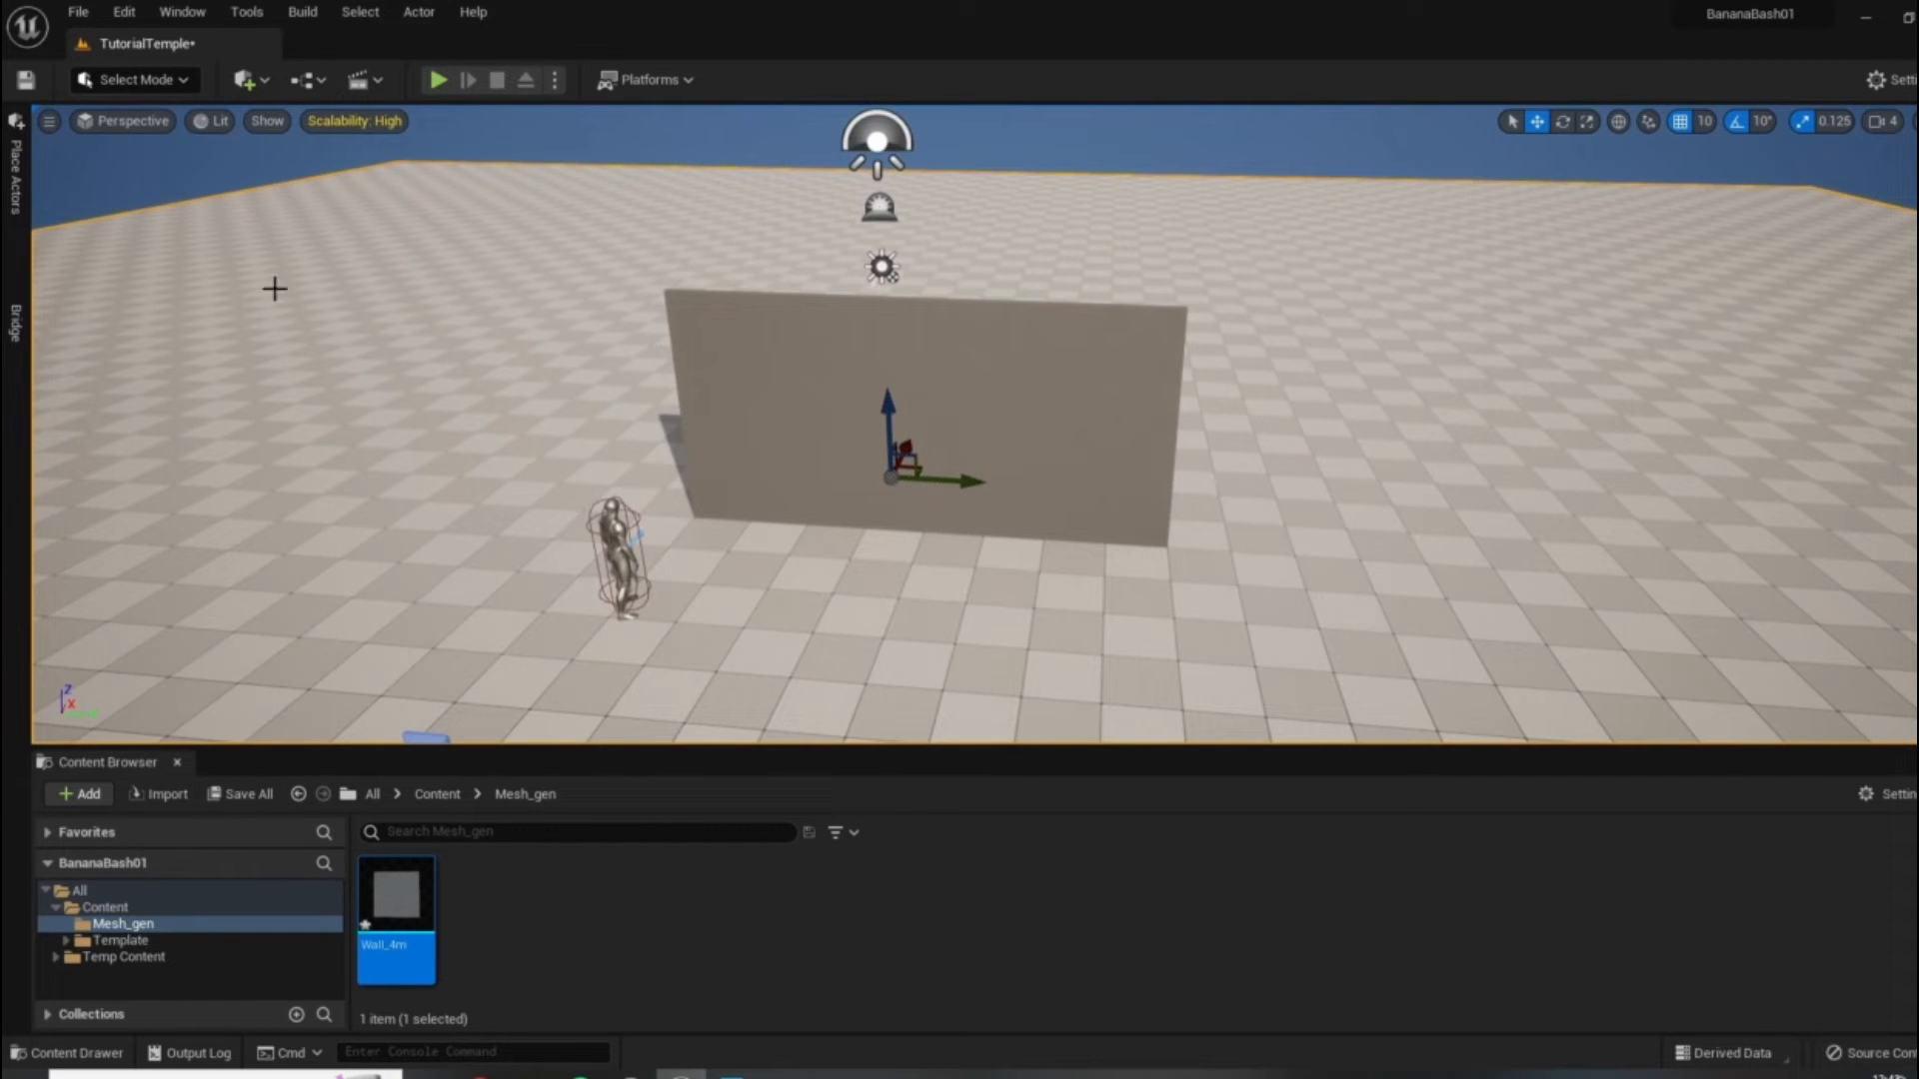
# Switch the viewport to the Top orthographic view with the walls and the player character in frame.
pyautogui.click(140, 121)
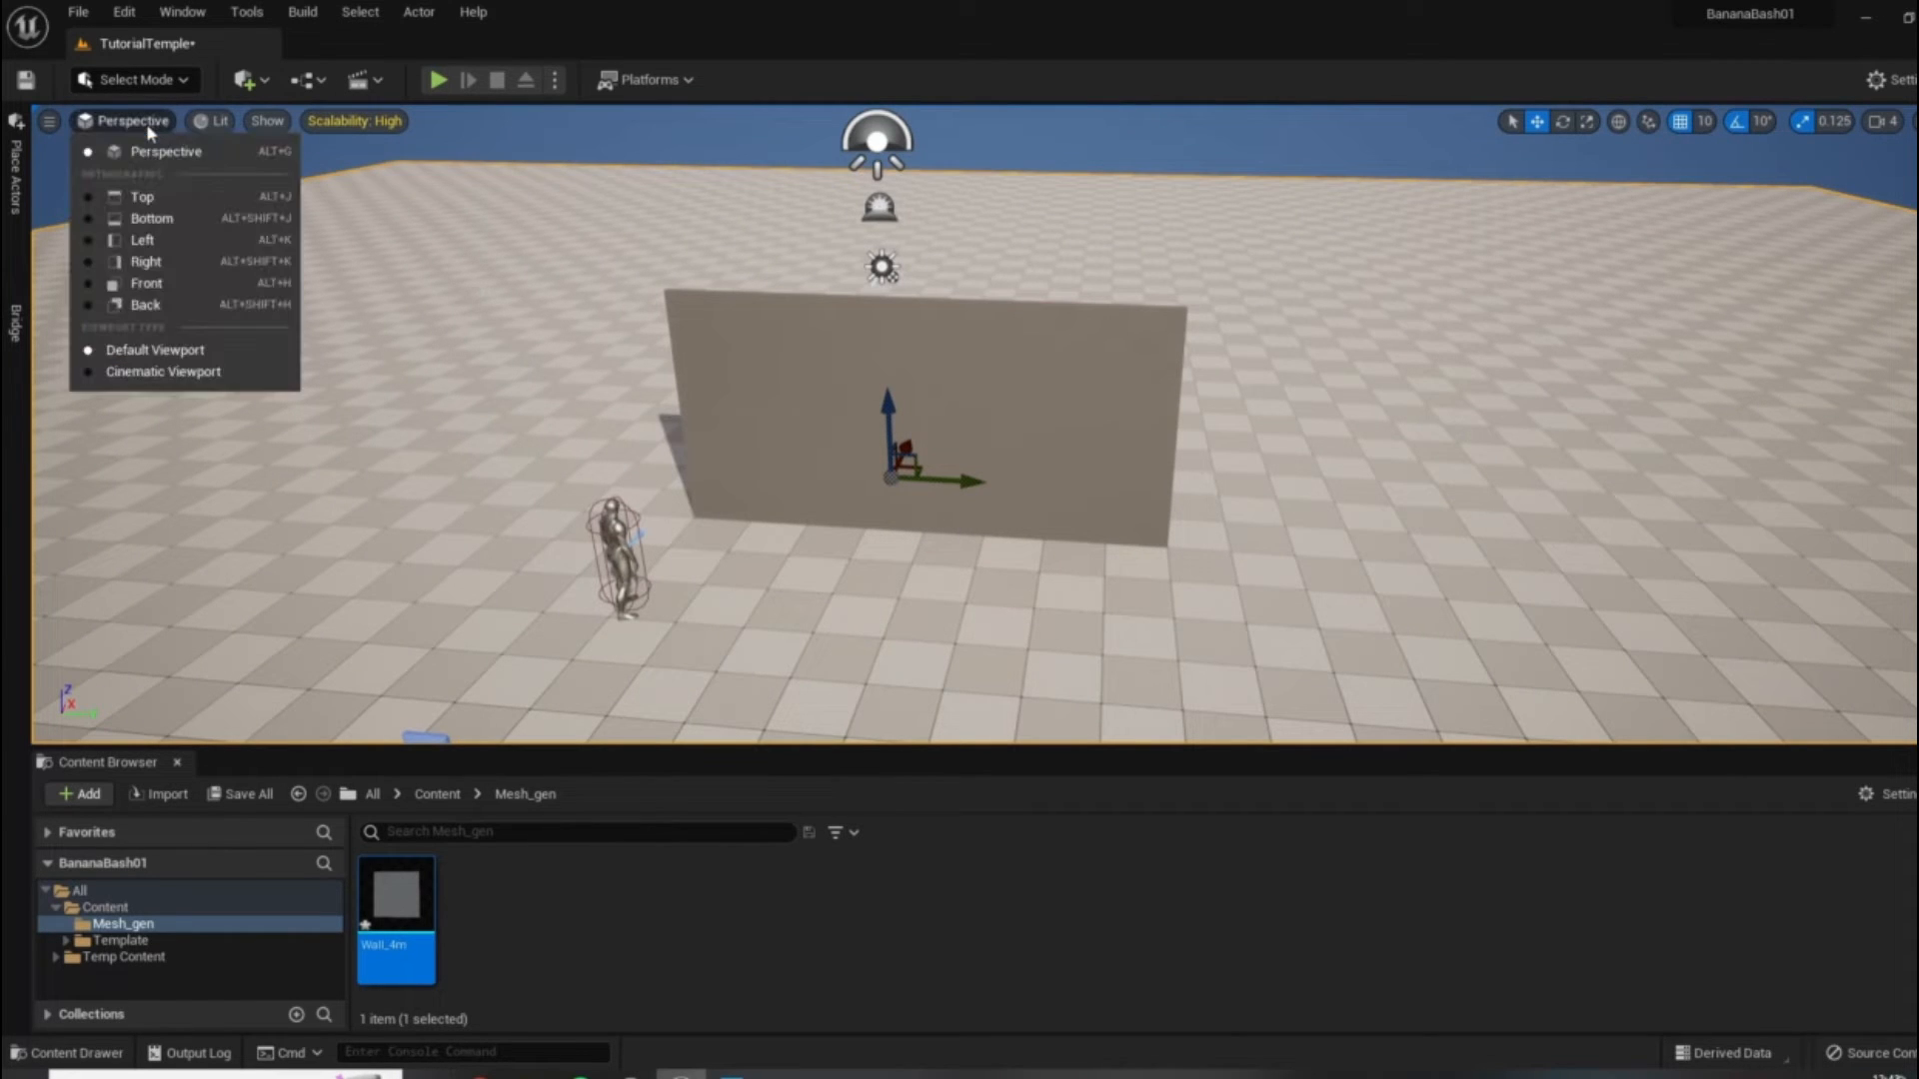
pyautogui.click(154, 205)
pyautogui.scroll(-5, 1059, 404)
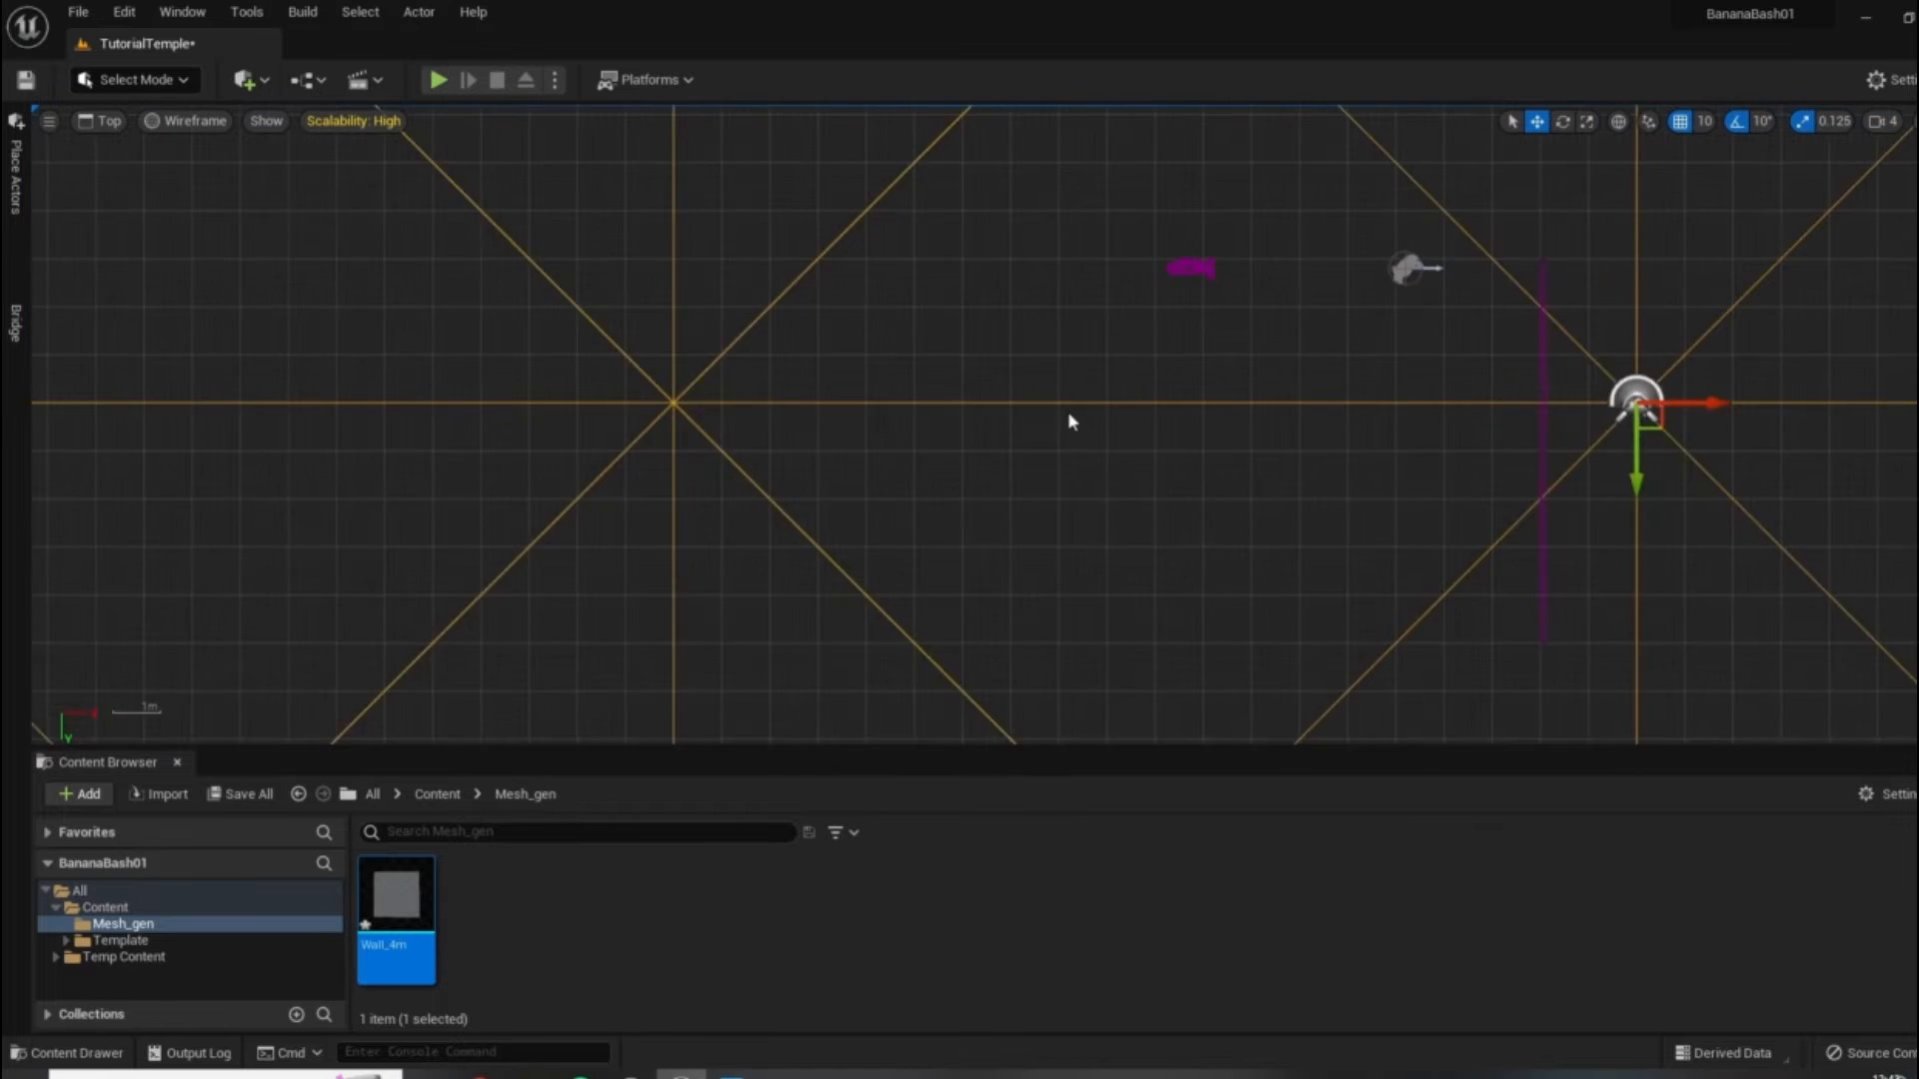
pyautogui.scroll(-3, 1049, 398)
pyautogui.scroll(3, 1299, 430)
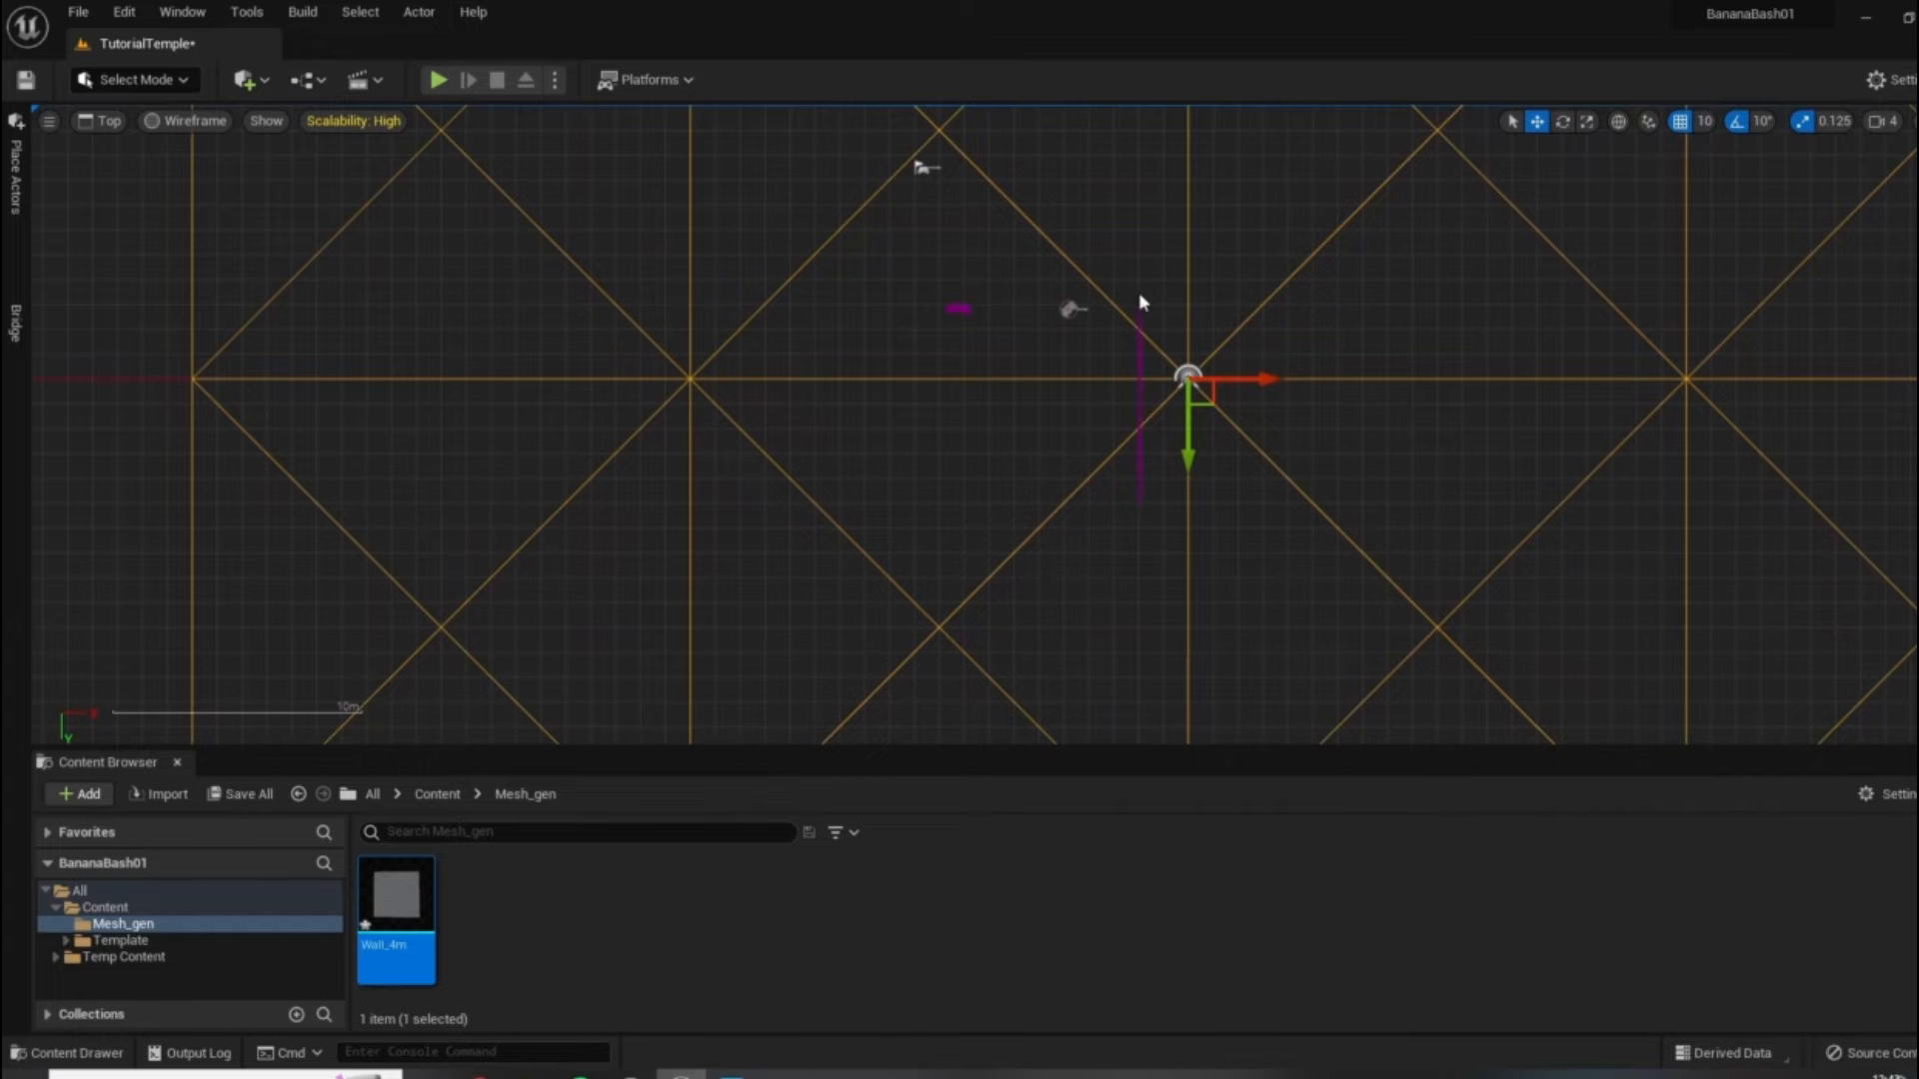
pyautogui.scroll(-5, 1184, 459)
pyautogui.moveTo(1439, 352); pyautogui.dragTo(1199, 467, button='right')
pyautogui.scroll(5, 843, 541)
pyautogui.click(953, 427)
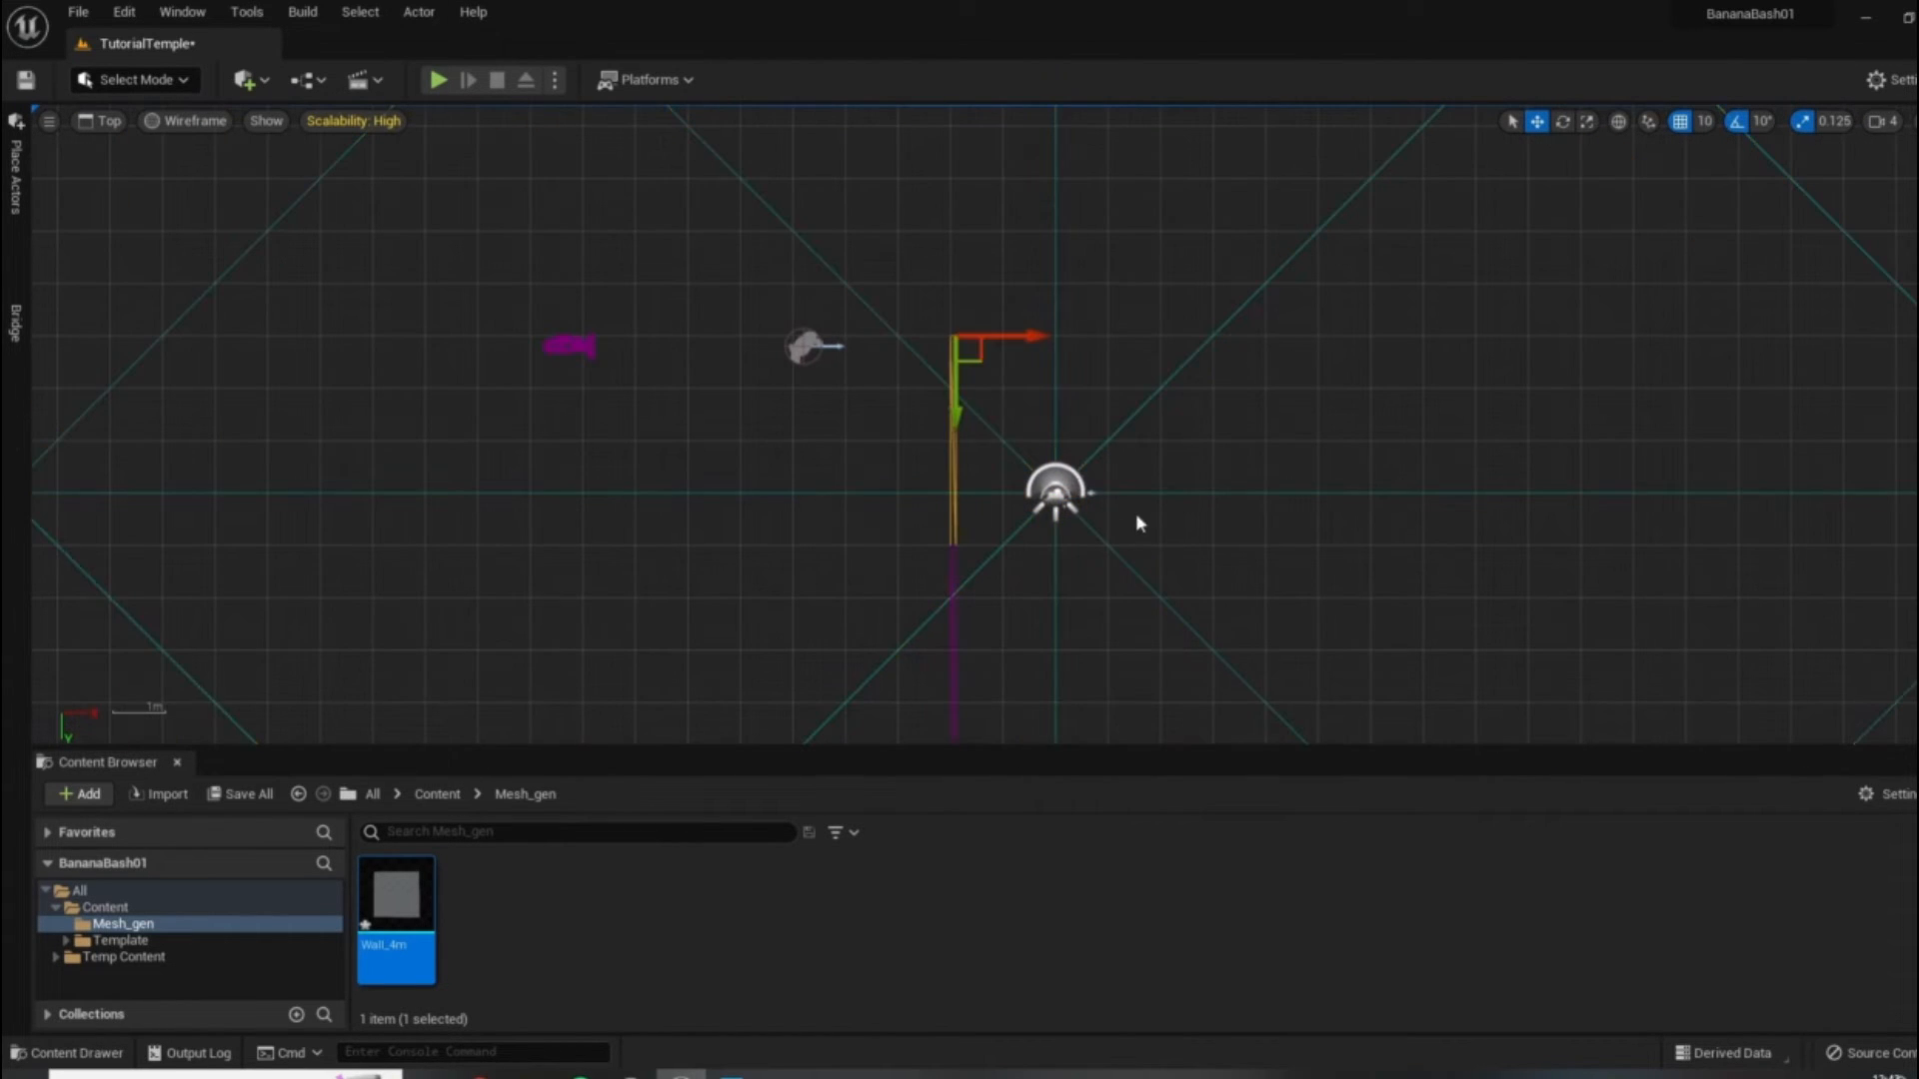
pyautogui.press('e')
pyautogui.click(1355, 493)
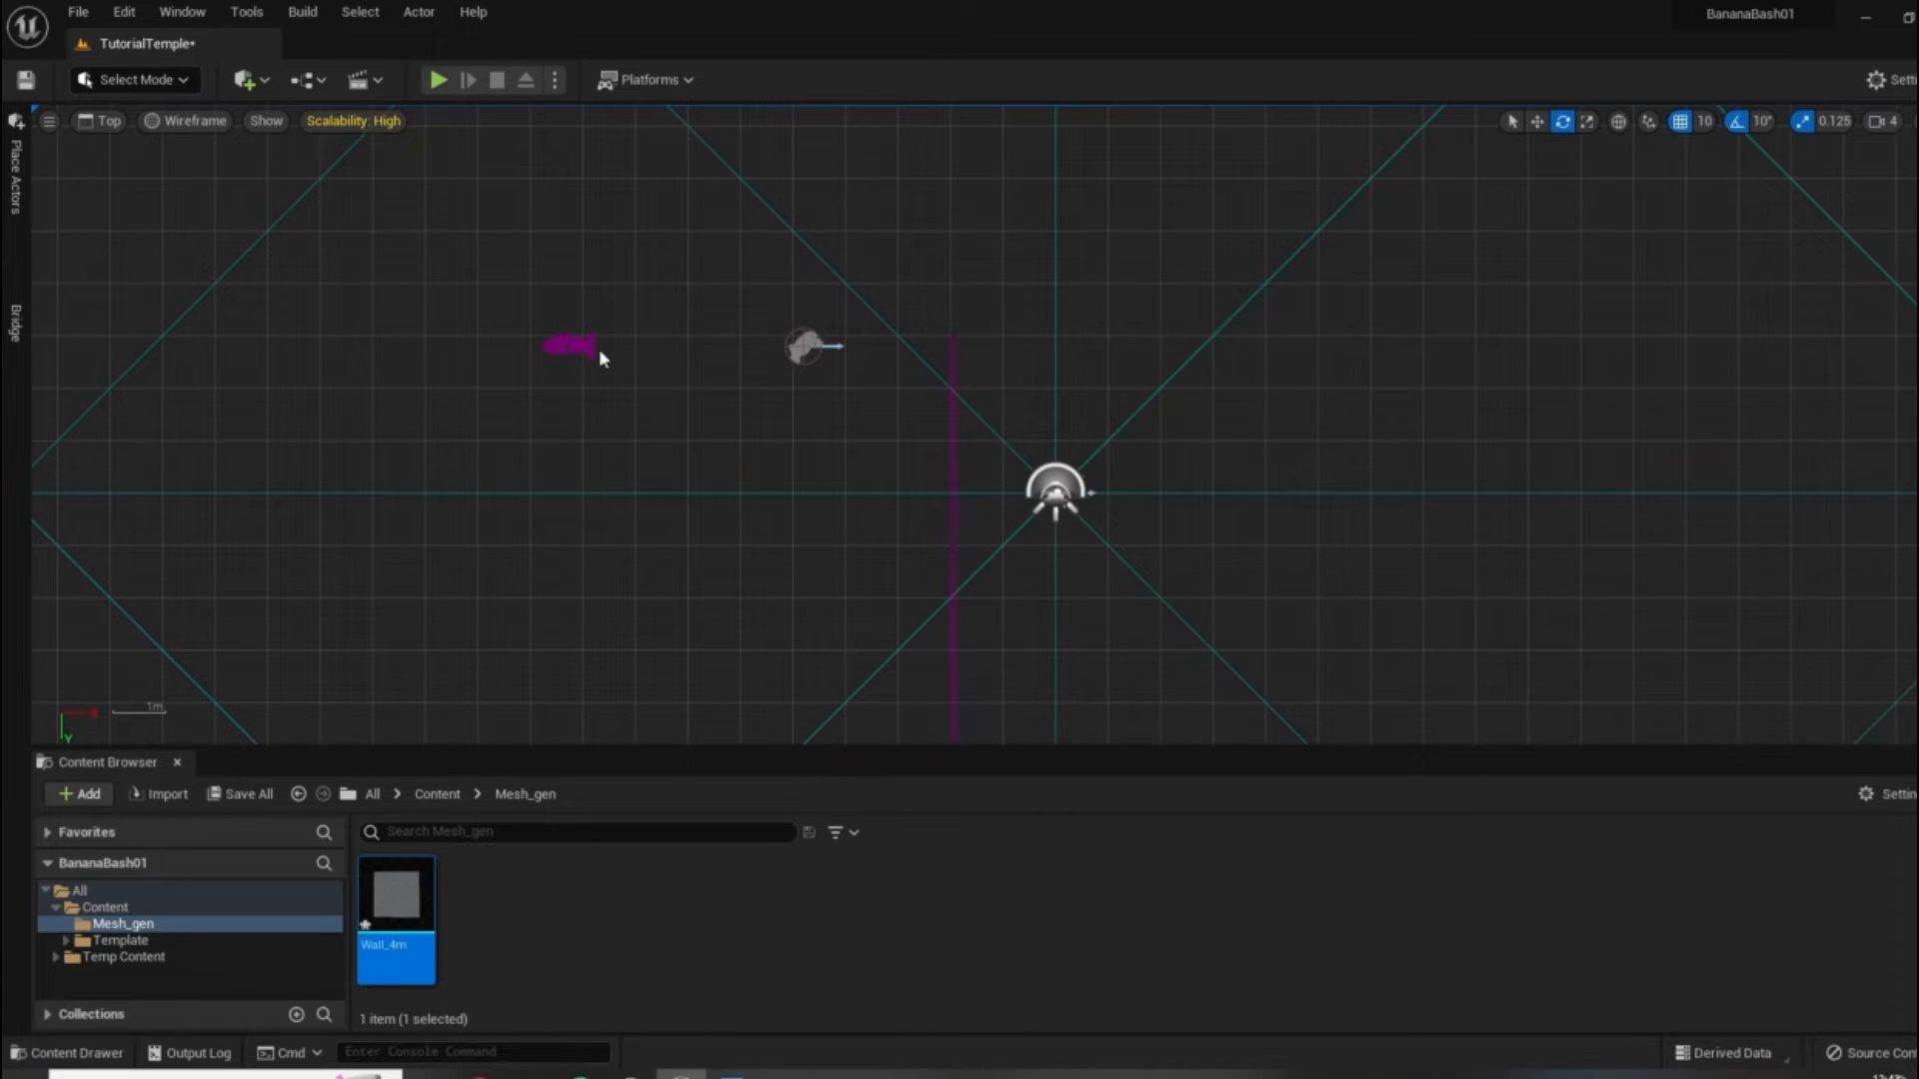
# Select the player character in the top view and compare its placement and facing direction with the LvlMap.png level map.
pyautogui.click(572, 346)
pyautogui.press('w')
pyautogui.scroll(-1, 987, 646)
pyautogui.scroll(-5, 830, 480)
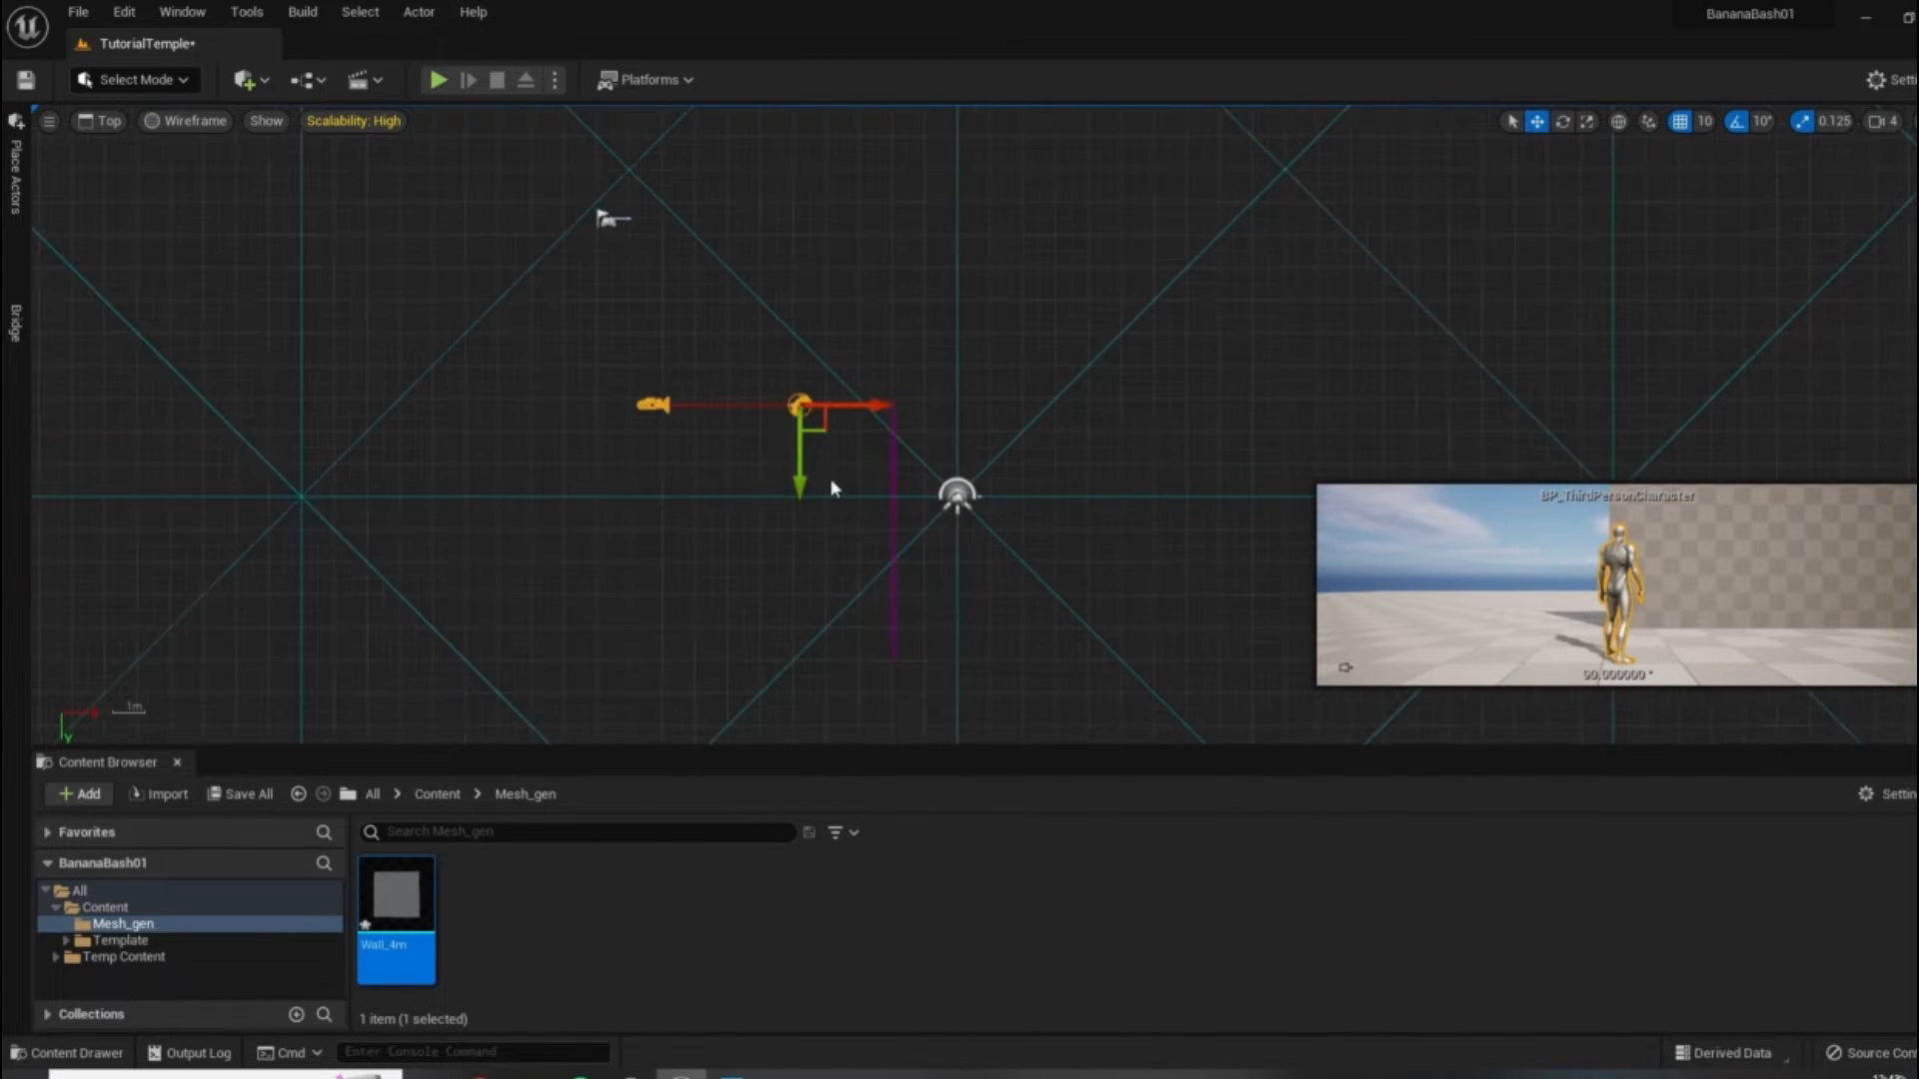
pyautogui.hotkey('alt', 'Tab')
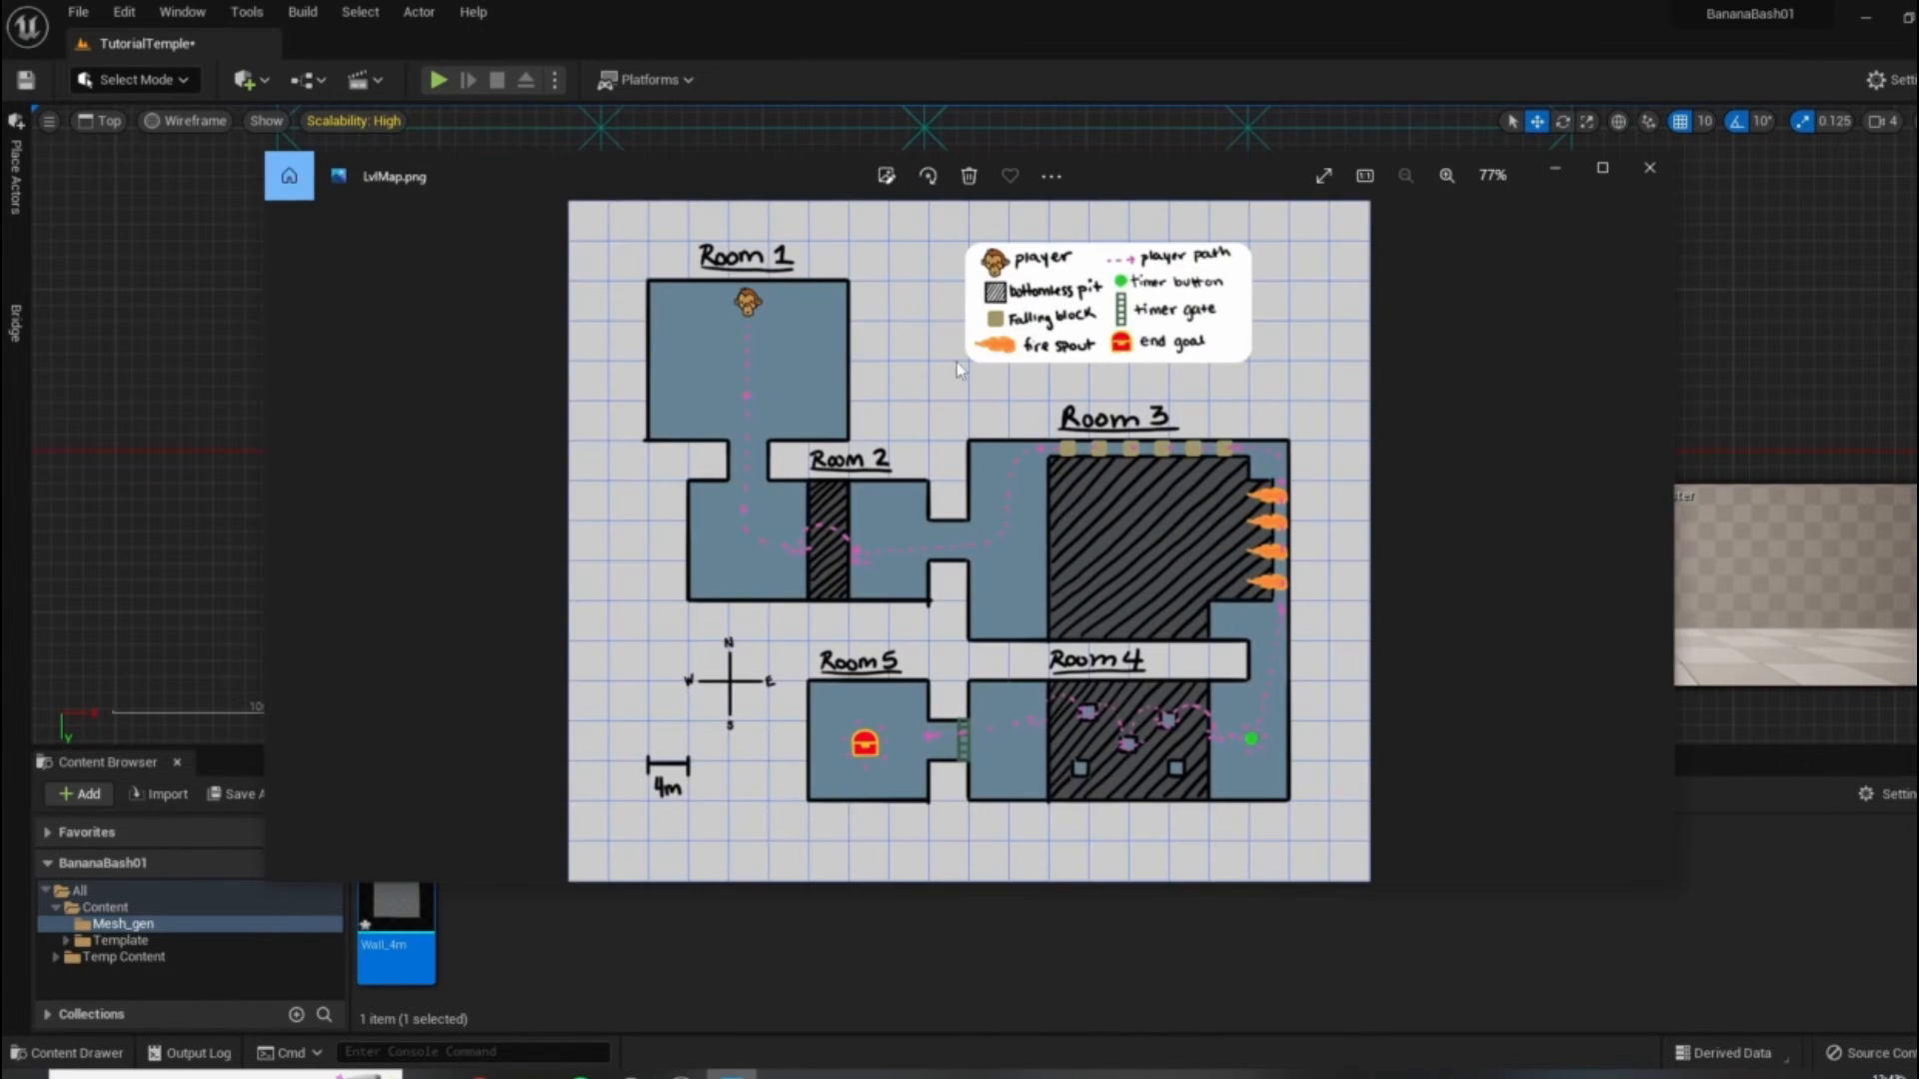
pyautogui.click(1552, 169)
pyautogui.scroll(2, 591, 739)
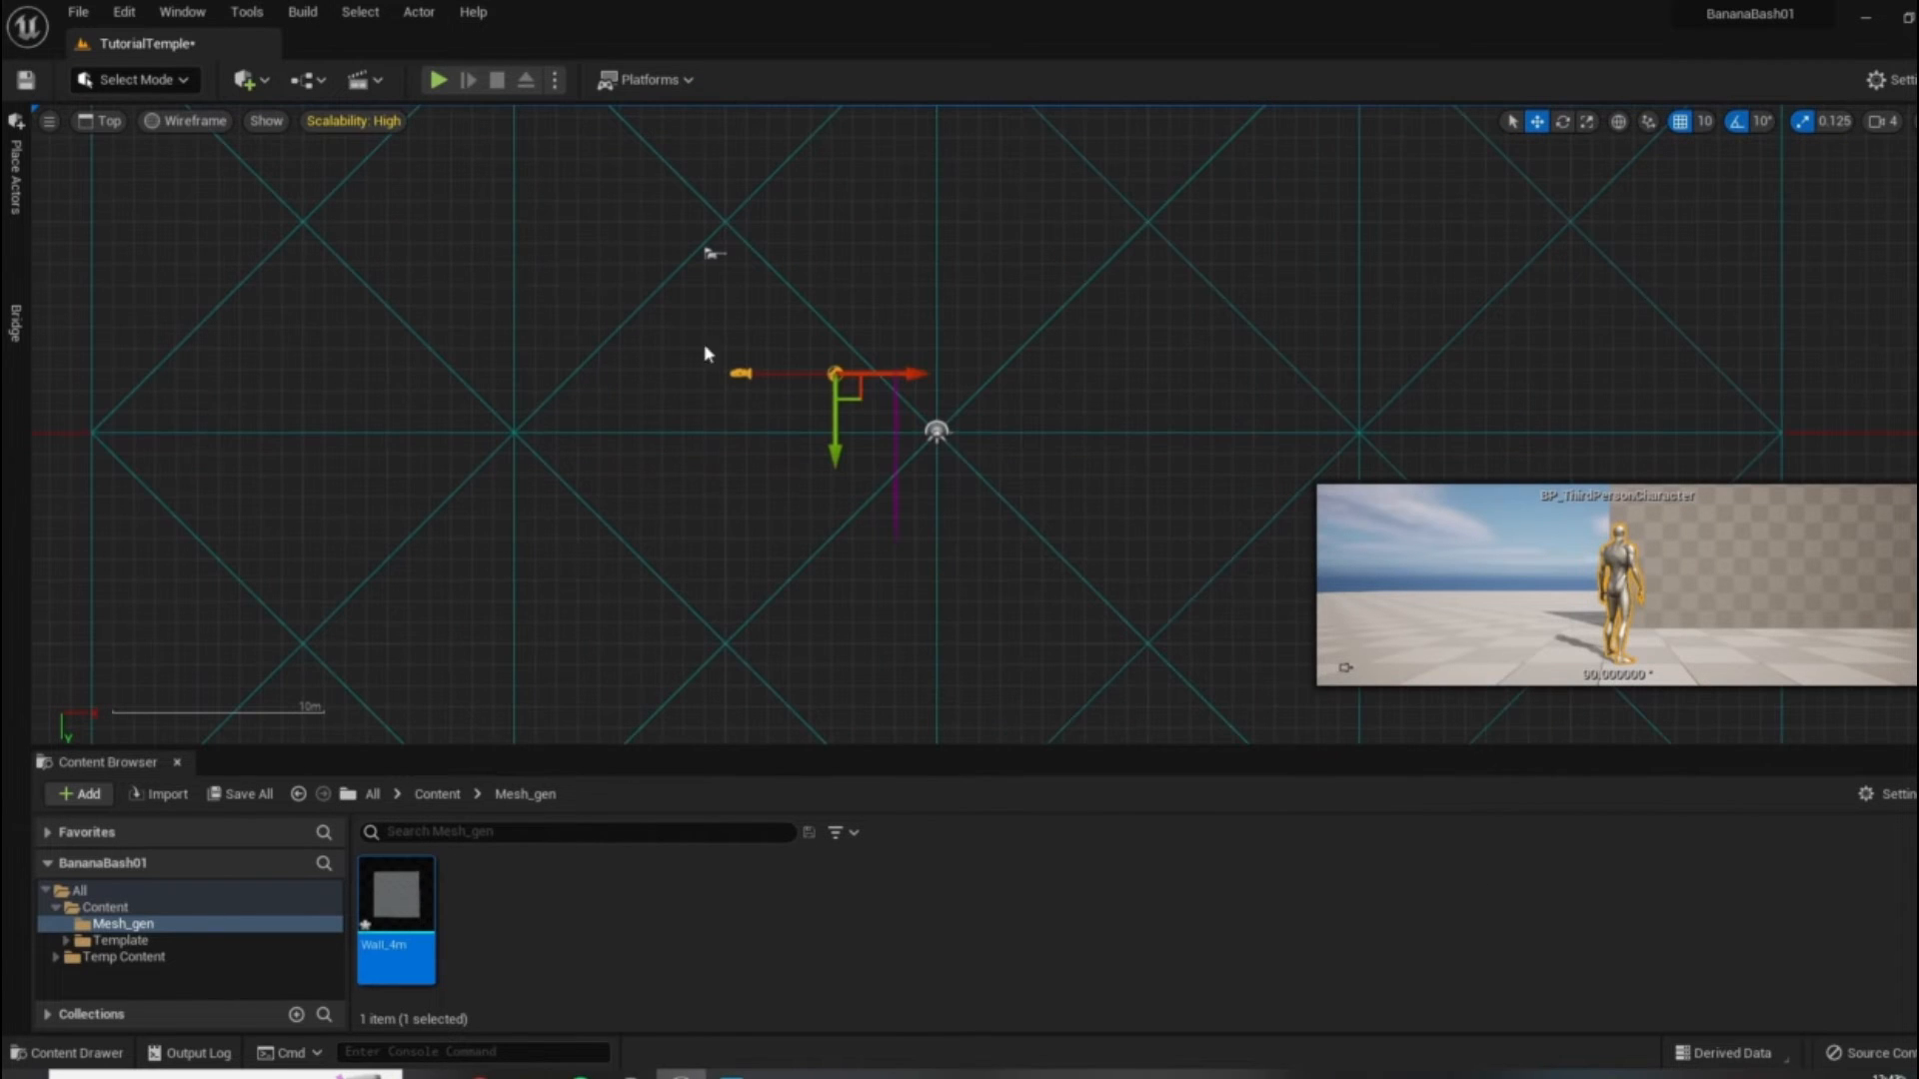
pyautogui.scroll(2, 926, 523)
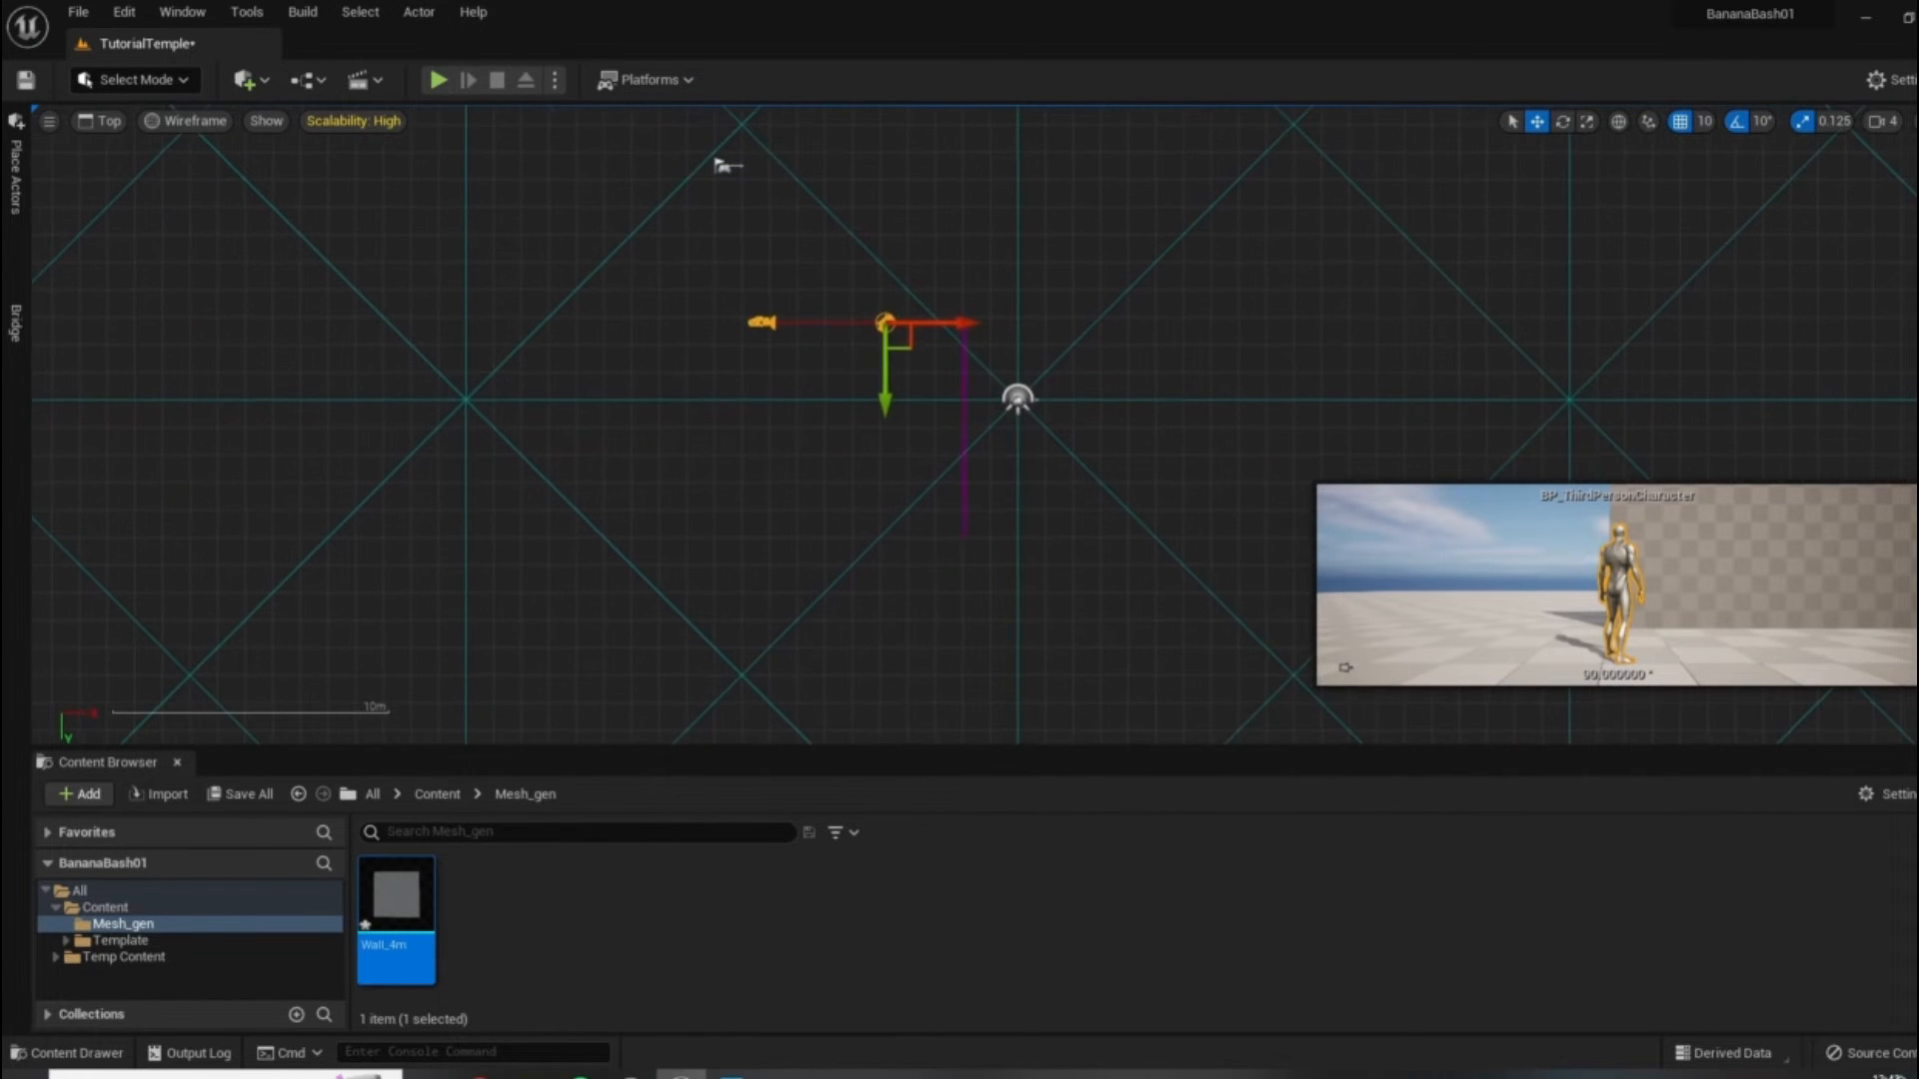
pyautogui.scroll(-4, 1411, 249)
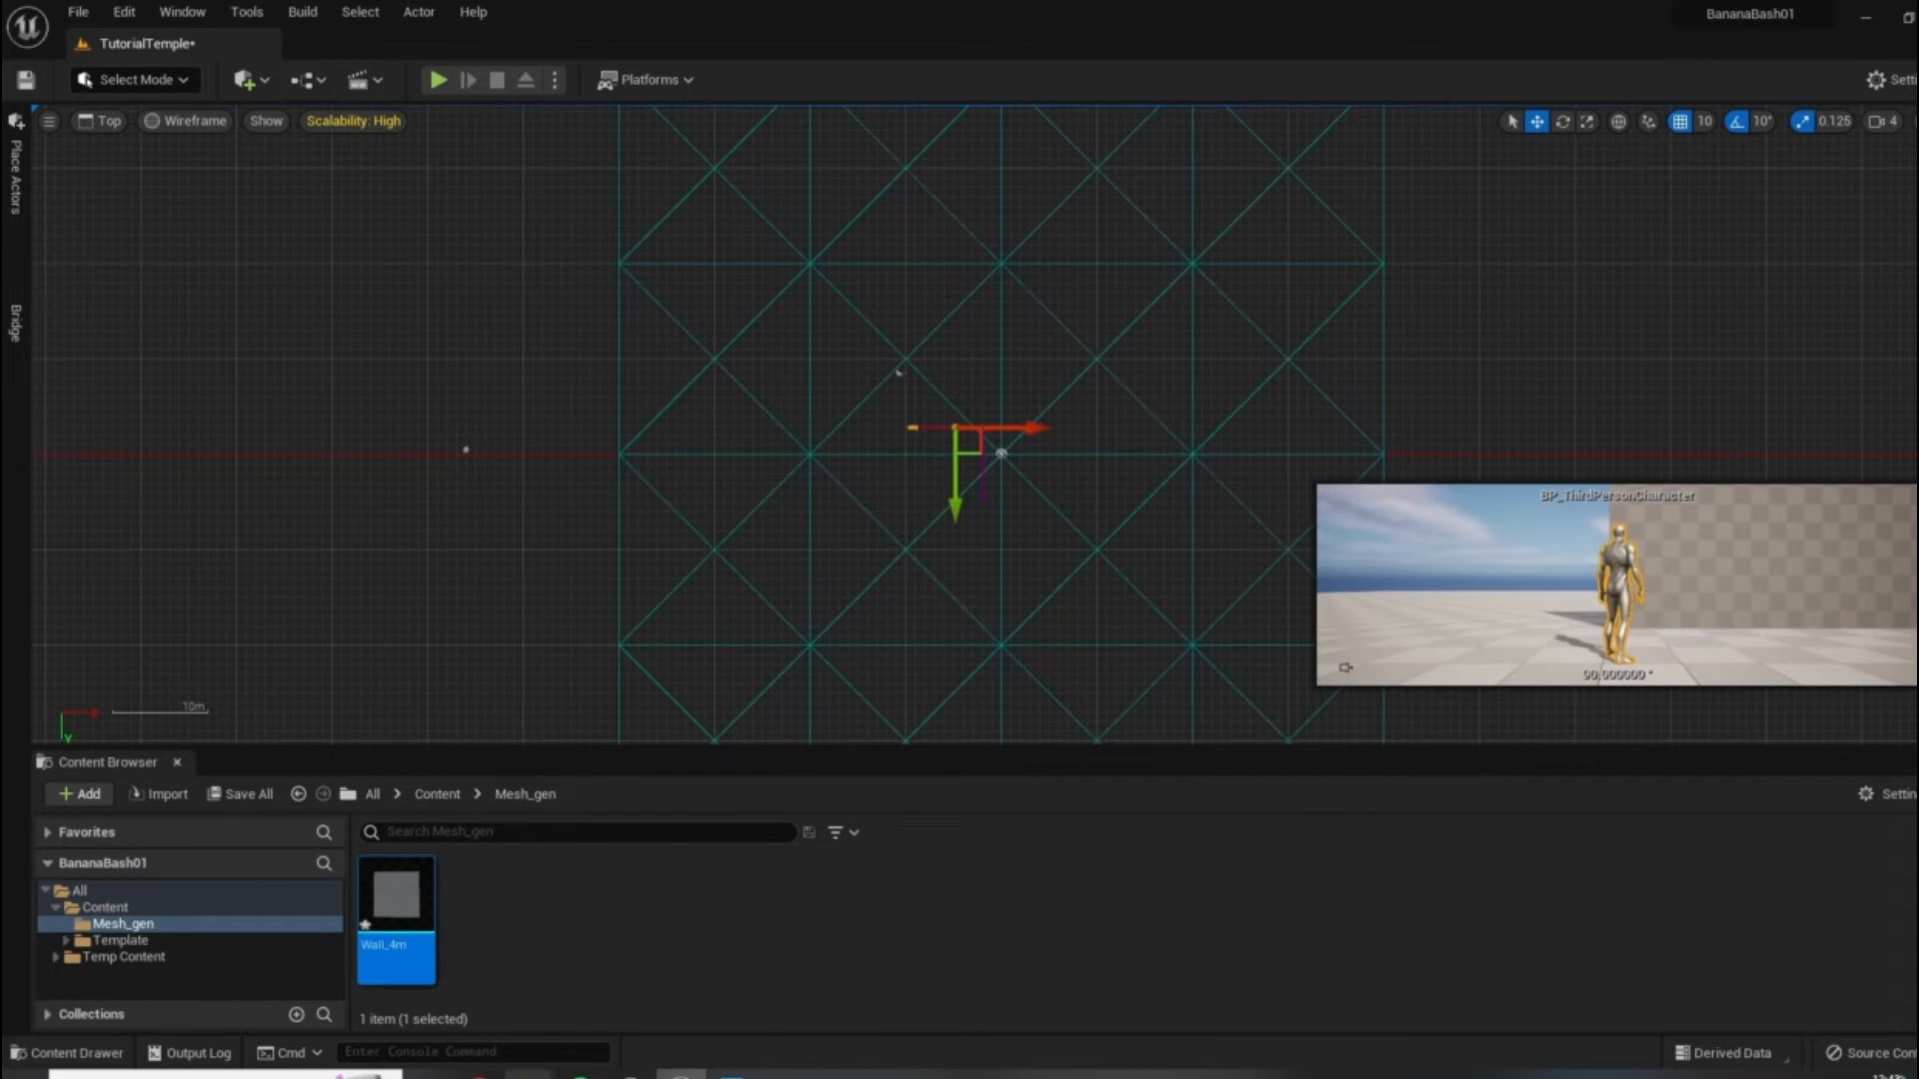
pyautogui.click(729, 1076)
pyautogui.click(1552, 170)
pyautogui.scroll(4, 899, 372)
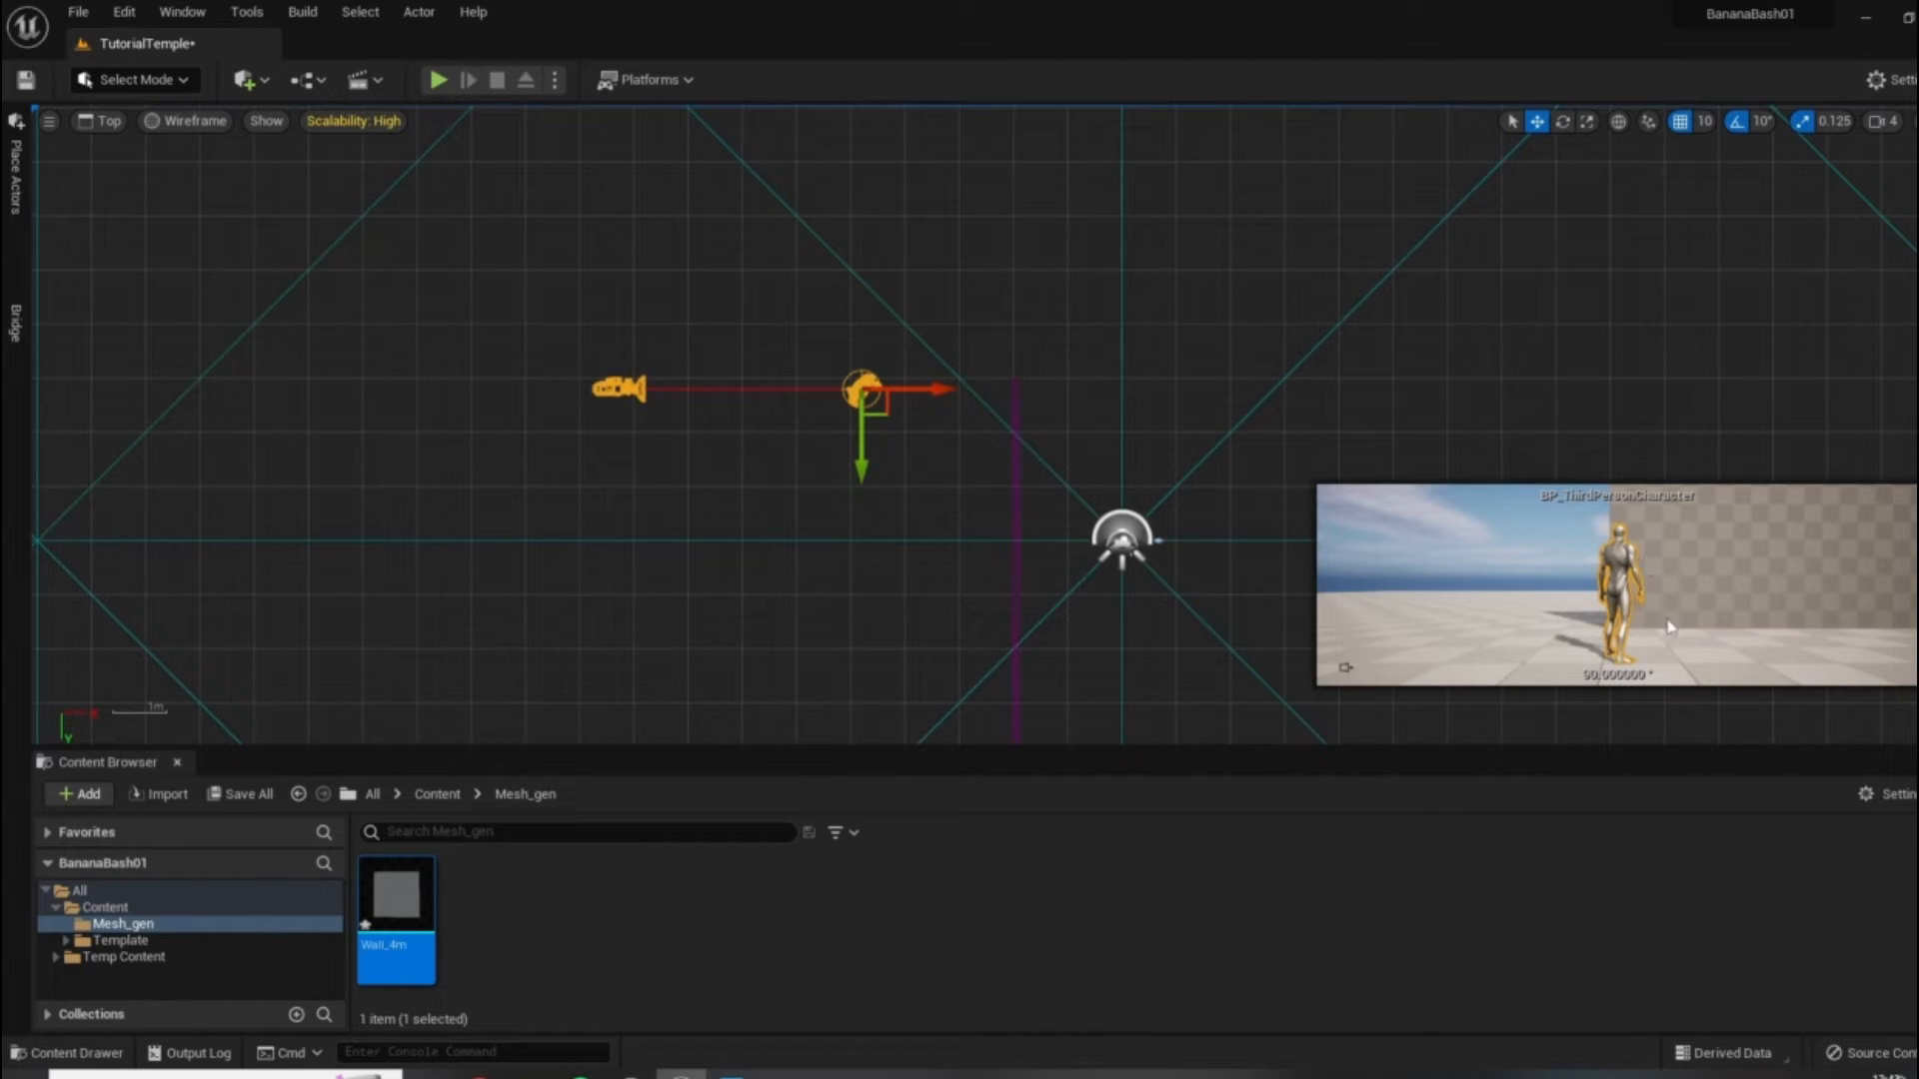
# Rotate the player character 90 degrees to face south in the top view, and check it against the Room 1 start on the level map.
pyautogui.press('e')
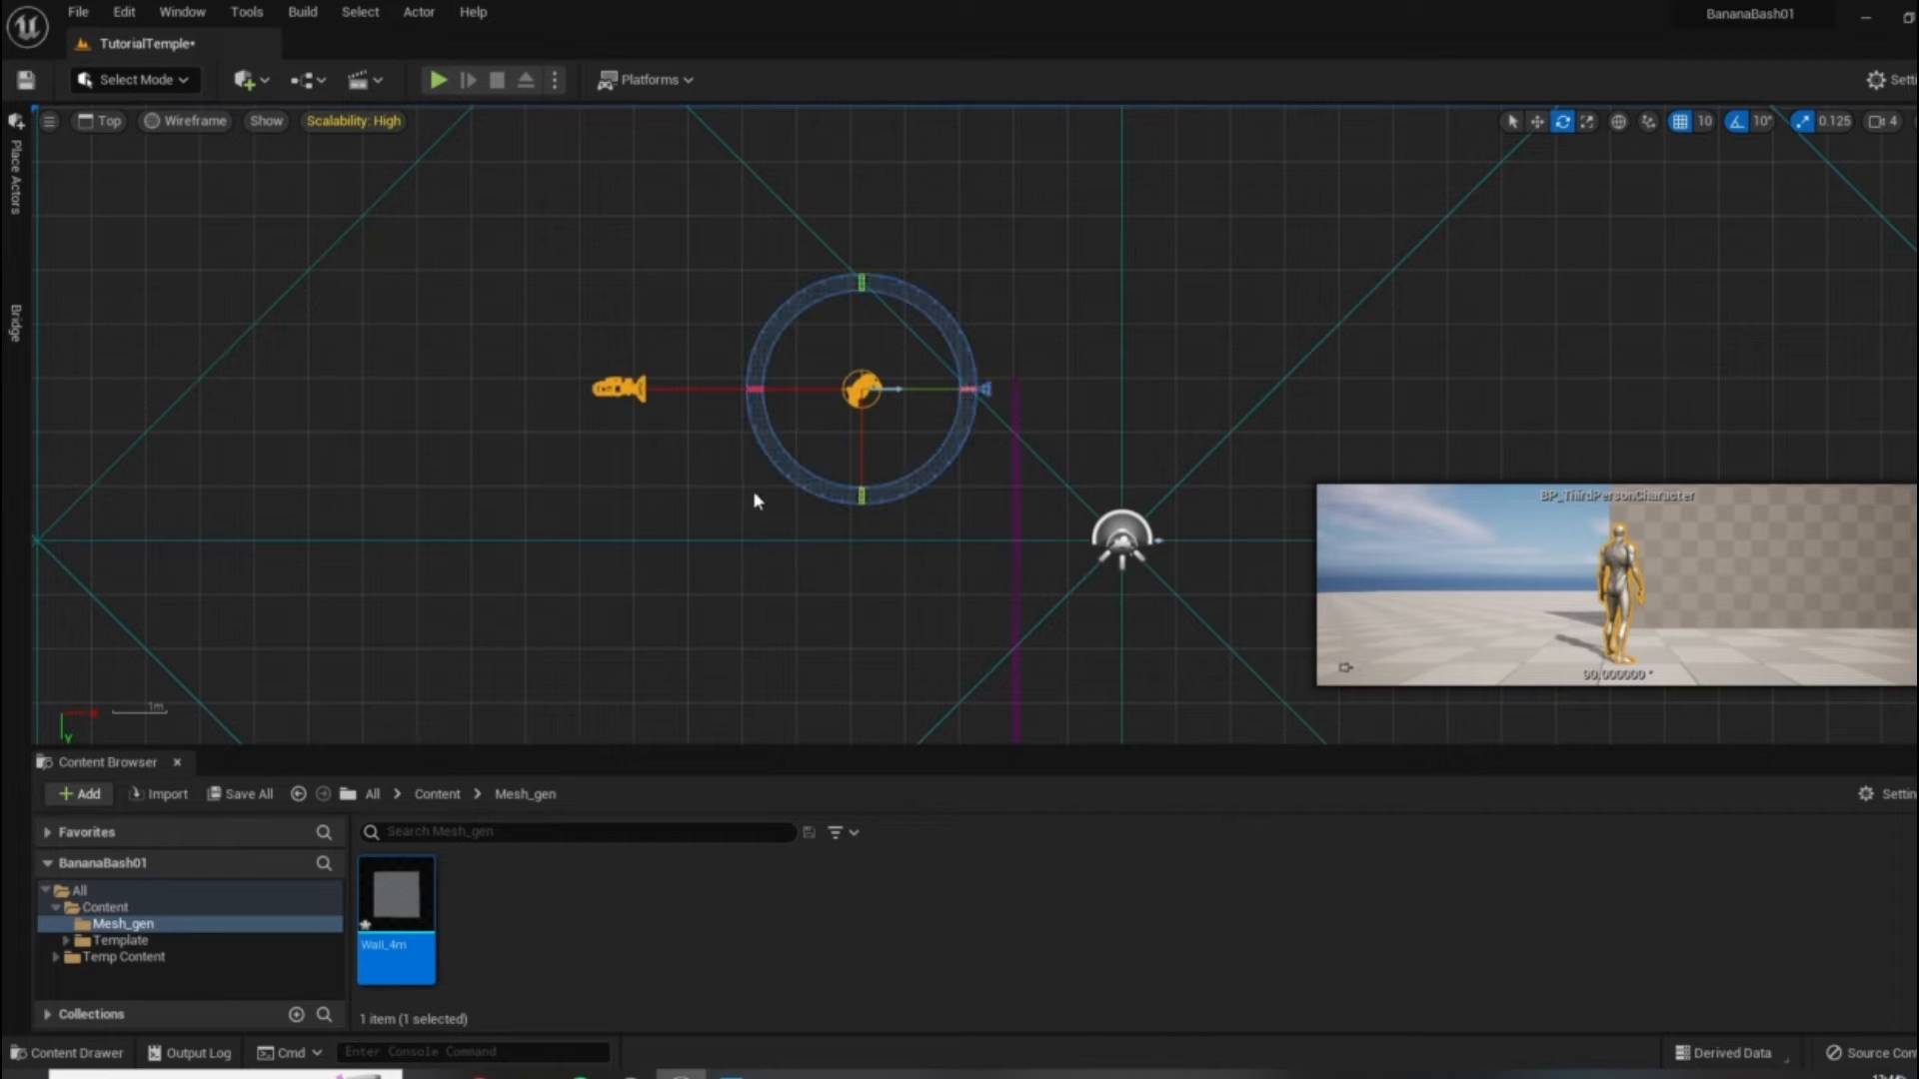
pyautogui.moveTo(981, 398); pyautogui.dragTo(860, 510)
pyautogui.scroll(-5, 1135, 363)
pyautogui.moveTo(1297, 296); pyautogui.dragTo(1218, 441, button='right')
pyautogui.scroll(3, 1005, 496)
pyautogui.moveTo(1034, 549); pyautogui.dragTo(1089, 449, button='right')
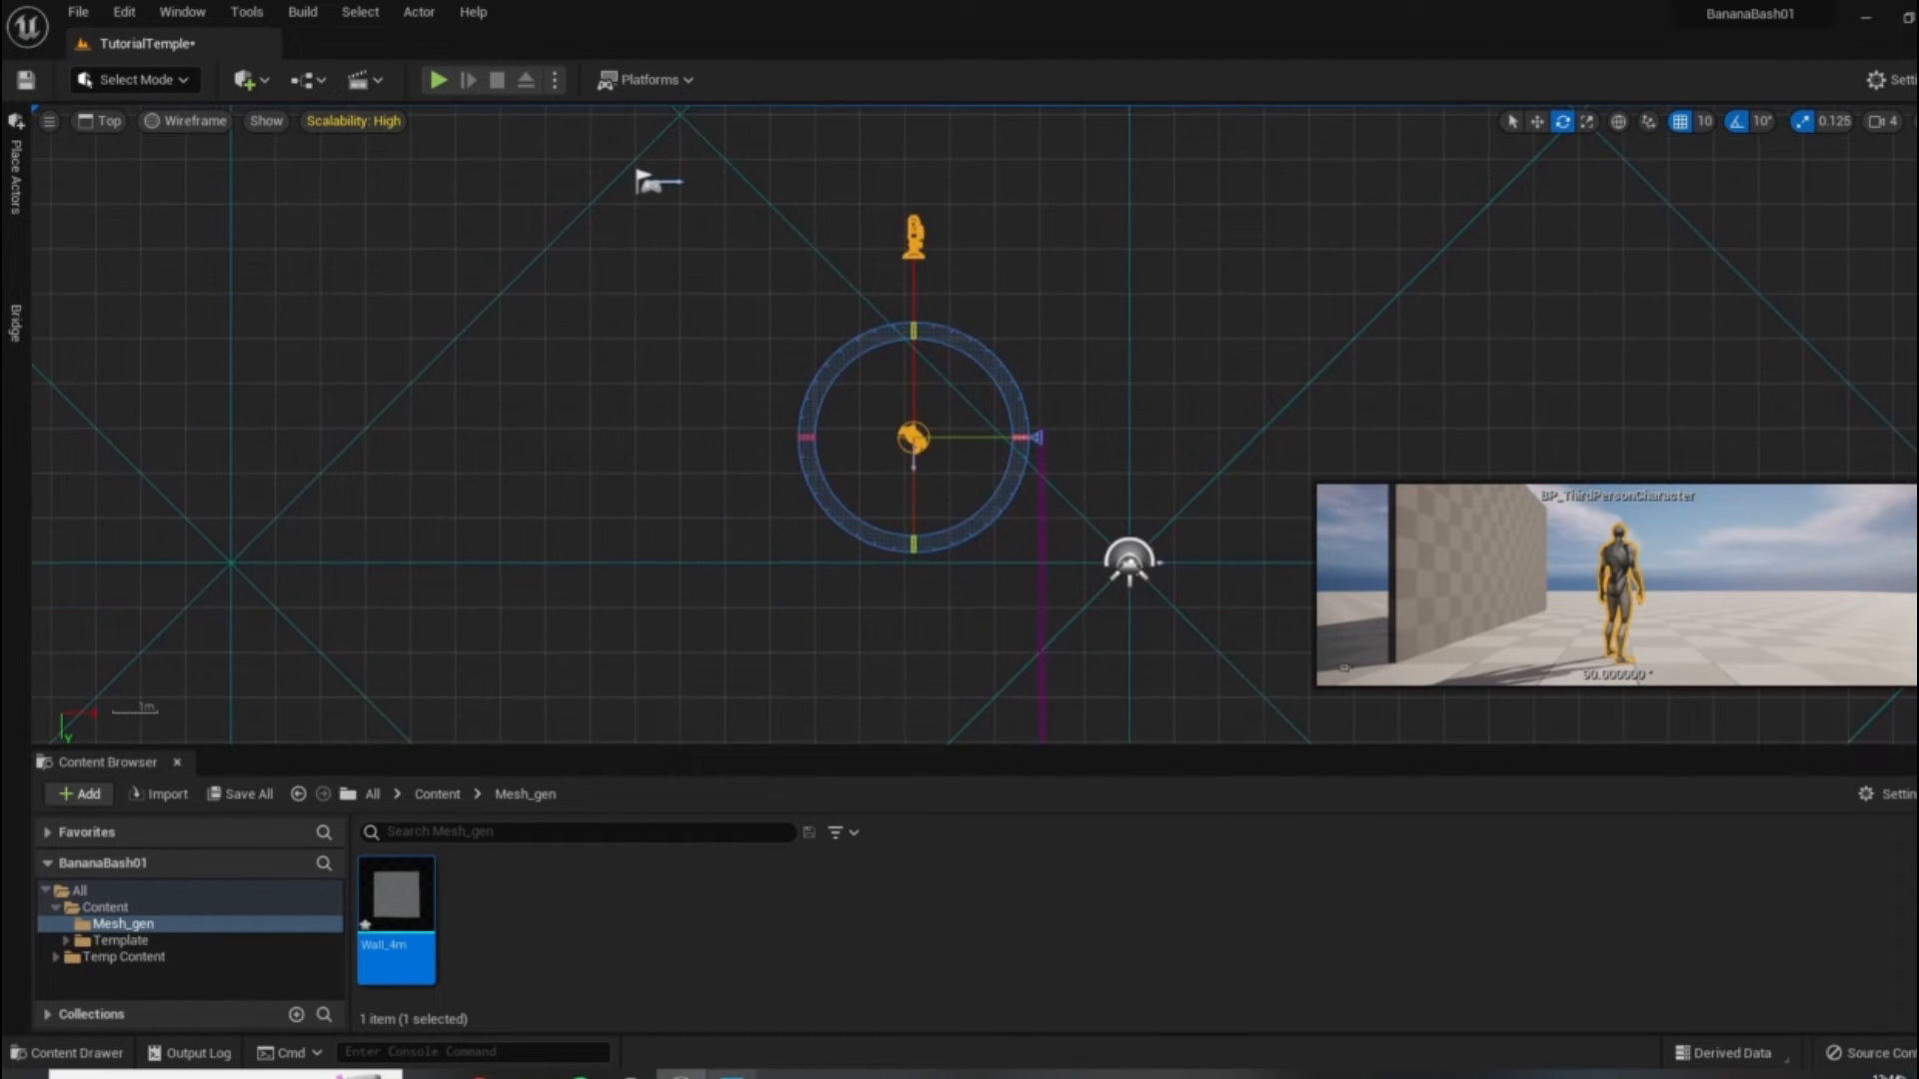
pyautogui.click(732, 1075)
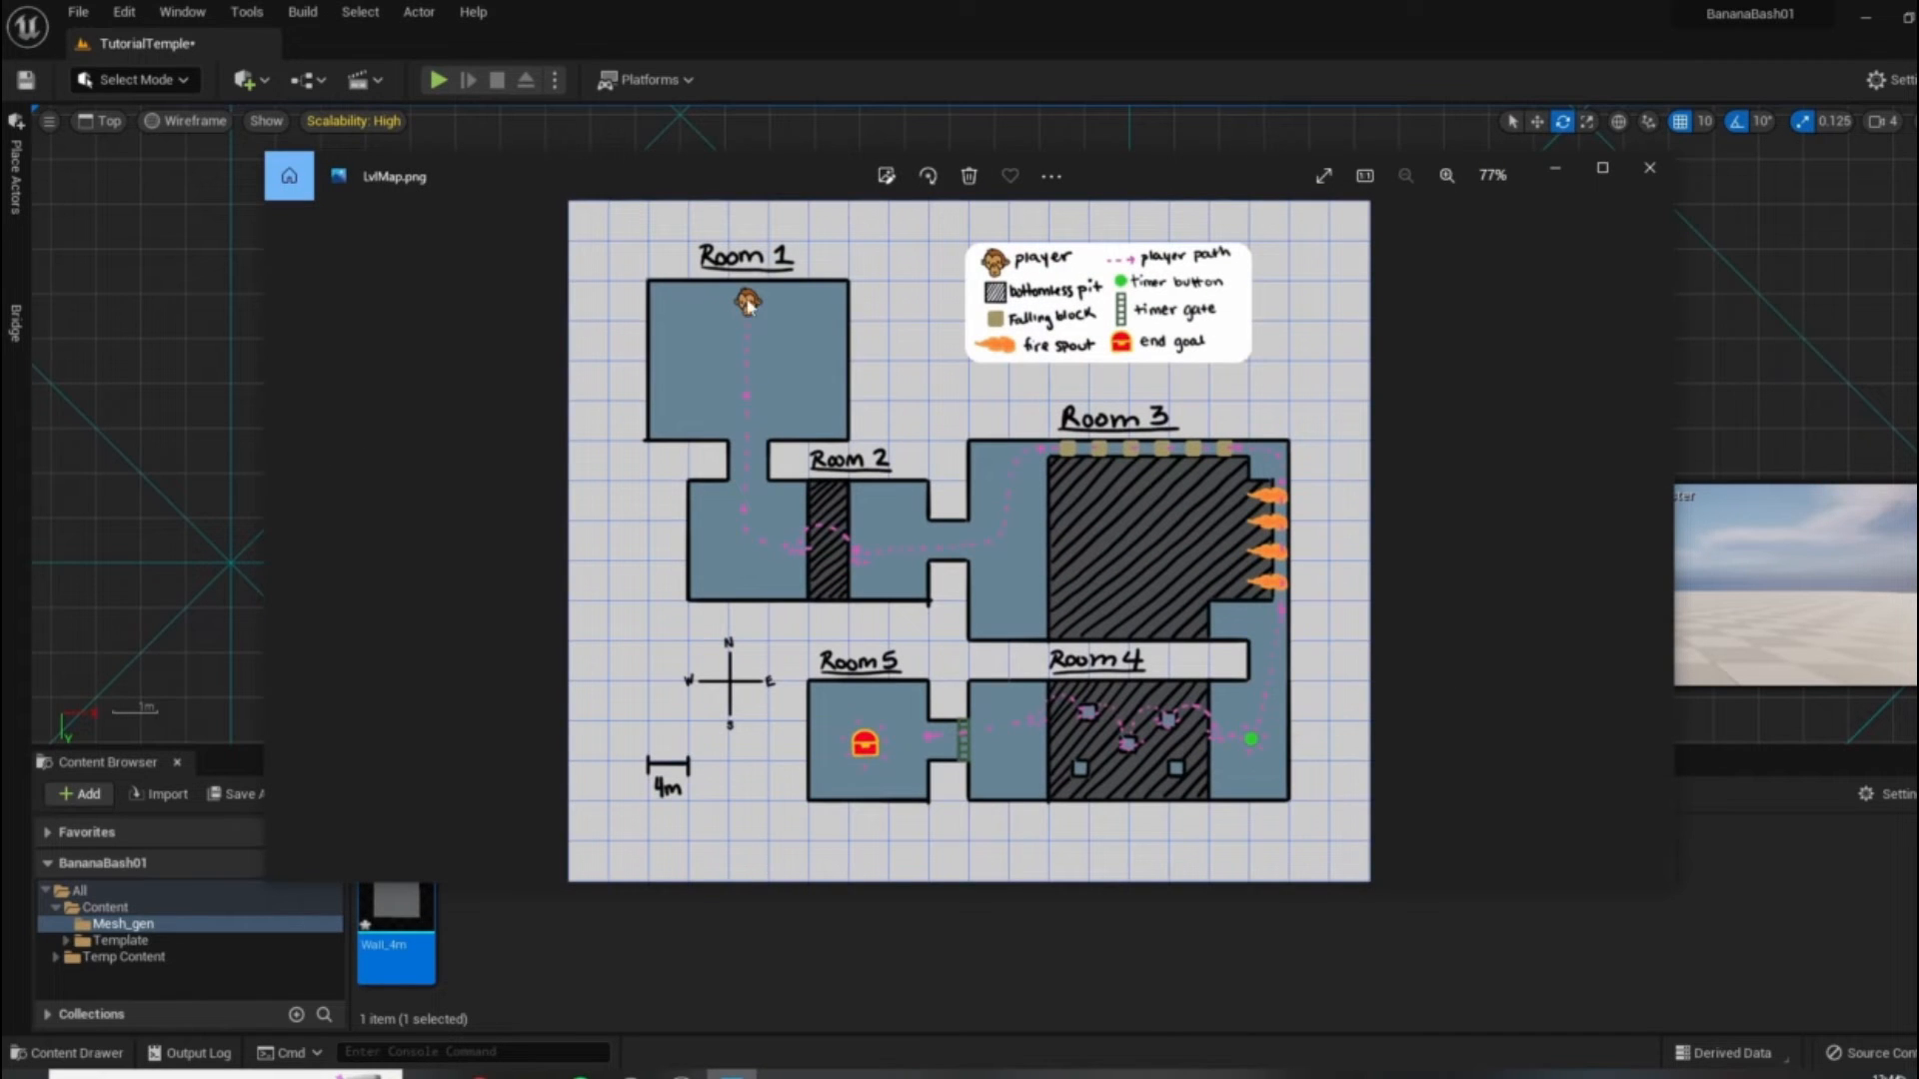
pyautogui.click(1550, 165)
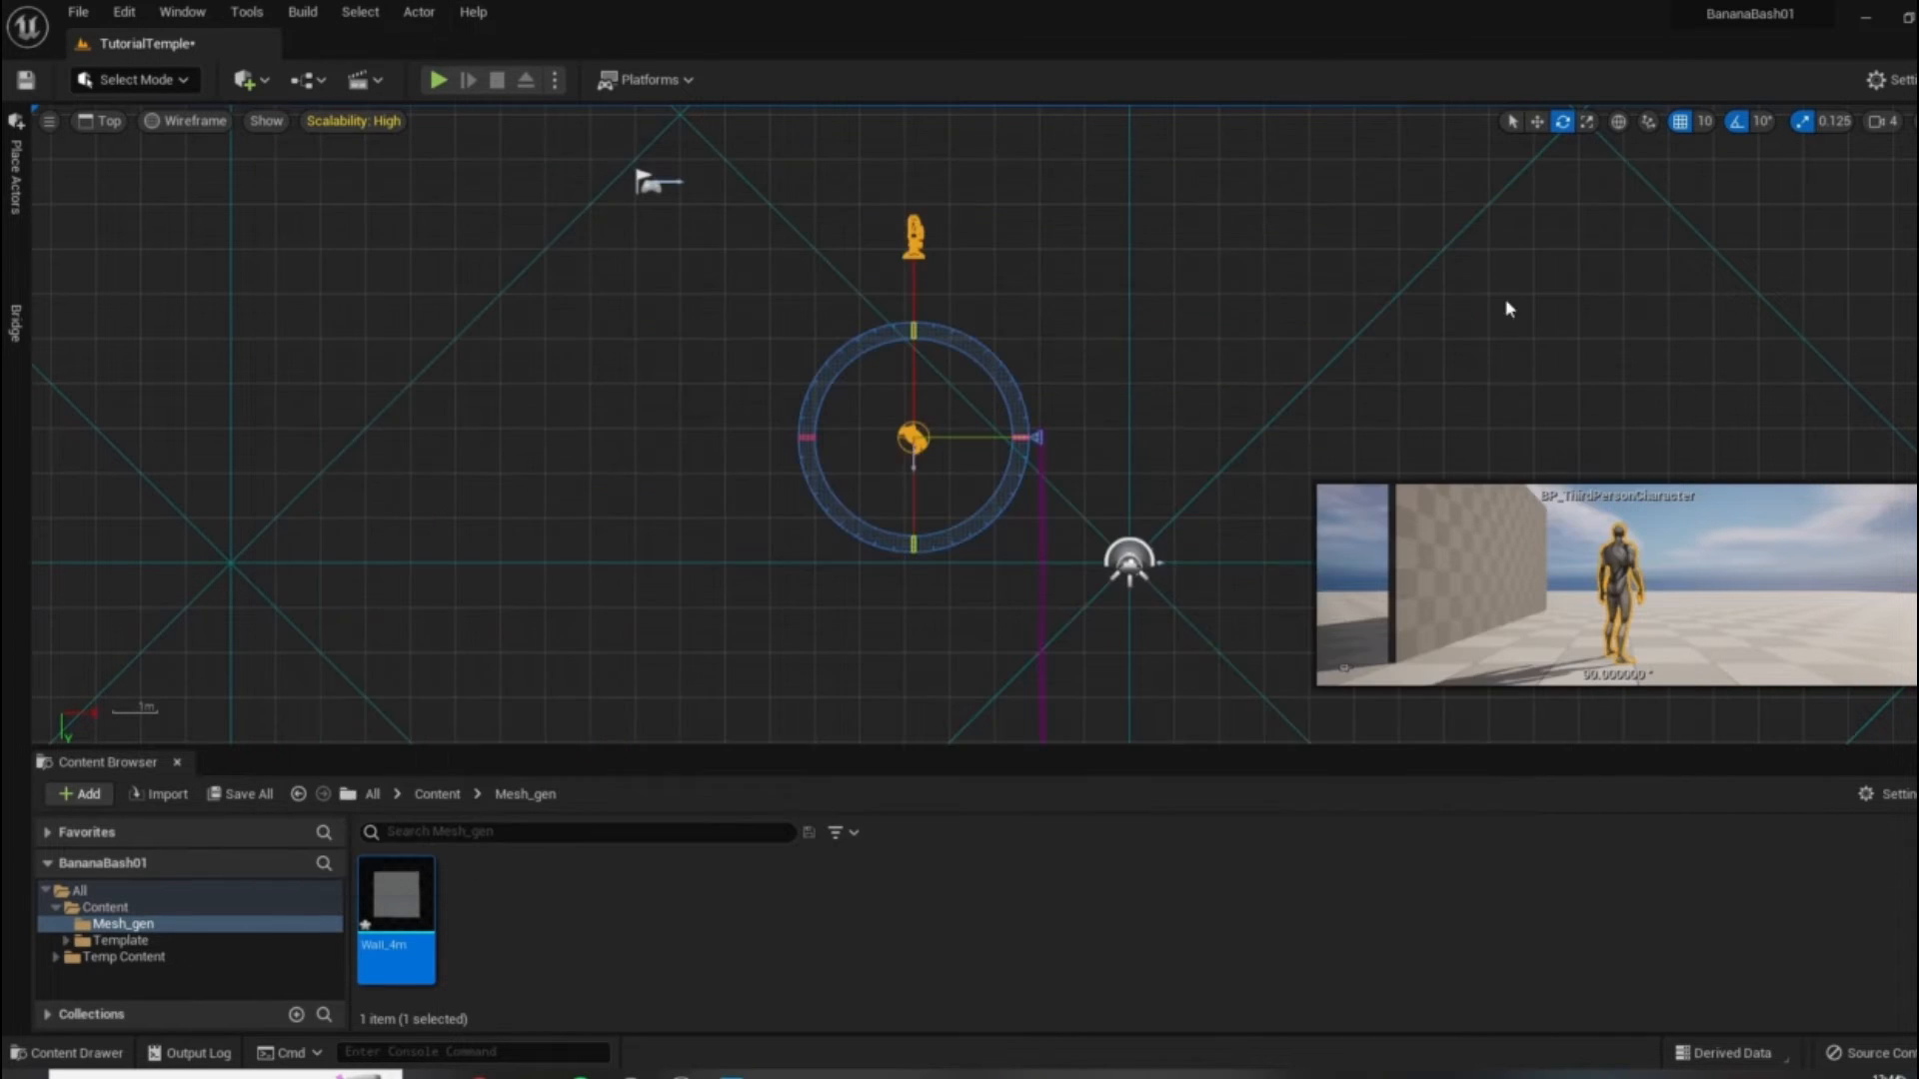
# Inspect the wall nearest the player character in the top view, deselect it and return the viewport to Perspective.
pyautogui.scroll(2, 1028, 429)
pyautogui.click(1051, 540)
pyautogui.scroll(-2, 1122, 354)
pyautogui.press('w')
pyautogui.press('e')
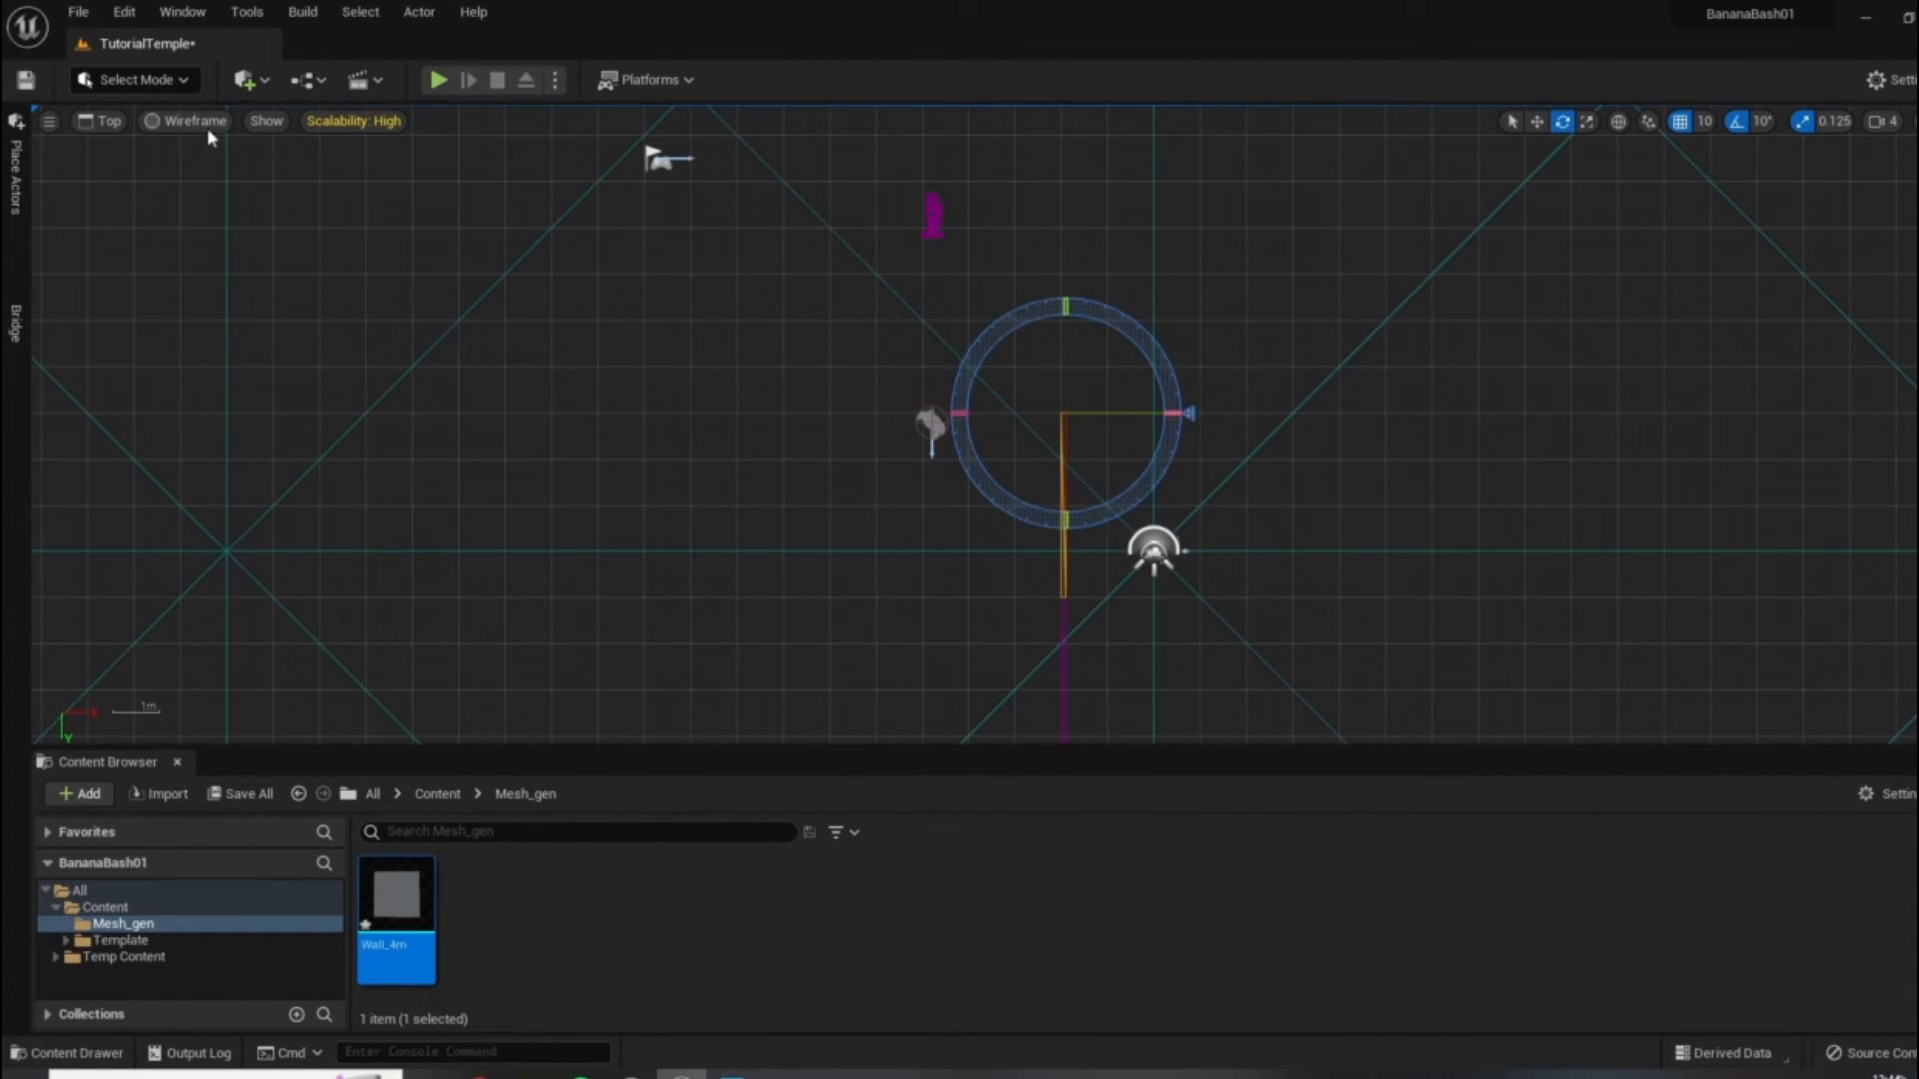
pyautogui.press('Escape')
pyautogui.click(104, 121)
pyautogui.click(118, 150)
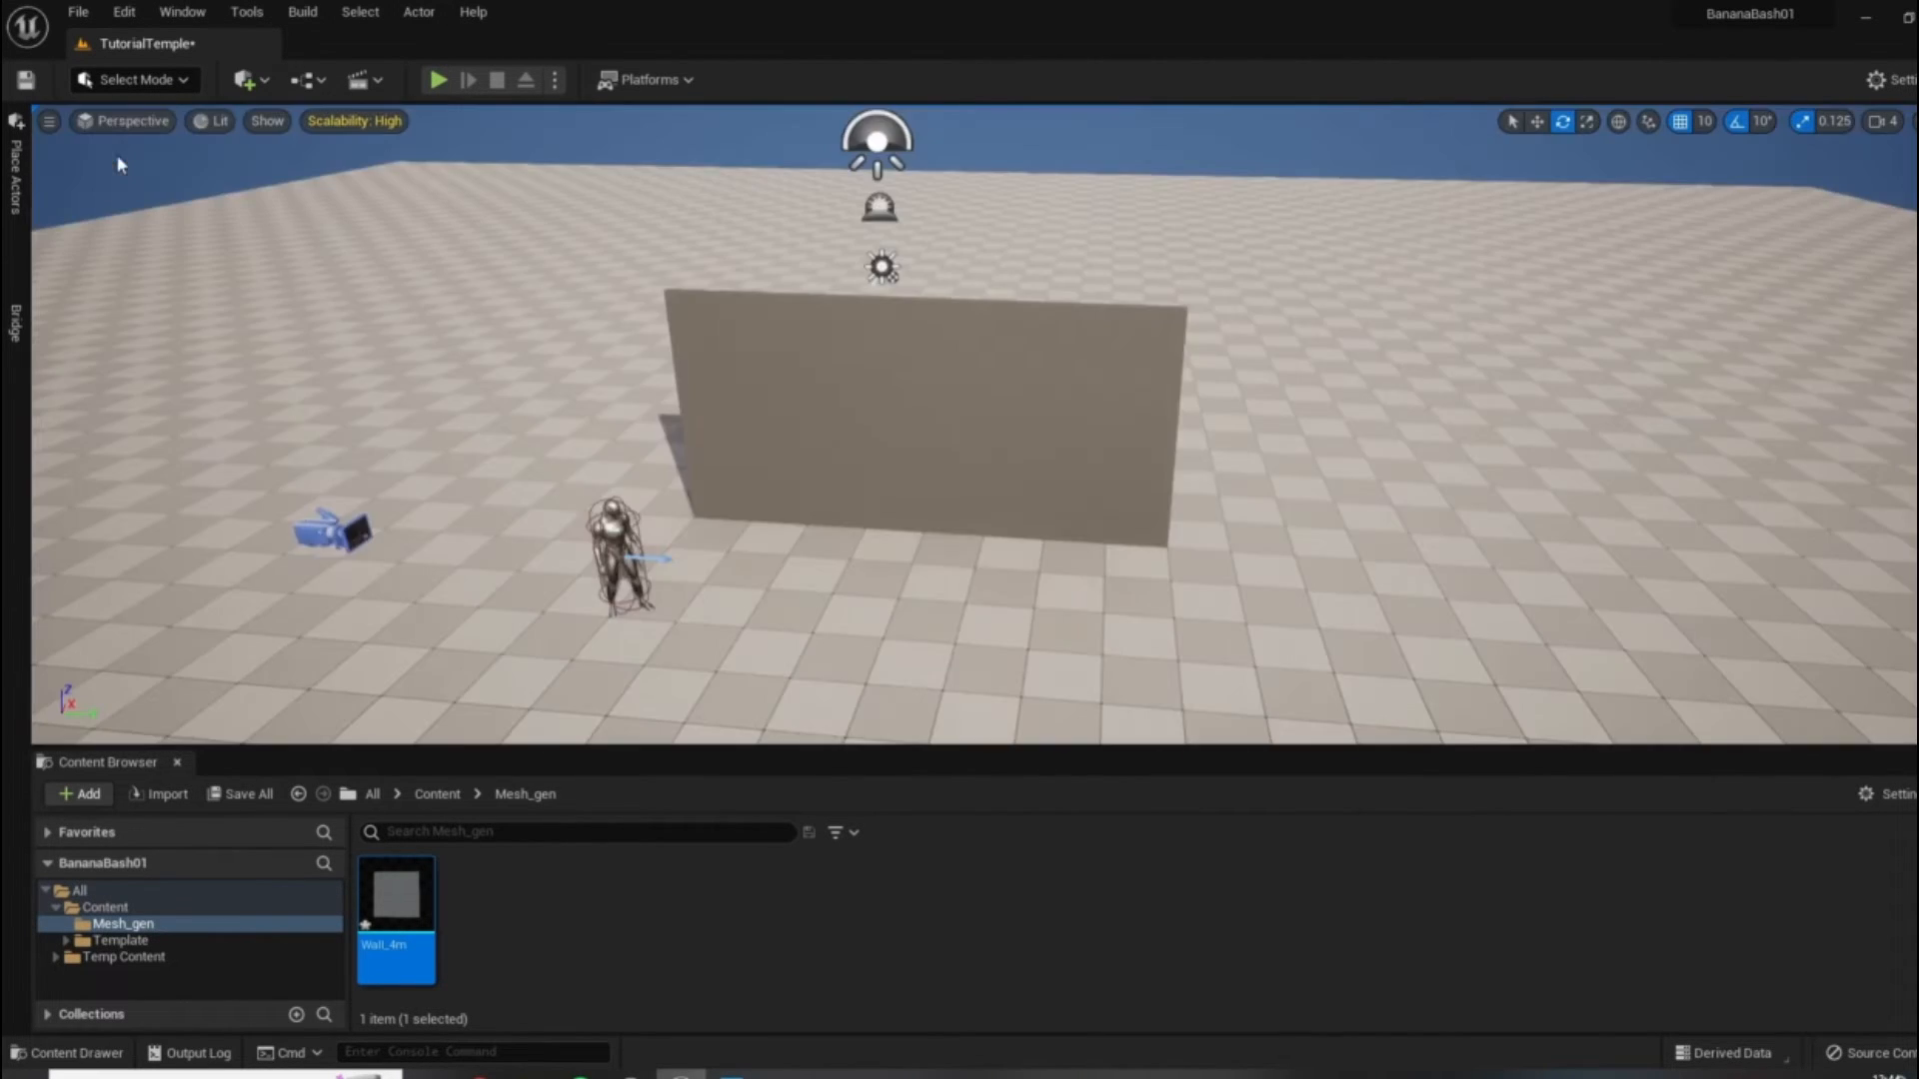
# Rotate the wall nearest the player character 90 degrees about its vertical axis so it stands perpendicular to the other wall.
pyautogui.click(797, 451)
pyautogui.moveTo(710, 588); pyautogui.dragTo(520, 620, button='right')
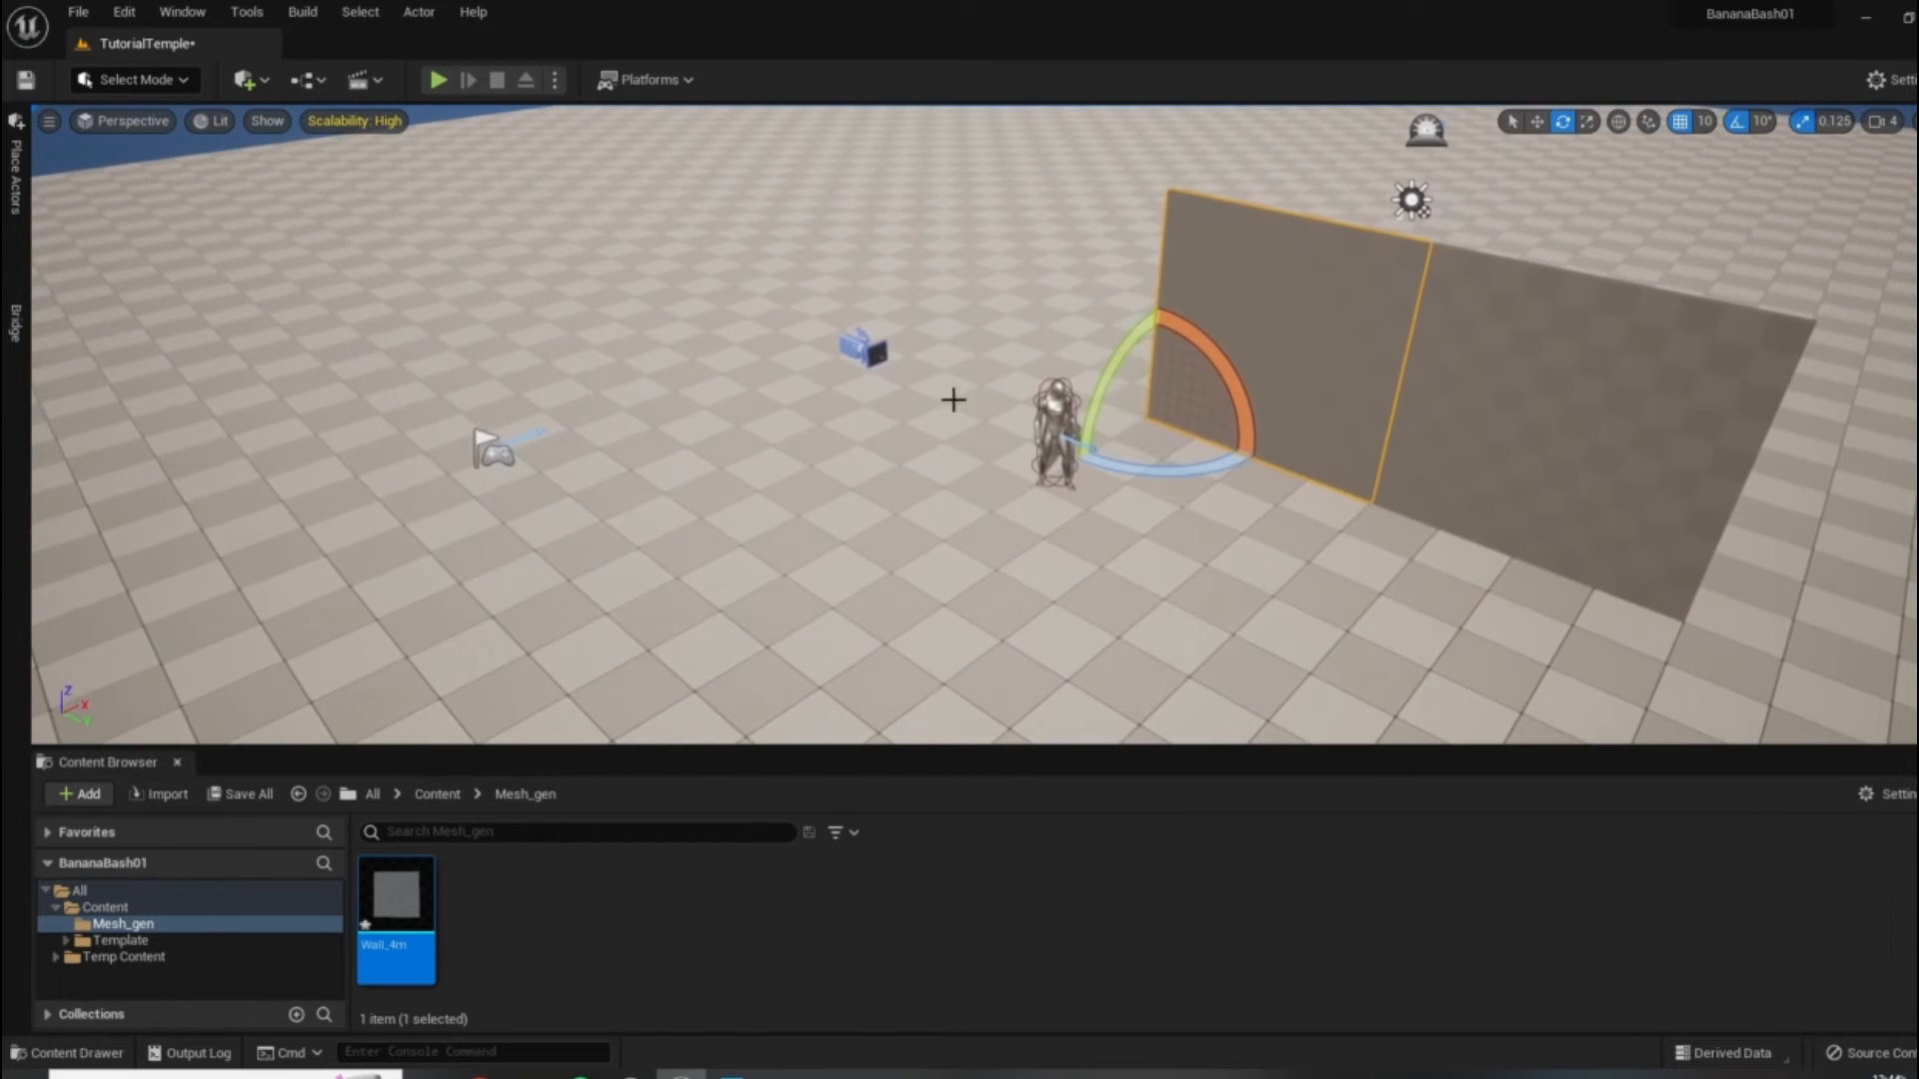
pyautogui.moveTo(949, 481); pyautogui.dragTo(915, 435, button='right')
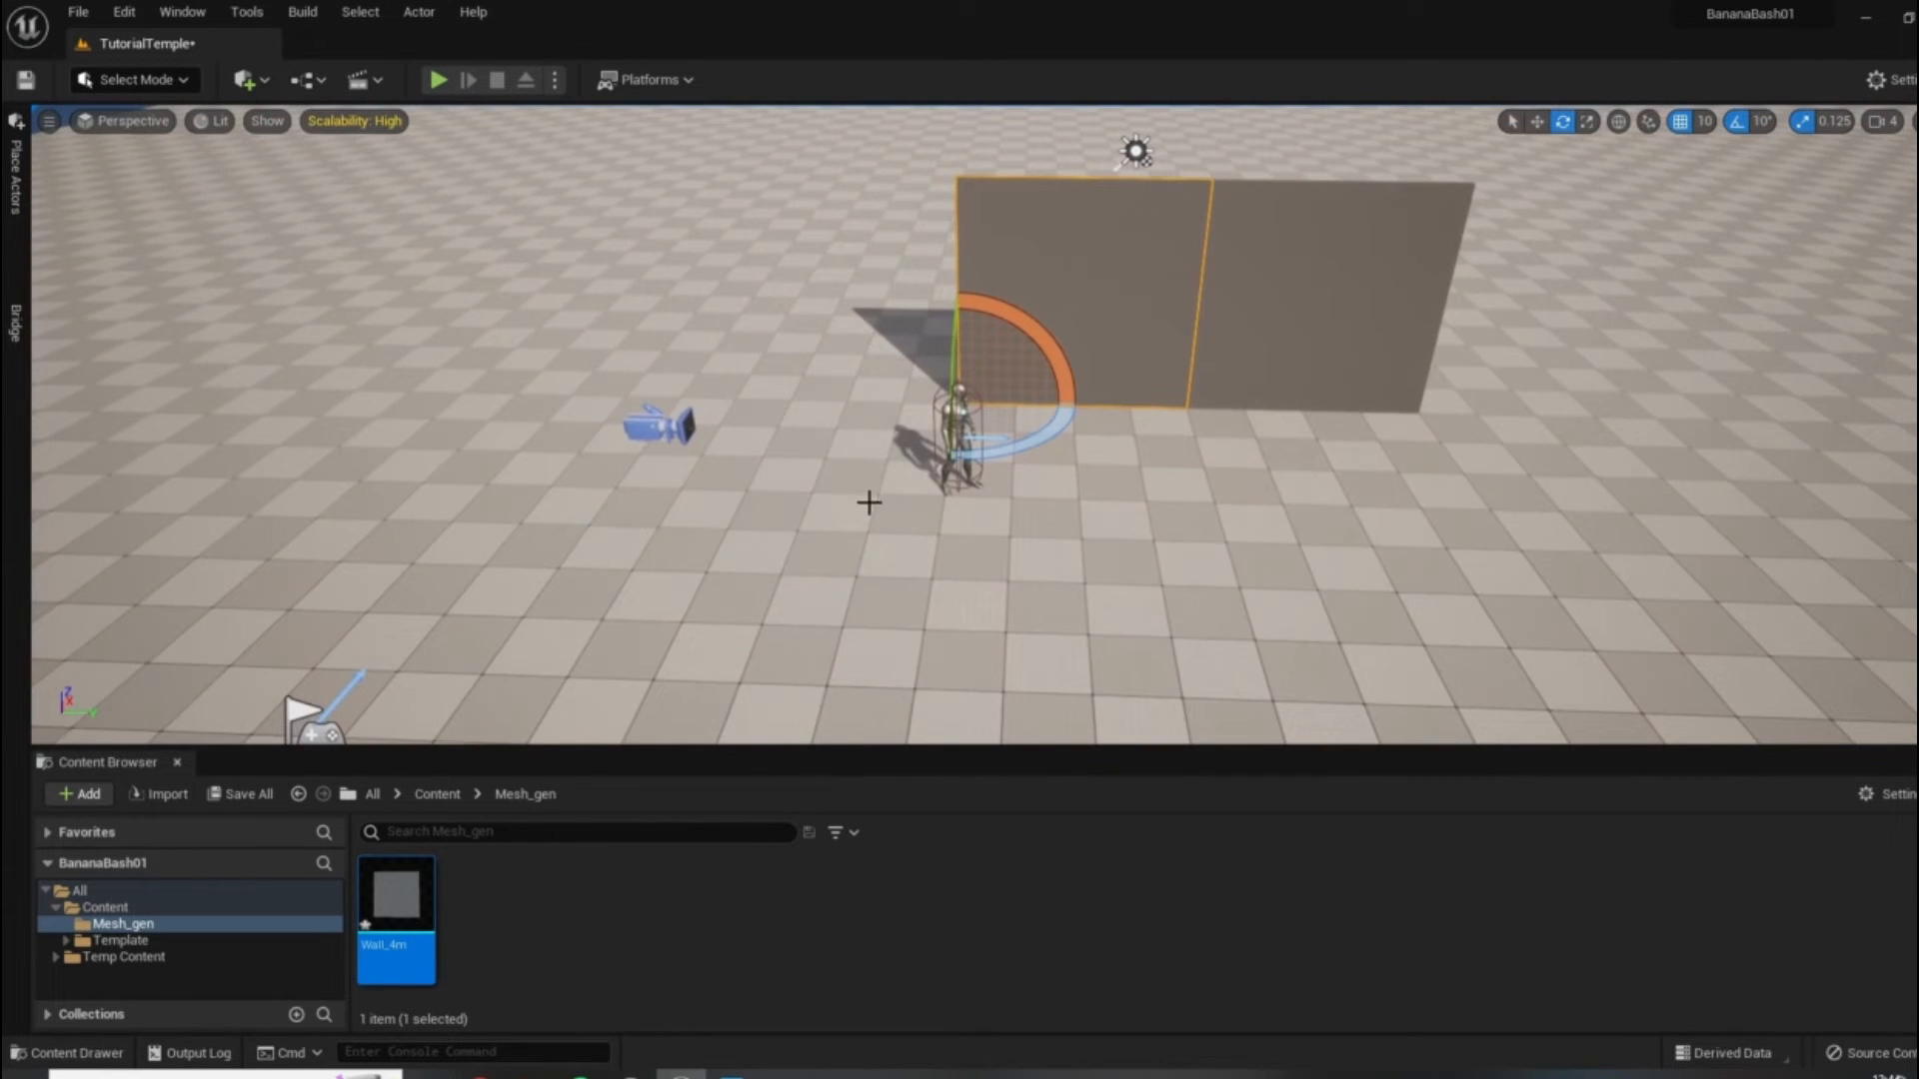
pyautogui.click(1294, 520)
pyautogui.moveTo(1294, 520); pyautogui.dragTo(1372, 382, button='right')
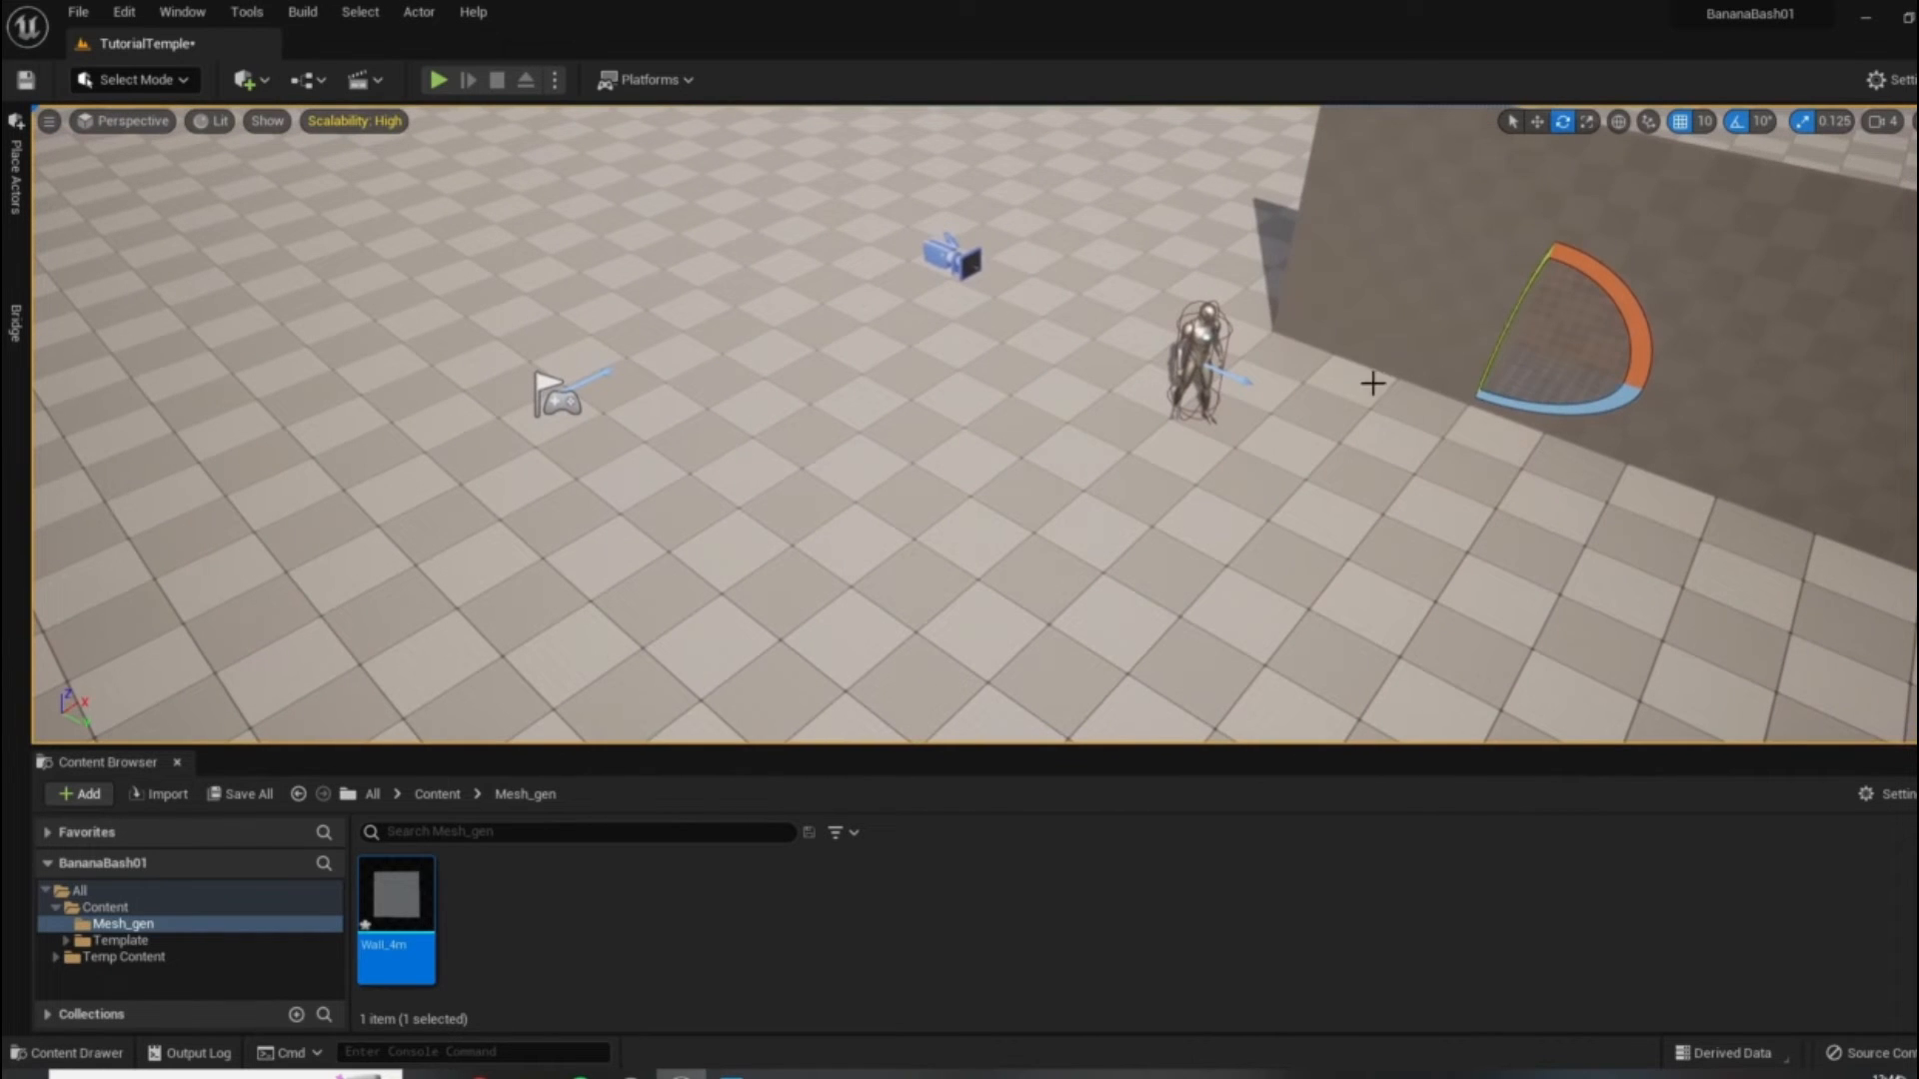
pyautogui.click(1350, 295)
pyautogui.moveTo(1301, 402); pyautogui.dragTo(1070, 478)
# Move the rotated wall along the Y axis, farther behind the player character, and deselect it.
pyautogui.press('w')
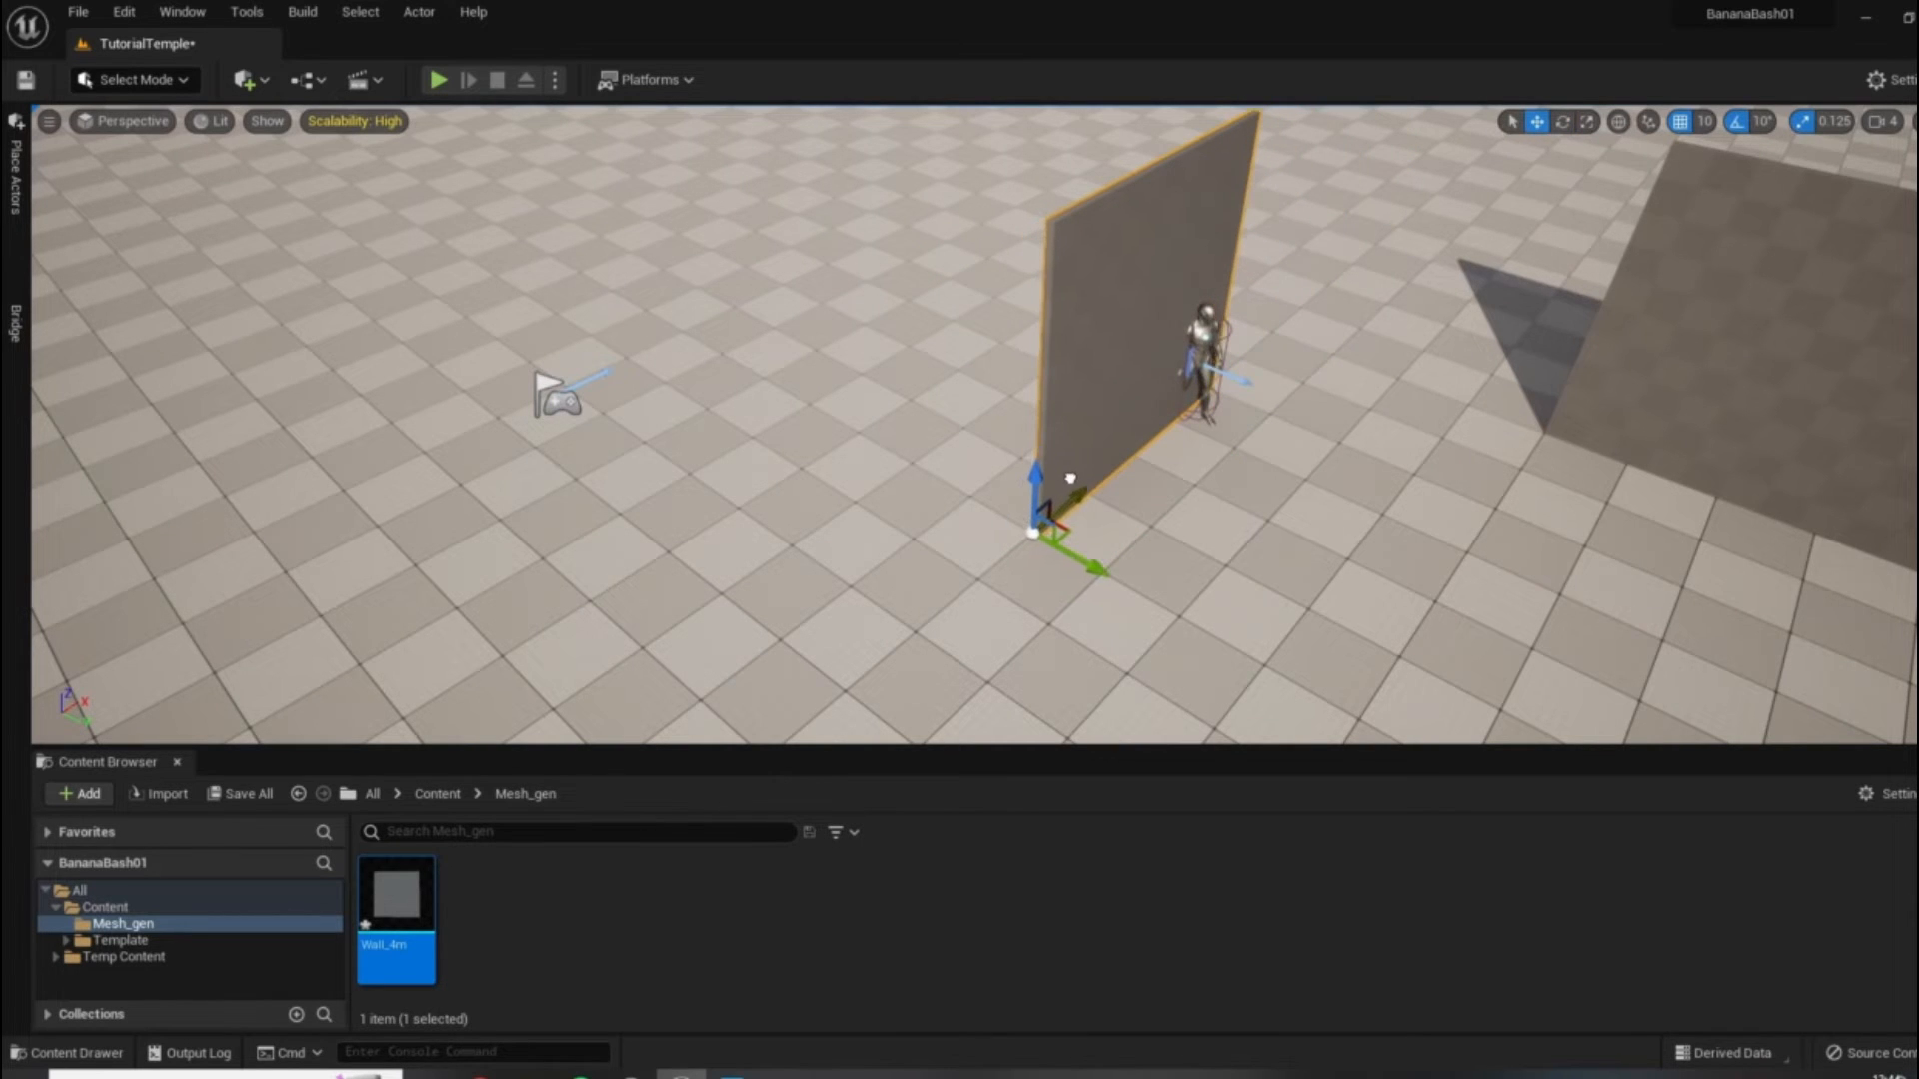
pyautogui.moveTo(1105, 569); pyautogui.dragTo(954, 513)
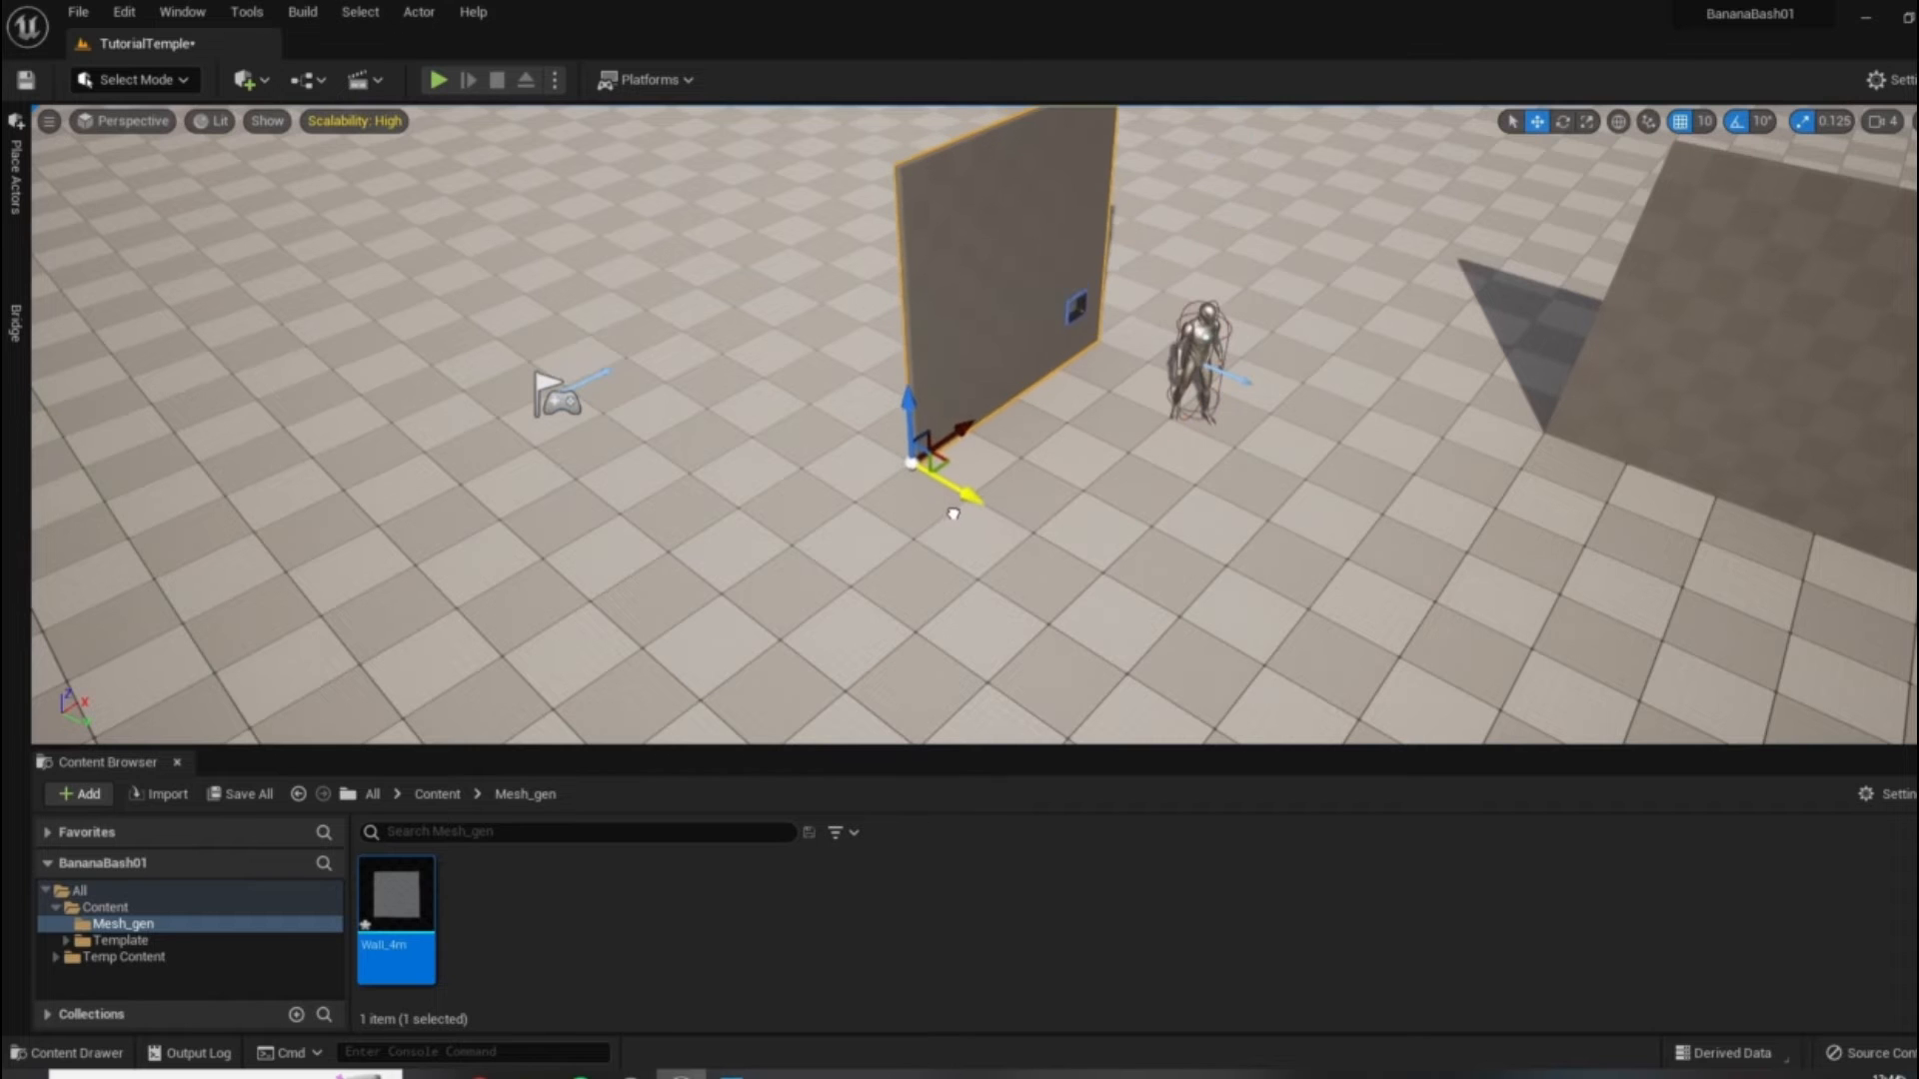
pyautogui.moveTo(1235, 460); pyautogui.dragTo(985, 317, button='right')
pyautogui.moveTo(1247, 495); pyautogui.dragTo(1165, 535, button='right')
pyautogui.press('a')
pyautogui.moveTo(1077, 661); pyautogui.dragTo(987, 596)
pyautogui.click(697, 494)
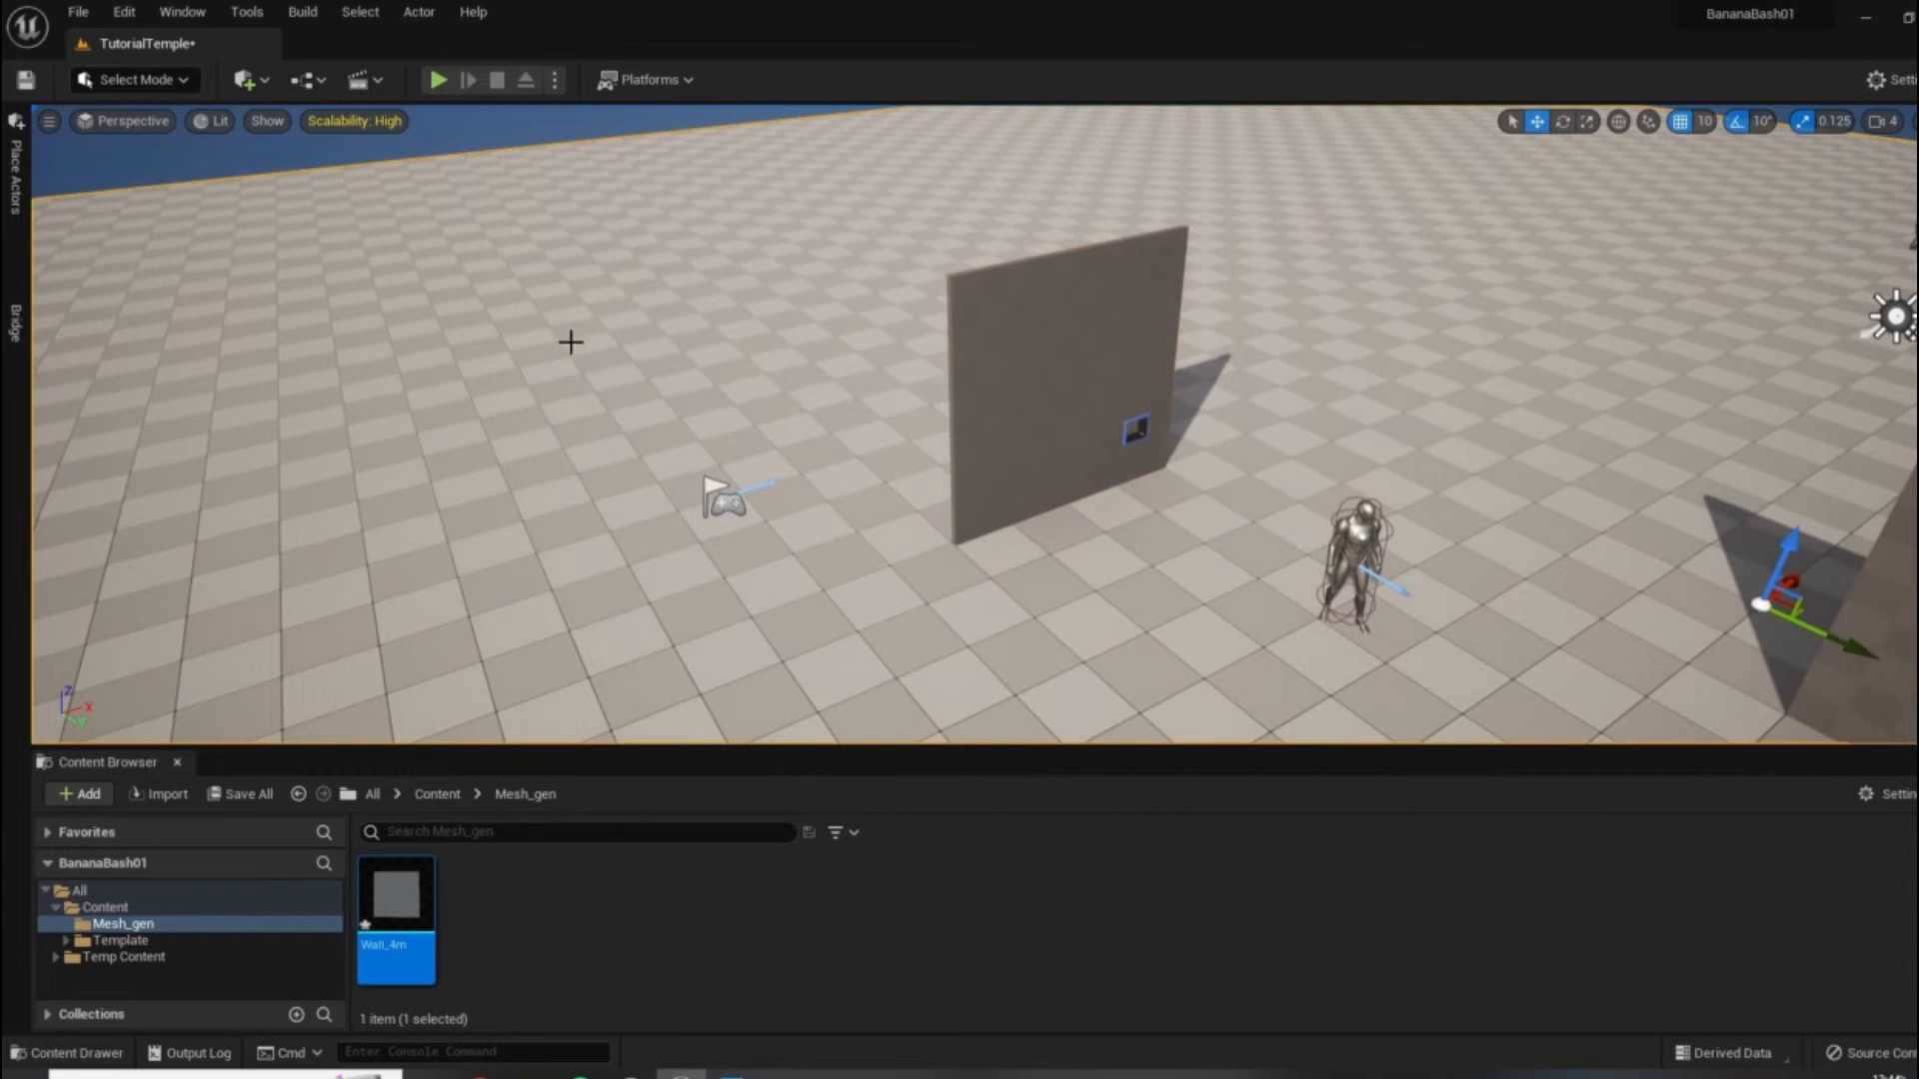
# Reselect the rotated wall and examine its position relative to the player character and the unrotated wall.
pyautogui.moveTo(1079, 346); pyautogui.dragTo(1200, 462, button='right')
pyautogui.press('s')
pyautogui.press('d')
pyautogui.click(1159, 504)
pyautogui.press('a')
pyautogui.moveTo(1200, 462); pyautogui.dragTo(1190, 459)
pyautogui.moveTo(1306, 386); pyautogui.dragTo(1418, 391, button='right')
pyautogui.press('d')
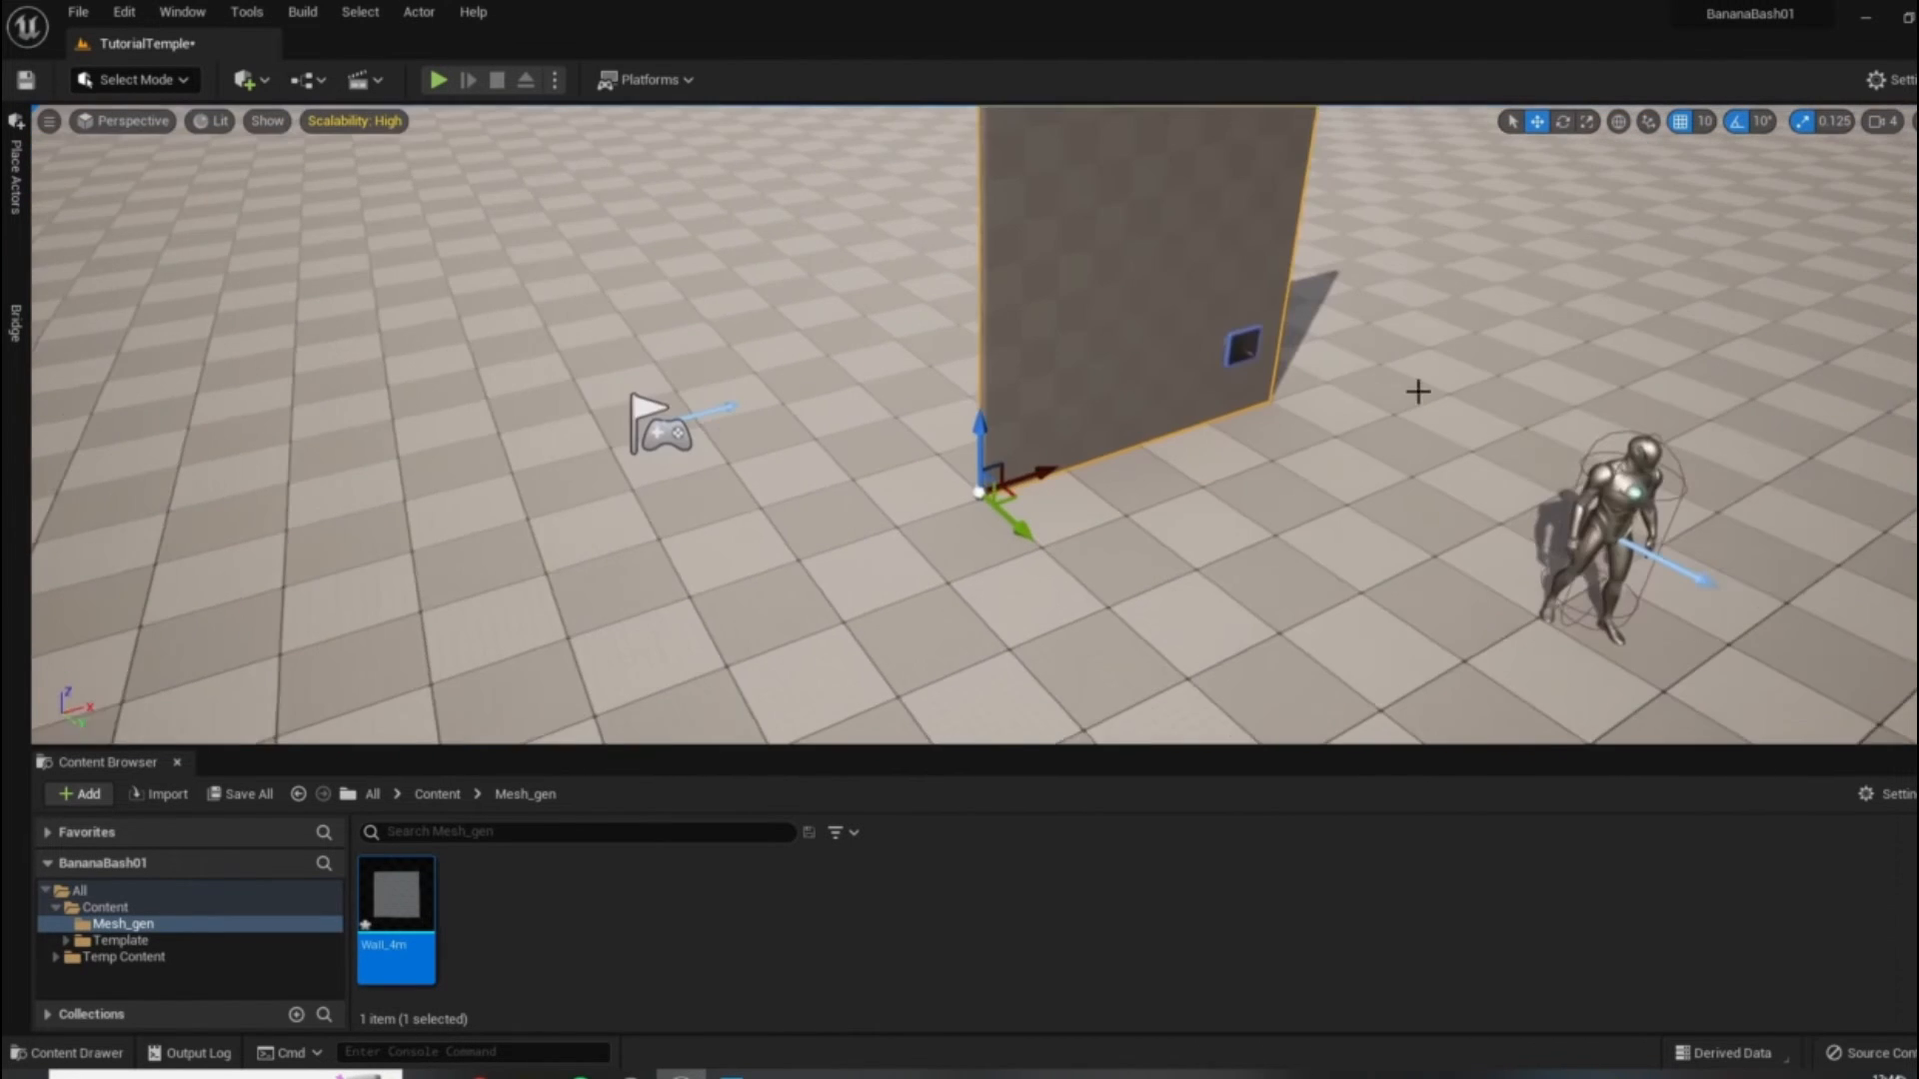
pyautogui.moveTo(1282, 410); pyautogui.dragTo(1339, 409, button='right')
pyautogui.press('s')
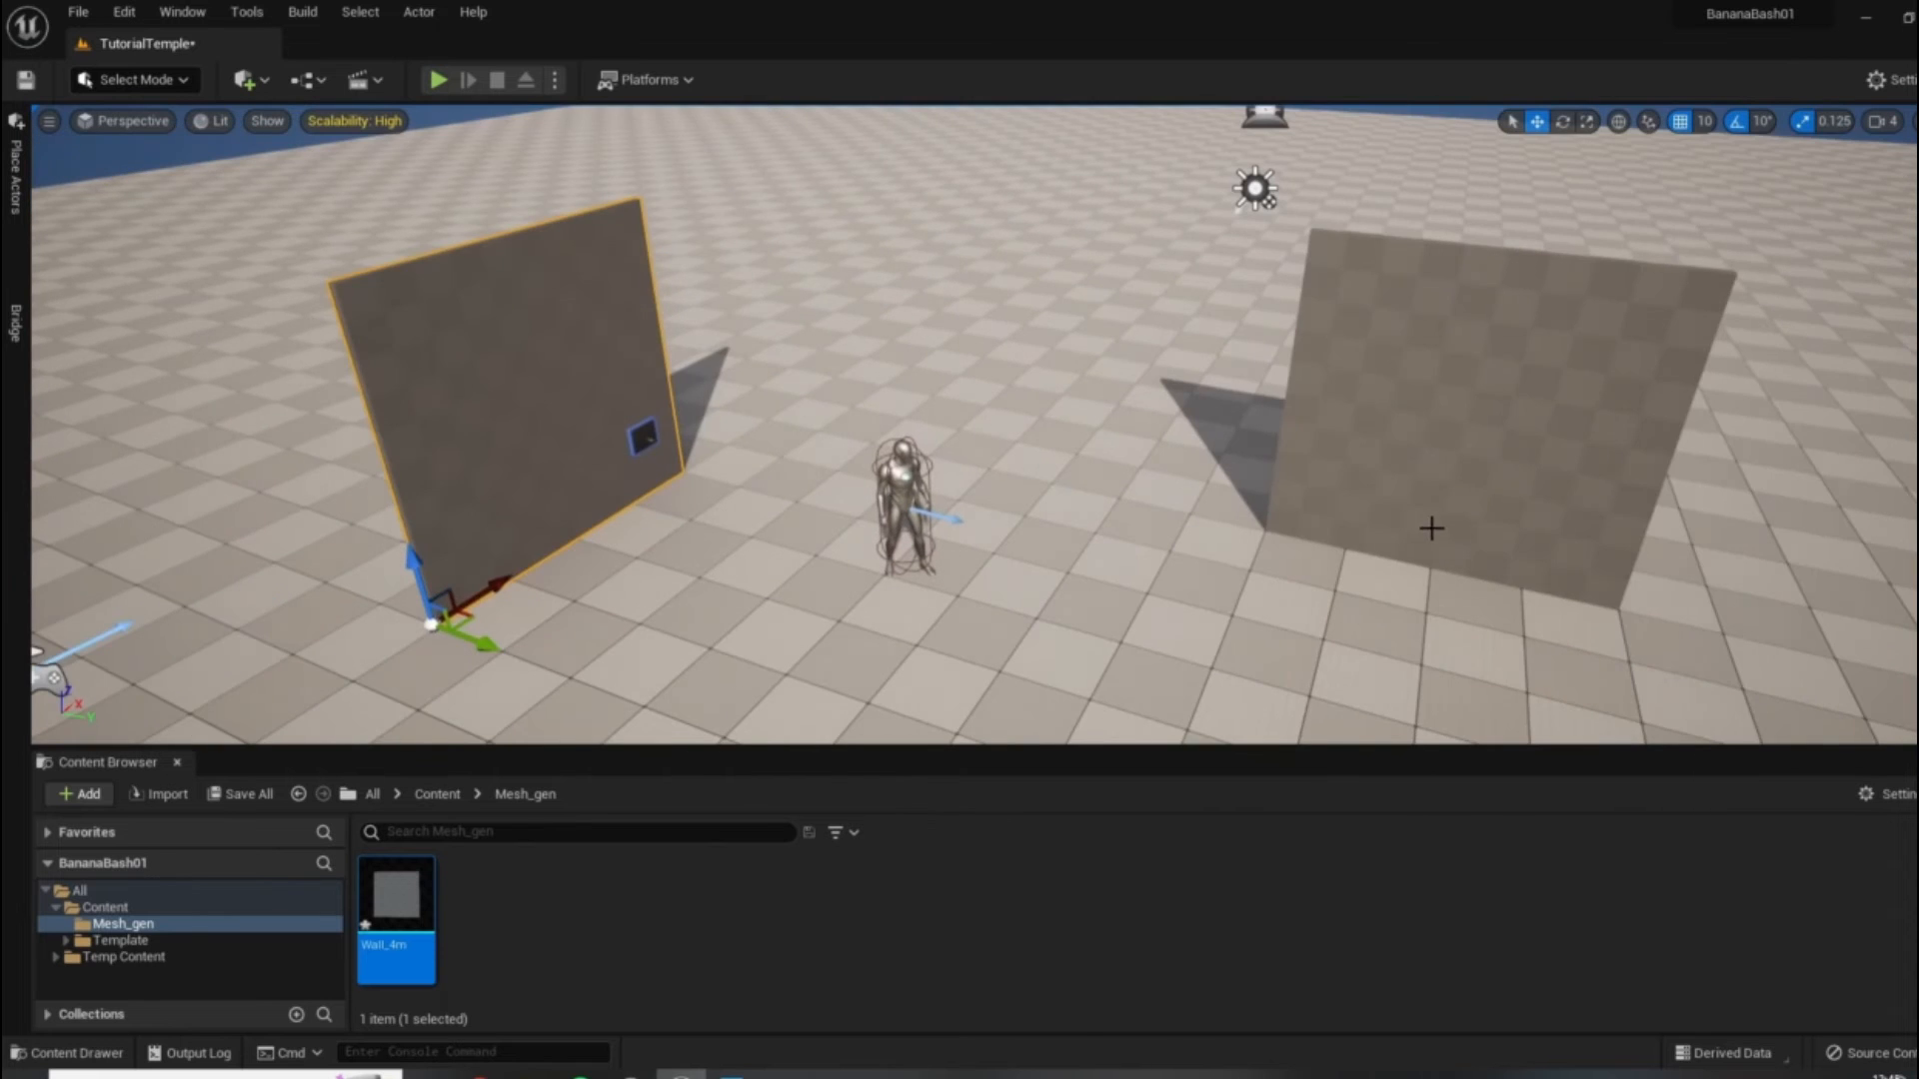
# Rotate the unrotated wall a quarter turn about its vertical axis so it stands parallel to the other wall.
pyautogui.click(1557, 541)
pyautogui.moveTo(1339, 545); pyautogui.dragTo(839, 418)
pyautogui.press('e')
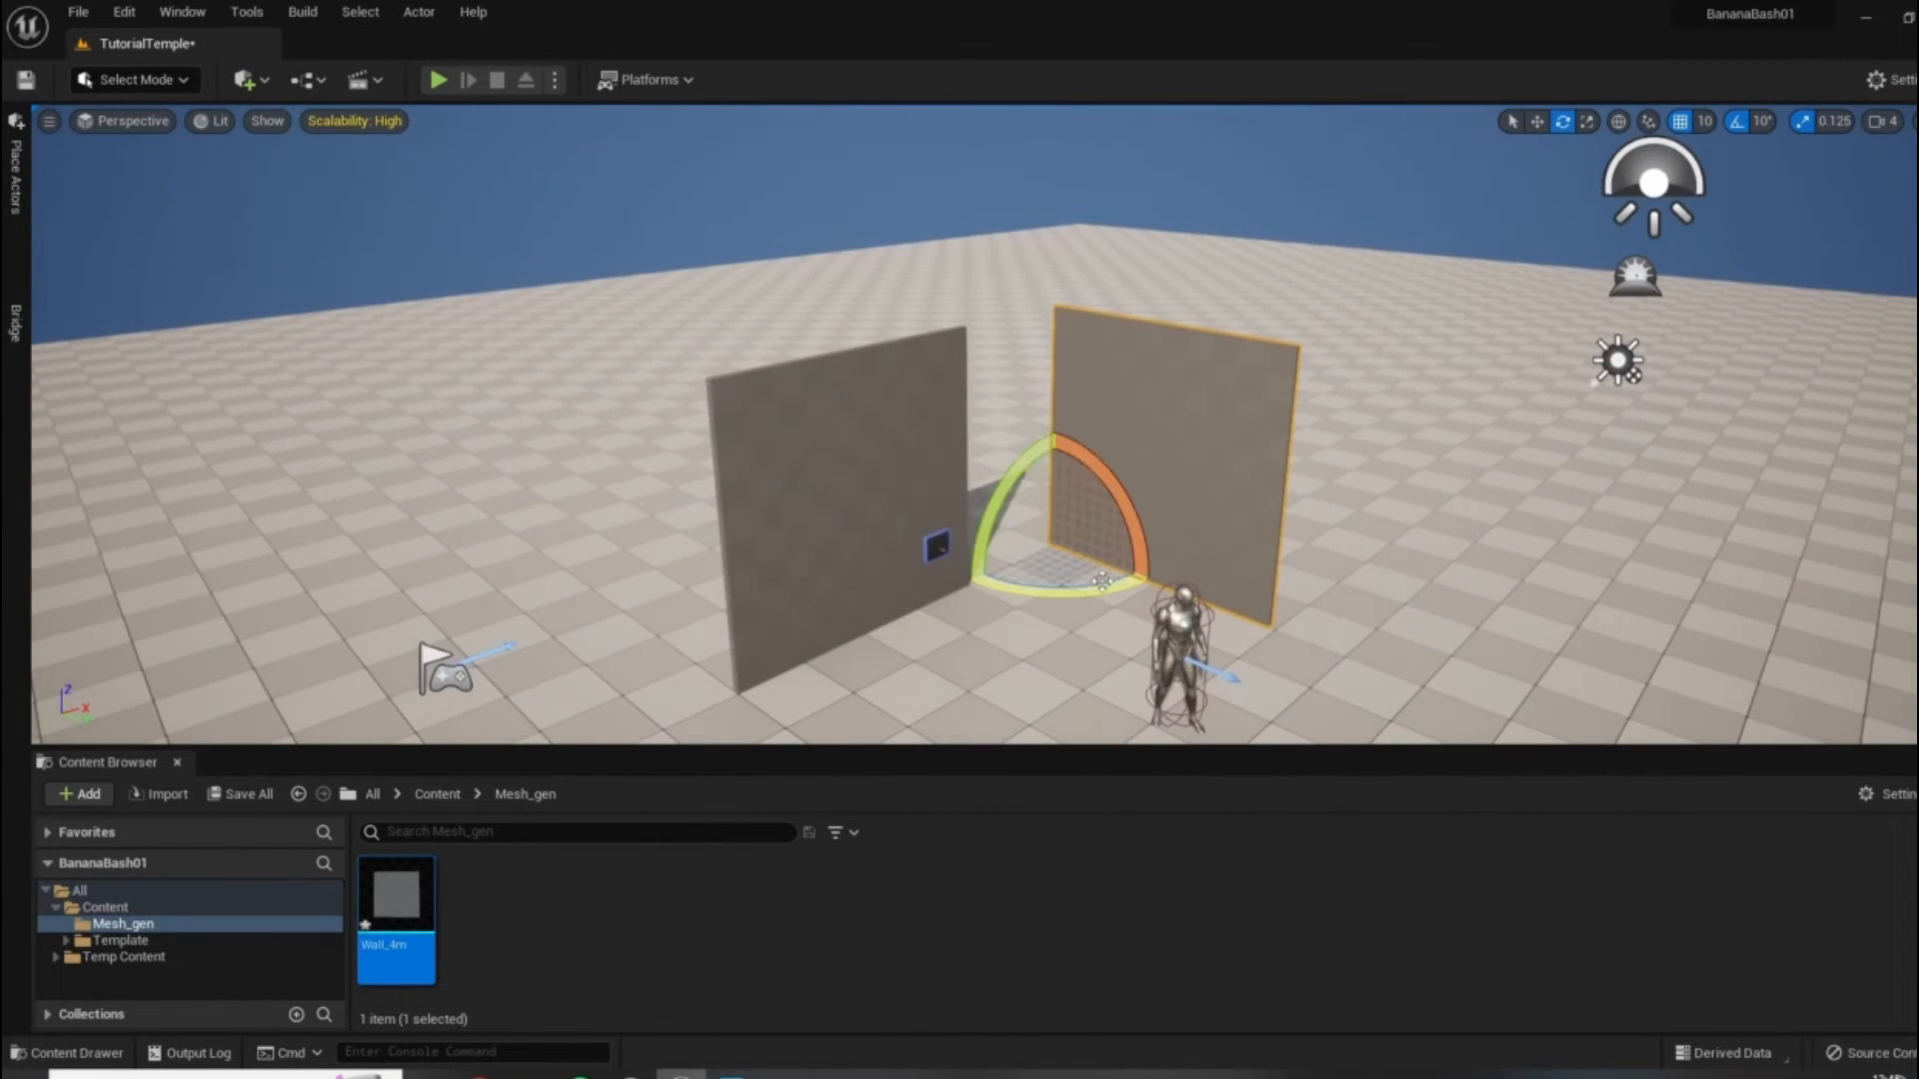
pyautogui.moveTo(1150, 450); pyautogui.dragTo(935, 547)
# Move the newly rotated wall against the end of the other wall so the two form one continuous row.
pyautogui.press('d')
pyautogui.moveTo(1170, 607); pyautogui.dragTo(899, 639, button='right')
pyautogui.moveTo(1340, 484); pyautogui.dragTo(1247, 415, button='right')
pyautogui.press('w')
pyautogui.moveTo(1273, 424); pyautogui.dragTo(1138, 424)
pyautogui.moveTo(1186, 475); pyautogui.dragTo(1120, 550, button='right')
pyautogui.press('s')
pyautogui.click(964, 419)
pyautogui.moveTo(1100, 453); pyautogui.dragTo(1100, 389, button='right')
pyautogui.press('s')
pyautogui.moveTo(560, 419); pyautogui.dragTo(810, 377, button='right')
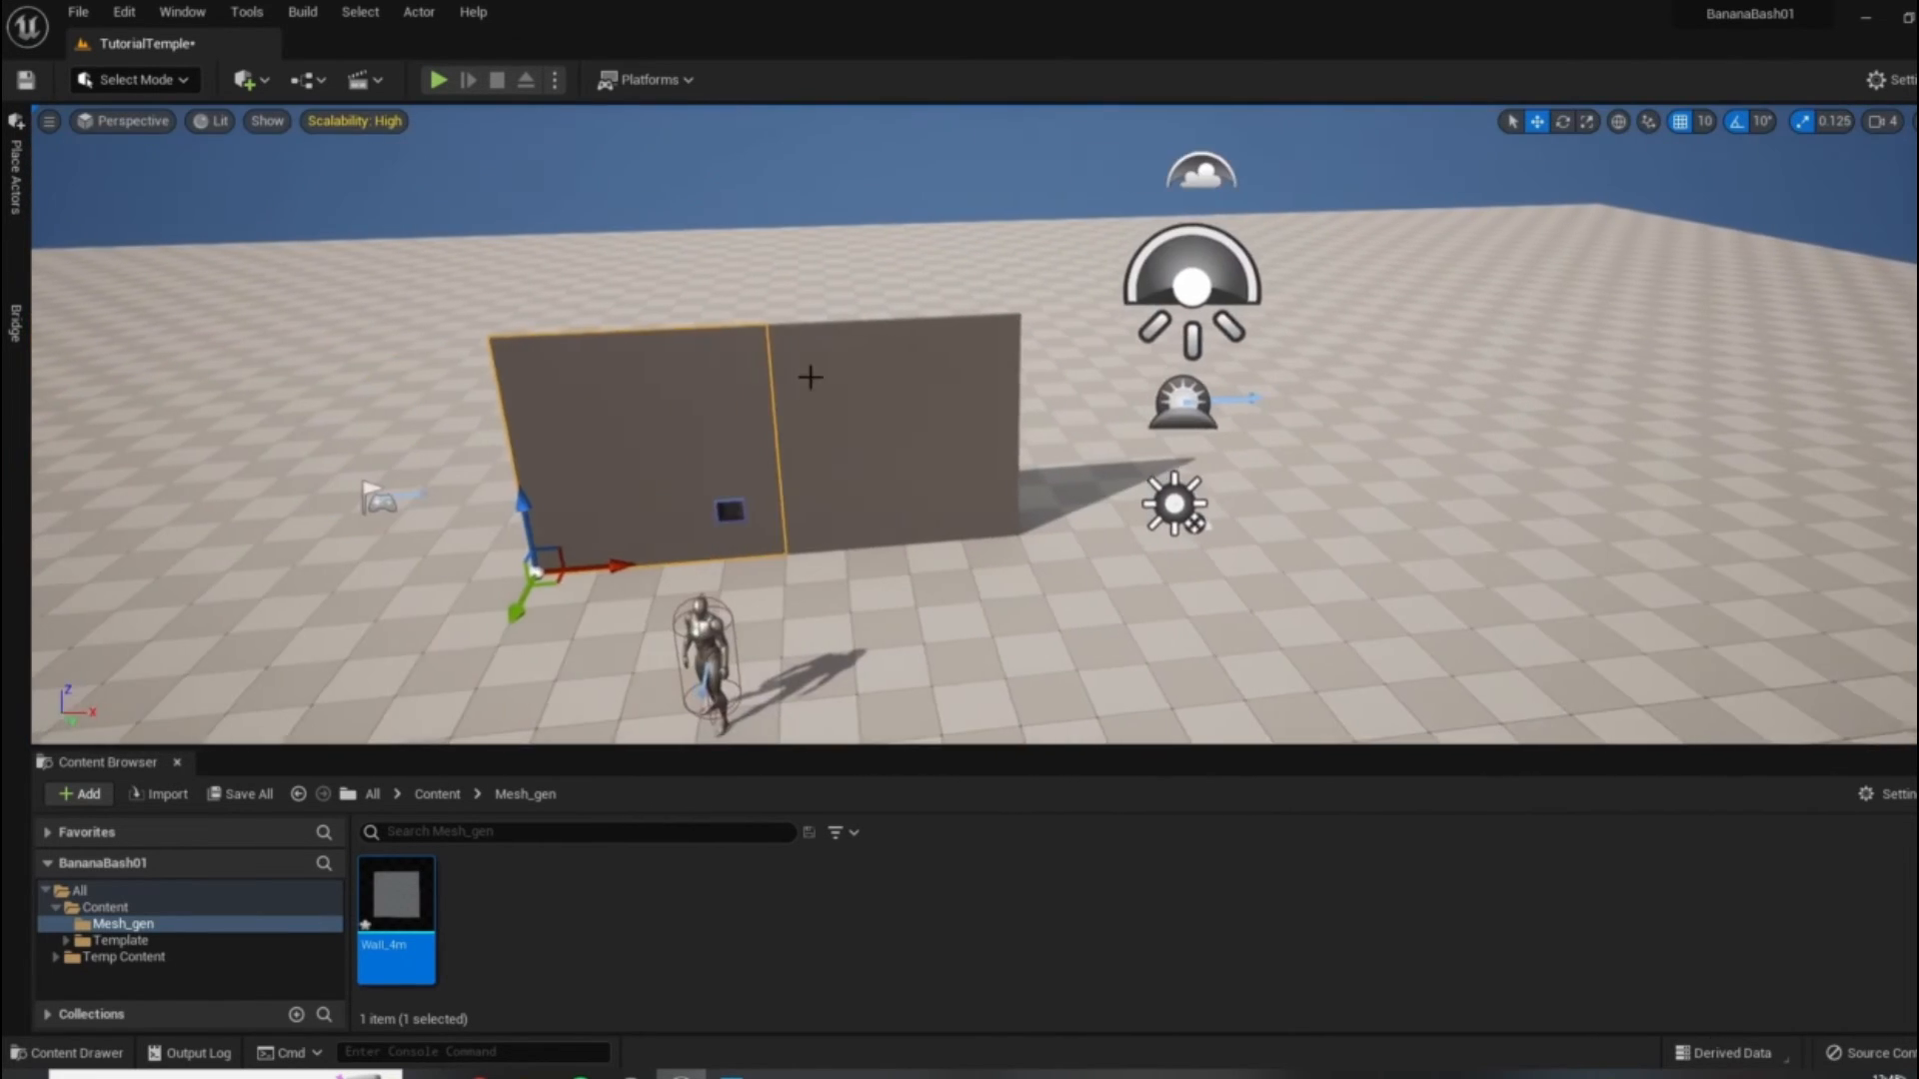
# Extend the row to five walls with copies of the end wall along X, and shift the whole row back along X behind the player character.
pyautogui.click(869, 410)
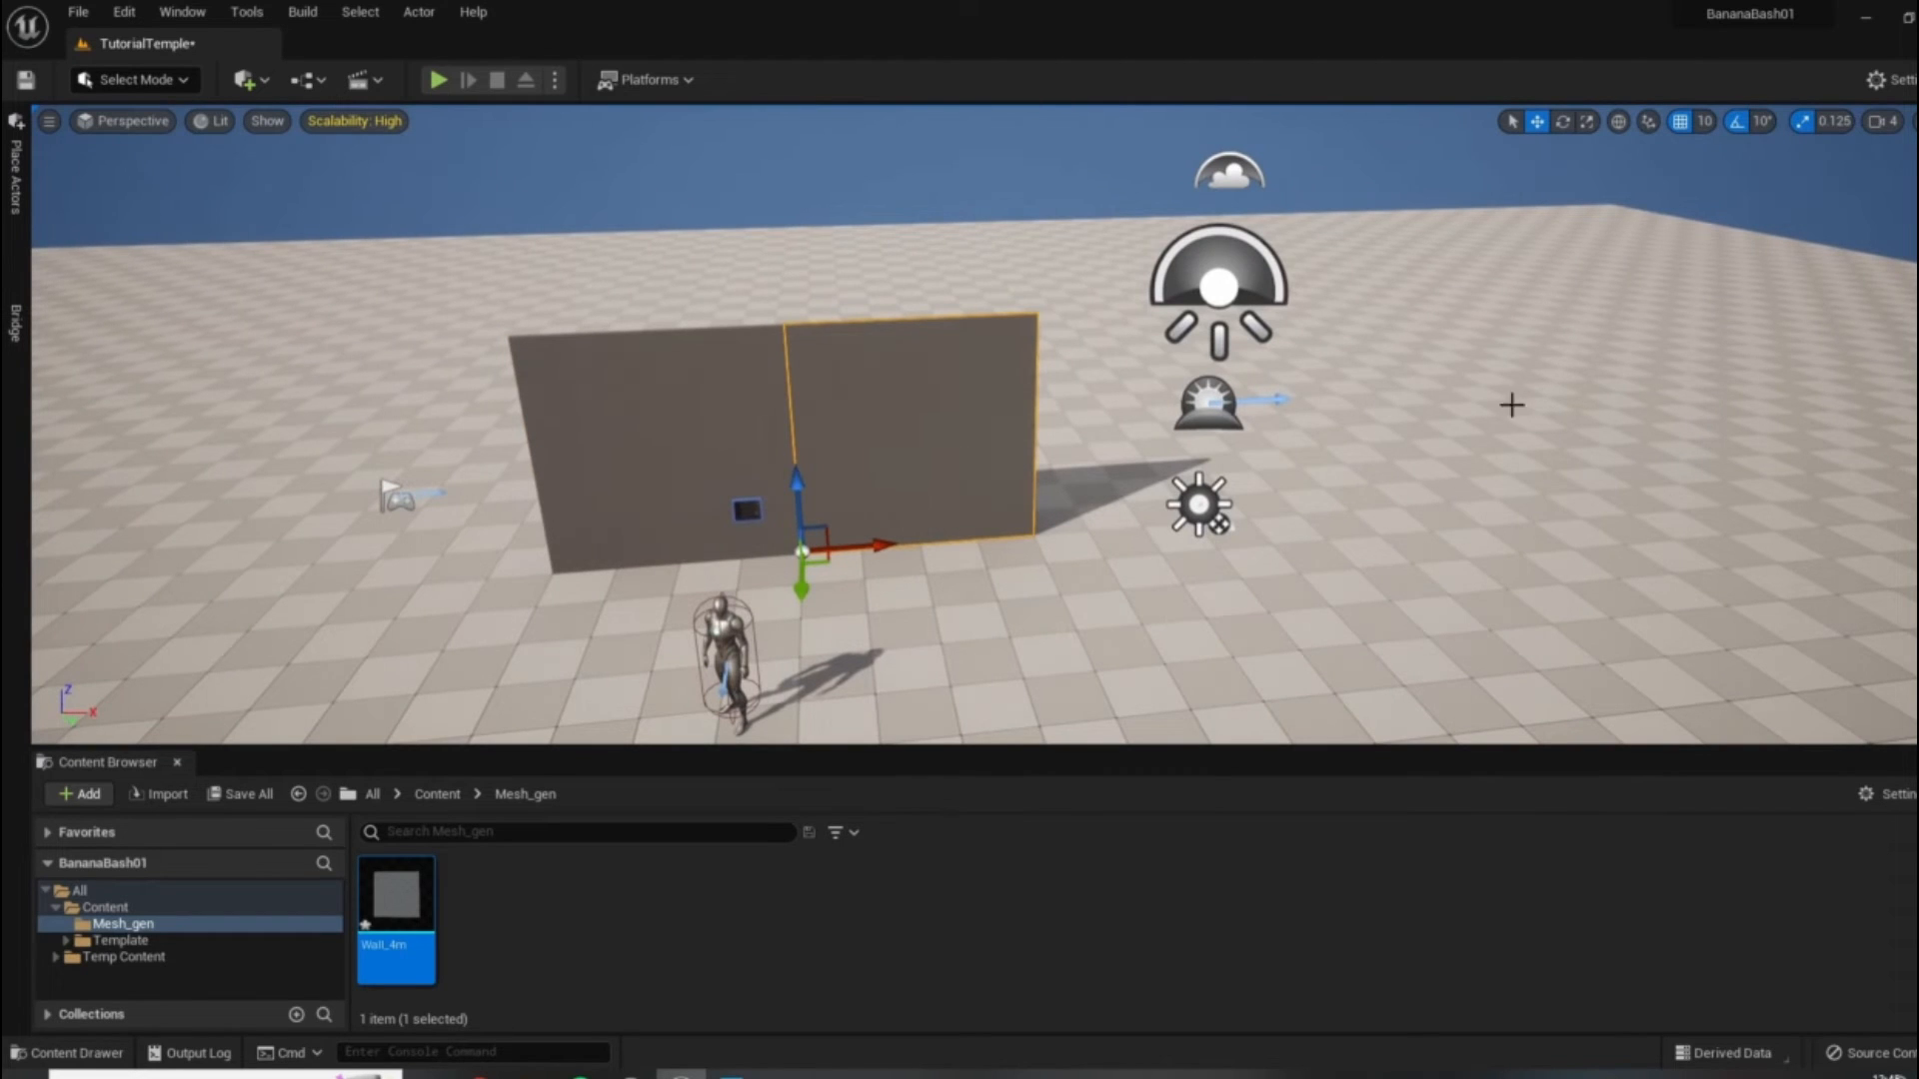
pyautogui.moveTo(874, 545); pyautogui.dragTo(1501, 503)
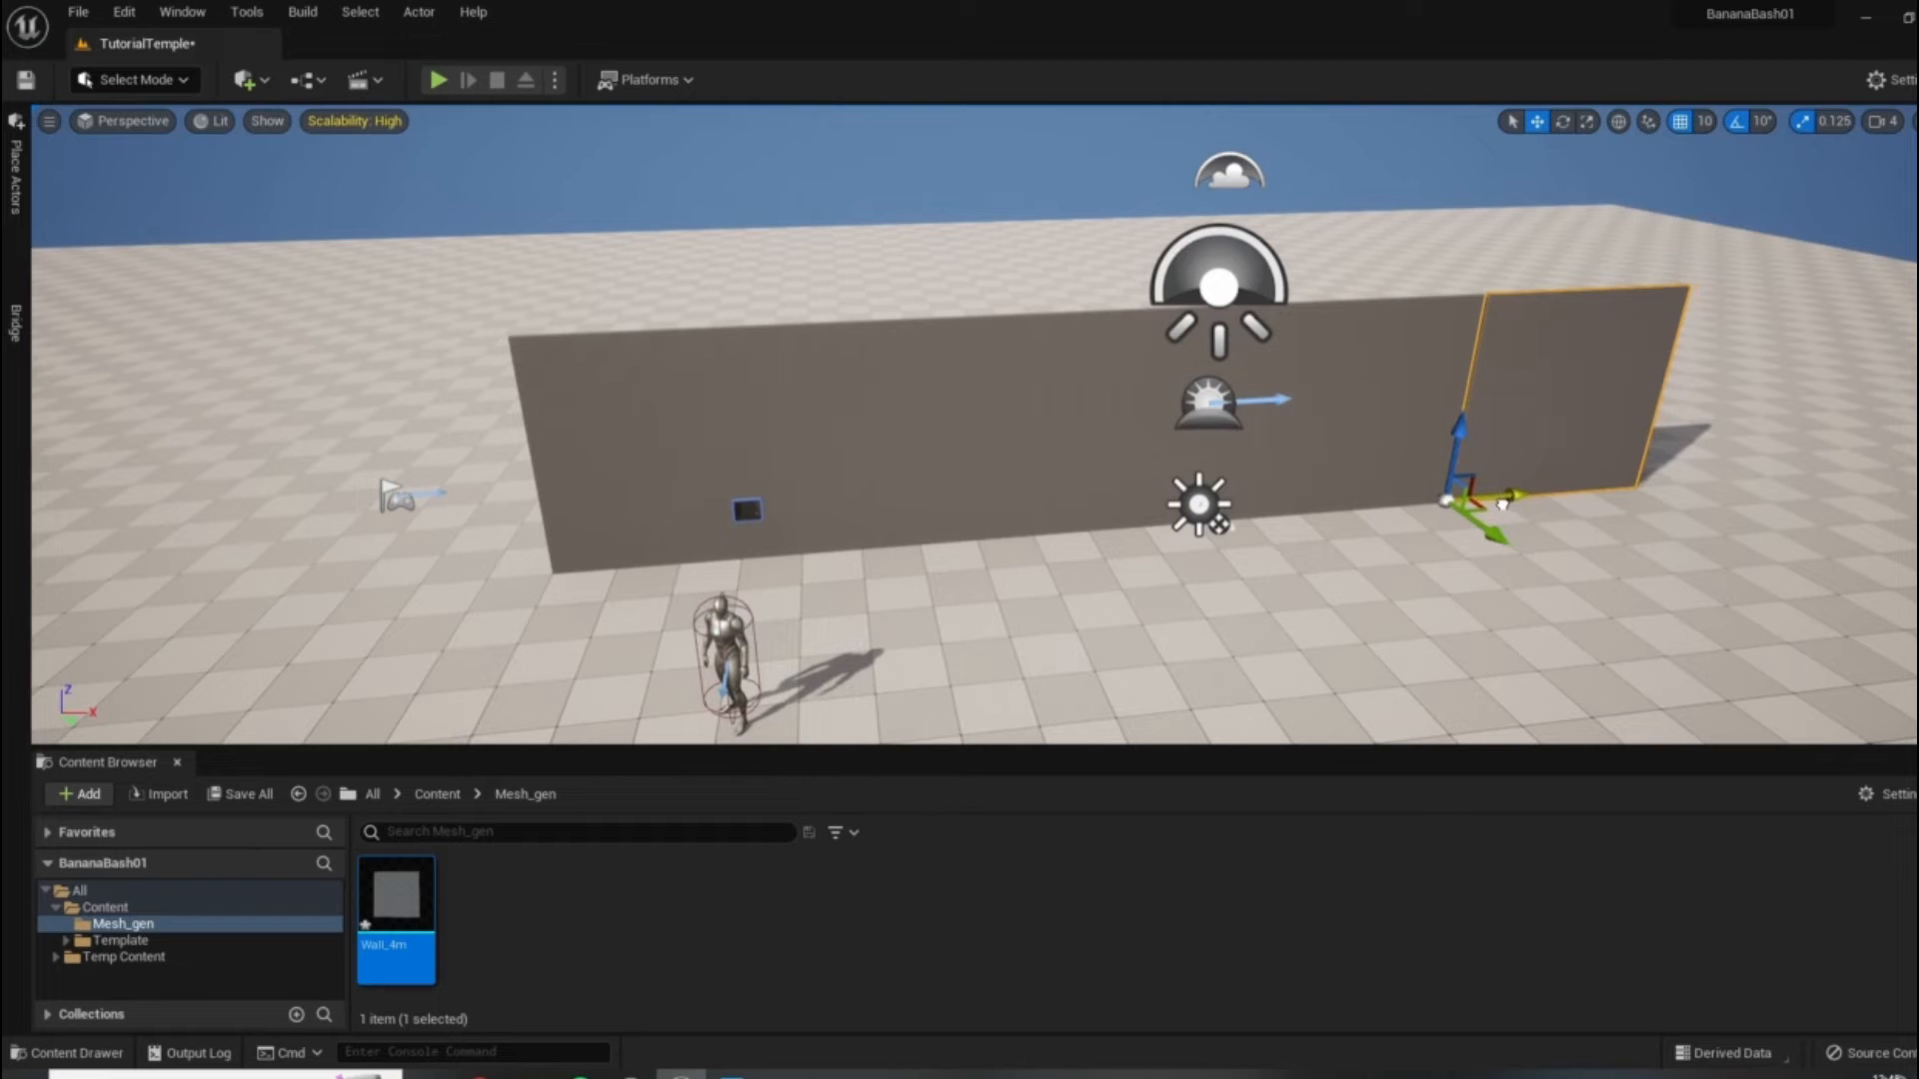
pyautogui.keyDown('ctrl'); pyautogui.click(1402, 363); pyautogui.keyUp('ctrl')
pyautogui.keyDown('ctrl'); pyautogui.click(1055, 382); pyautogui.keyUp('ctrl')
pyautogui.keyDown('ctrl'); pyautogui.click(933, 394); pyautogui.keyUp('ctrl')
pyautogui.keyDown('ctrl'); pyautogui.click(737, 416); pyautogui.keyUp('ctrl')
pyautogui.moveTo(622, 564); pyautogui.dragTo(228, 602)
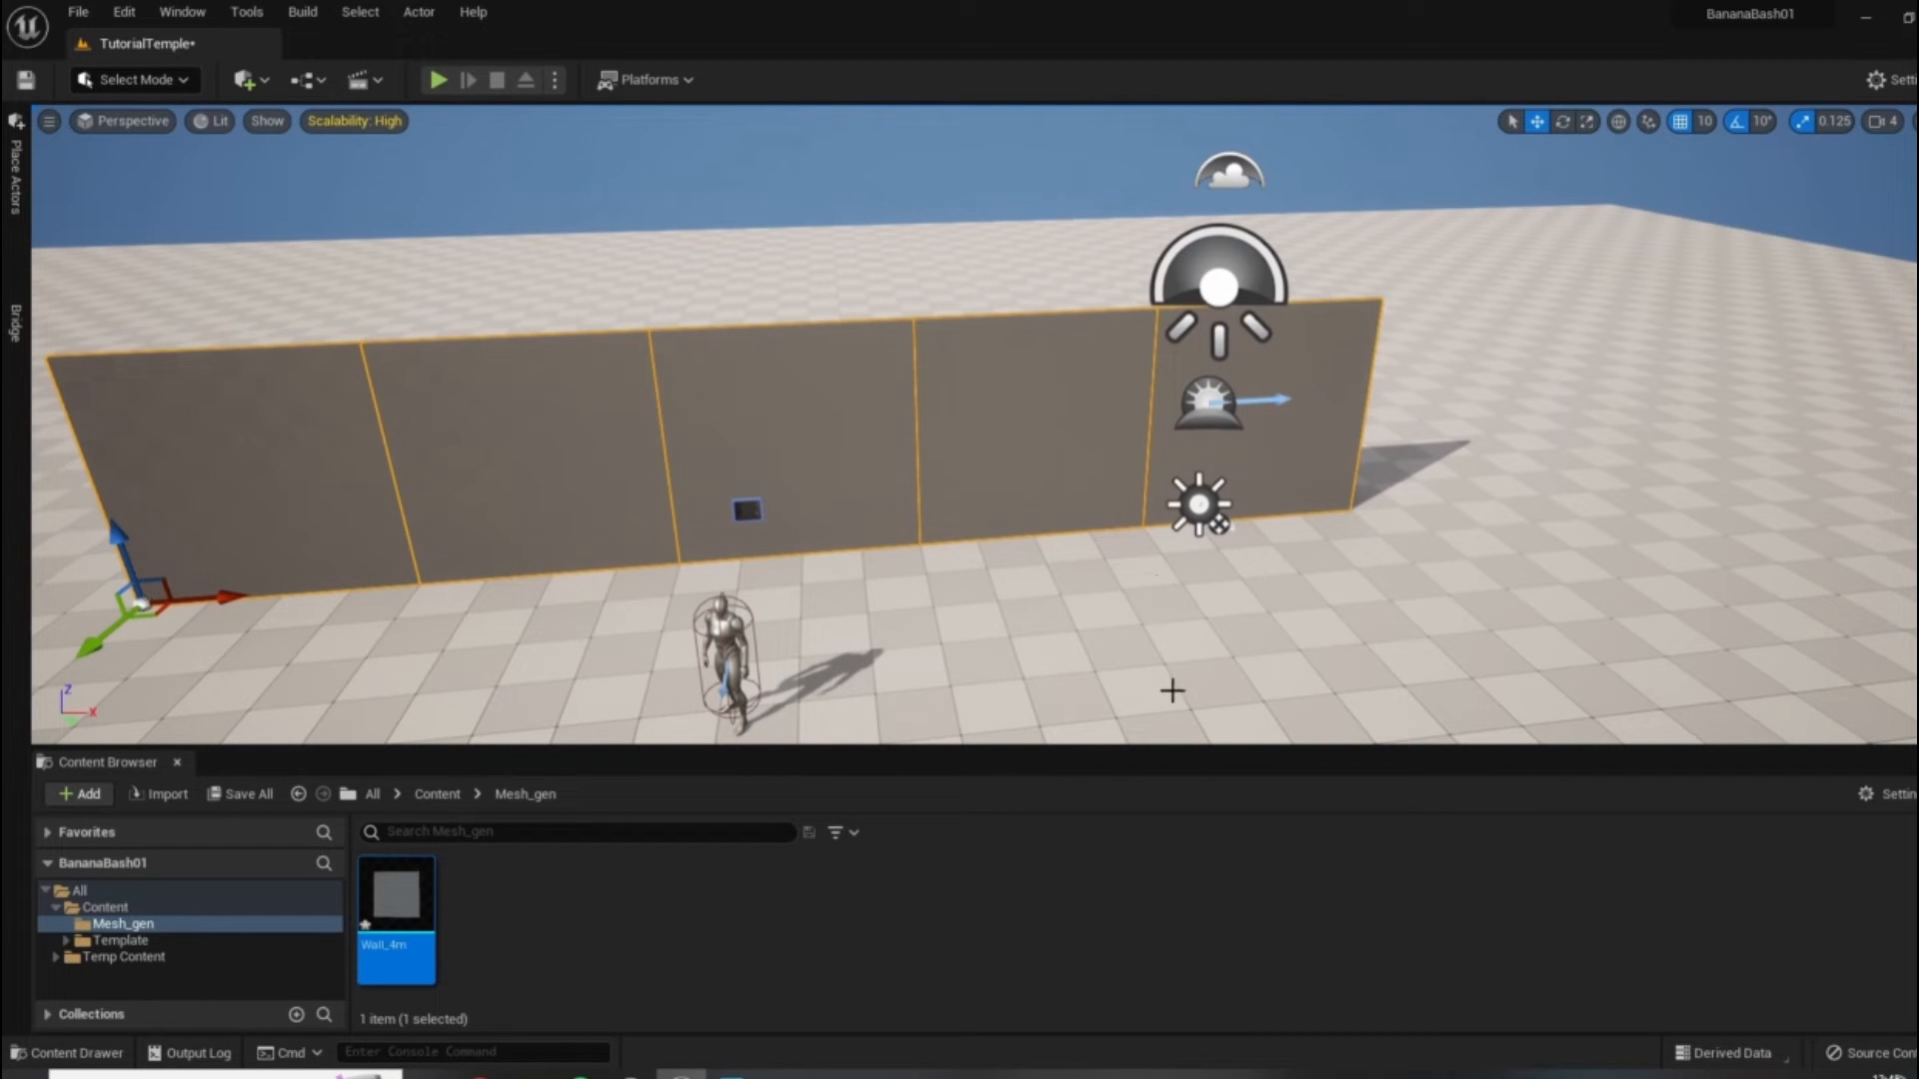
# Examine the wall row up close and select individual pieces to check the joins between them.
pyautogui.scroll(3, 956, 469)
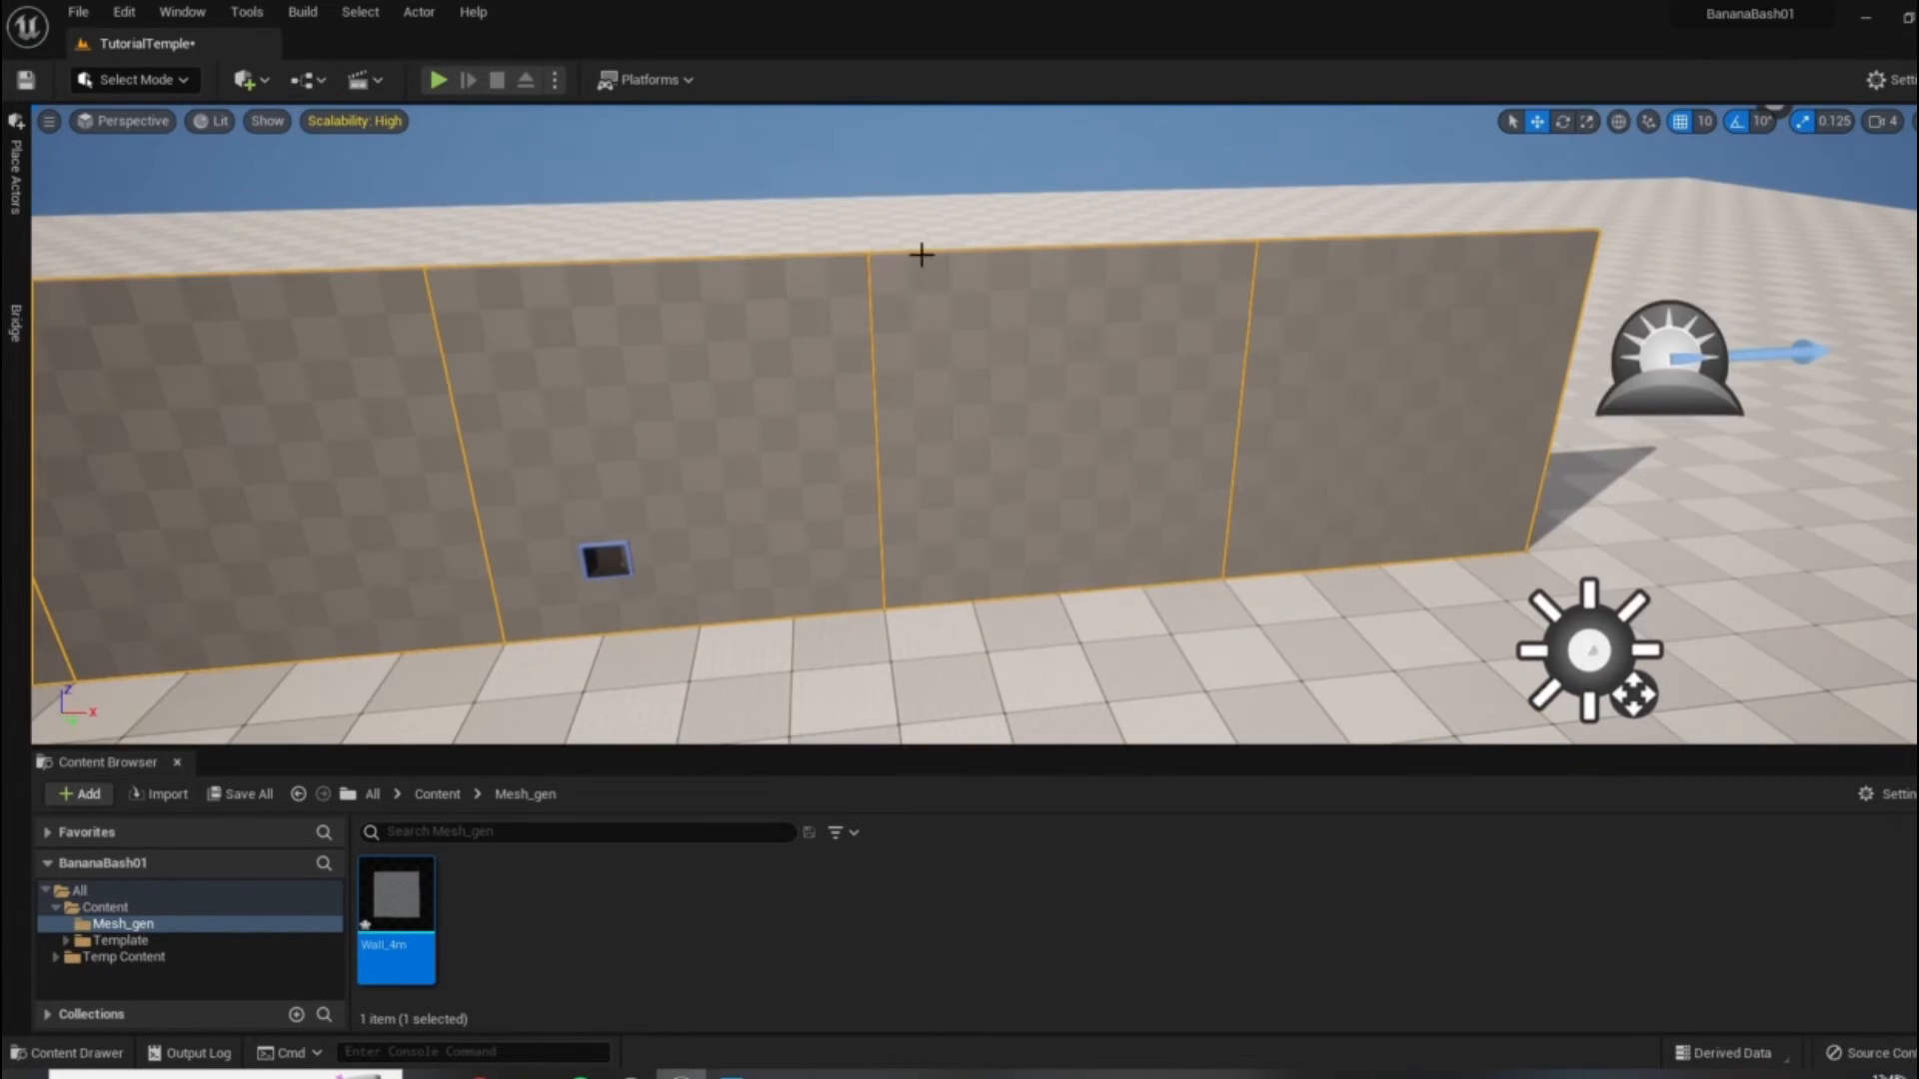
pyautogui.scroll(3, 1086, 529)
pyautogui.moveTo(1119, 349); pyautogui.dragTo(1193, 574, button='right')
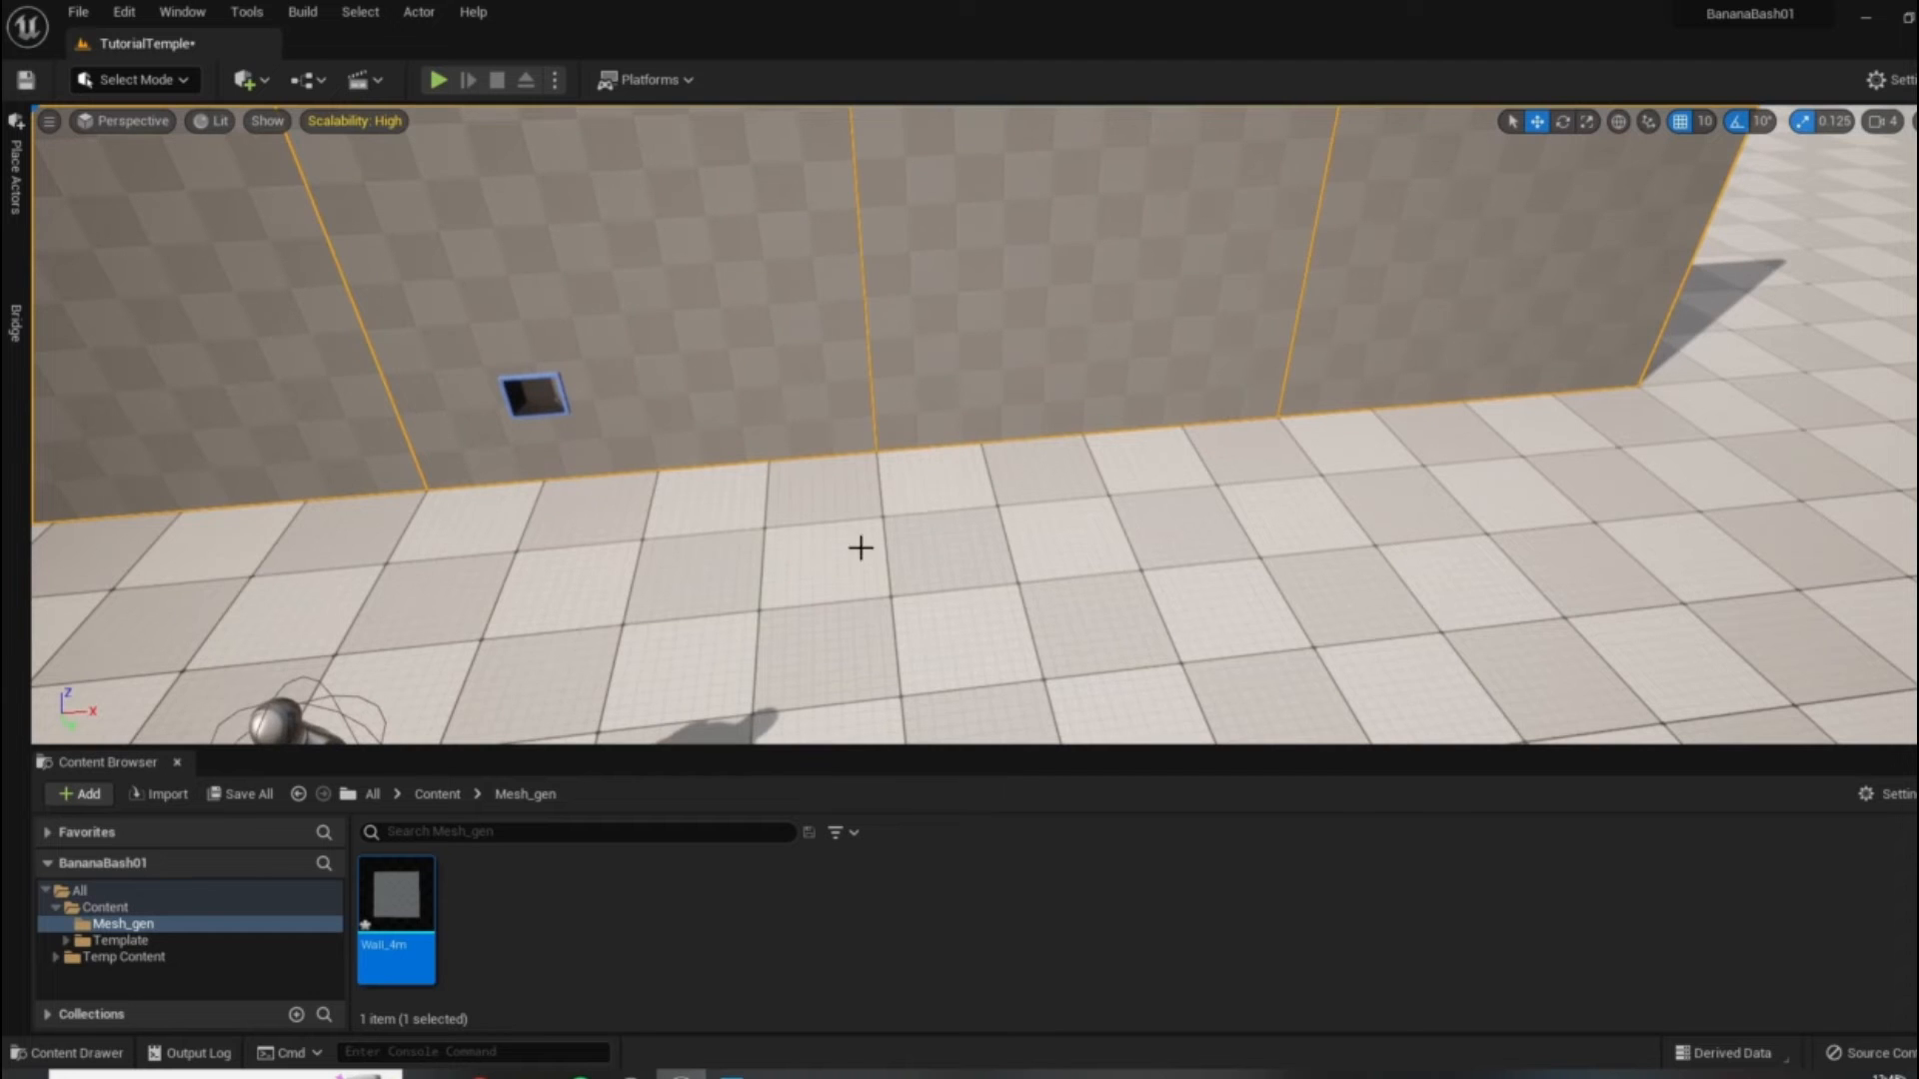
pyautogui.moveTo(1005, 516); pyautogui.dragTo(940, 465, button='right')
pyautogui.click(172, 337)
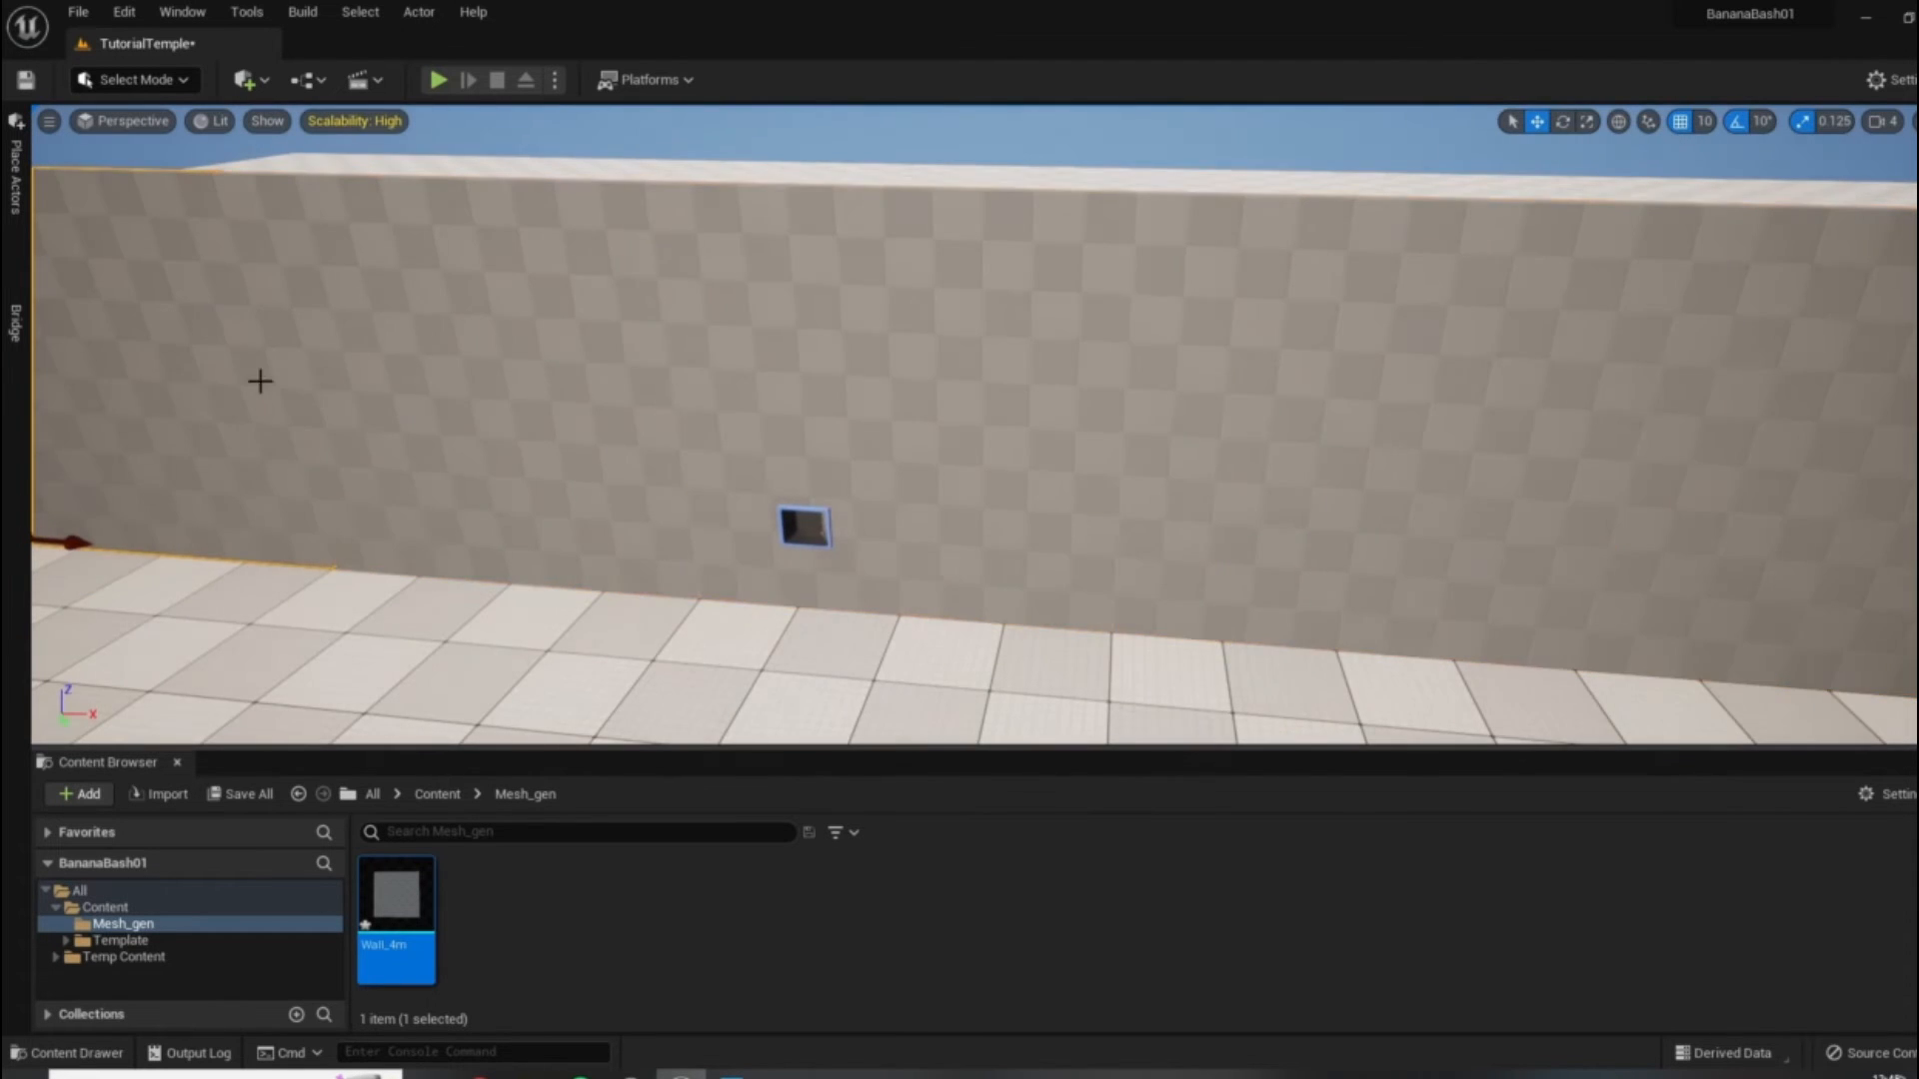
pyautogui.click(459, 376)
pyautogui.click(674, 372)
pyautogui.scroll(-5, 1036, 407)
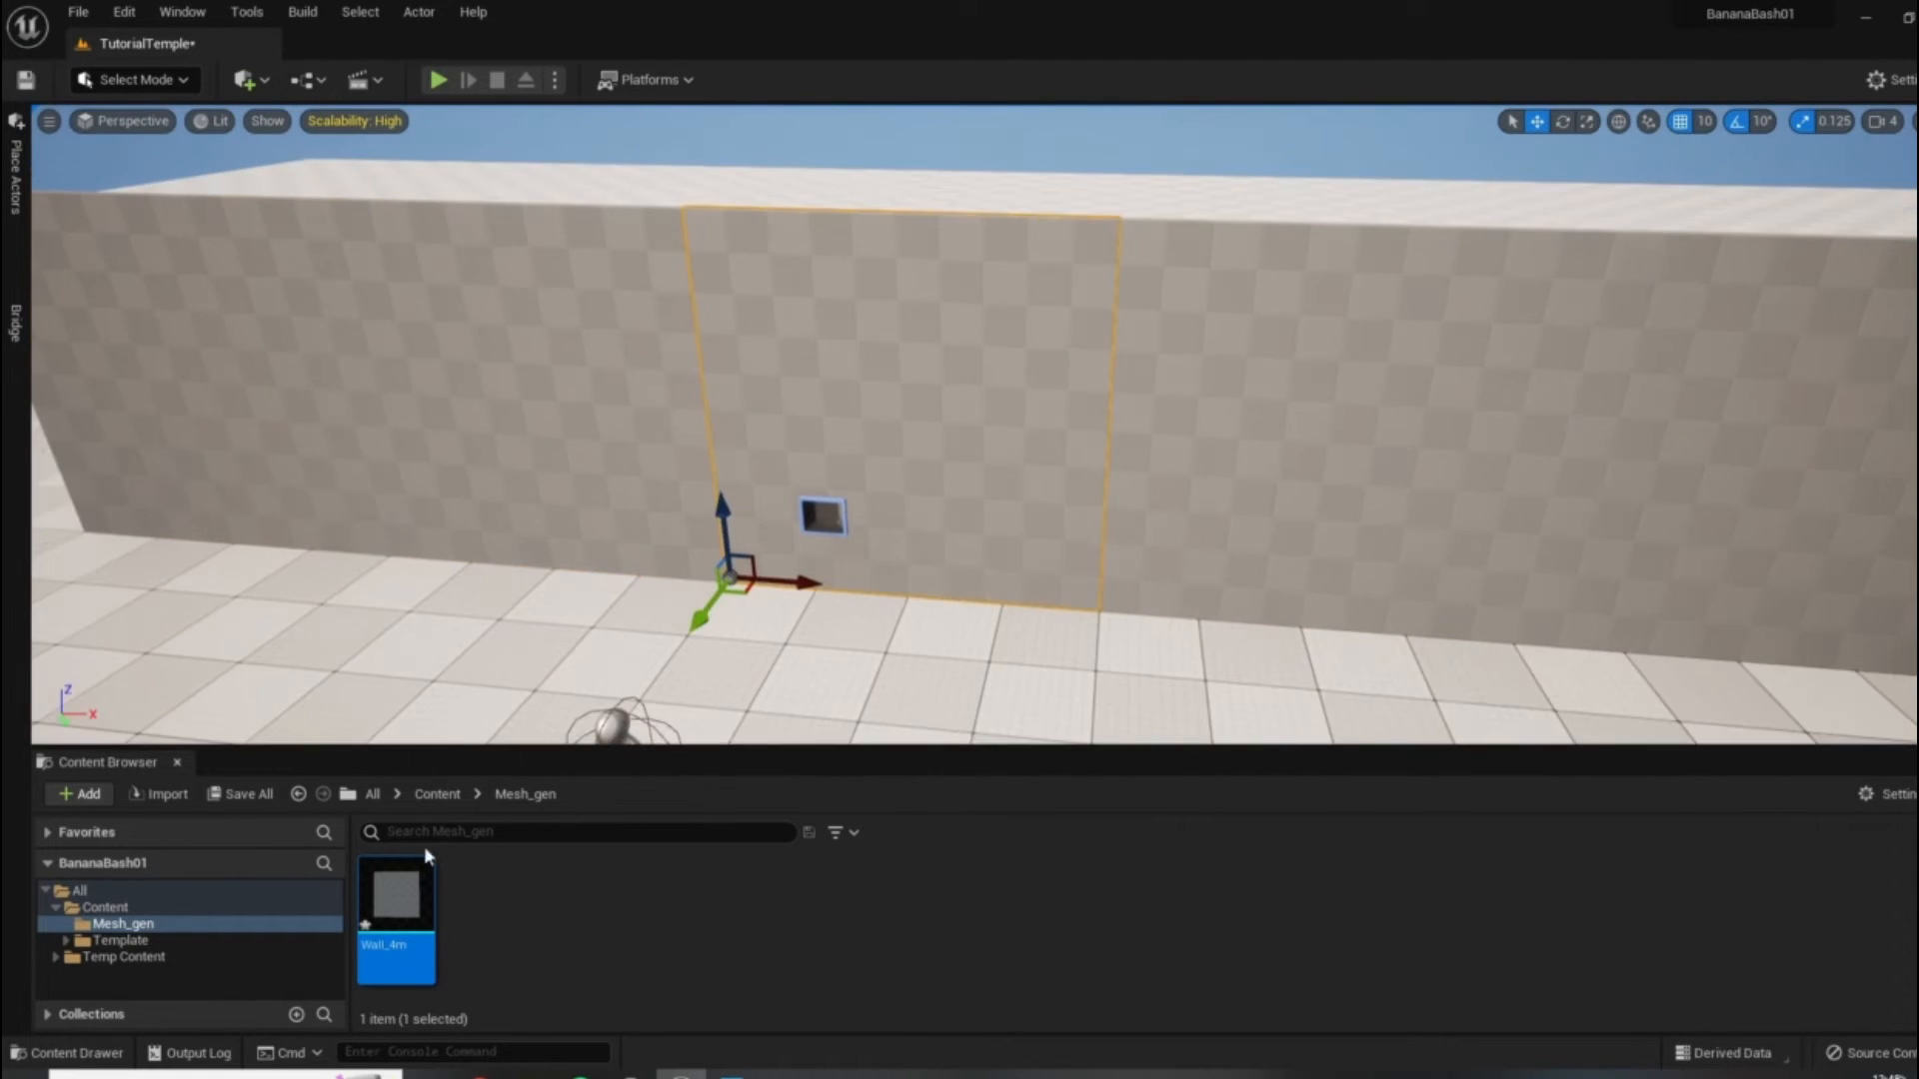
# Assign the MI_PrototypeGrid_Gray material to the Wall_4m mesh, save the asset and close its editor.
pyautogui.doubleClick(419, 892)
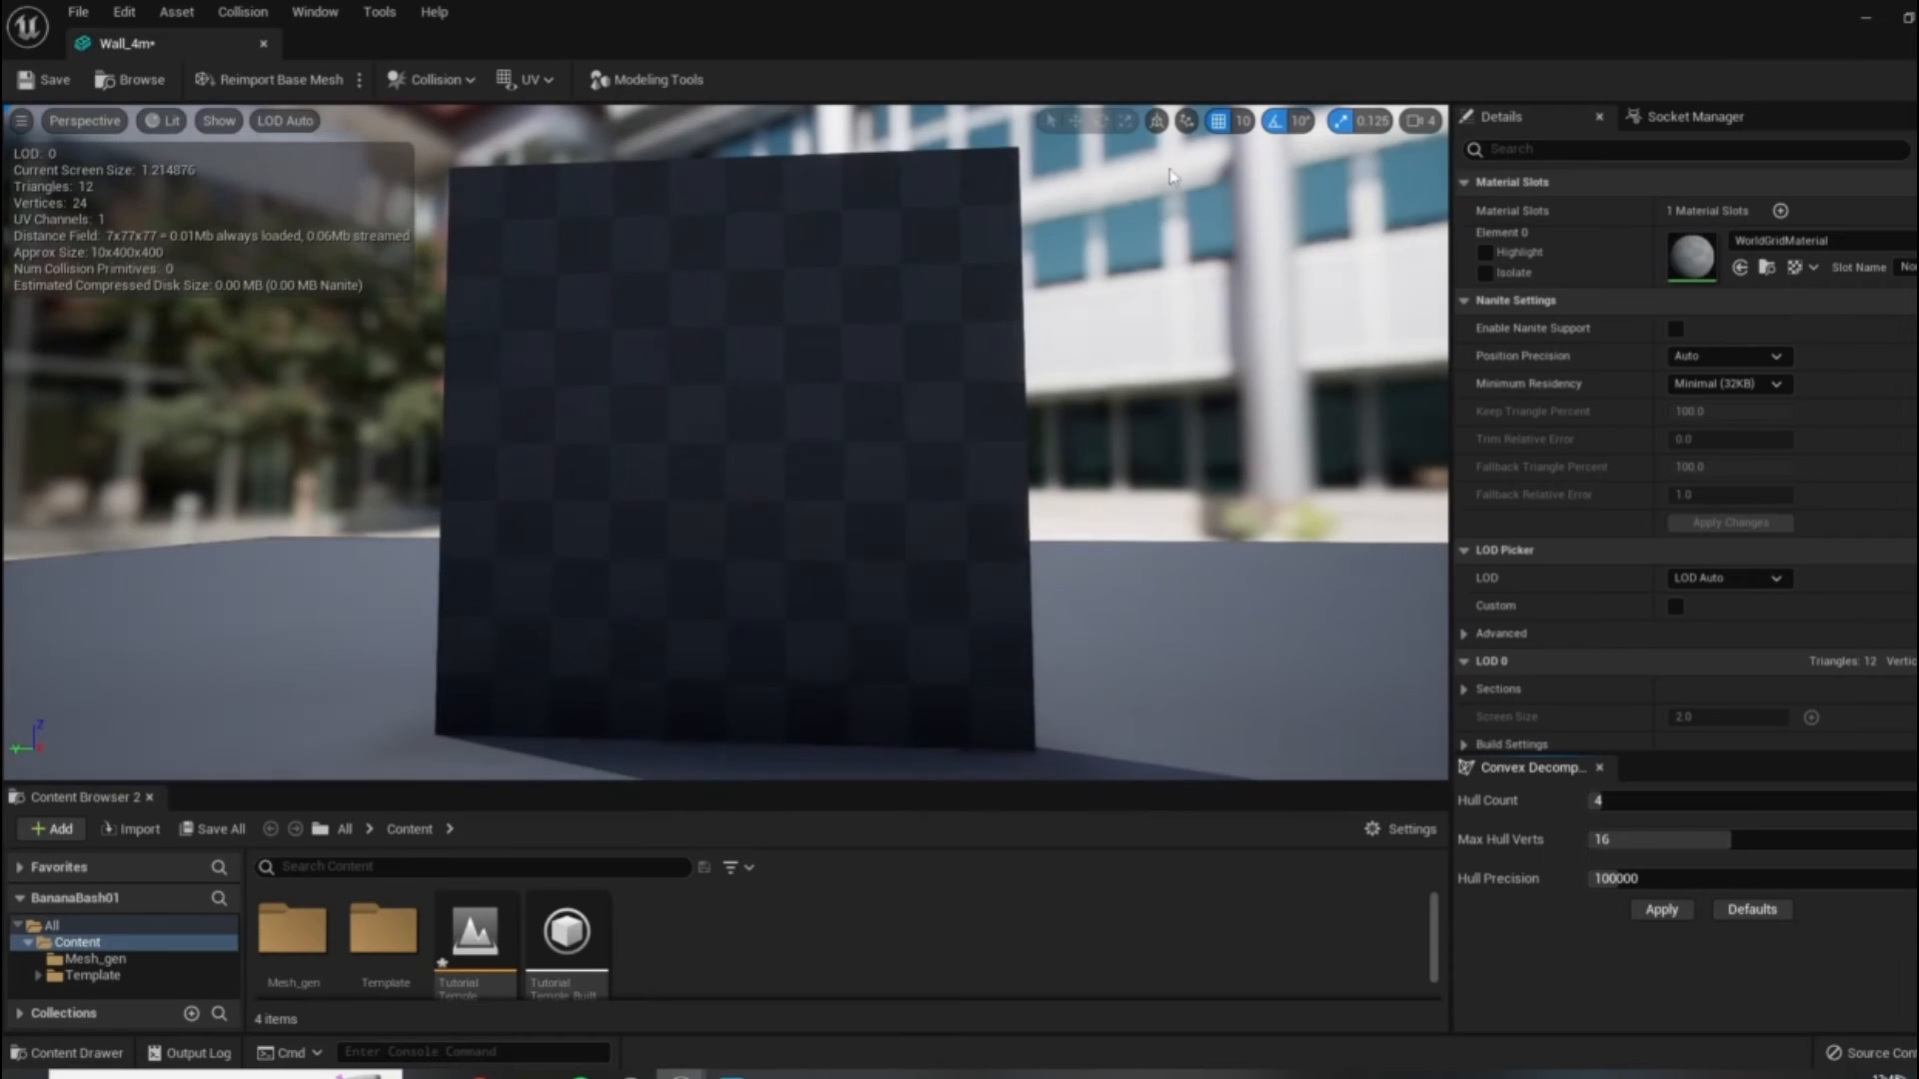
pyautogui.click(55, 82)
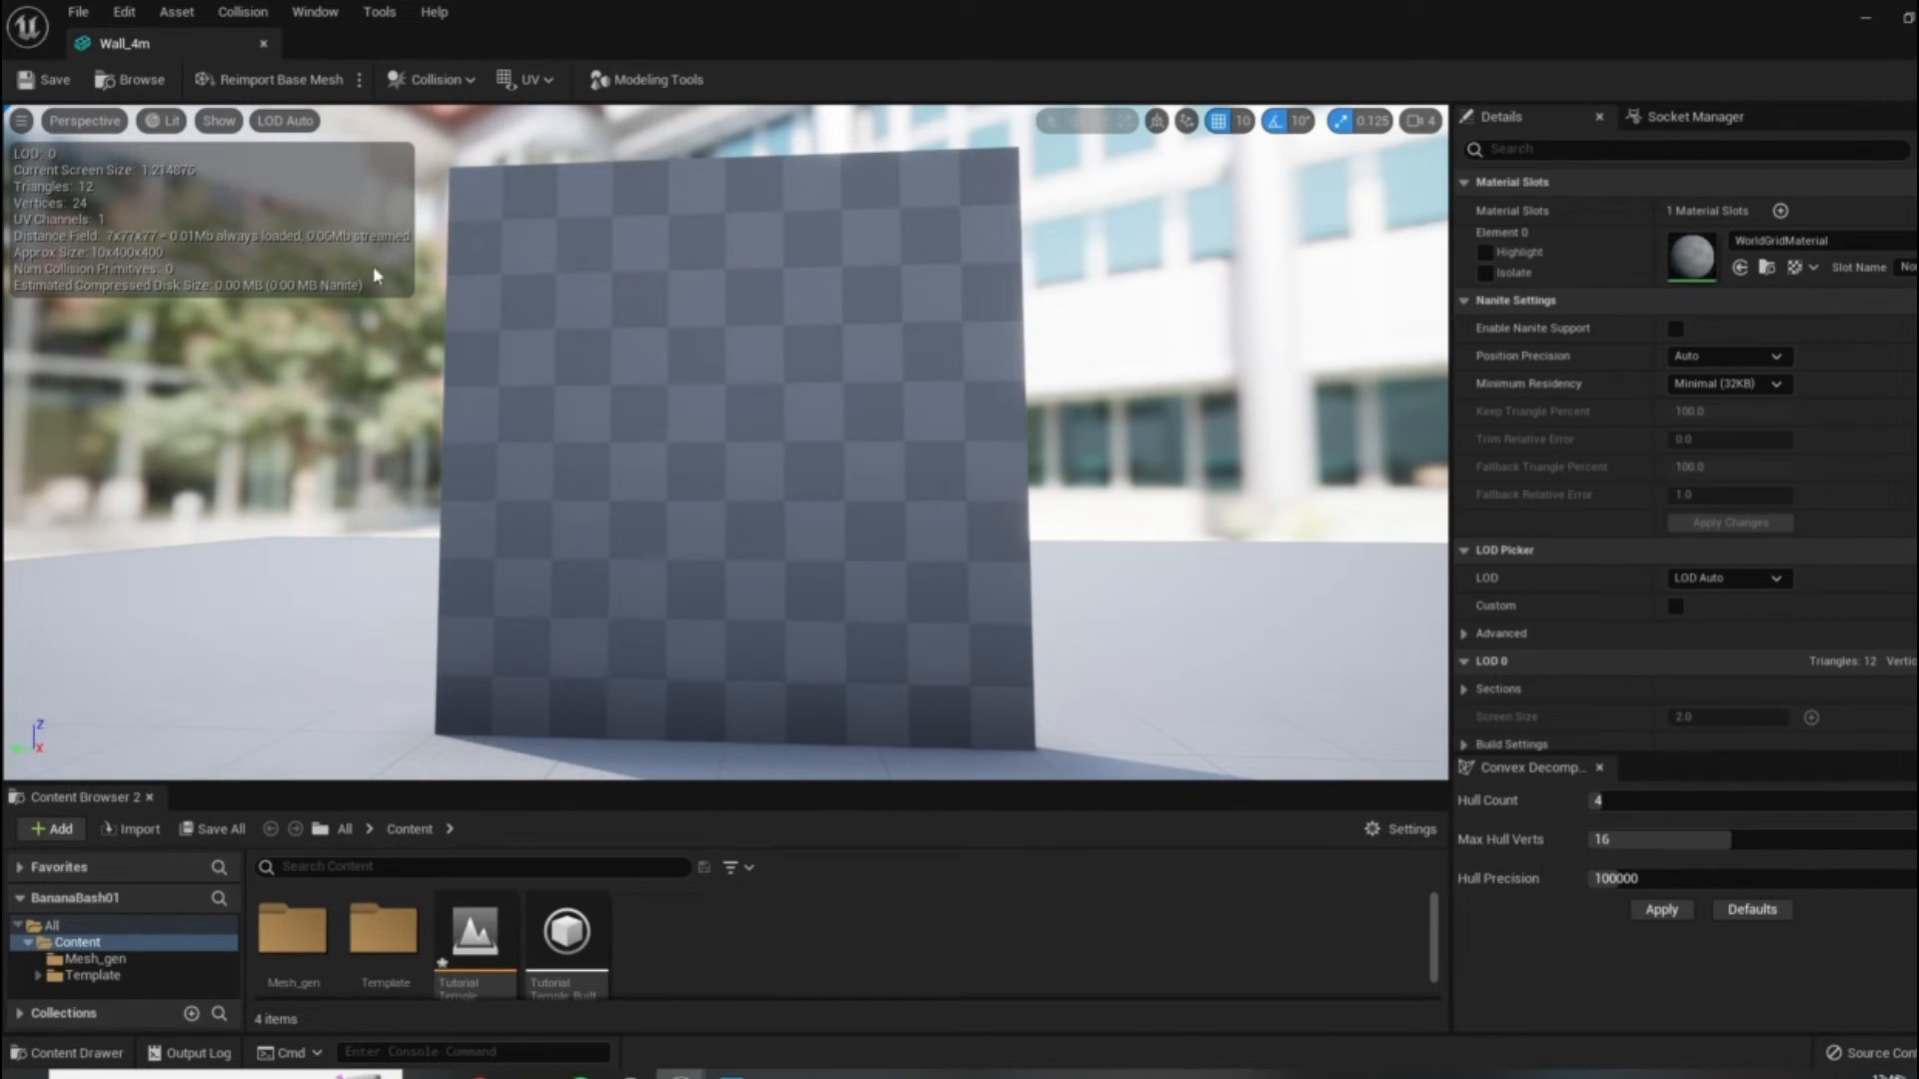
pyautogui.click(1804, 245)
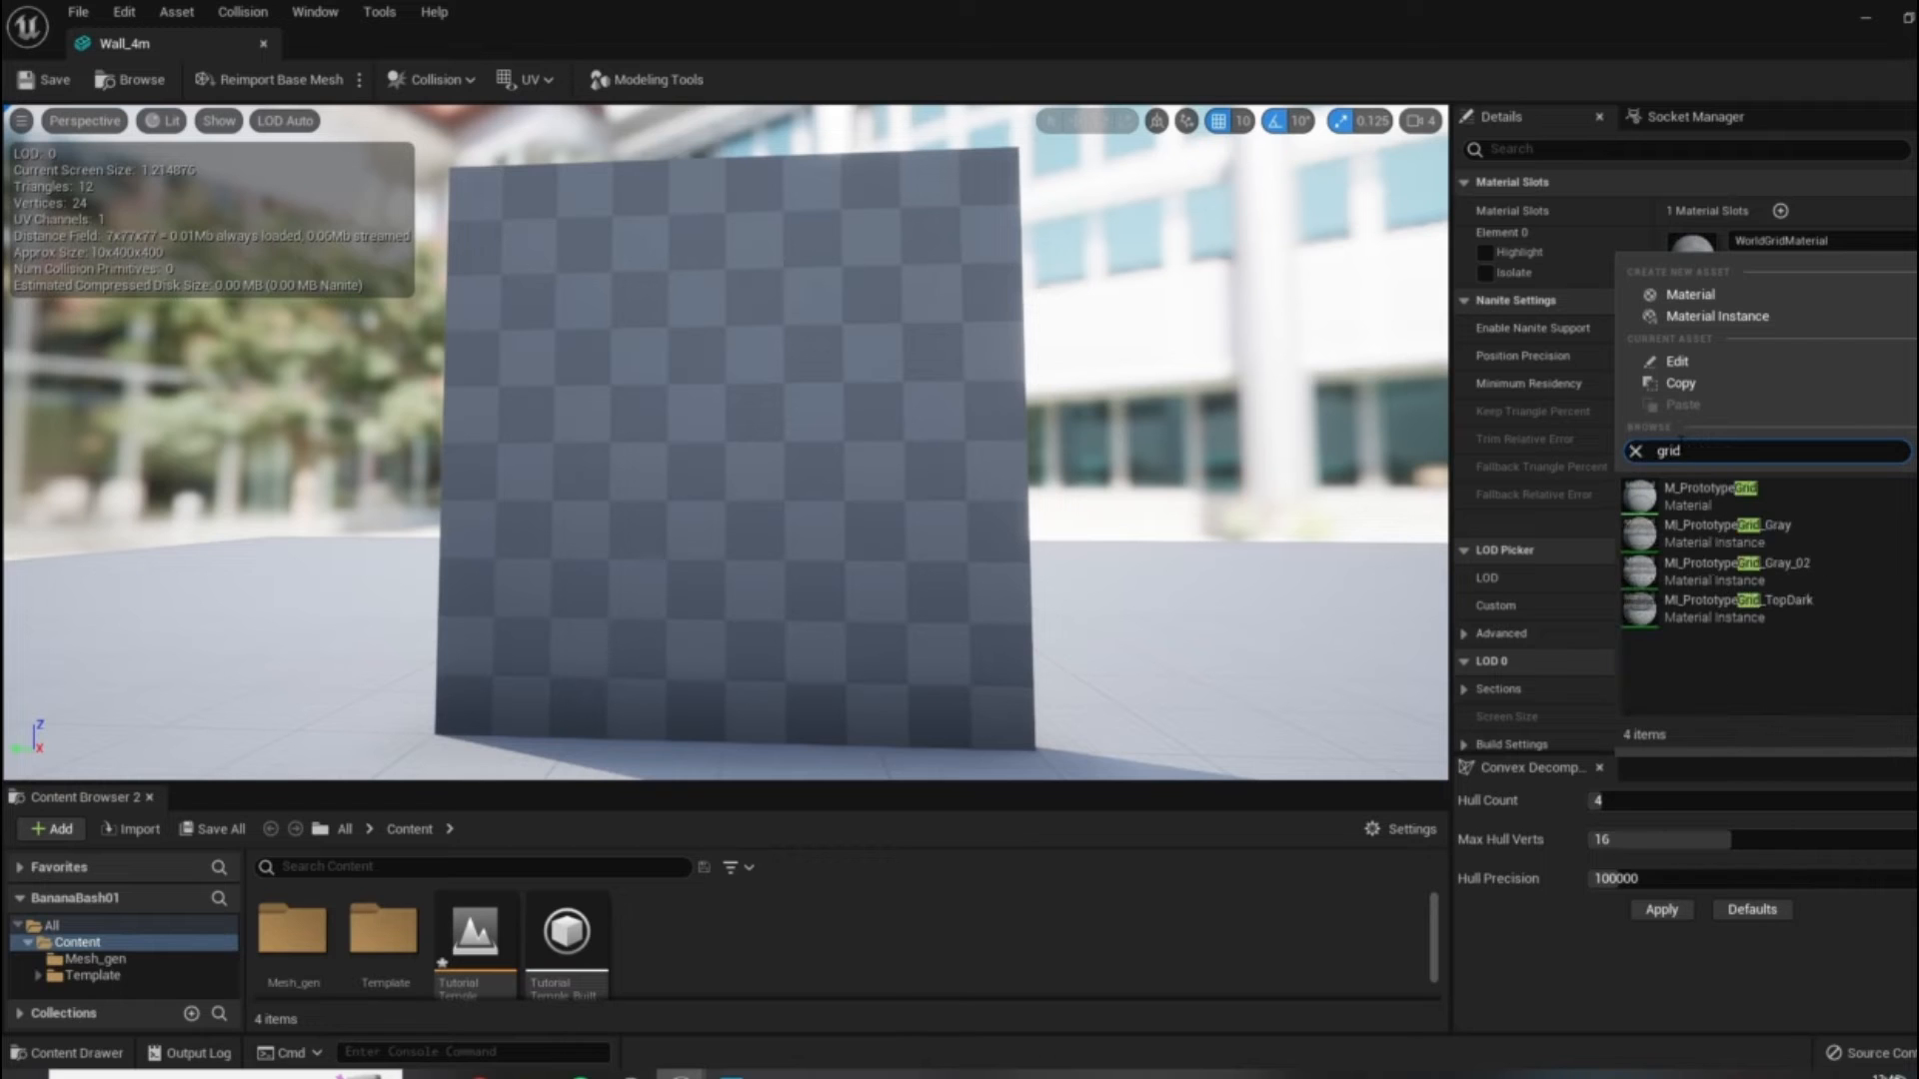
pyautogui.click(1730, 538)
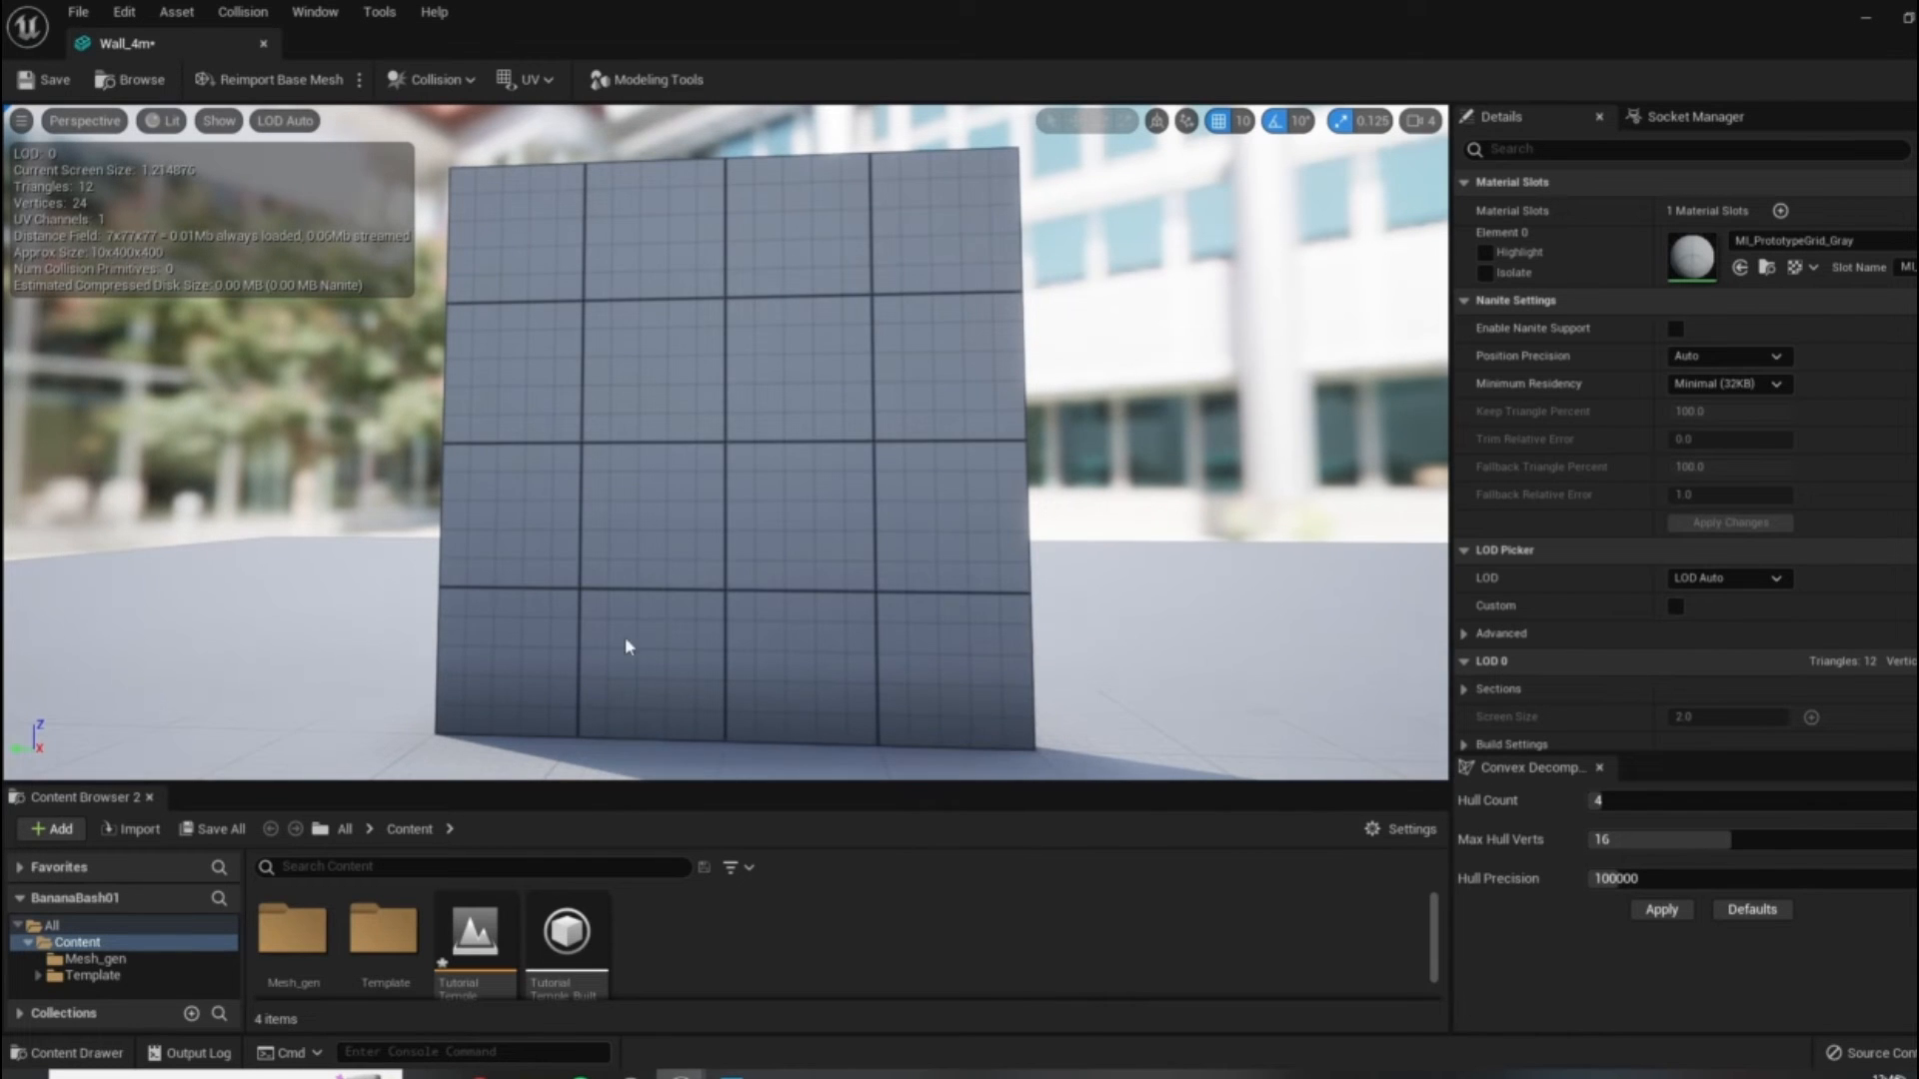
pyautogui.click(58, 82)
pyautogui.click(264, 44)
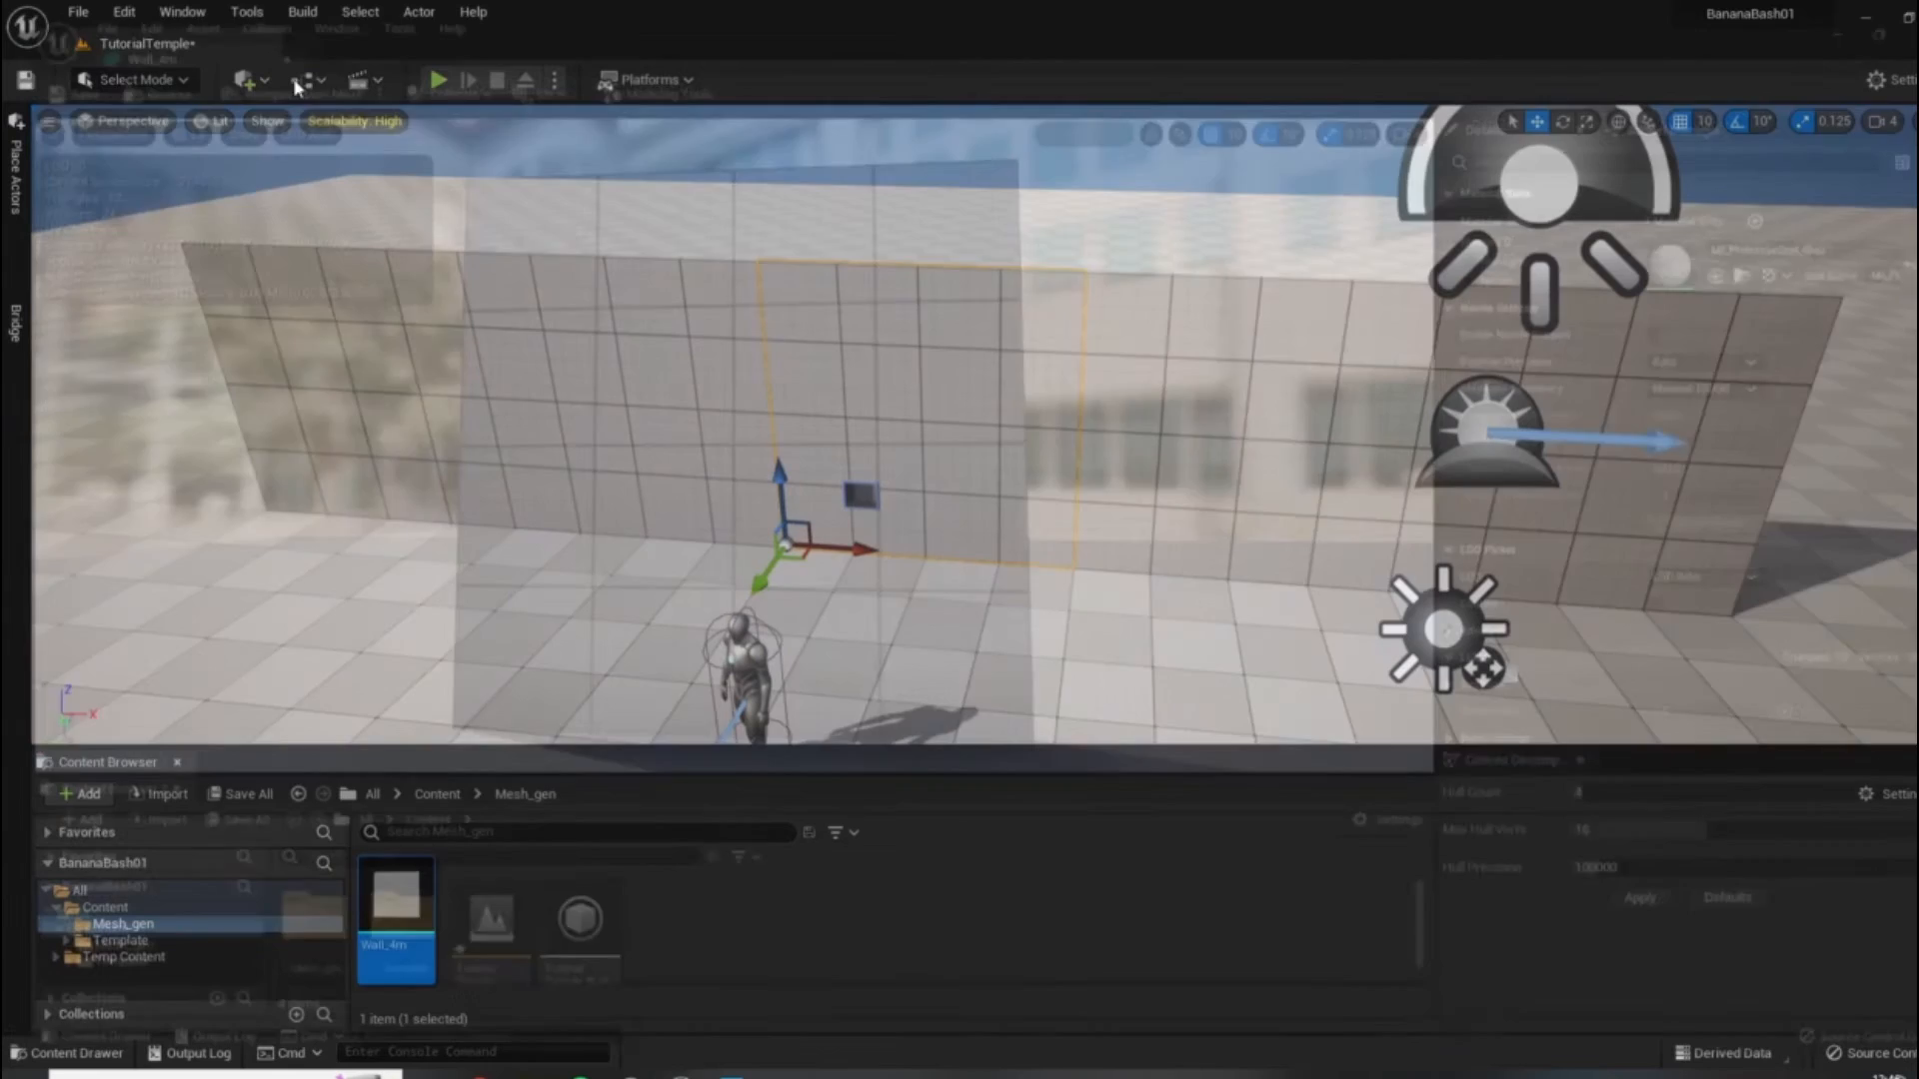
# Examine the grid material across the wall row and its scale next to the player character.
pyautogui.click(432, 325)
pyautogui.click(640, 353)
pyautogui.click(848, 381)
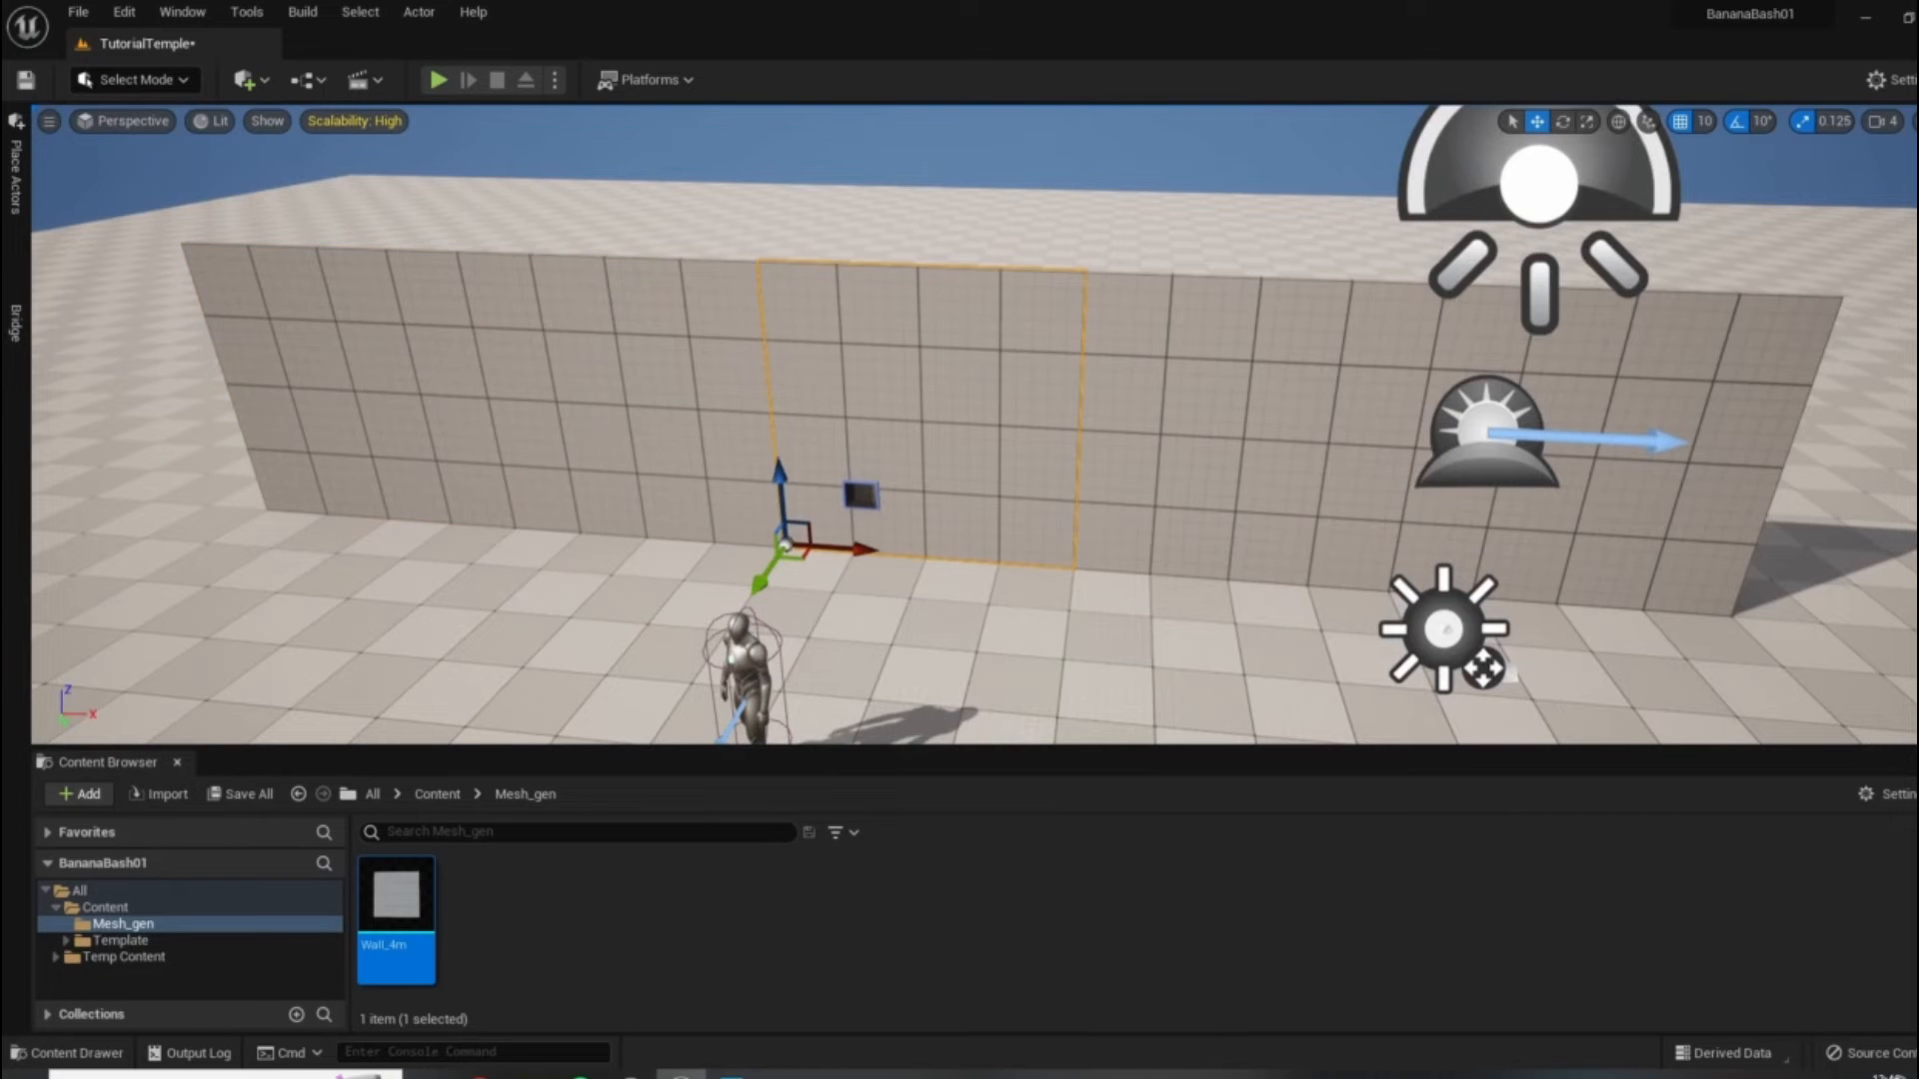
pyautogui.click(1174, 417)
pyautogui.rightClick(1233, 446)
pyautogui.click(1051, 388)
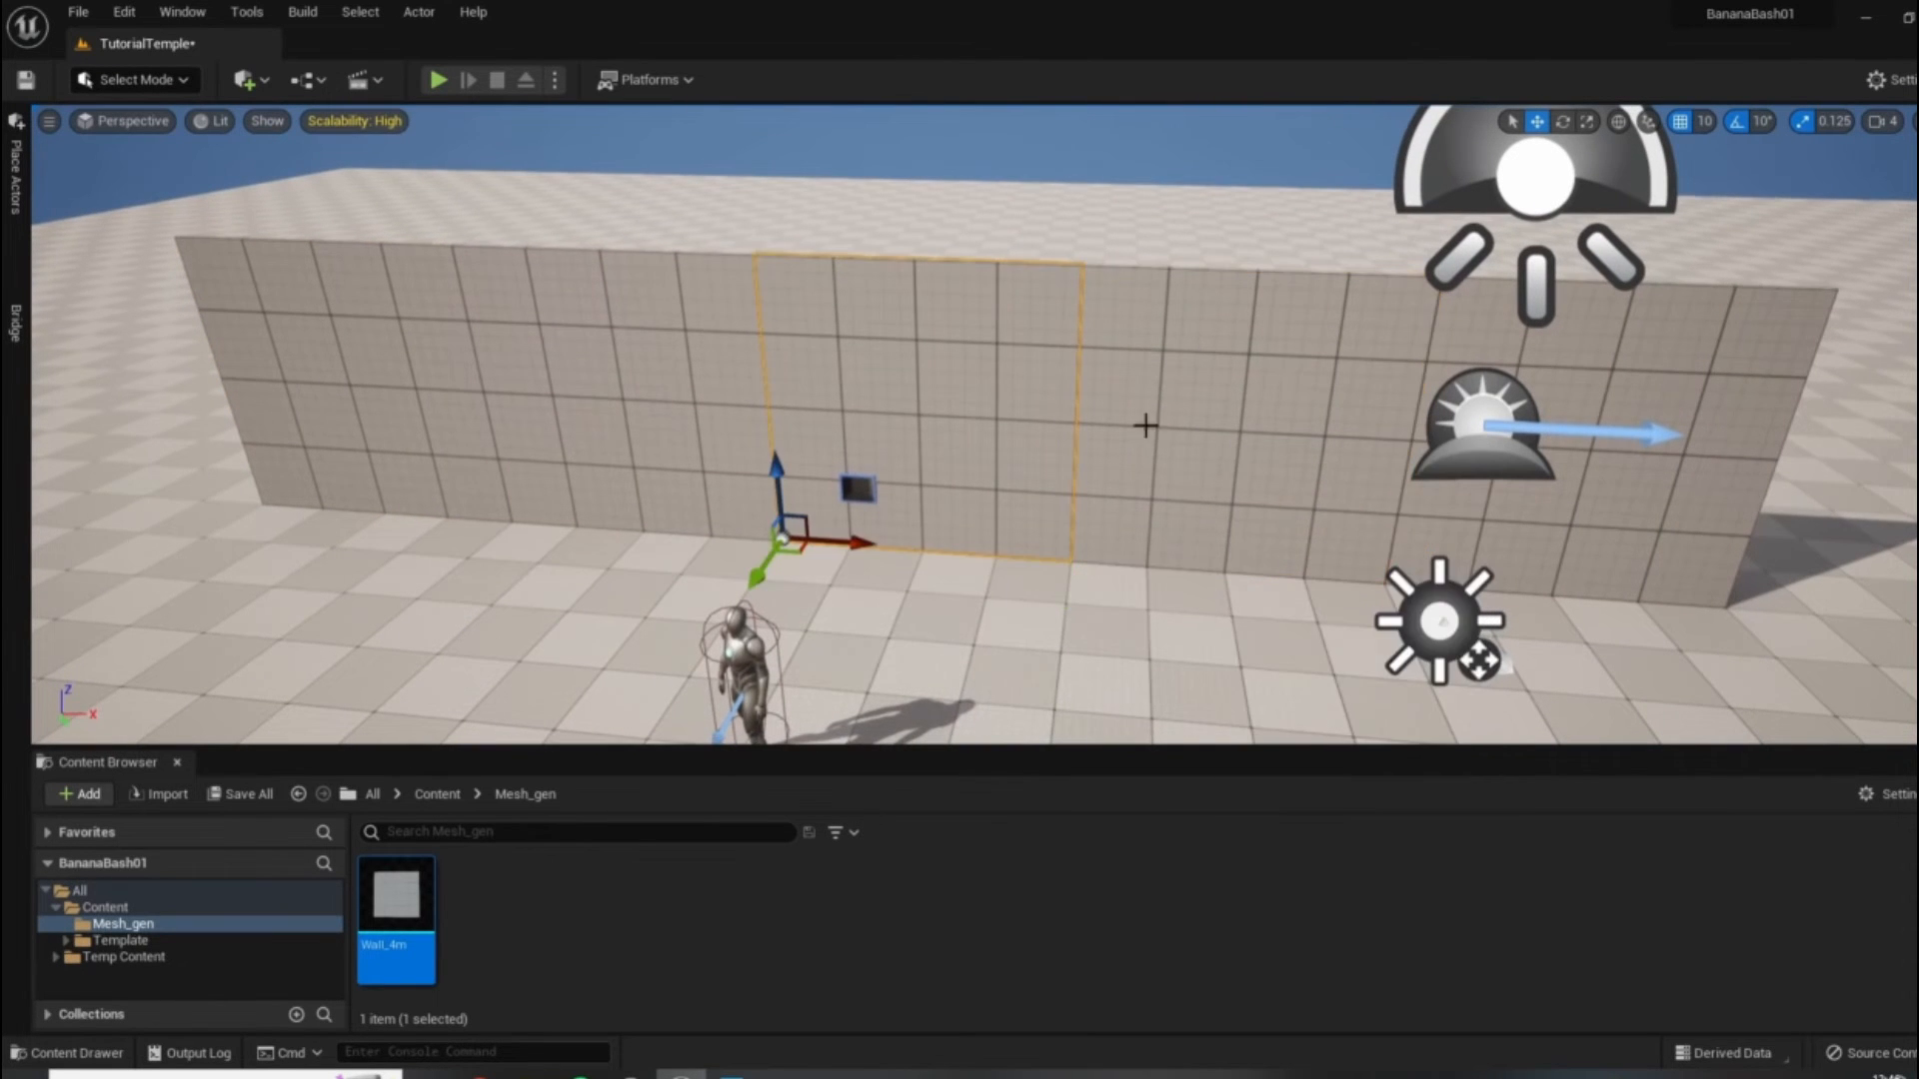
pyautogui.moveTo(818, 554); pyautogui.dragTo(1250, 410, button='right')
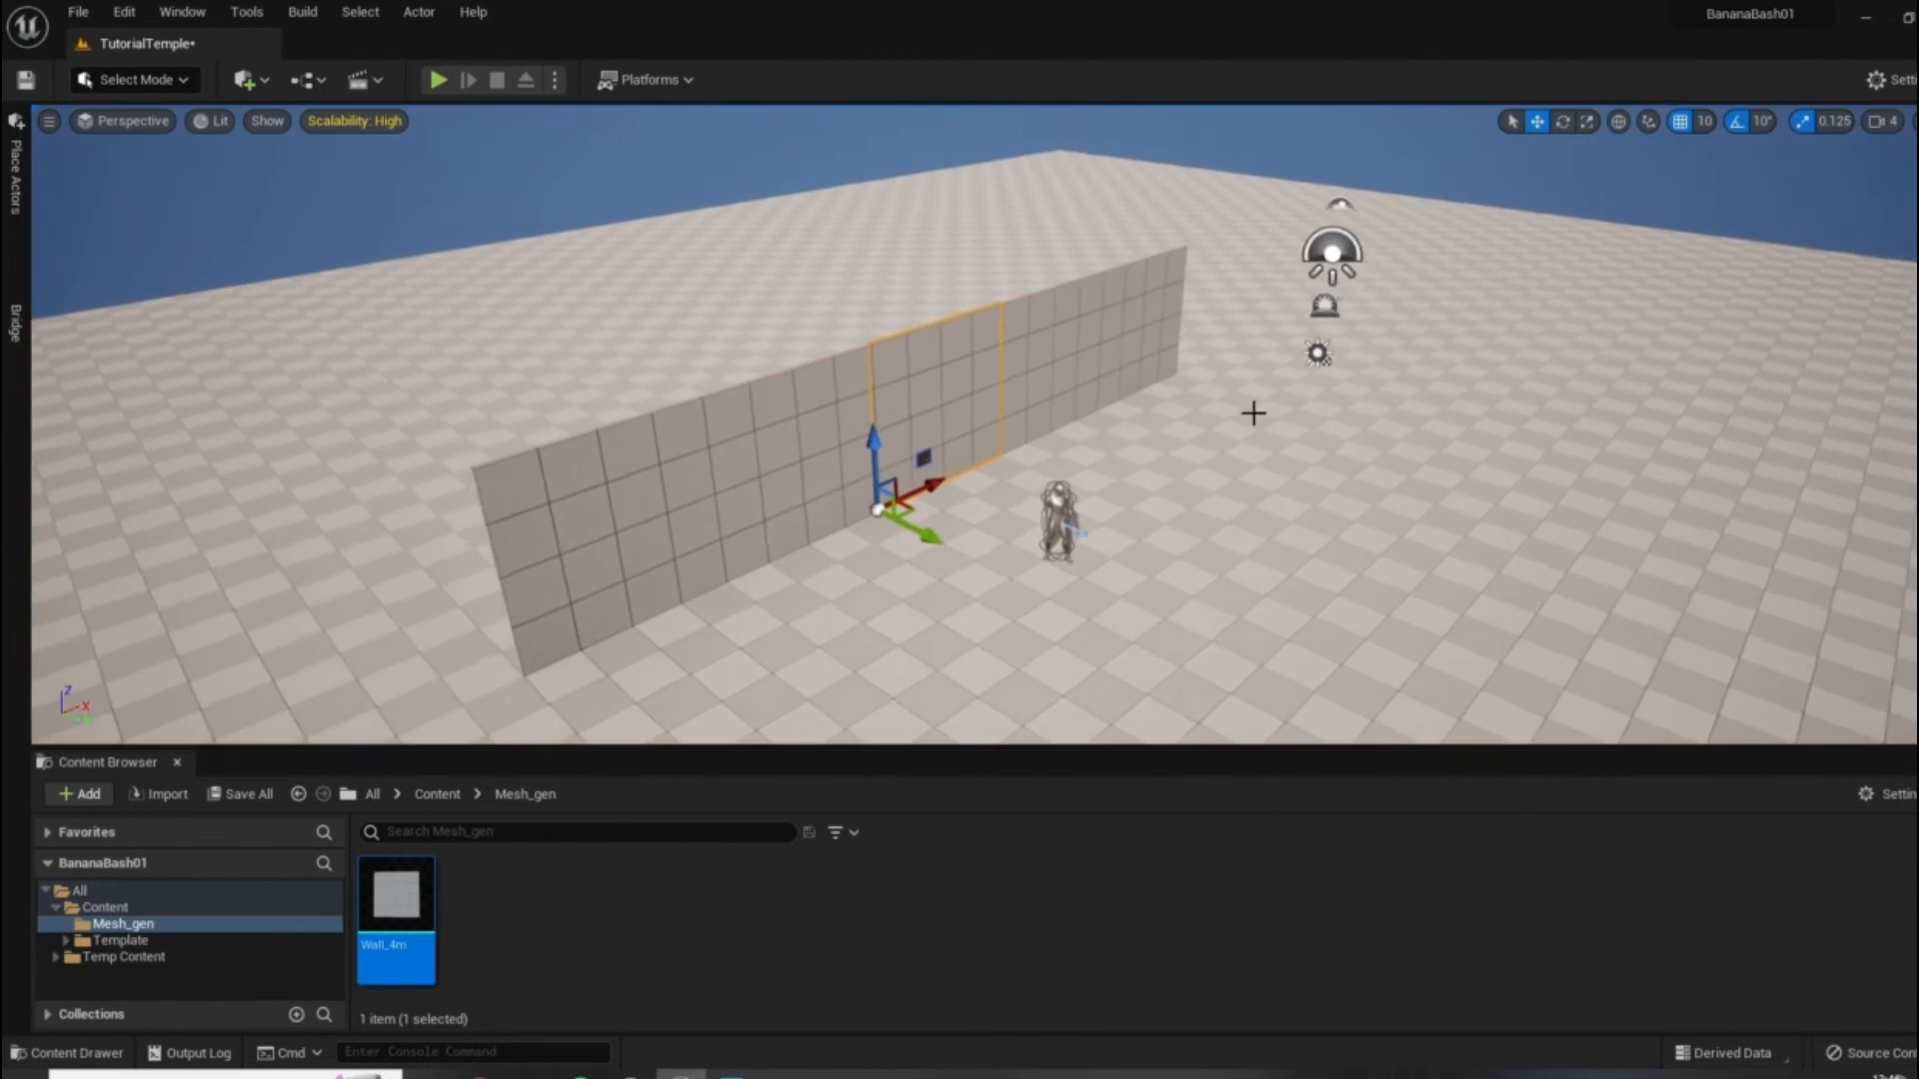
pyautogui.scroll(2, 1163, 423)
pyautogui.scroll(3, 1162, 423)
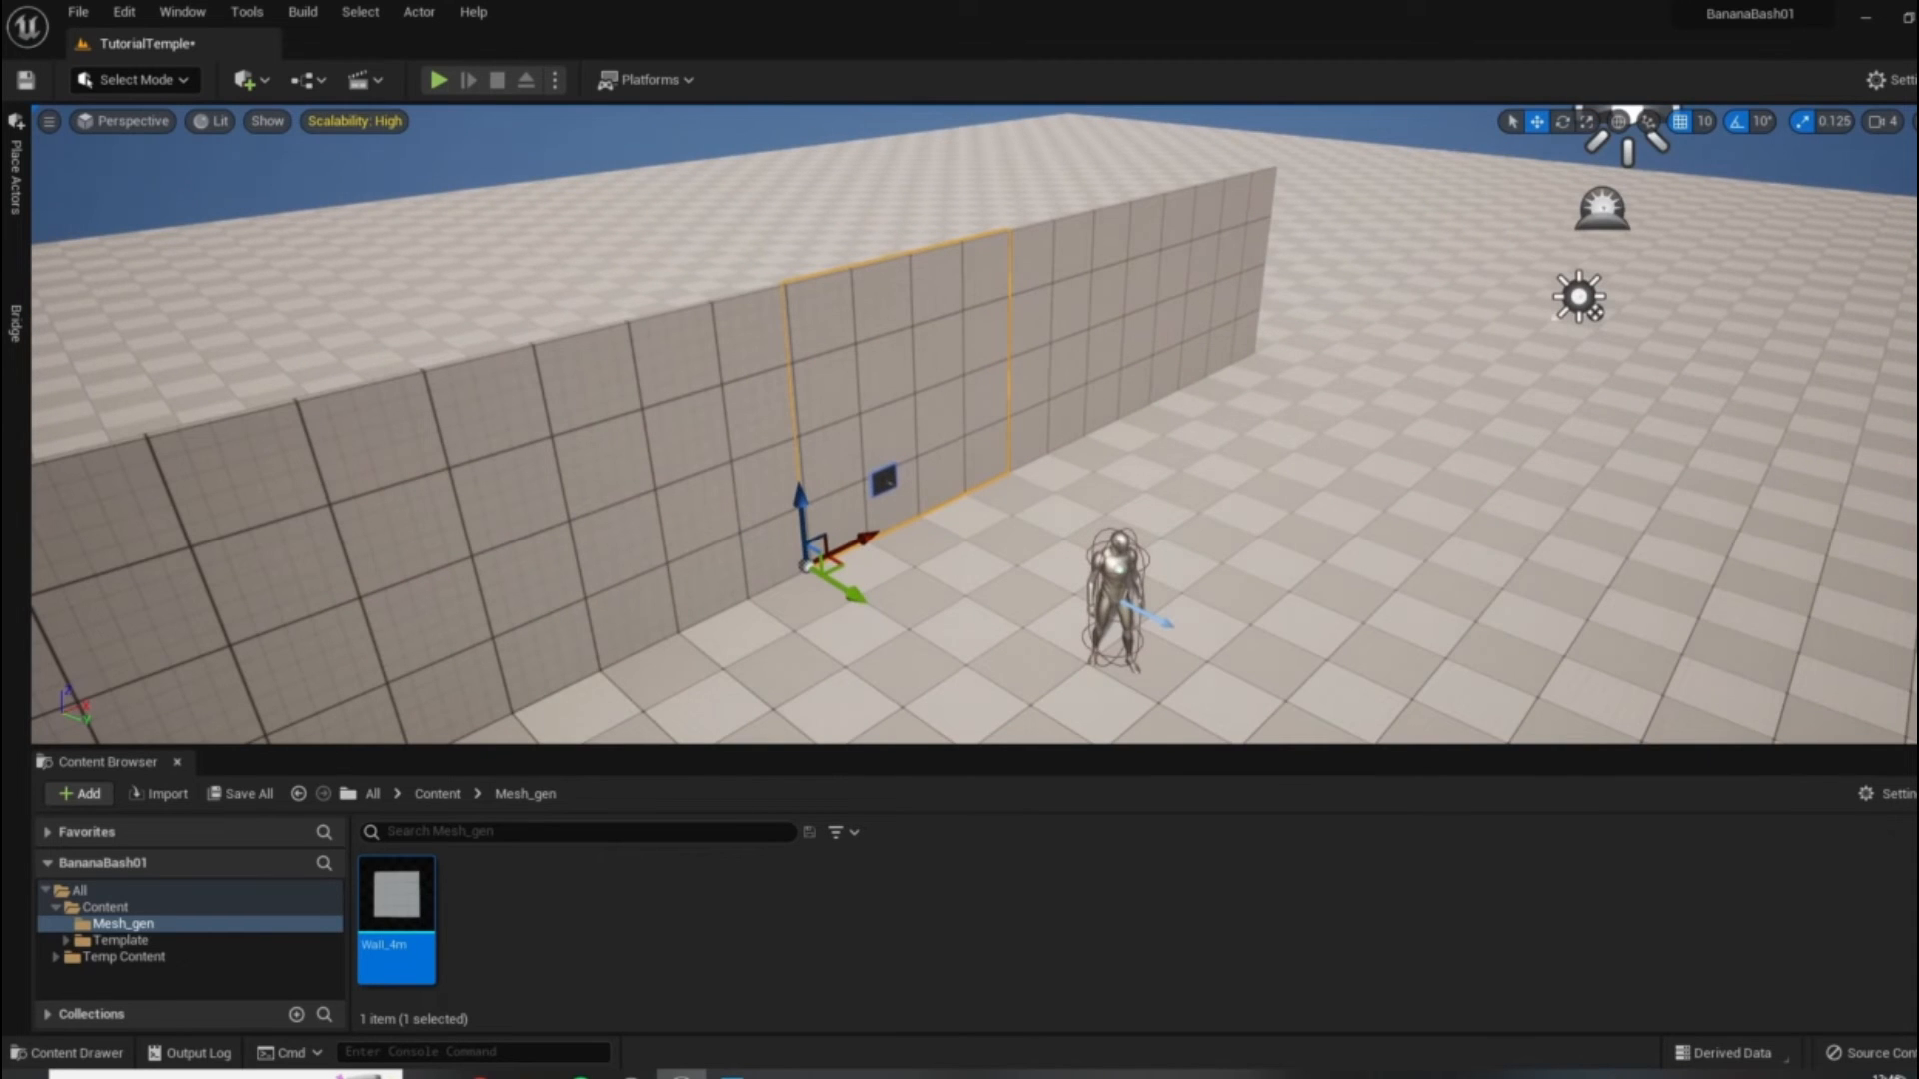
pyautogui.moveTo(1145, 445); pyautogui.dragTo(1407, 503, button='right')
# Switch to the asset list in Word, read the tilesets under Environment Assets, and minimize the document.
pyautogui.moveTo(528, 1074)
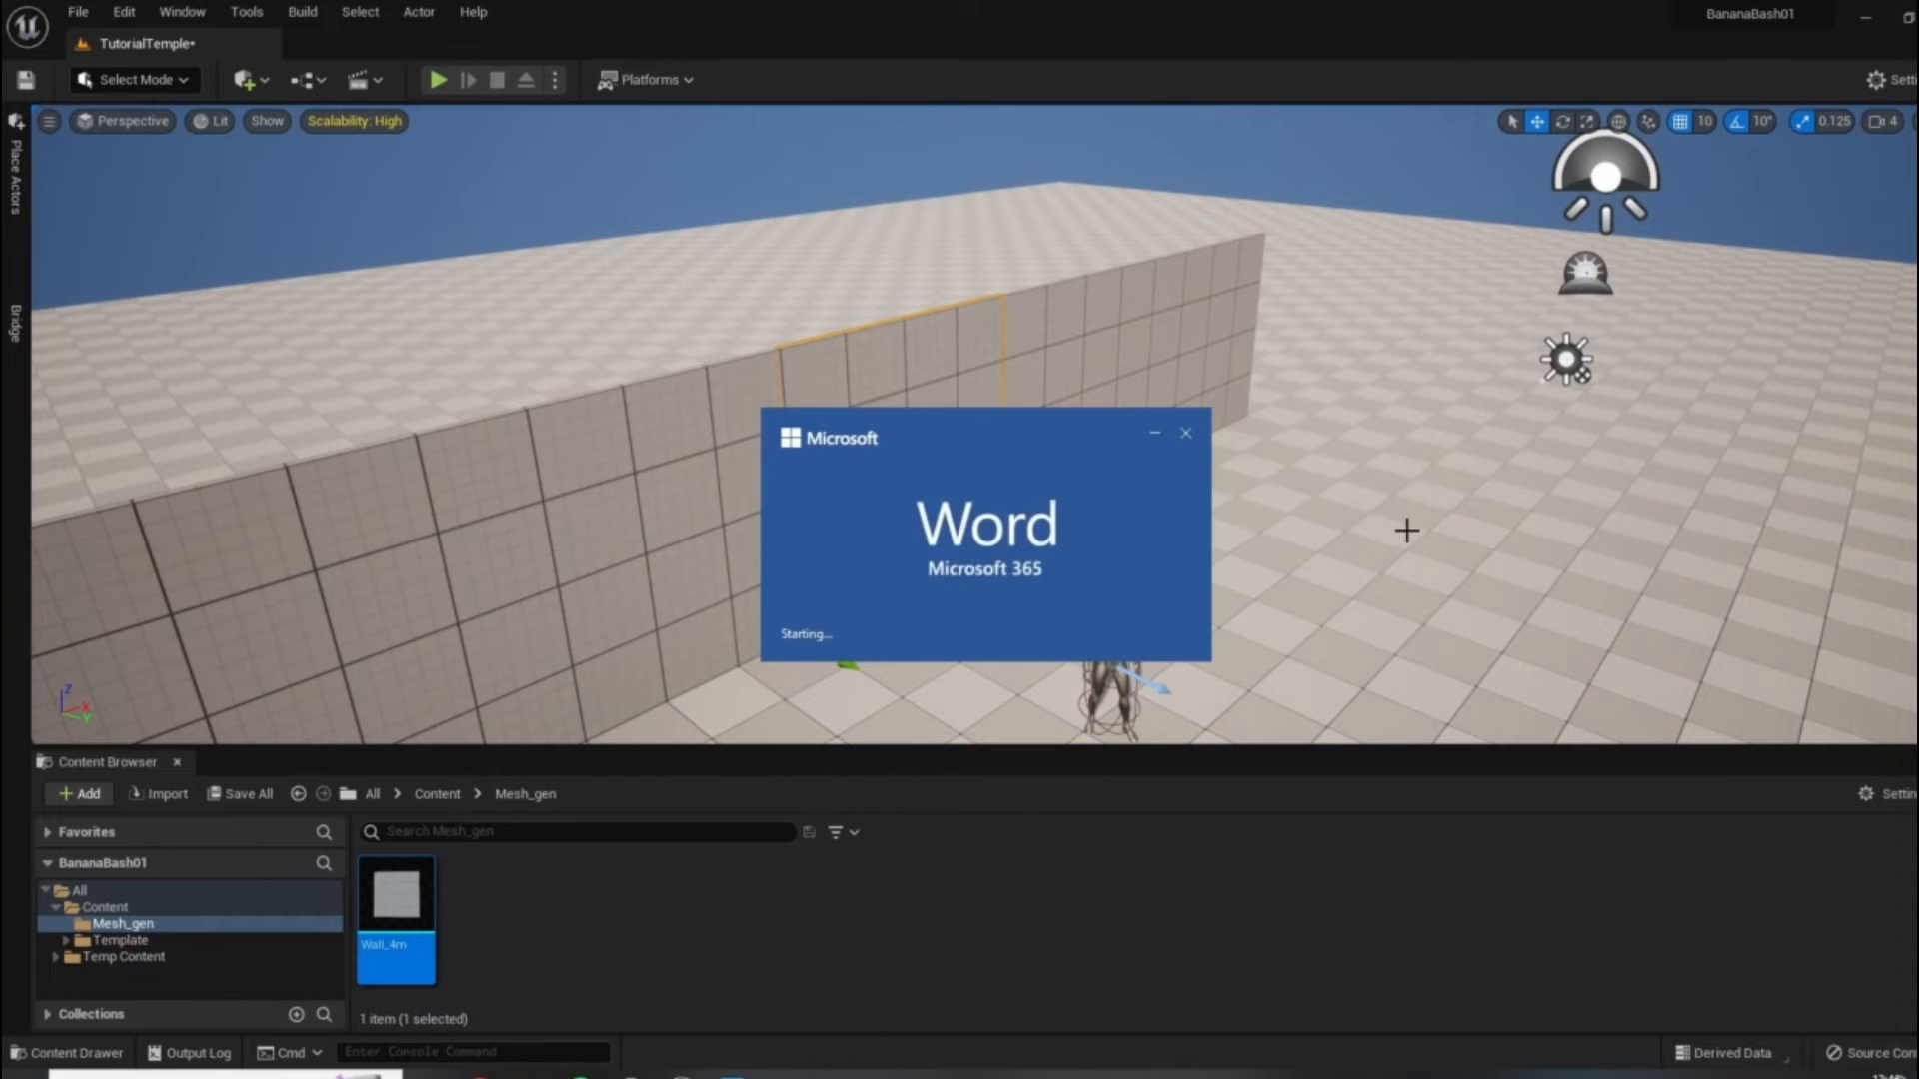
pyautogui.scroll(-10, 1342, 645)
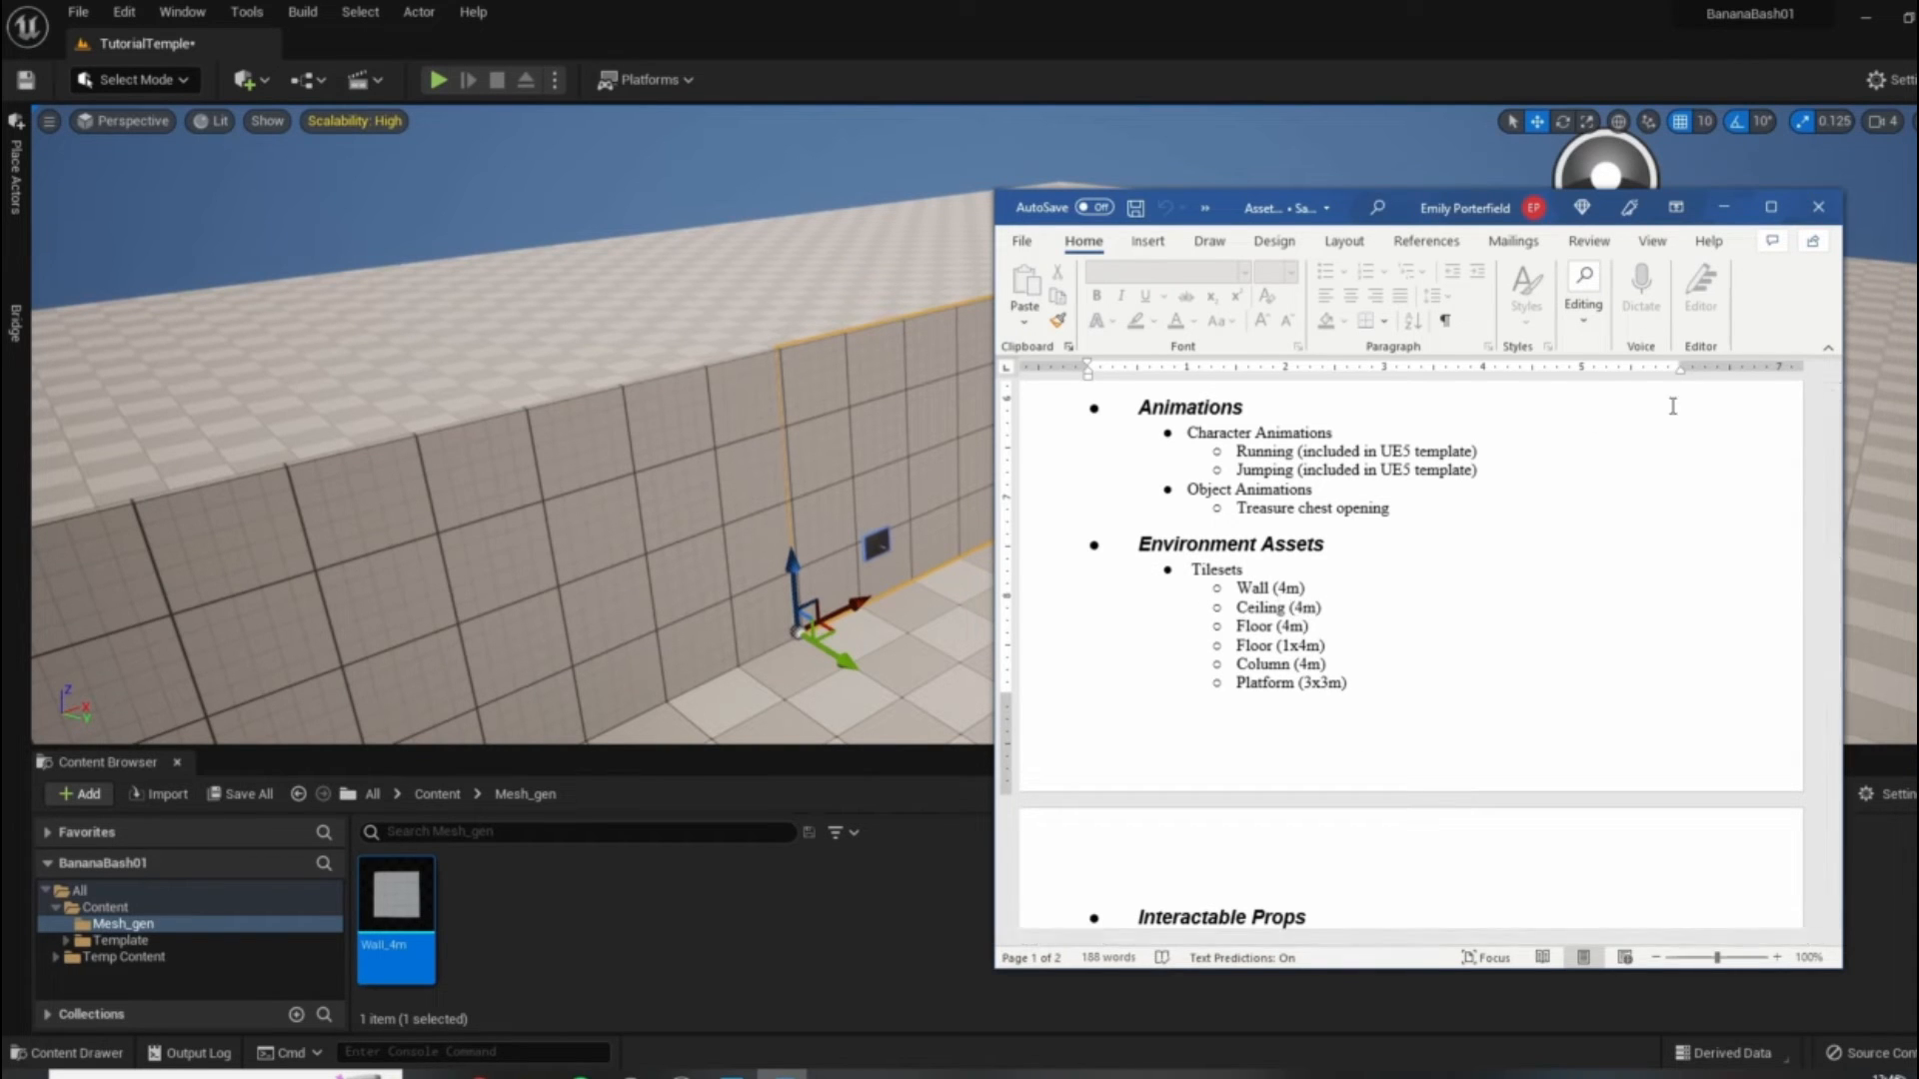
pyautogui.click(1724, 206)
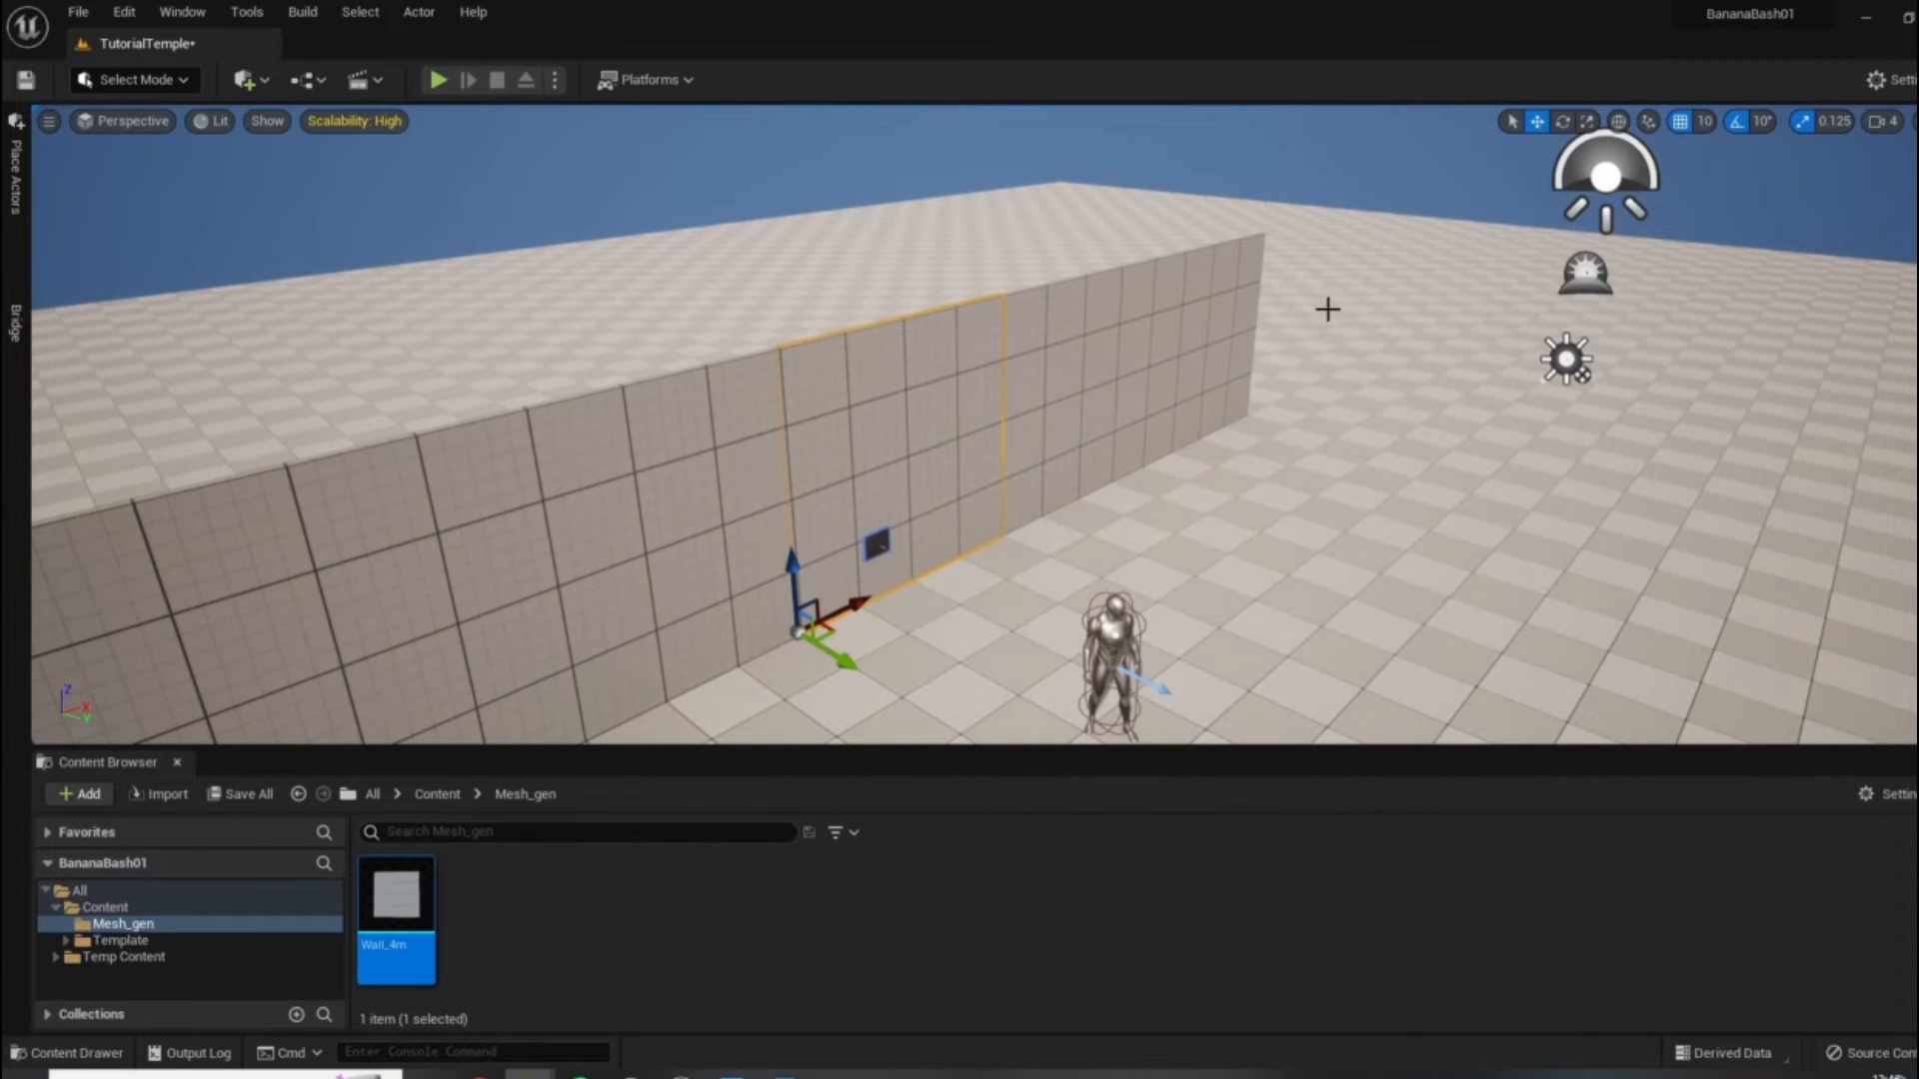
# Try a copy of the selected wall raised to the top of the row and rotated flat as a ceiling, and delete it.
pyautogui.rightClick(1174, 489)
pyautogui.click(942, 454)
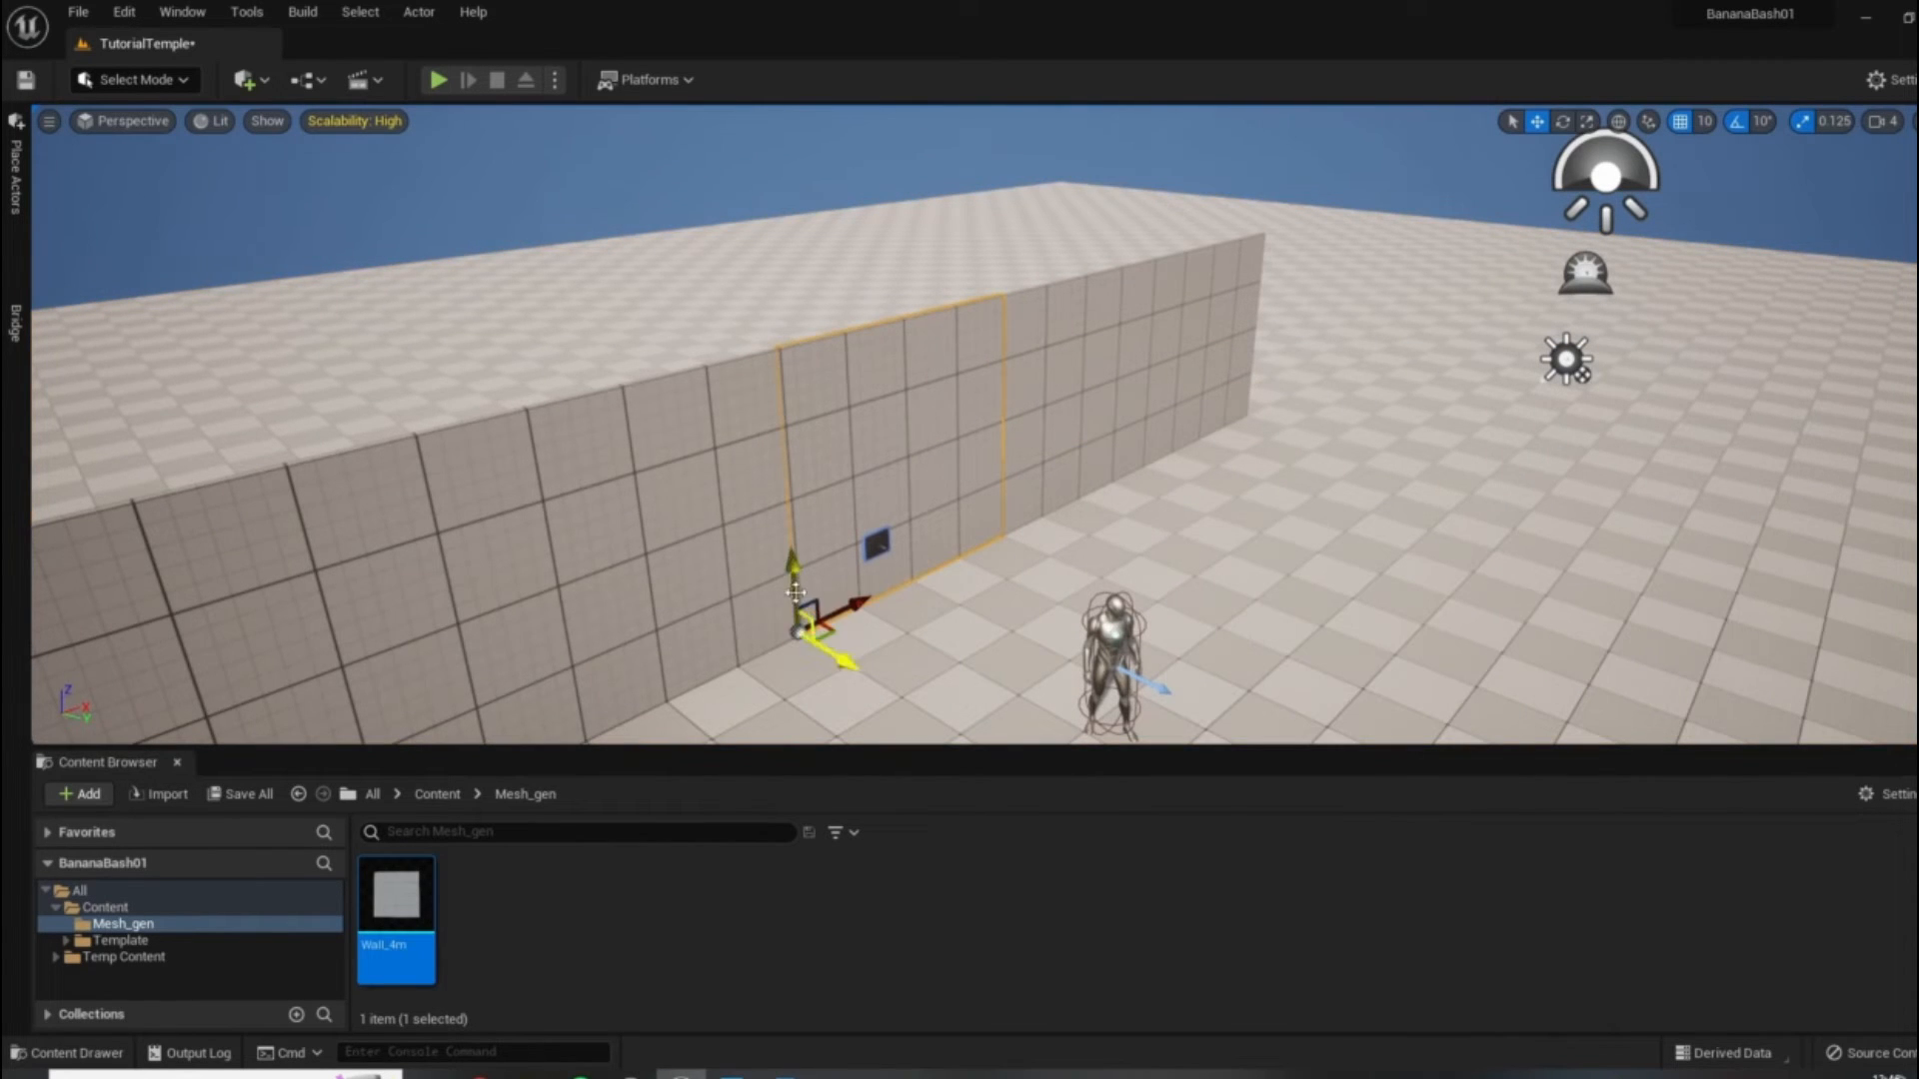
pyautogui.moveTo(795, 591); pyautogui.dragTo(842, 390)
pyautogui.press('e')
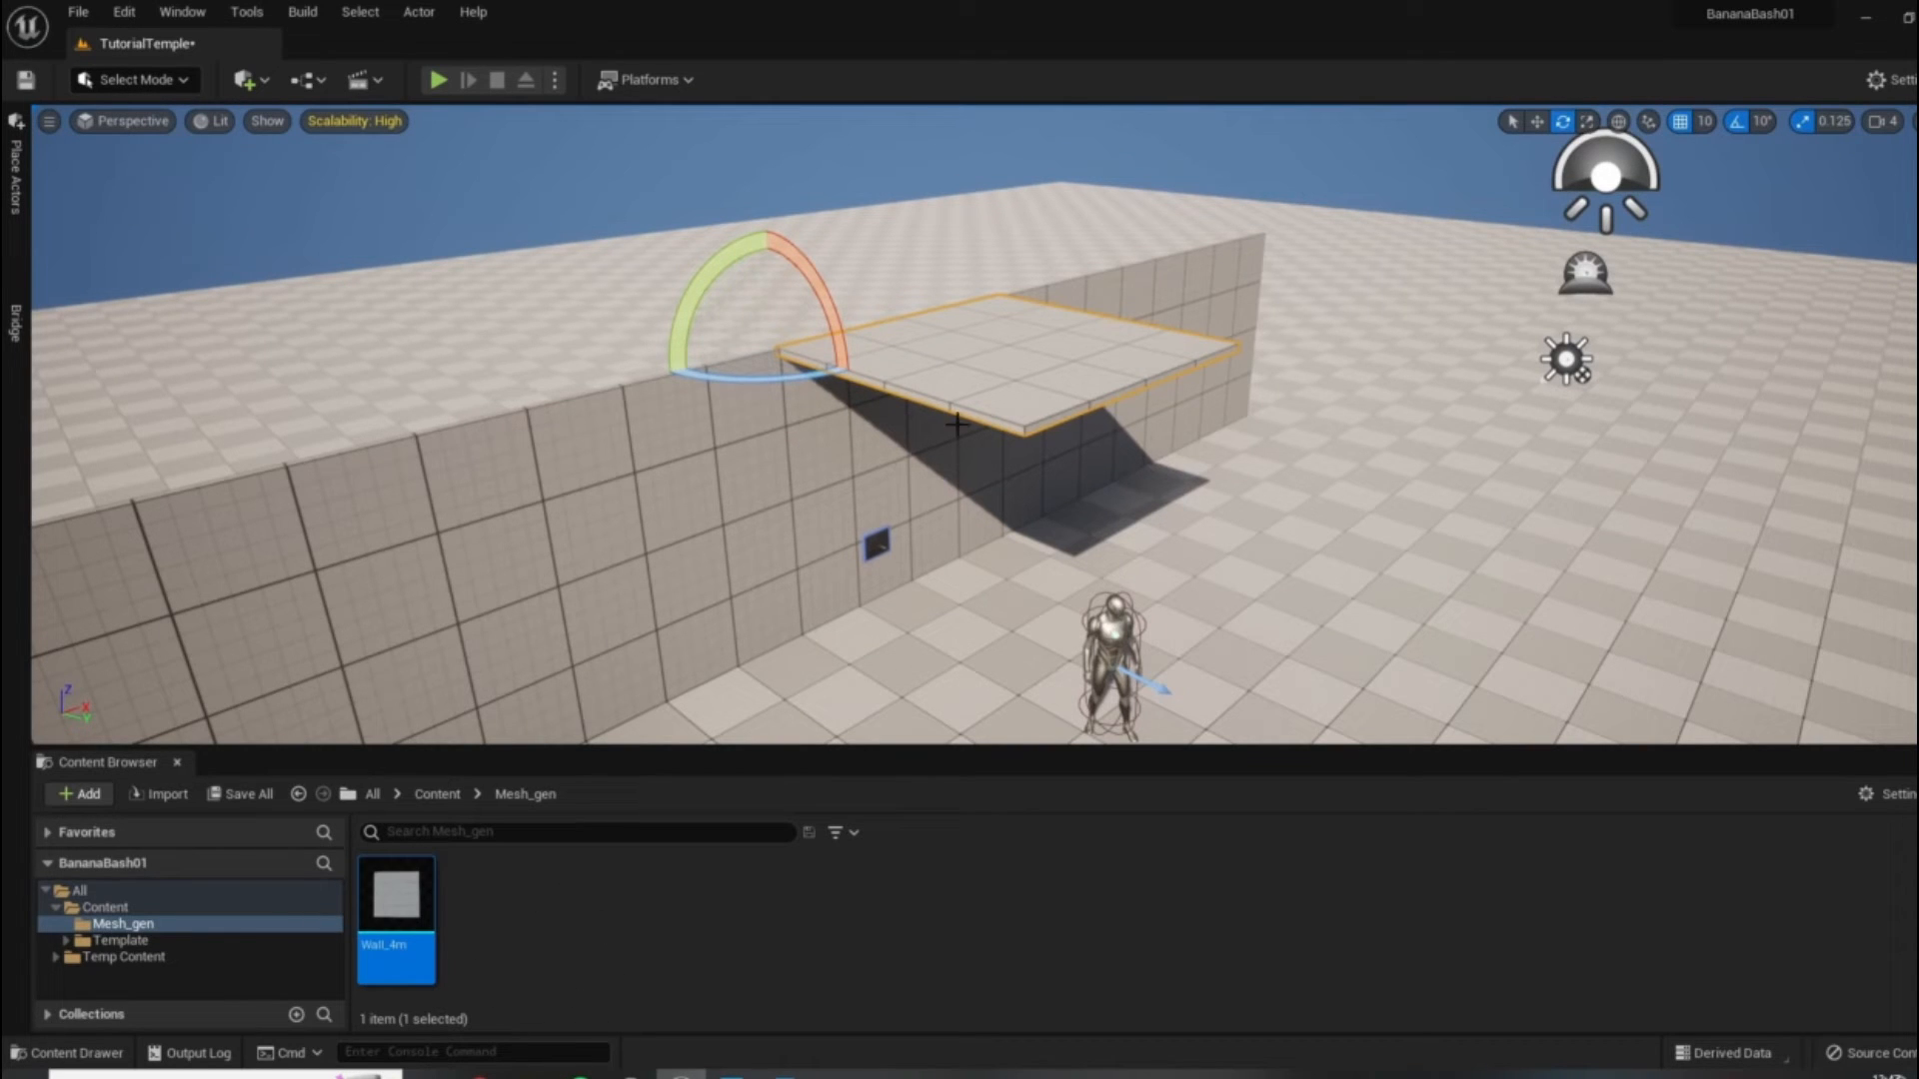
pyautogui.press('Delete')
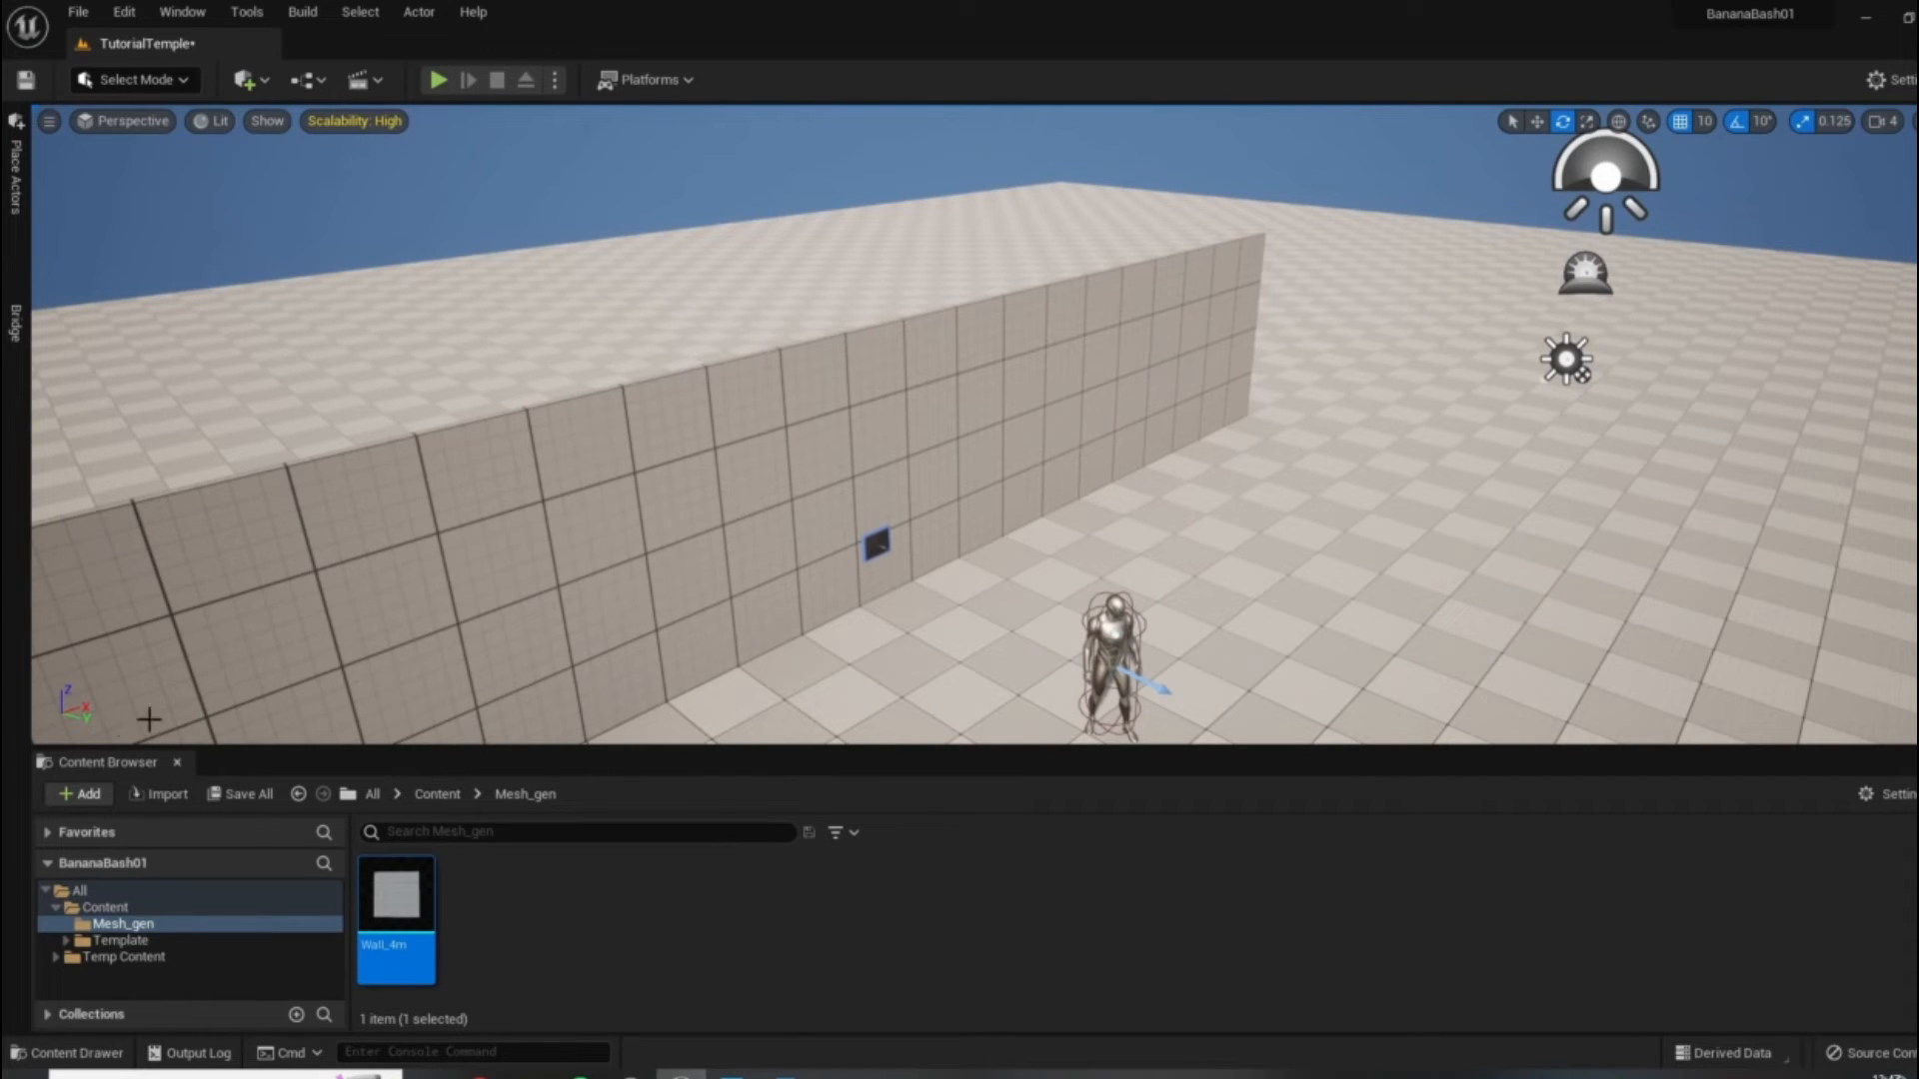
# Start a new box shape in Modeling mode with width 400, depth 400 and height 10.
pyautogui.click(137, 82)
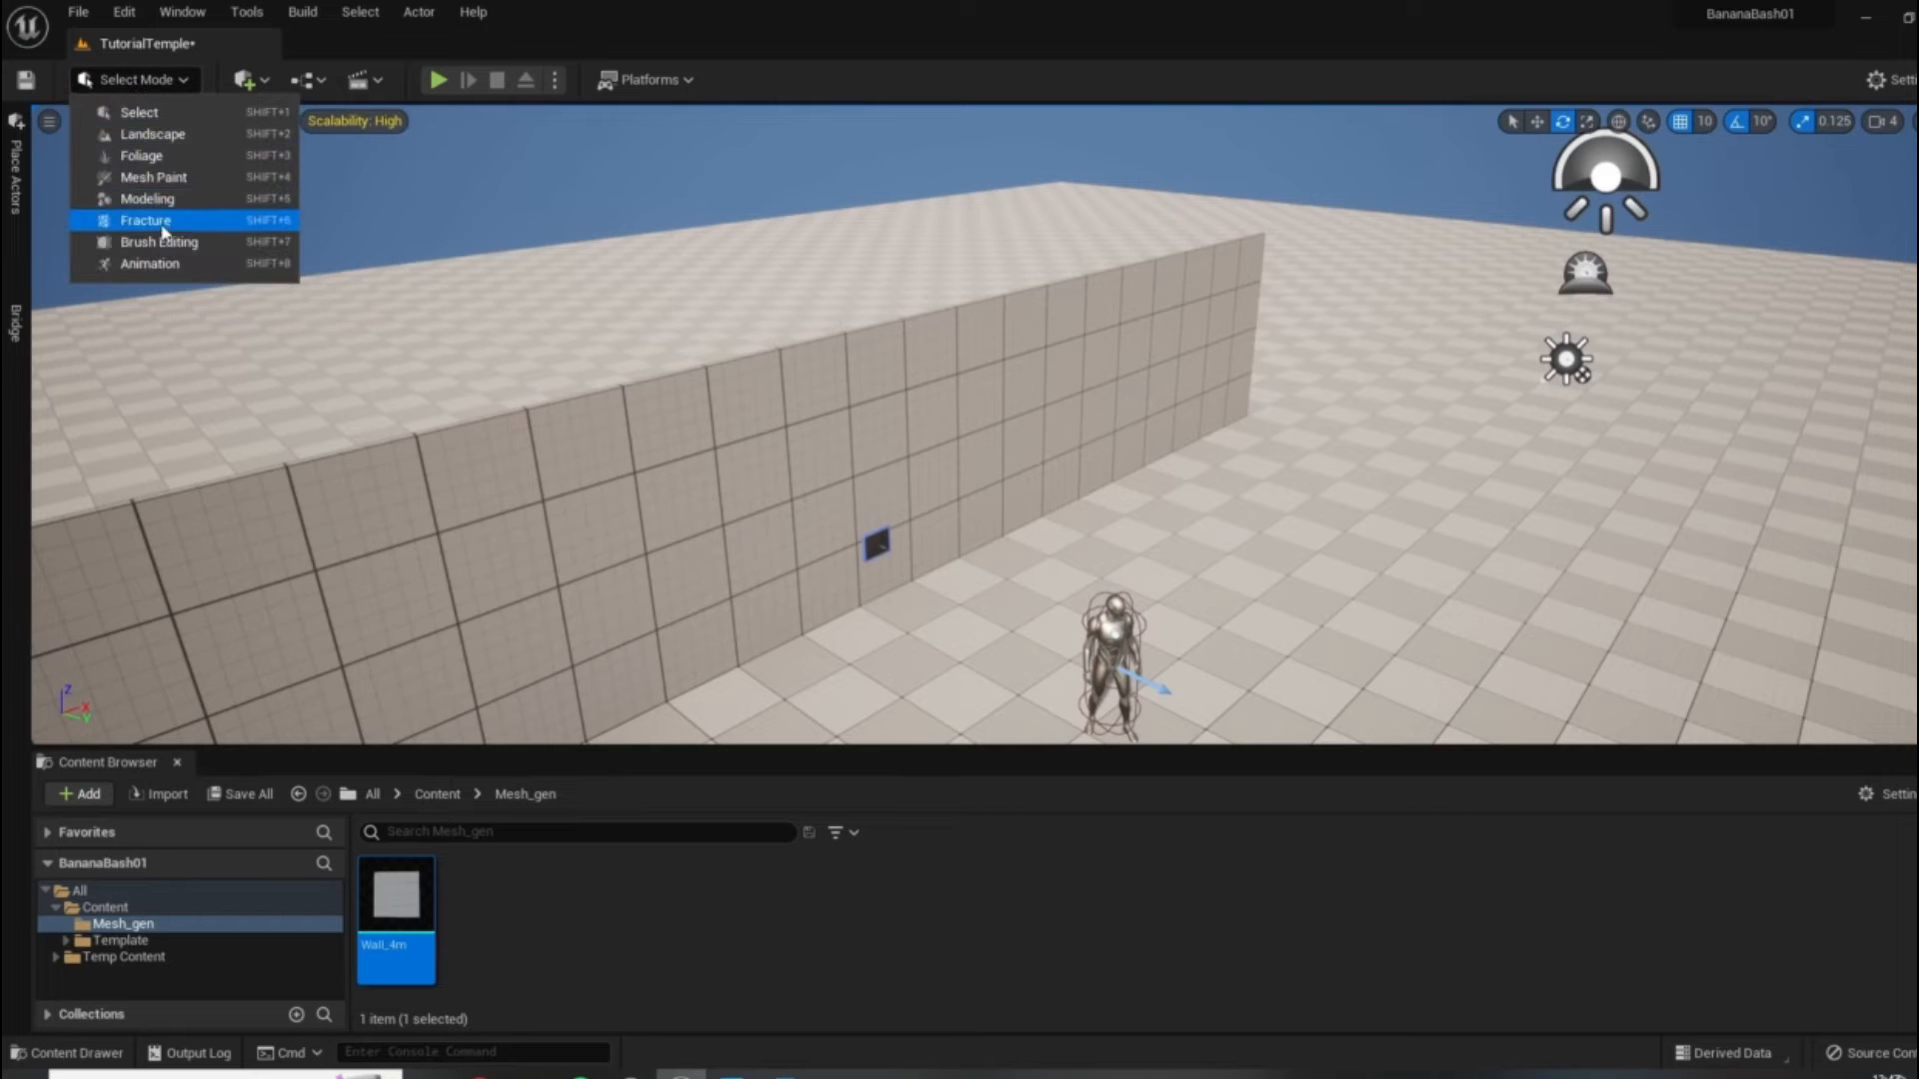
pyautogui.click(150, 198)
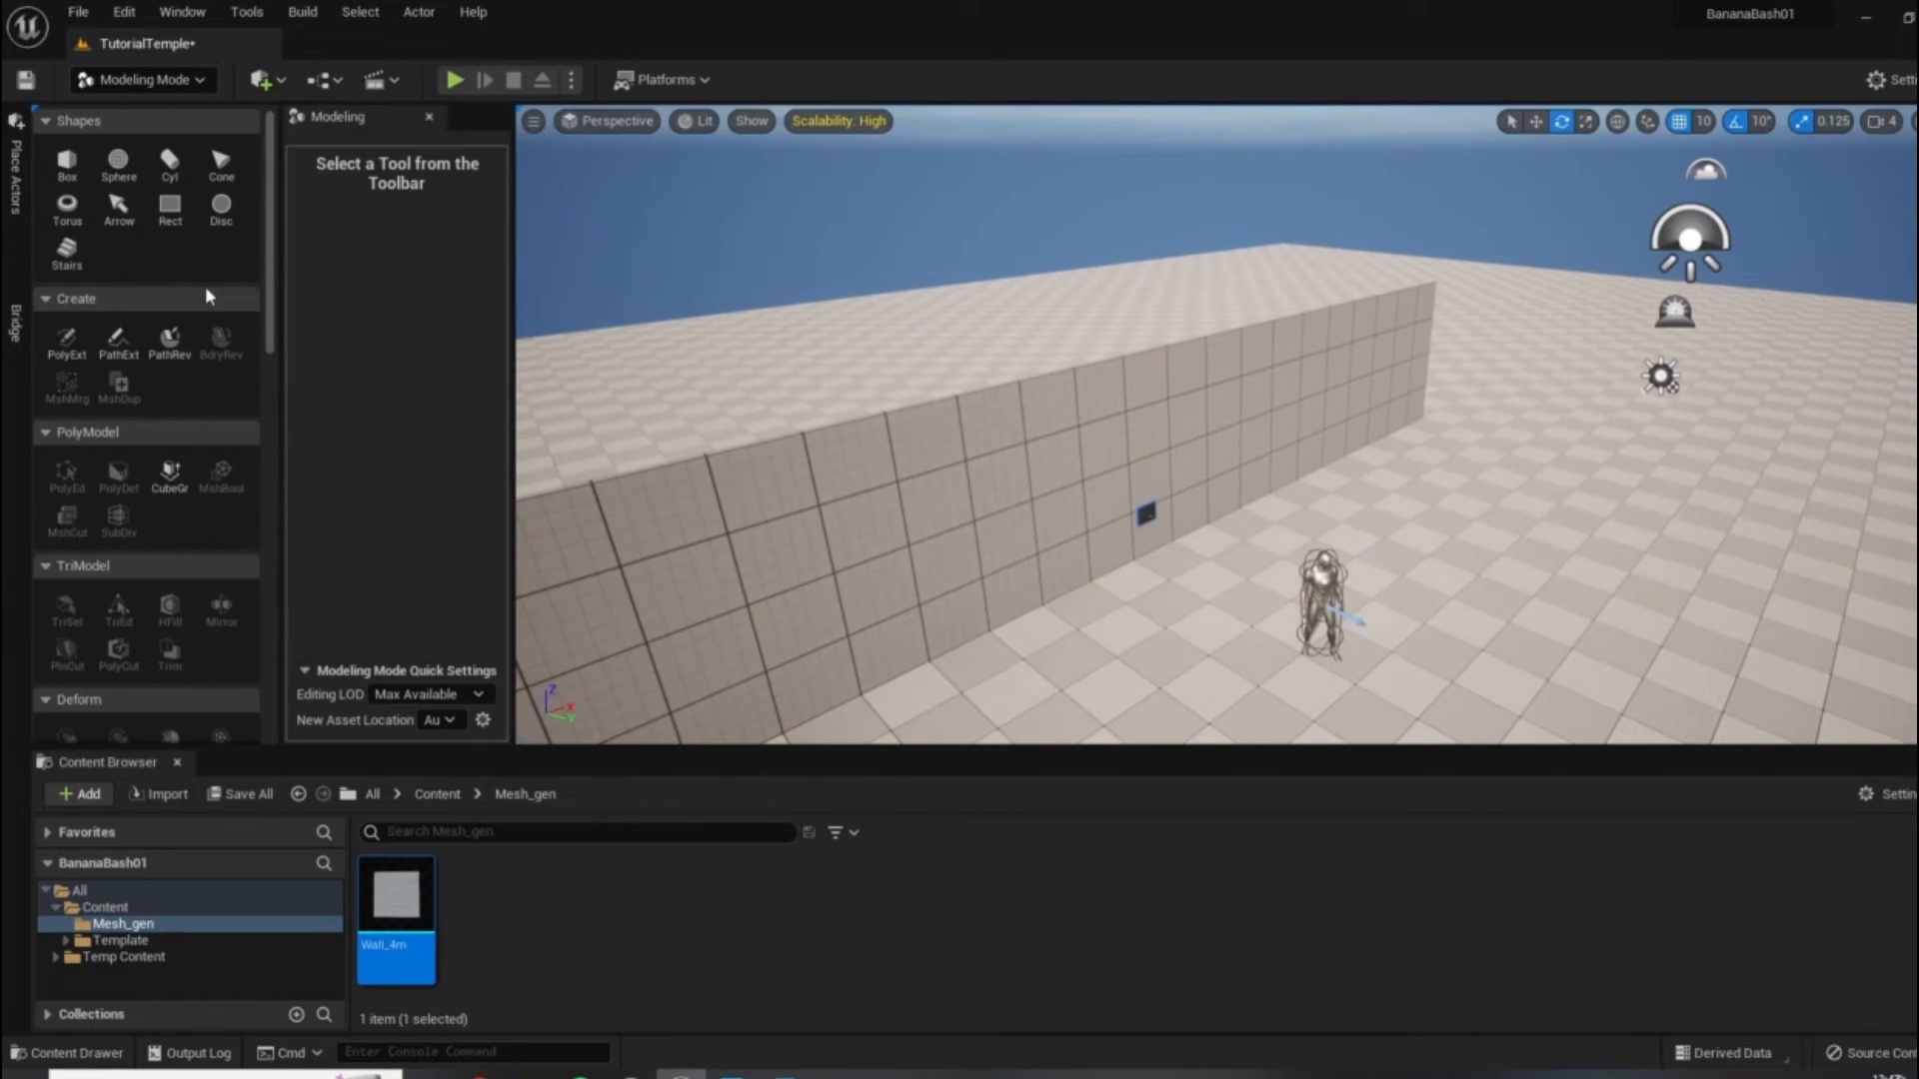
pyautogui.click(68, 166)
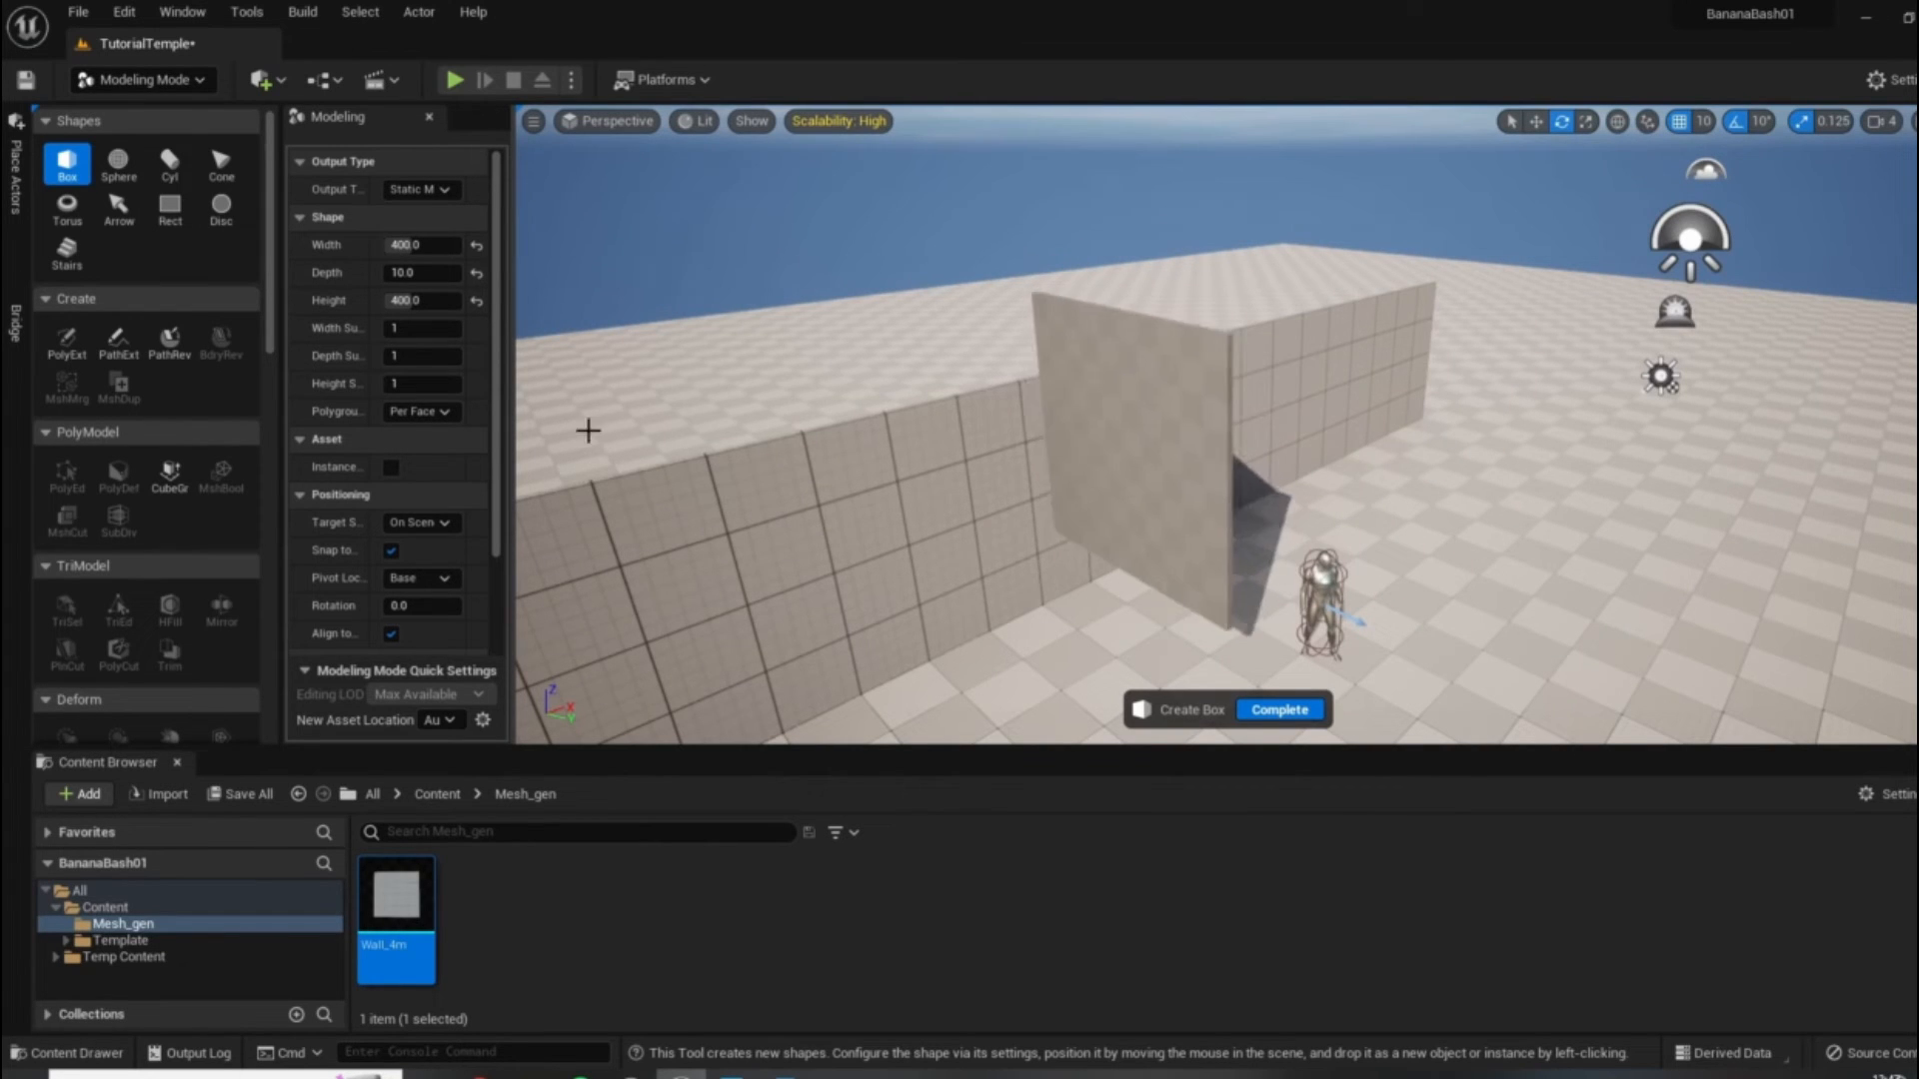
pyautogui.click(410, 245)
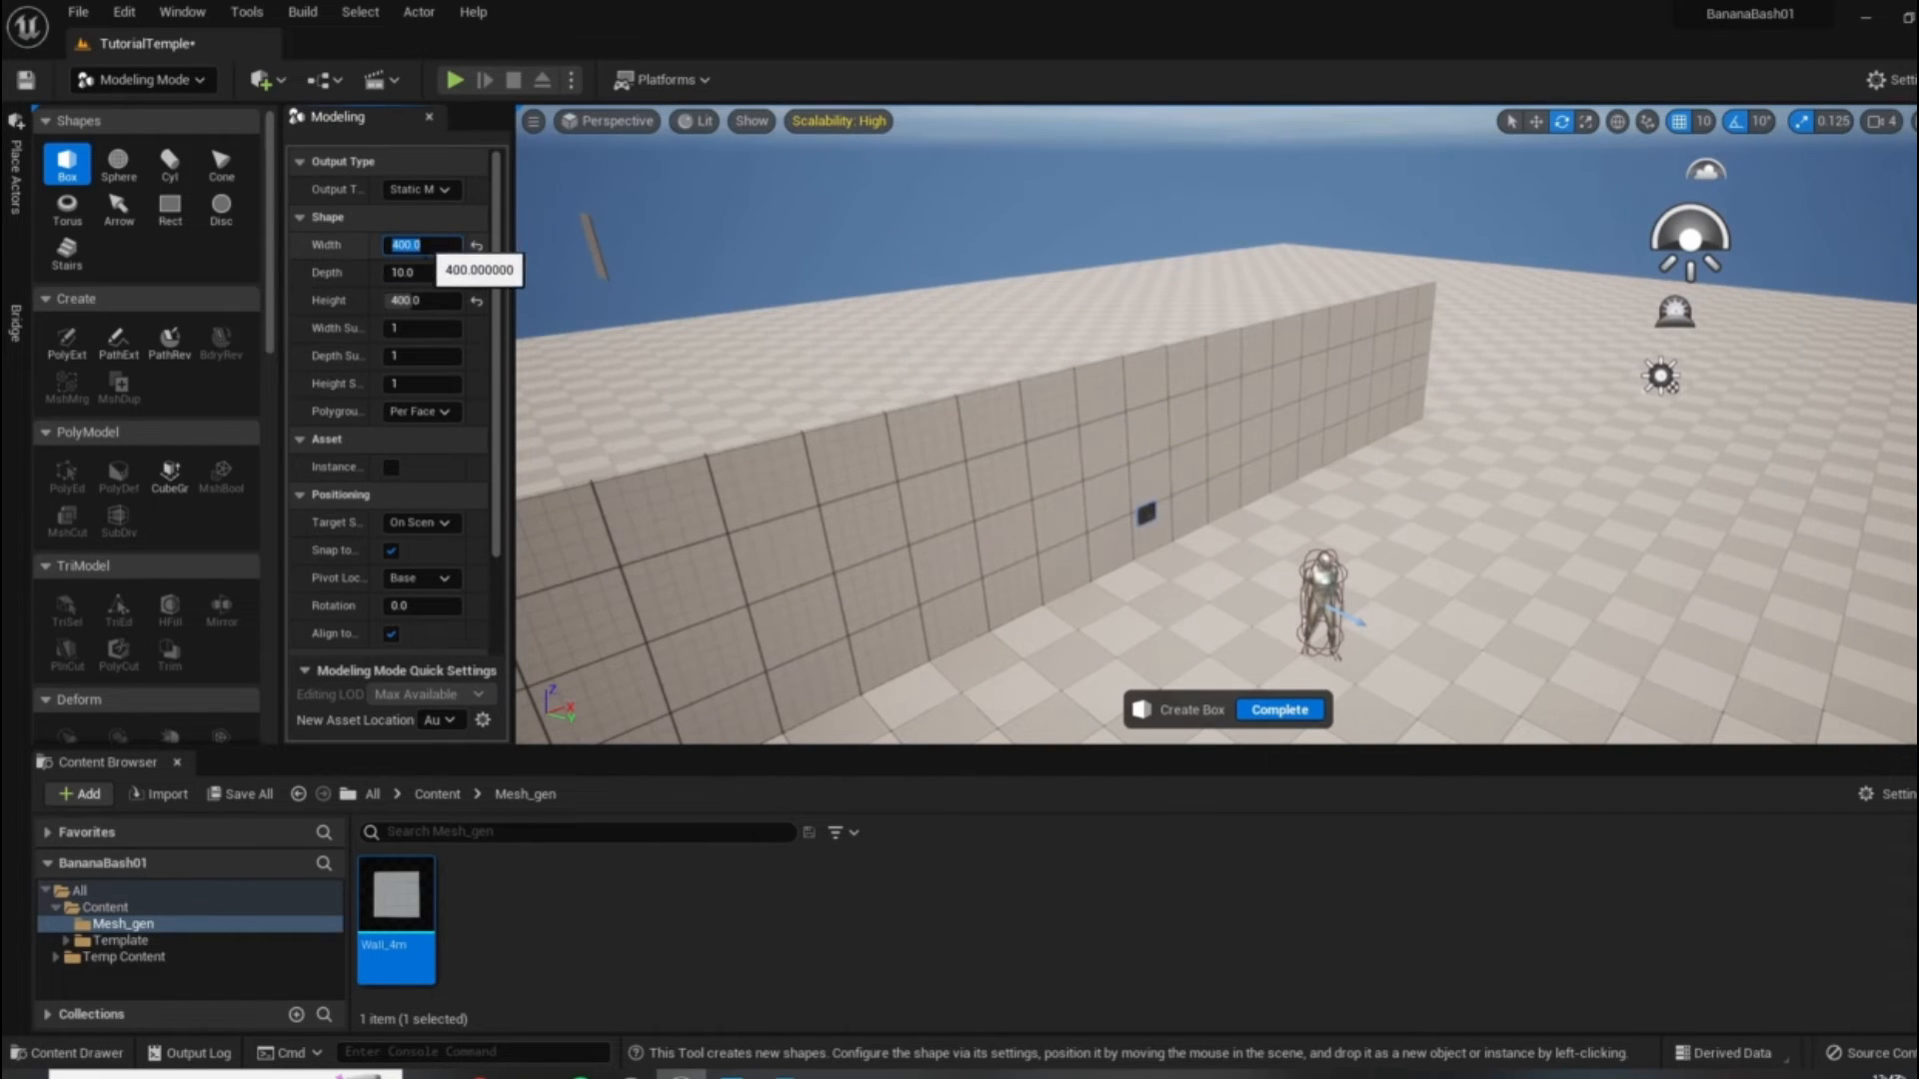
pyautogui.press('Tab')
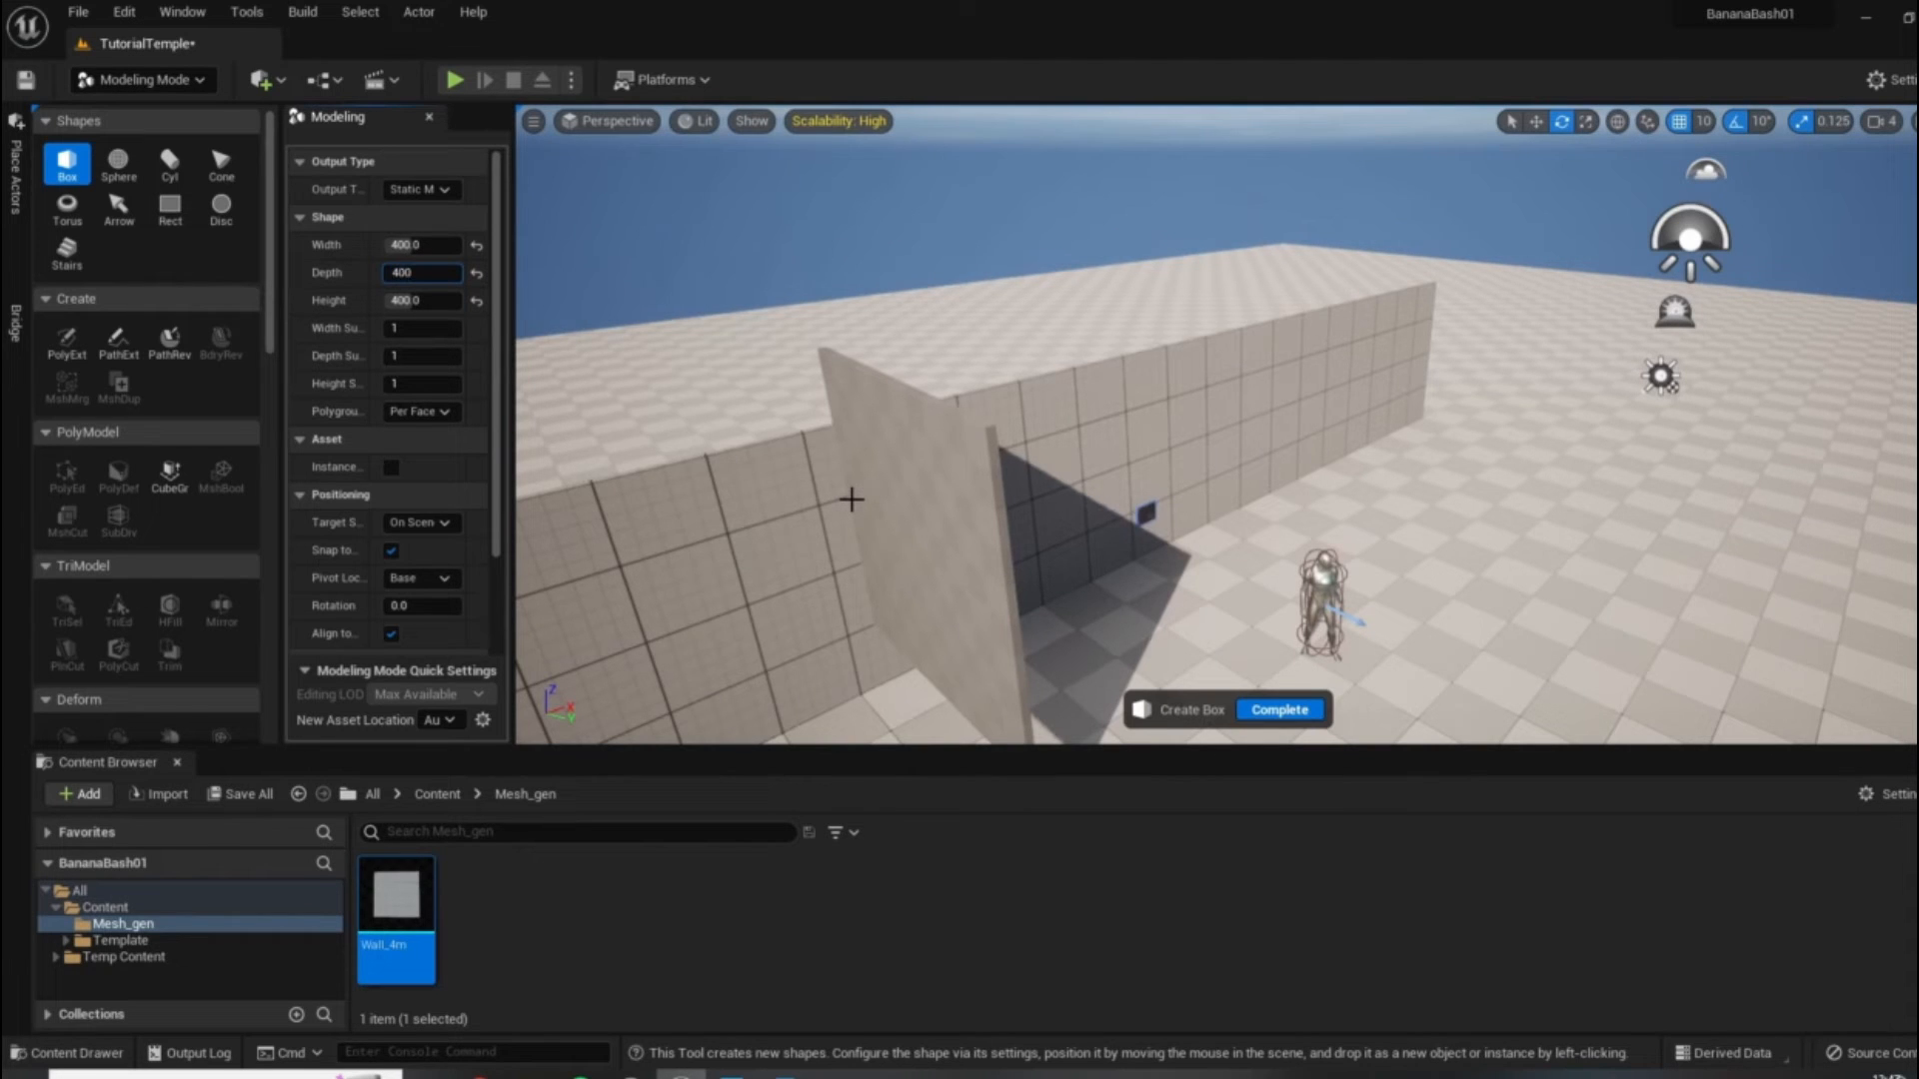
pyautogui.press('Tab')
pyautogui.press('Tab')
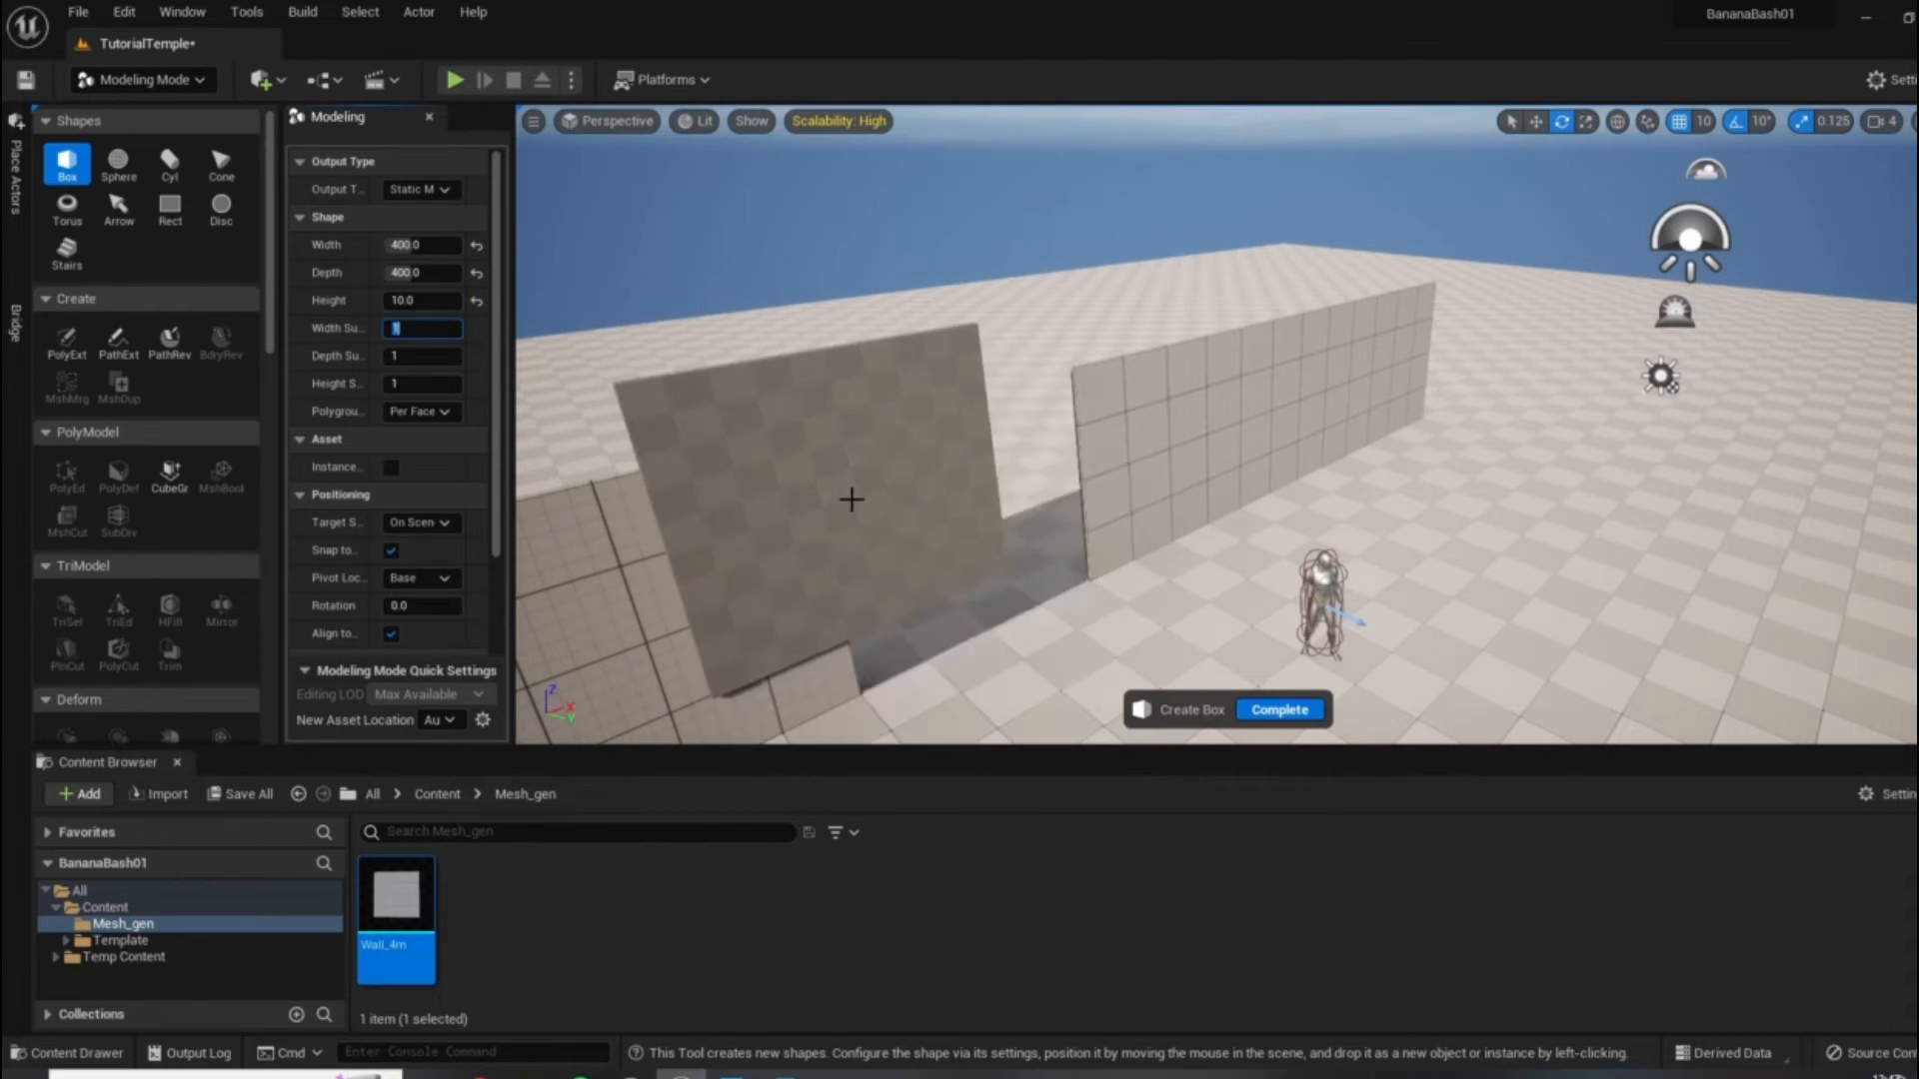
# Set the new box's material to MI_PrototypeGrid_Gray, widening the tool settings to reach it.
pyautogui.scroll(1, 1499, 590)
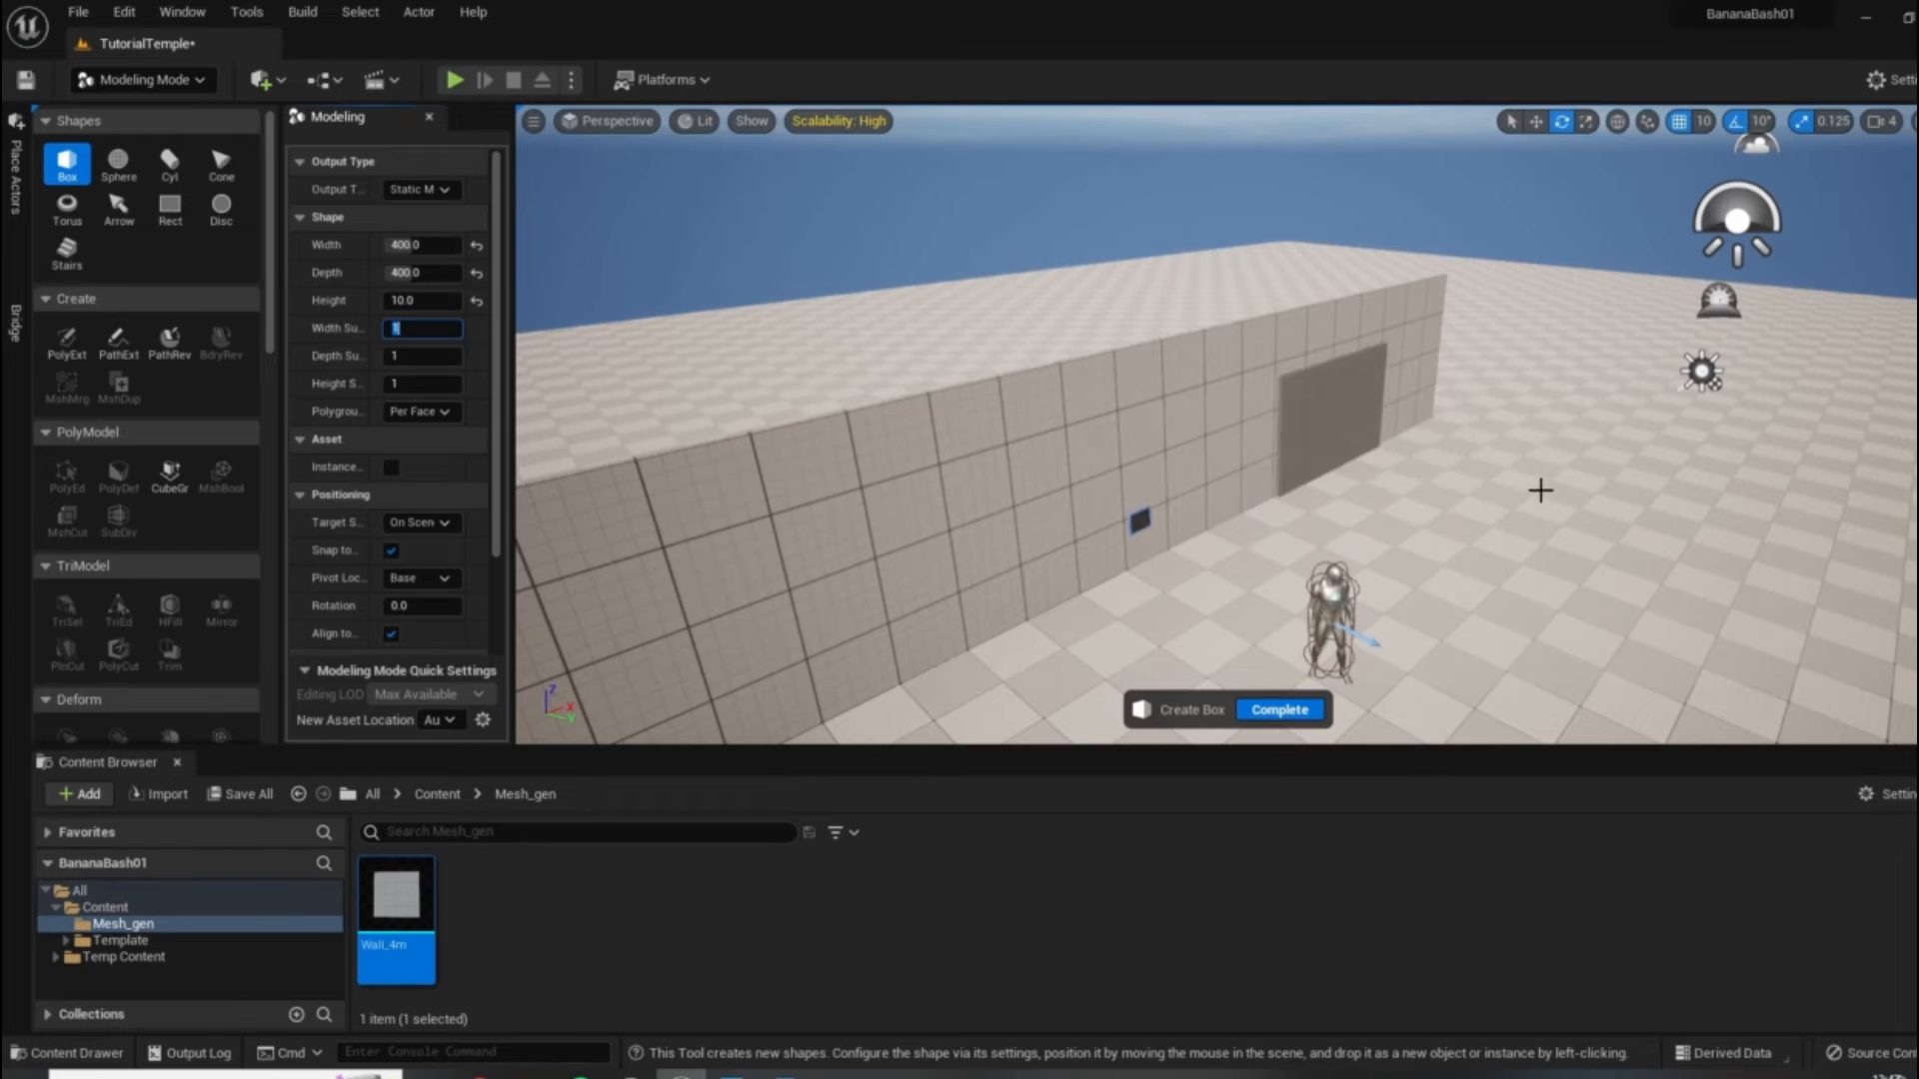
pyautogui.scroll(-3, 385, 492)
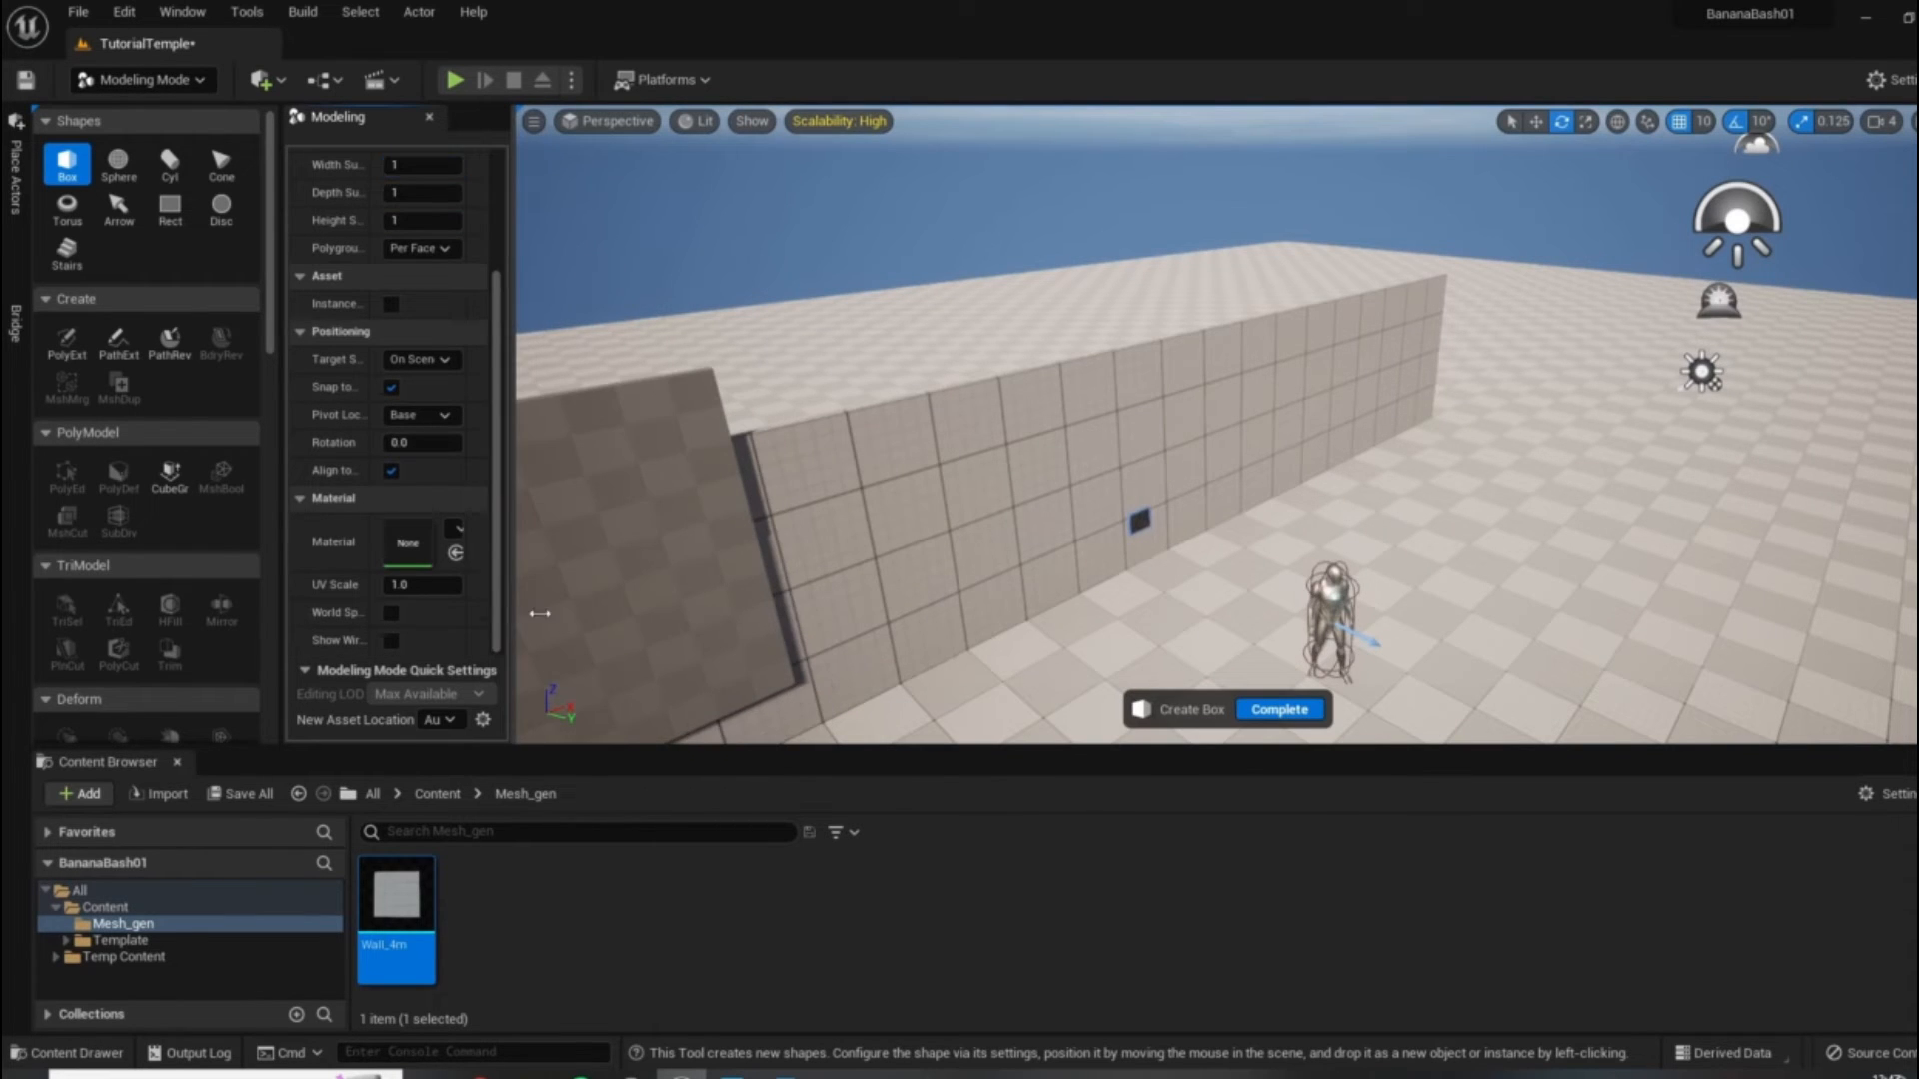
pyautogui.moveTo(539, 614); pyautogui.dragTo(629, 613)
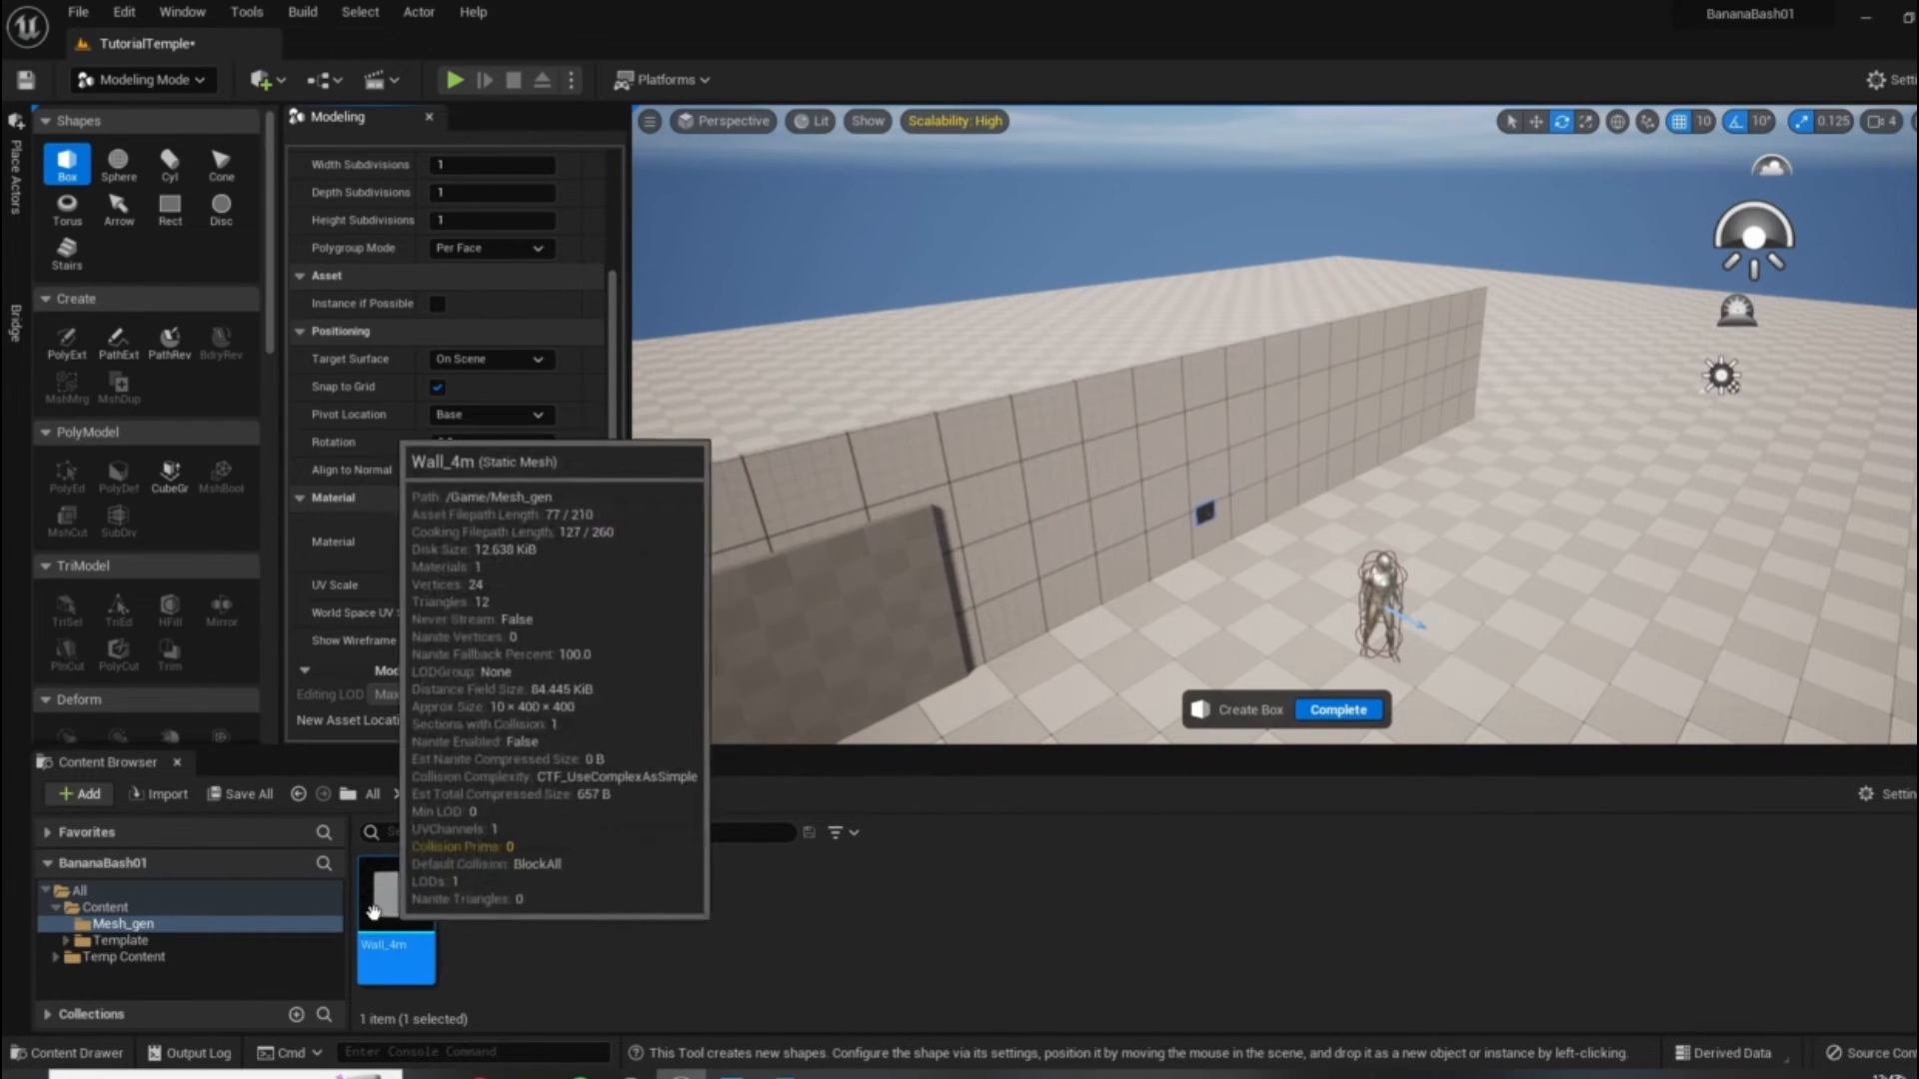
pyautogui.click(529, 528)
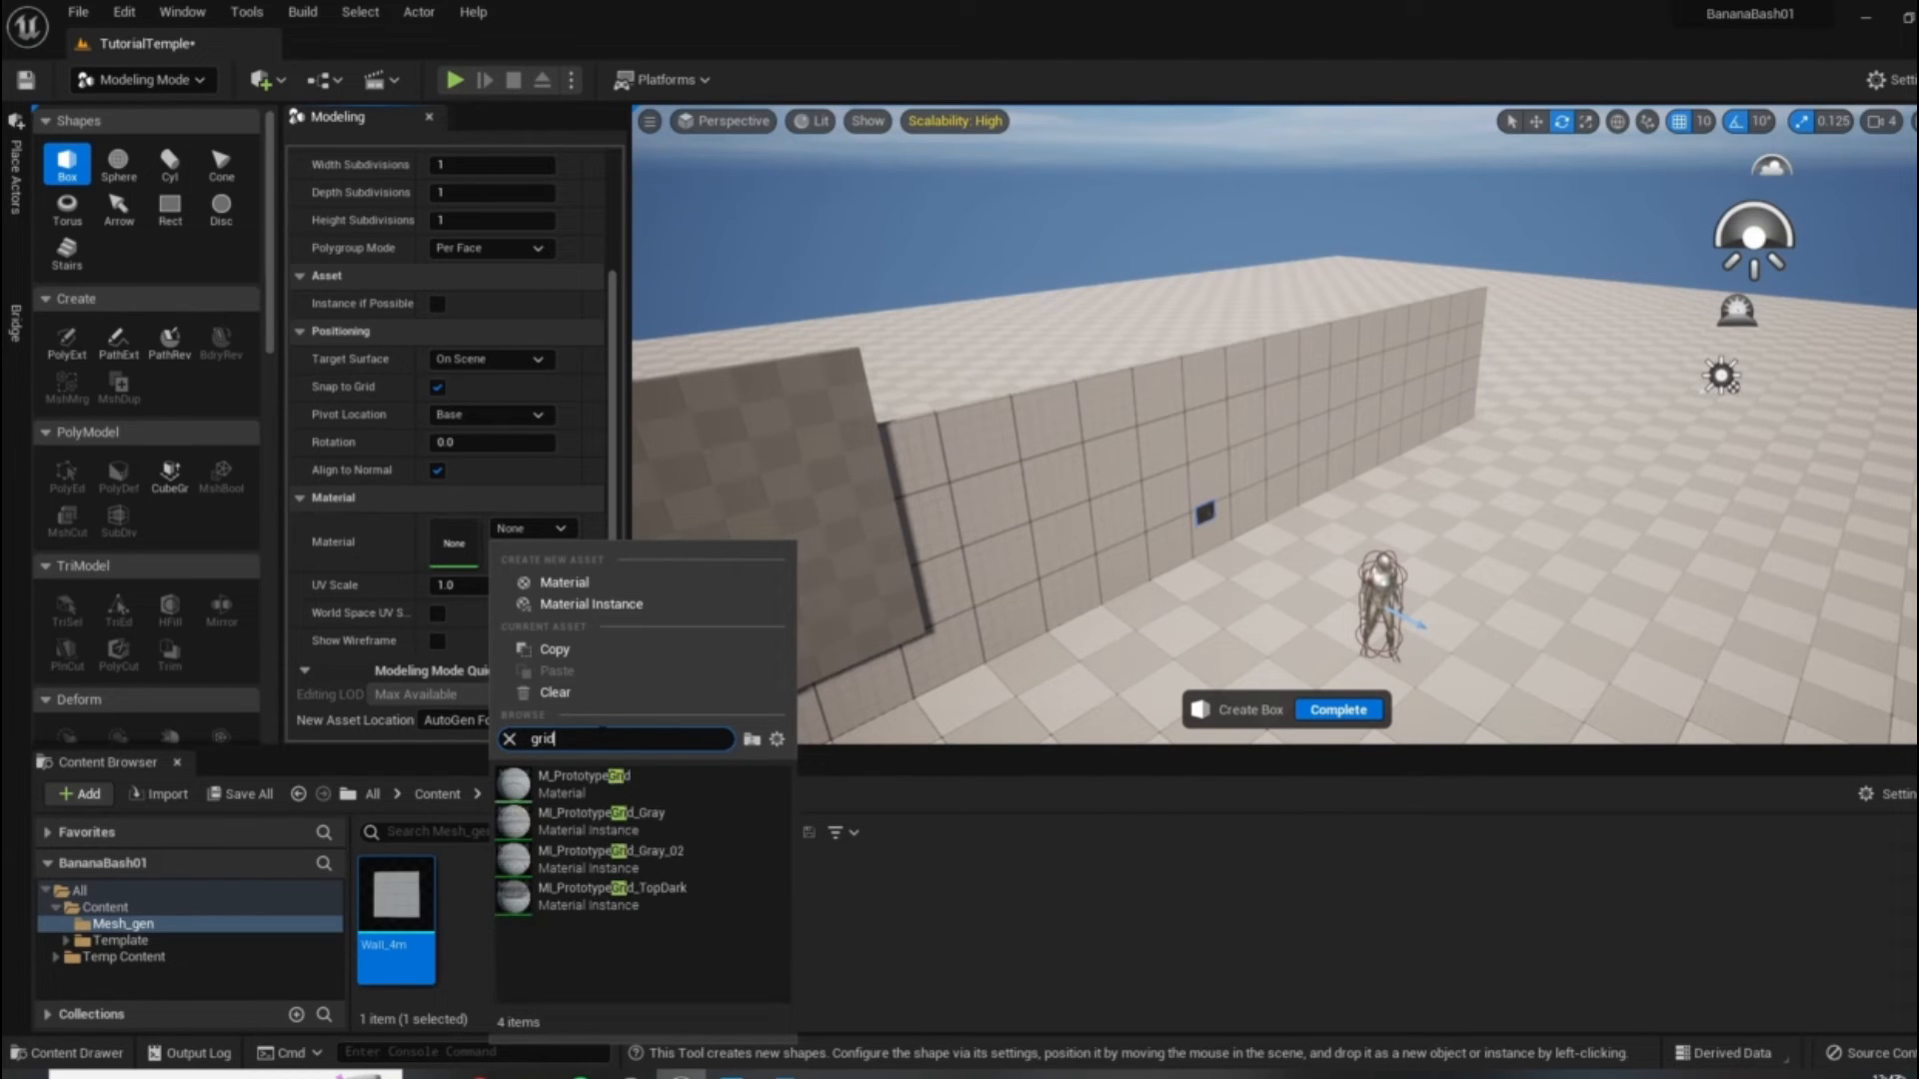
pyautogui.click(632, 813)
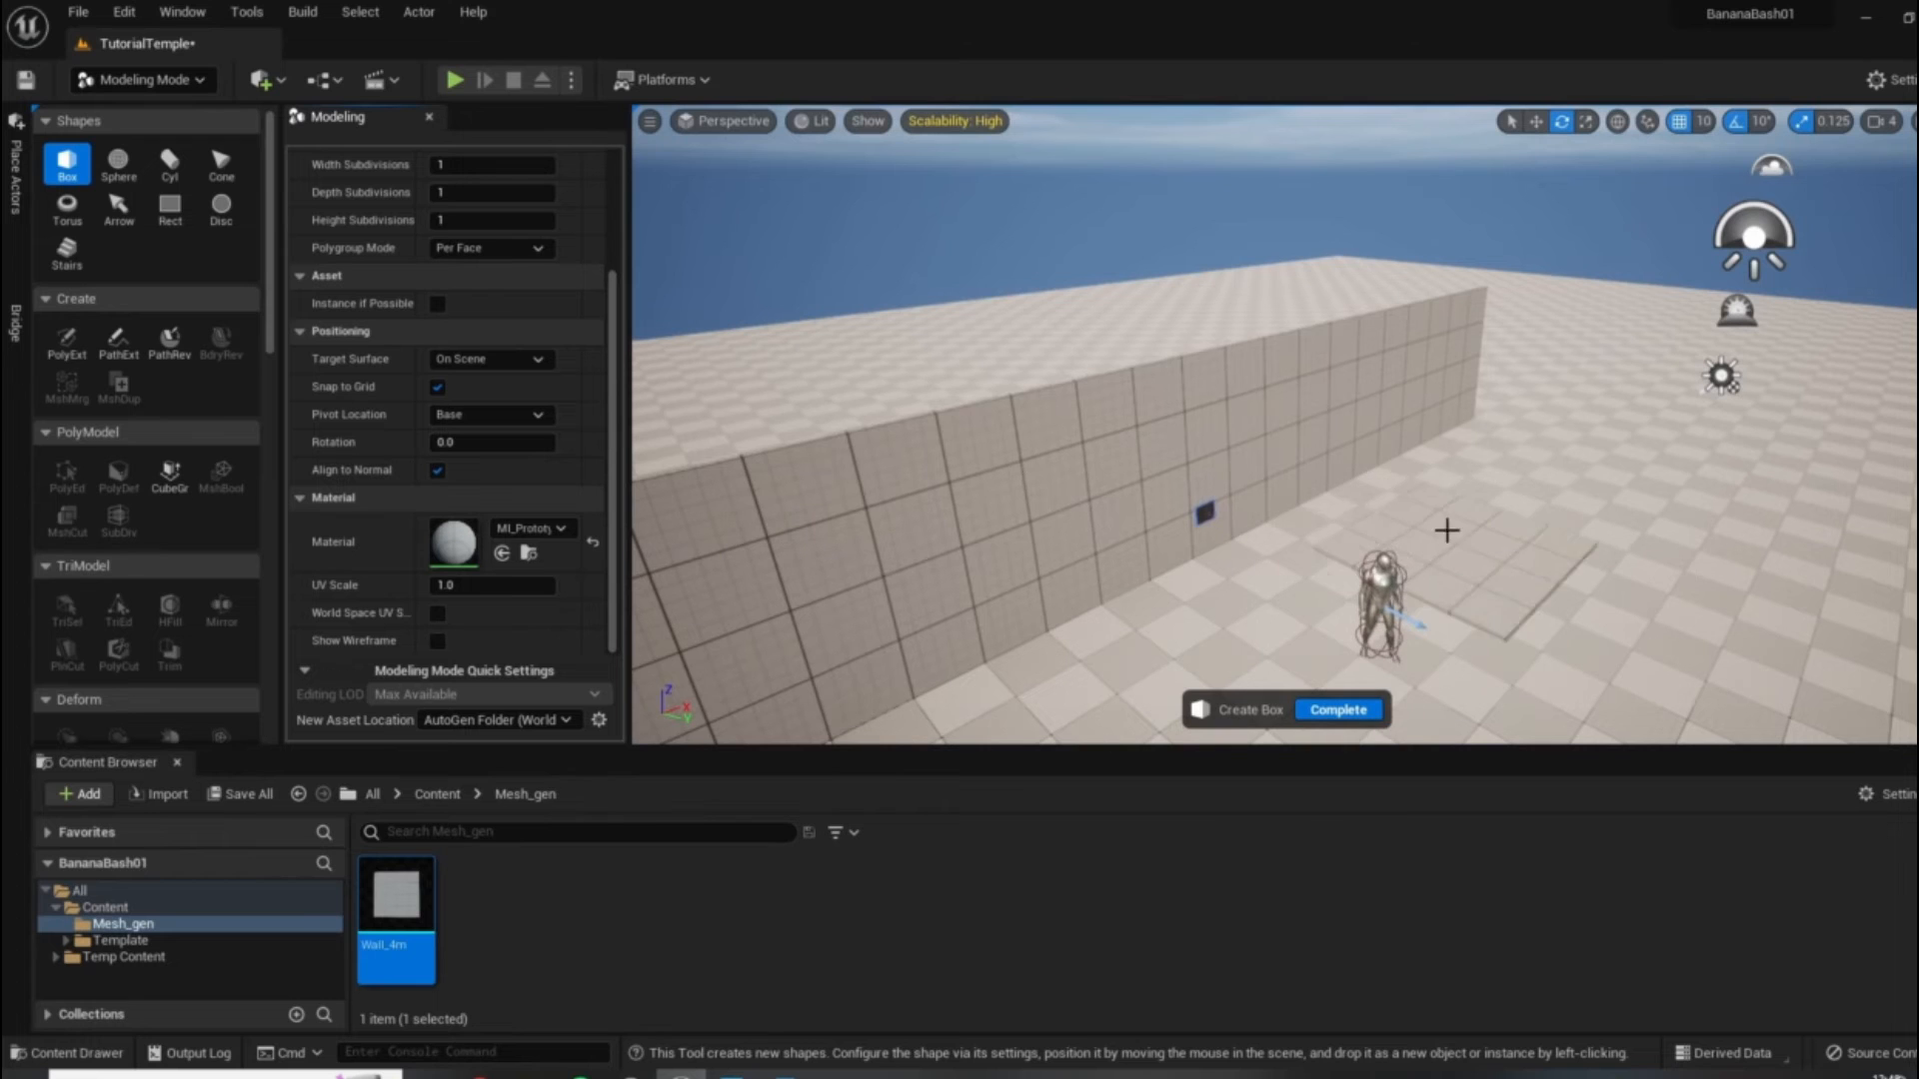
# Place the box flat on the floor beside the mannequin and complete the shape.
pyautogui.click(1544, 545)
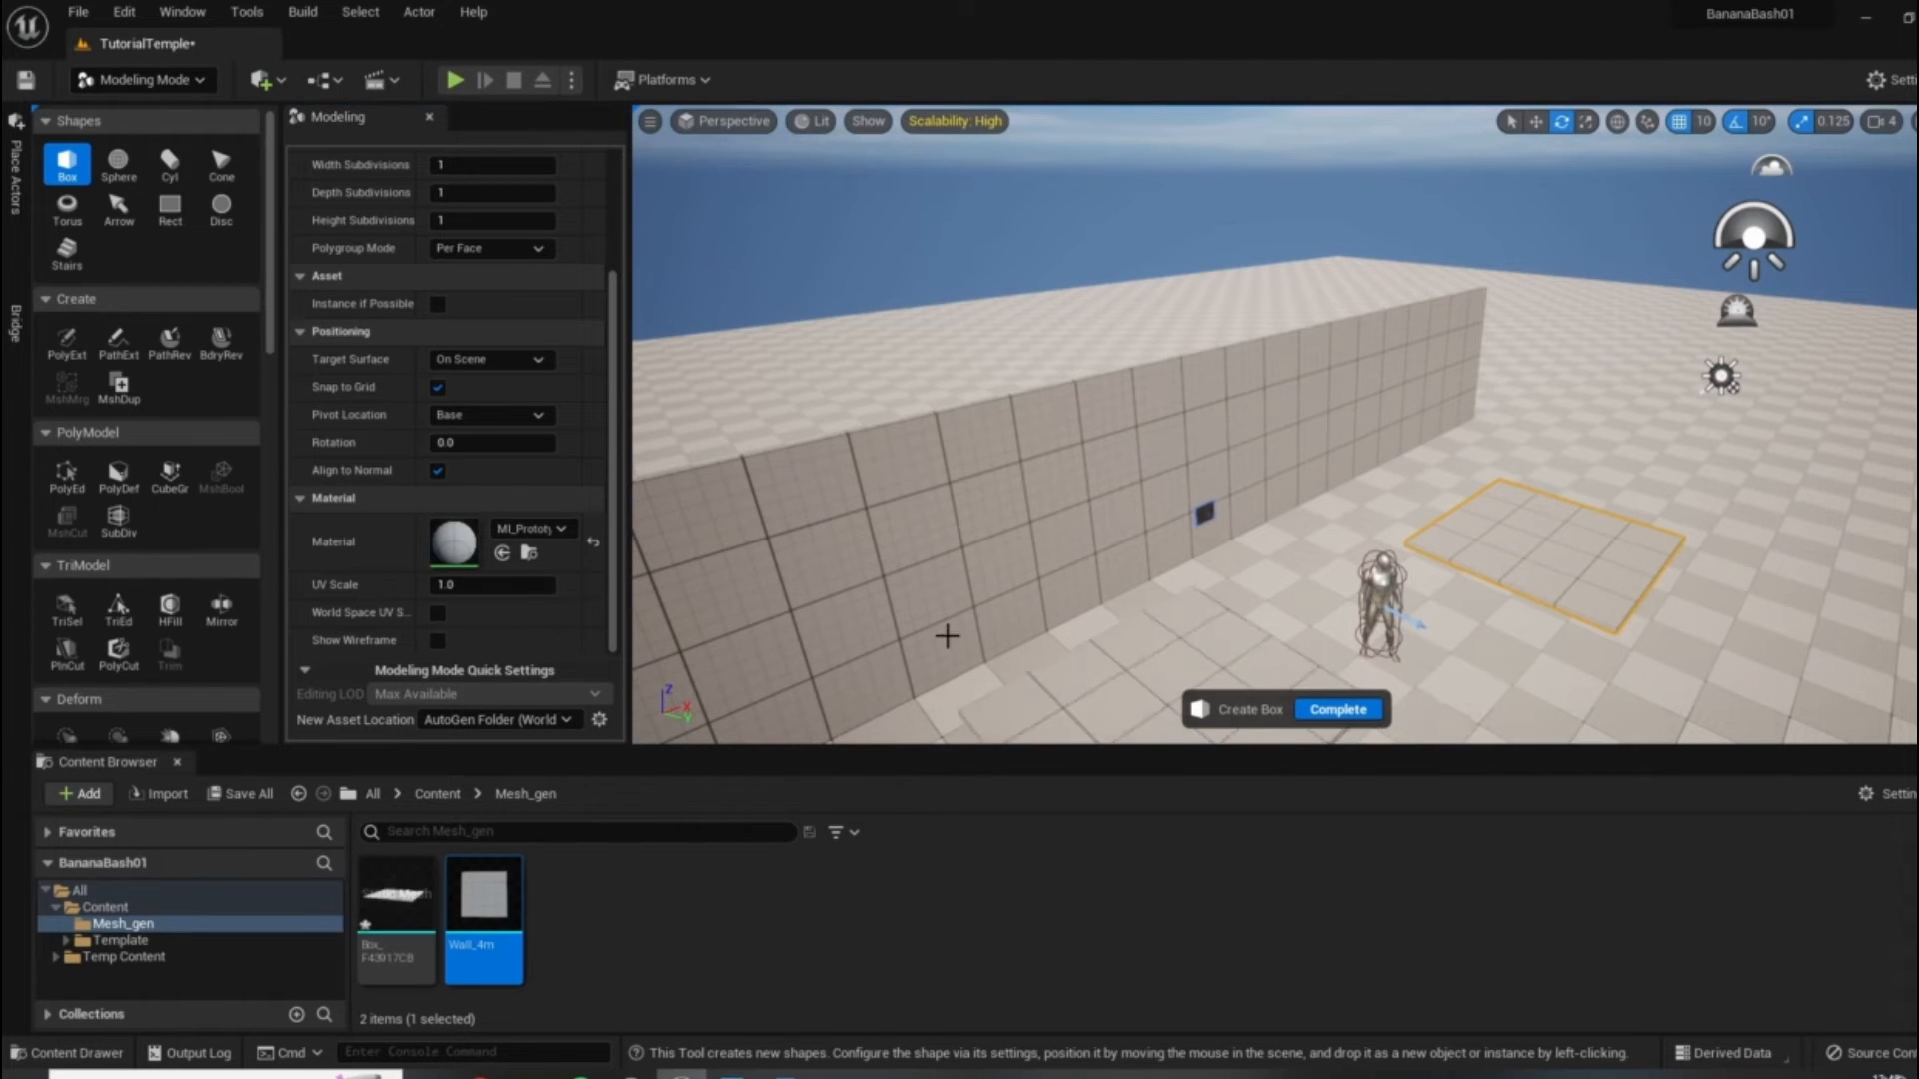
pyautogui.click(1338, 710)
pyautogui.moveTo(1328, 549); pyautogui.dragTo(1649, 644, button='right')
pyautogui.press('w')
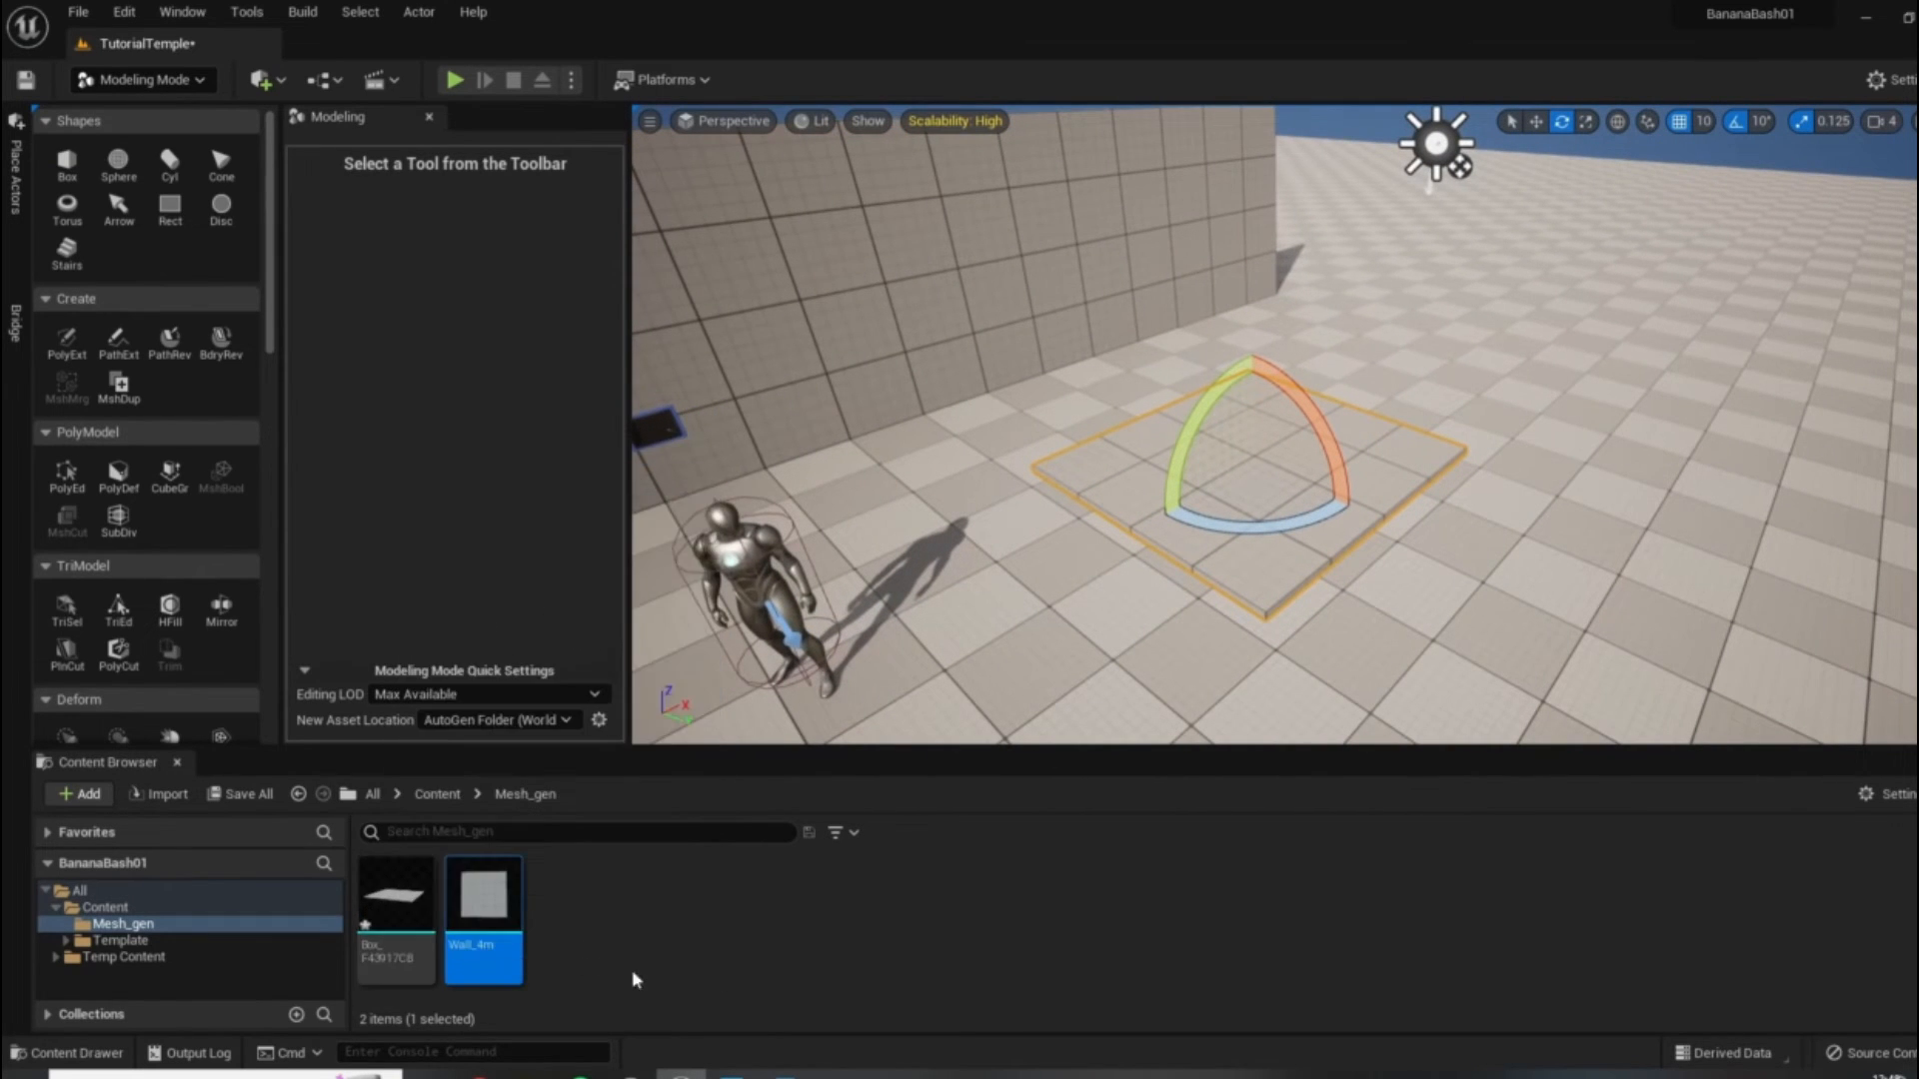
# Rename the new box mesh in Mesh_gen as Ceiling_4m.
pyautogui.click(394, 920)
pyautogui.press('F2')
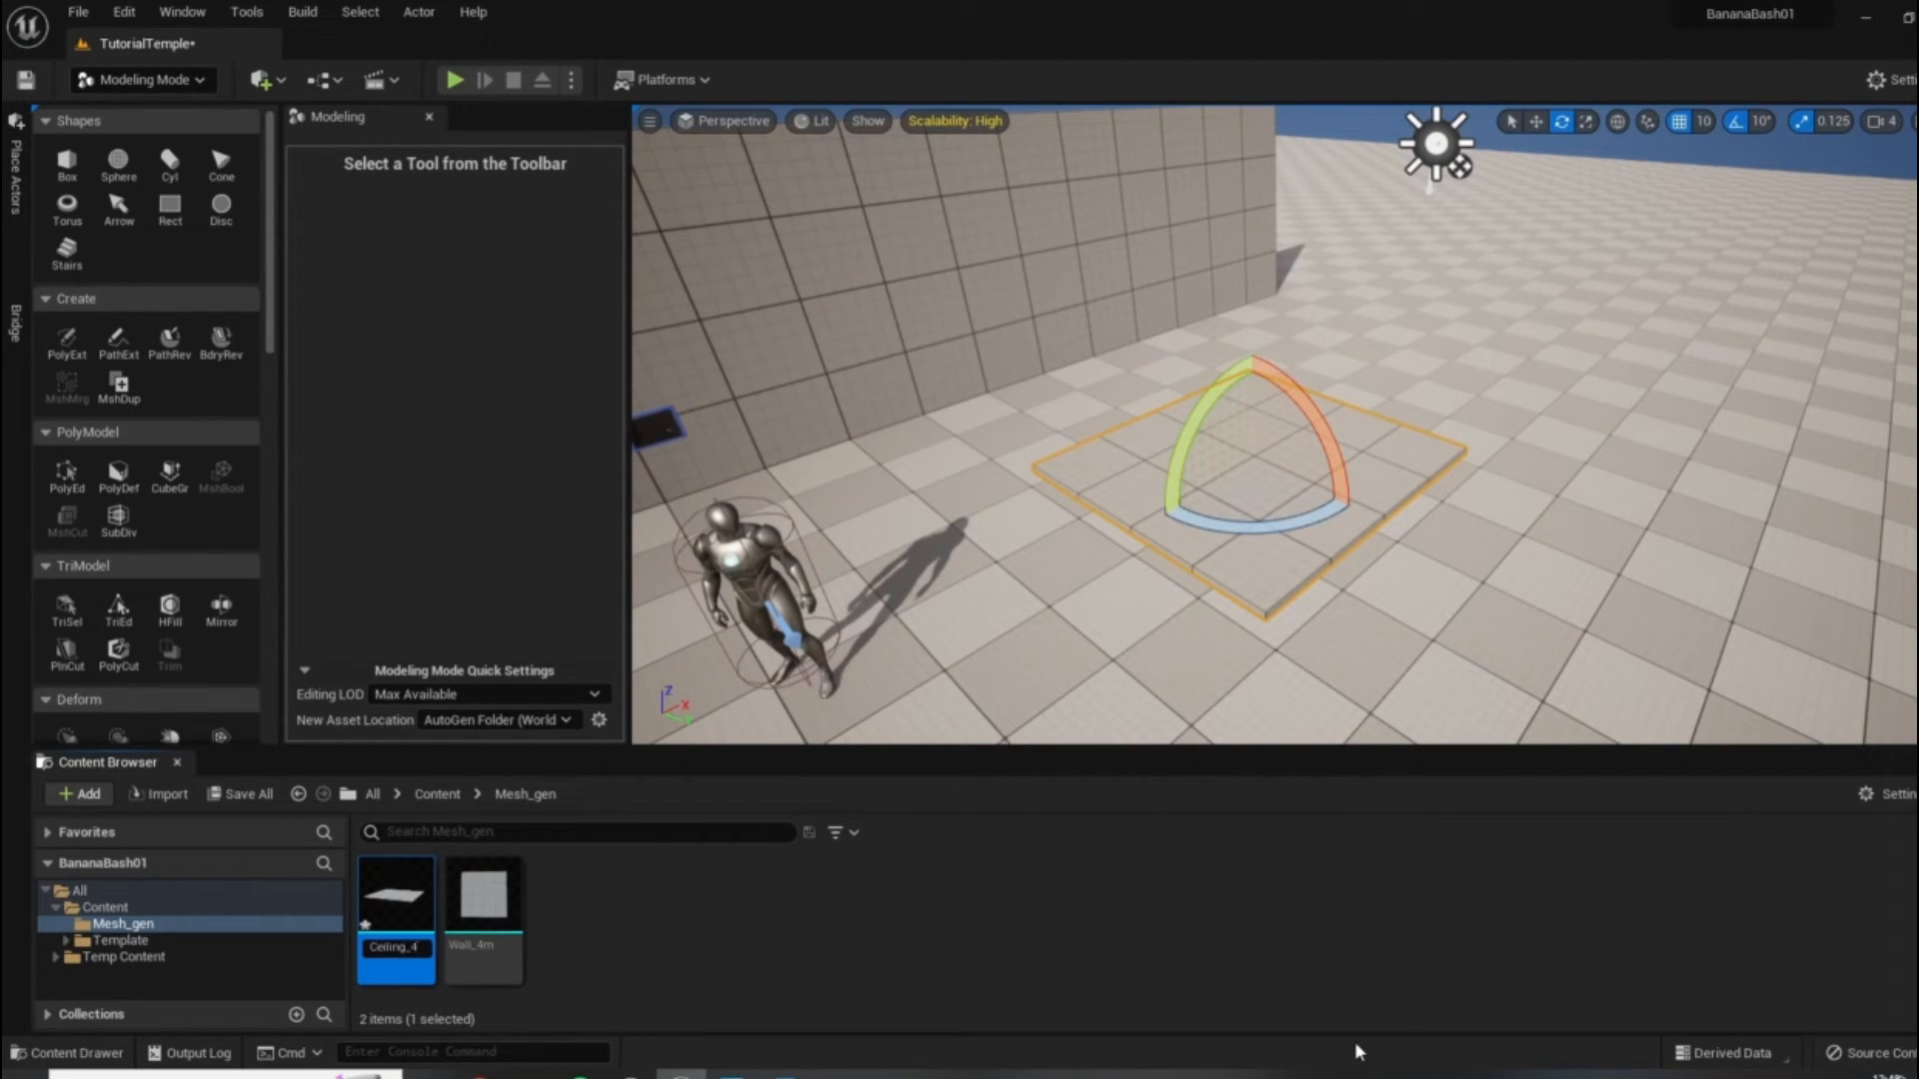
pyautogui.press('Return')
# Add a pivot actor at the center of the ceiling piece and clear the selection.
pyautogui.moveTo(1428, 429); pyautogui.dragTo(1134, 370, button='right')
pyautogui.press('w')
pyautogui.press('d')
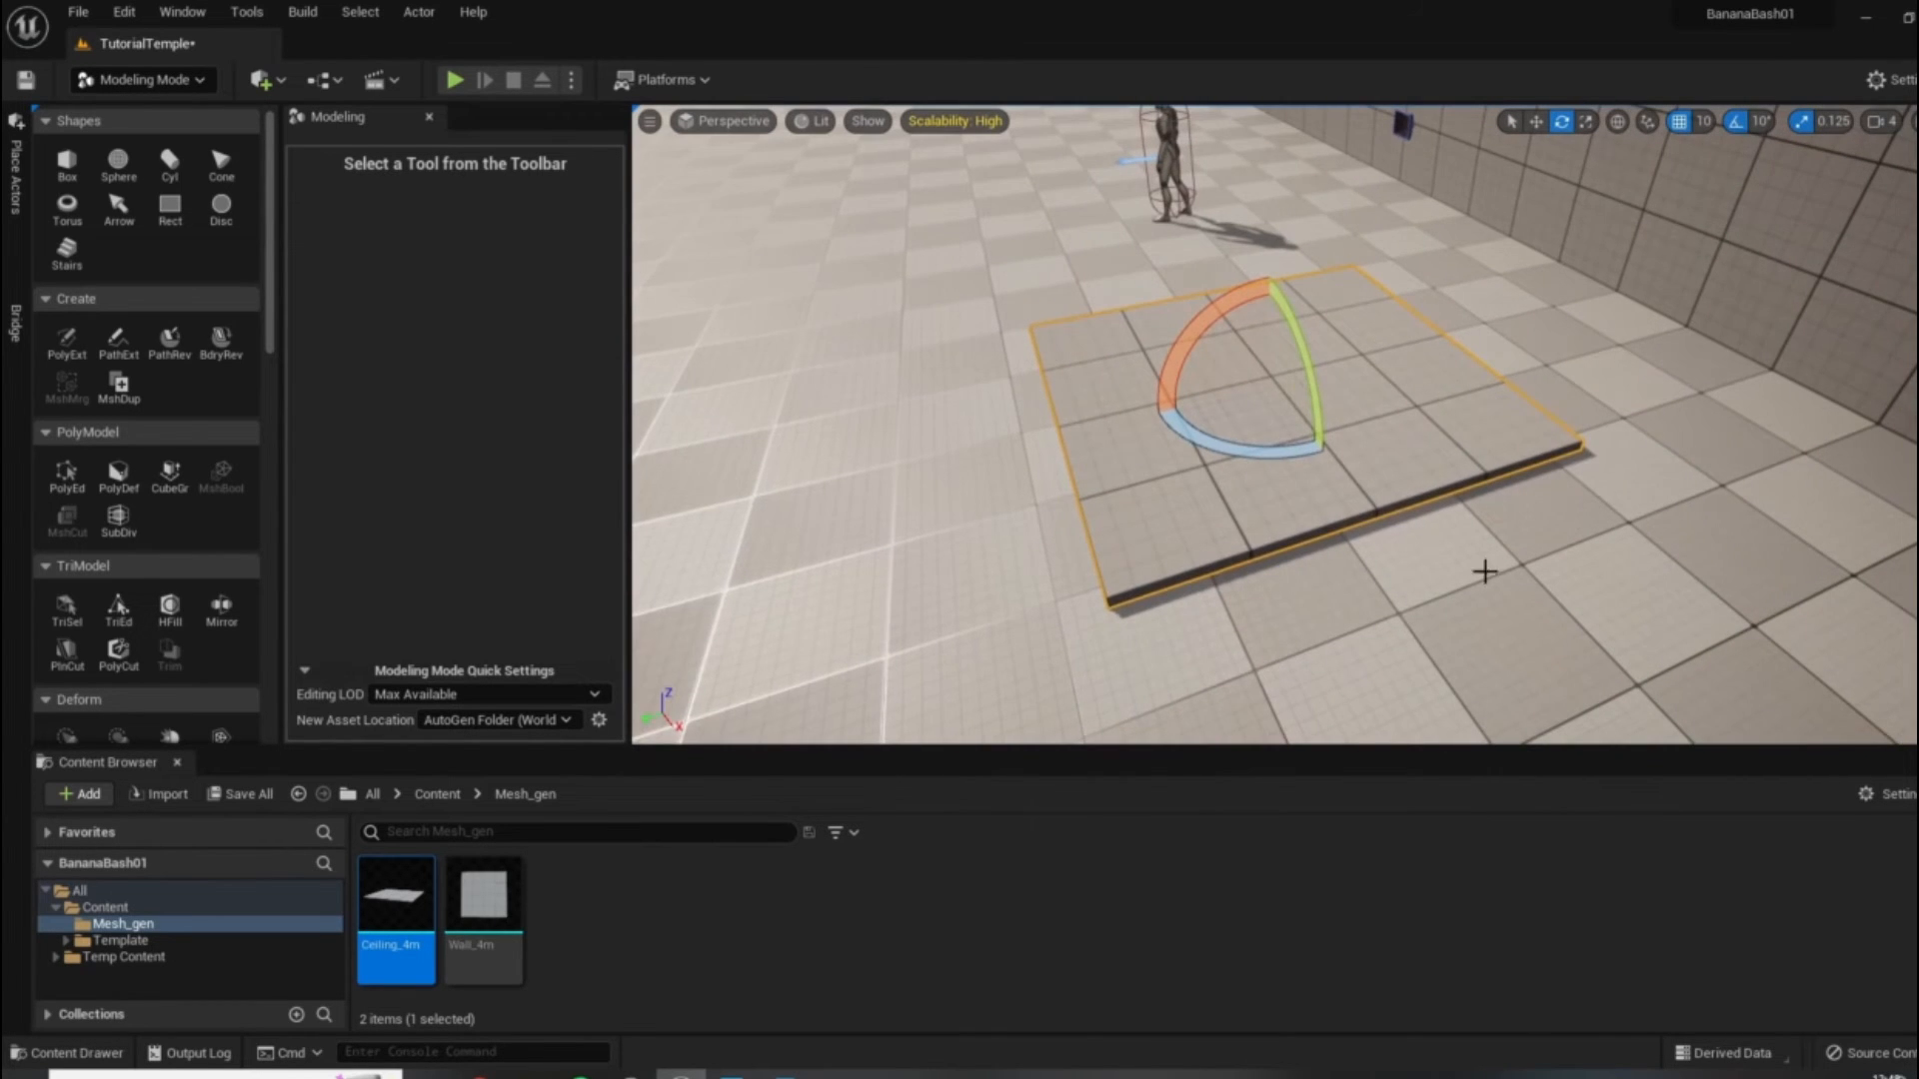
pyautogui.moveTo(1401, 462); pyautogui.dragTo(1409, 460, button='right')
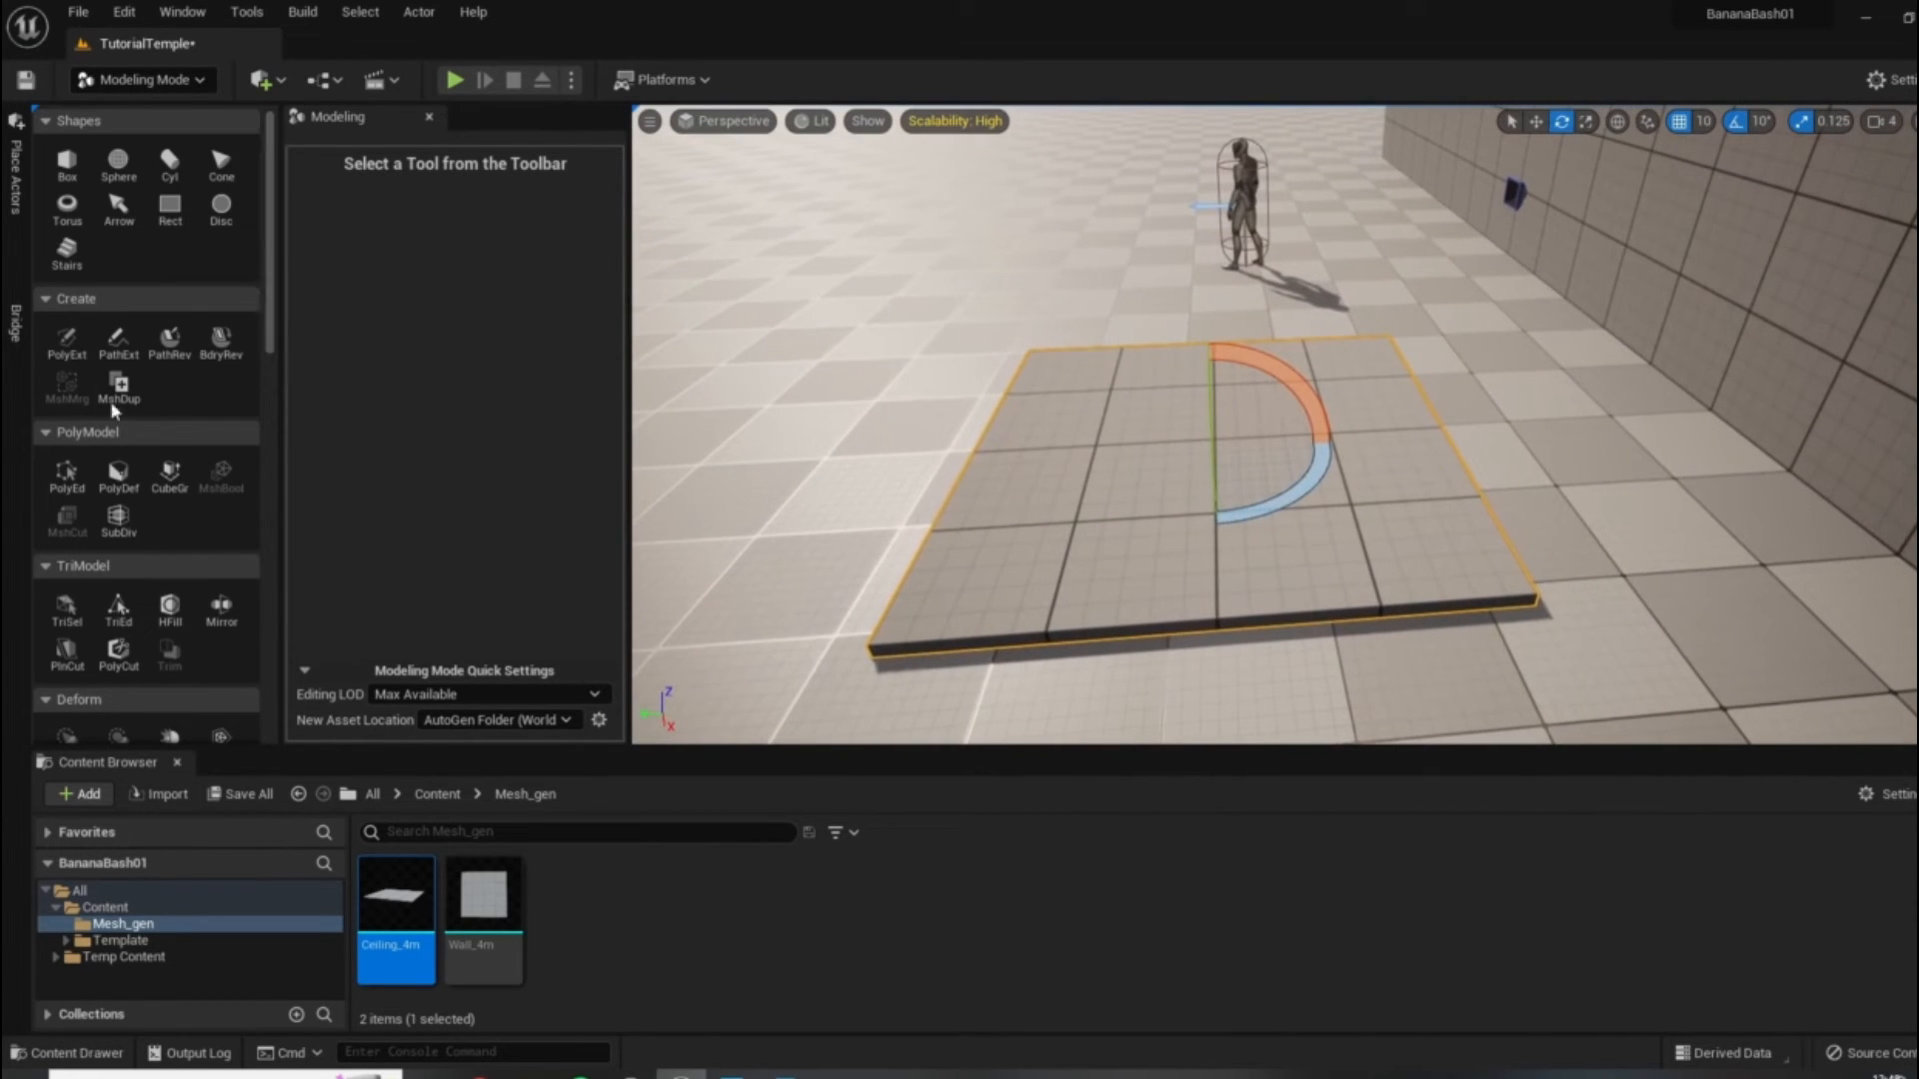
pyautogui.scroll(-10, 133, 470)
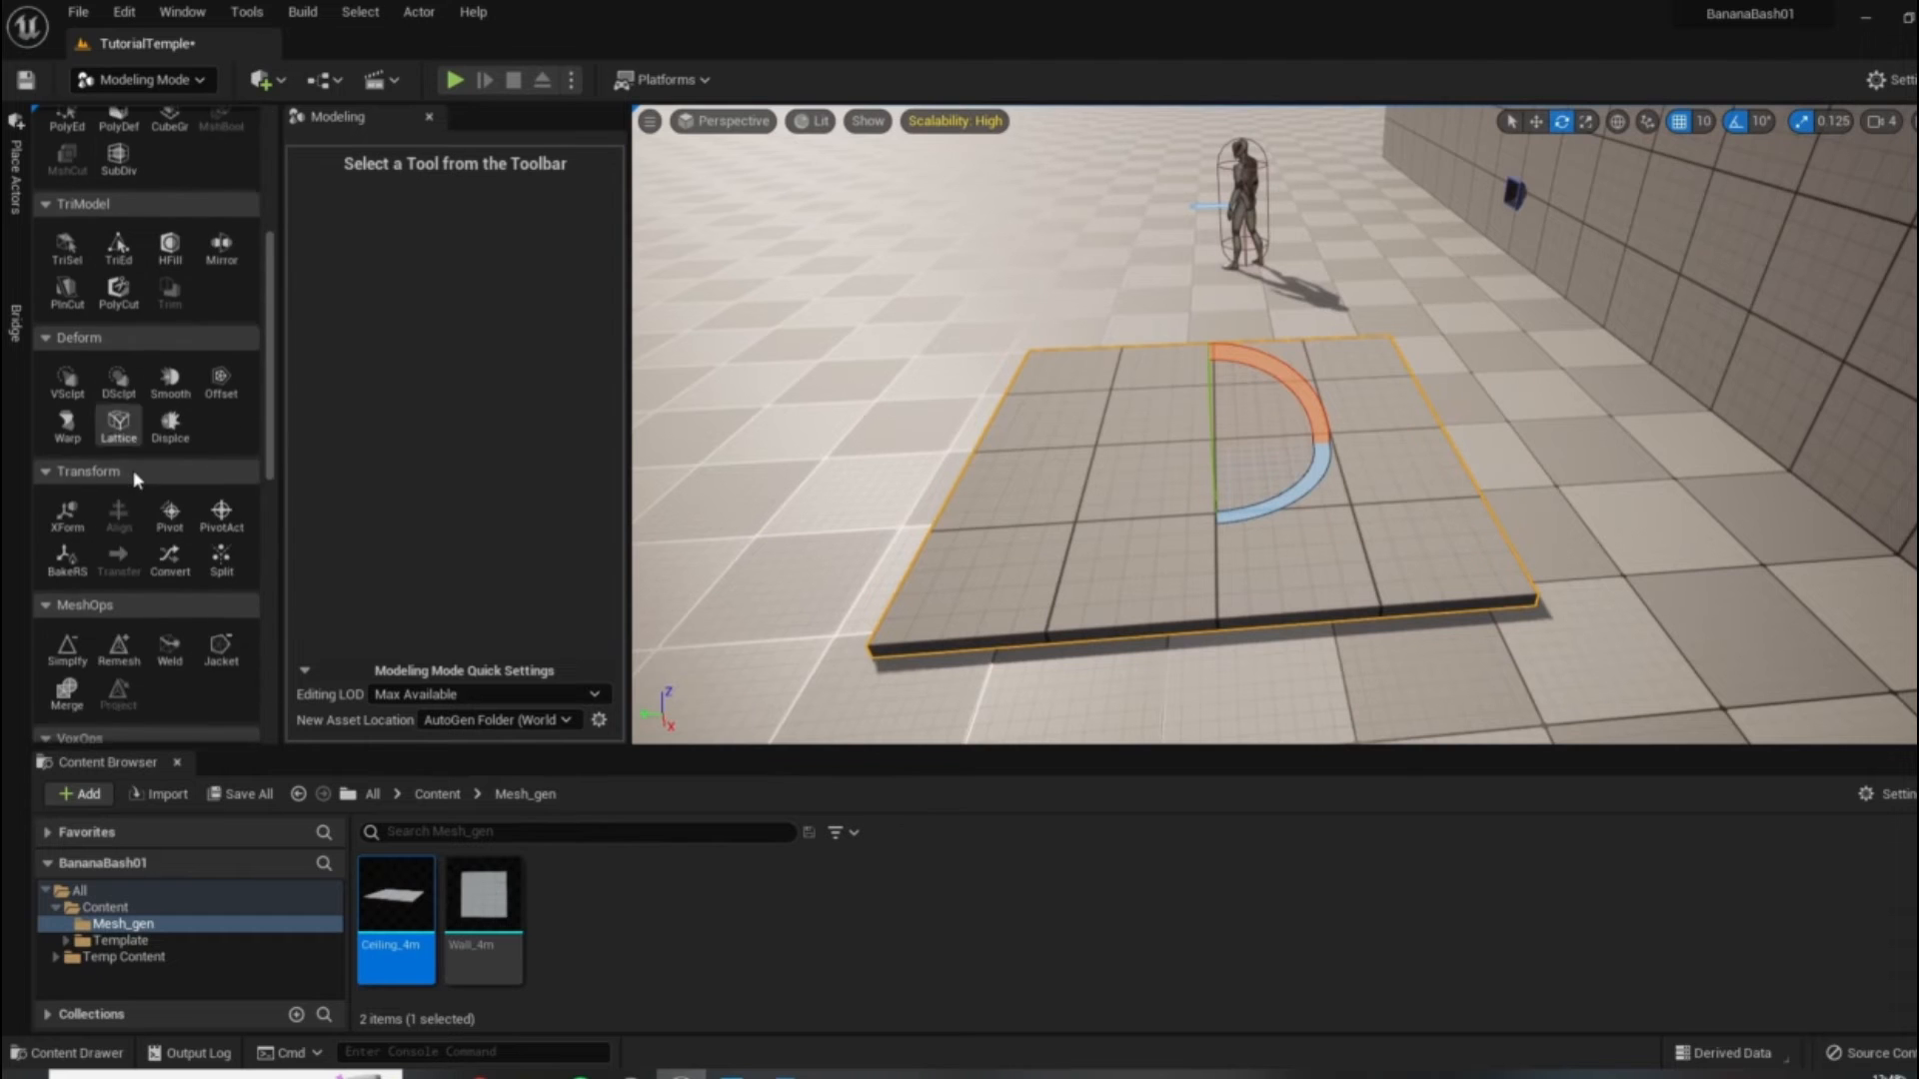
pyautogui.click(222, 413)
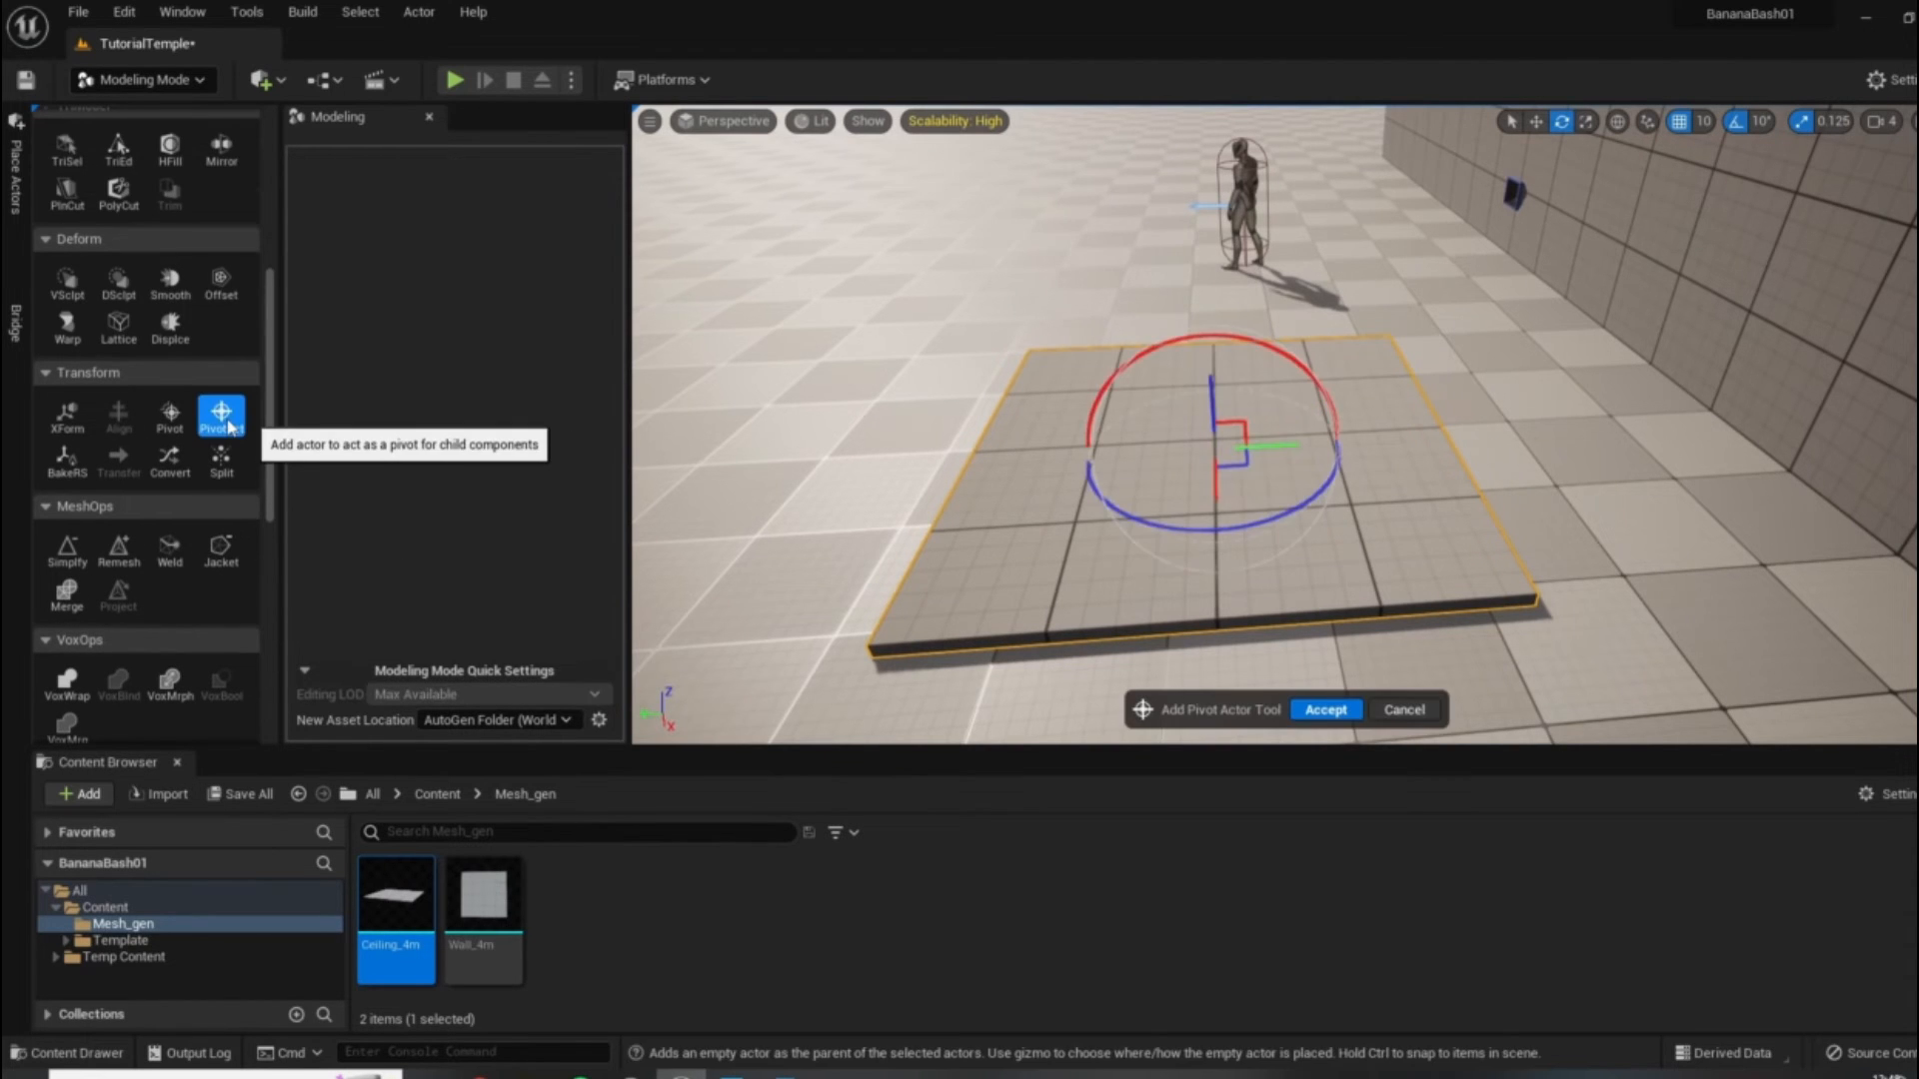
pyautogui.press('Return')
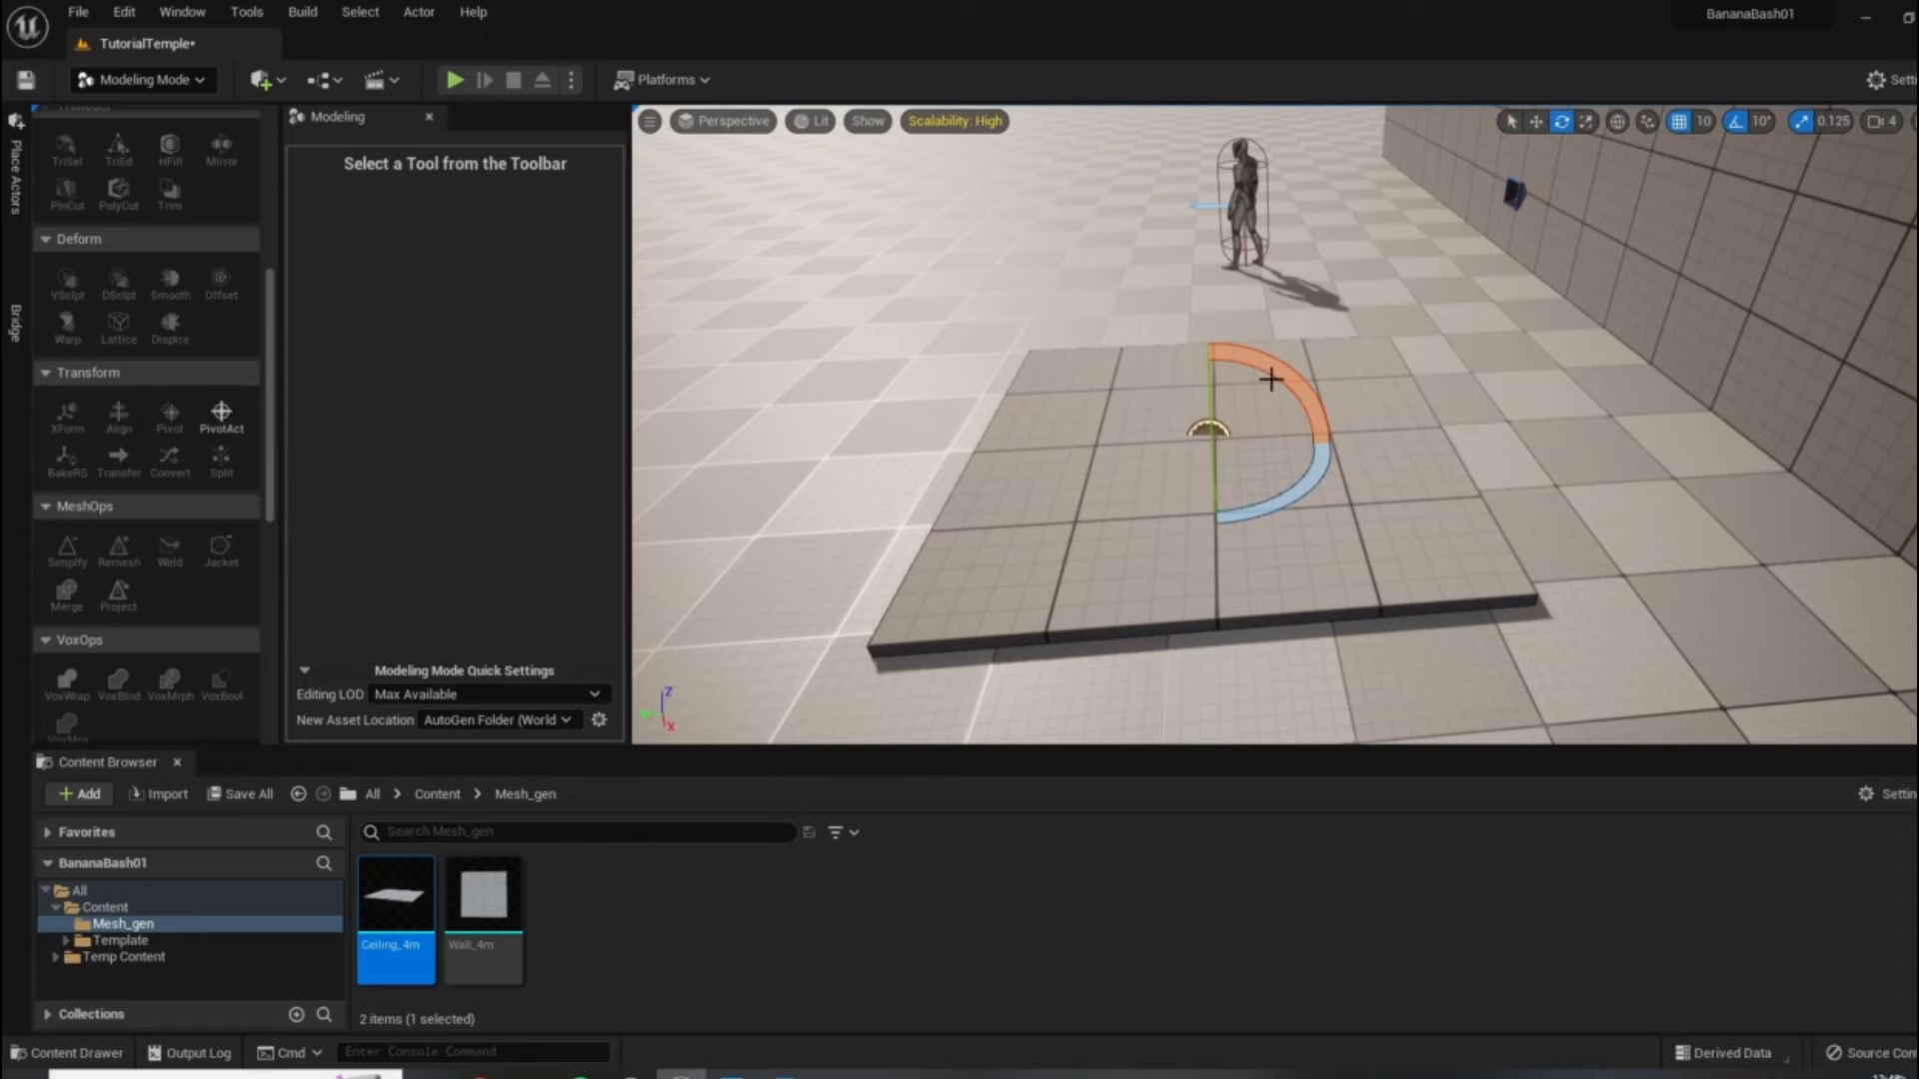
pyautogui.press('Escape')
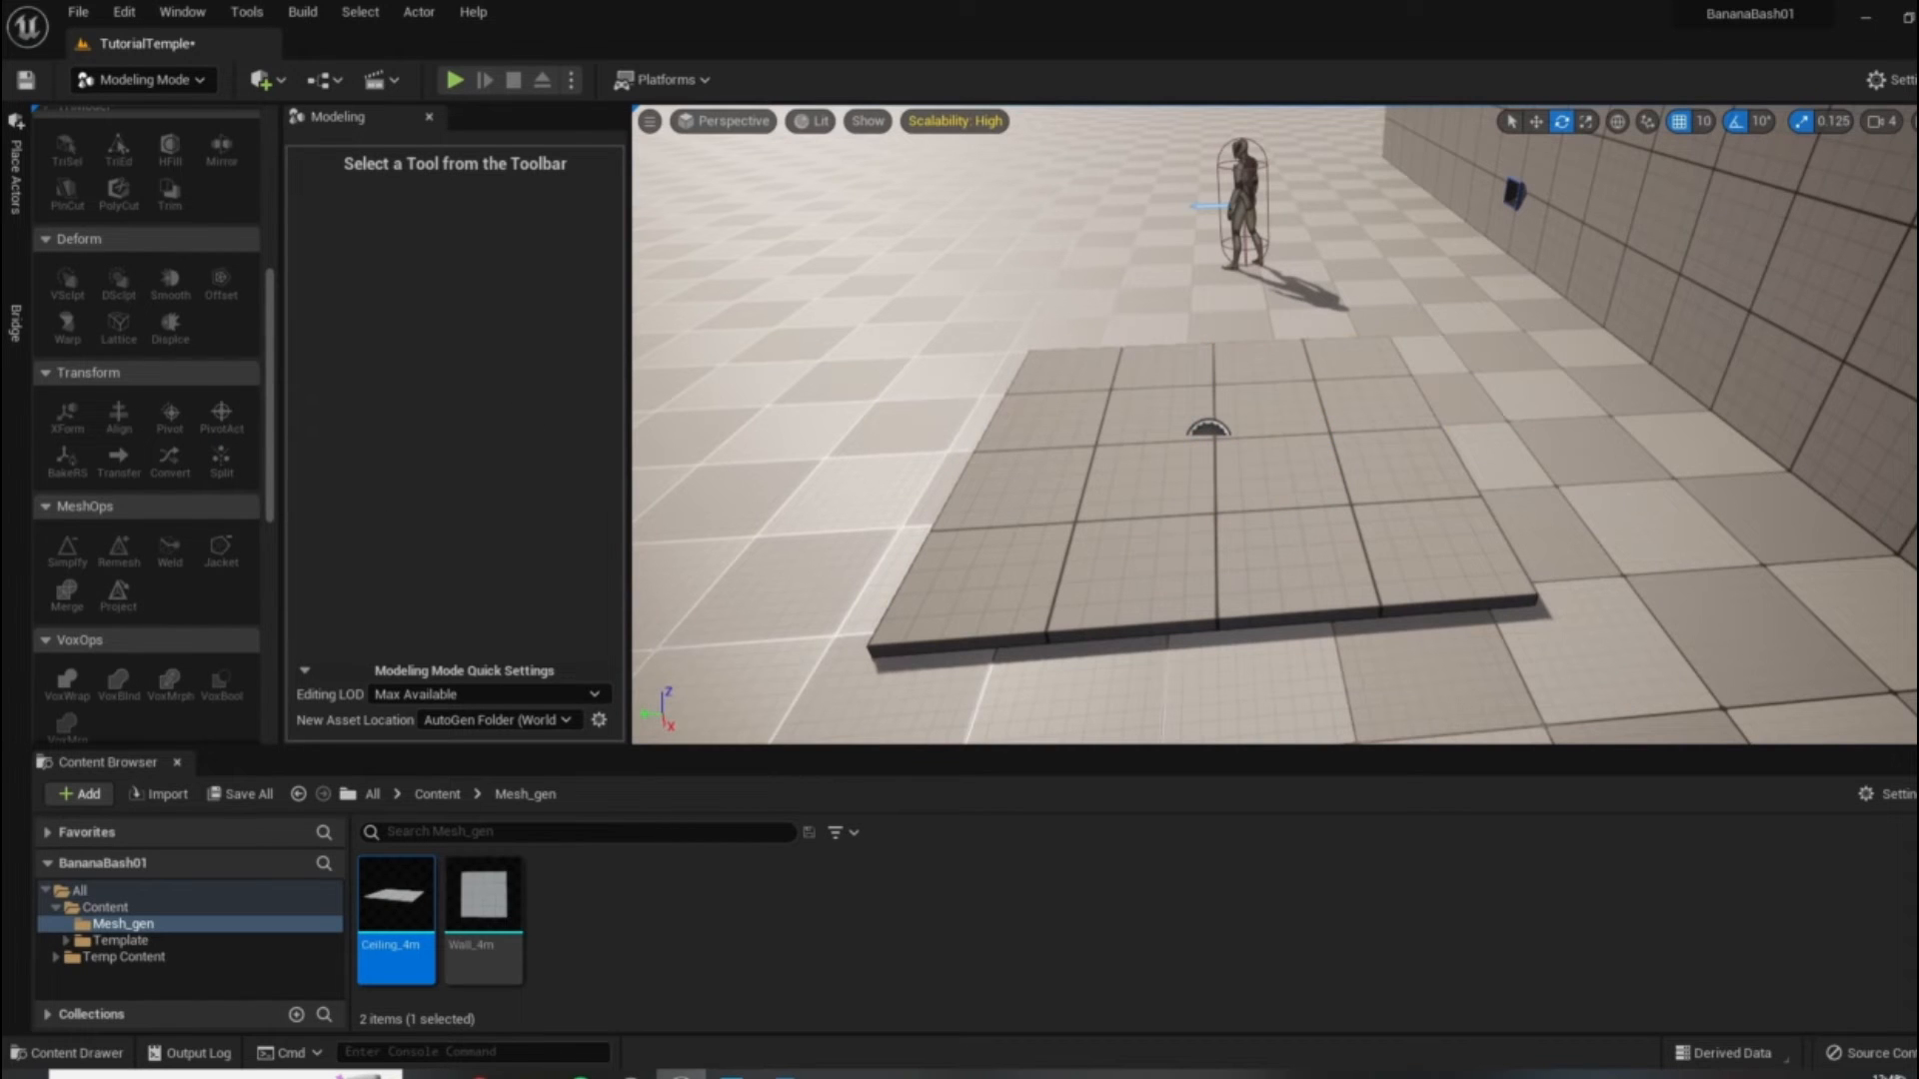
# Edit the ceiling piece's pivot, moving it from a side box position to the lower corner on the wall side, and accept.
pyautogui.click(1314, 571)
pyautogui.click(172, 418)
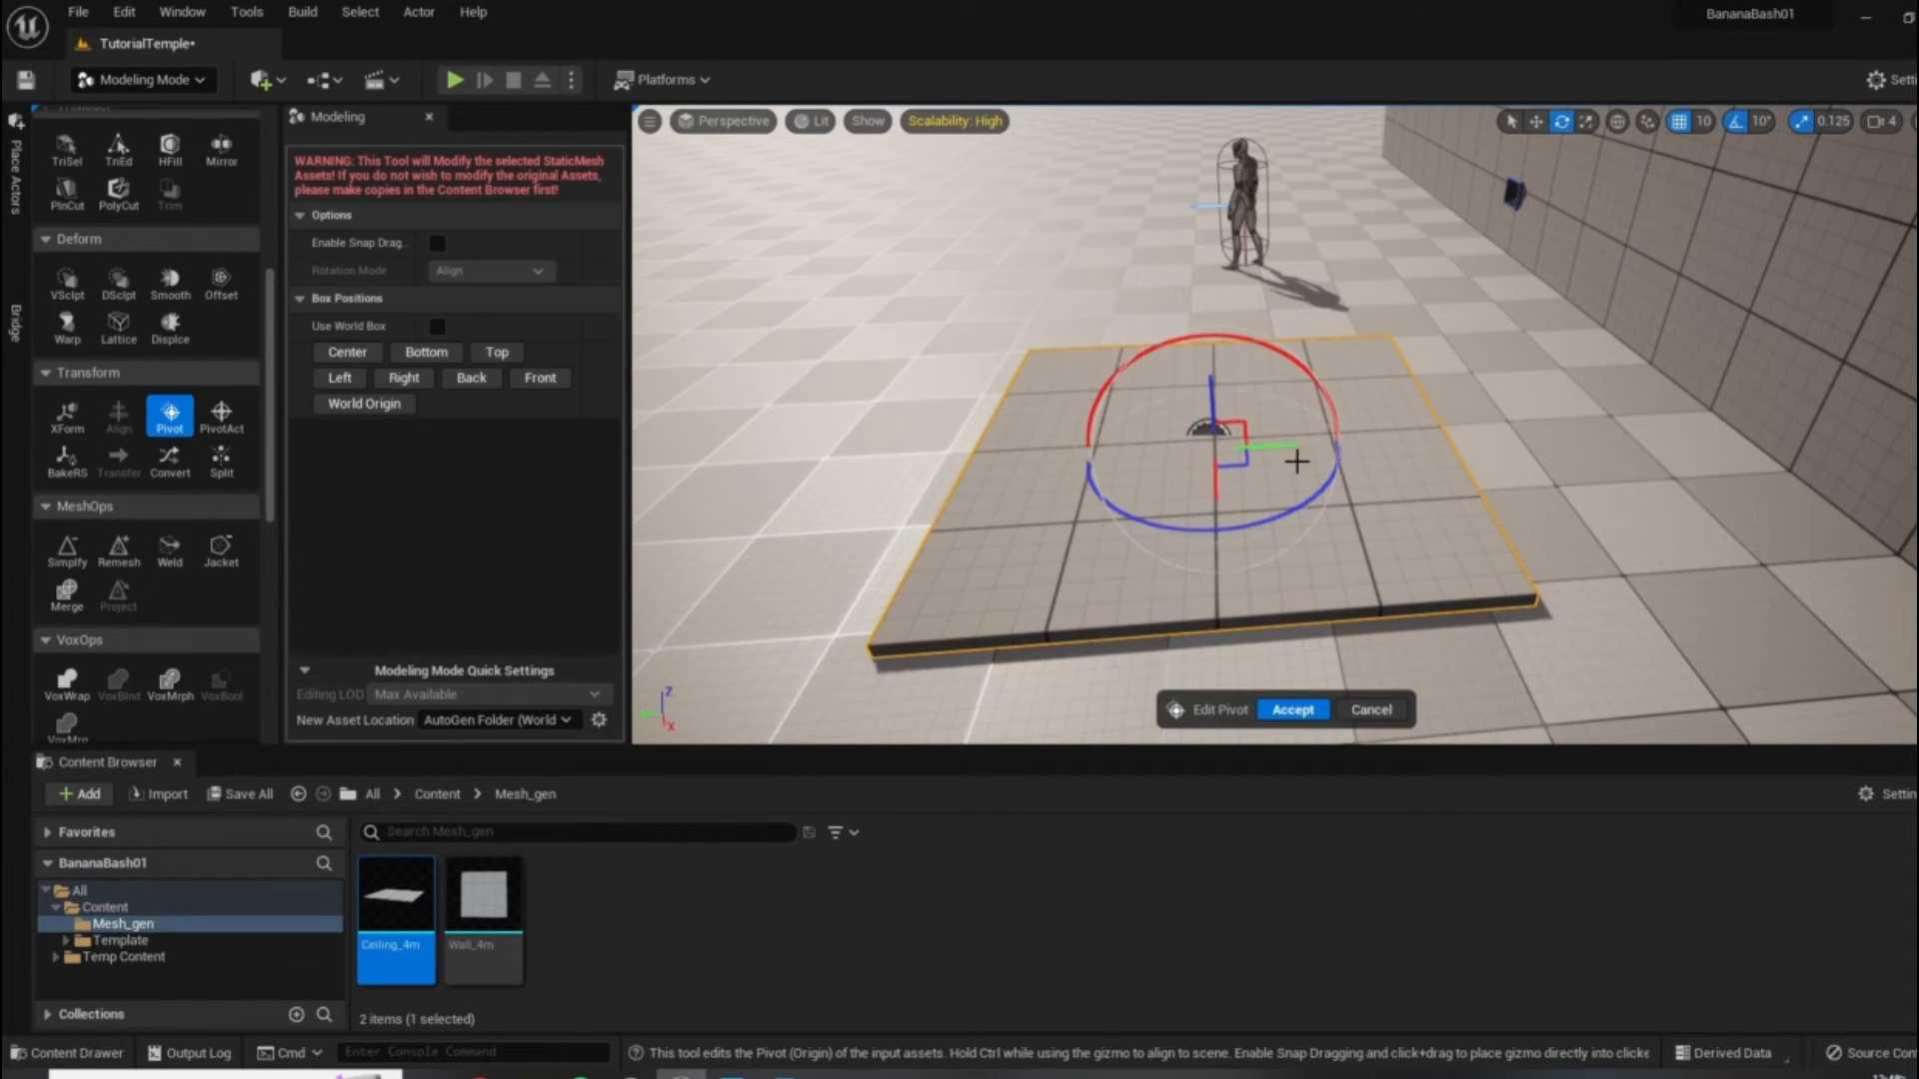
pyautogui.click(404, 379)
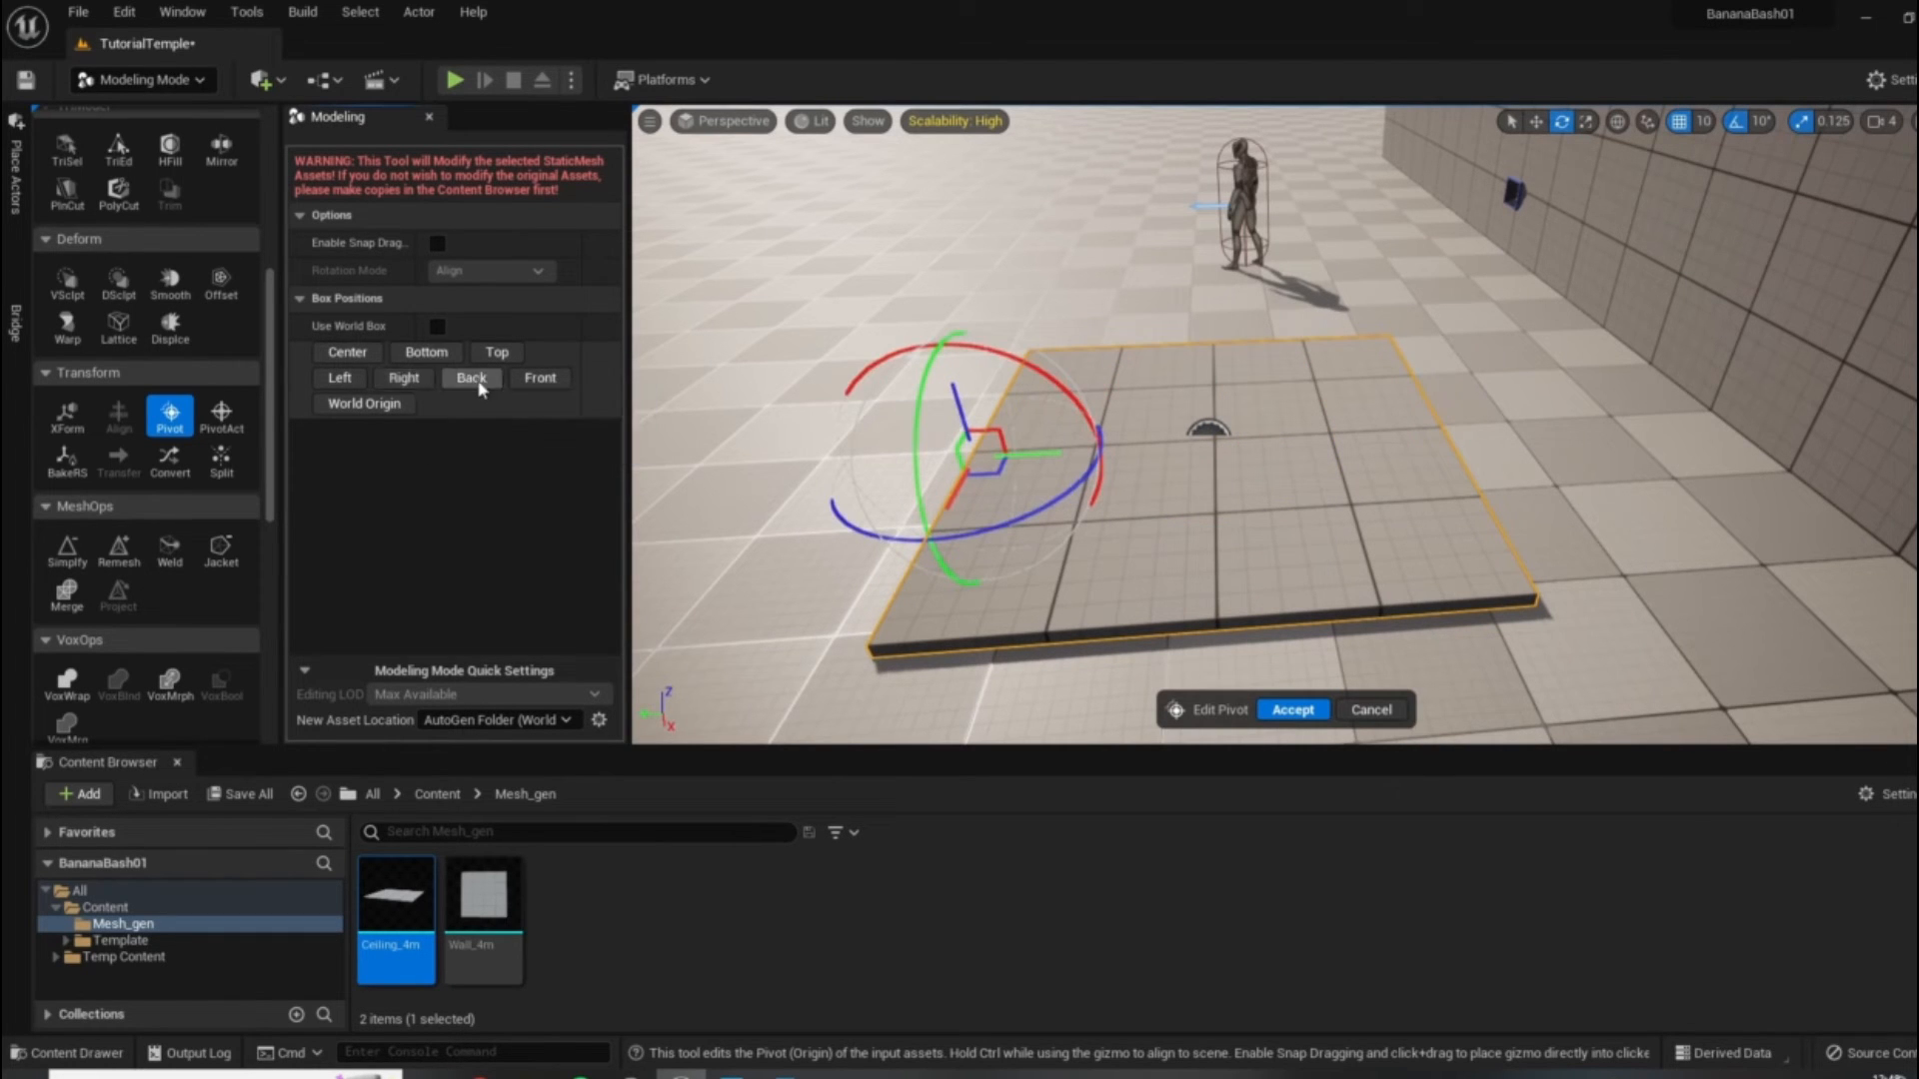
pyautogui.click(340, 378)
pyautogui.moveTo(1016, 467); pyautogui.dragTo(1199, 520, button='right')
pyautogui.moveTo(1194, 381); pyautogui.dragTo(1624, 560)
pyautogui.moveTo(1623, 560); pyautogui.dragTo(1340, 443, button='right')
pyautogui.moveTo(1419, 424); pyautogui.dragTo(1439, 457)
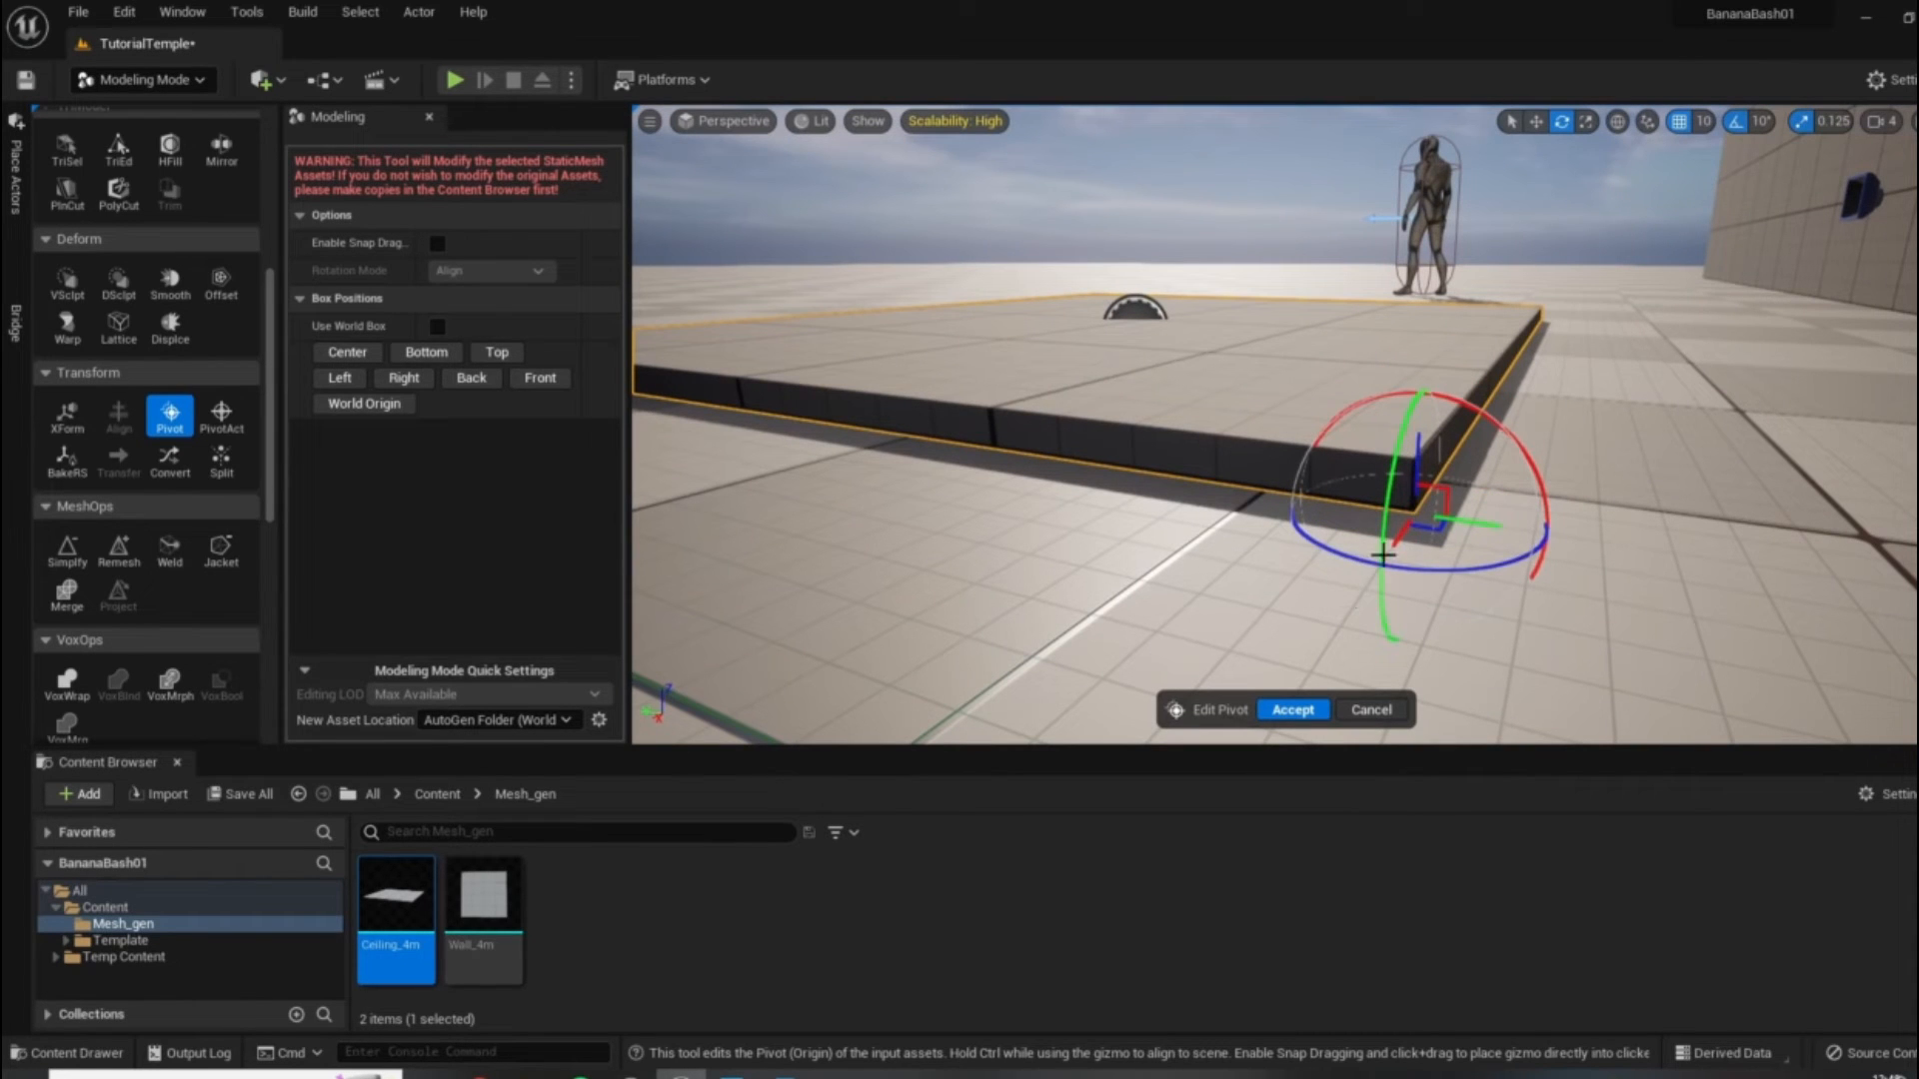
pyautogui.moveTo(1480, 531); pyautogui.dragTo(1287, 385, button='right')
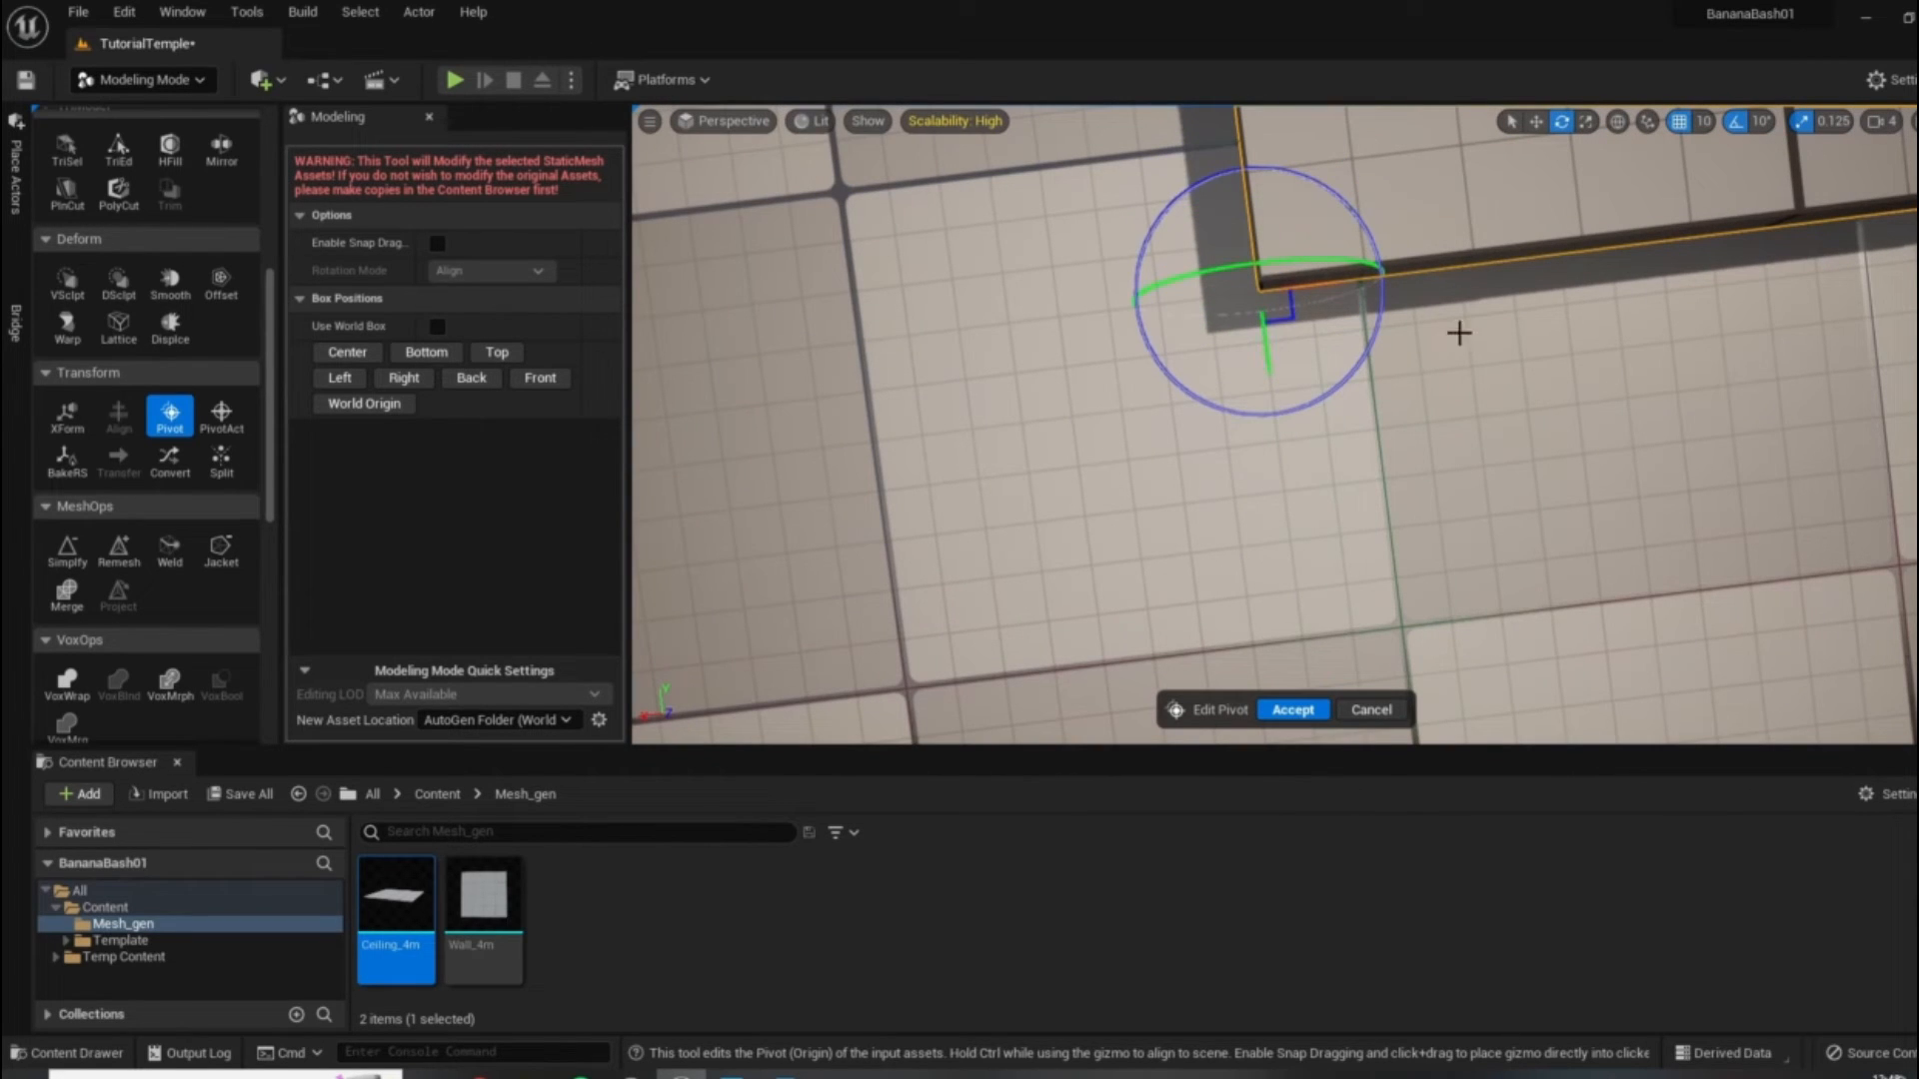
pyautogui.click(1293, 710)
# Lift the ceiling piece slightly off the floor and move it sideways against the wall.
pyautogui.moveTo(1281, 654); pyautogui.dragTo(1544, 446, button='right')
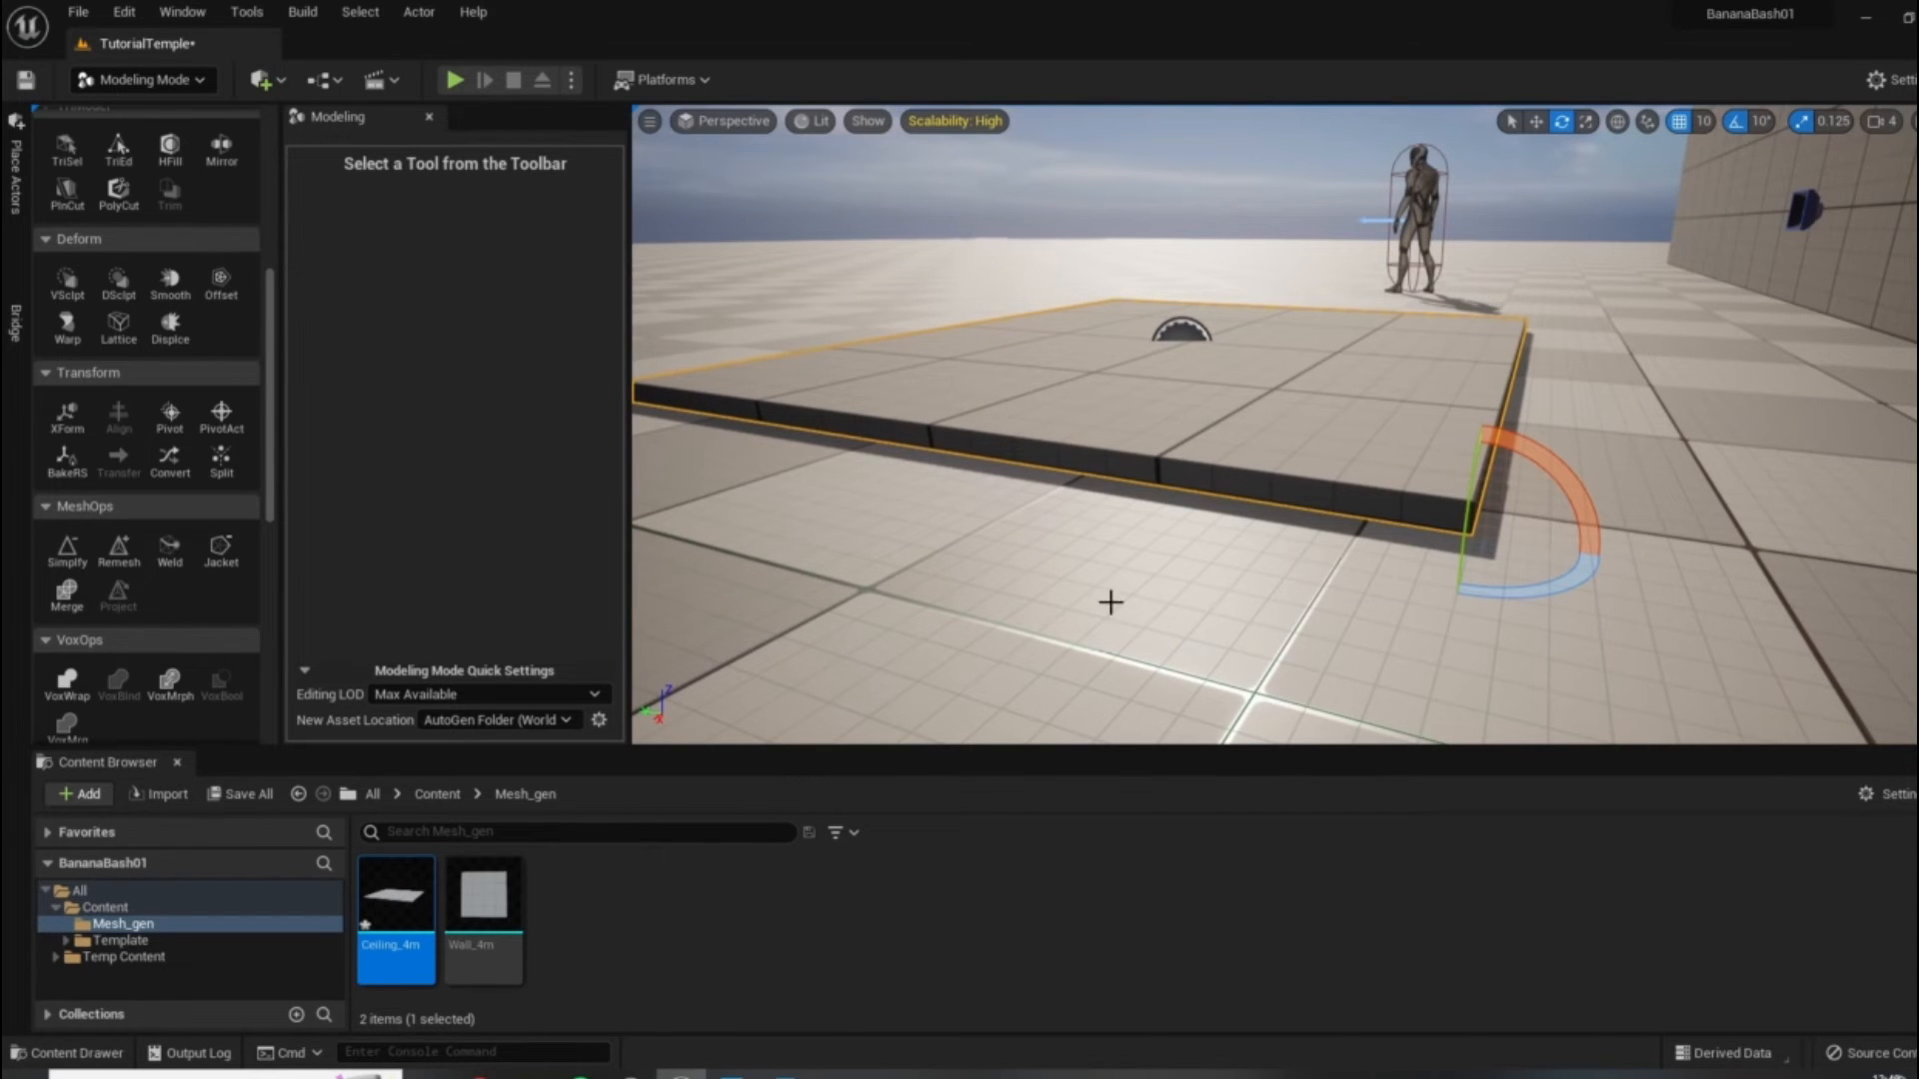
pyautogui.moveTo(1366, 437); pyautogui.dragTo(1350, 446, button='right')
pyautogui.press('w')
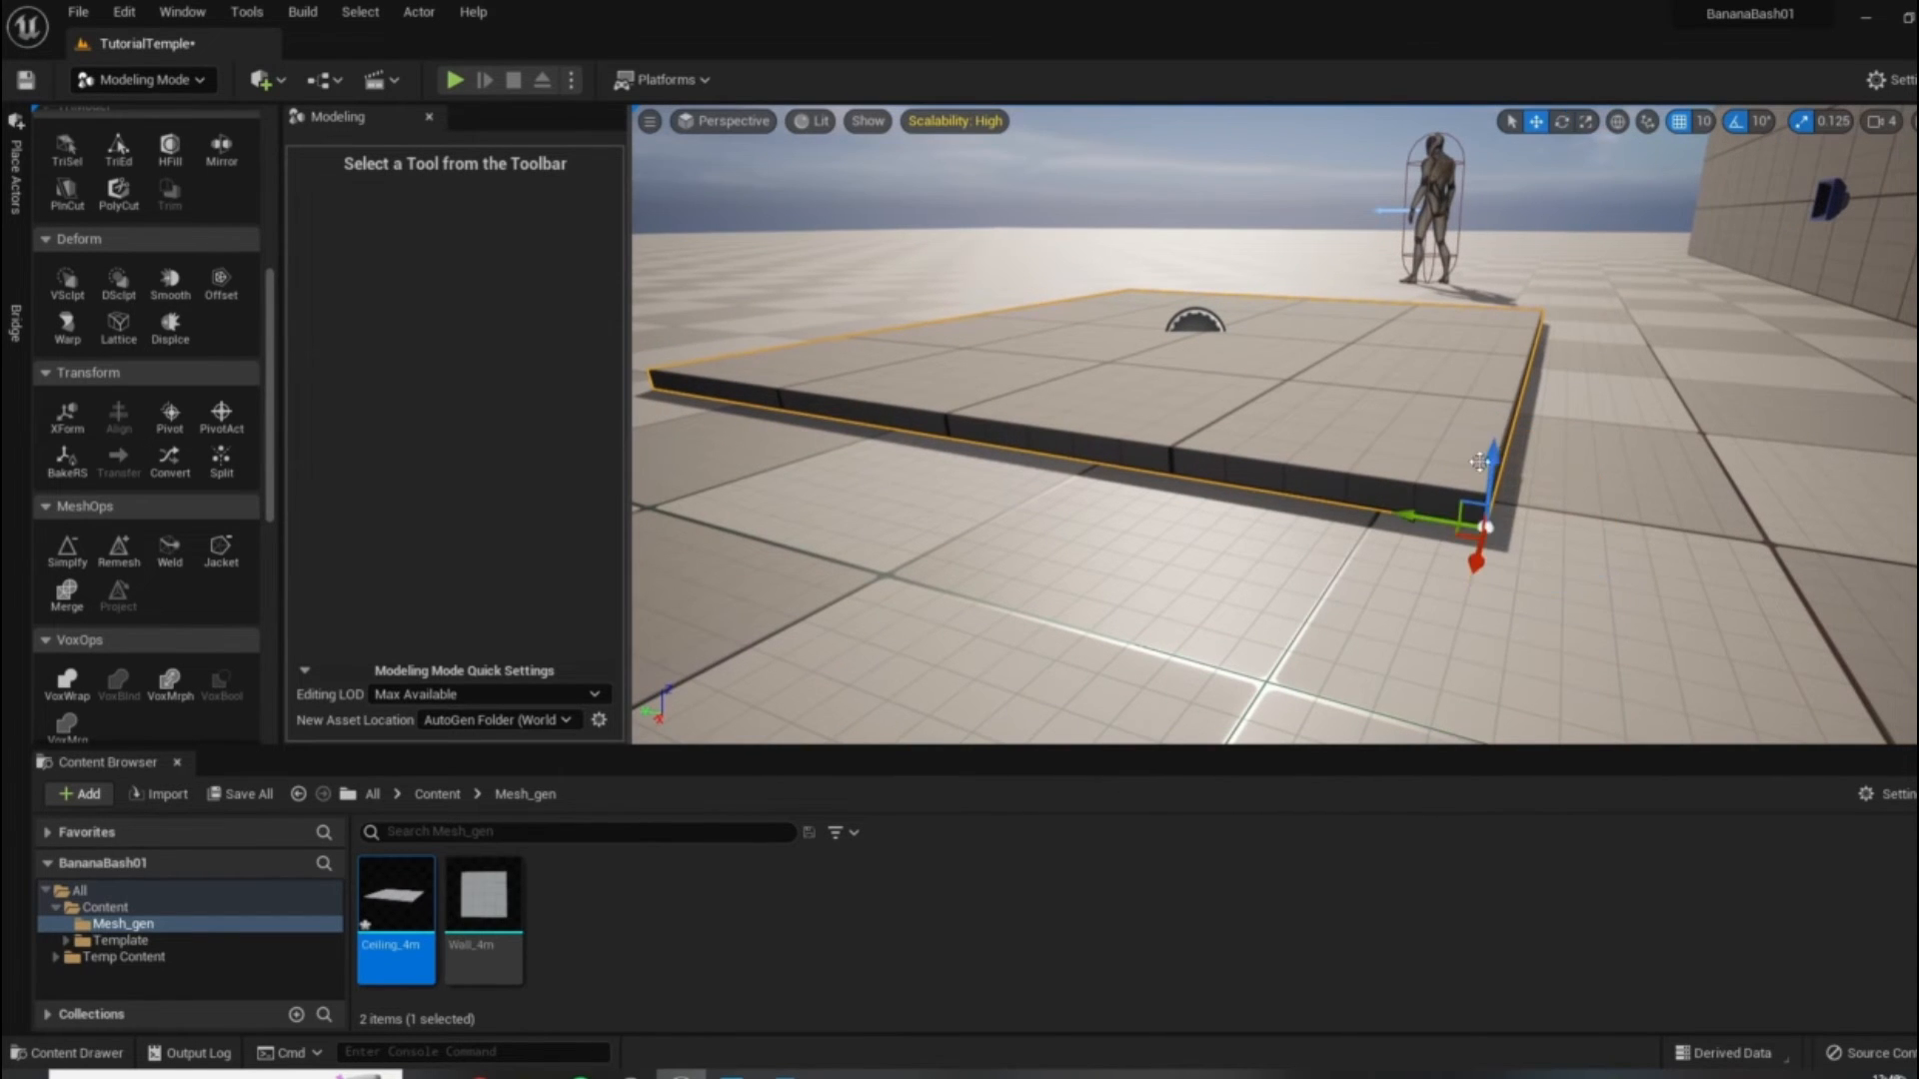
pyautogui.moveTo(1479, 461); pyautogui.dragTo(1468, 345)
pyautogui.moveTo(1305, 490); pyautogui.dragTo(1385, 525, button='right')
pyautogui.moveTo(1410, 541); pyautogui.dragTo(1636, 459)
pyautogui.moveTo(1485, 510); pyautogui.dragTo(1582, 542, button='right')
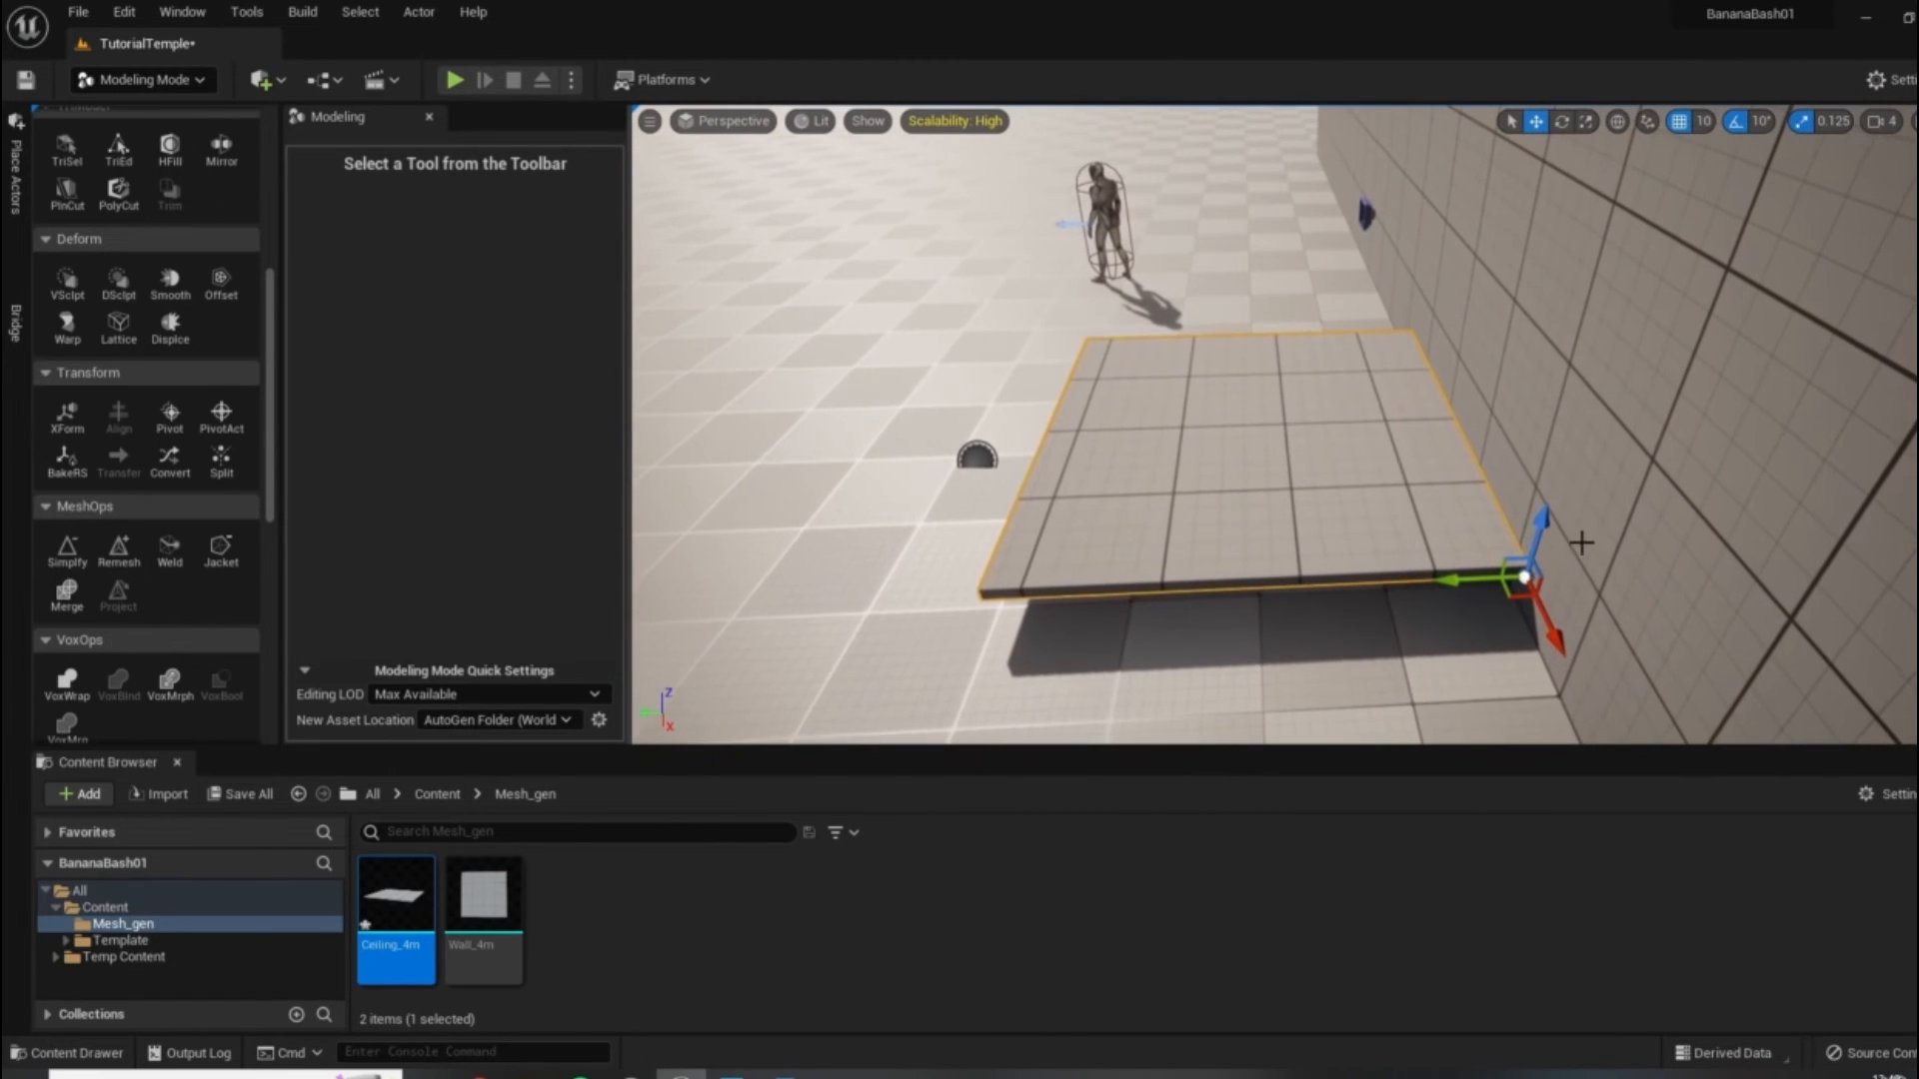
# Raise the ceiling piece to the top of the wall, height 390, and slide it along to the wall's end.
pyautogui.moveTo(1541, 524); pyautogui.dragTo(1541, 190)
pyautogui.moveTo(1541, 190); pyautogui.dragTo(1544, 532, button='right')
pyautogui.moveTo(1545, 532); pyautogui.dragTo(1544, 321)
pyautogui.moveTo(1341, 446)
pyautogui.mouseDown(button='right')
pyautogui.moveTo(1279, 439)
pyautogui.moveTo(1261, 520)
pyautogui.moveTo(1189, 540)
pyautogui.moveTo(1269, 330)
pyautogui.moveTo(1237, 312)
pyautogui.moveTo(1329, 433)
pyautogui.mouseUp(button='right')
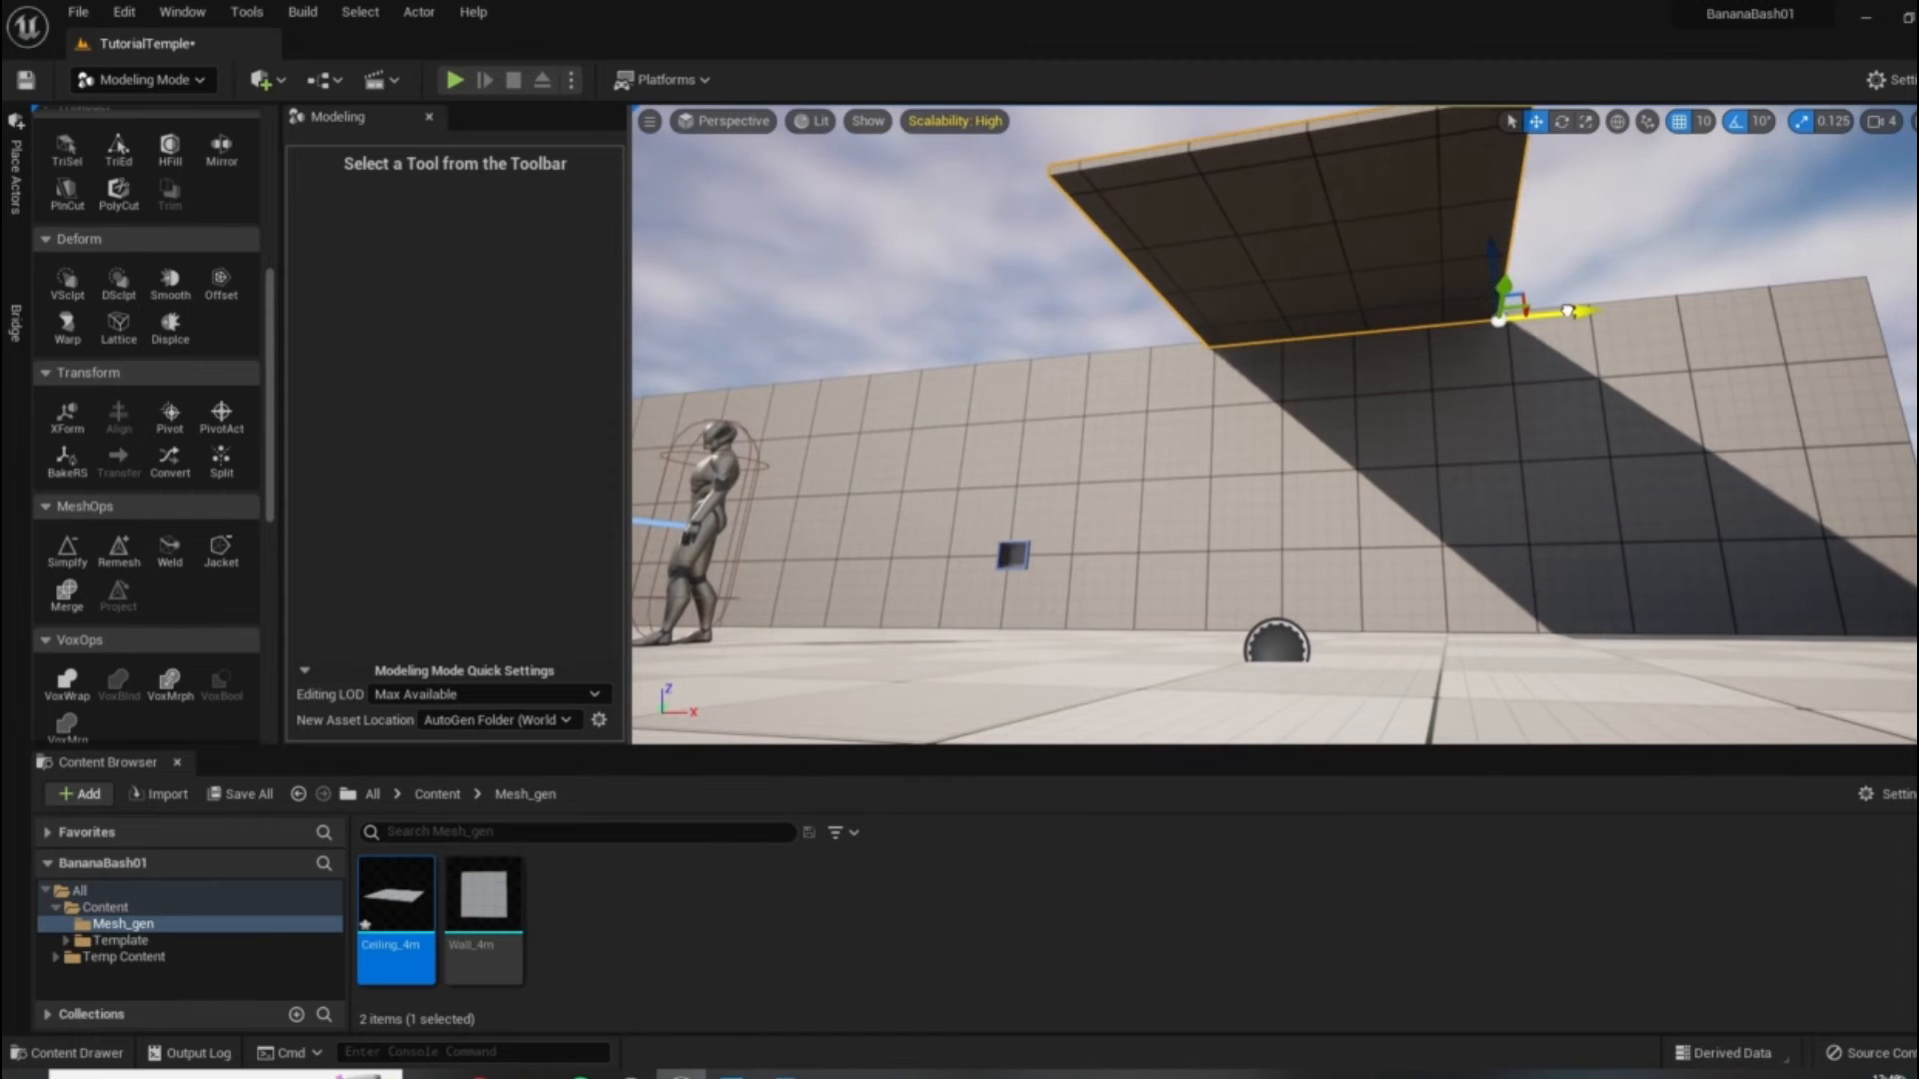
pyautogui.moveTo(1599, 308); pyautogui.dragTo(1907, 322)
pyautogui.moveTo(1625, 391); pyautogui.dragTo(889, 545, button='right')
pyautogui.moveTo(1008, 568); pyautogui.dragTo(1301, 484, button='right')
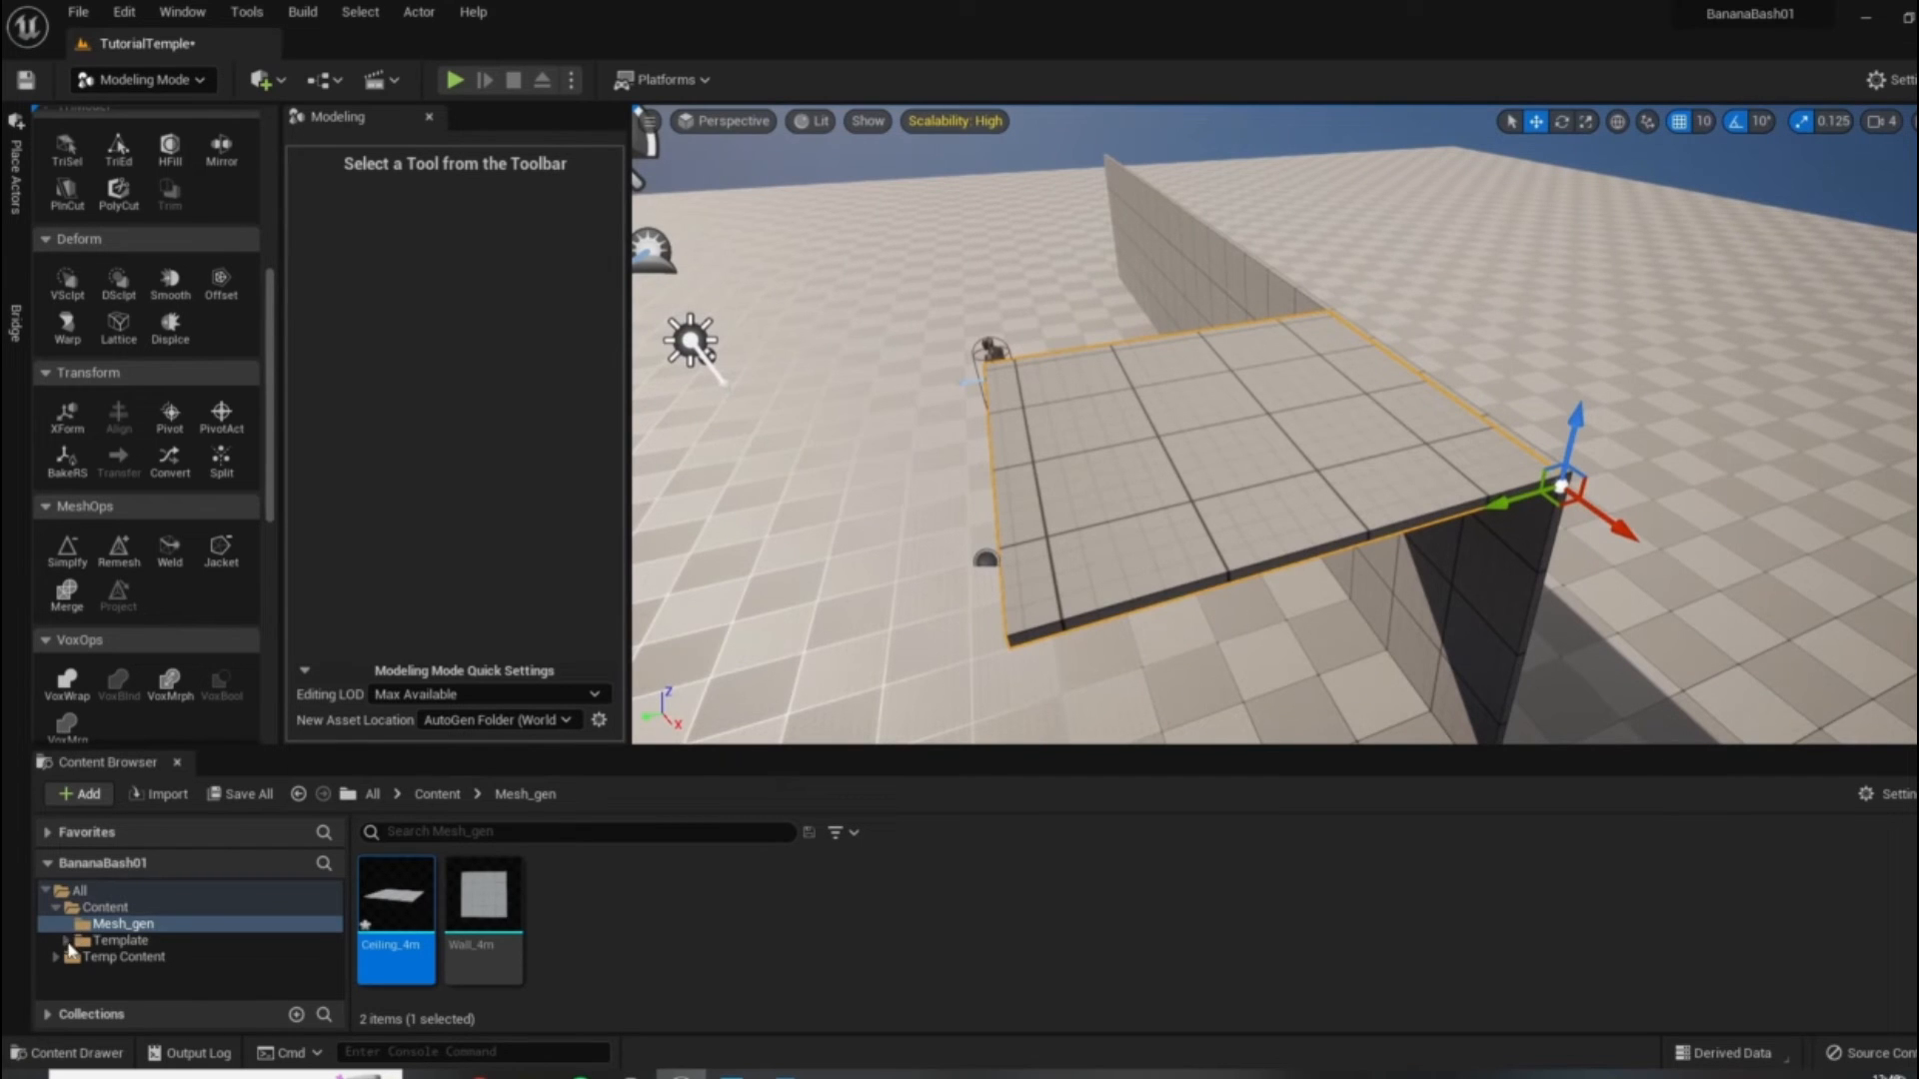
# Narrow the Modeling tool settings to widen the viewport, and make the Content Browser taller.
pyautogui.moveTo(1419, 527); pyautogui.dragTo(1609, 296, button='right')
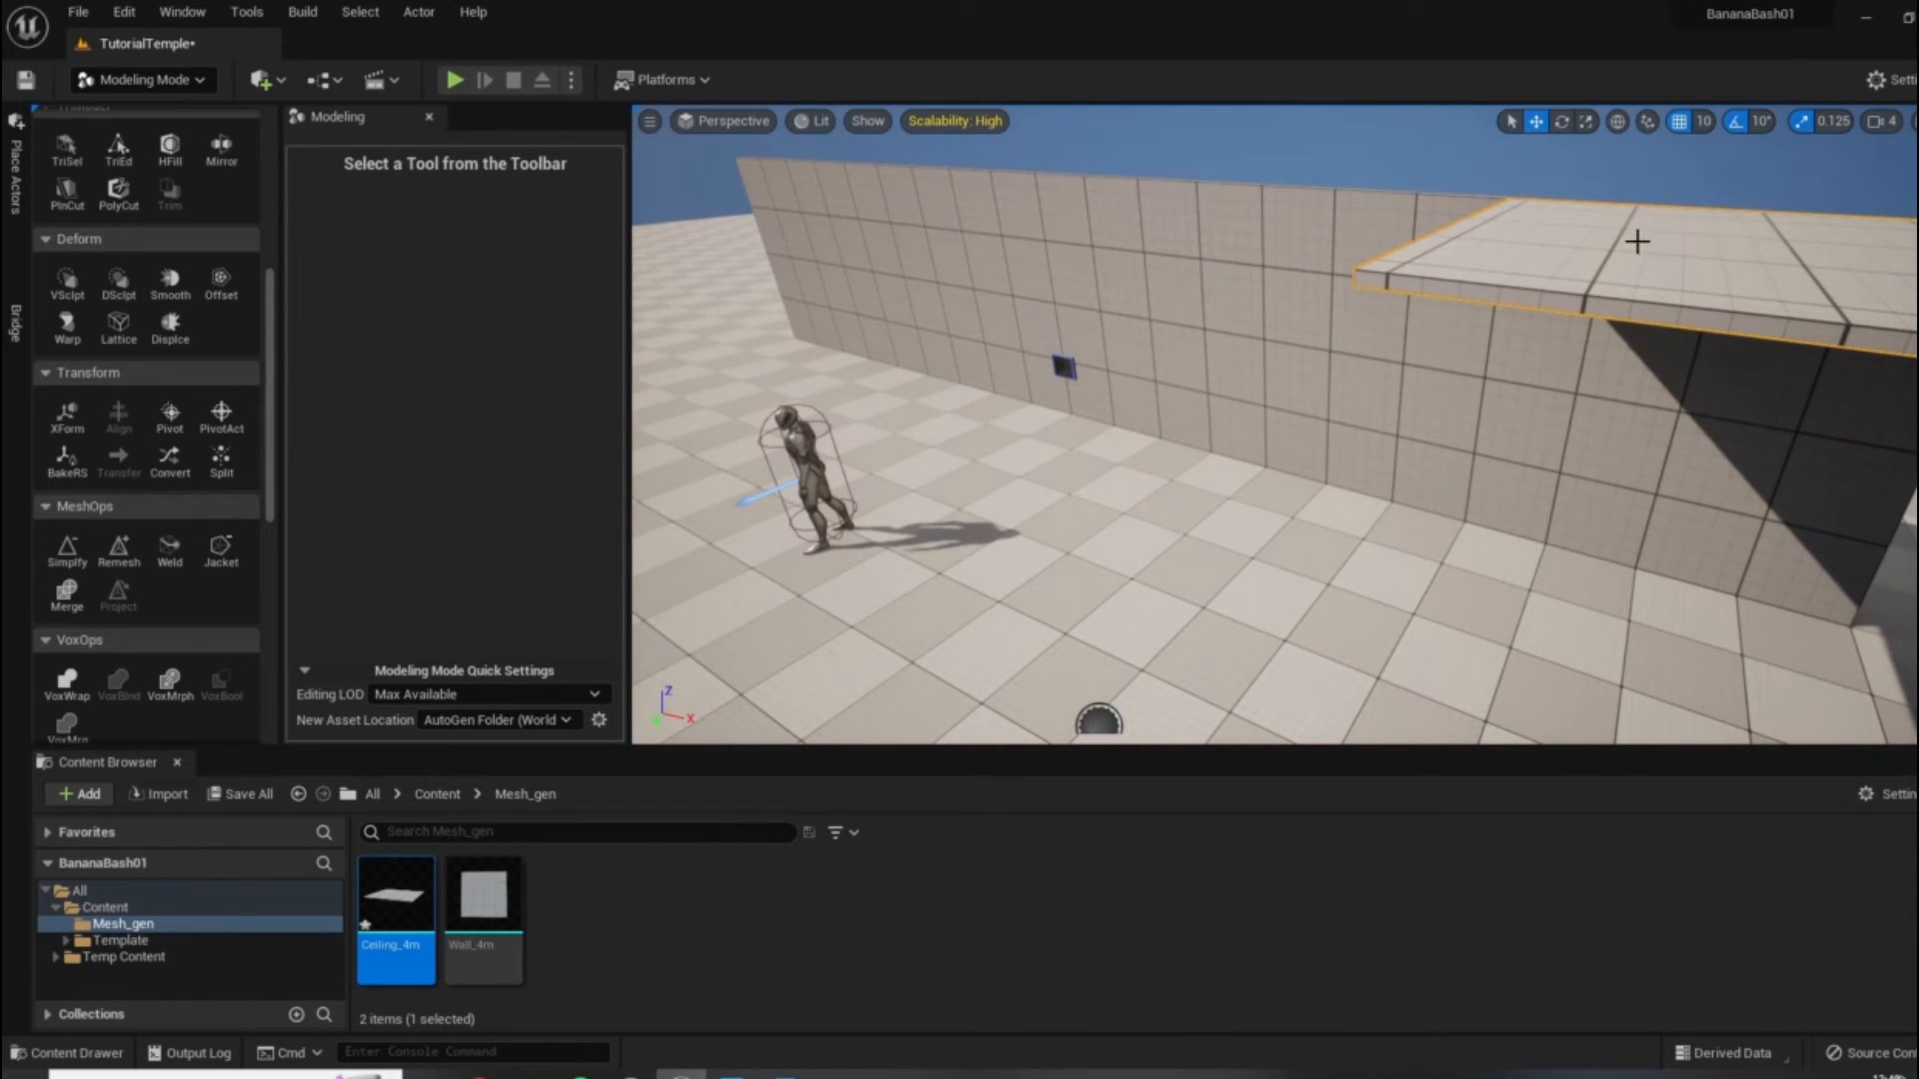
pyautogui.moveTo(1298, 557); pyautogui.dragTo(1100, 559, button='right')
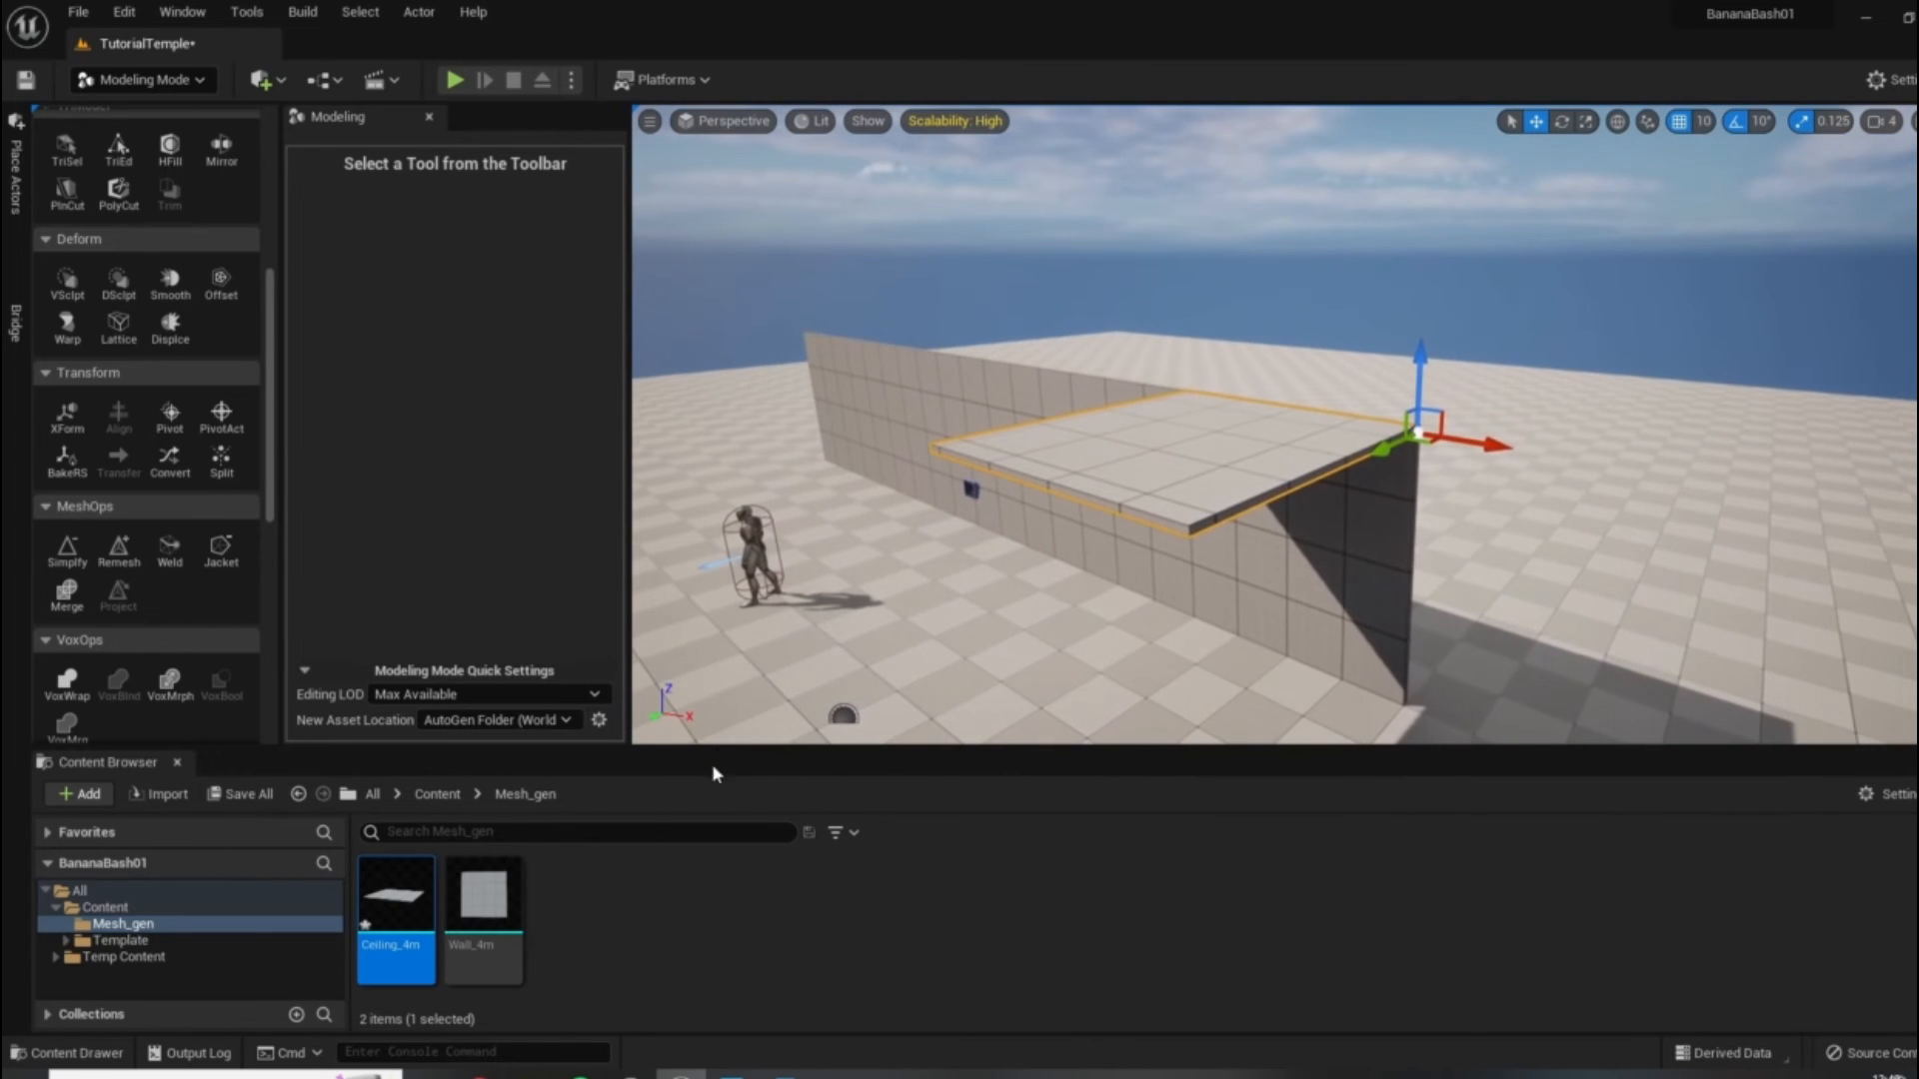
pyautogui.moveTo(627, 357); pyautogui.dragTo(381, 357)
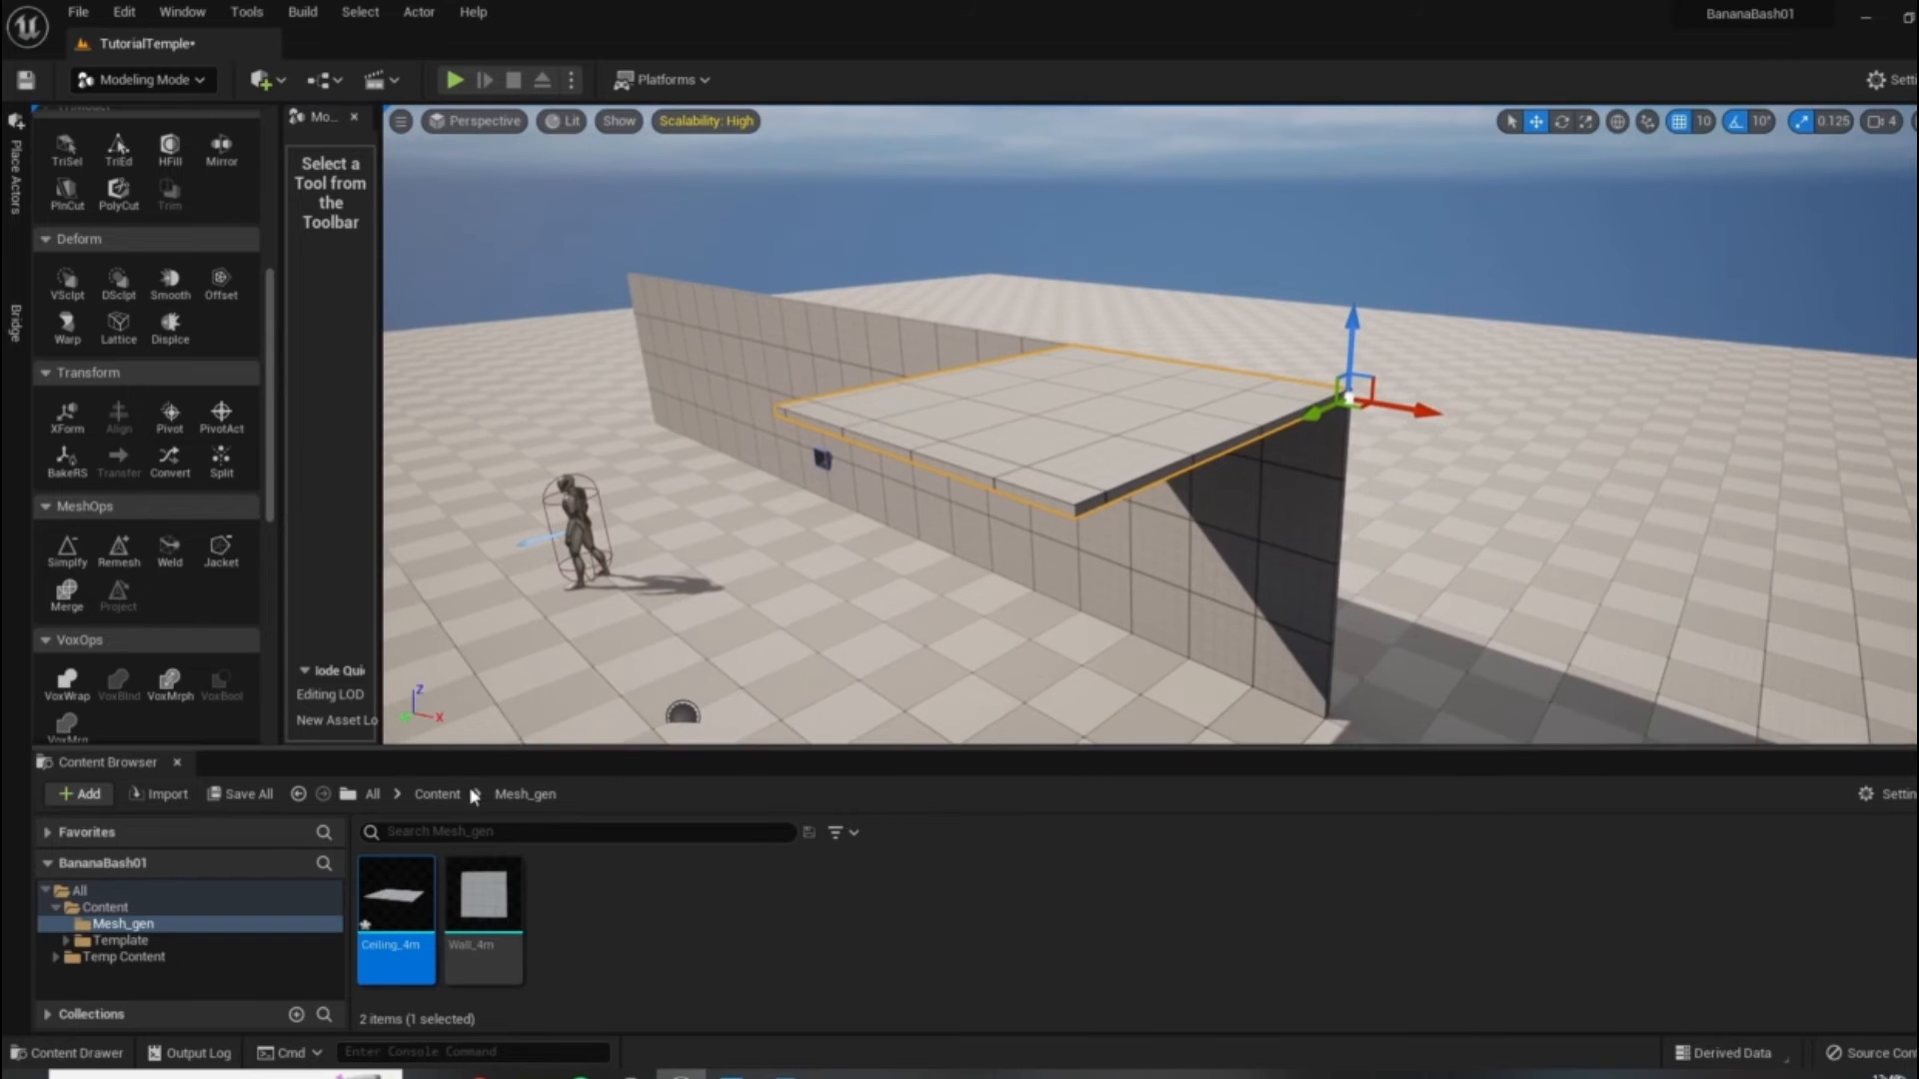
pyautogui.click(723, 739)
pyautogui.moveTo(722, 774); pyautogui.dragTo(723, 727)
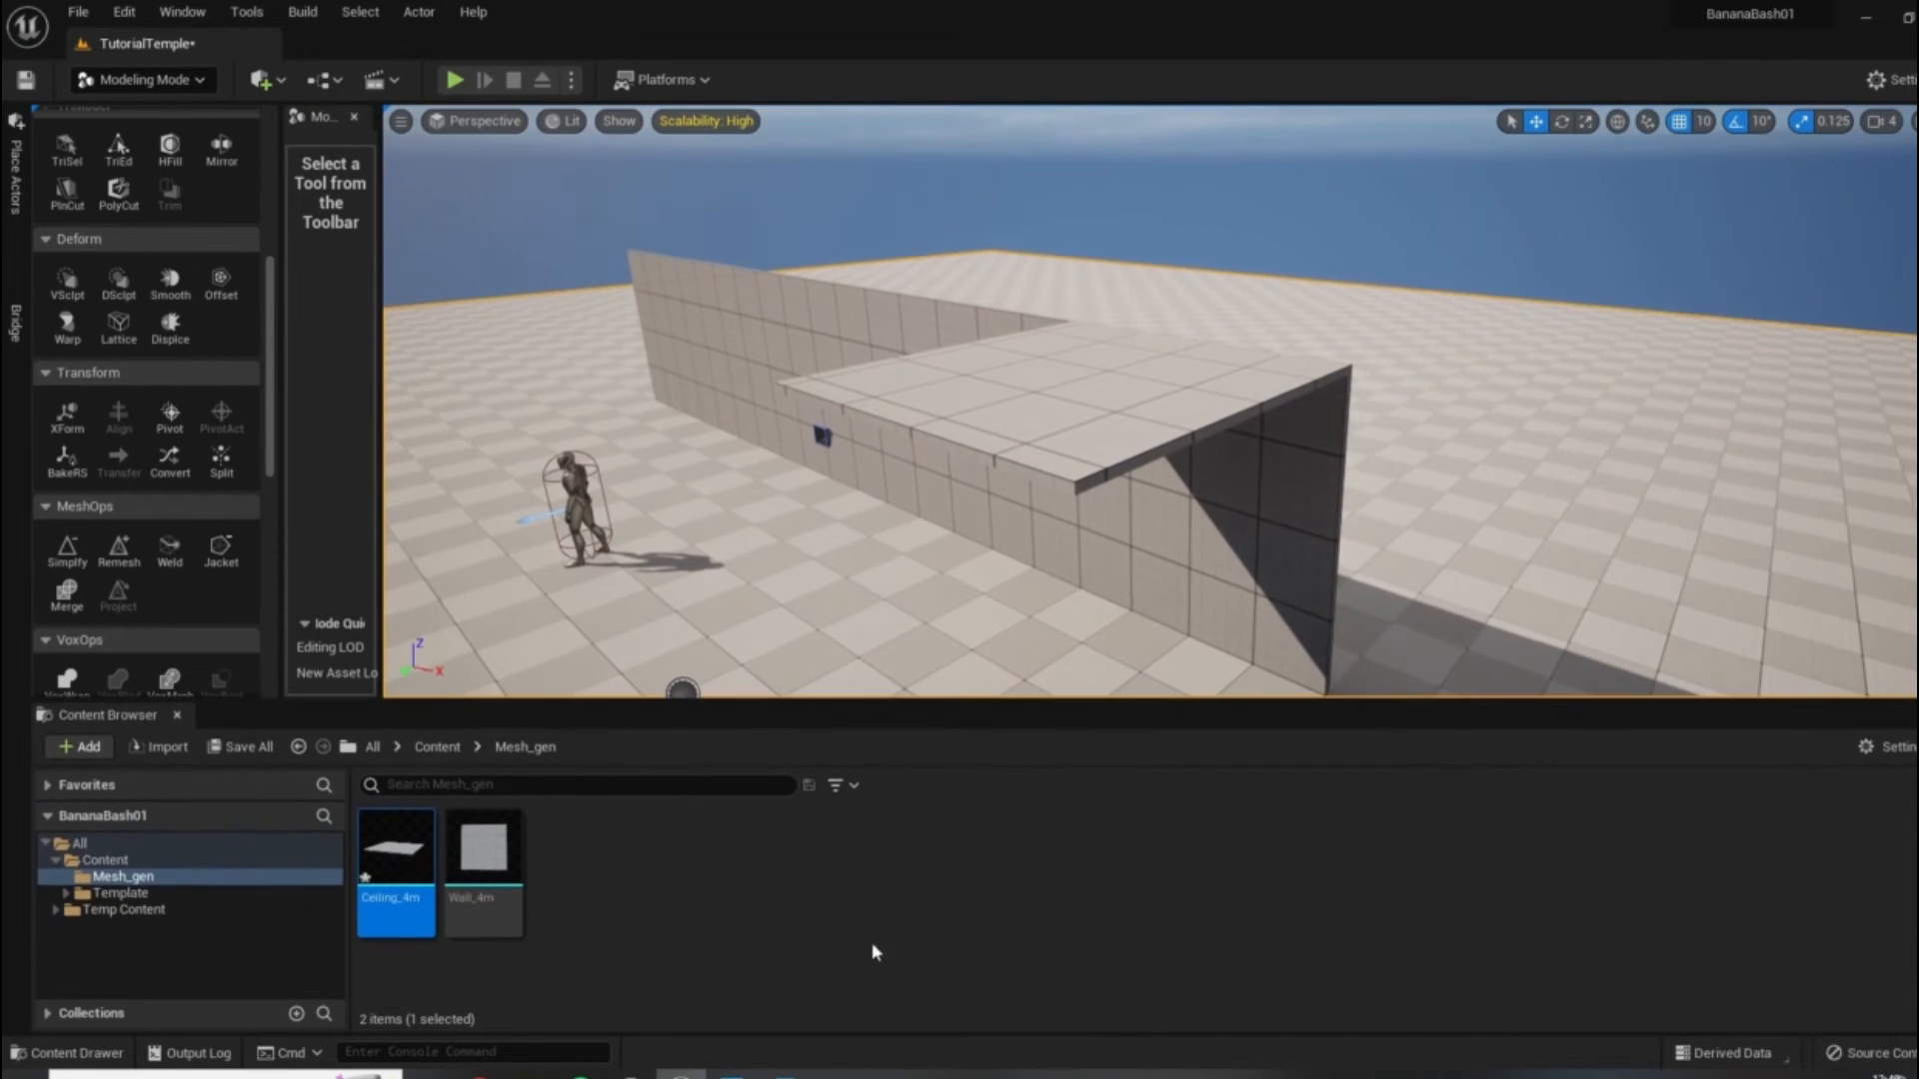
# Select the ceiling piece and locate its assigned material in the Content Browser.
pyautogui.click(1230, 351)
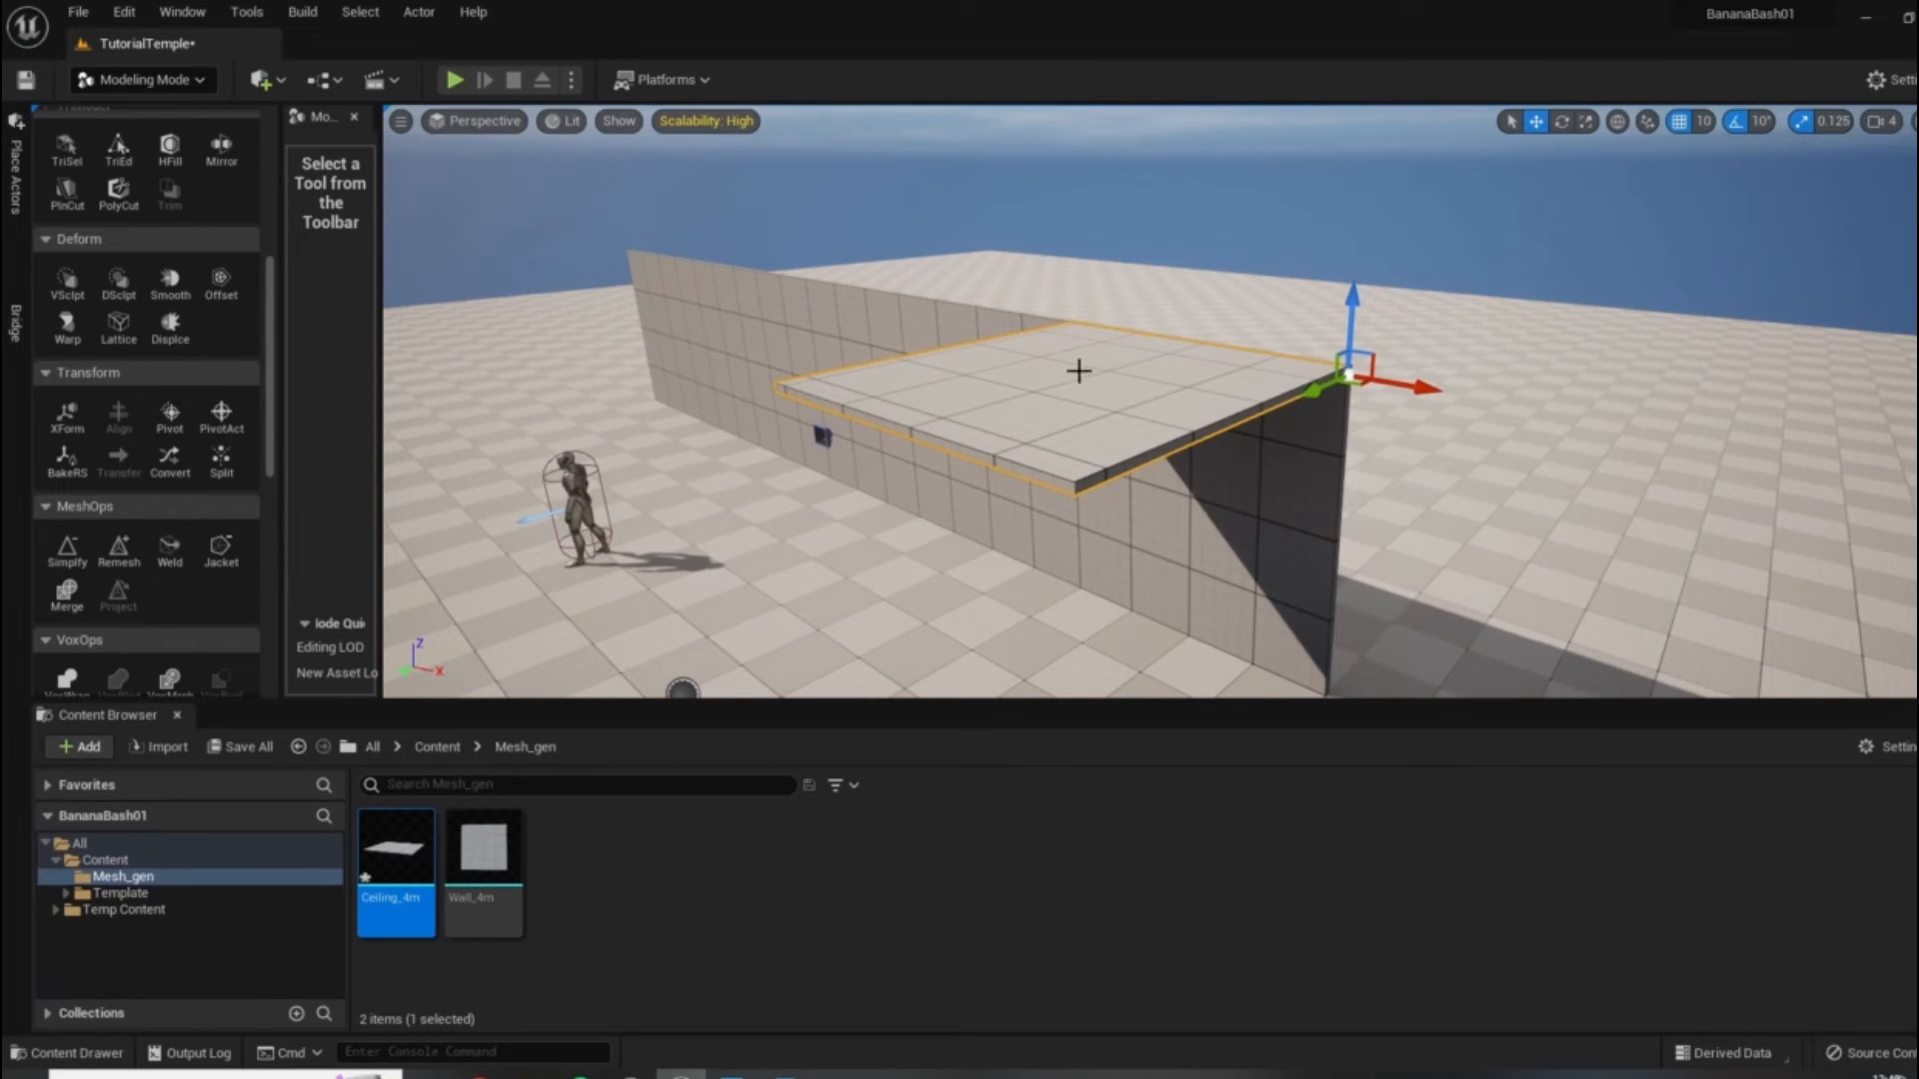
pyautogui.moveTo(994, 514); pyautogui.dragTo(1299, 505, button='right')
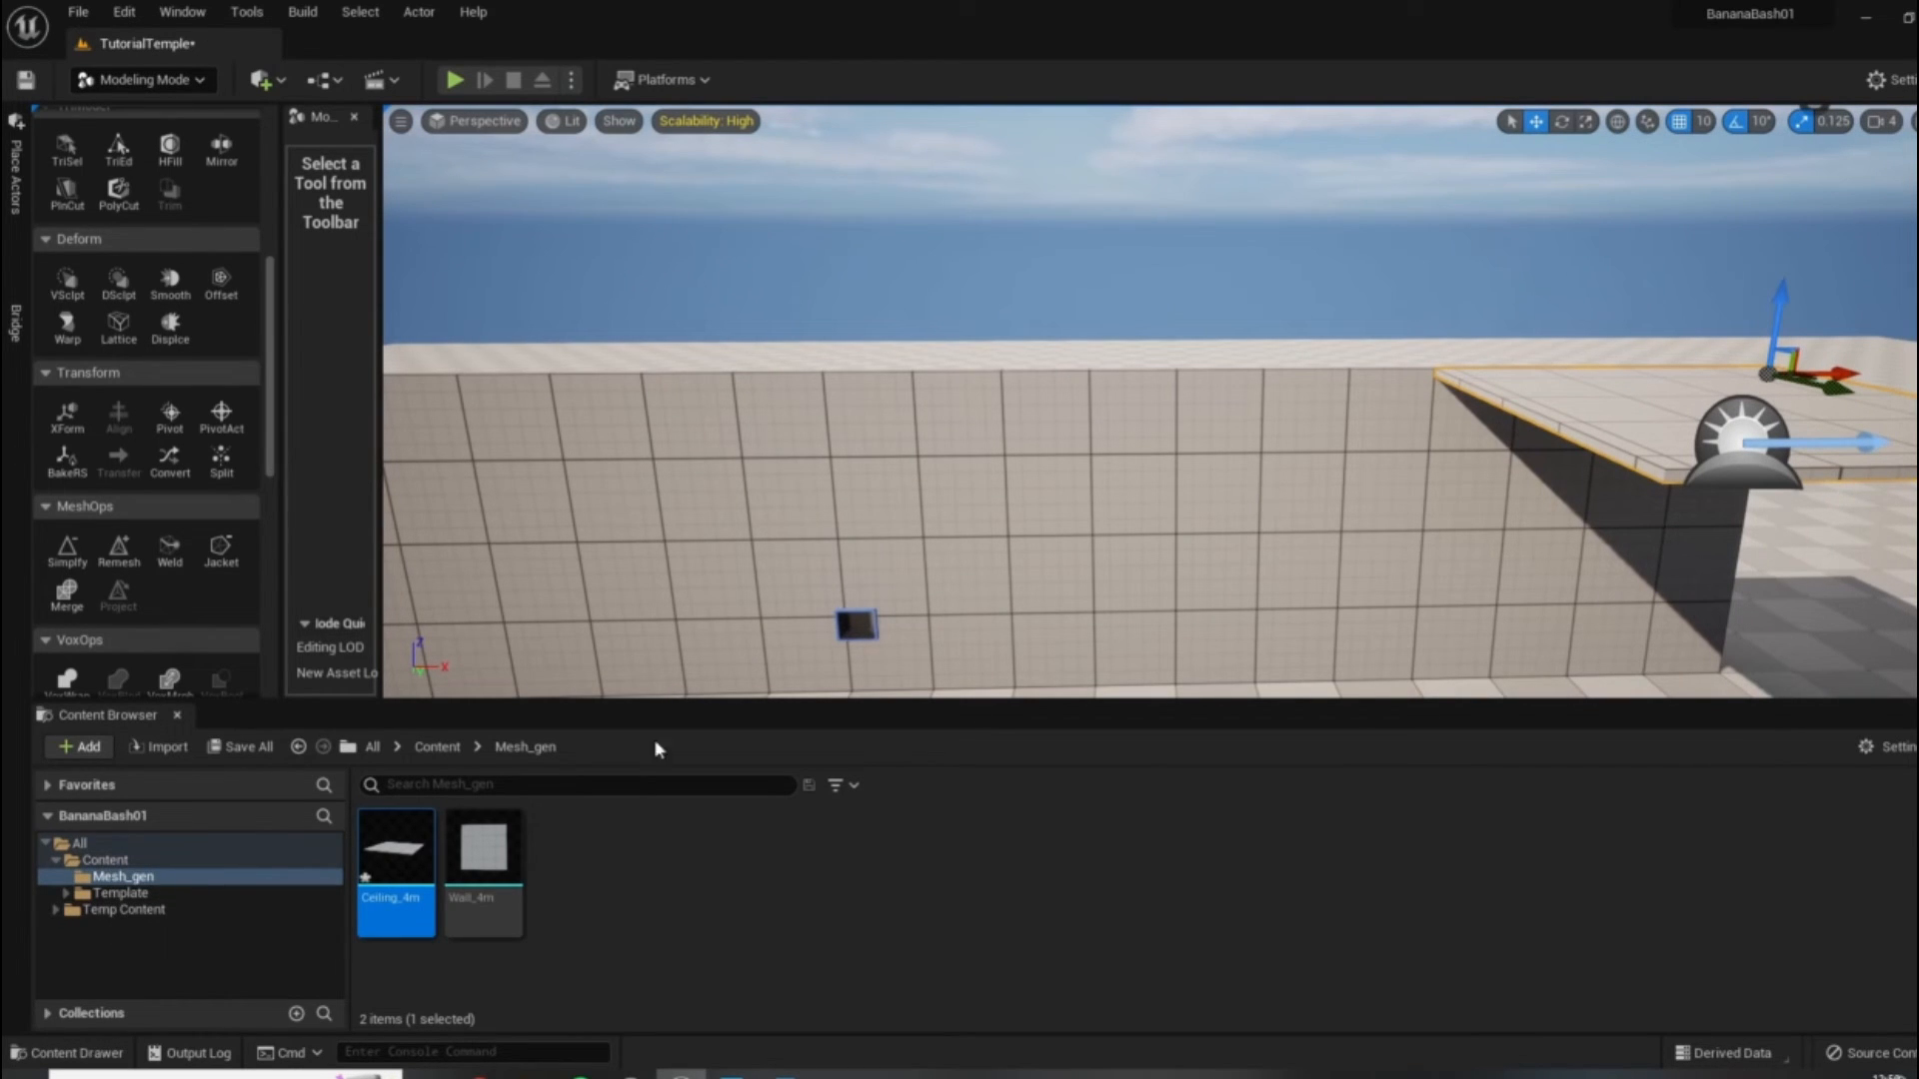
pyautogui.moveTo(1209, 392); pyautogui.dragTo(1211, 440, button='right')
pyautogui.moveTo(1297, 283); pyautogui.dragTo(1299, 420, button='right')
pyautogui.click(1915, 336)
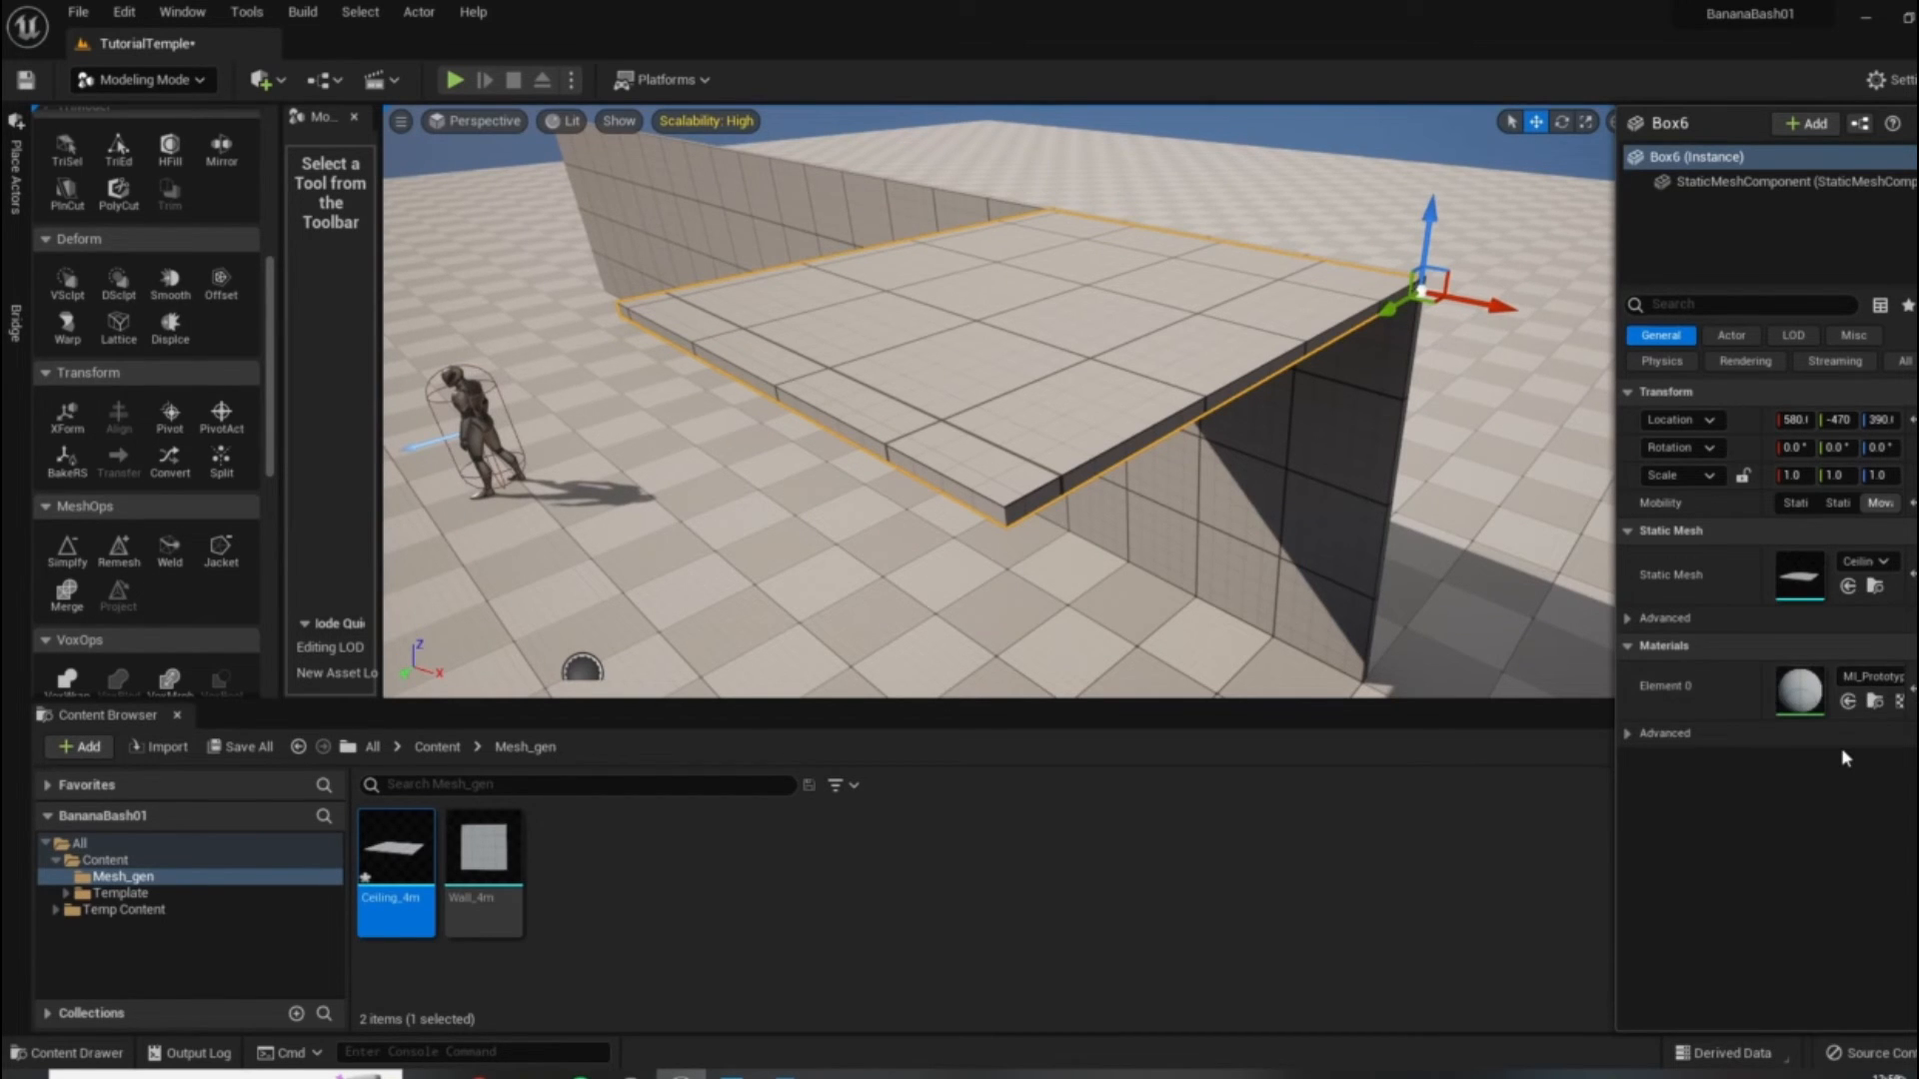
pyautogui.click(1874, 703)
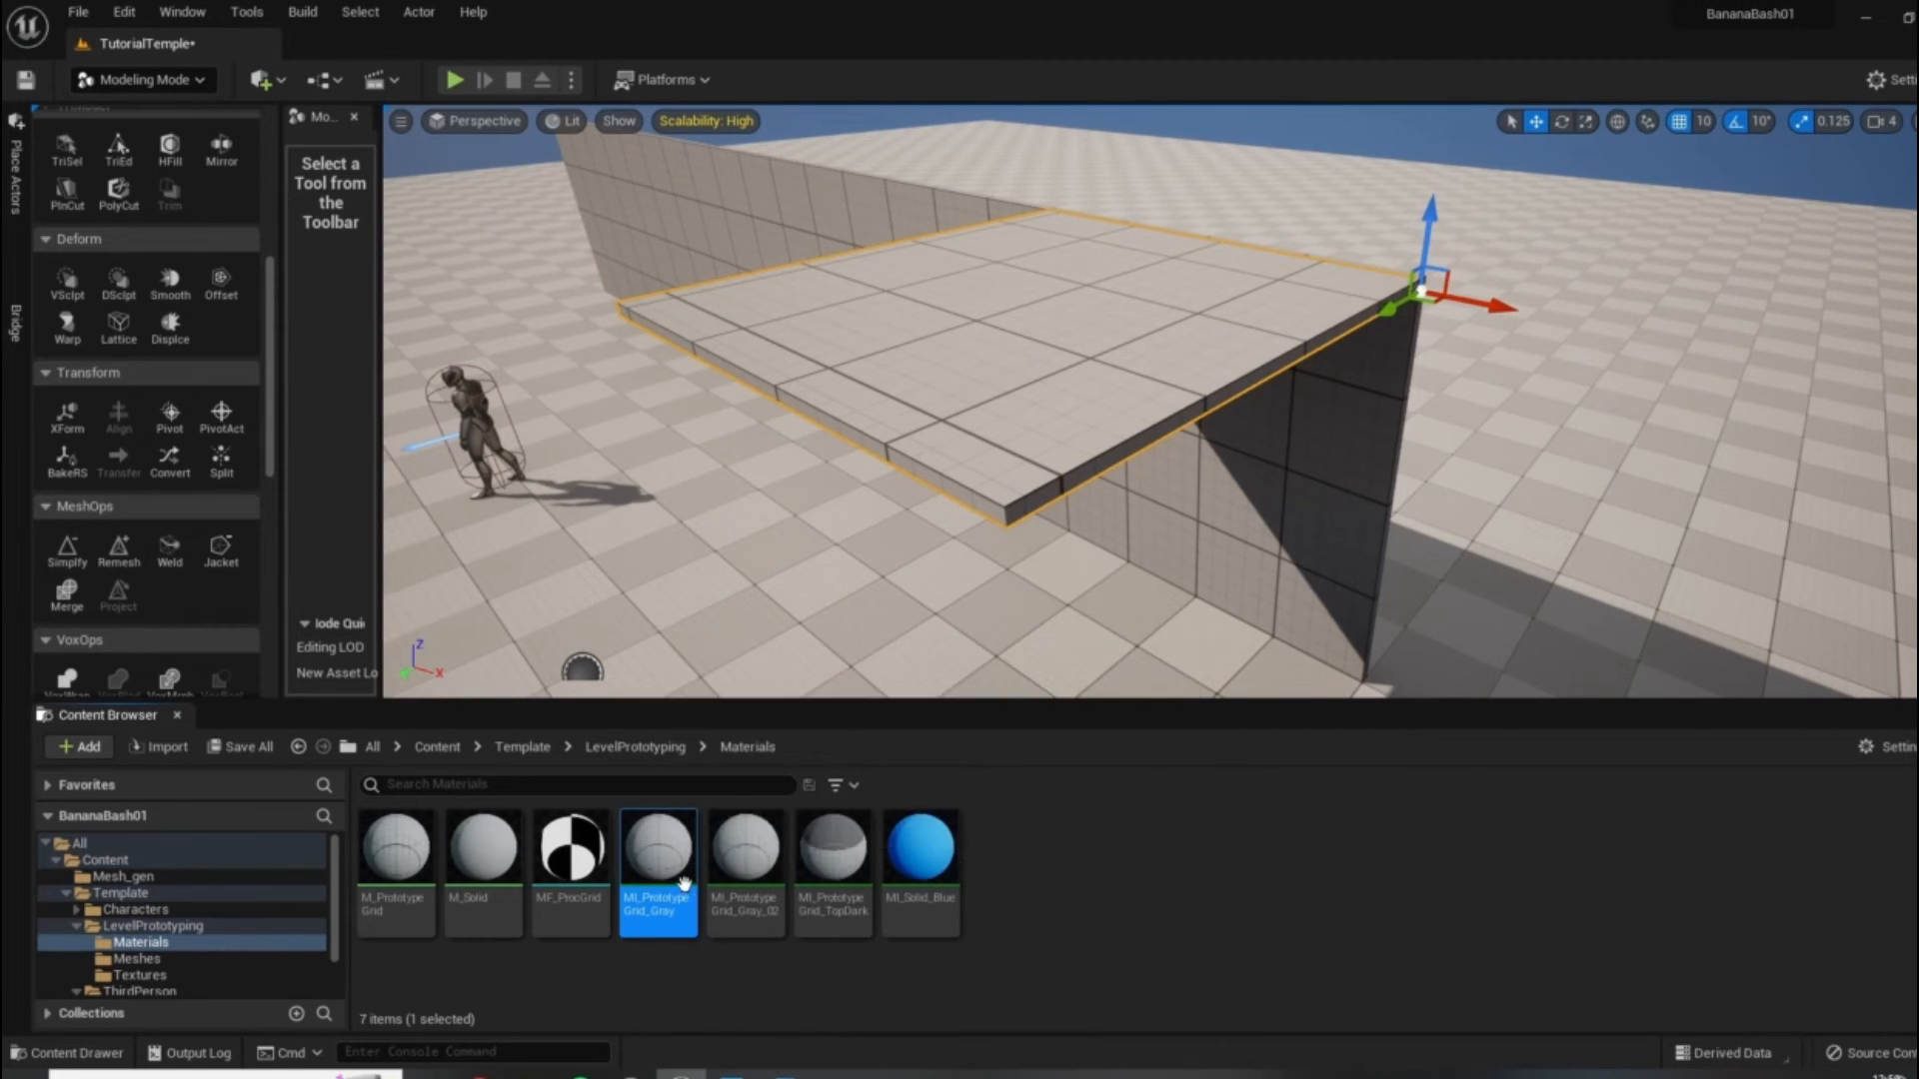
# Duplicate the MI_PrototypeGrid_Gray material instance and name the copy MI_PrototypeGrid_Red.
pyautogui.rightClick(663, 843)
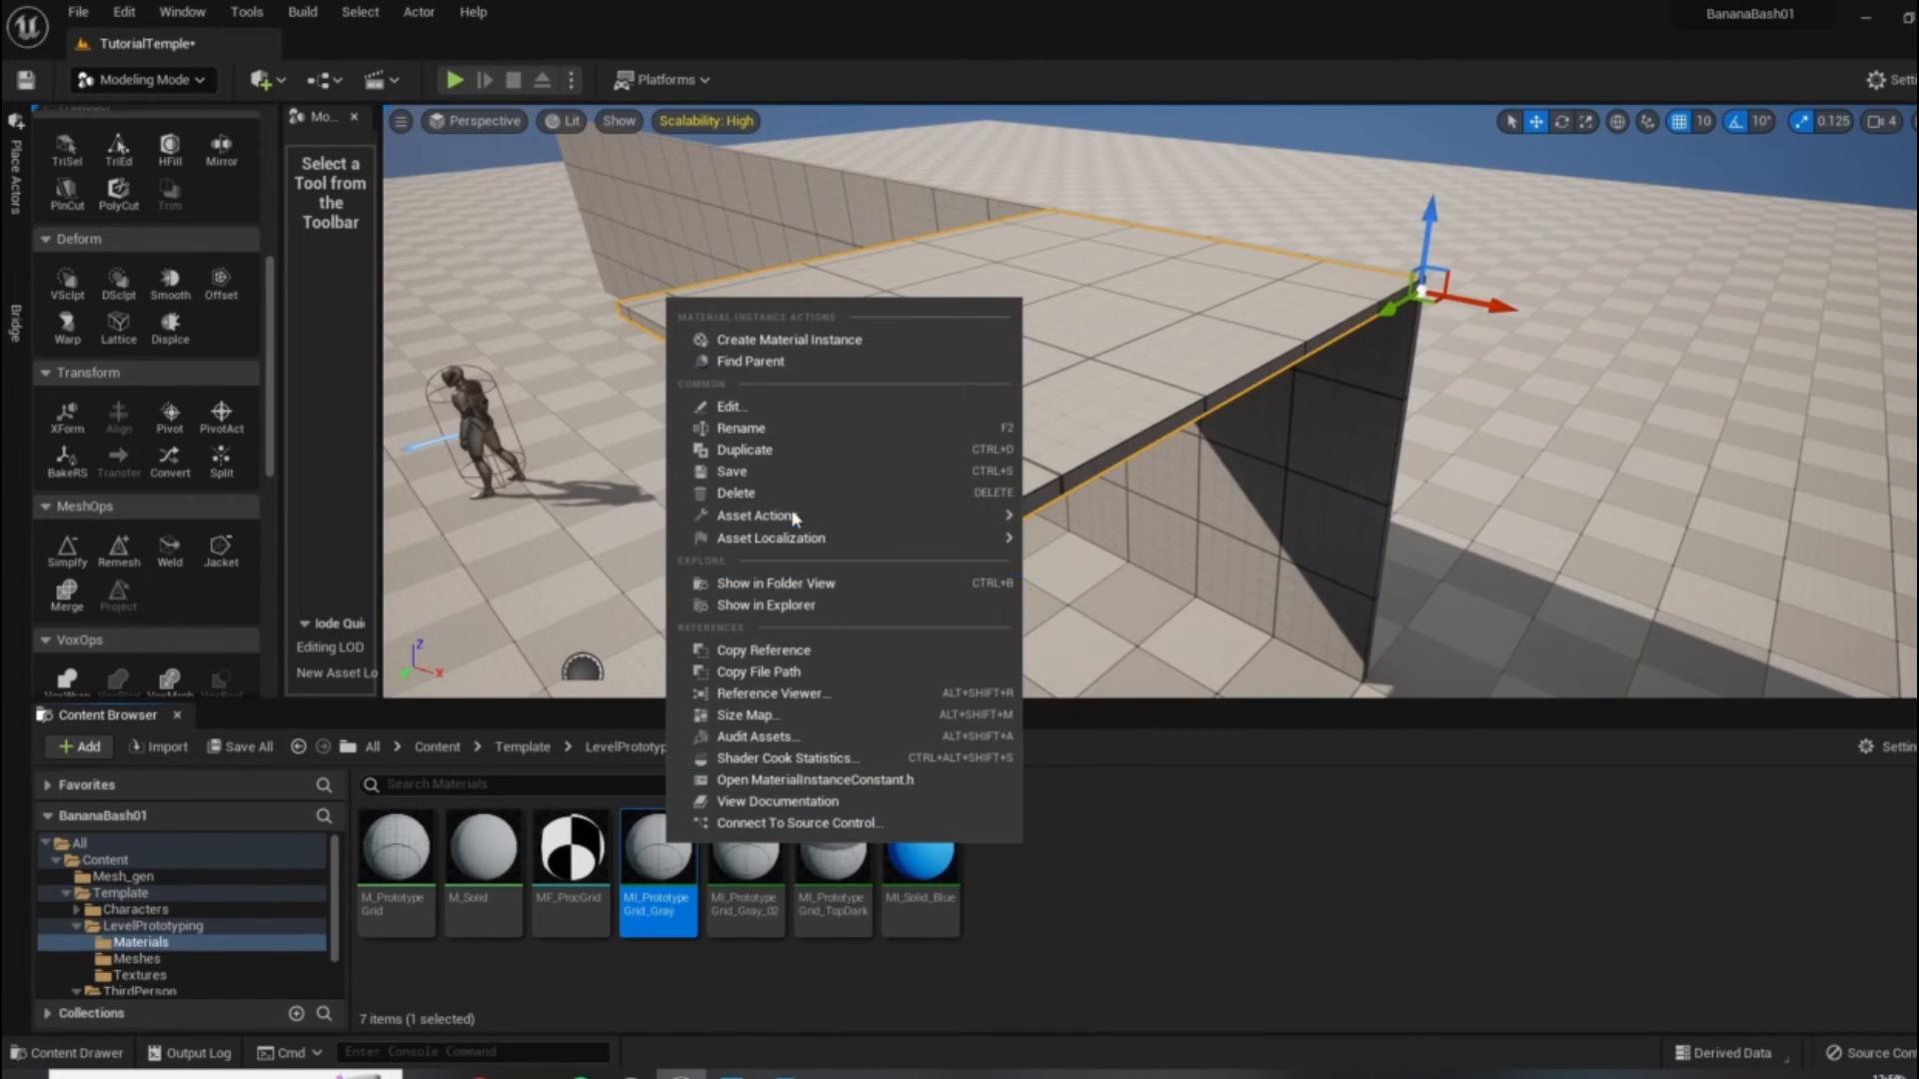
pyautogui.click(776, 450)
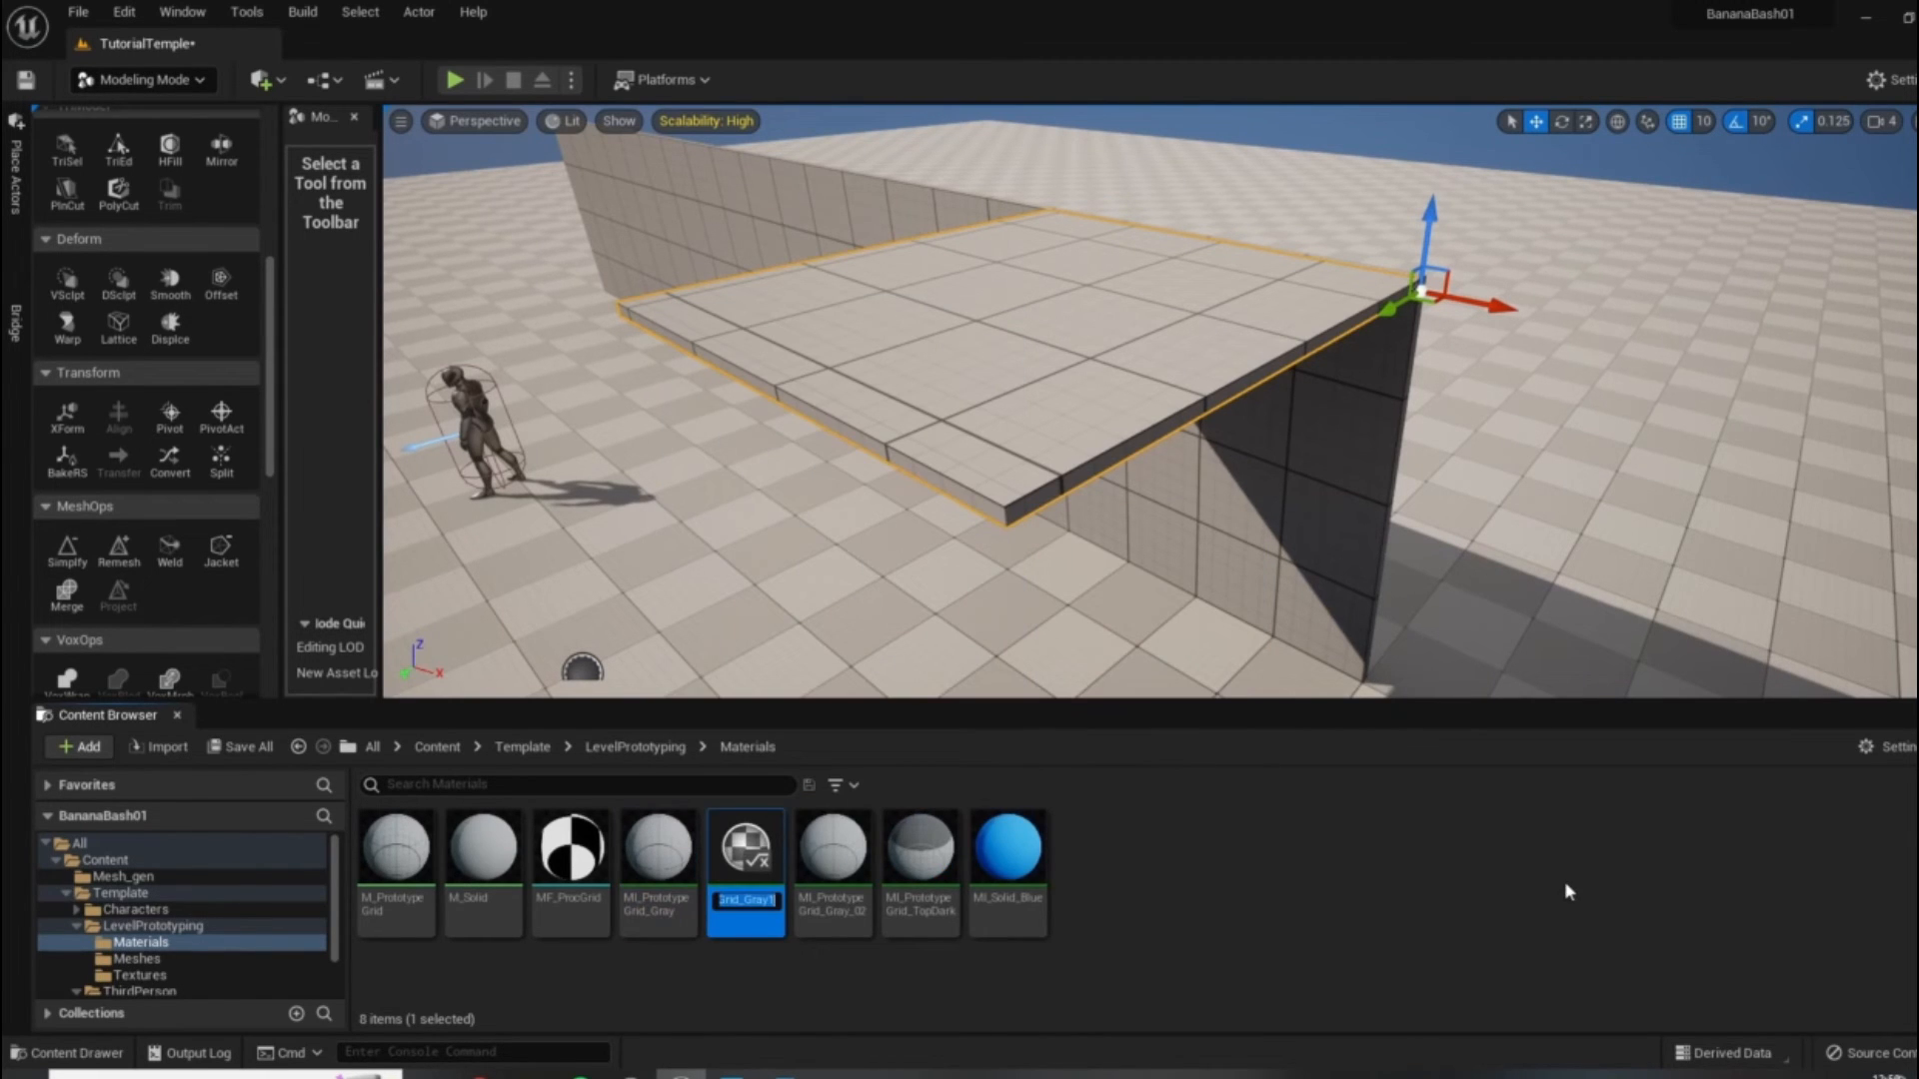
pyautogui.press('BackSpace')
pyautogui.press('BackSpace')
pyautogui.write('Red')
pyautogui.press('Return')
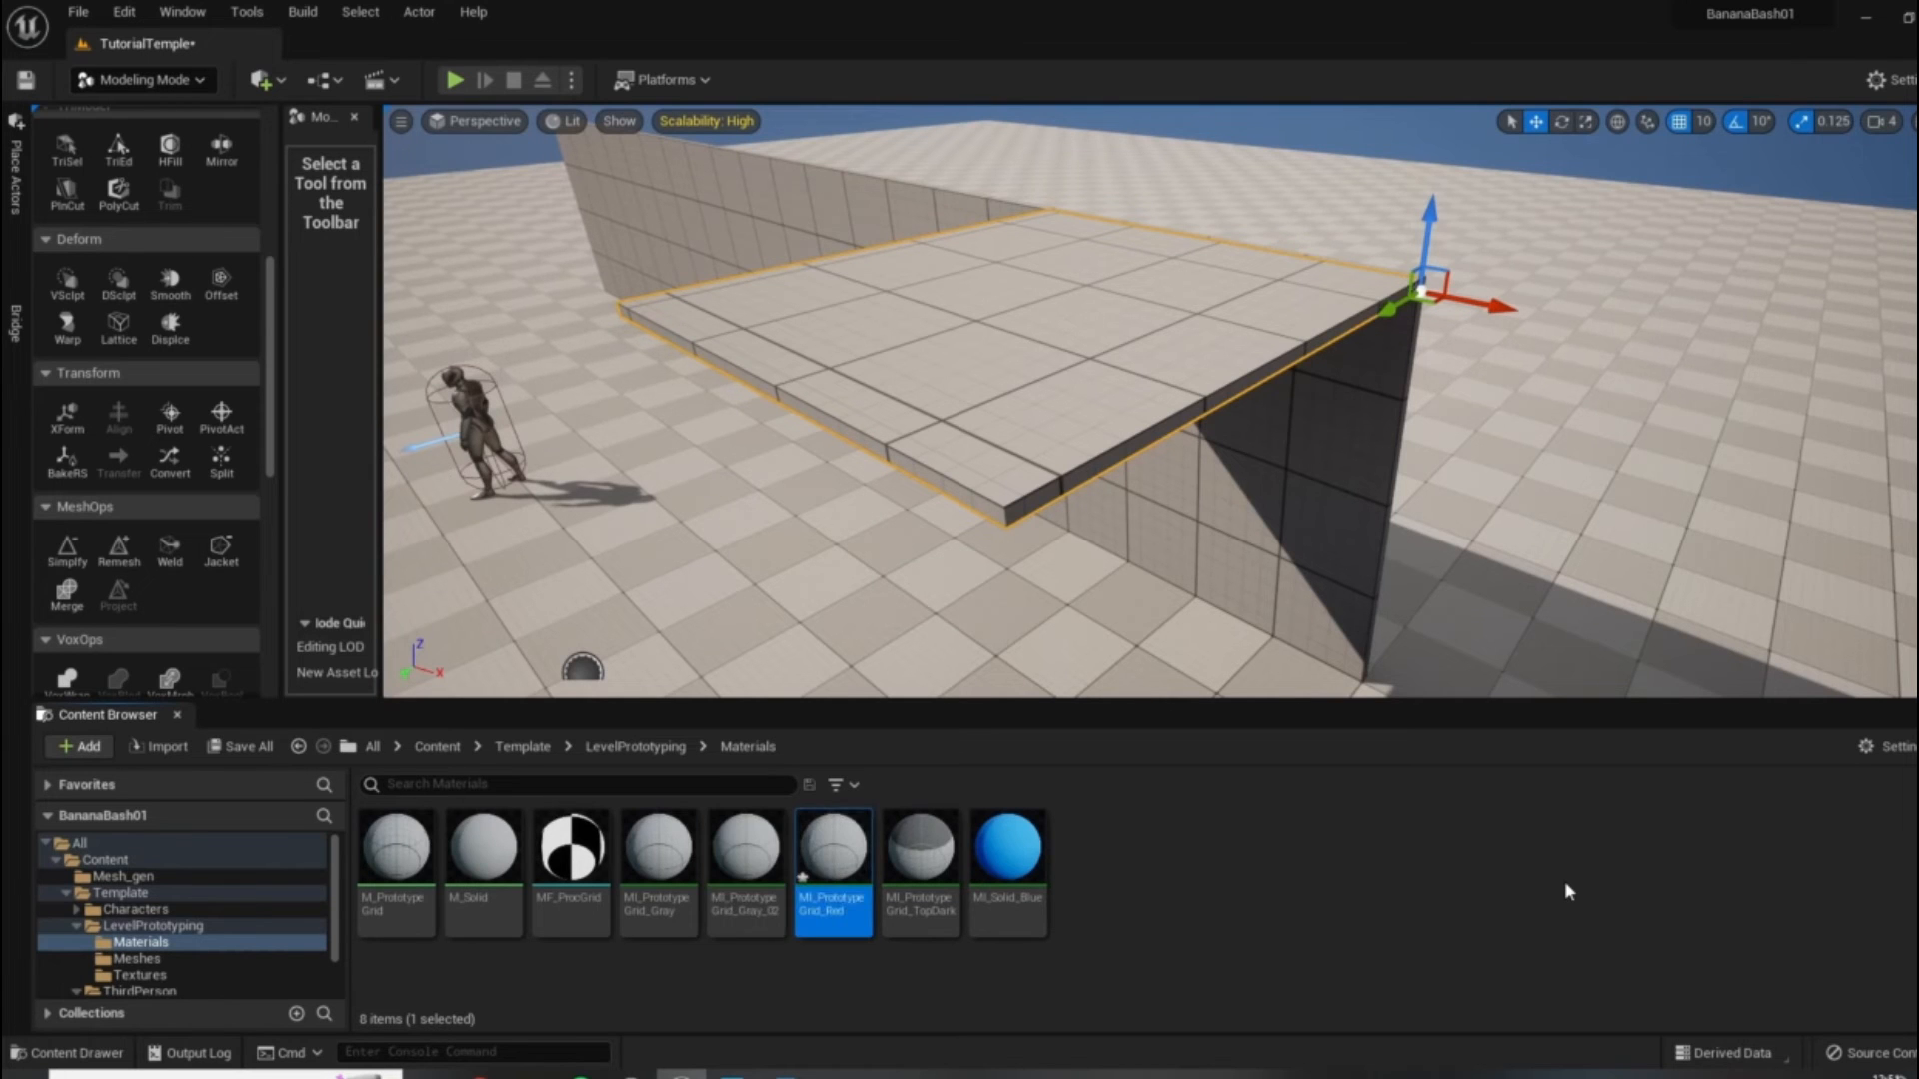
# Open MI_PrototypeGrid_Red for editing and dock its editor beside the TutorialTemple level.
pyautogui.doubleClick(832, 855)
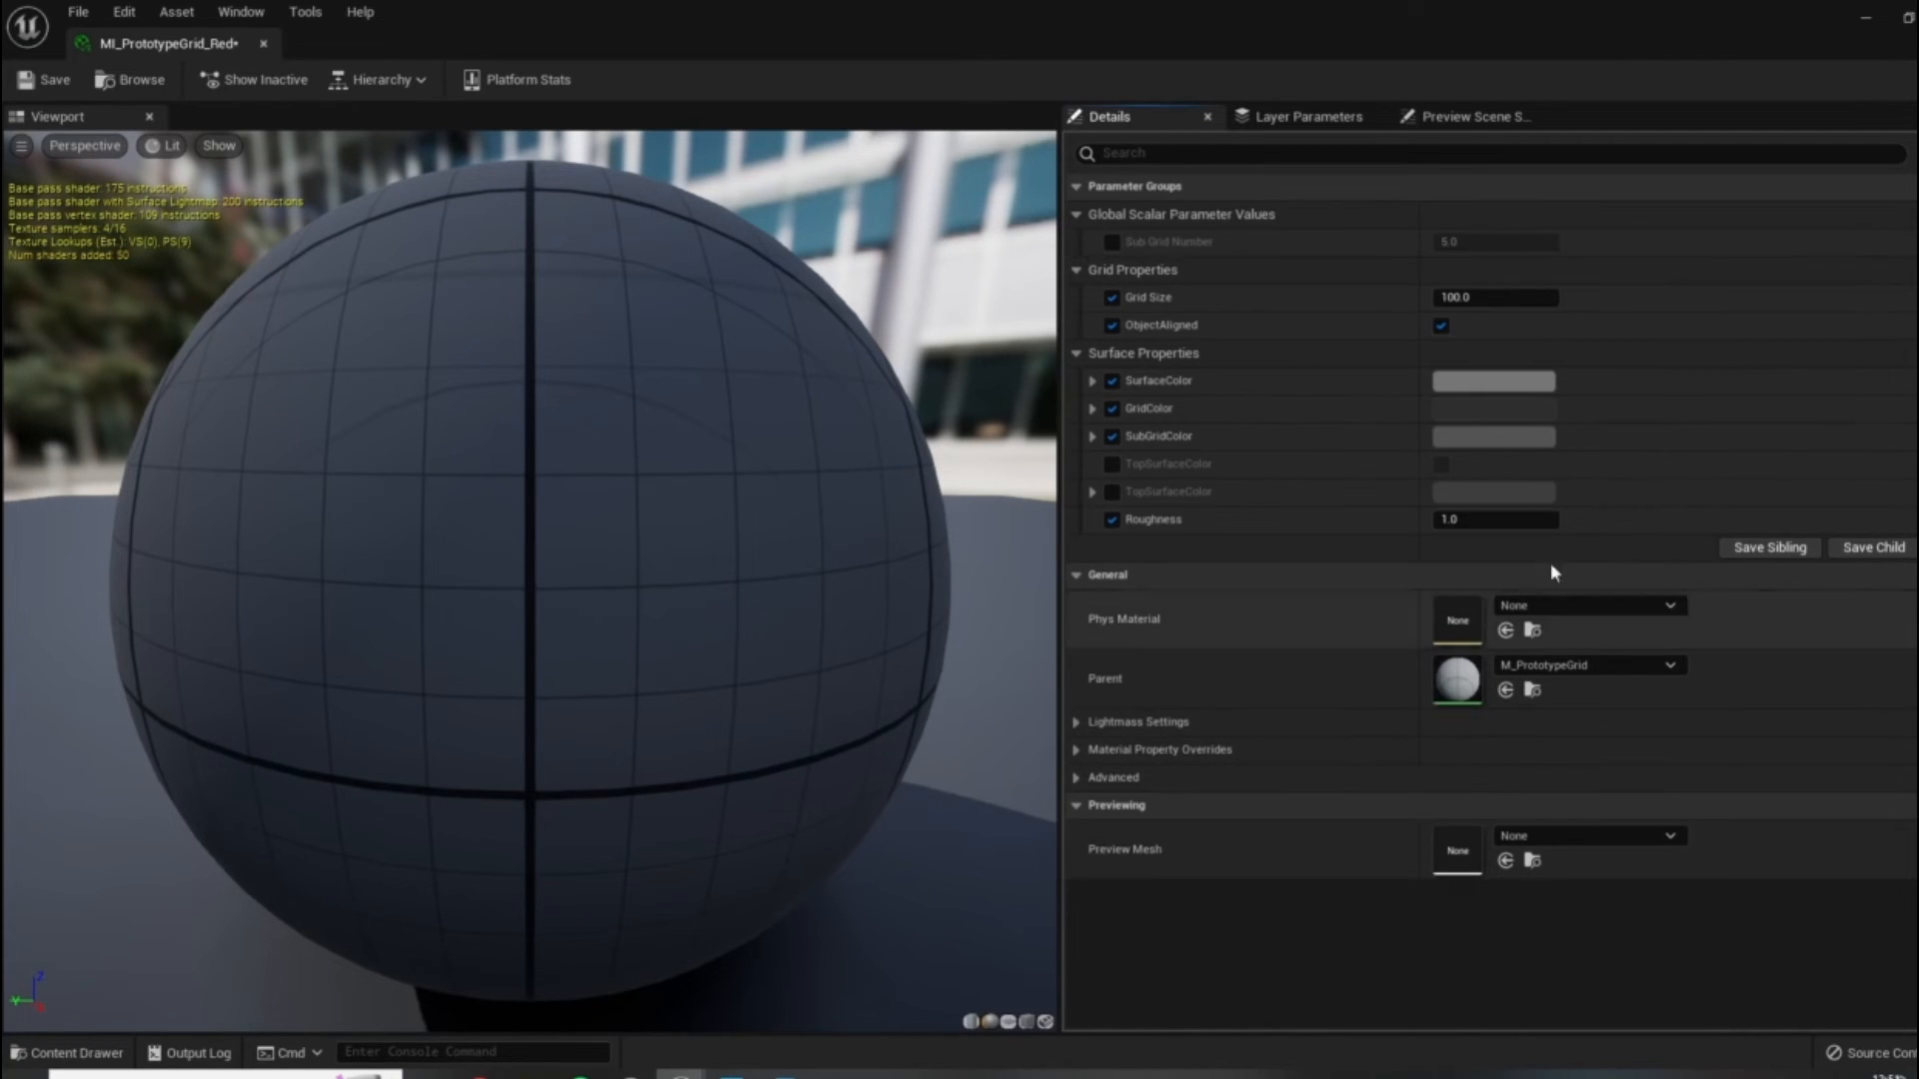
pyautogui.moveTo(136, 51); pyautogui.dragTo(344, 39)
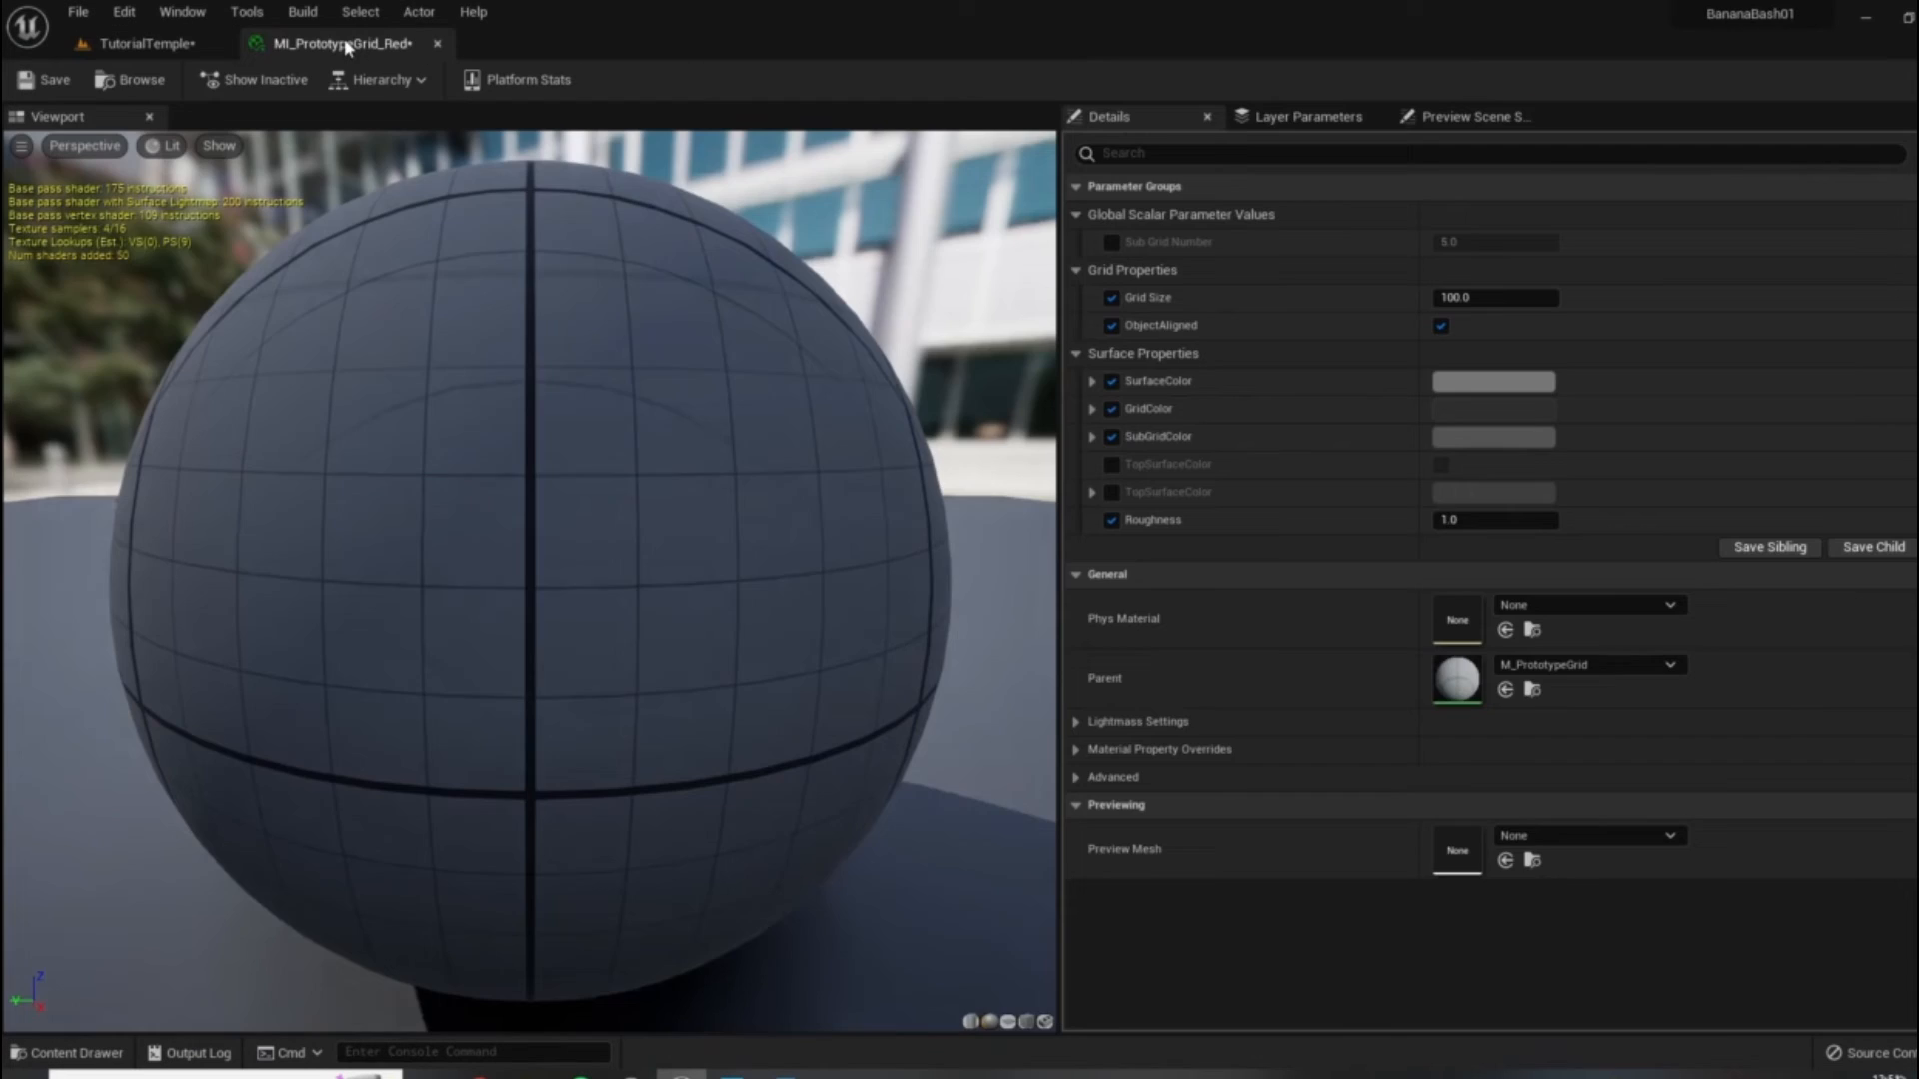
# Open the parent material M_PrototypeGrid, look over its material graph, and close it again.
pyautogui.click(154, 48)
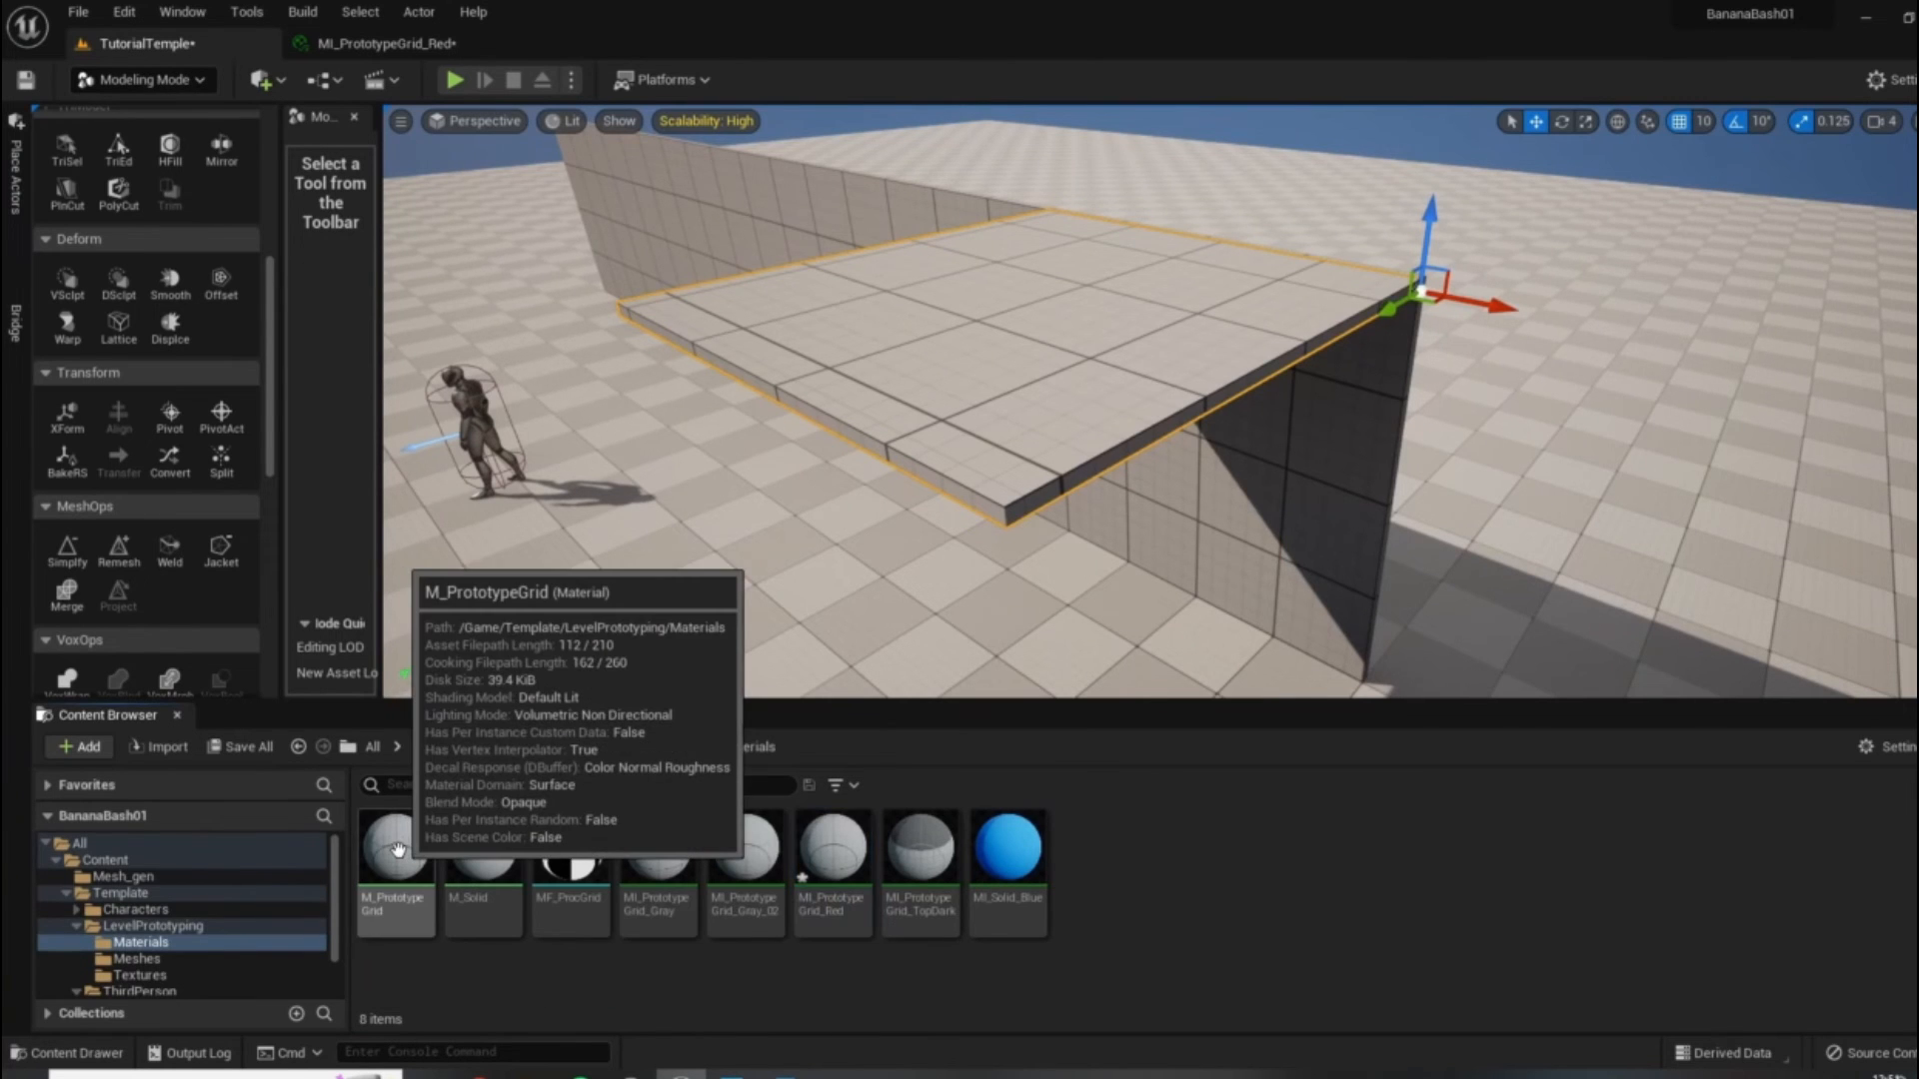
pyautogui.doubleClick(396, 870)
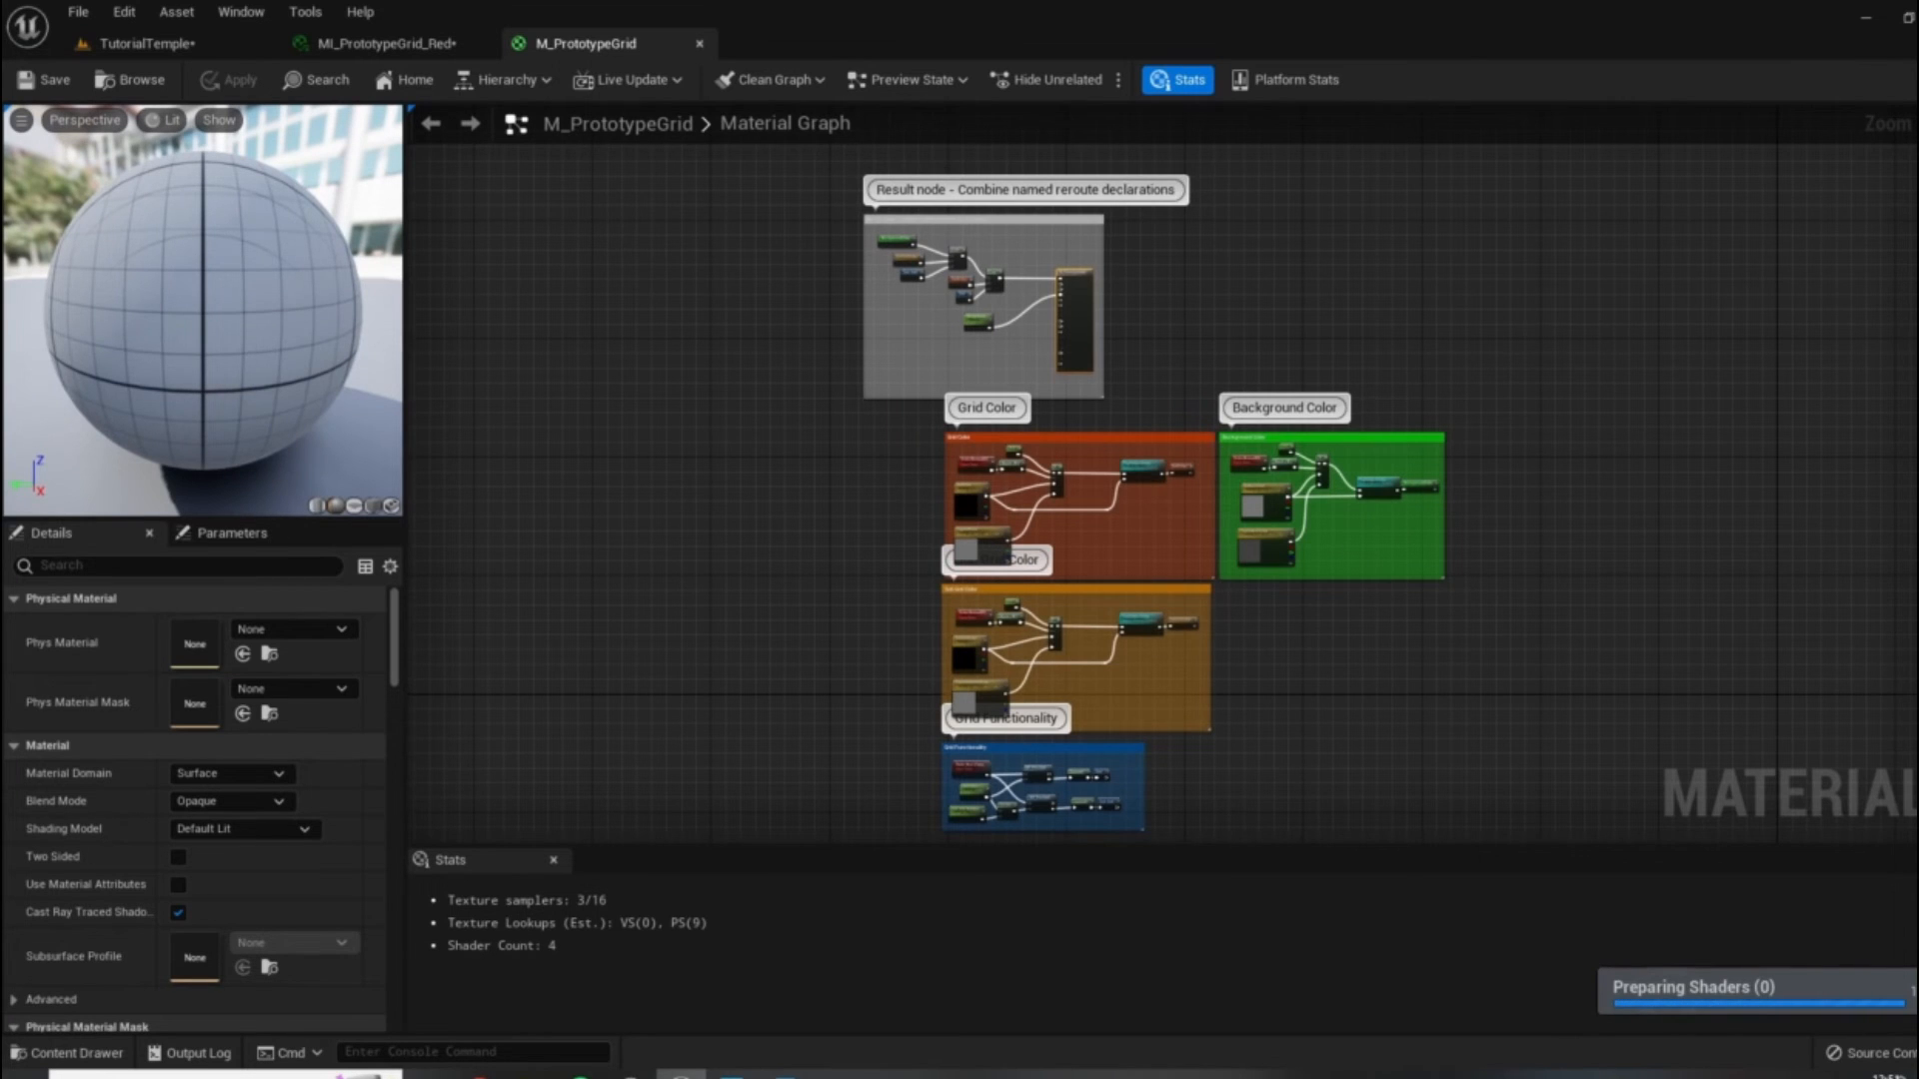
pyautogui.moveTo(1213, 575); pyautogui.dragTo(1195, 512, button='right')
pyautogui.moveTo(628, 427); pyautogui.dragTo(670, 507, button='right')
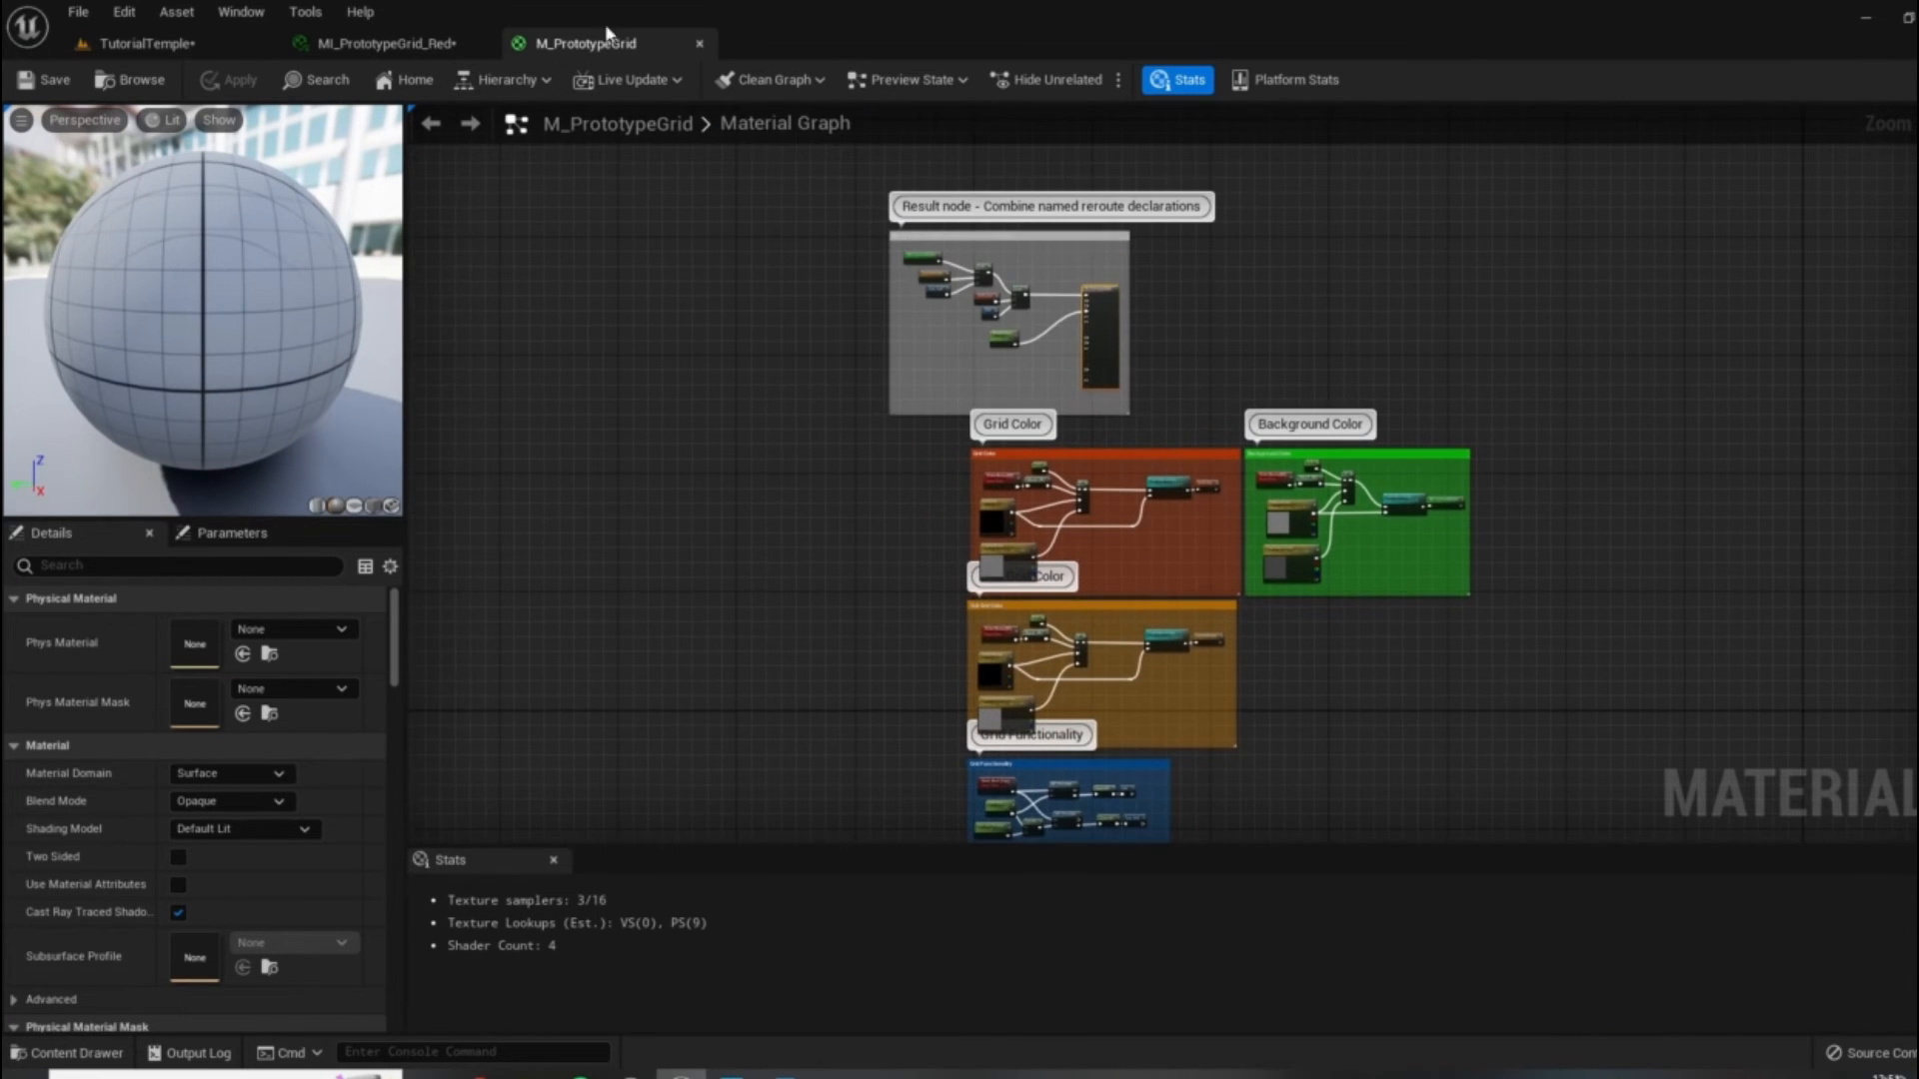
pyautogui.click(698, 45)
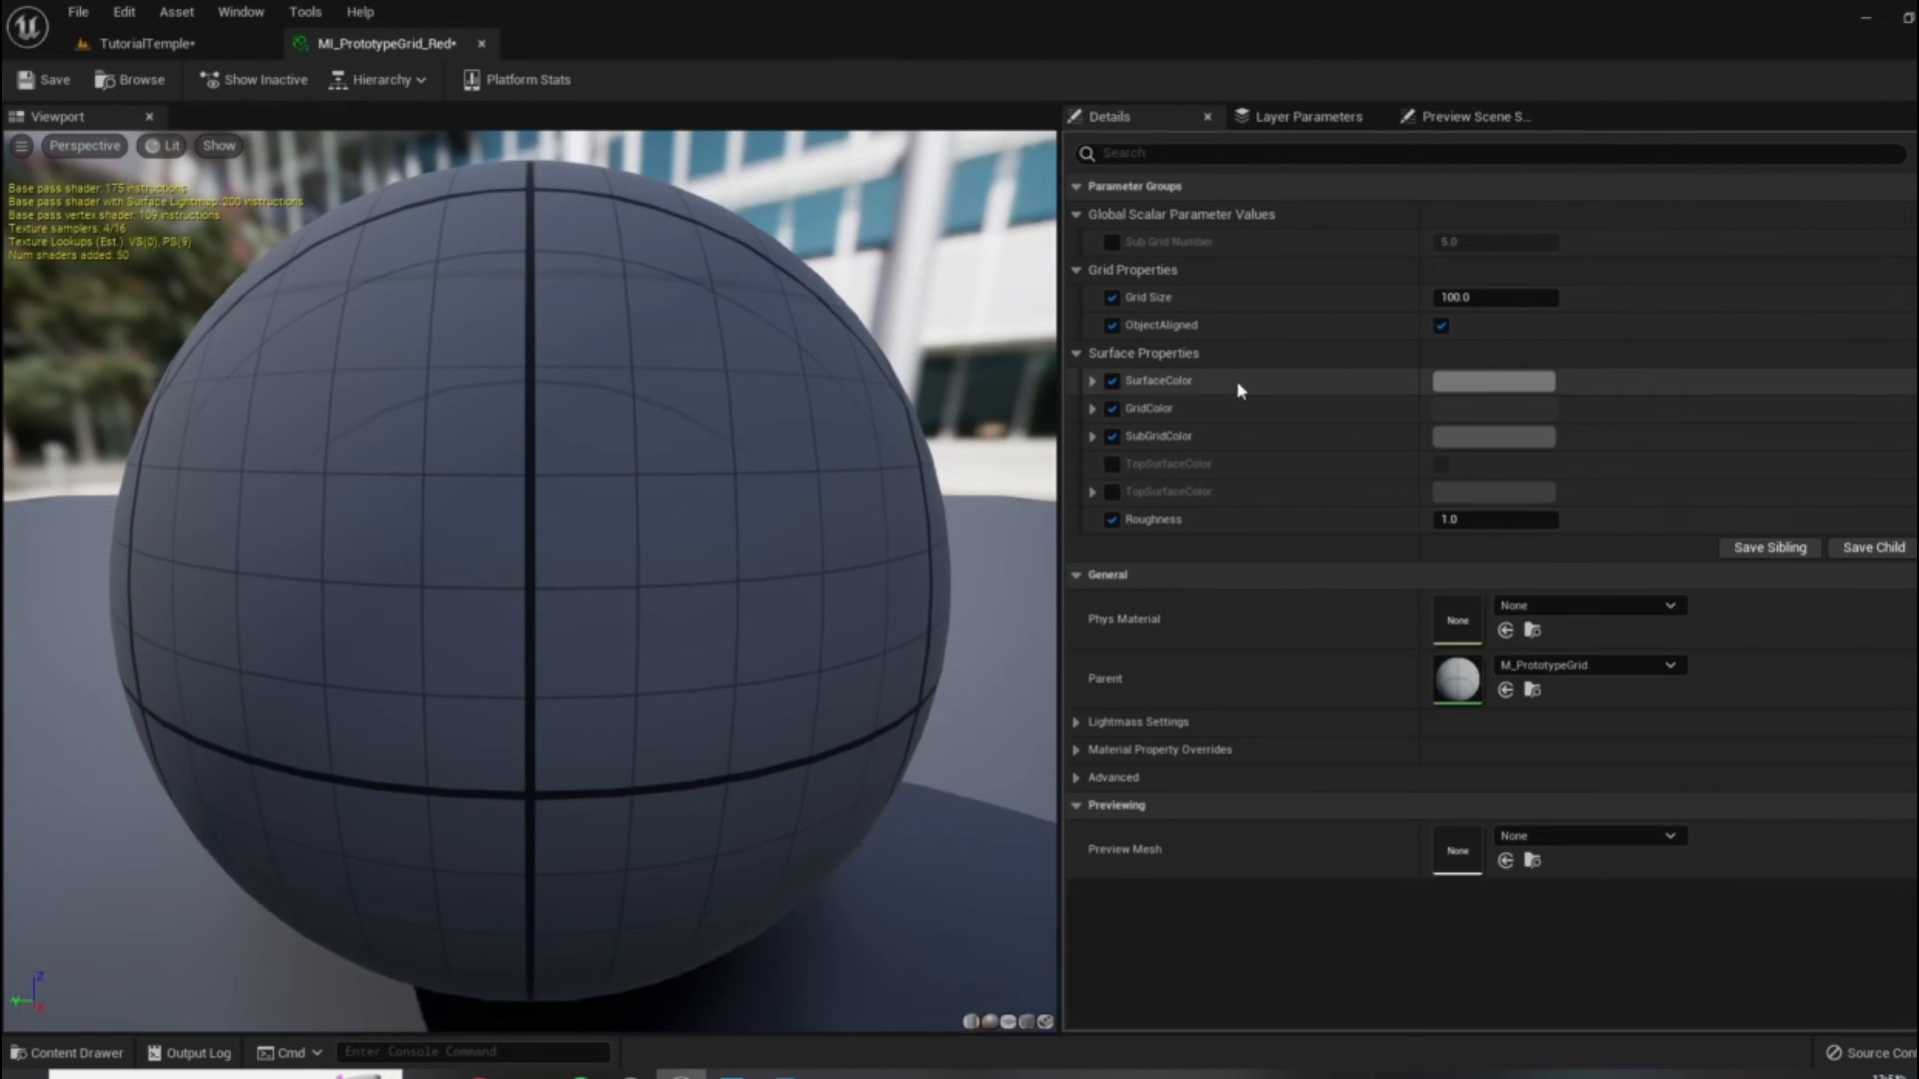
# Change the SurfaceColor of MI_PrototypeGrid_Red to a bright, fully saturated red and check it on the preview sphere.
pyautogui.click(1496, 391)
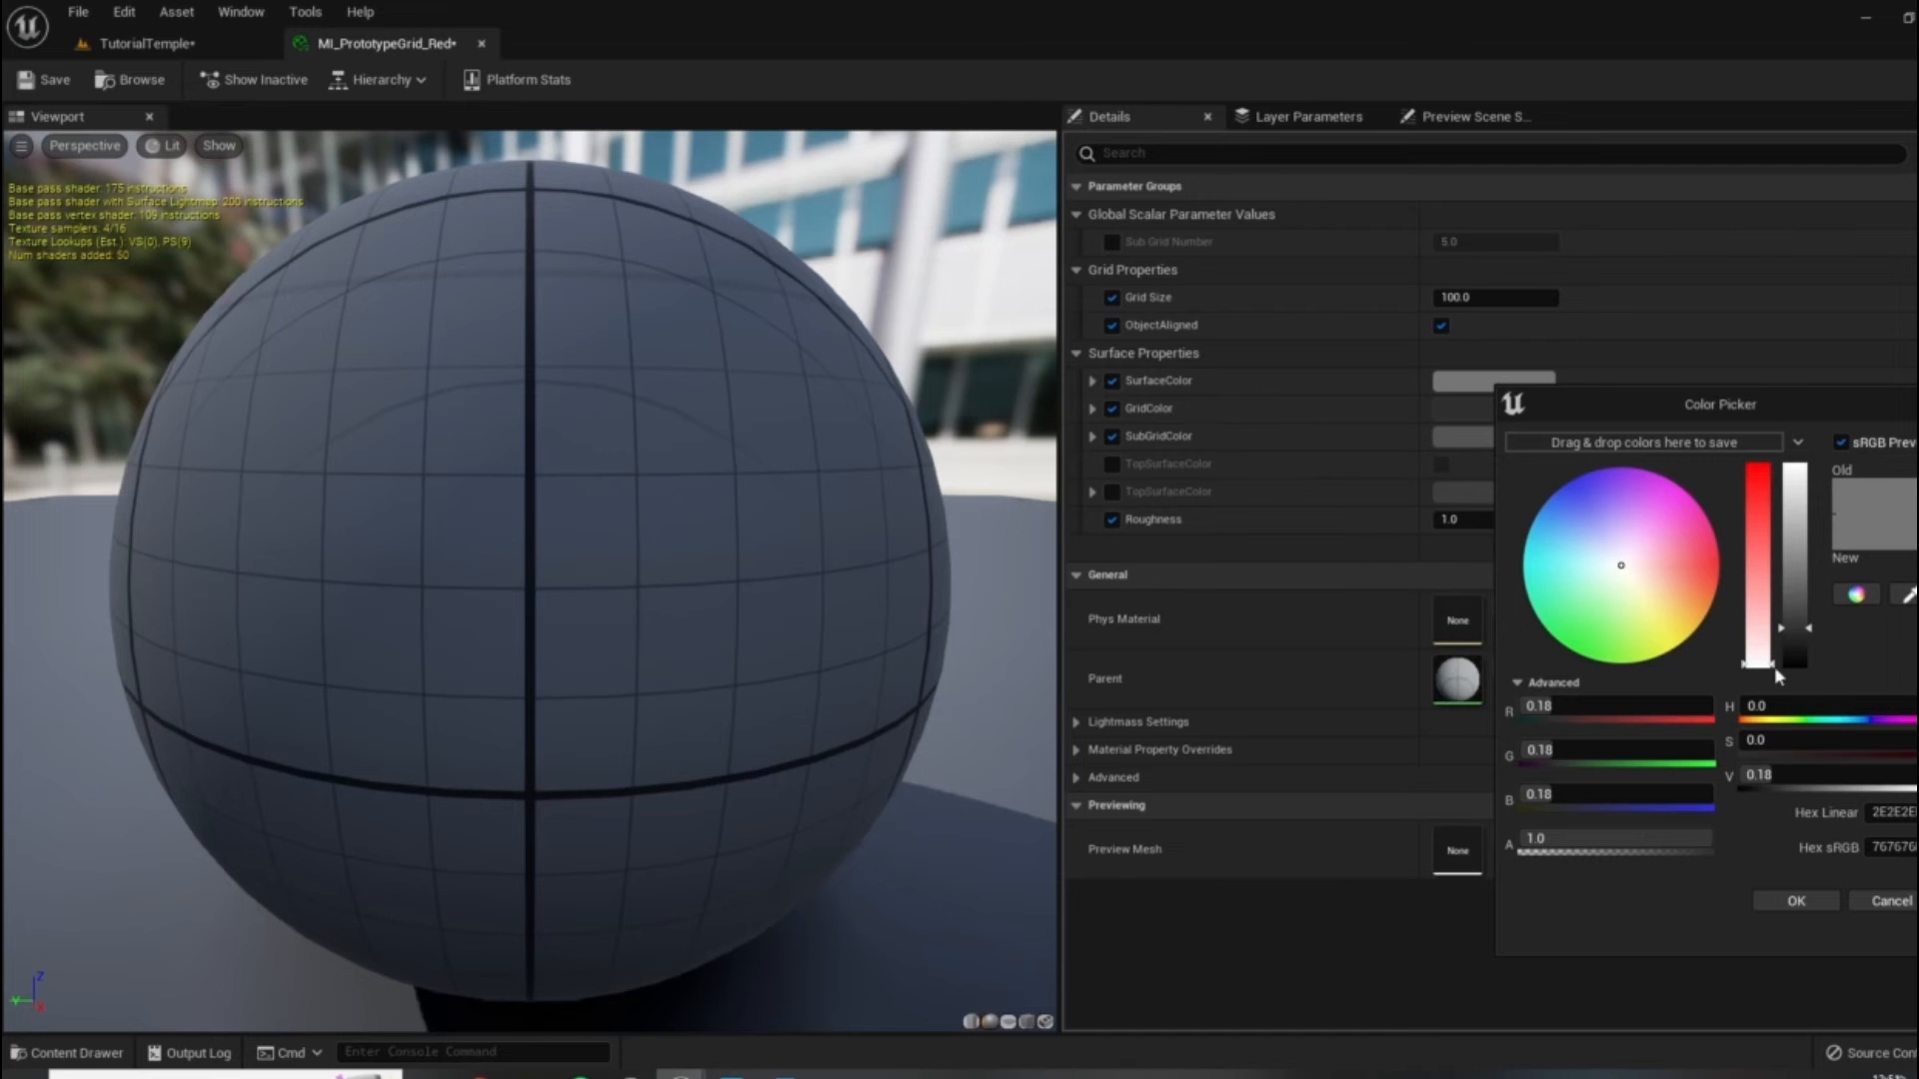
pyautogui.moveTo(1770, 668); pyautogui.dragTo(1759, 467)
pyautogui.moveTo(1797, 628); pyautogui.dragTo(1807, 506)
pyautogui.click(1813, 903)
pyautogui.moveTo(699, 399); pyautogui.dragTo(1148, 406)
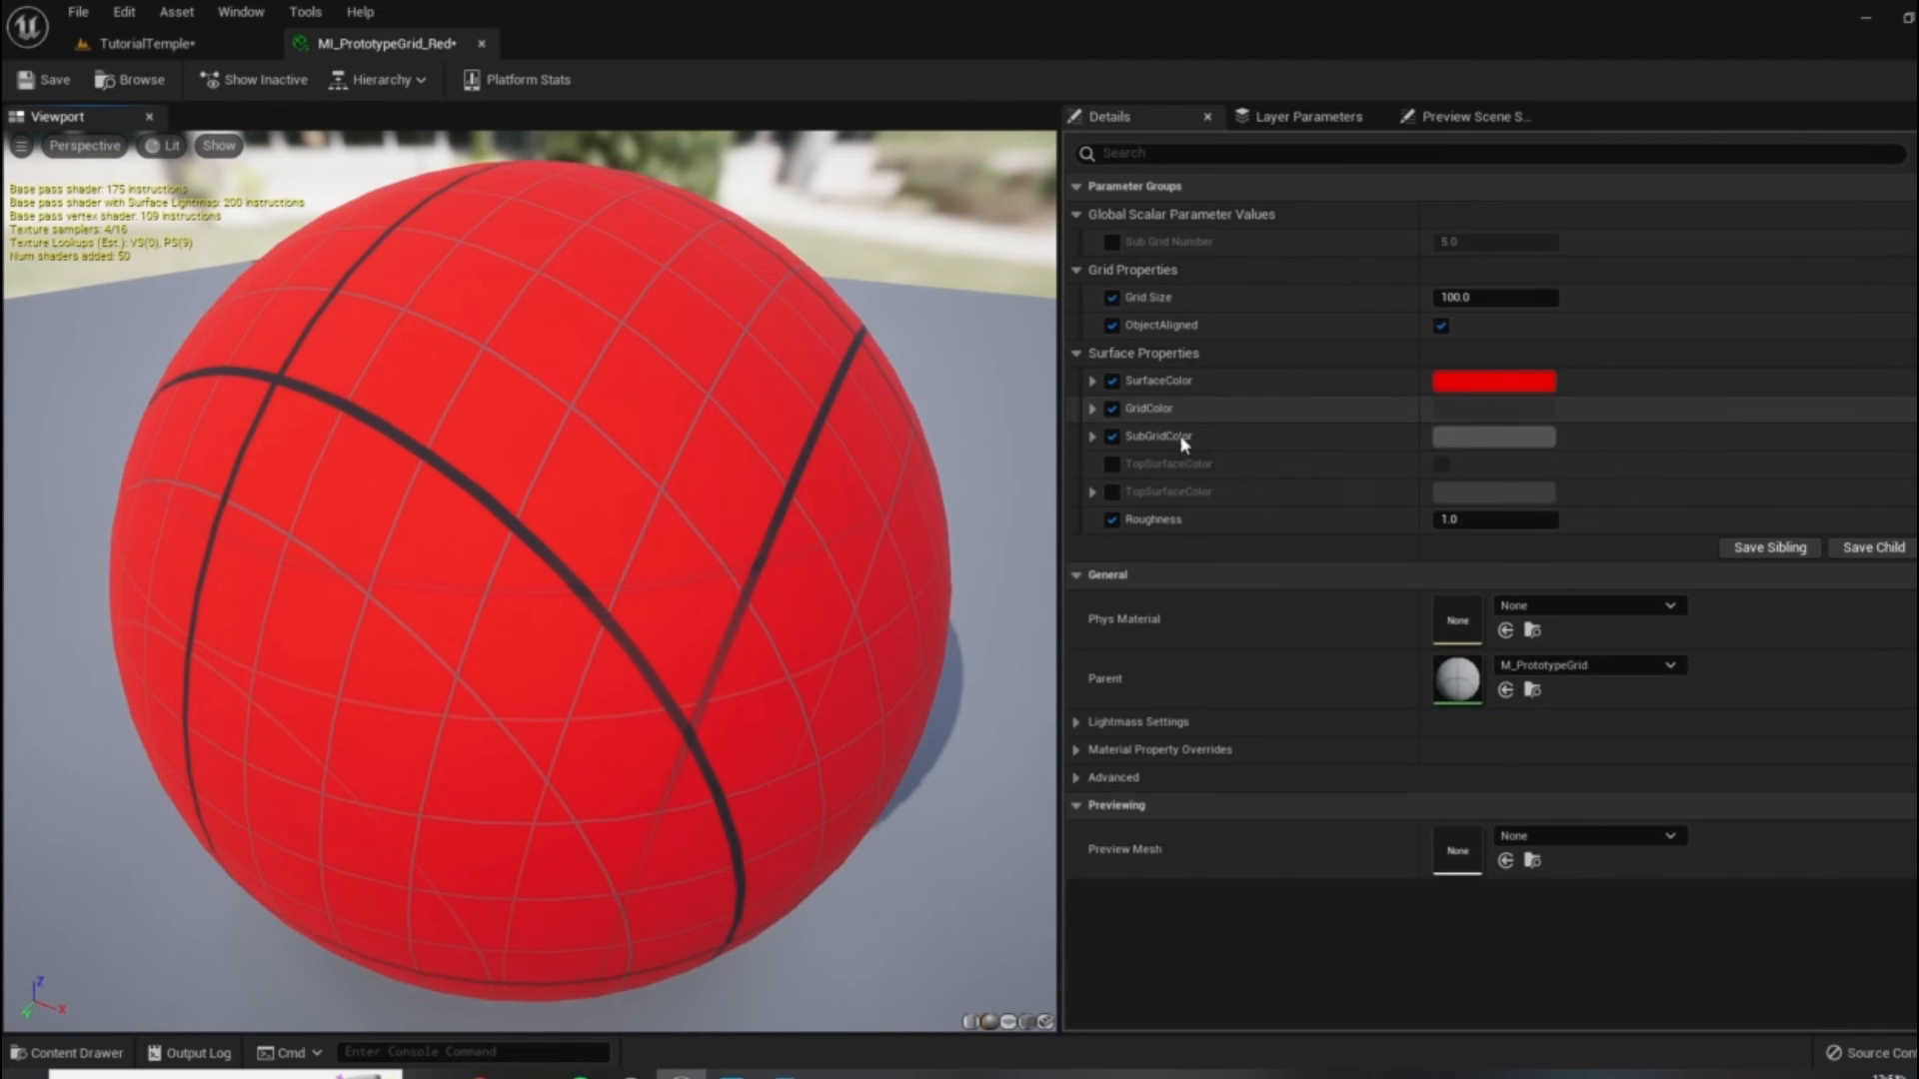
# Set the GridColor of MI_PrototypeGrid_Red to pure black, then save the material instance and close its editor.
pyautogui.click(1463, 414)
pyautogui.moveTo(1759, 683); pyautogui.dragTo(1796, 773)
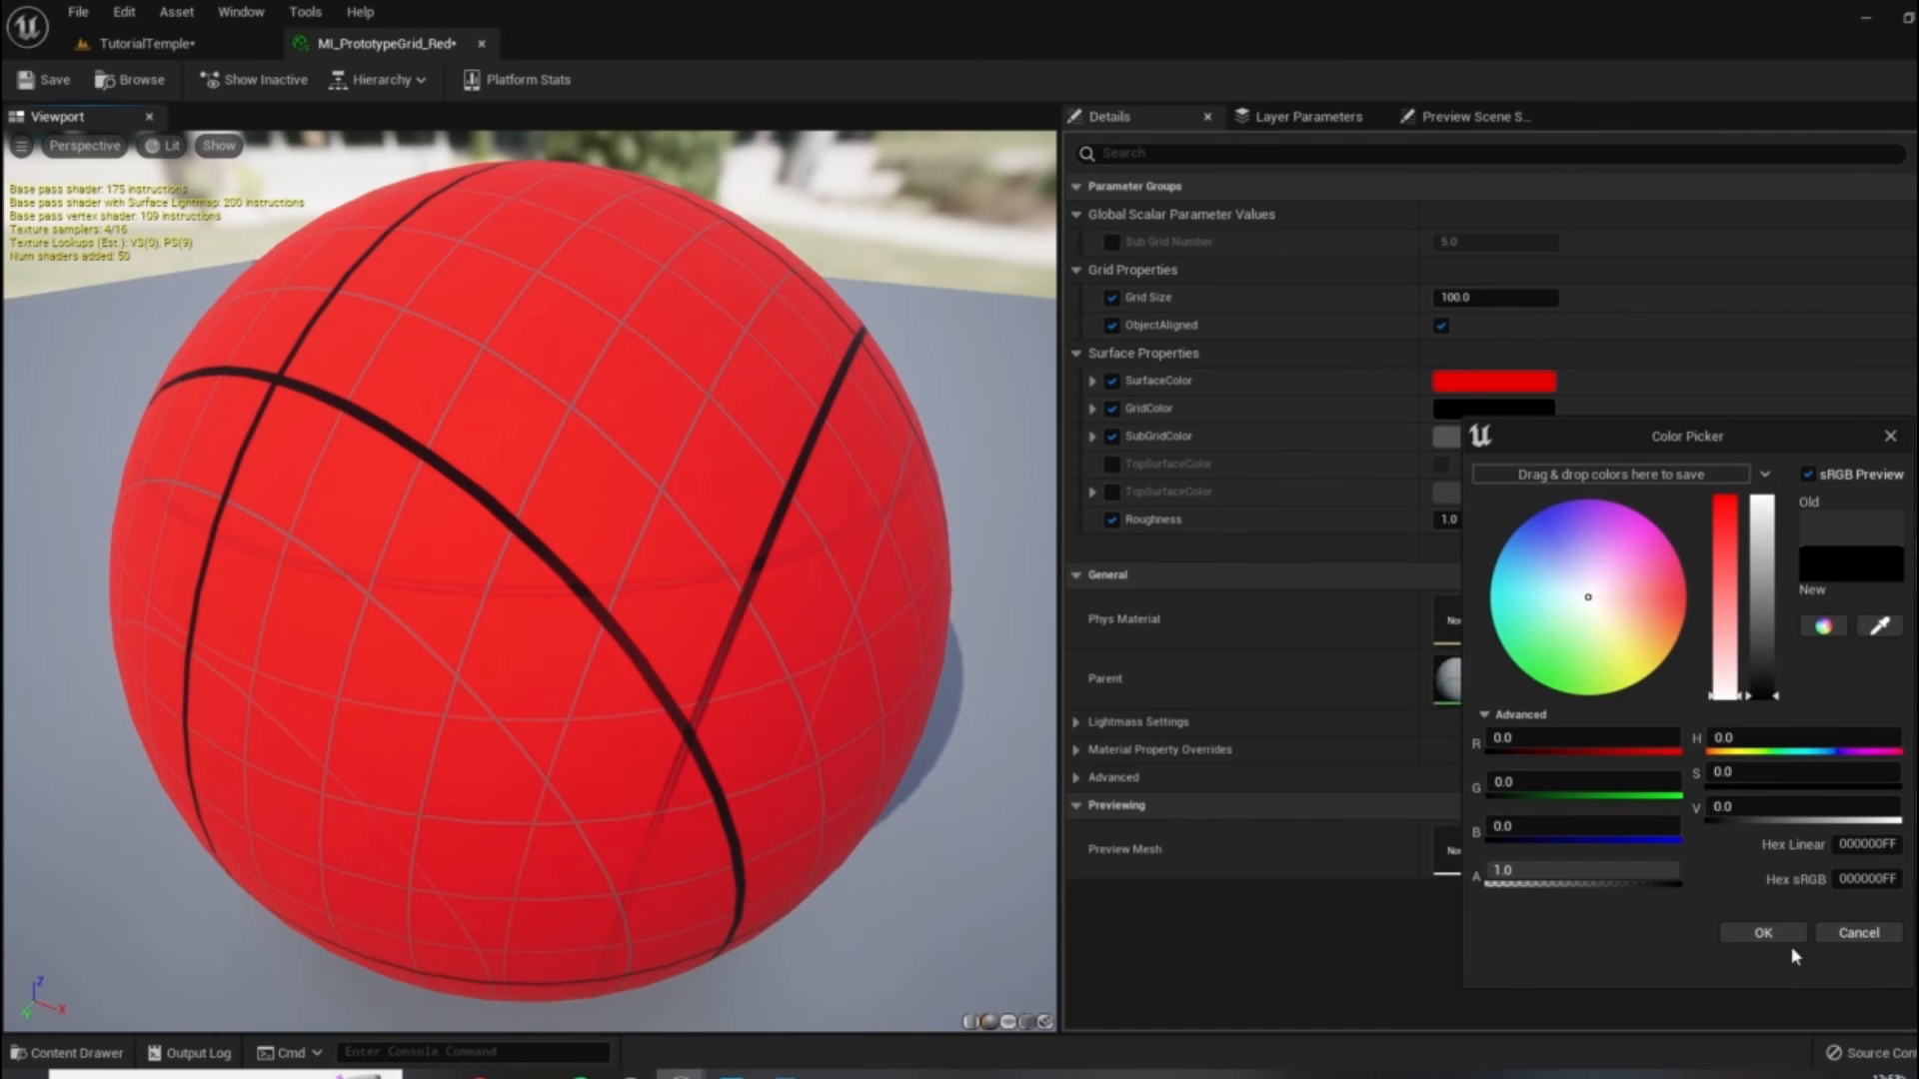
pyautogui.click(1758, 932)
pyautogui.click(45, 79)
pyautogui.click(481, 45)
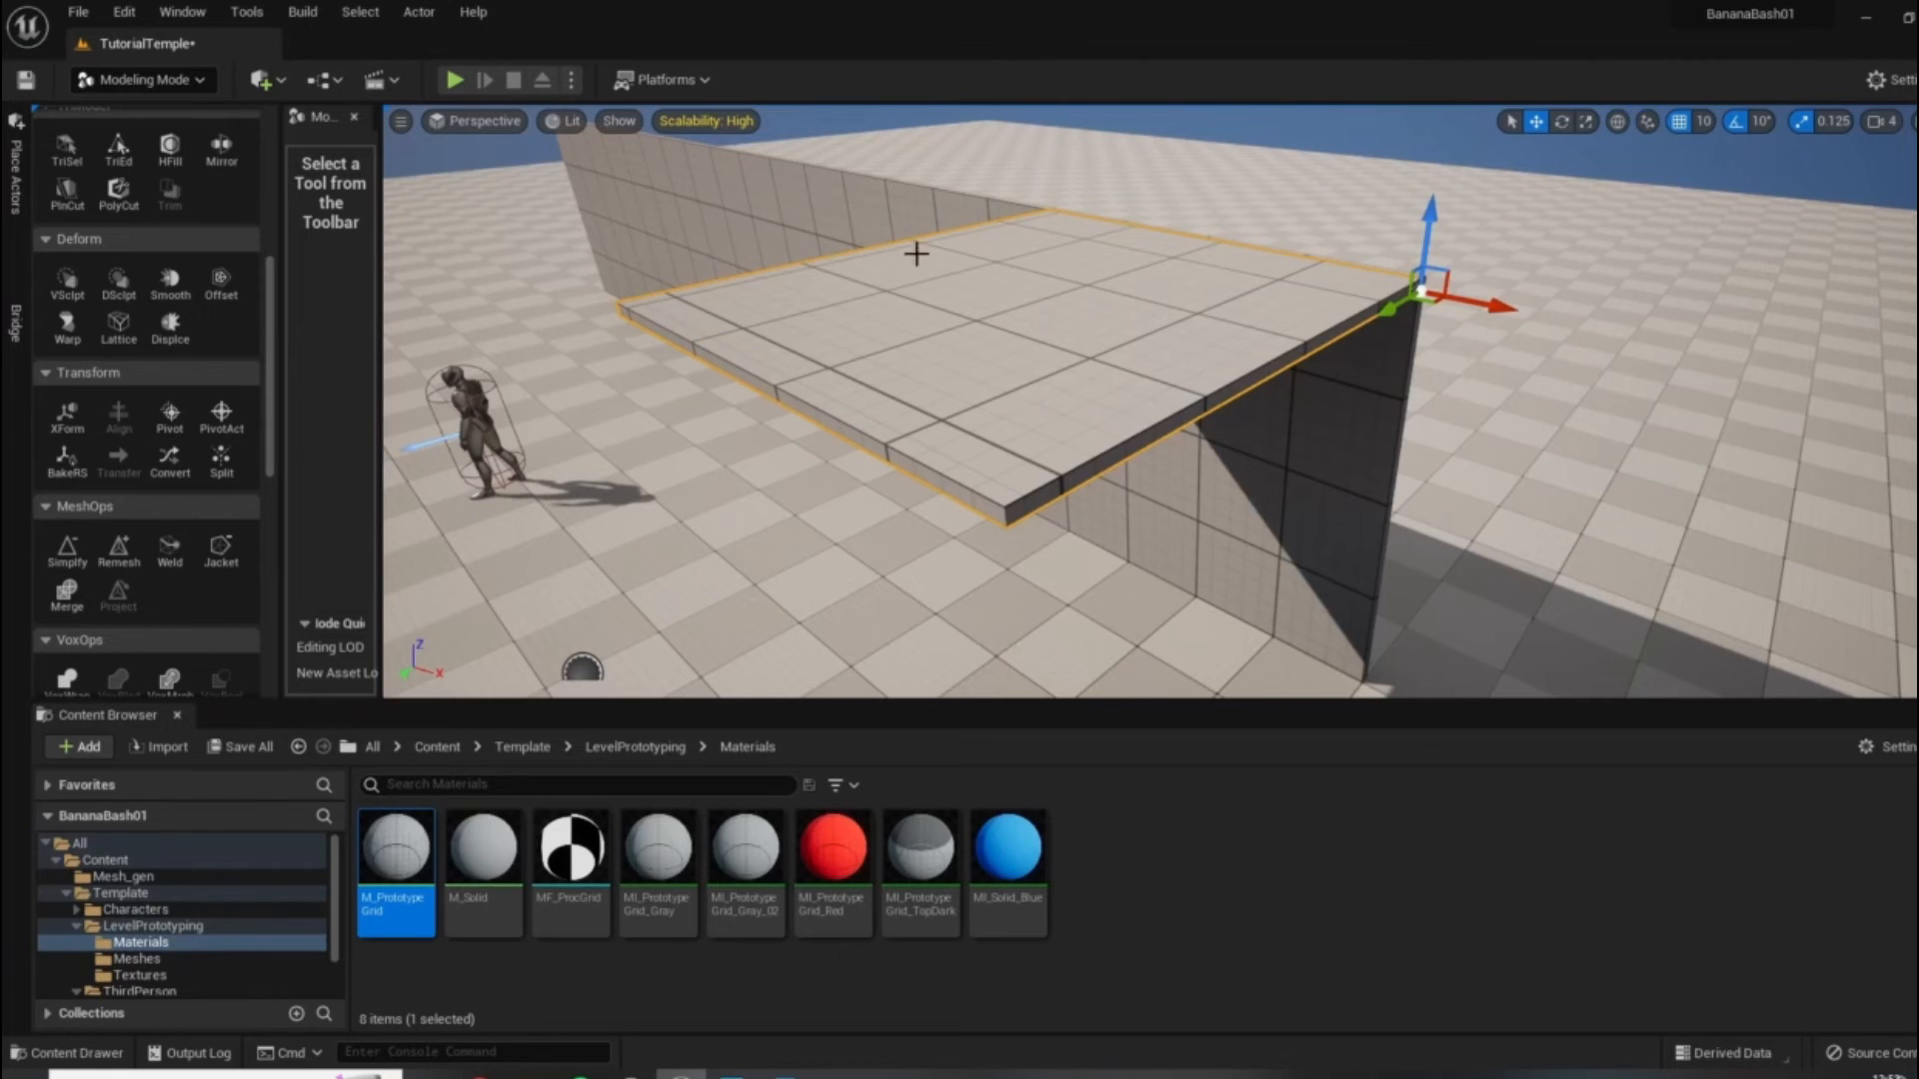
# Open the Wall_4m mesh from the Mesh_gen folder, assign MI_PrototypeGrid_Red to its material slot and save it.
pyautogui.moveTo(1028, 296); pyautogui.dragTo(183, 850, button='right')
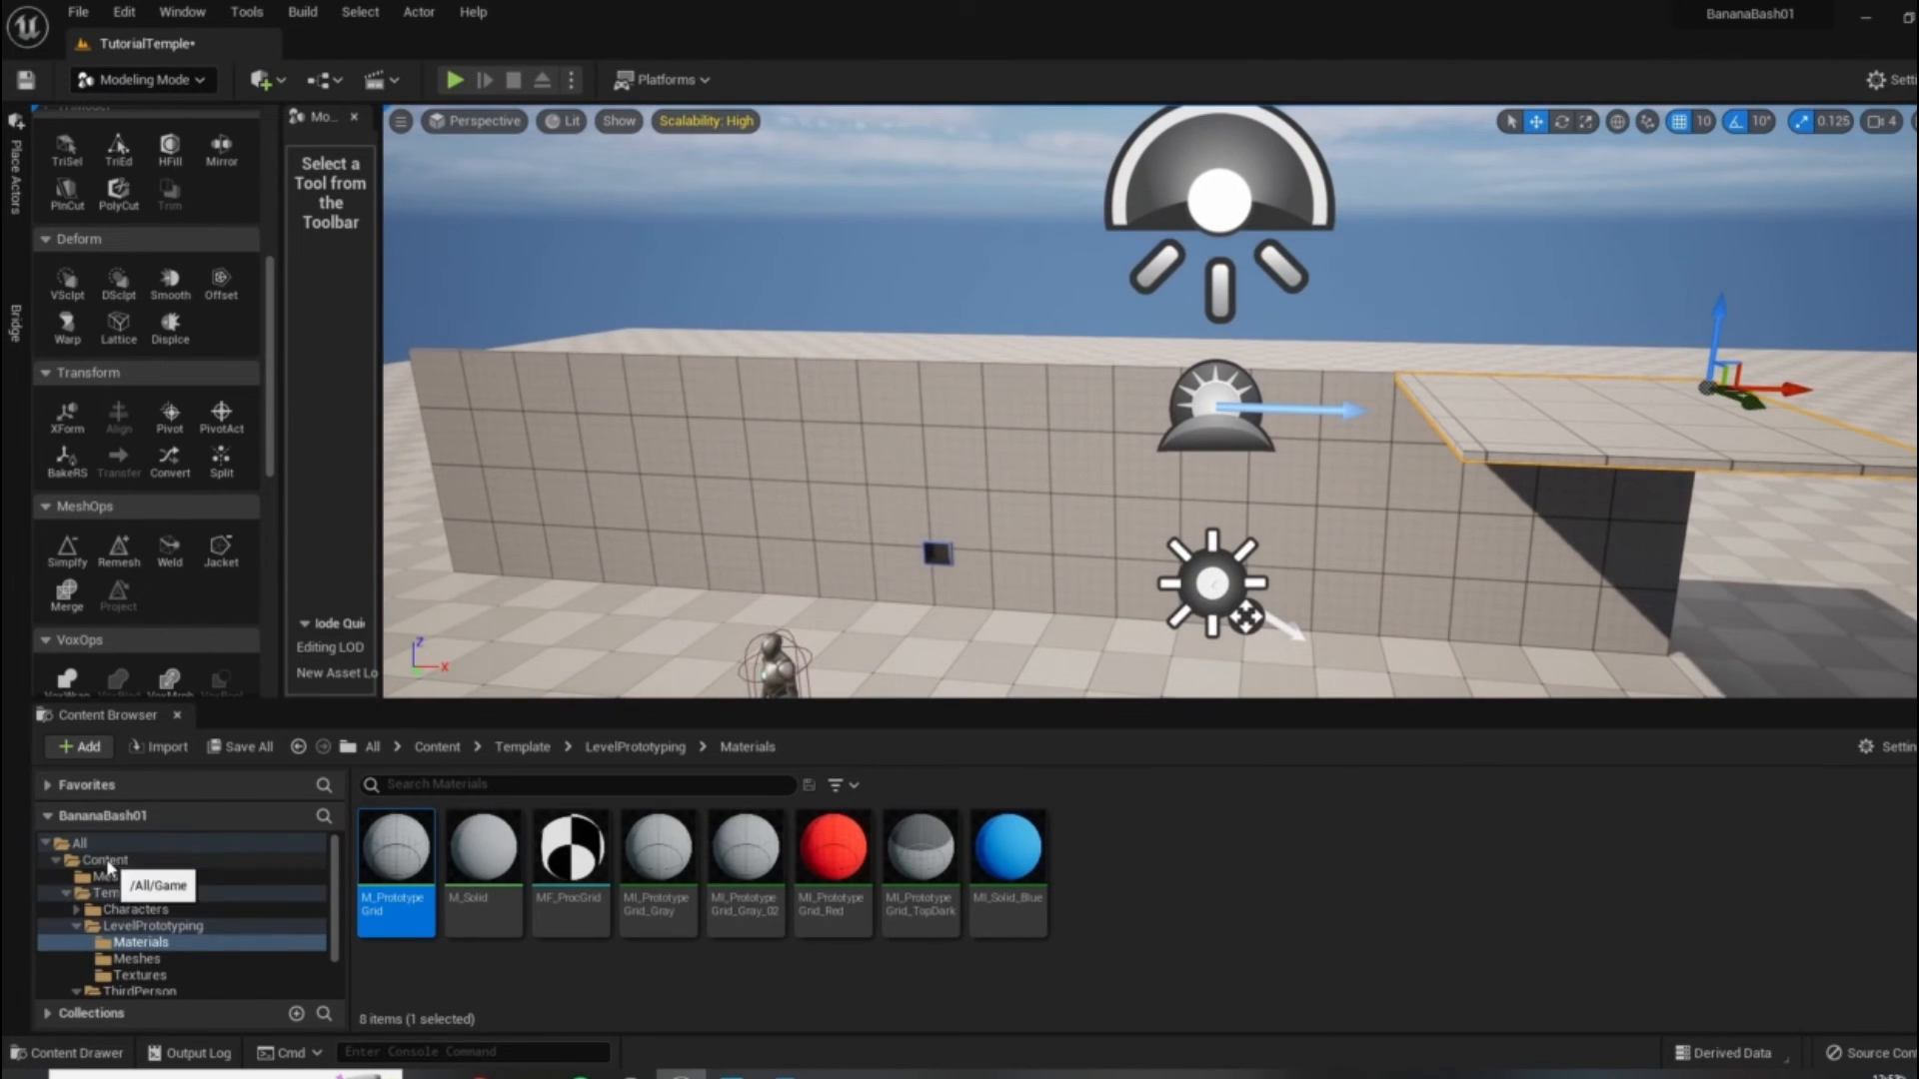
pyautogui.click(110, 860)
pyautogui.click(1013, 951)
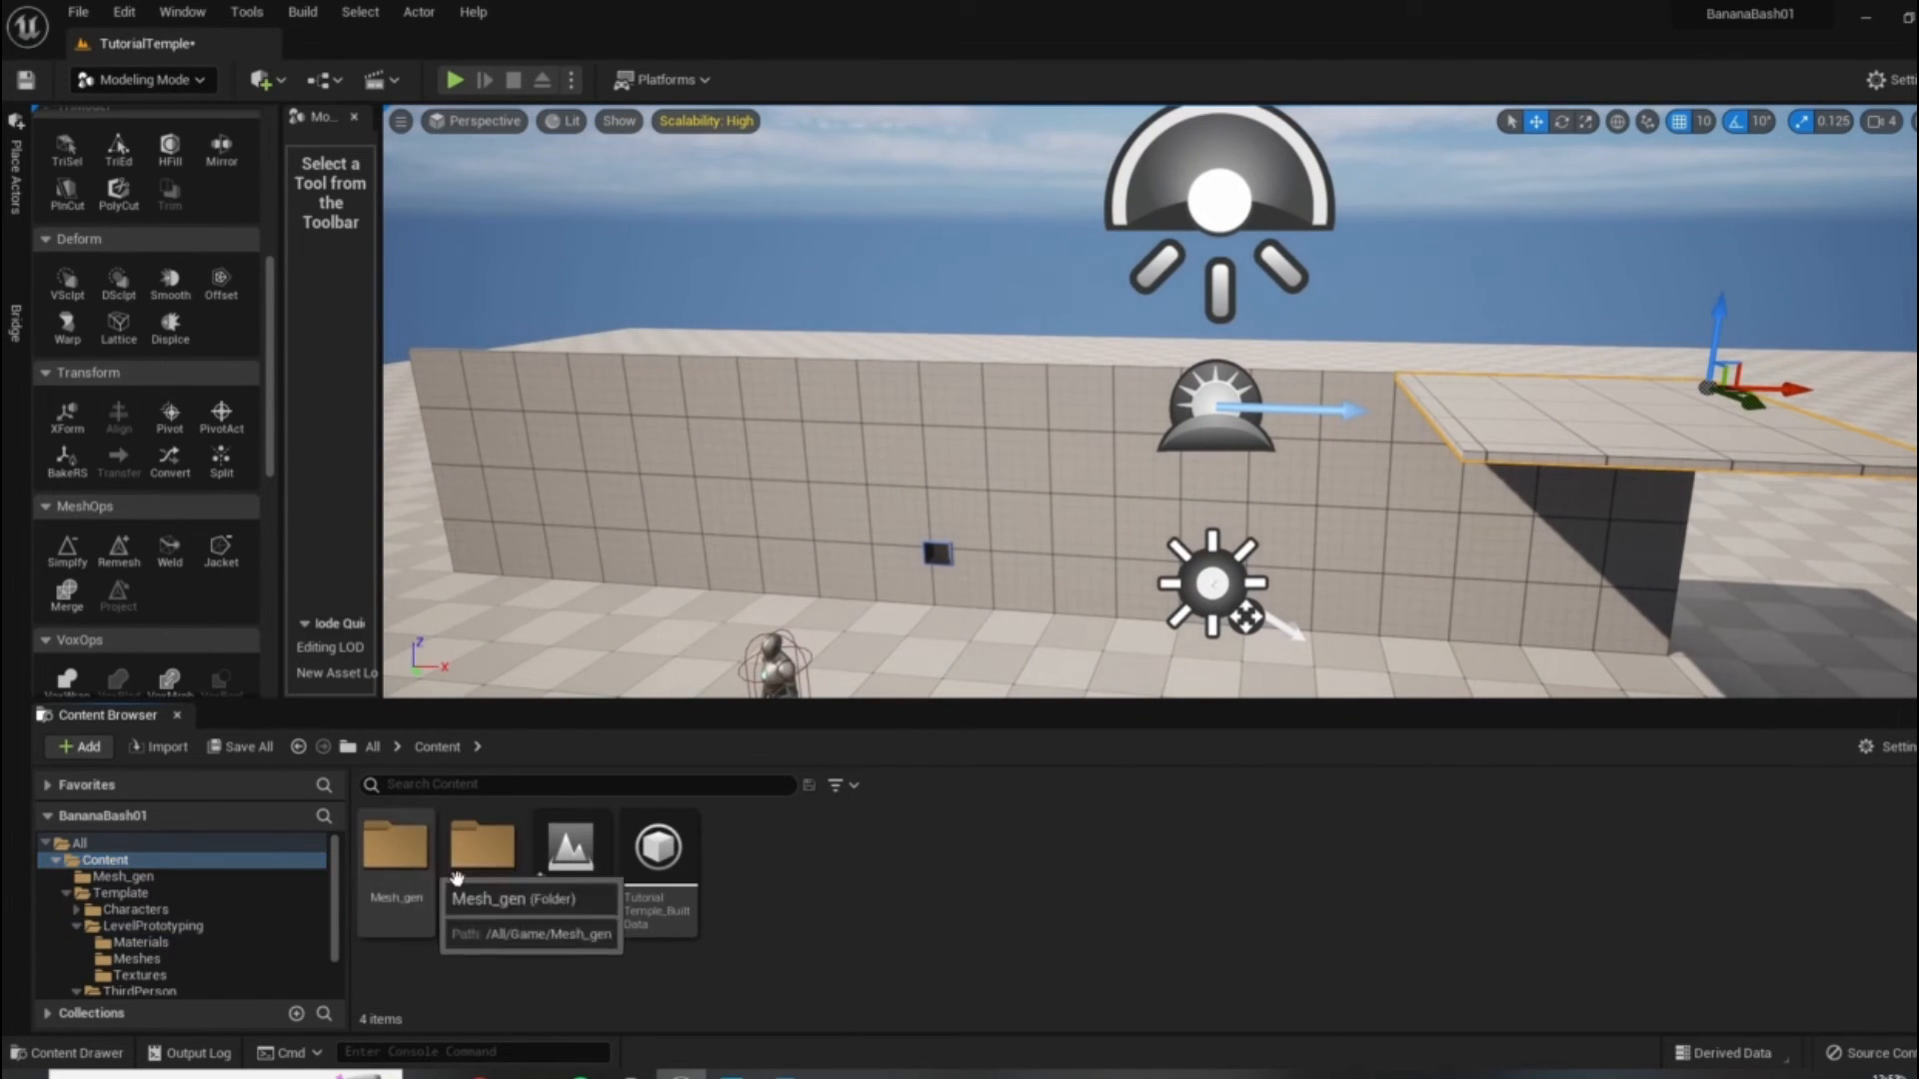
pyautogui.doubleClick(380, 869)
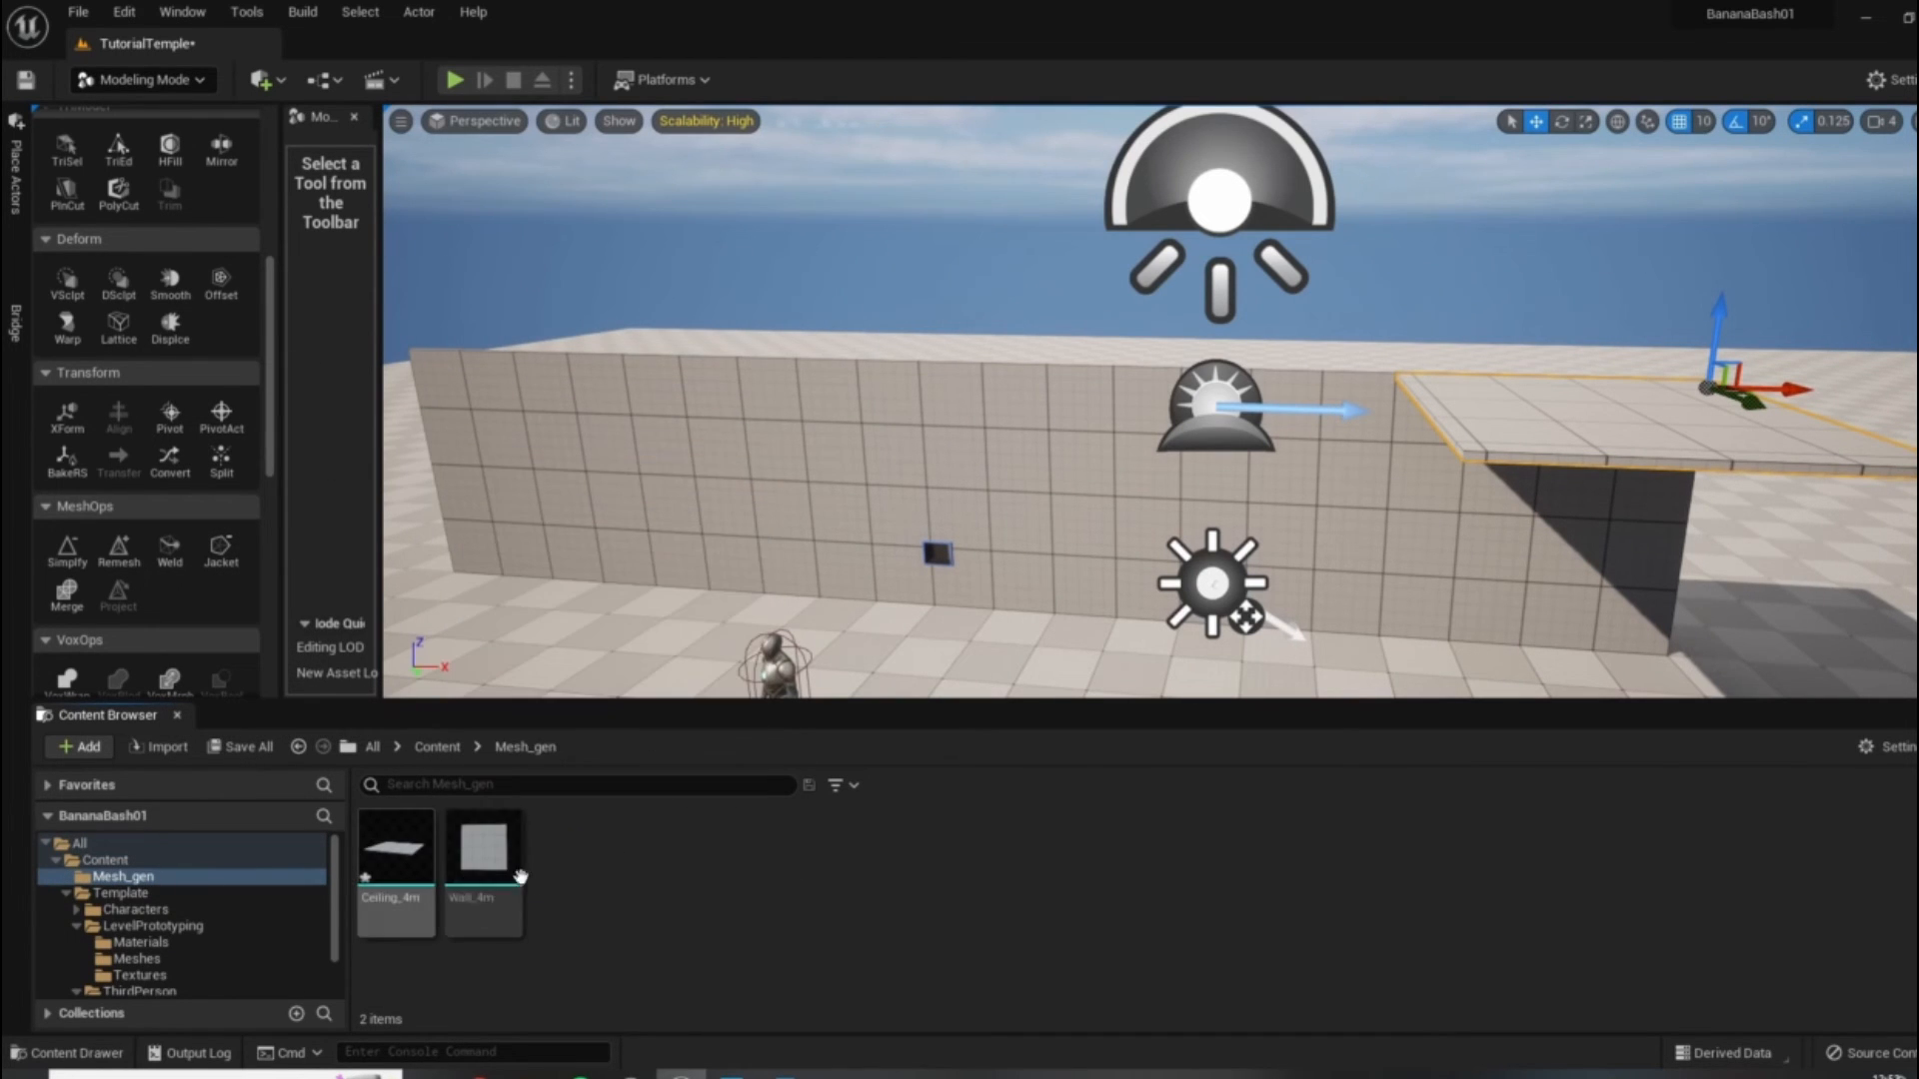
pyautogui.doubleClick(464, 842)
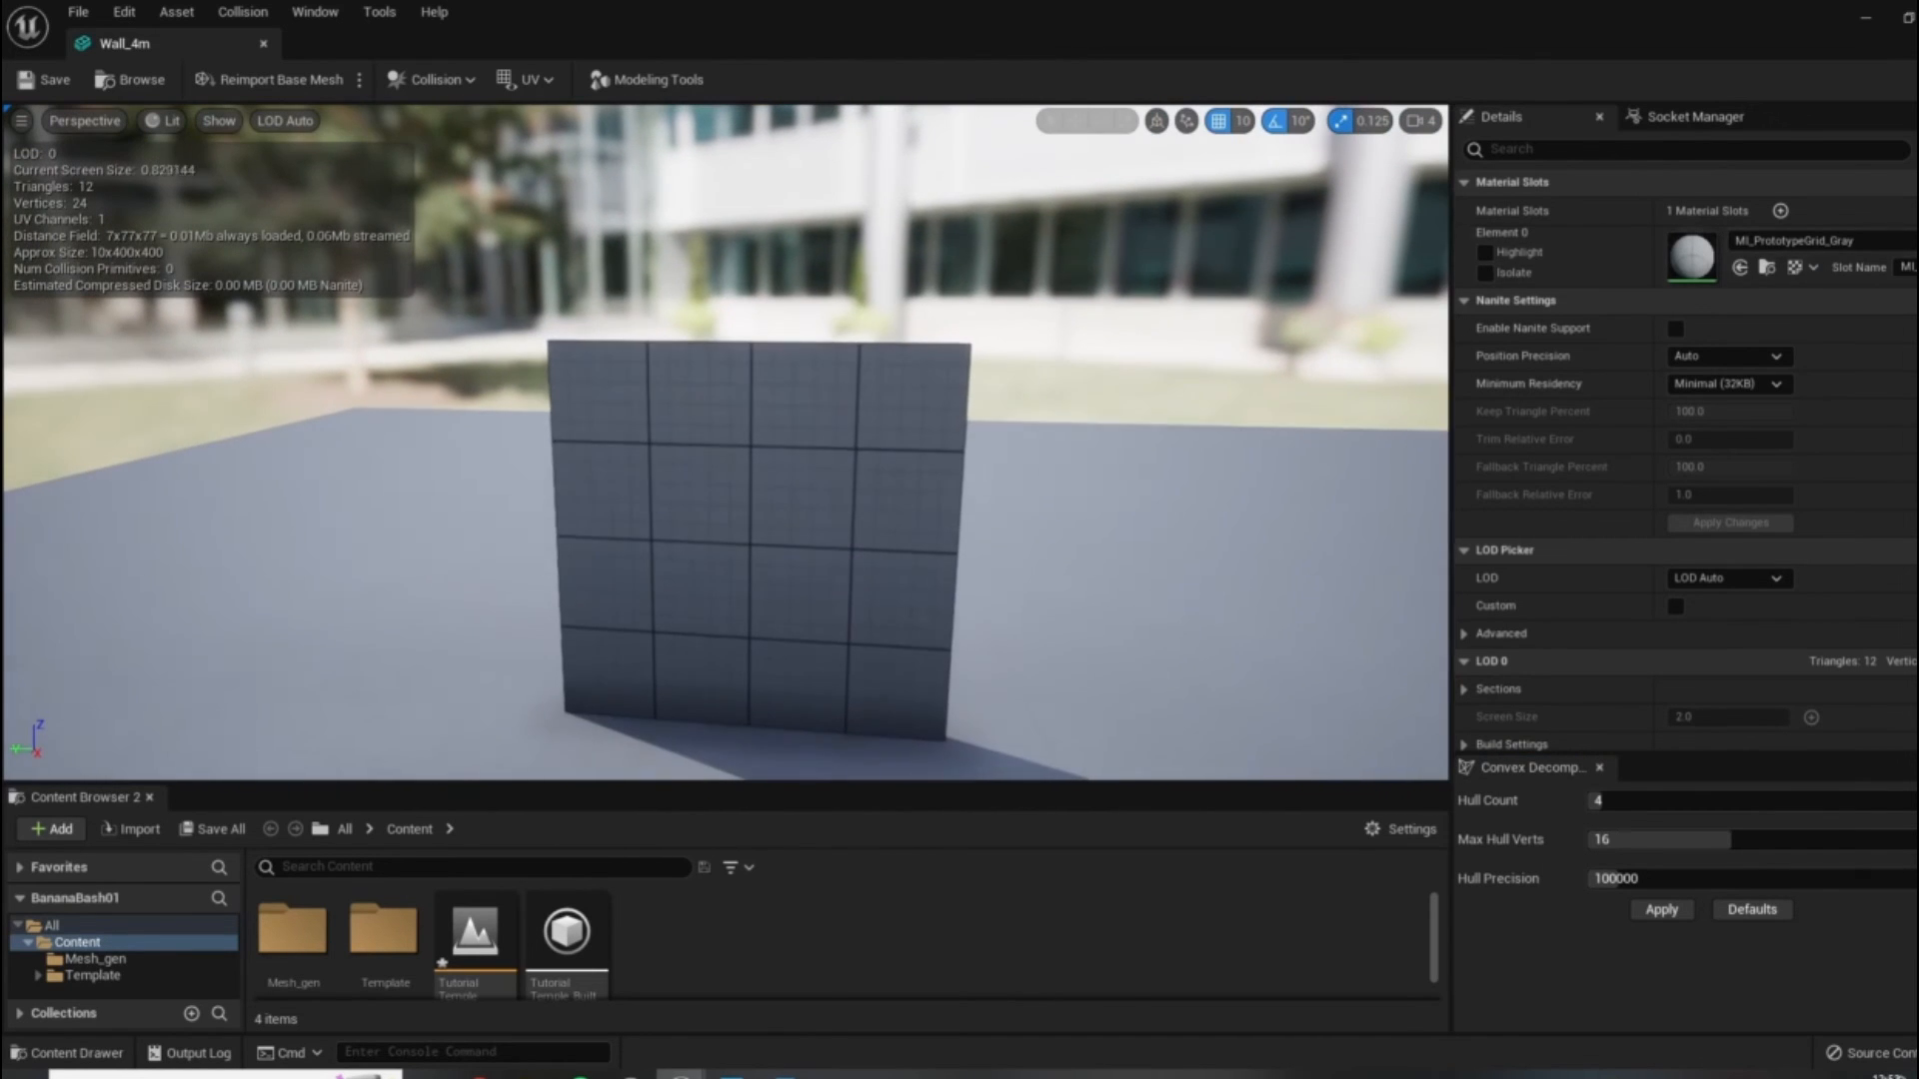
pyautogui.click(1809, 241)
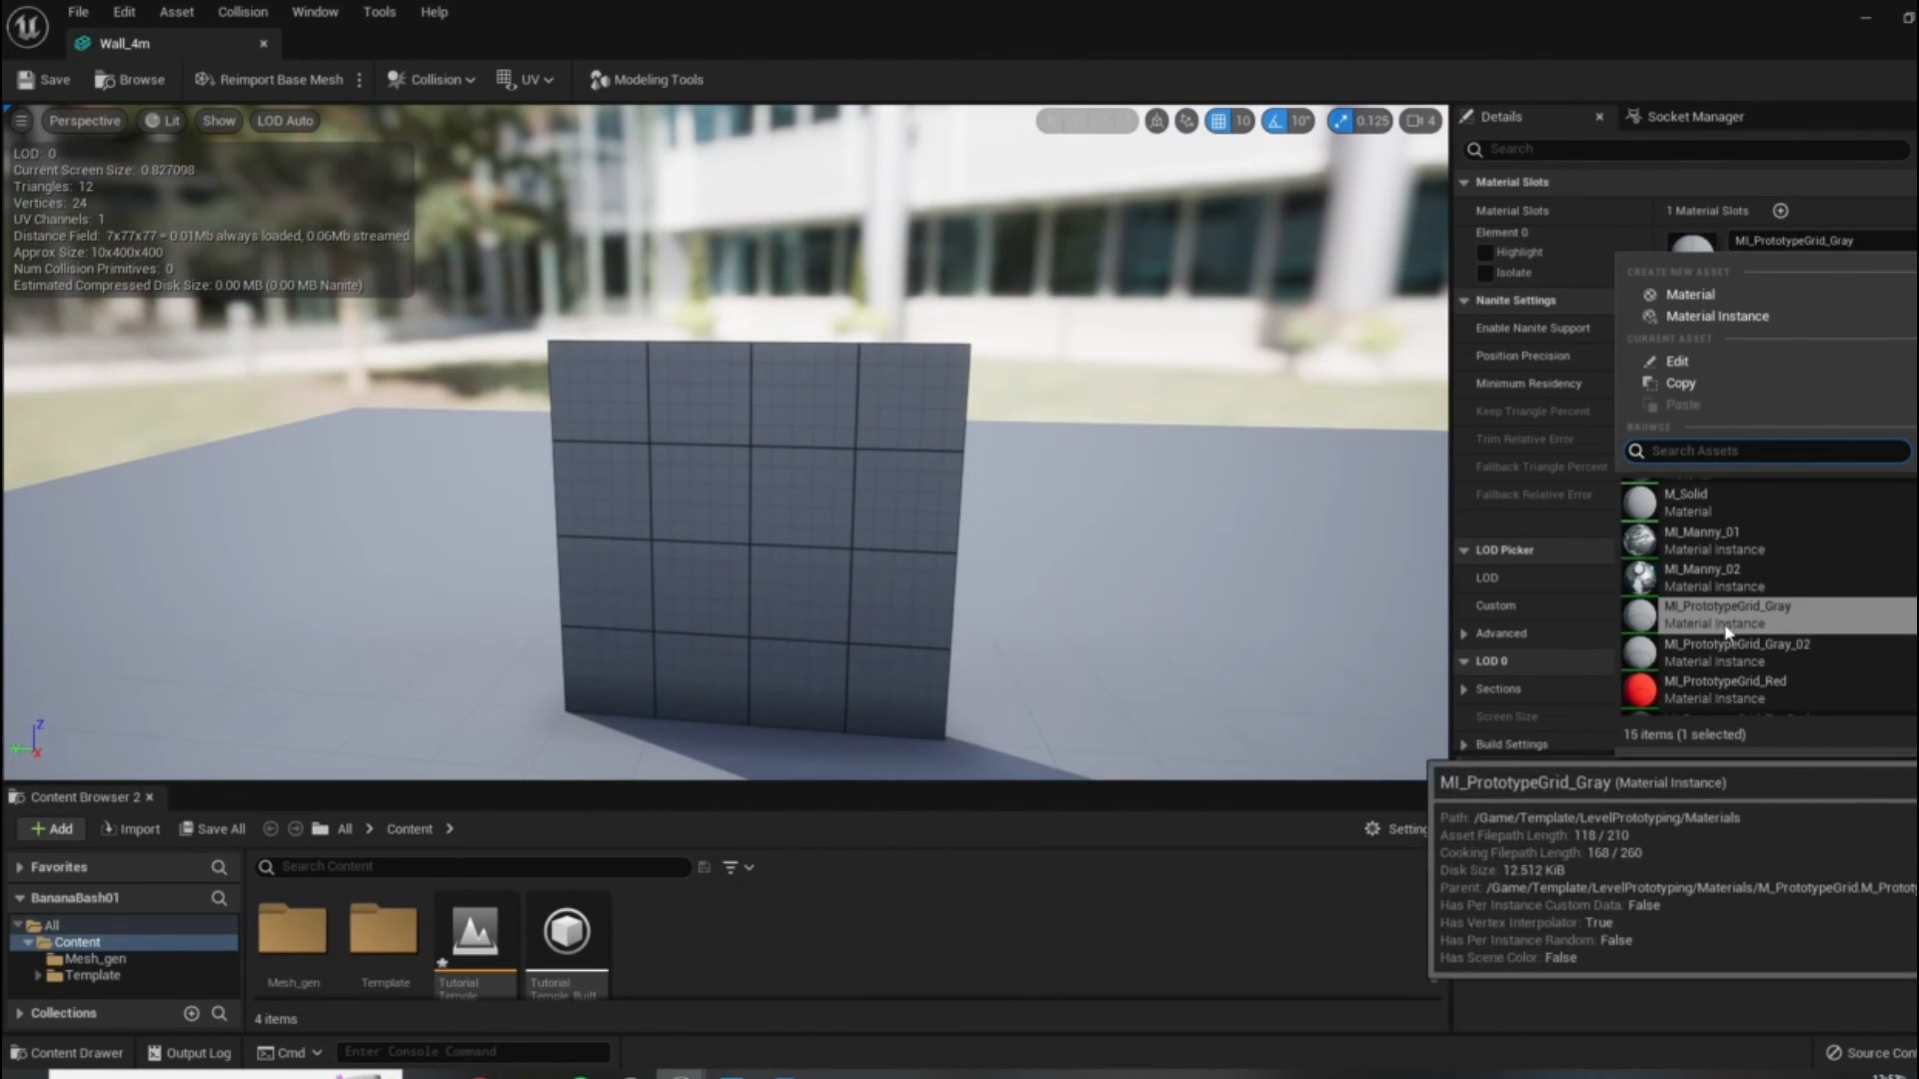
pyautogui.click(1725, 691)
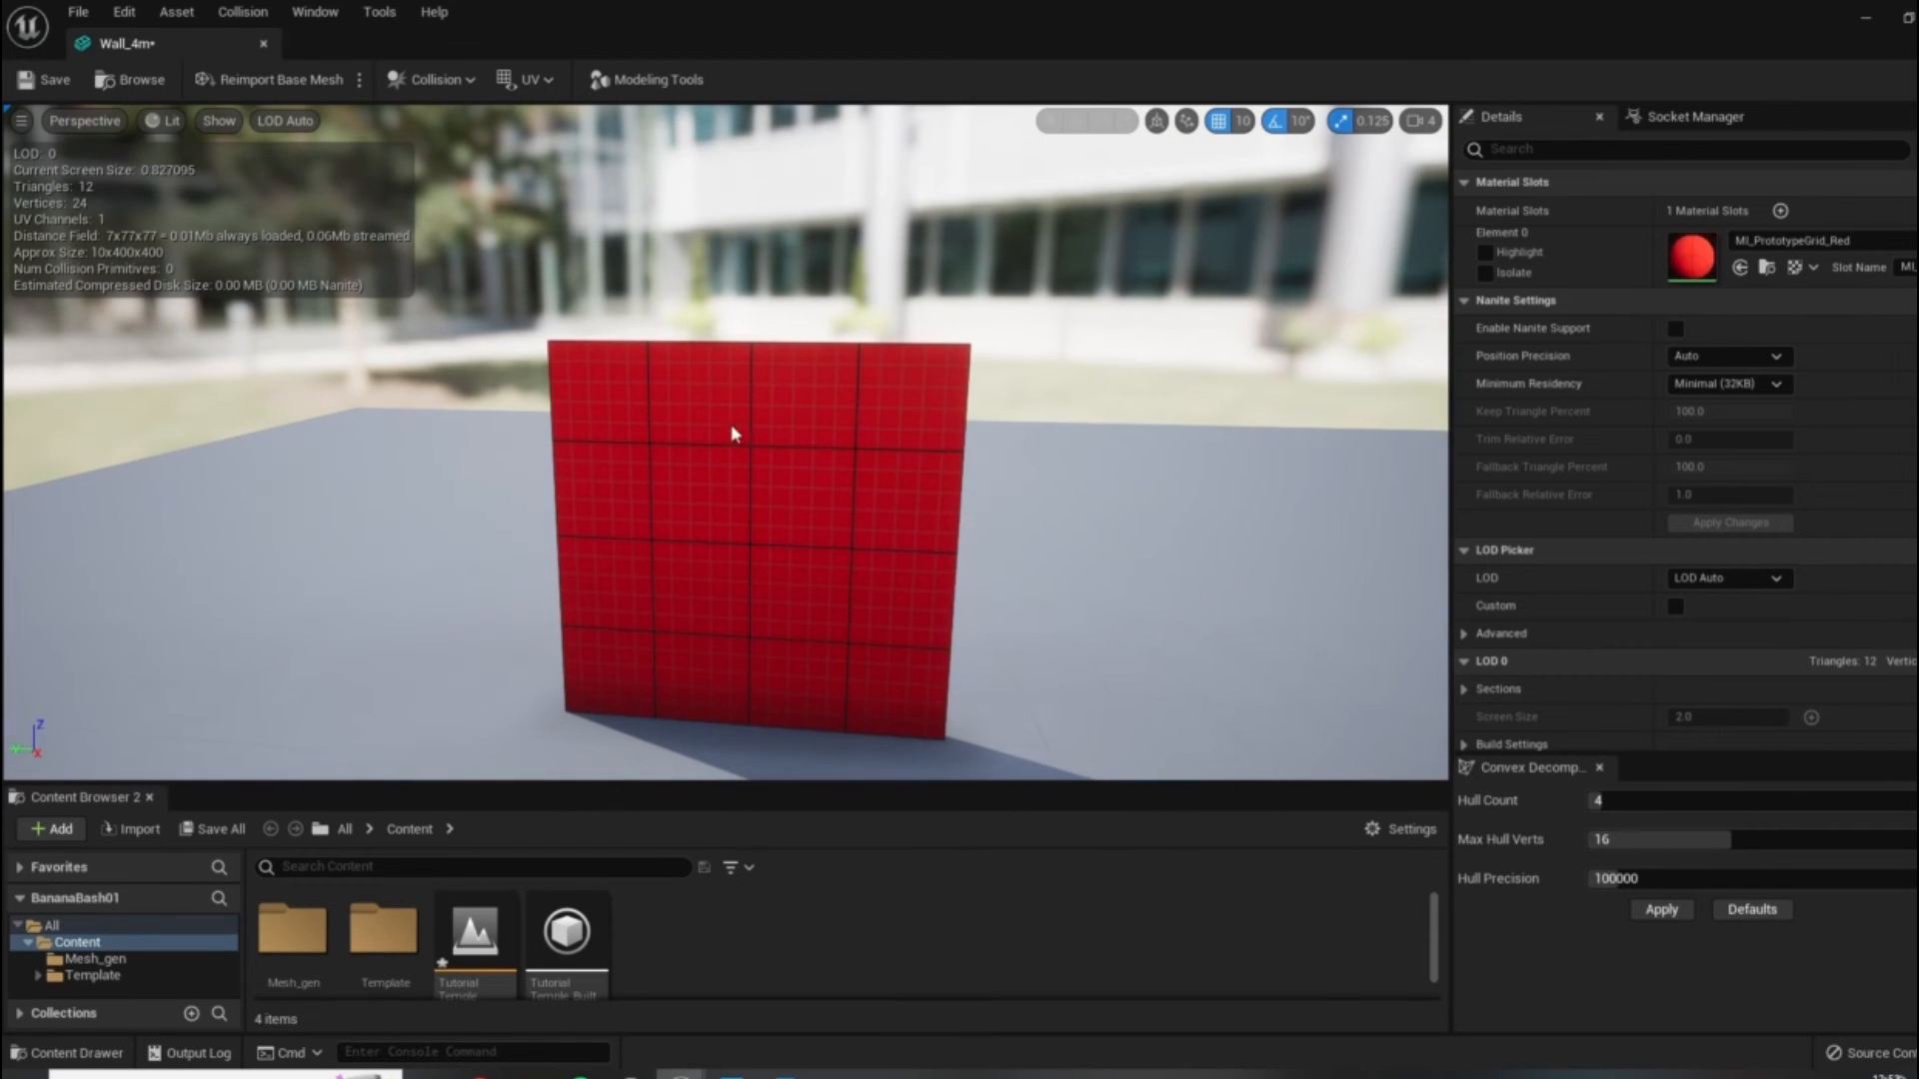
pyautogui.click(55, 80)
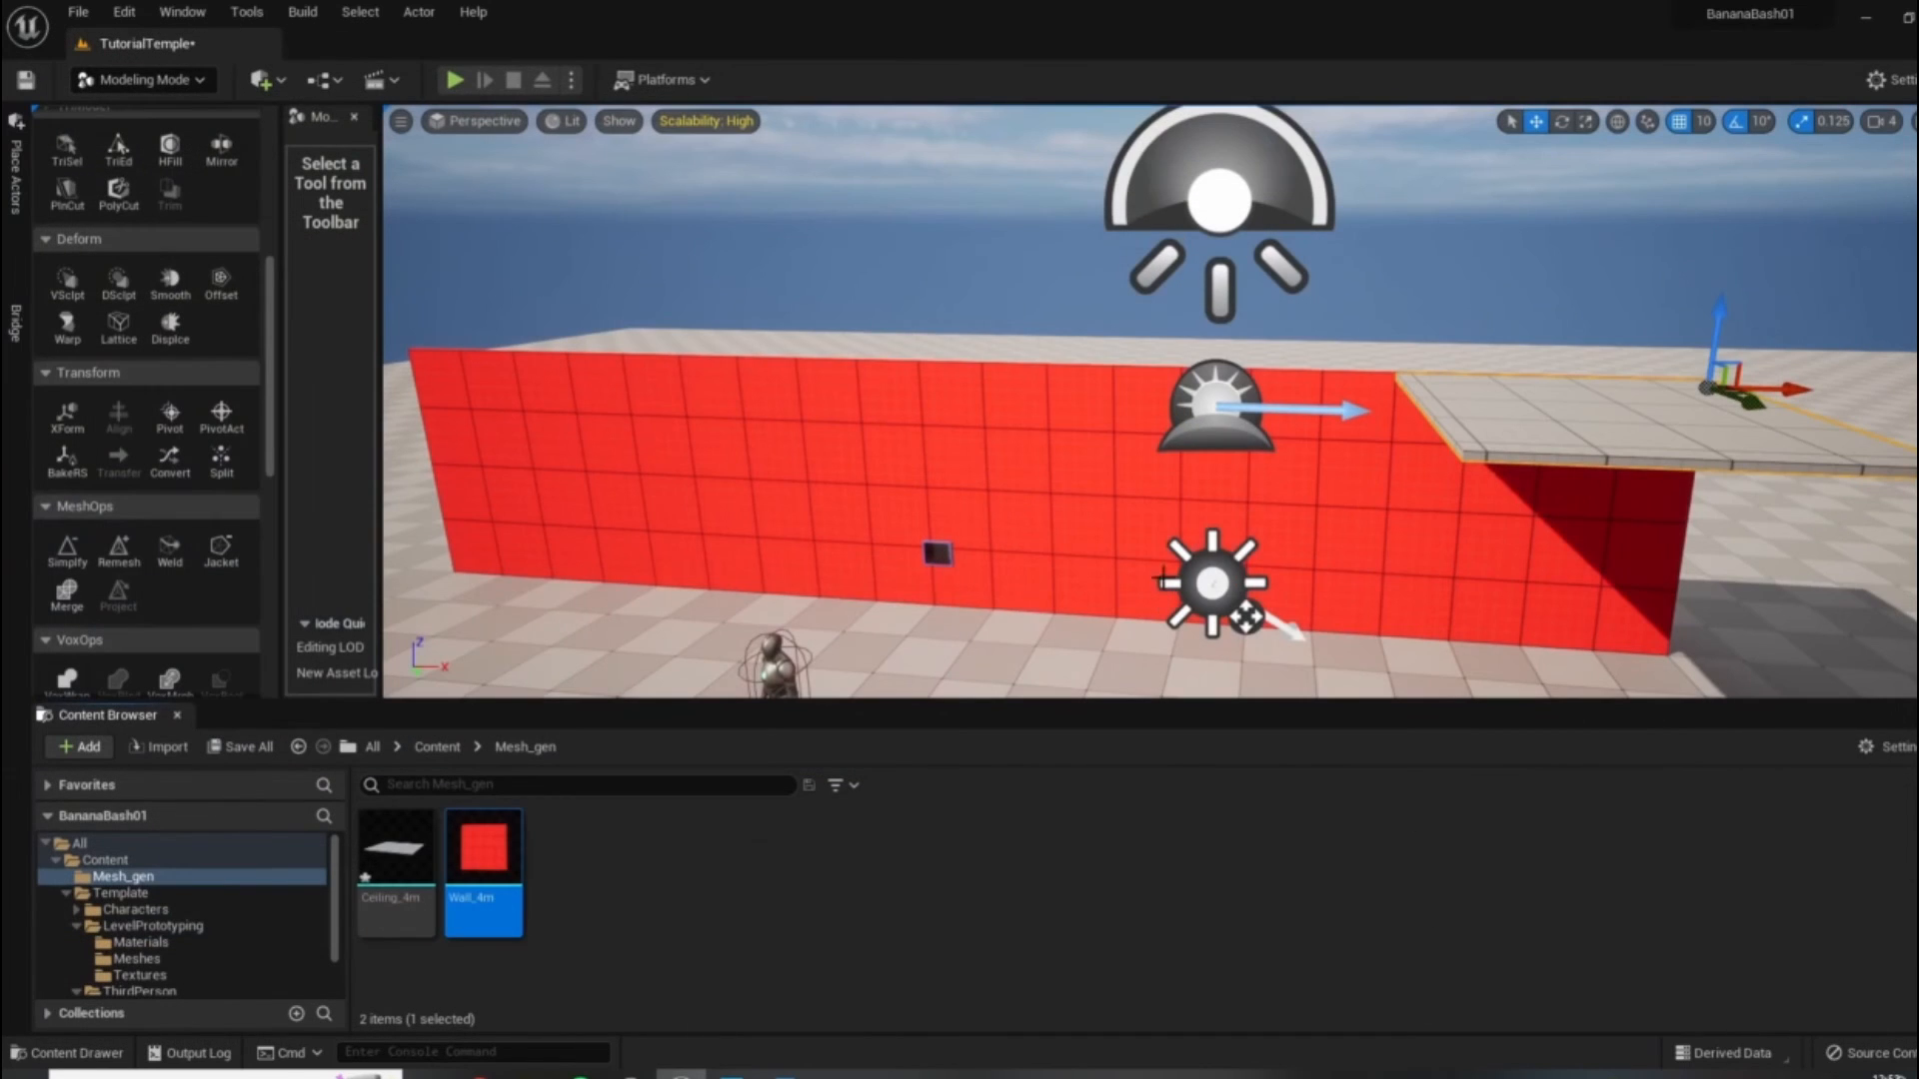
# Select one wall piece beside the ceiling in the level and inspect its assigned material and the available alternatives.
pyautogui.moveTo(644, 476); pyautogui.dragTo(980, 428, button='right')
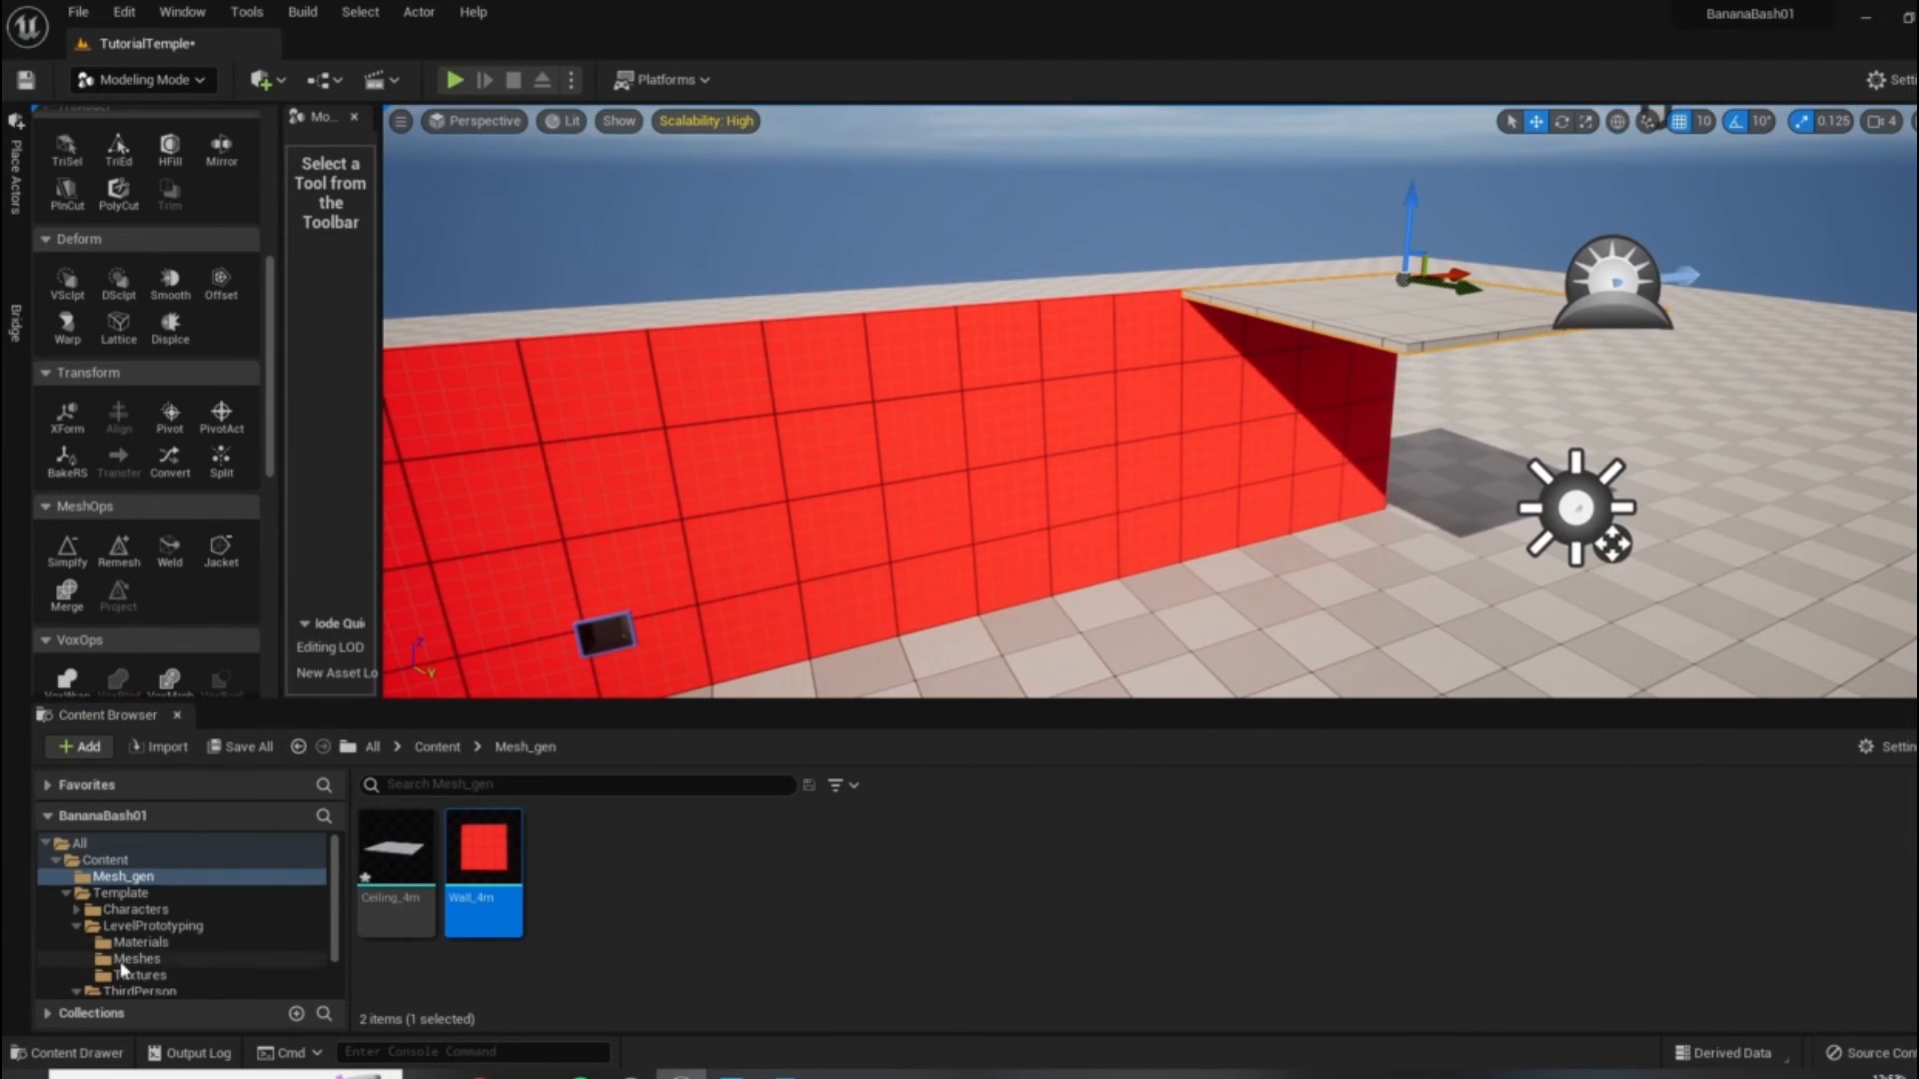
pyautogui.scroll(-2, 122, 967)
pyautogui.click(1008, 461)
pyautogui.click(1007, 462)
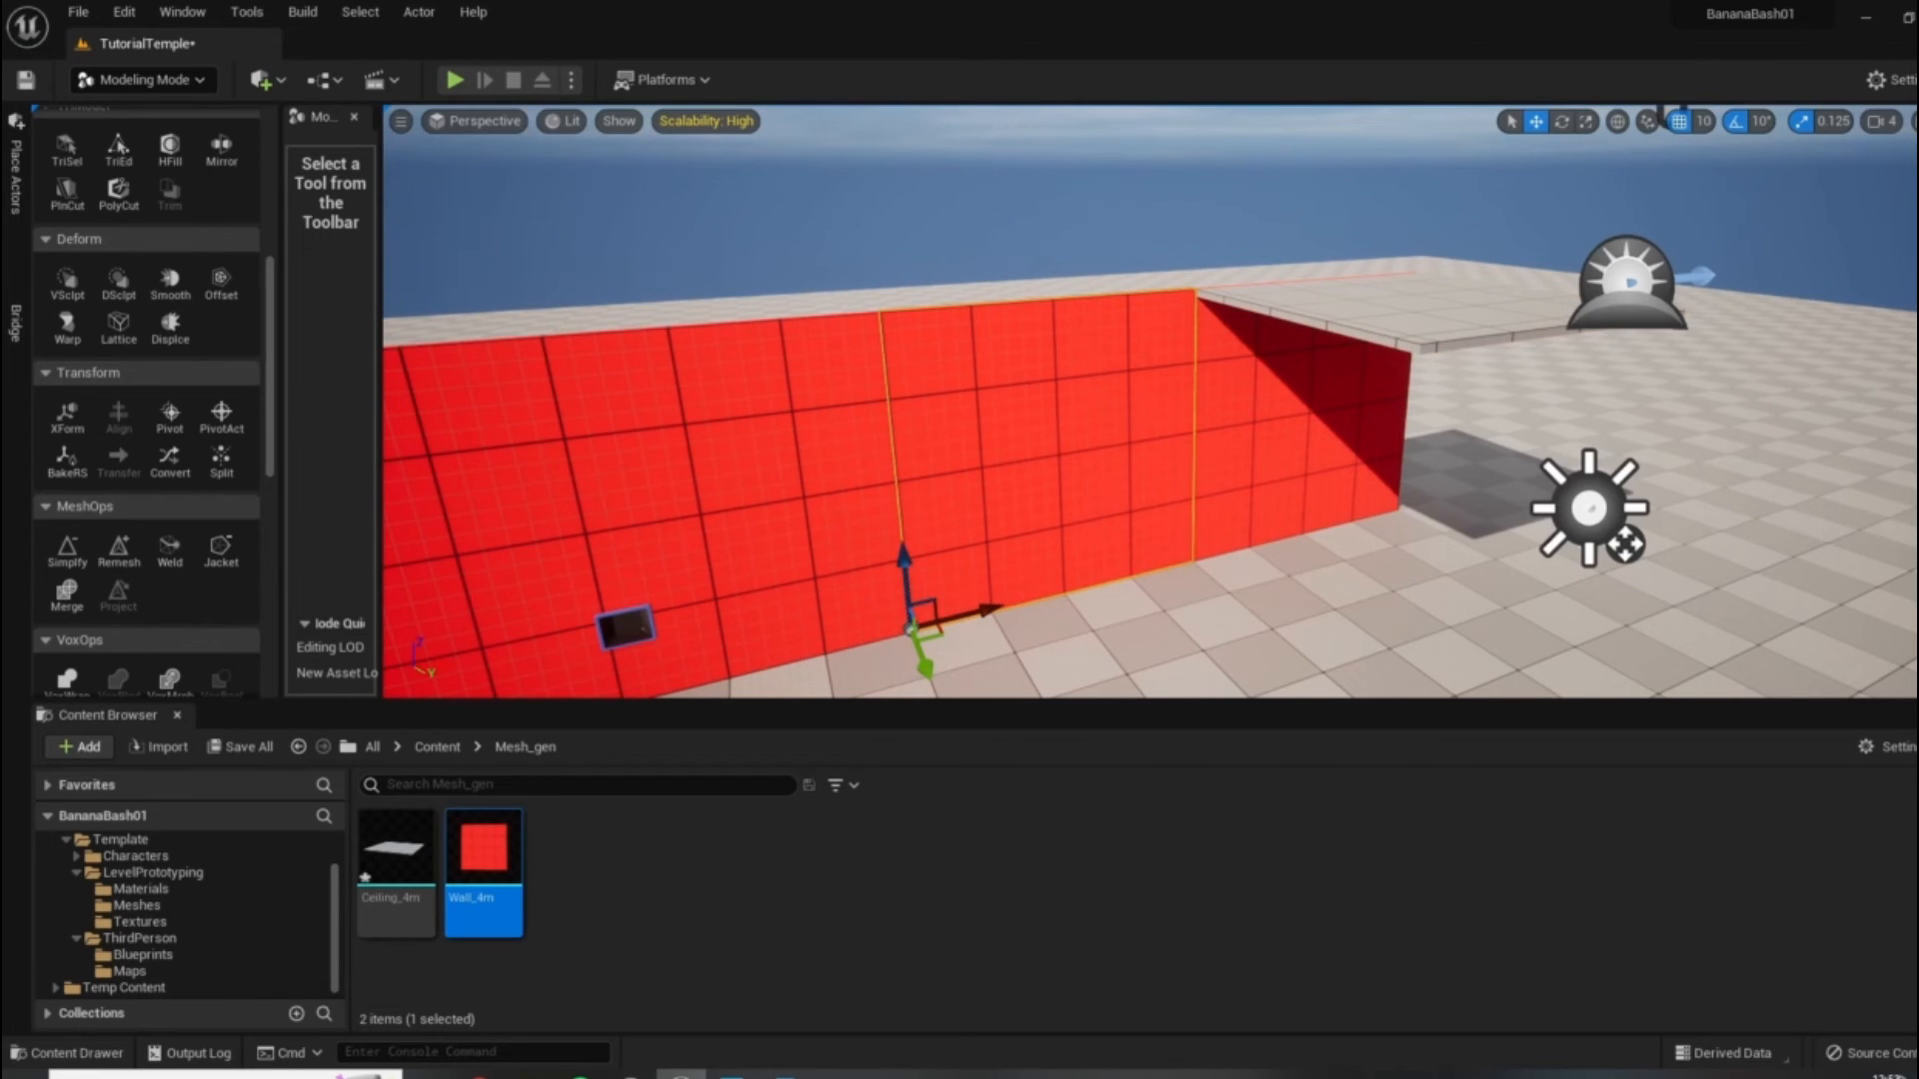
pyautogui.moveTo(1255, 522); pyautogui.dragTo(1213, 520, button='right')
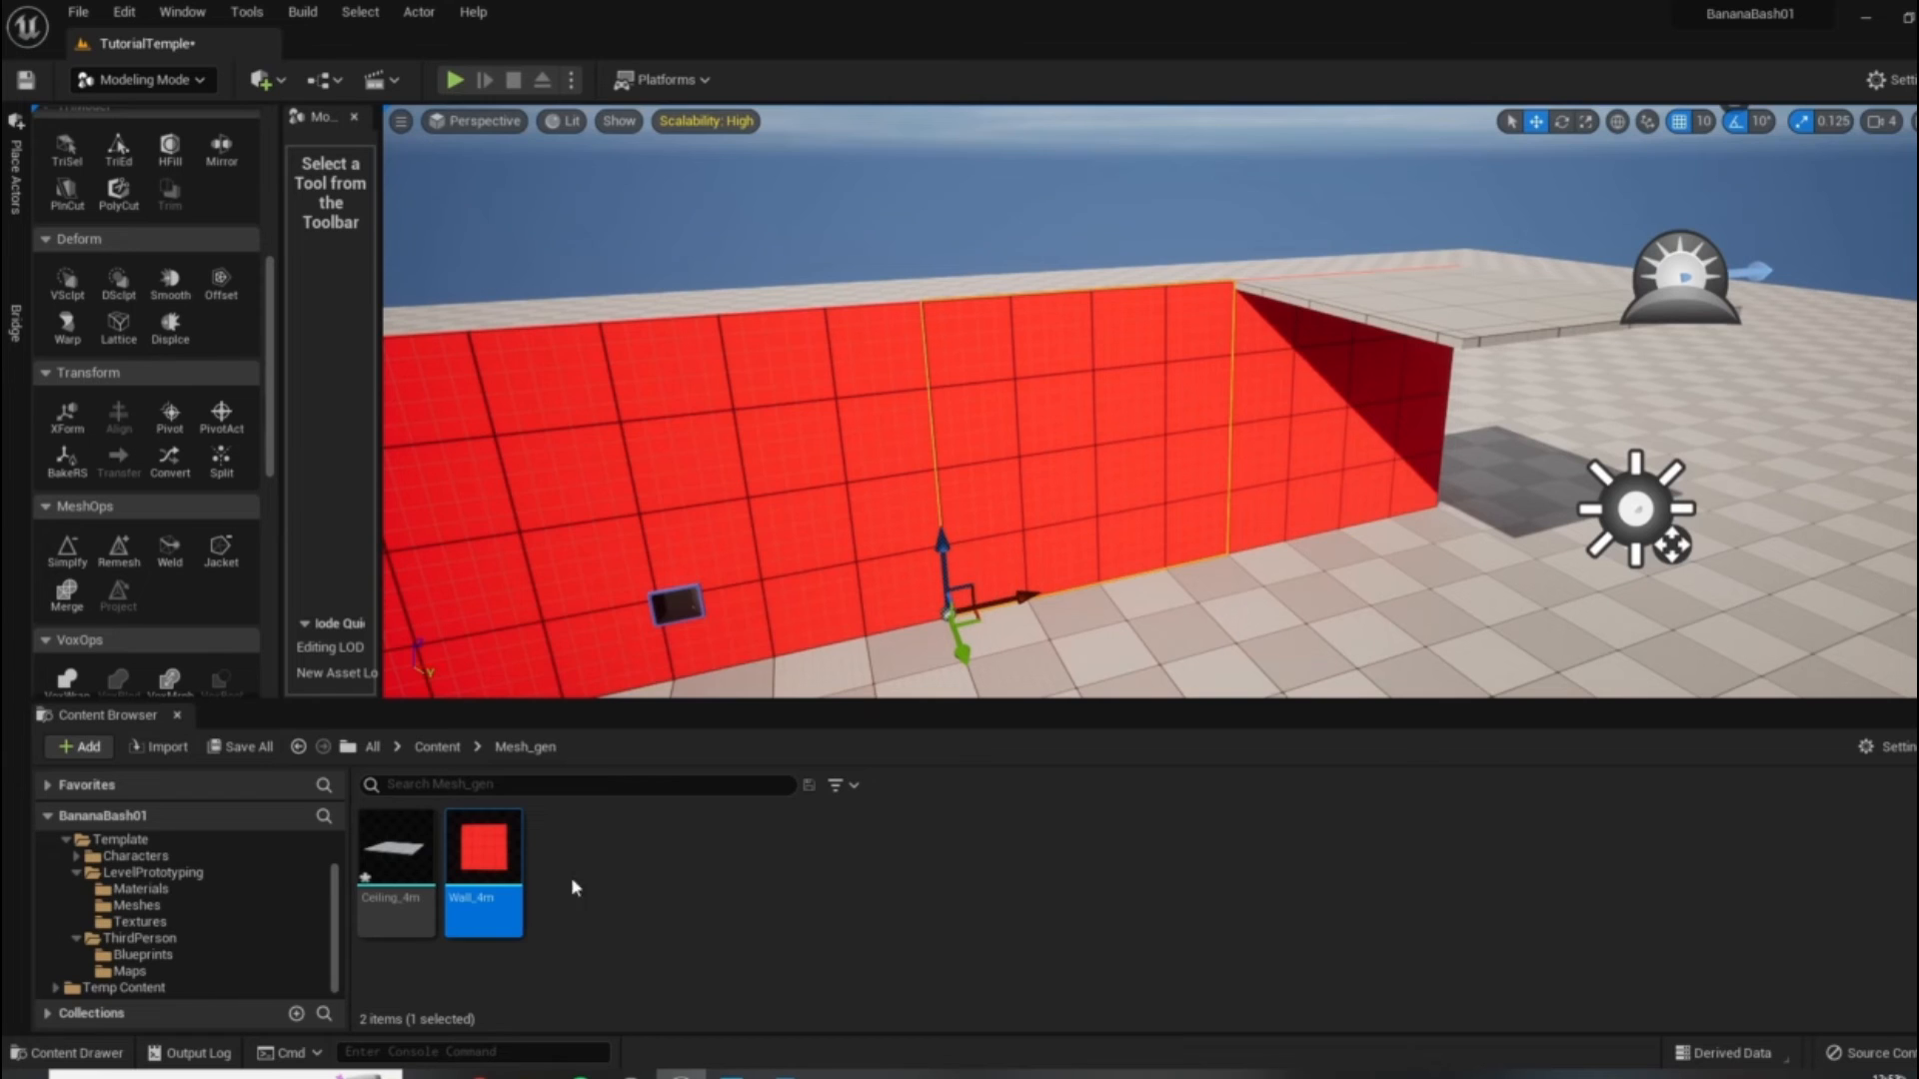
pyautogui.click(1908, 318)
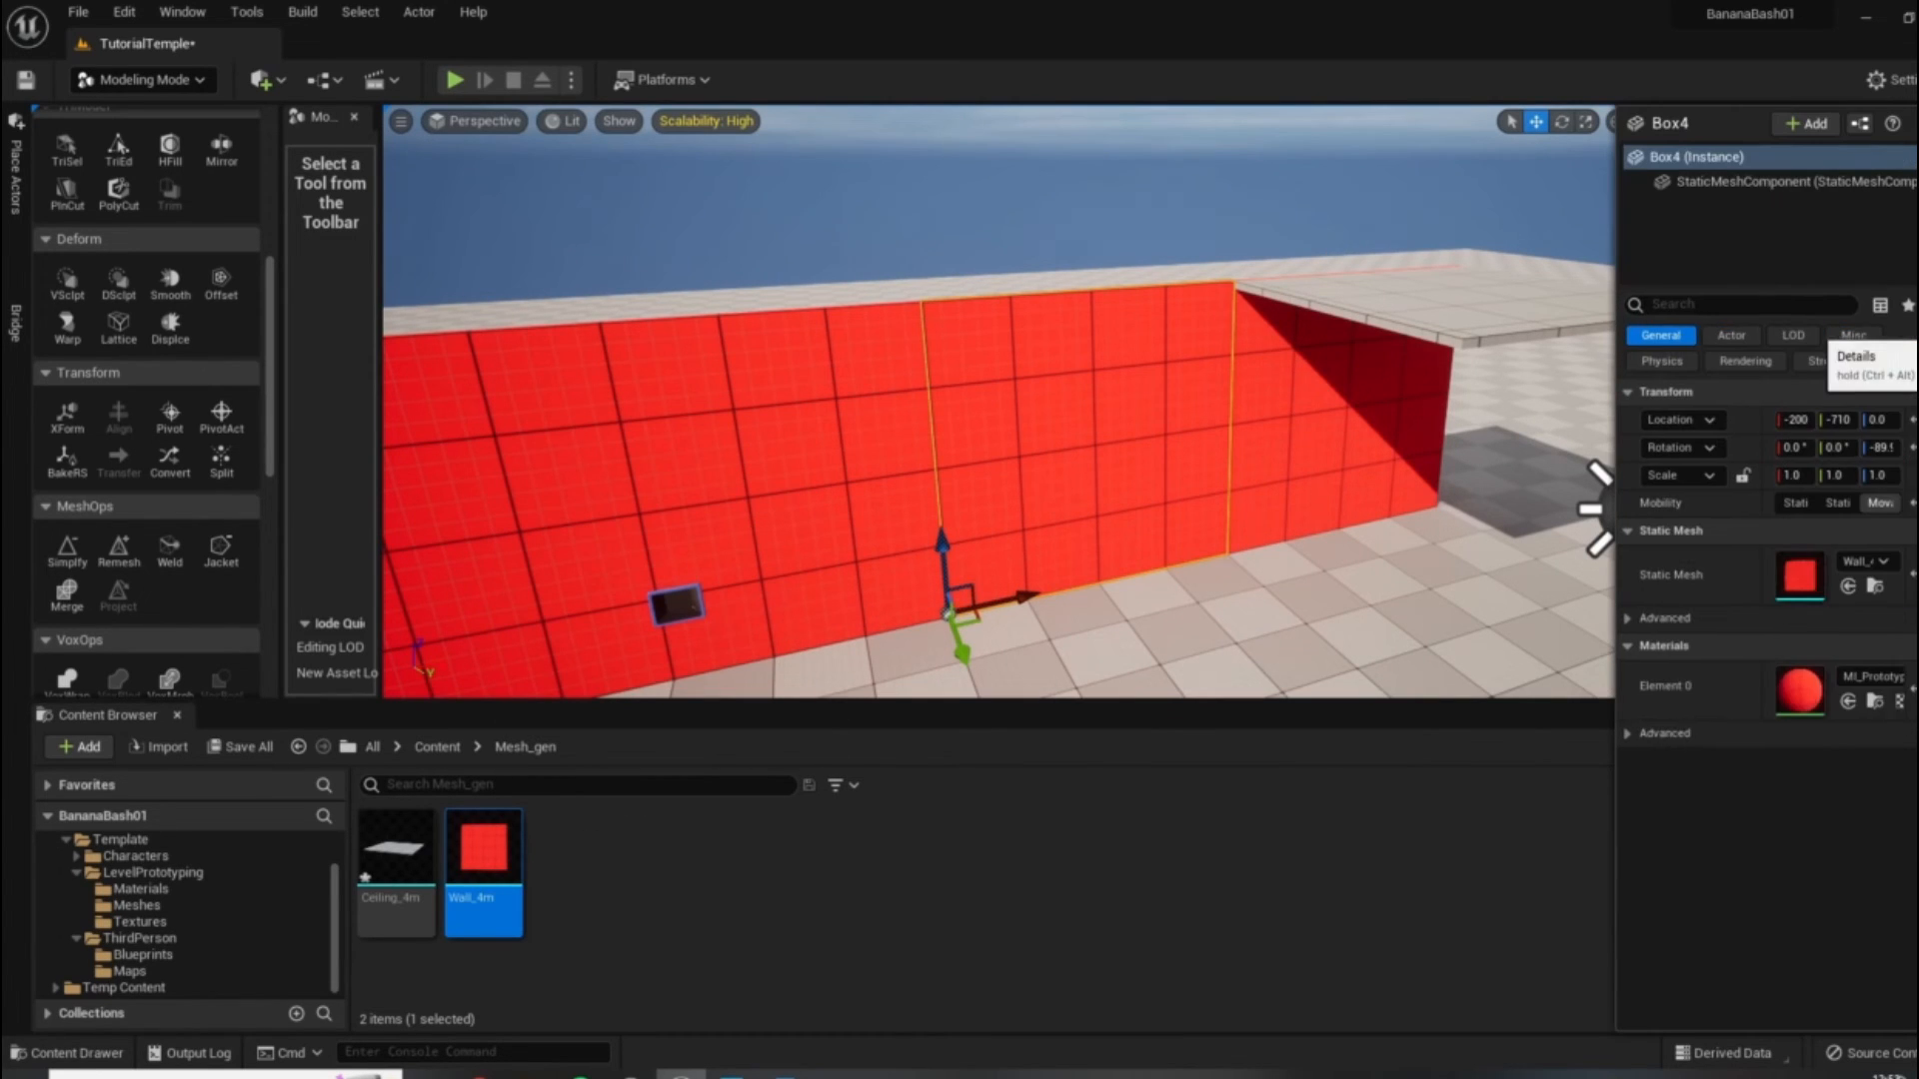
pyautogui.click(1854, 678)
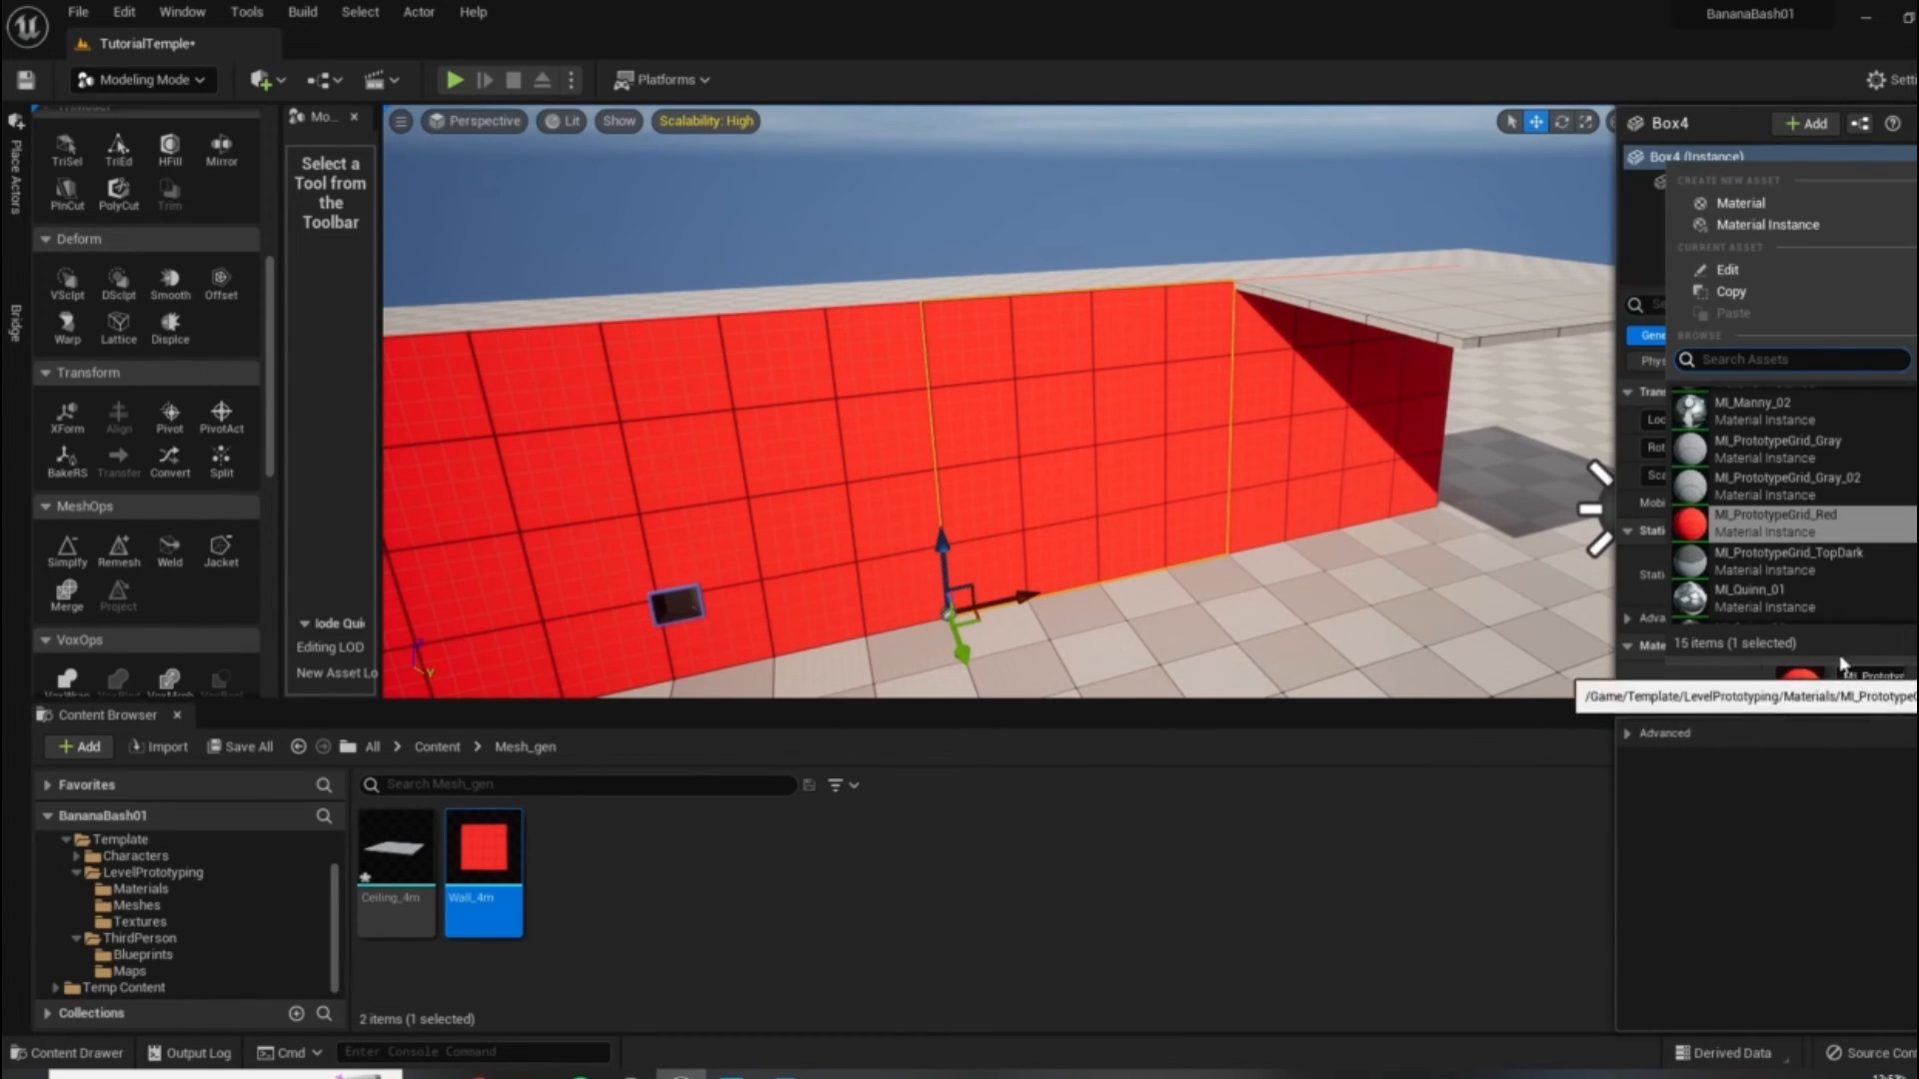
pyautogui.click(1234, 920)
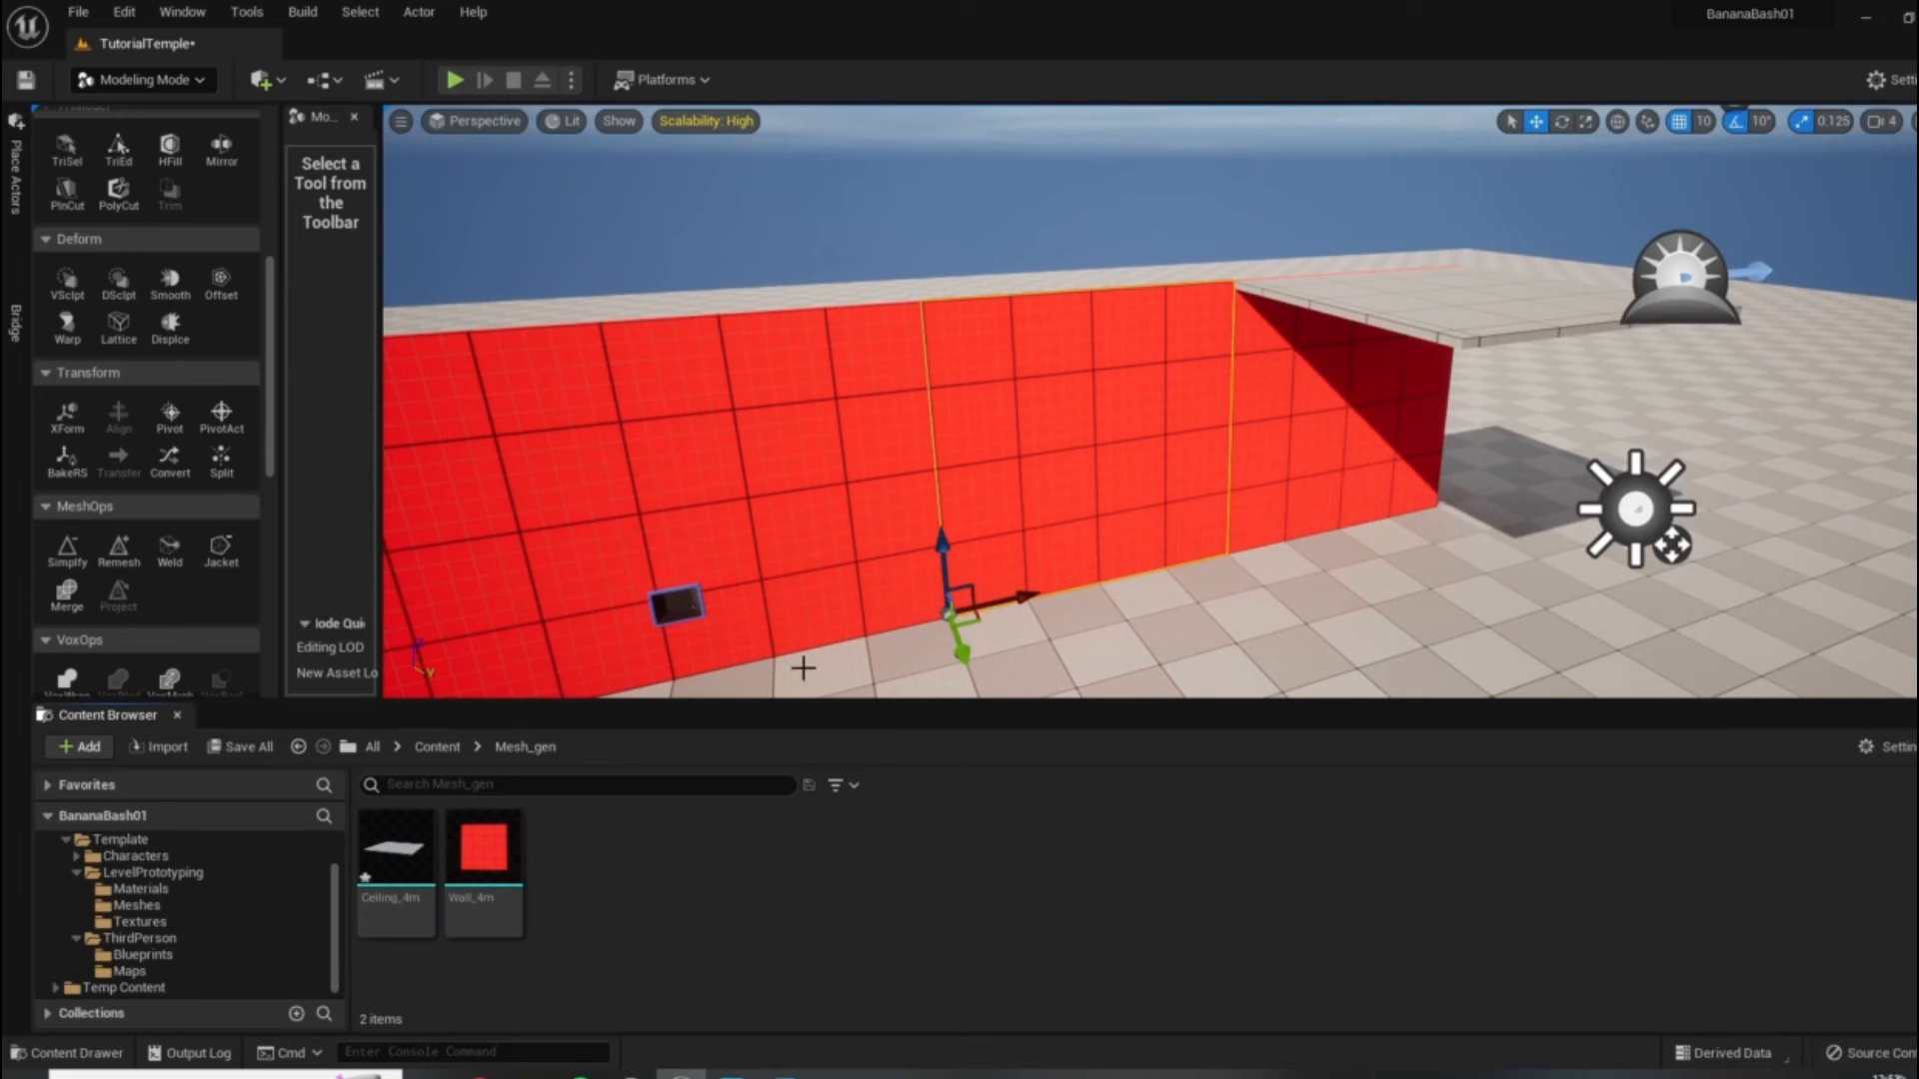
# Try a gray grid material on the selected wall piece only, and revert the piece to its red material.
pyautogui.click(1909, 345)
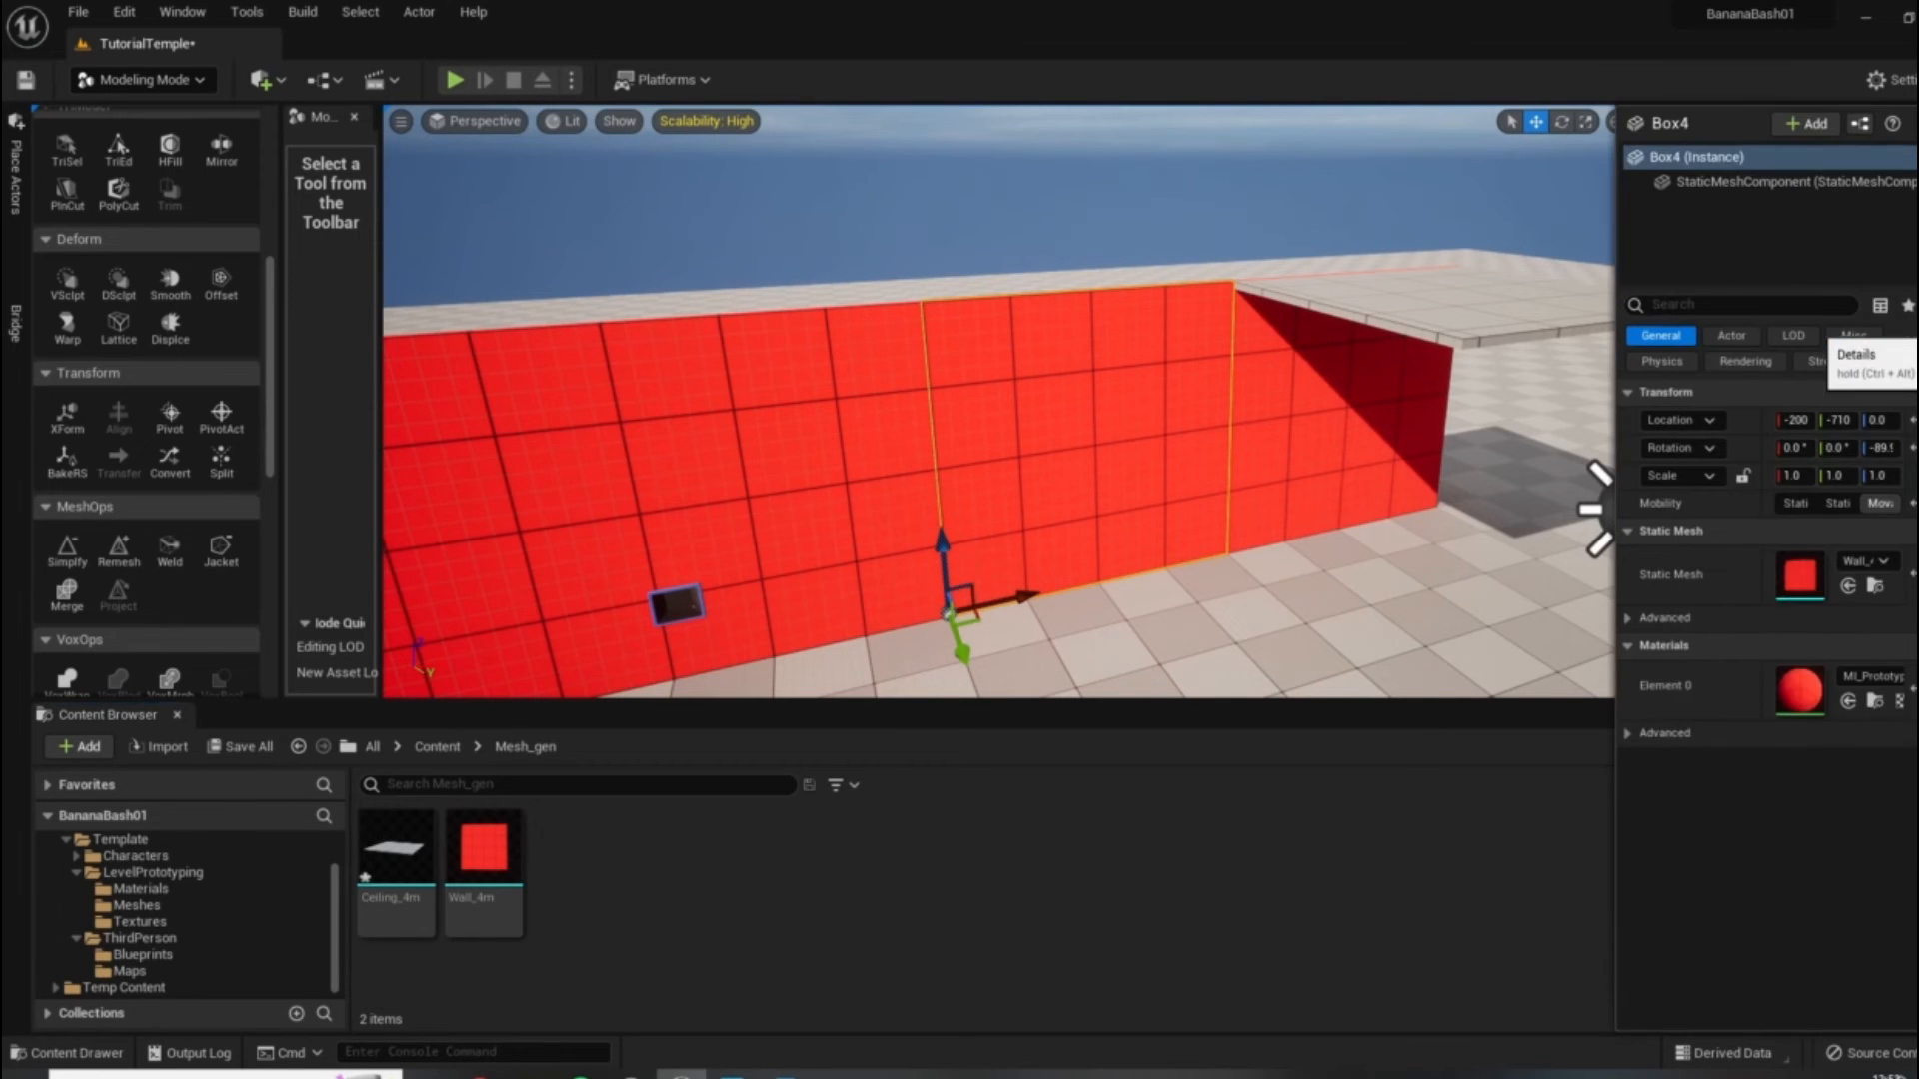
pyautogui.click(1870, 677)
pyautogui.click(1789, 561)
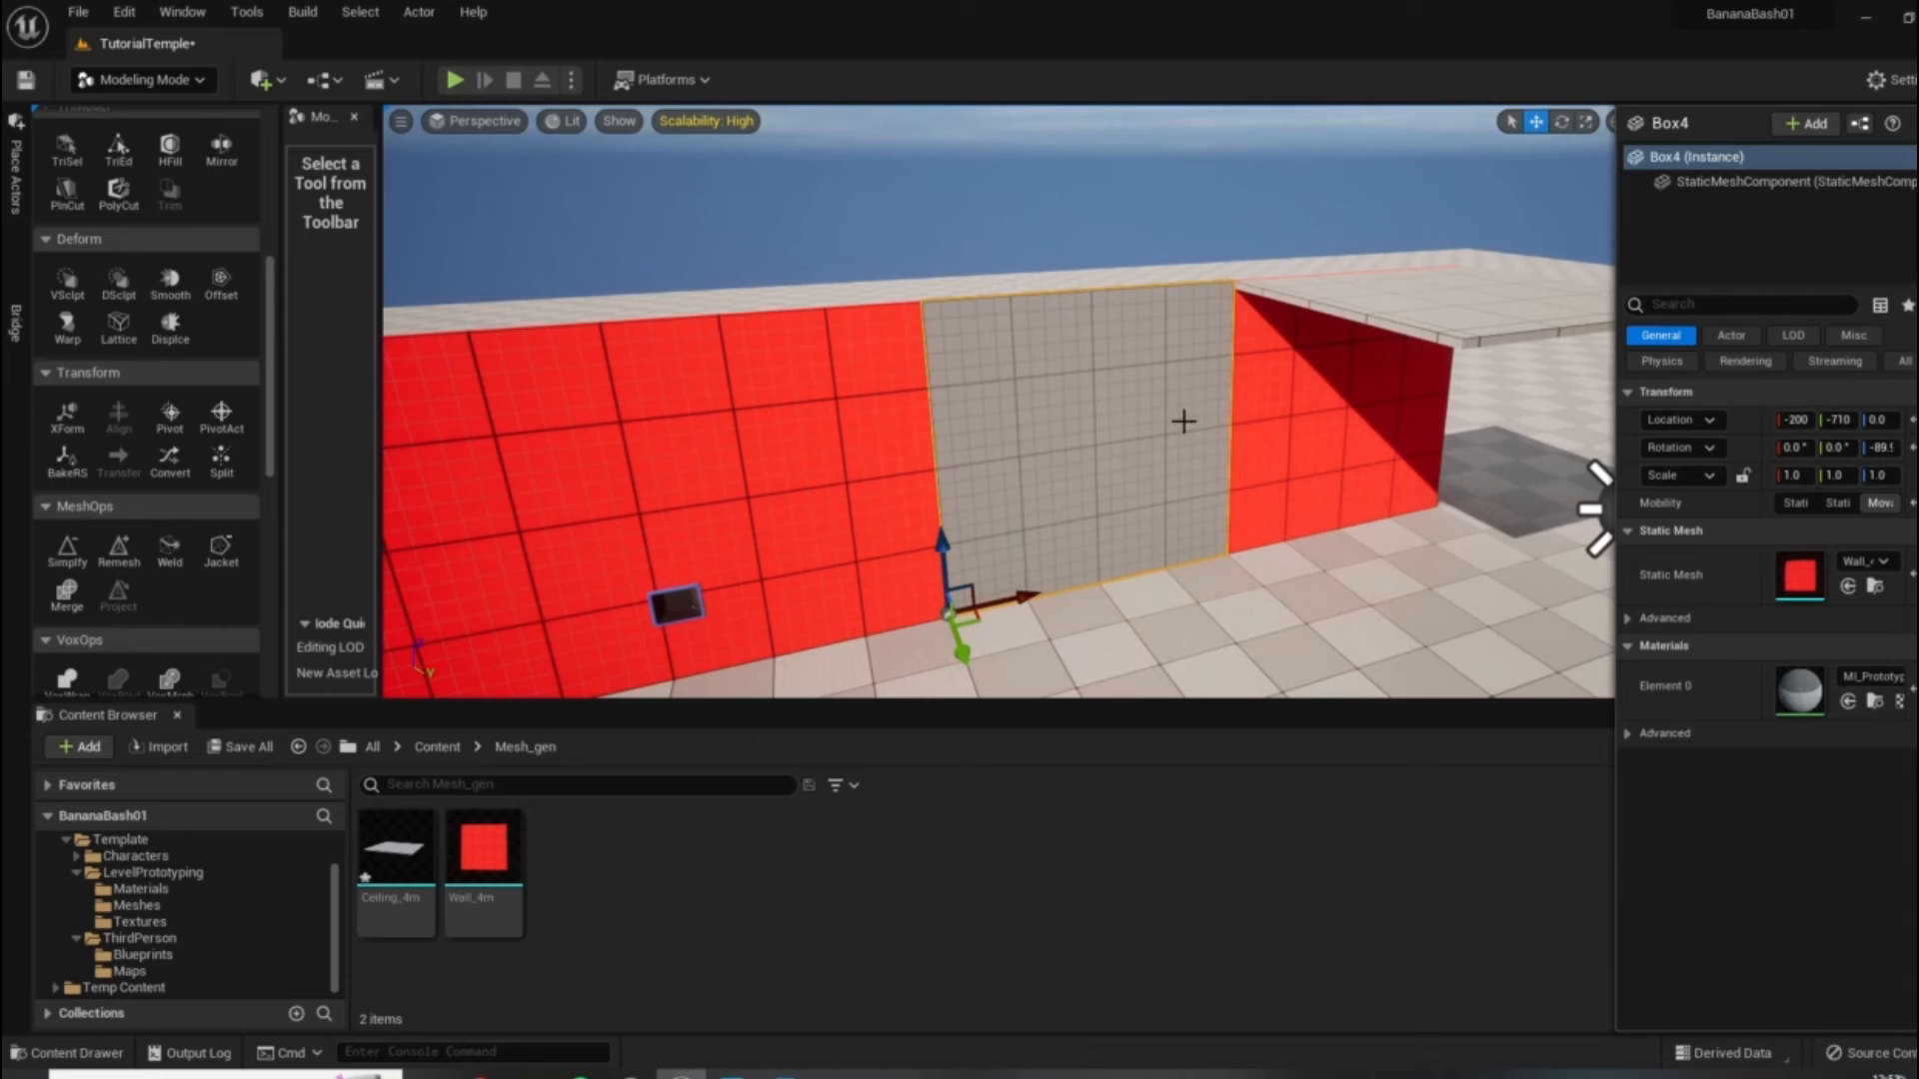
pyautogui.click(1848, 702)
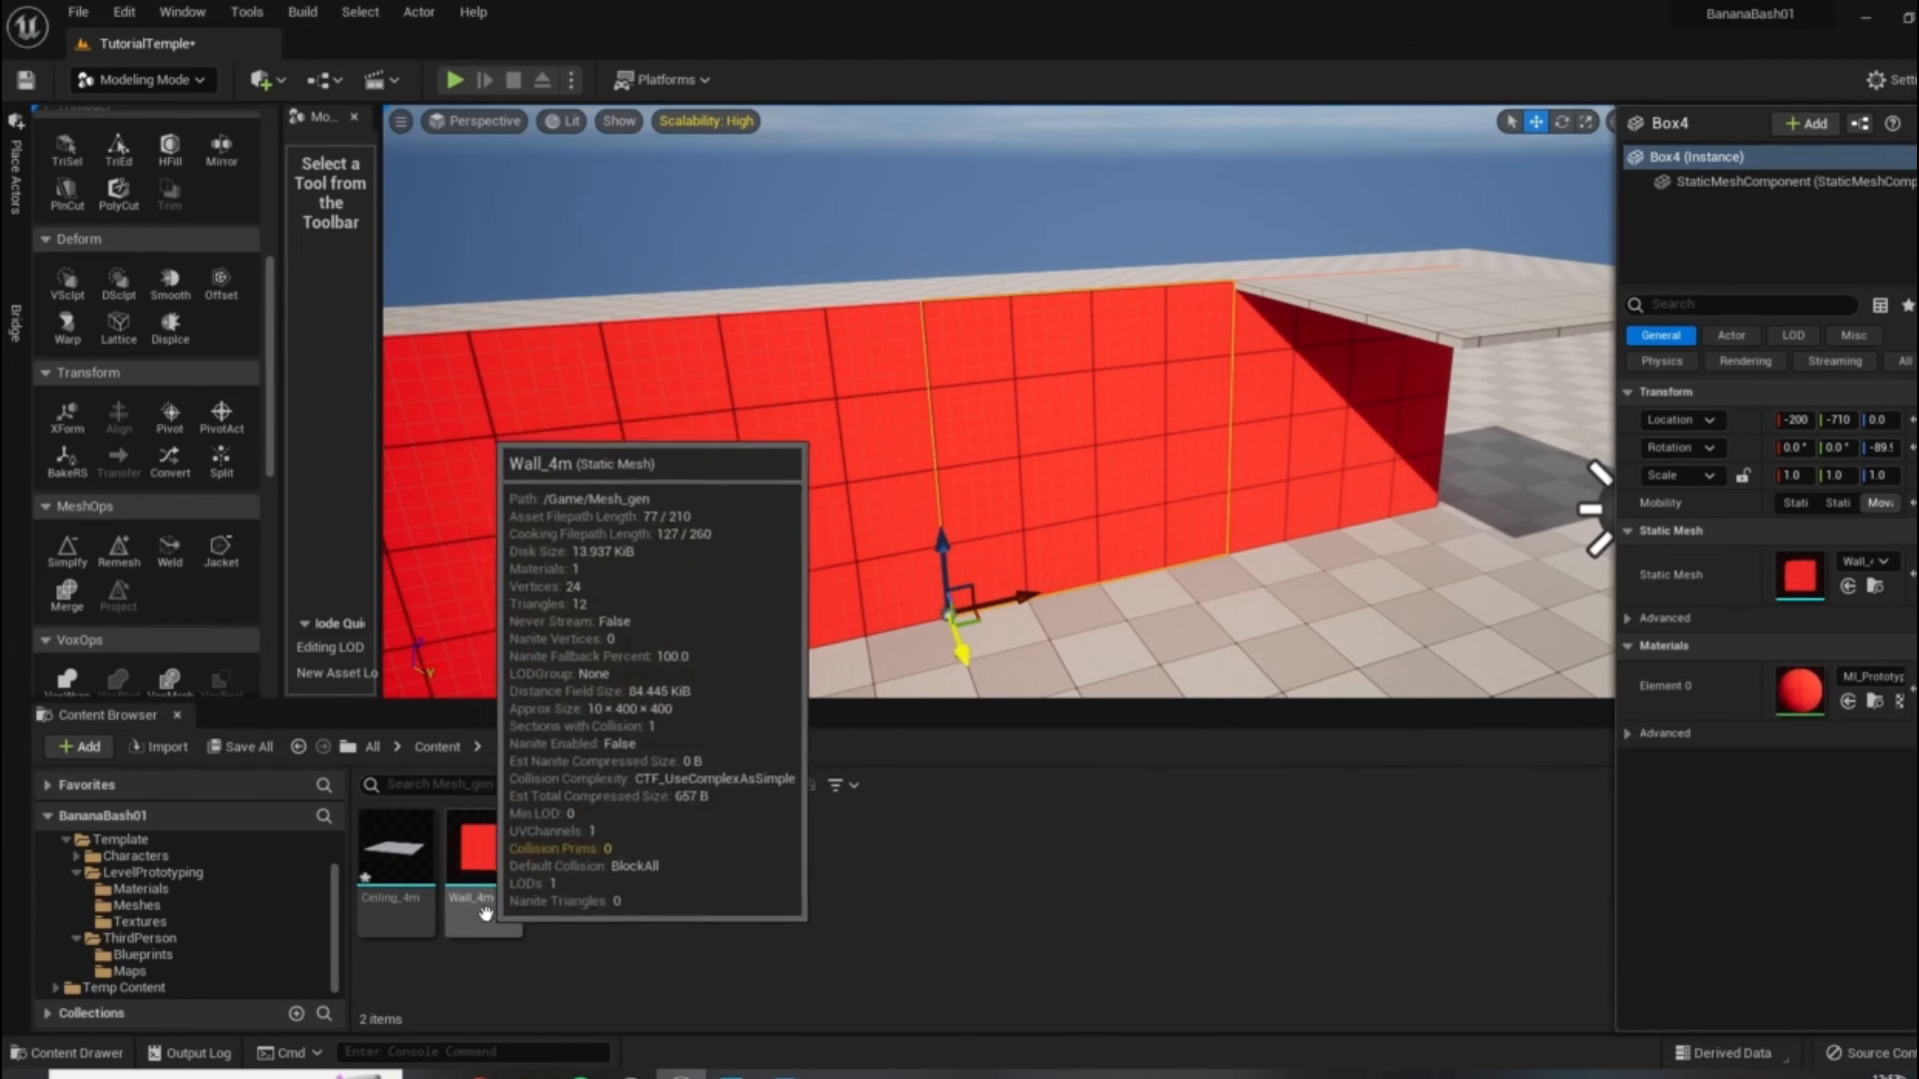
# Look over the red wall run and the adjoining gray ceiling piece from several angles in the level.
pyautogui.scroll(-2, 1170, 444)
pyautogui.moveTo(1423, 318); pyautogui.dragTo(1115, 340, button='right')
pyautogui.press('w')
pyautogui.press('d')
pyautogui.press('d')
pyautogui.press('s')
pyautogui.press('a')
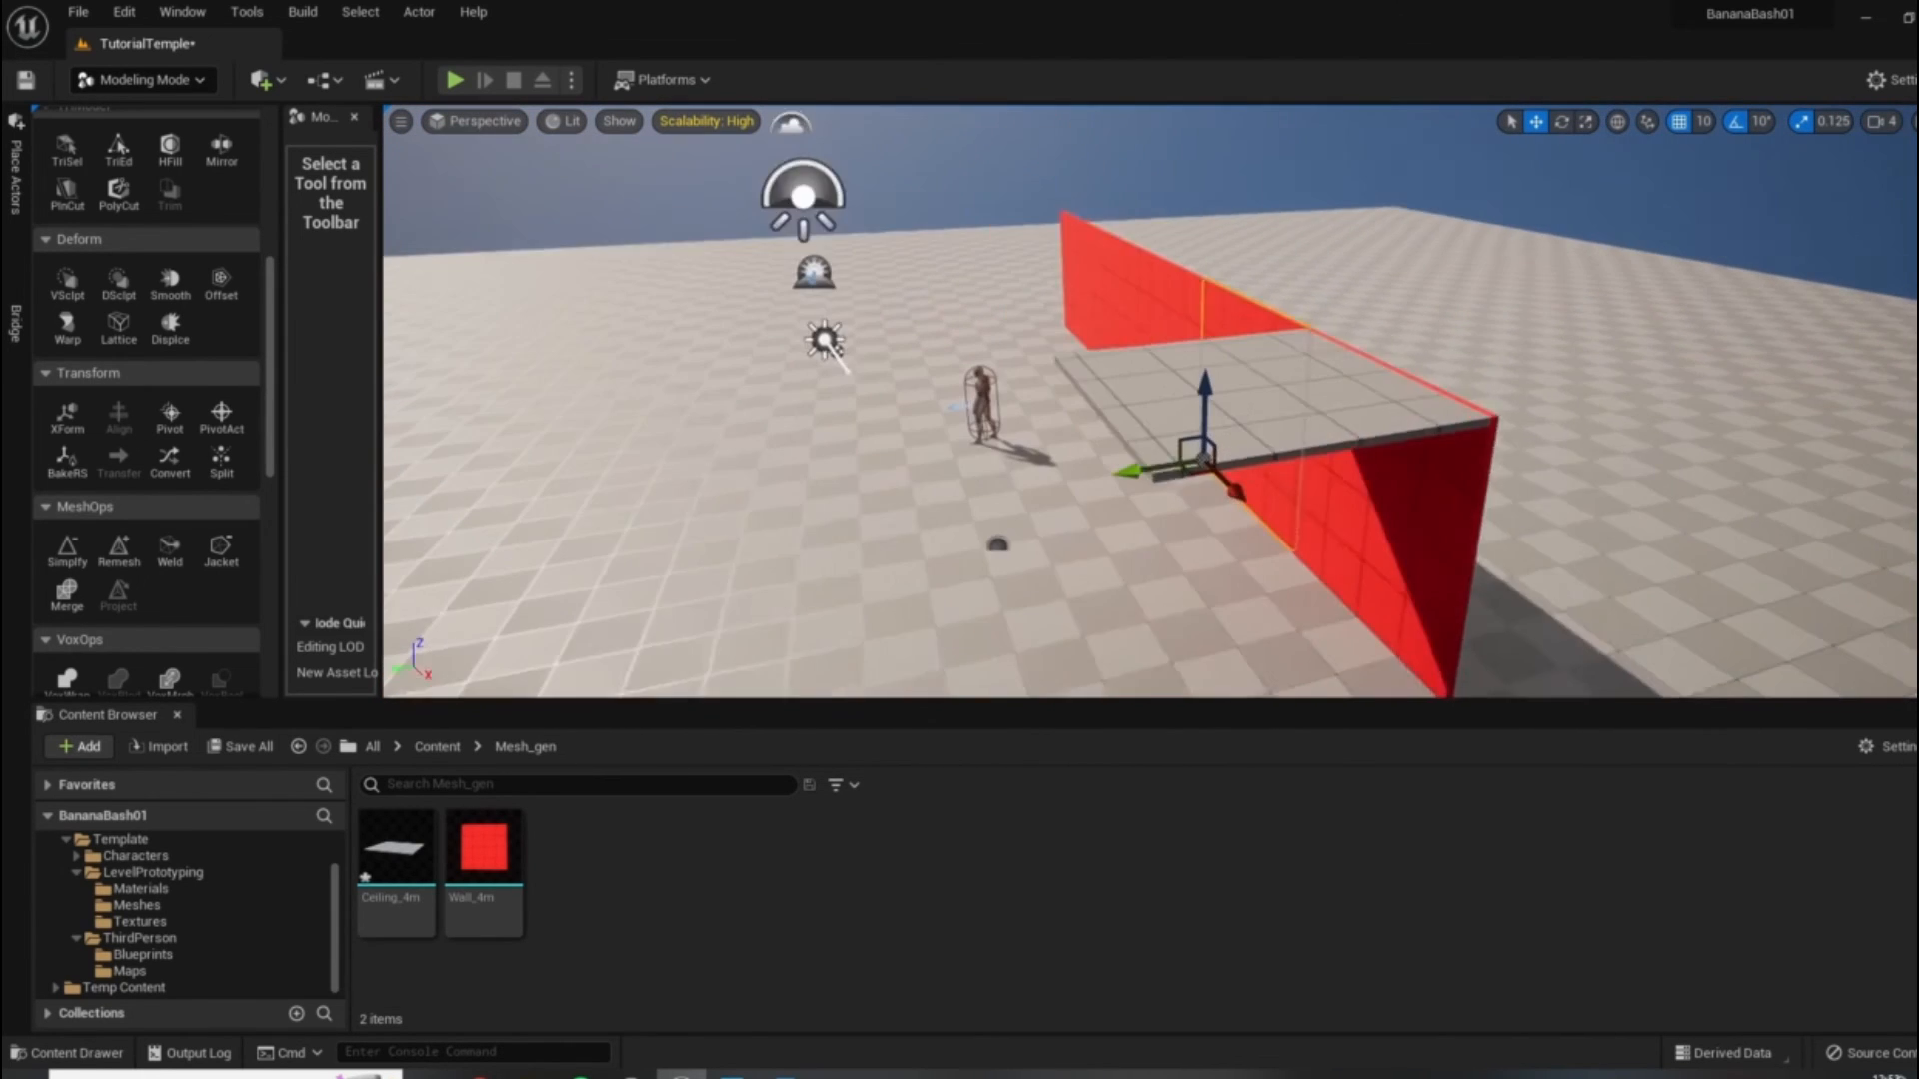
pyautogui.moveTo(1502, 584); pyautogui.dragTo(1502, 584, button='right')
pyautogui.press('w')
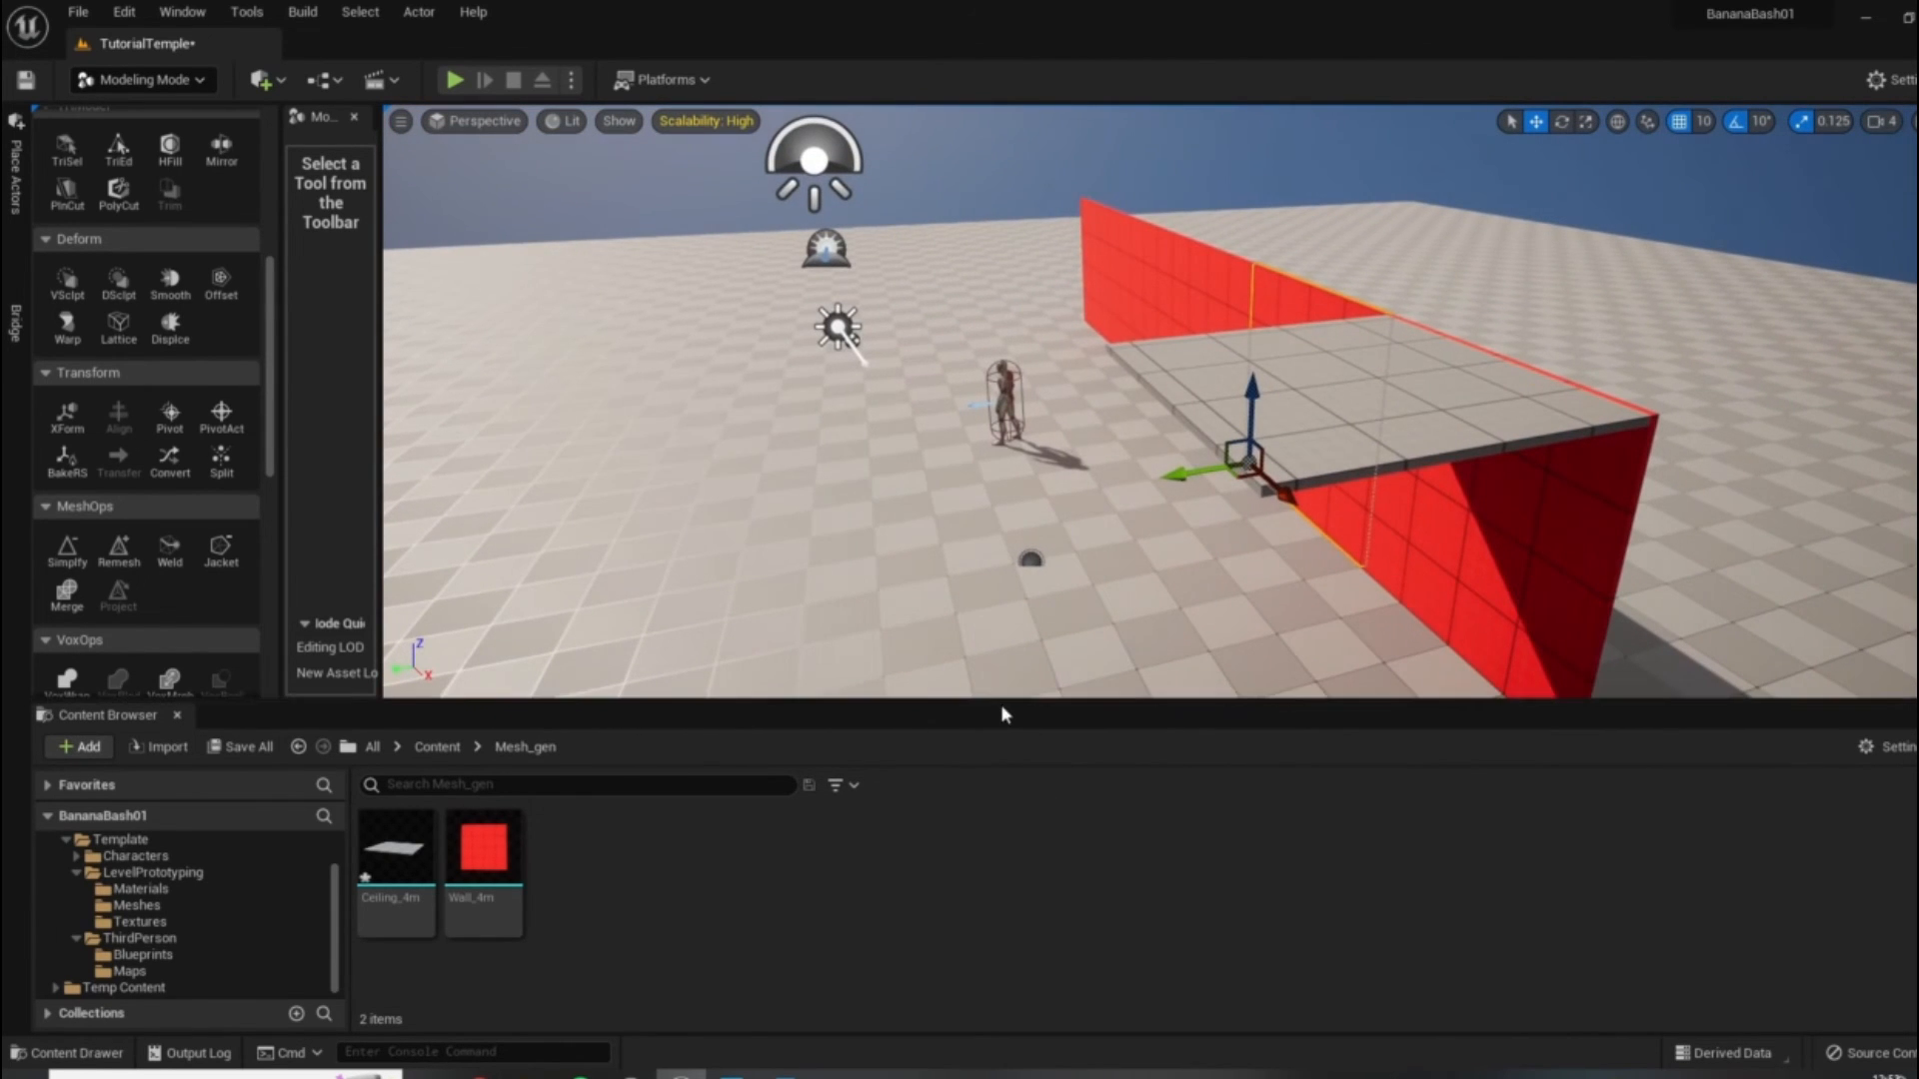
pyautogui.moveTo(999, 702); pyautogui.dragTo(992, 766)
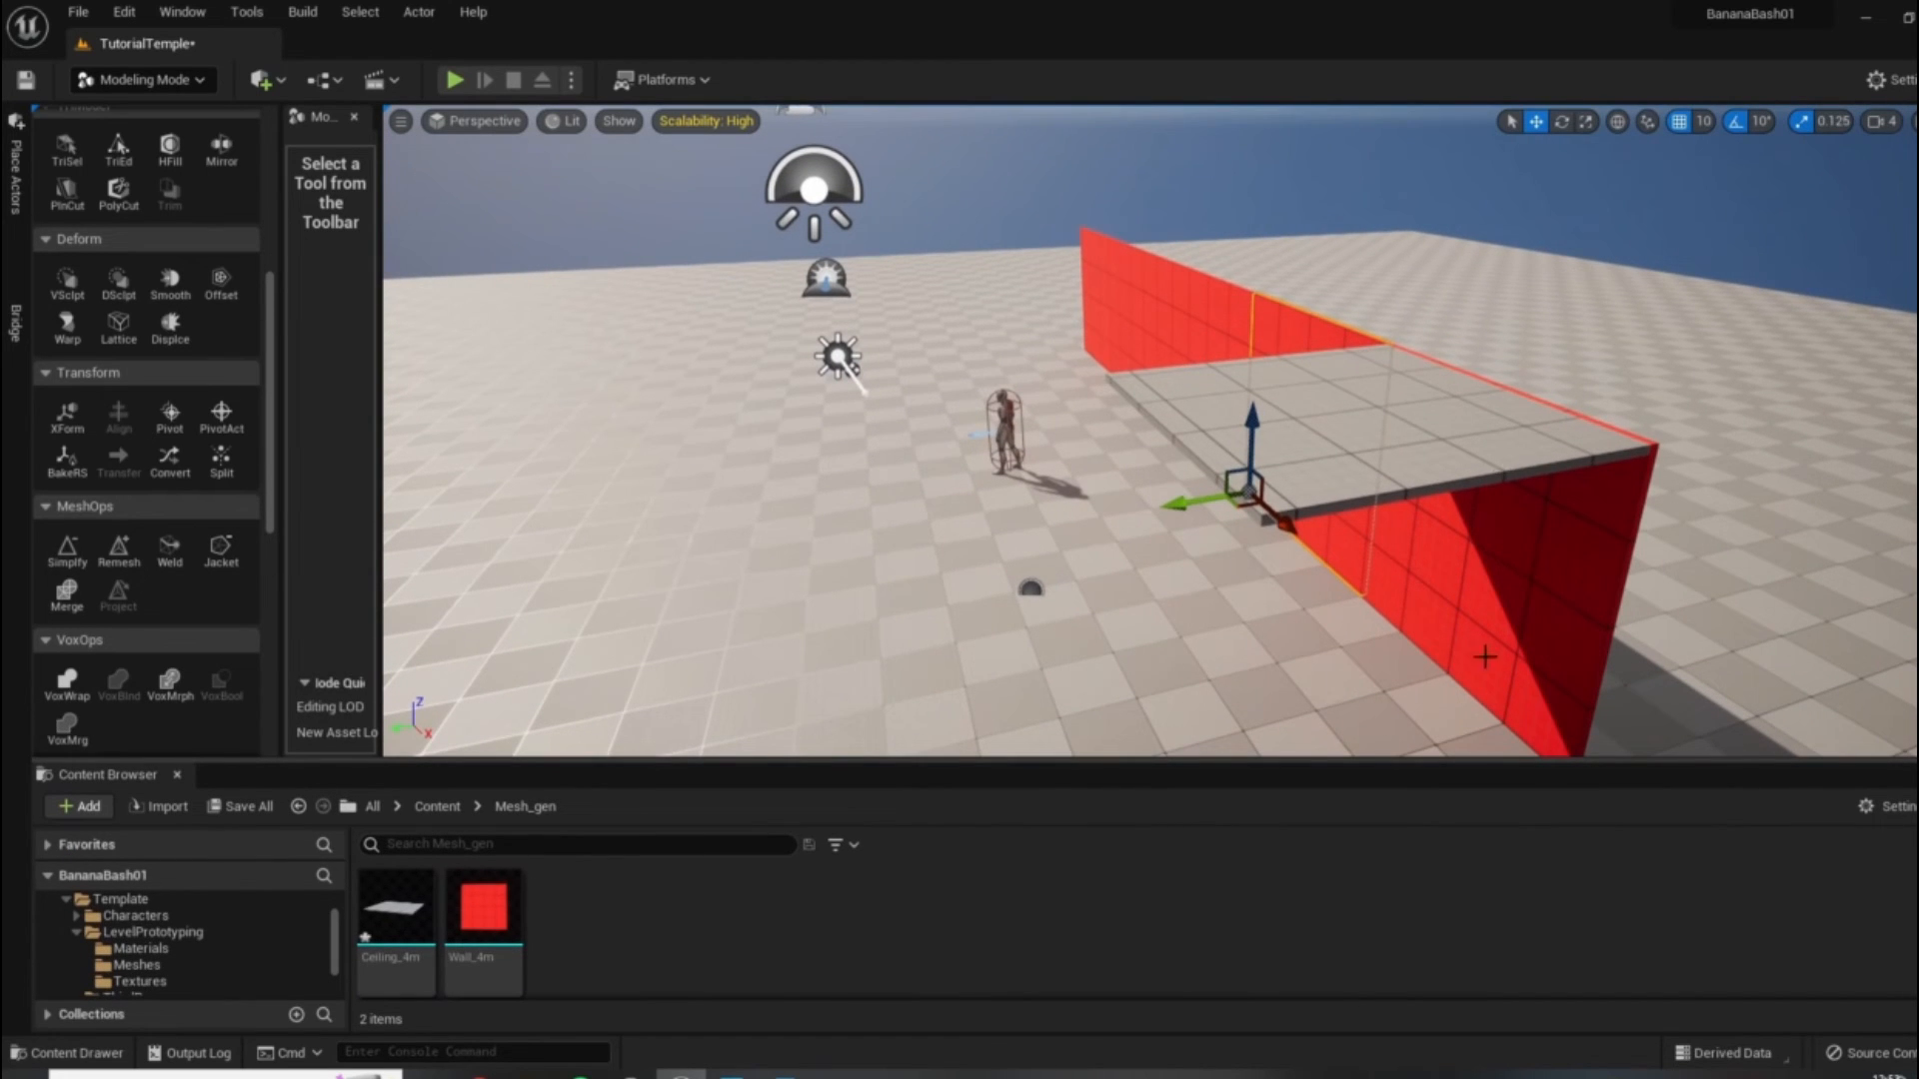
pyautogui.moveTo(1371, 532); pyautogui.dragTo(1371, 532, button='right')
pyautogui.press('d')
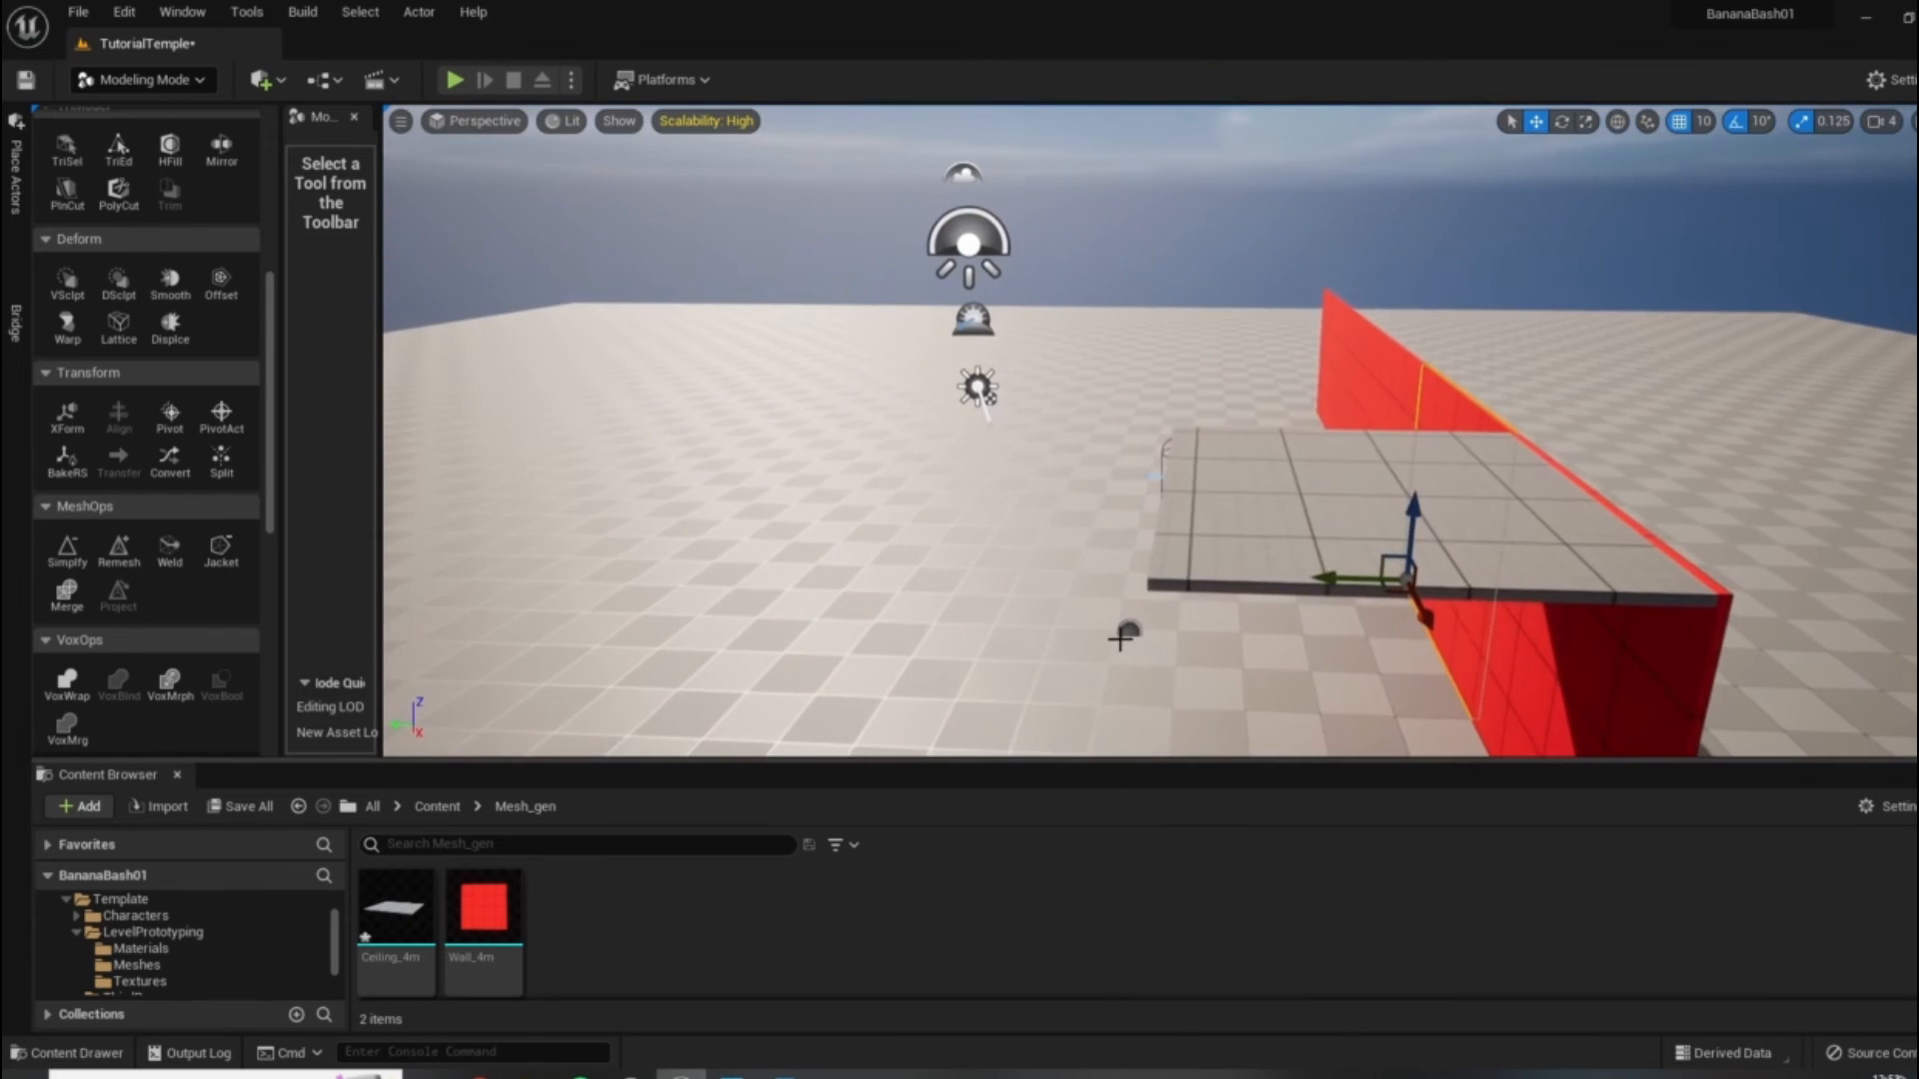
pyautogui.moveTo(1575, 544); pyautogui.dragTo(1404, 497, button='right')
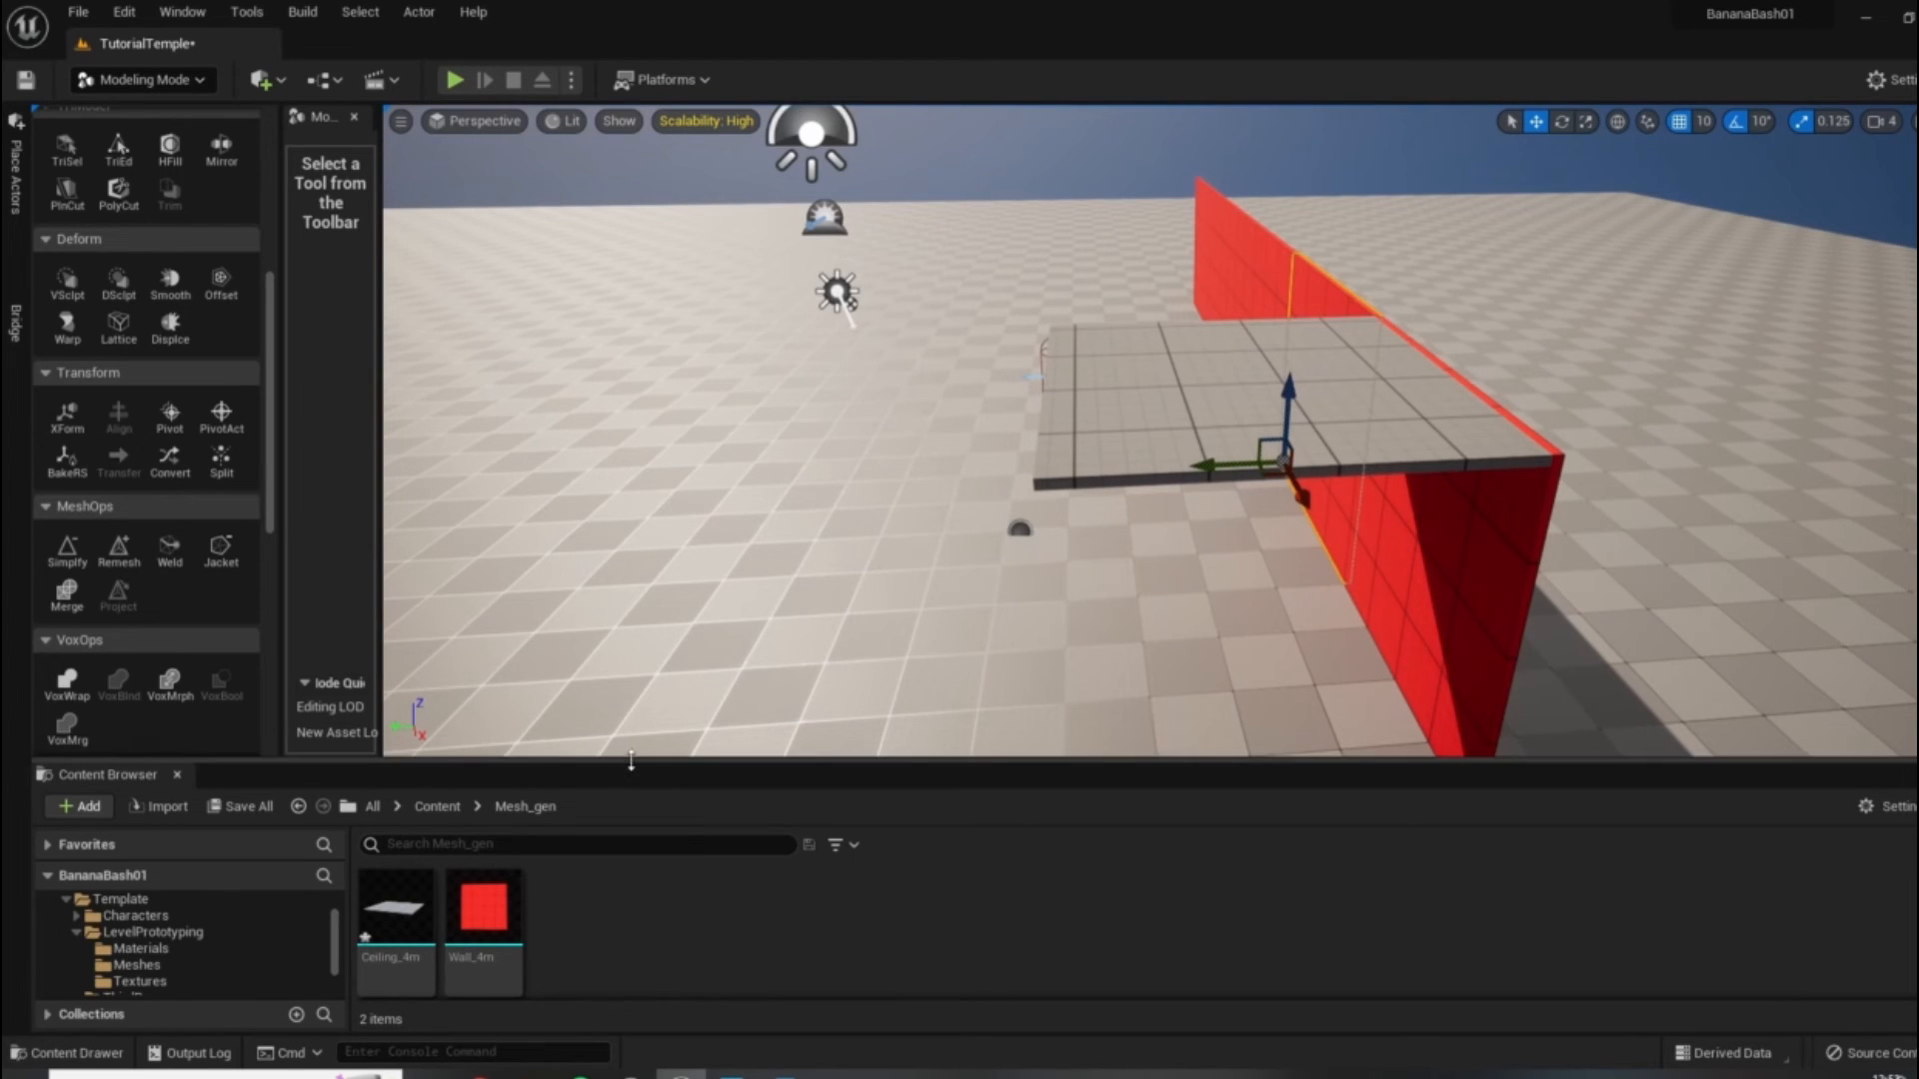
# Duplicate MI_PrototypeGrid_Red in the LevelPrototyping Materials folder and name the copy MI_PrototypeGrid_Blue.
pyautogui.moveTo(631, 761); pyautogui.dragTo(669, 607)
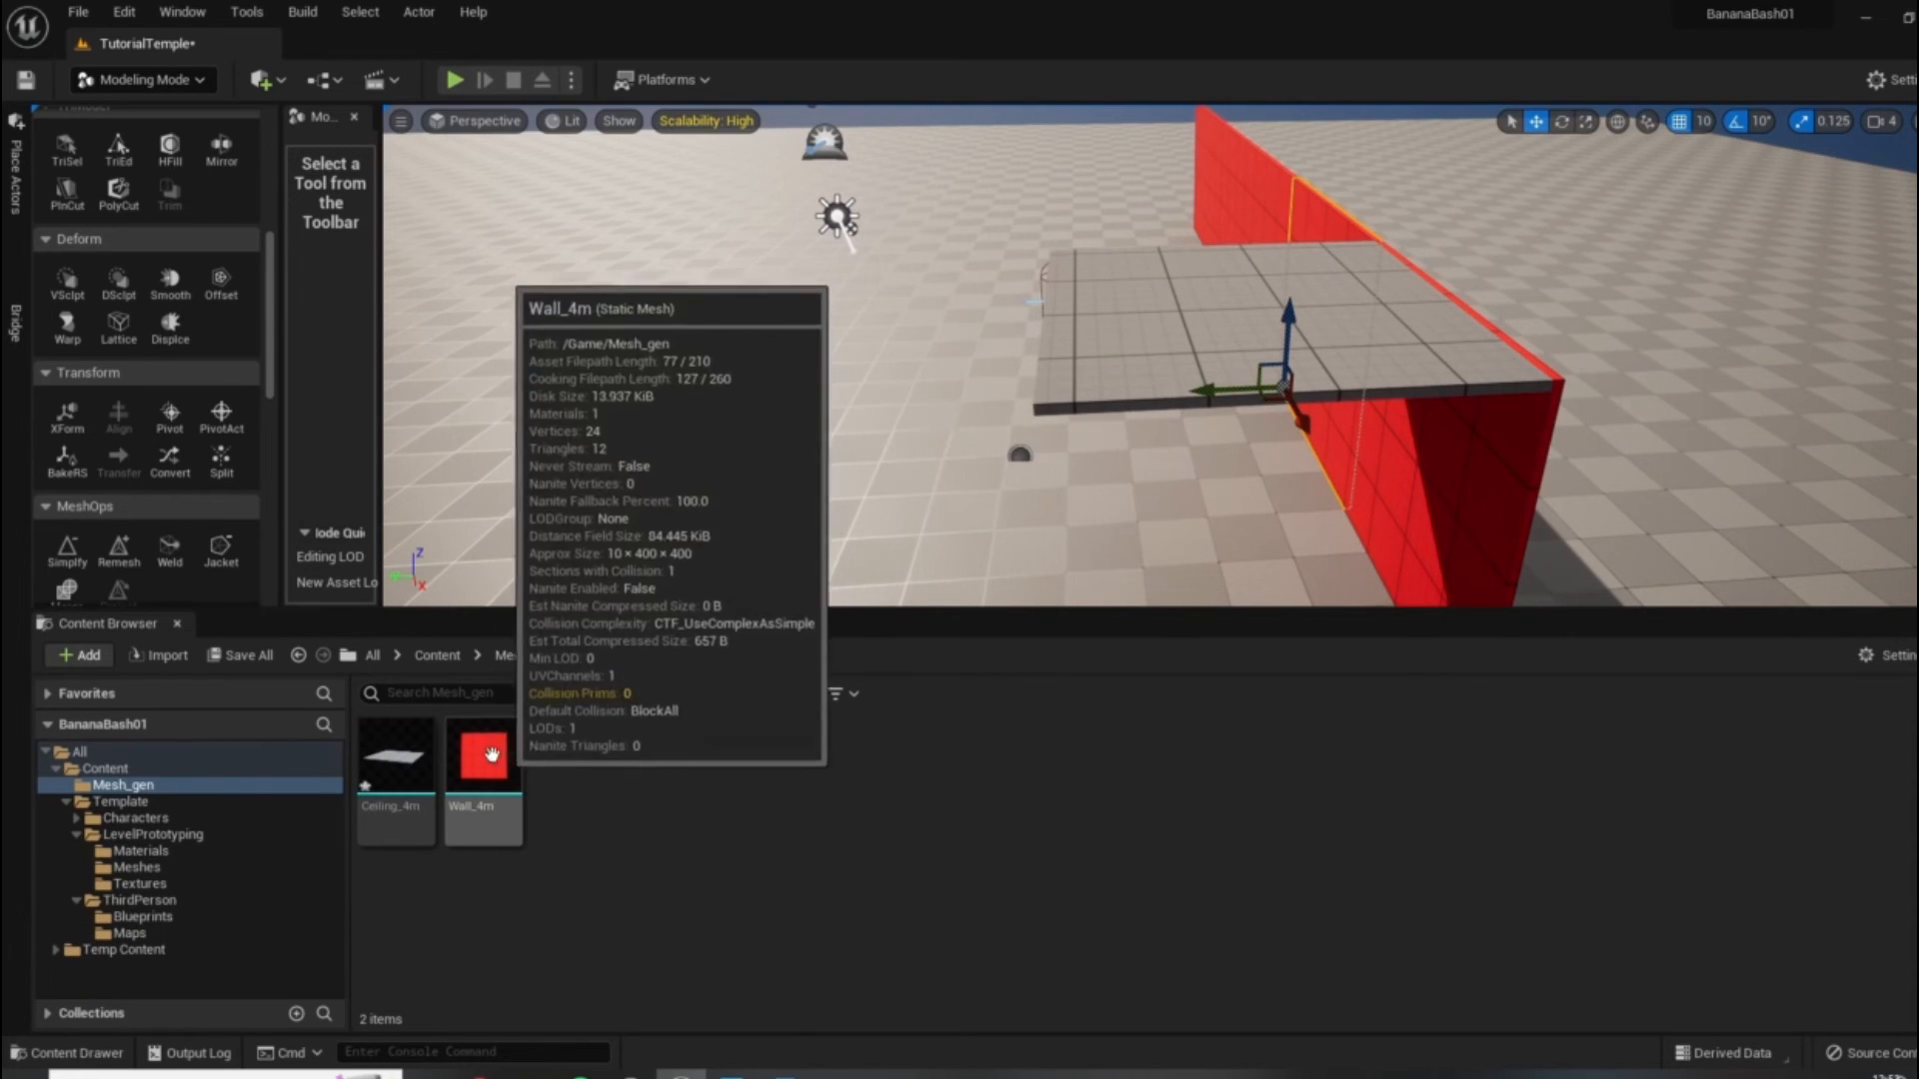
pyautogui.click(155, 854)
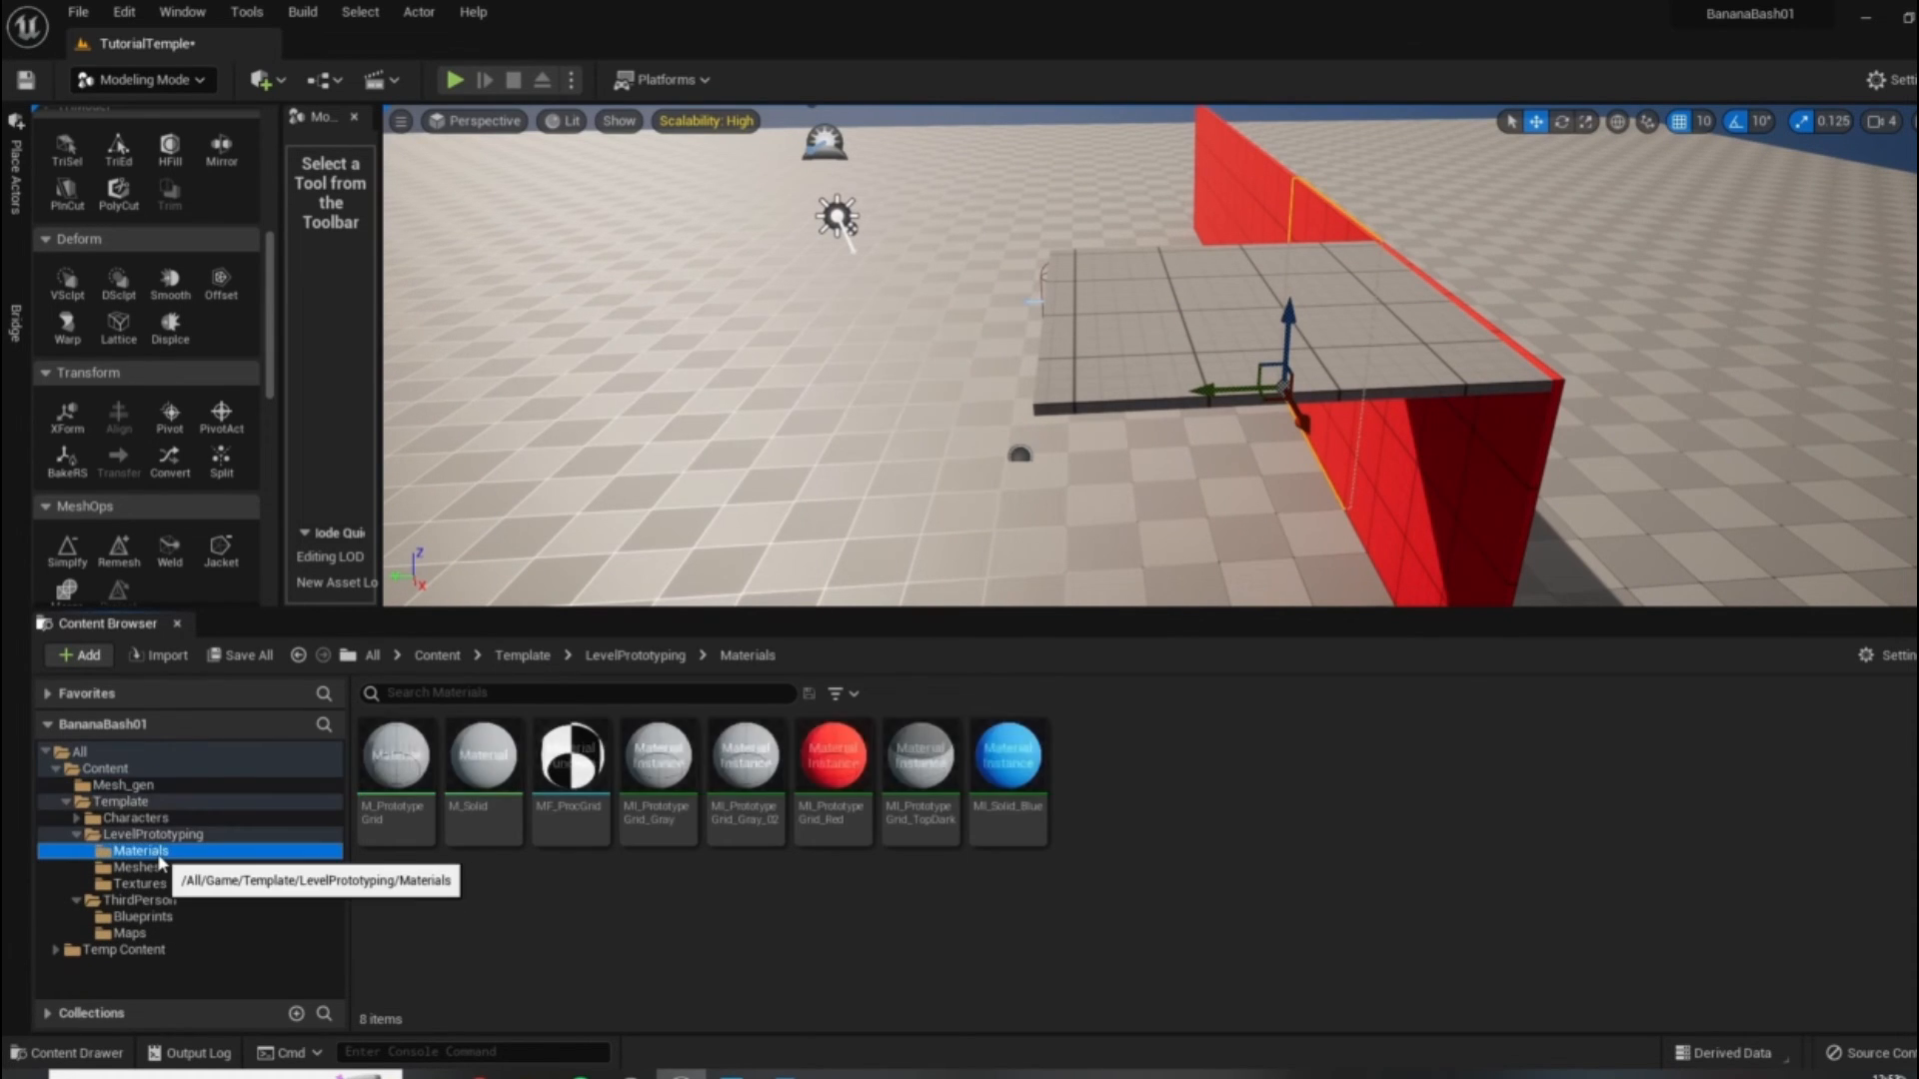
pyautogui.click(818, 748)
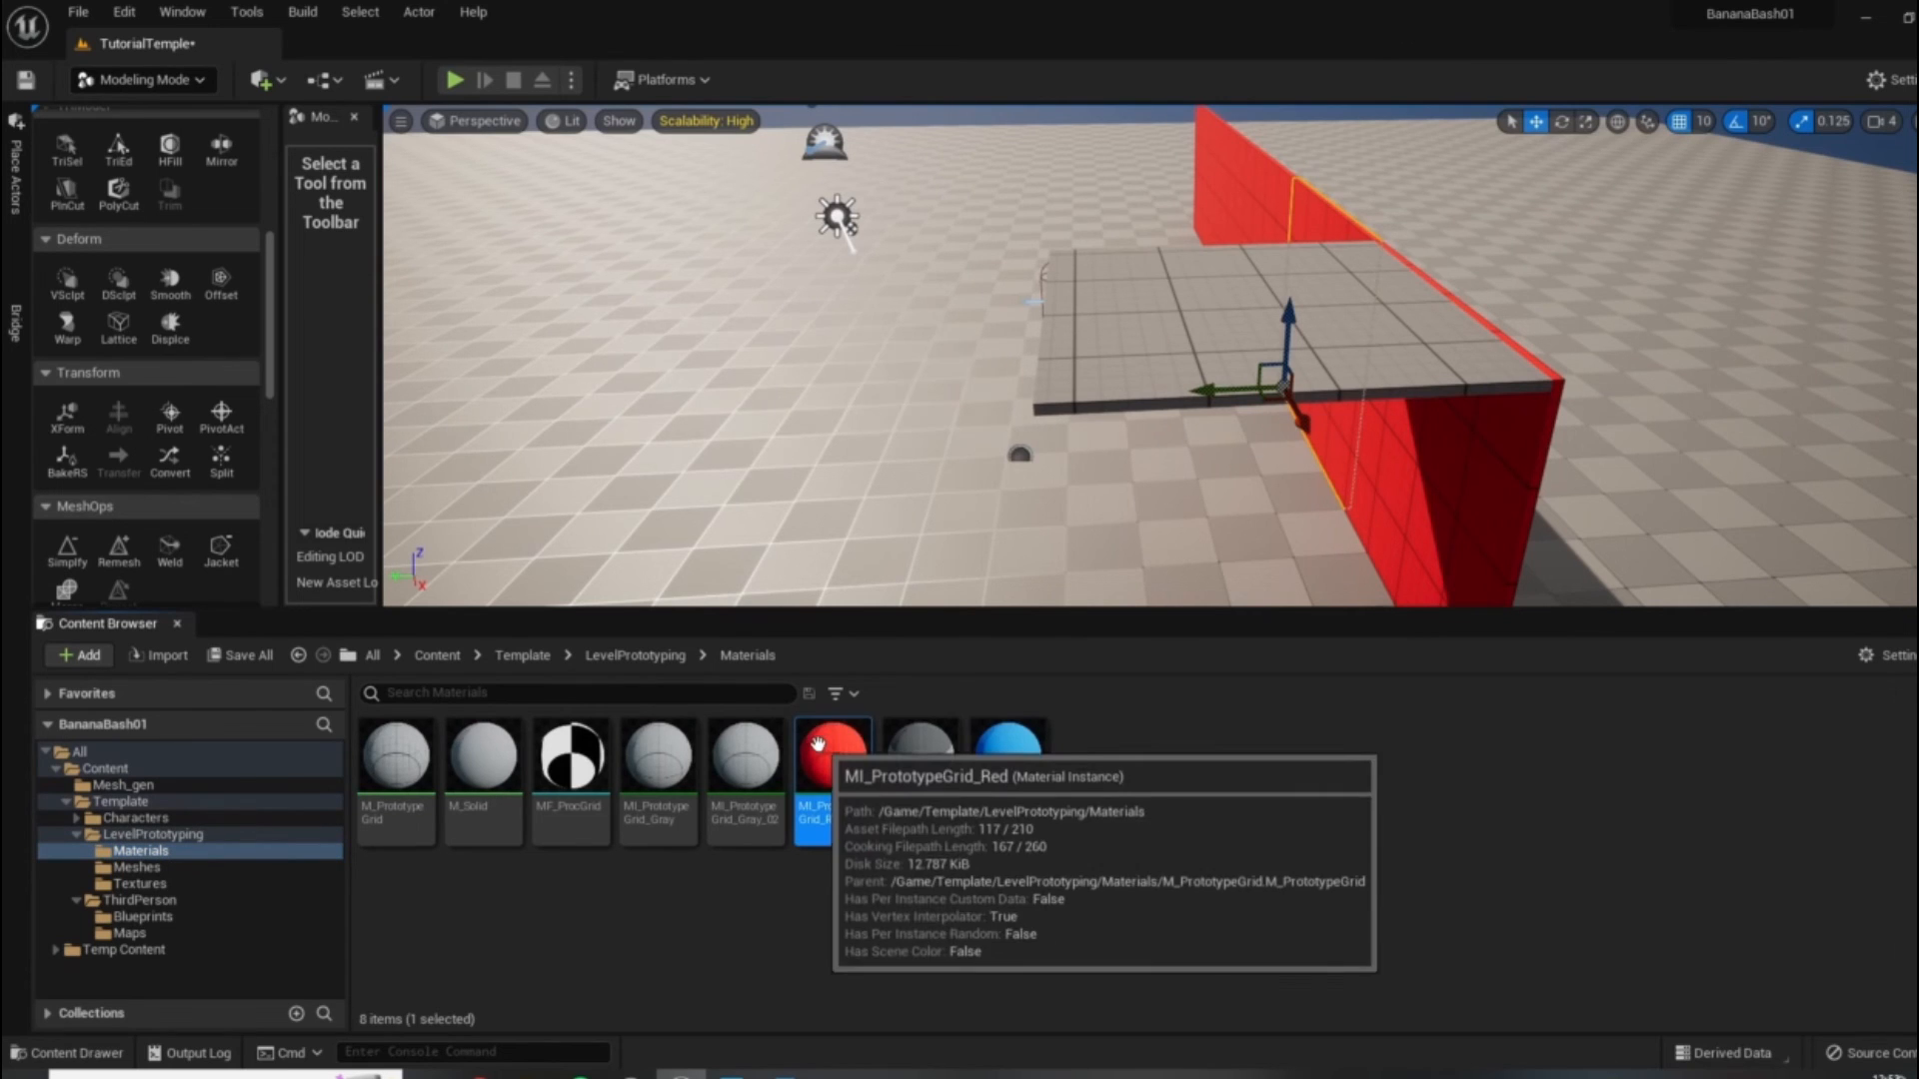
pyautogui.rightClick(818, 745)
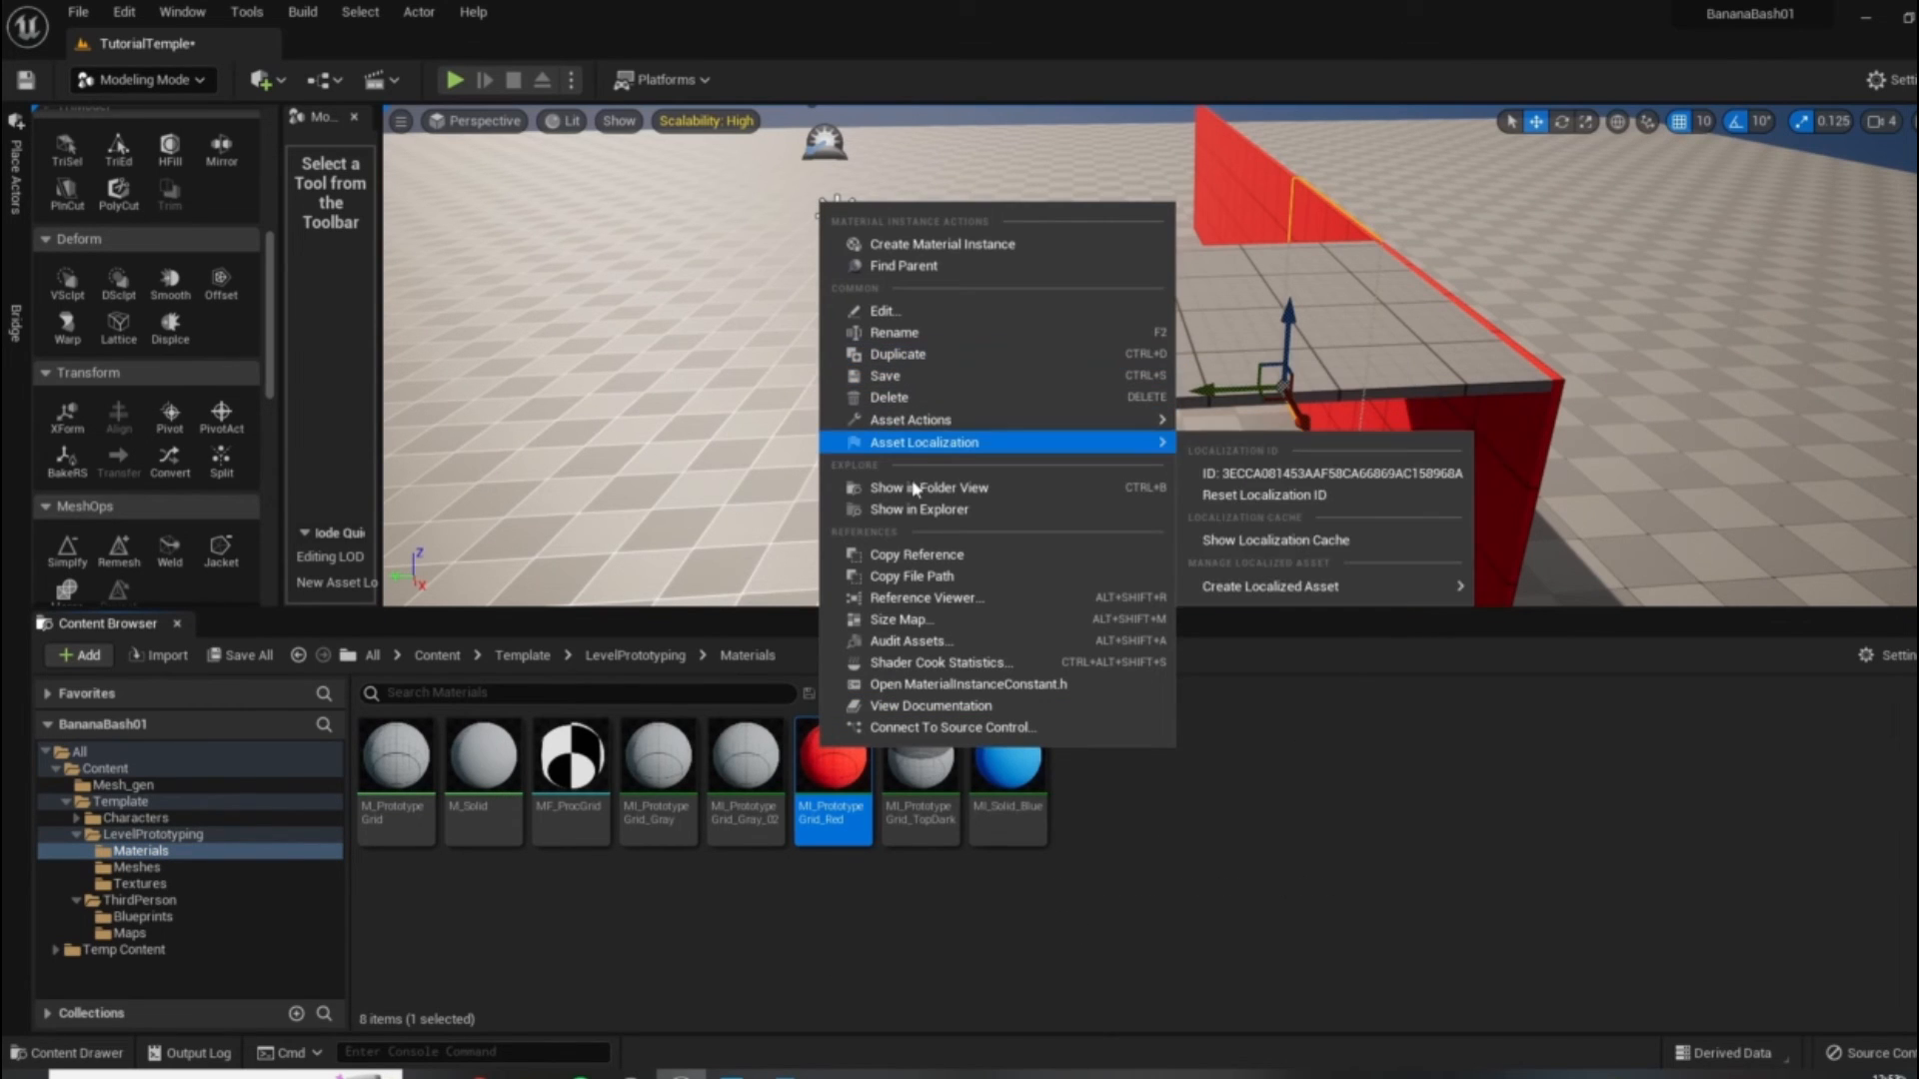
pyautogui.click(843, 931)
pyautogui.click(822, 755)
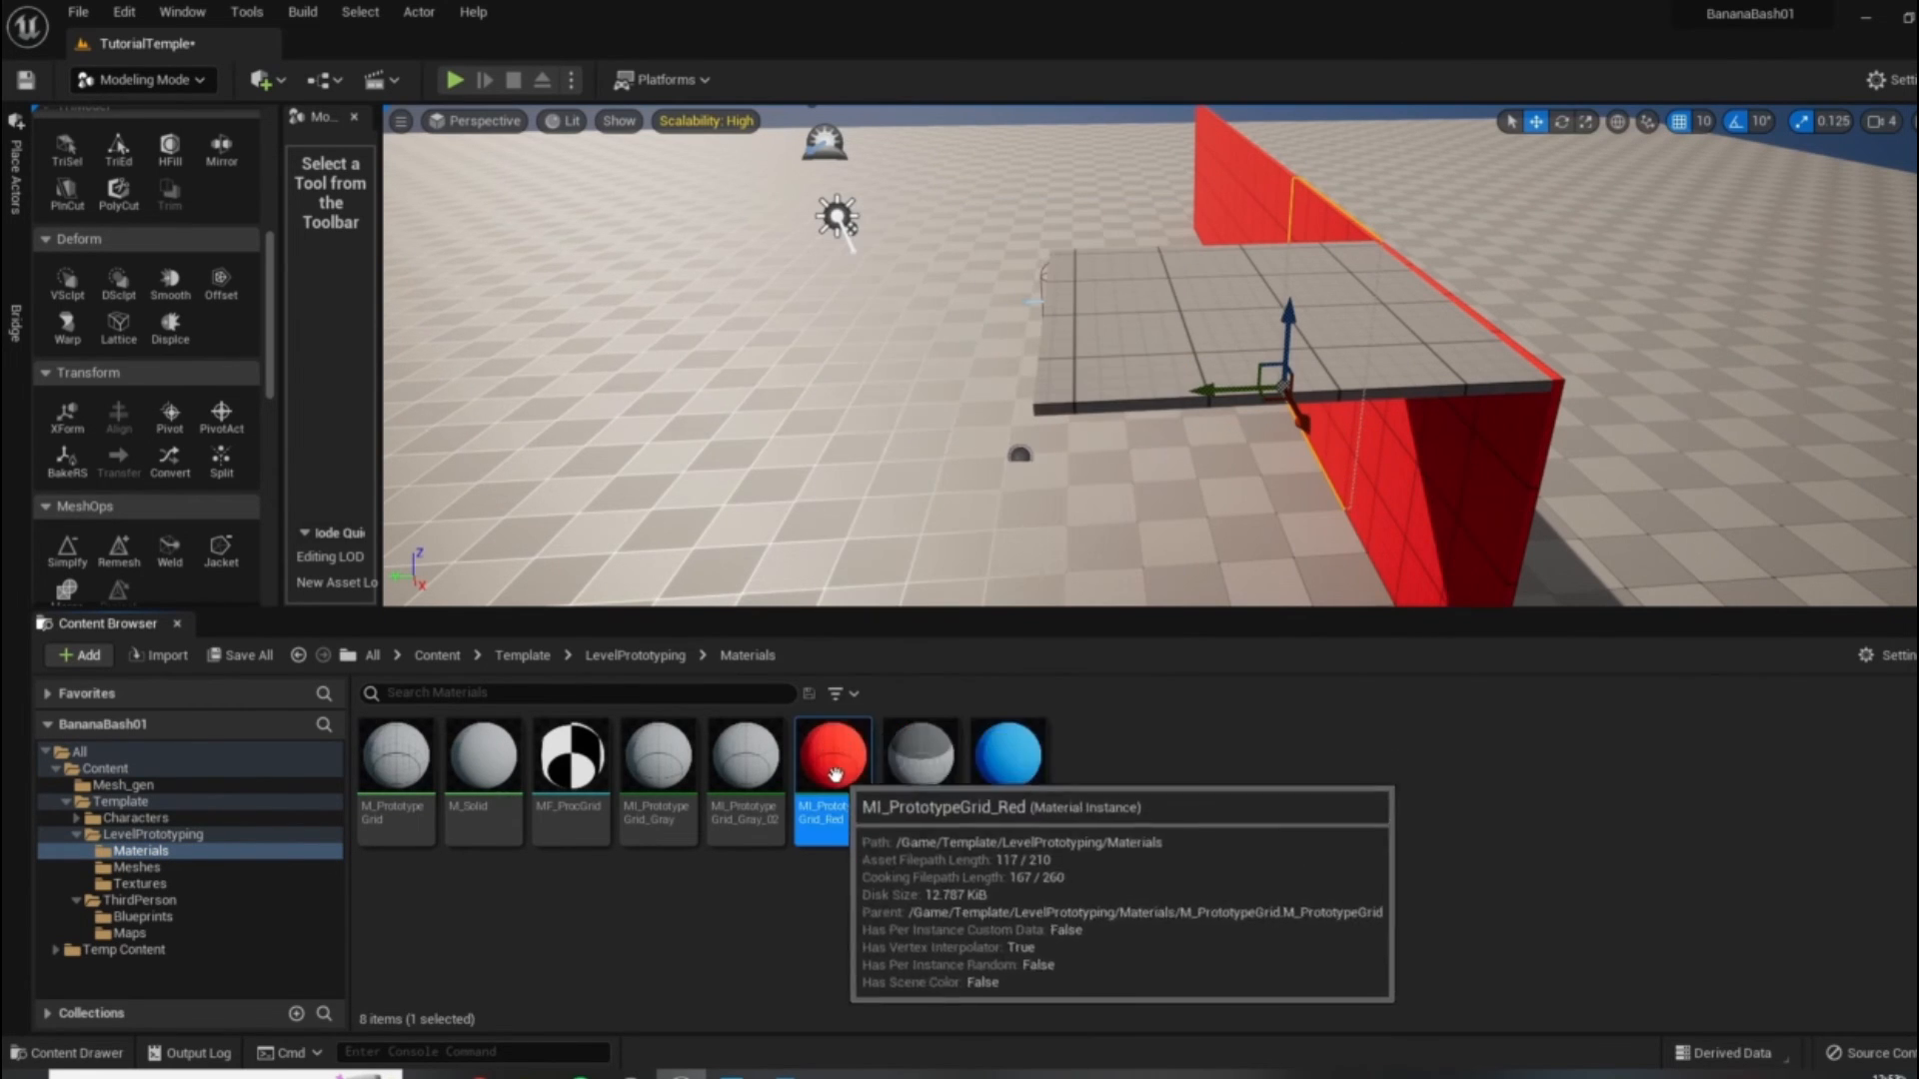
pyautogui.rightClick(836, 774)
pyautogui.click(832, 764)
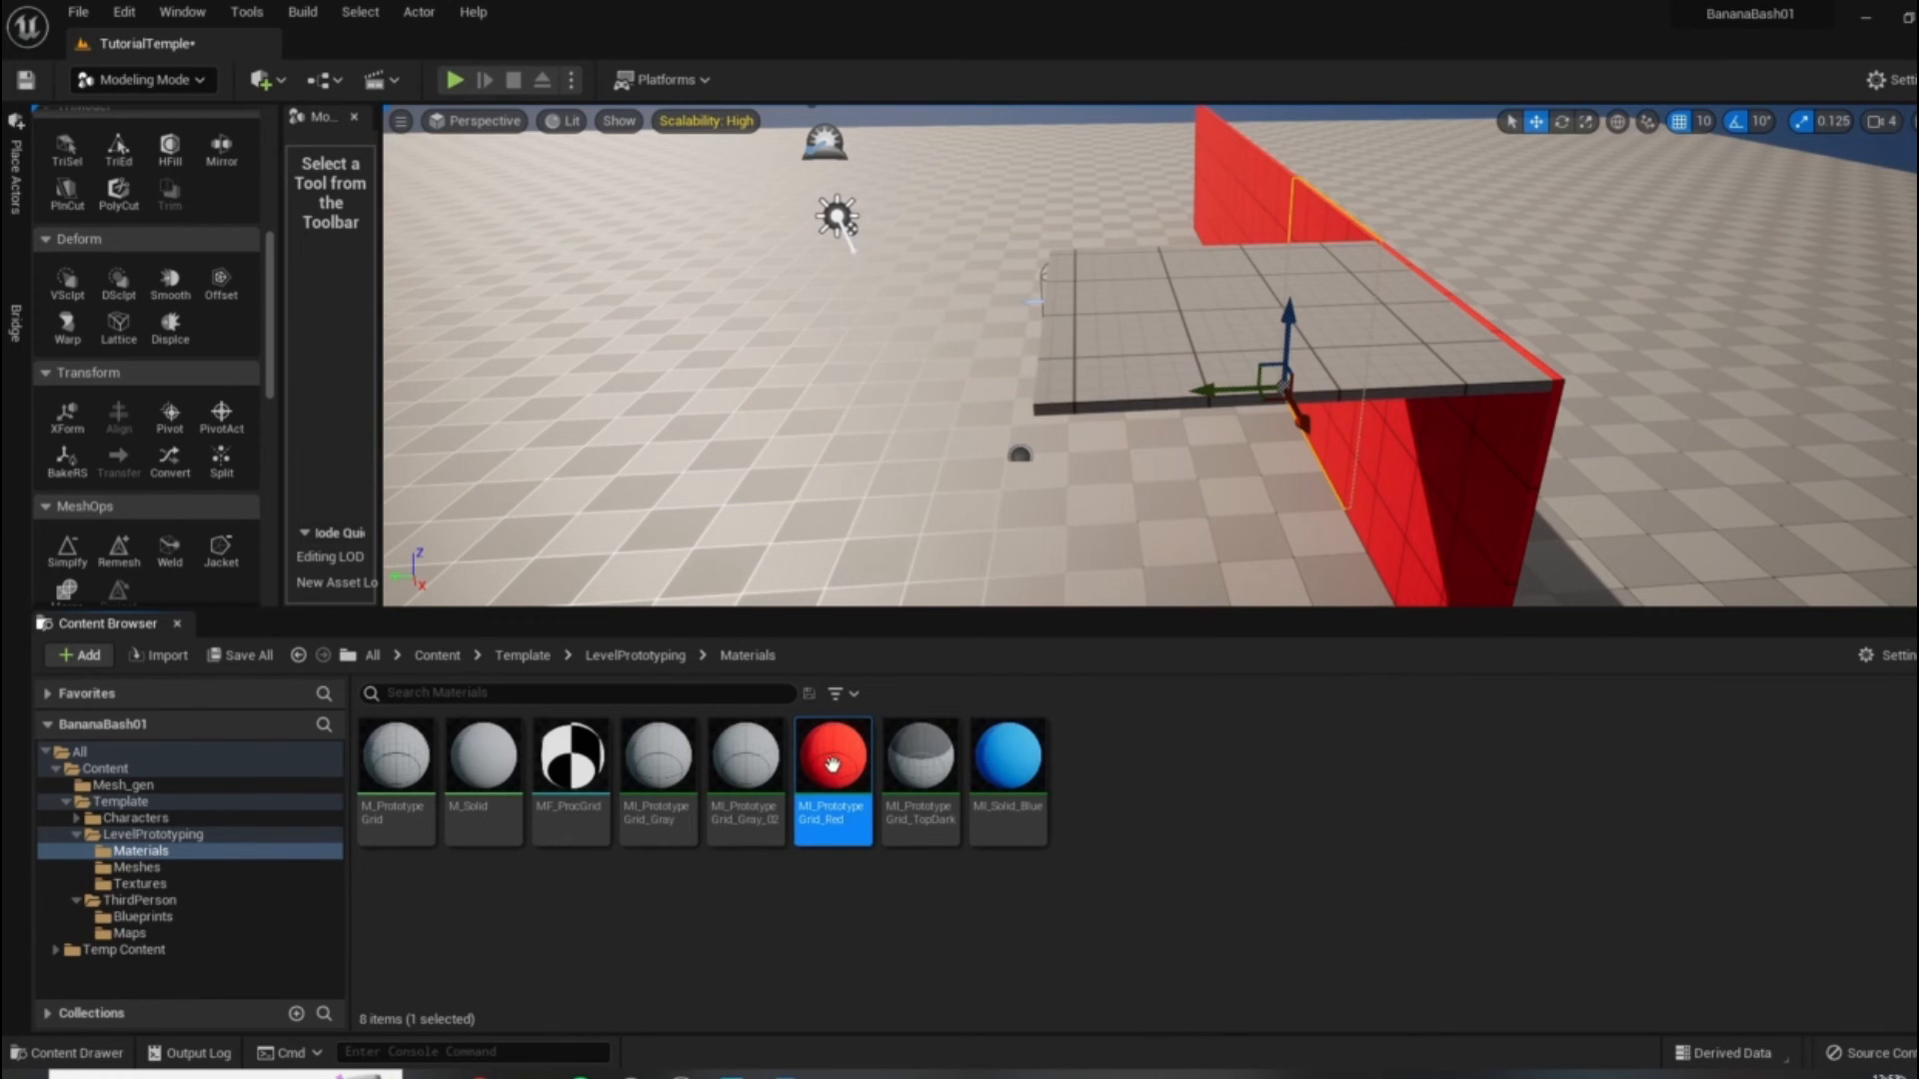
pyautogui.hotkey('ctrl', 'd')
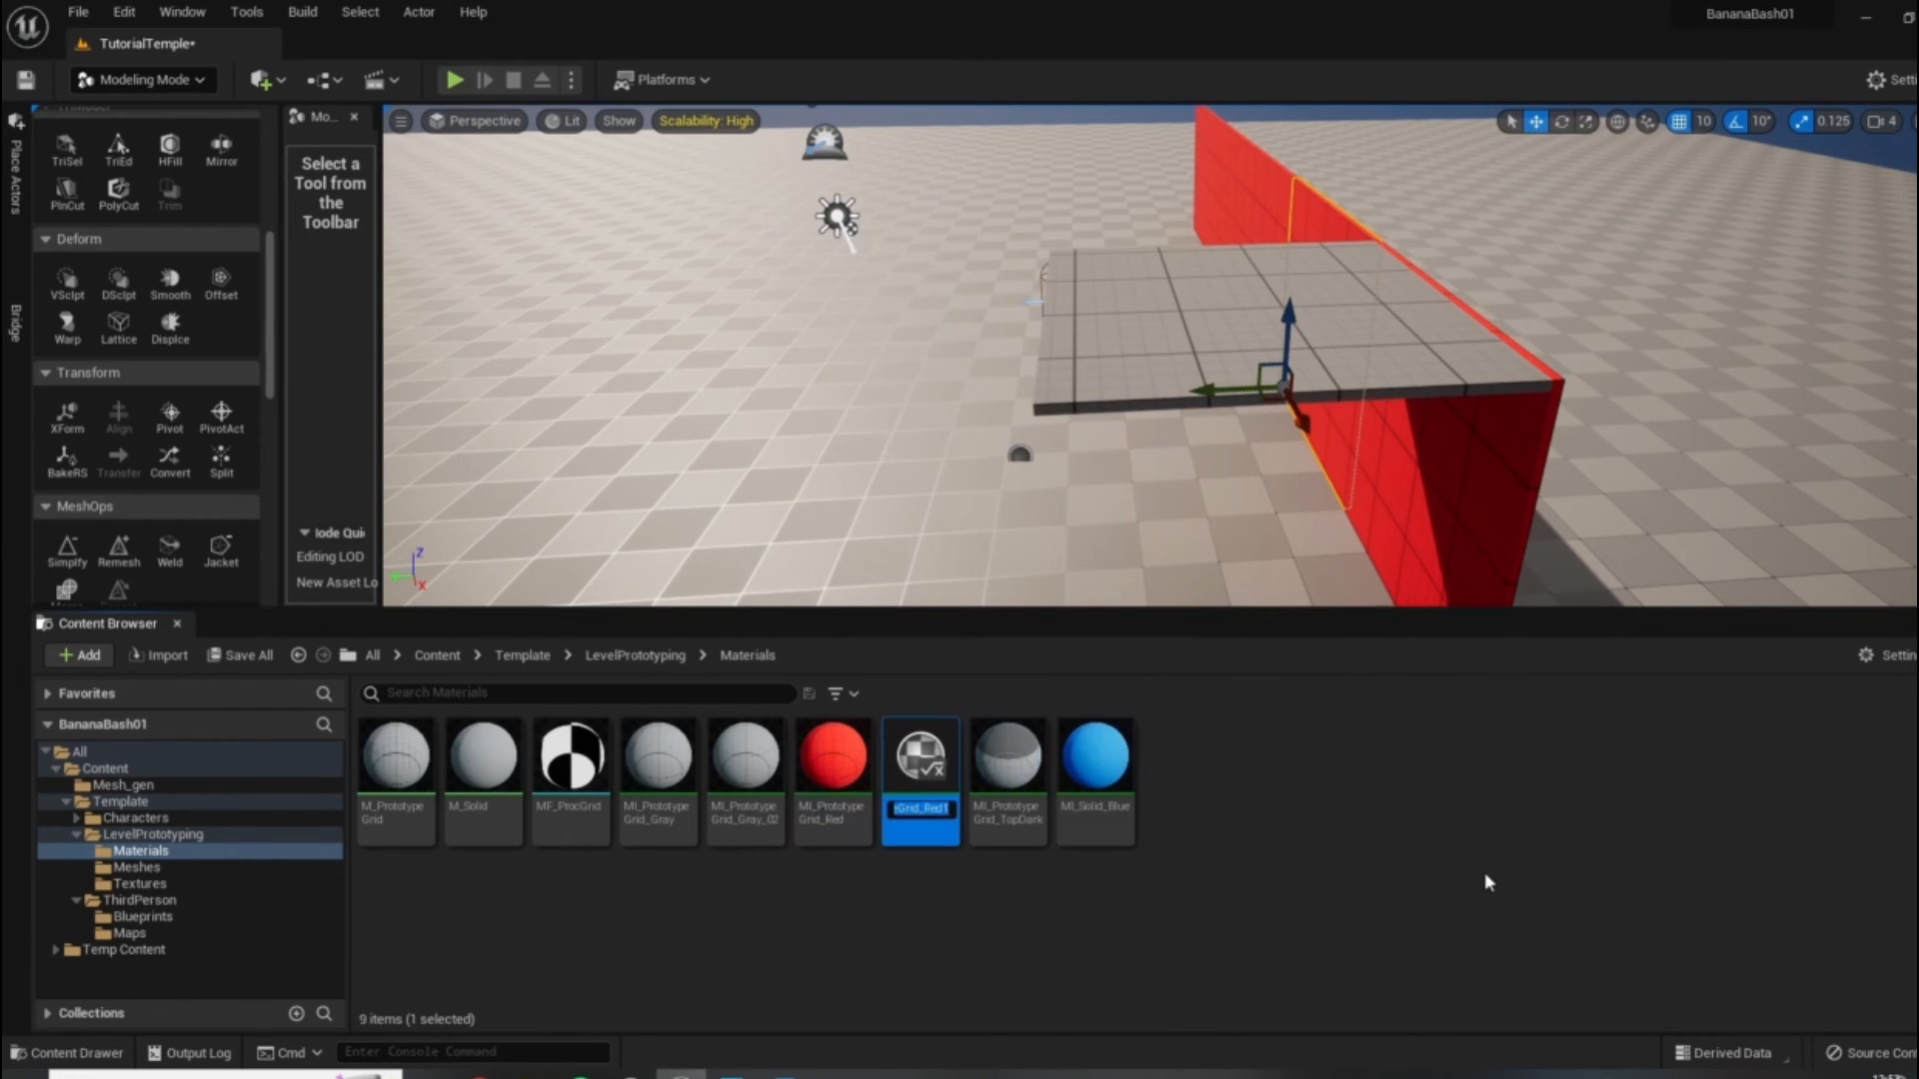
pyautogui.press('BackSpace')
pyautogui.press('BackSpace')
pyautogui.press('BackSpace')
pyautogui.write('Blue')
pyautogui.press('Return')
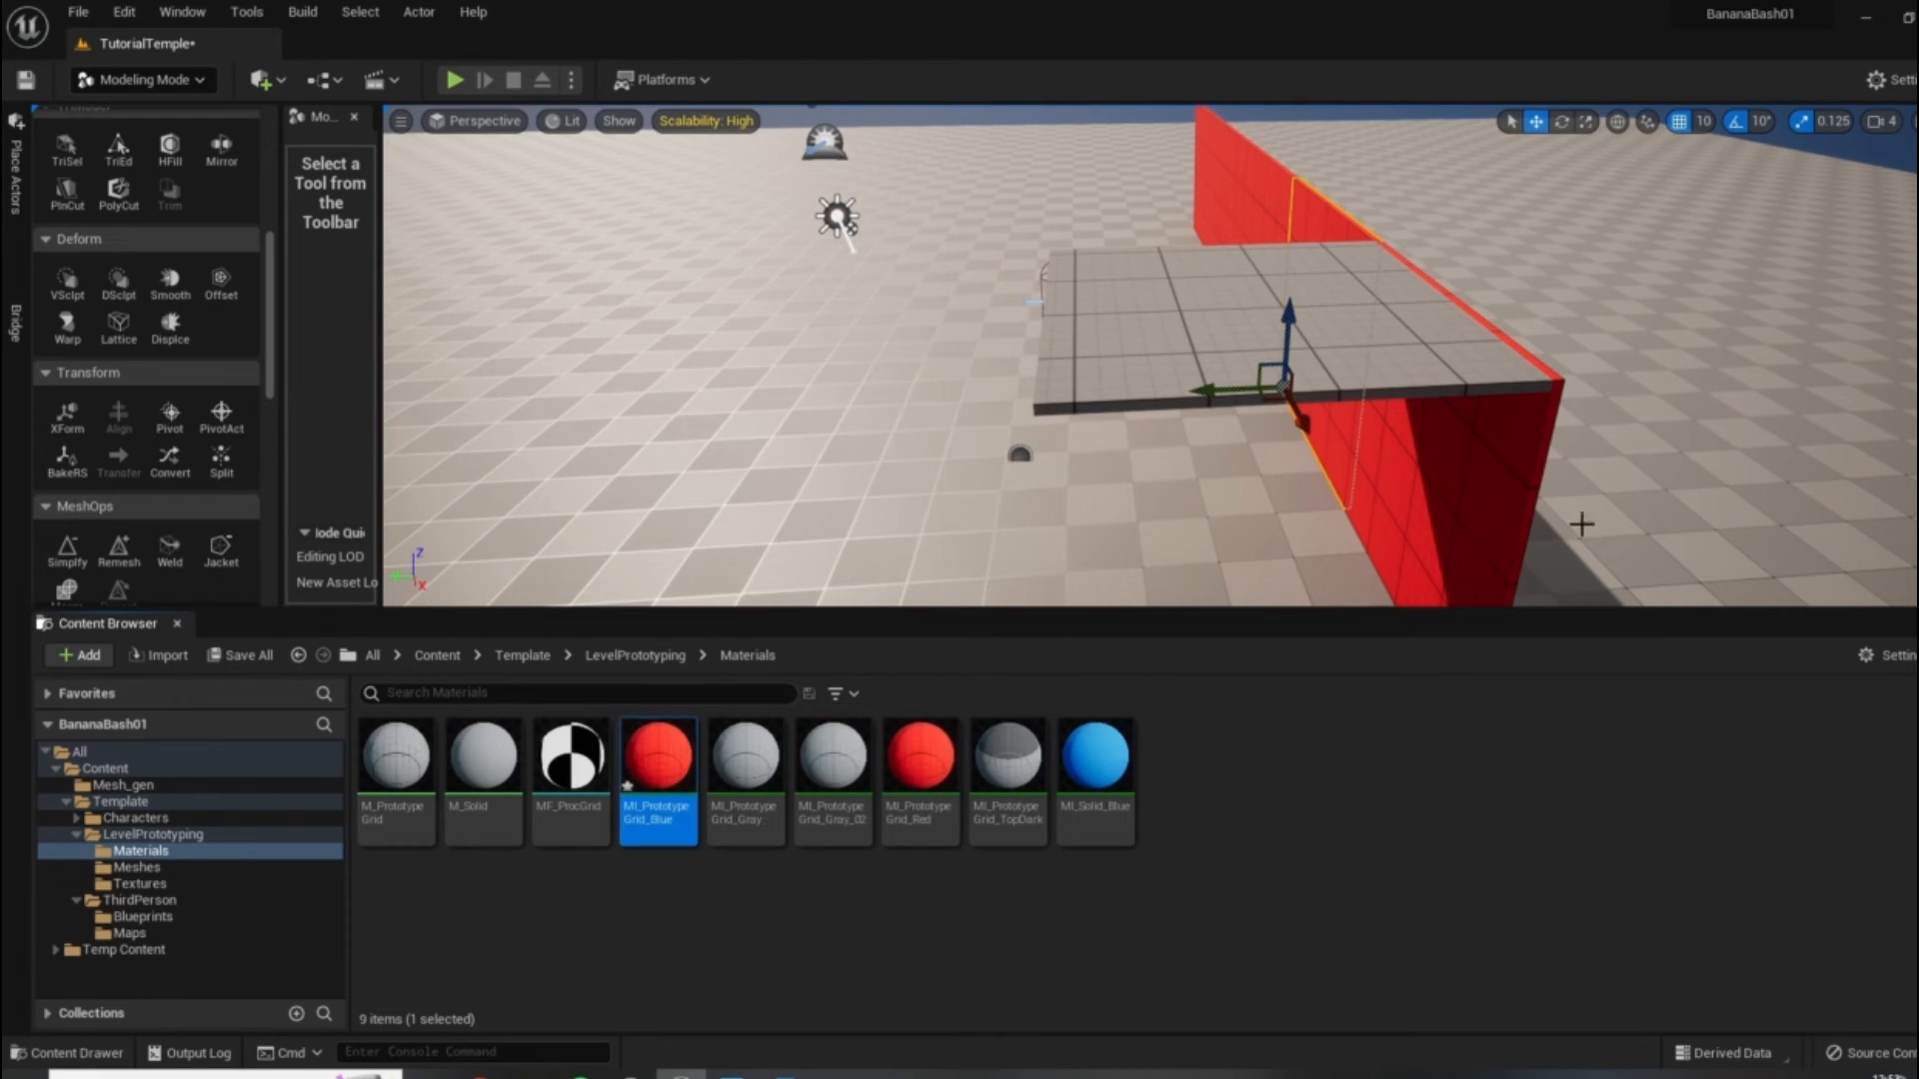
# Set the SurfaceColor of MI_PrototypeGrid_Blue to a light blue, then save and close the material instance.
pyautogui.doubleClick(669, 750)
pyautogui.click(1504, 383)
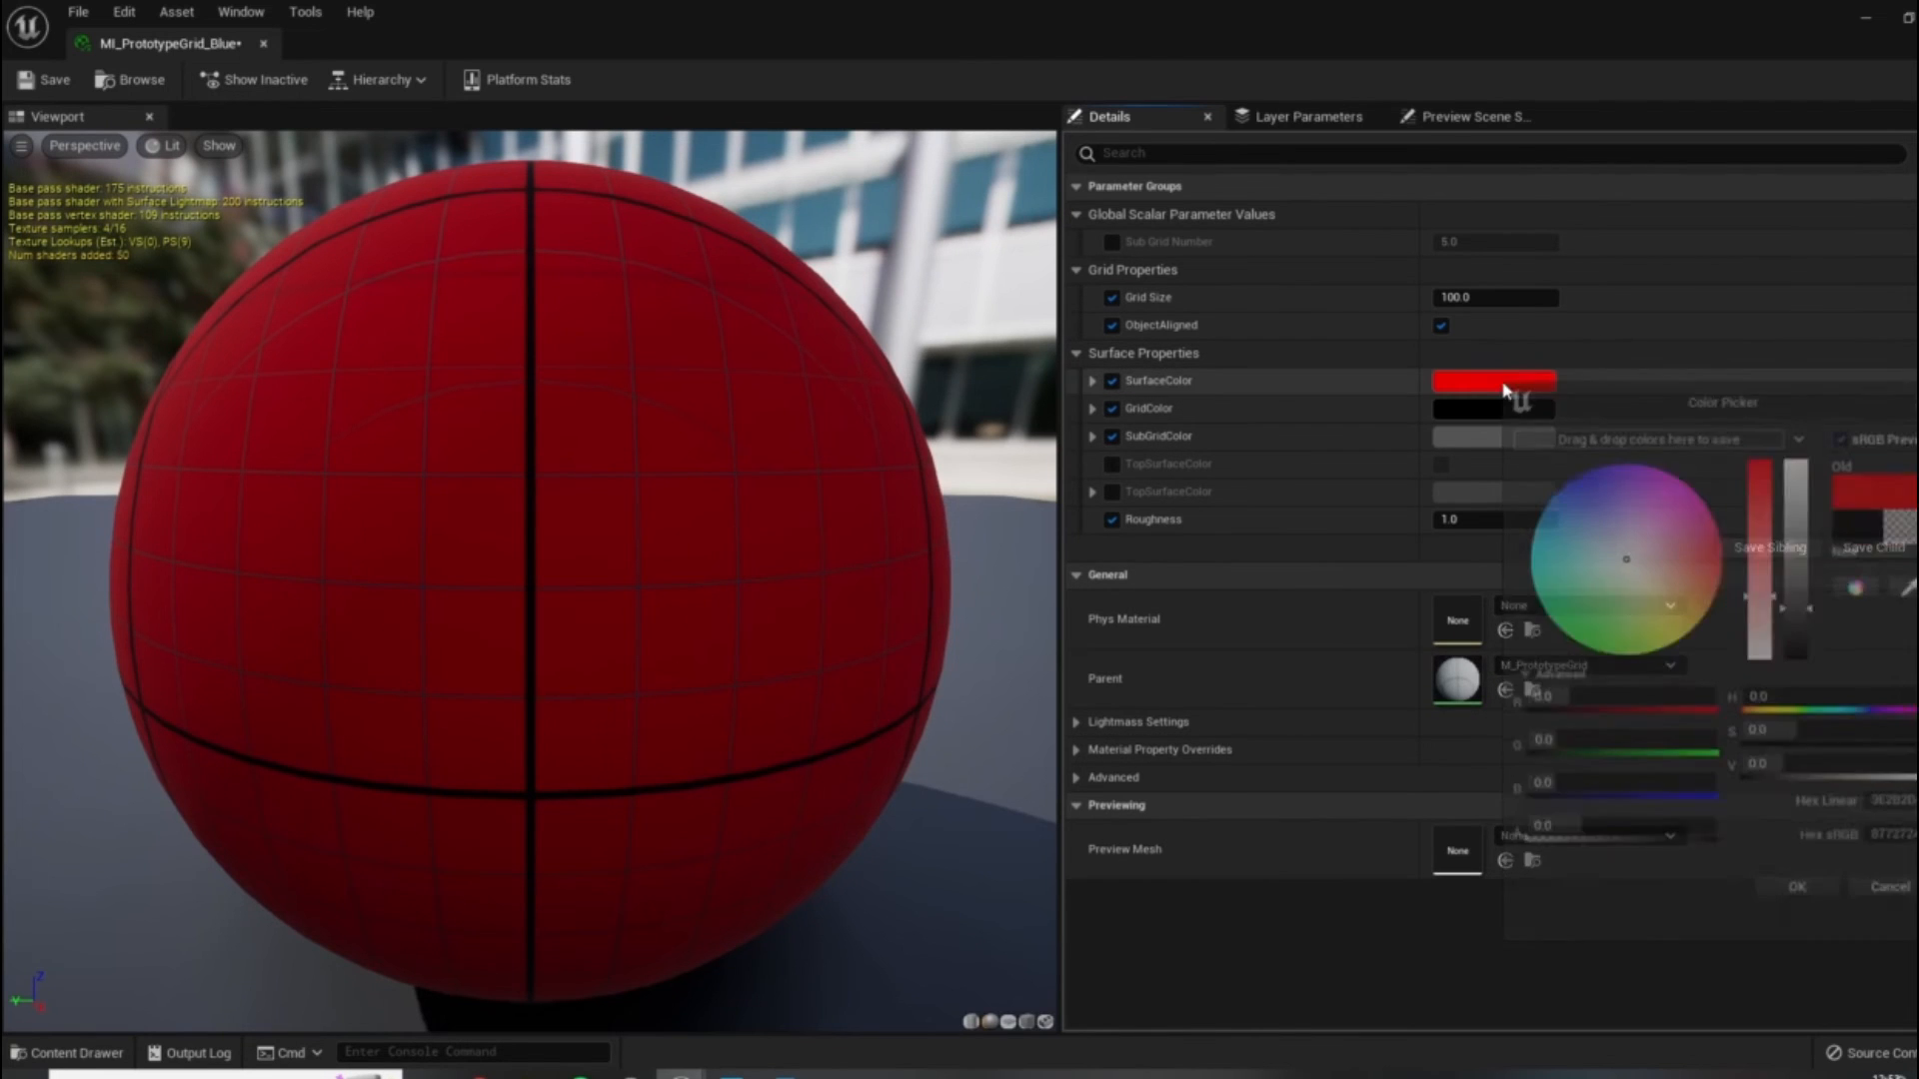
pyautogui.moveTo(1725, 565); pyautogui.dragTo(1584, 535)
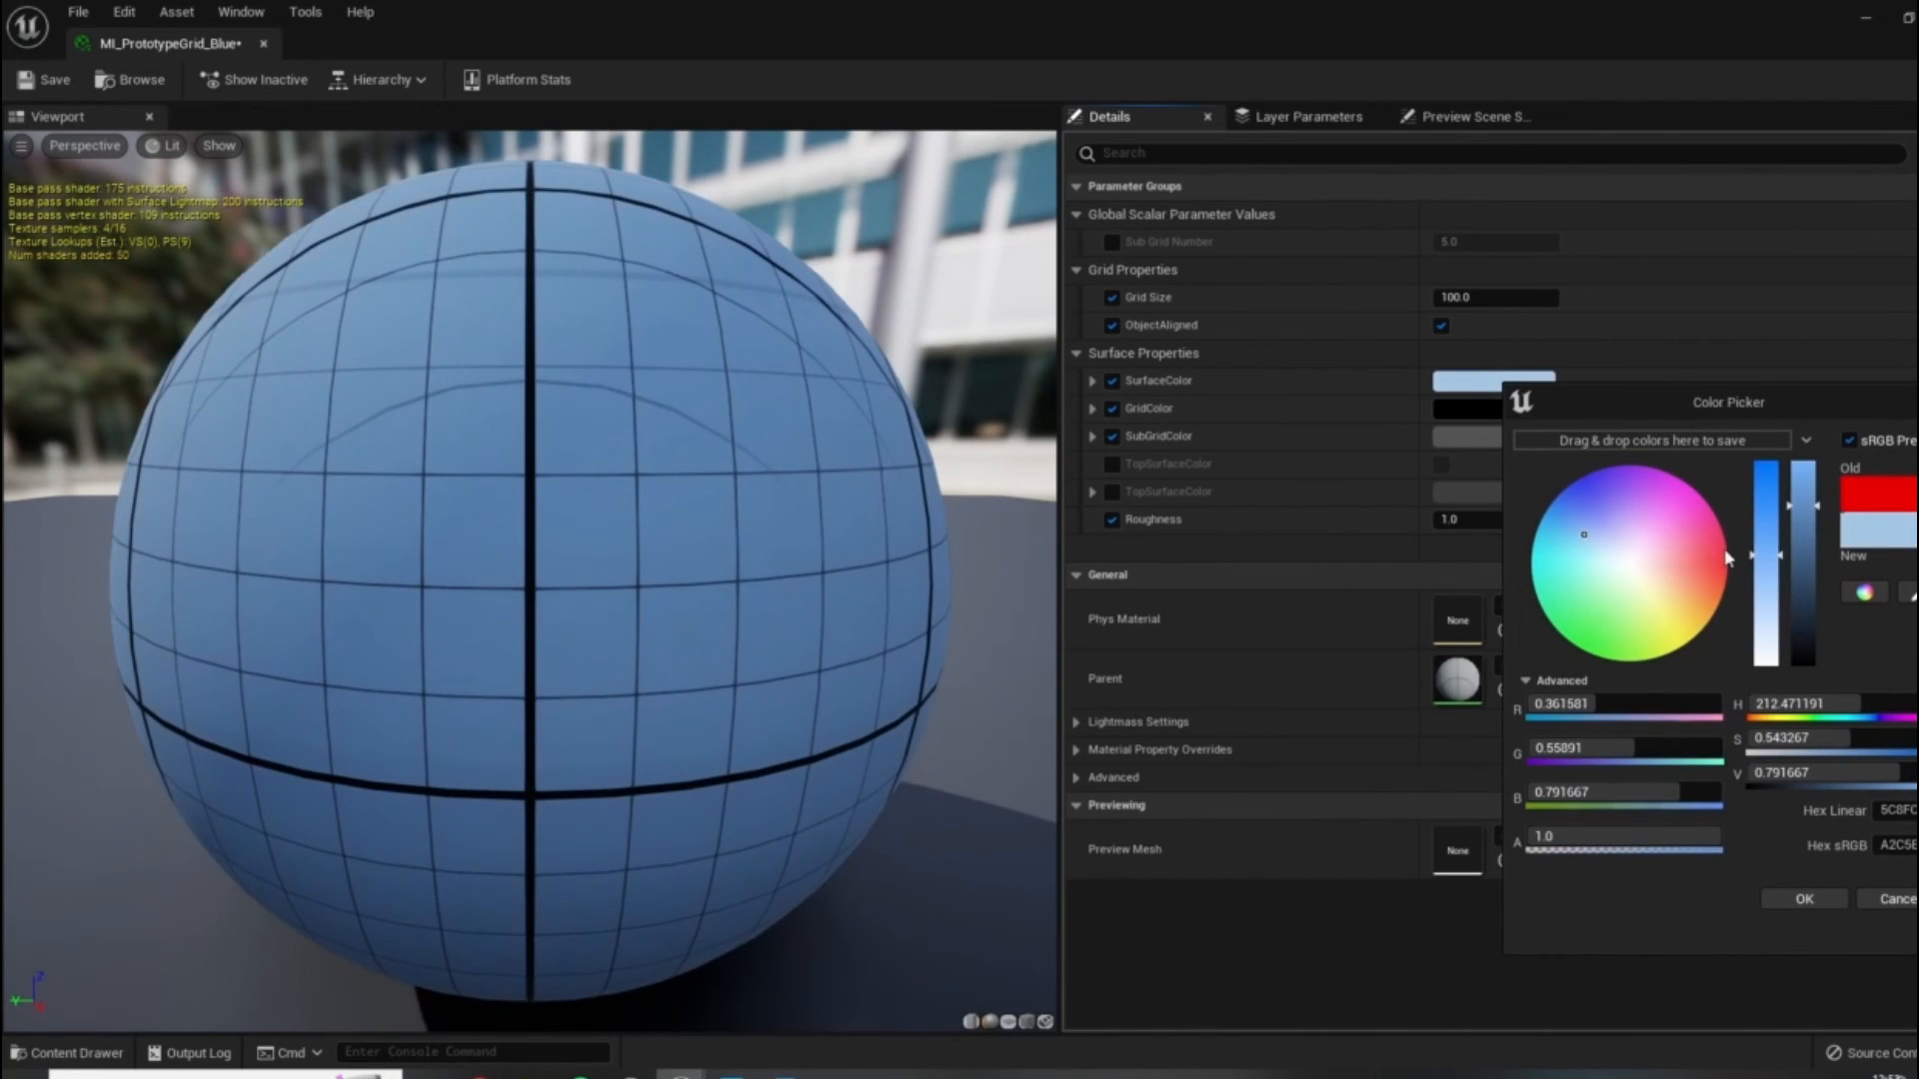
pyautogui.click(1764, 507)
pyautogui.click(1804, 899)
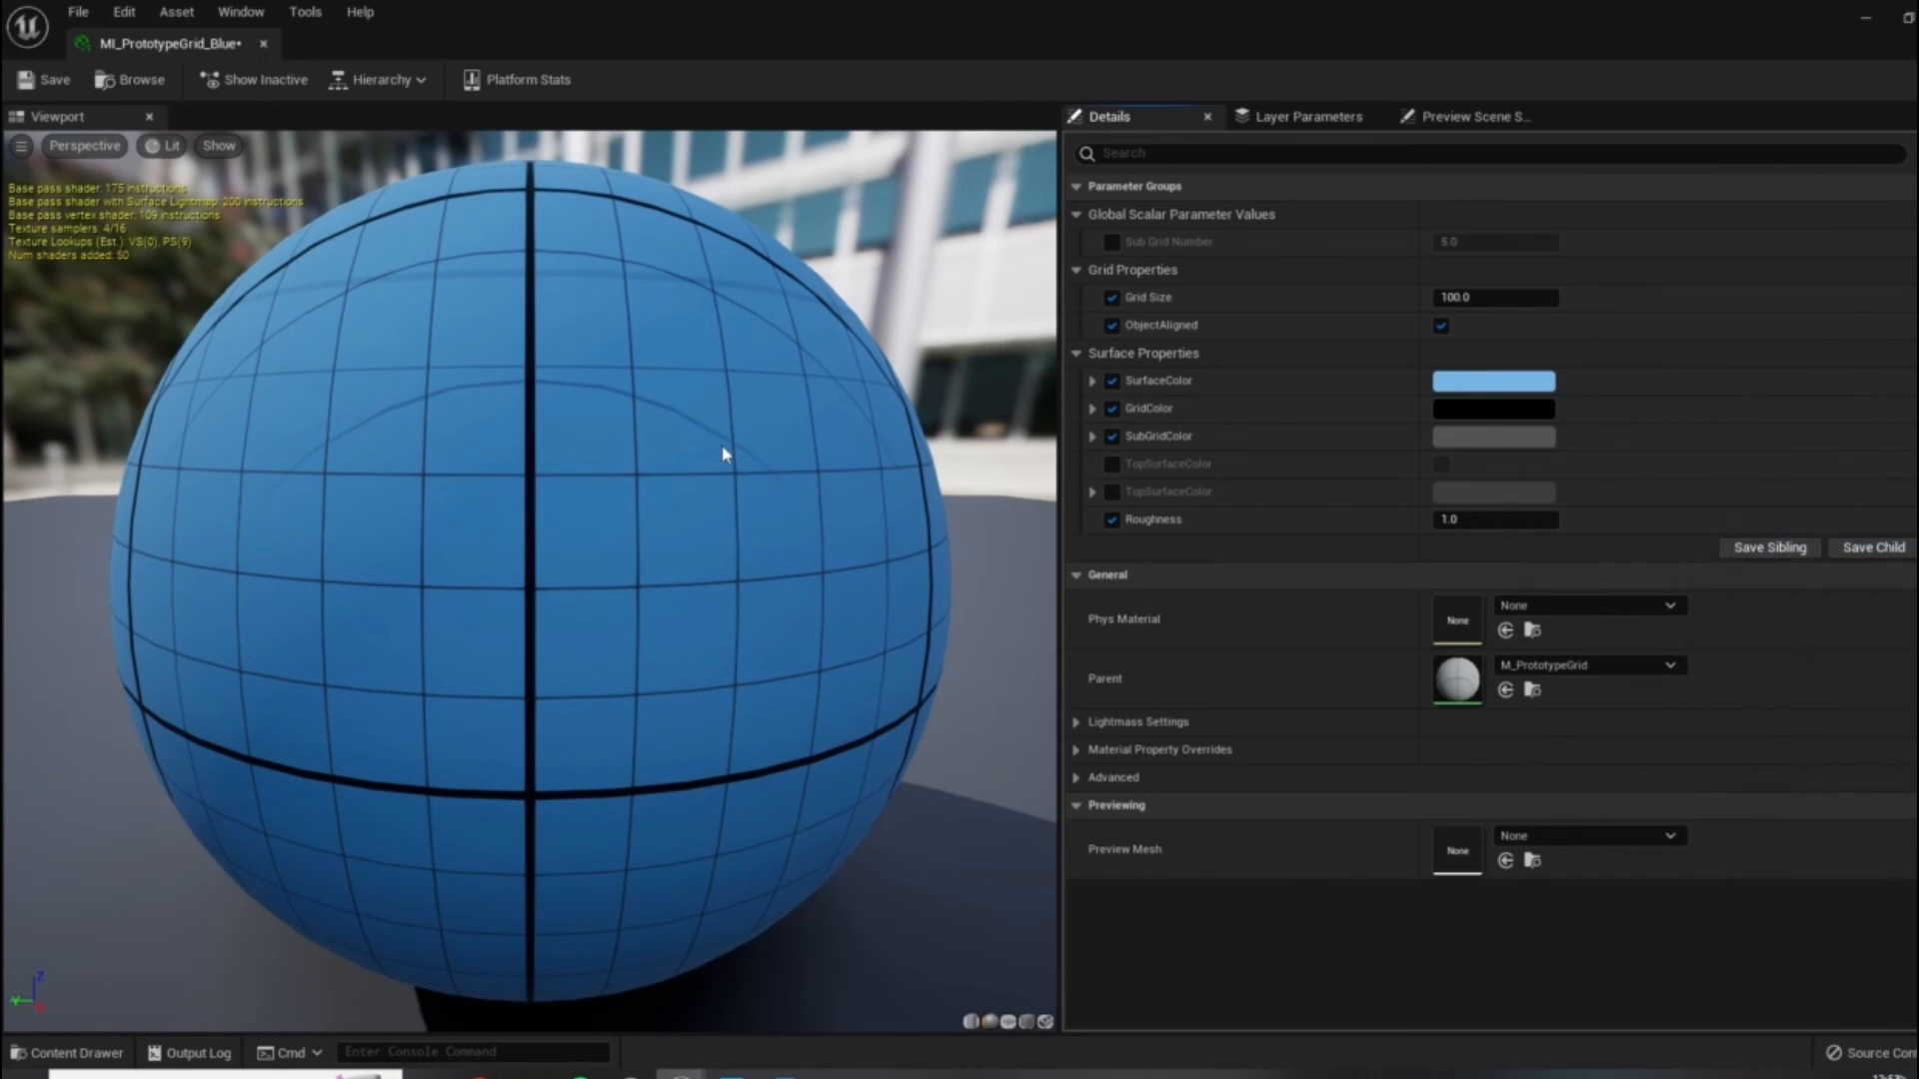
pyautogui.click(45, 80)
pyautogui.click(264, 44)
# Select the gray ceiling piece in the level, check its assigned material and locate its source mesh in the Mesh_gen folder.
pyautogui.rightClick(829, 433)
pyautogui.click(480, 914)
pyautogui.click(1200, 400)
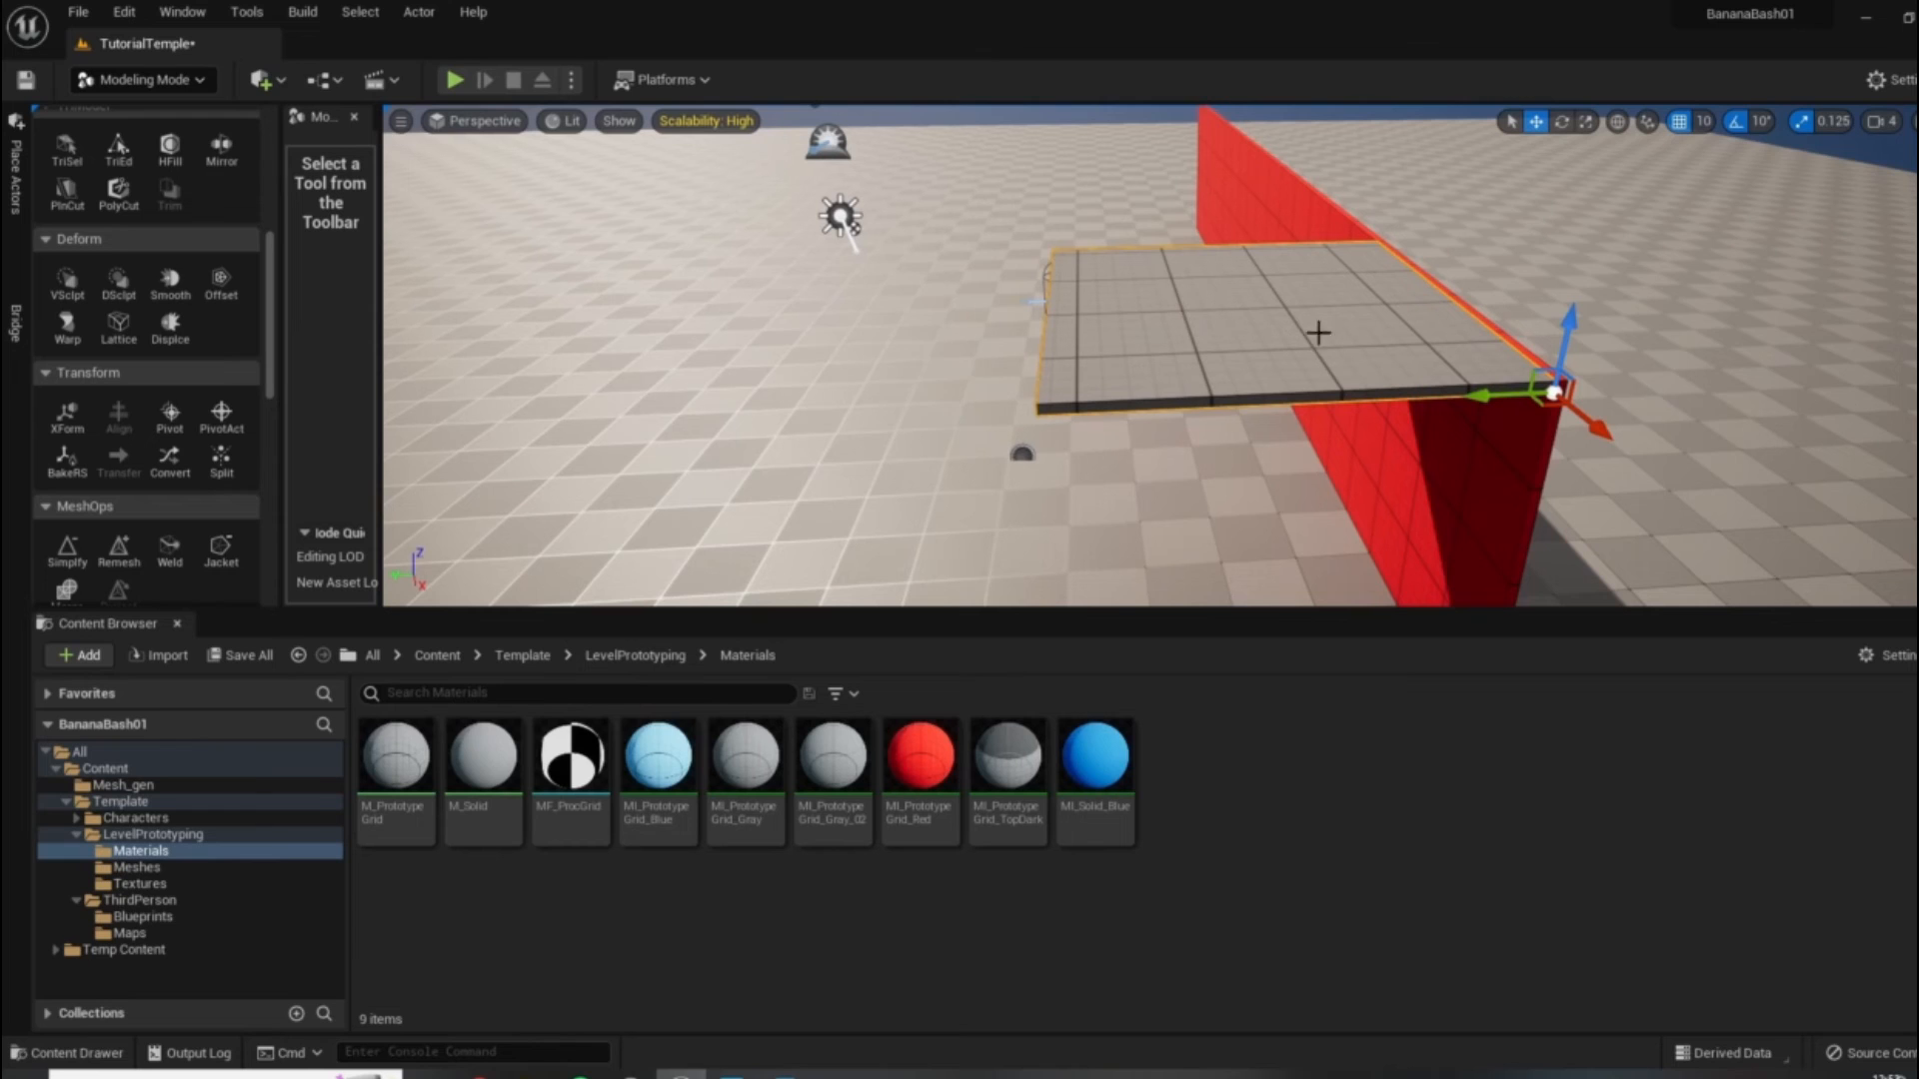
pyautogui.click(1913, 336)
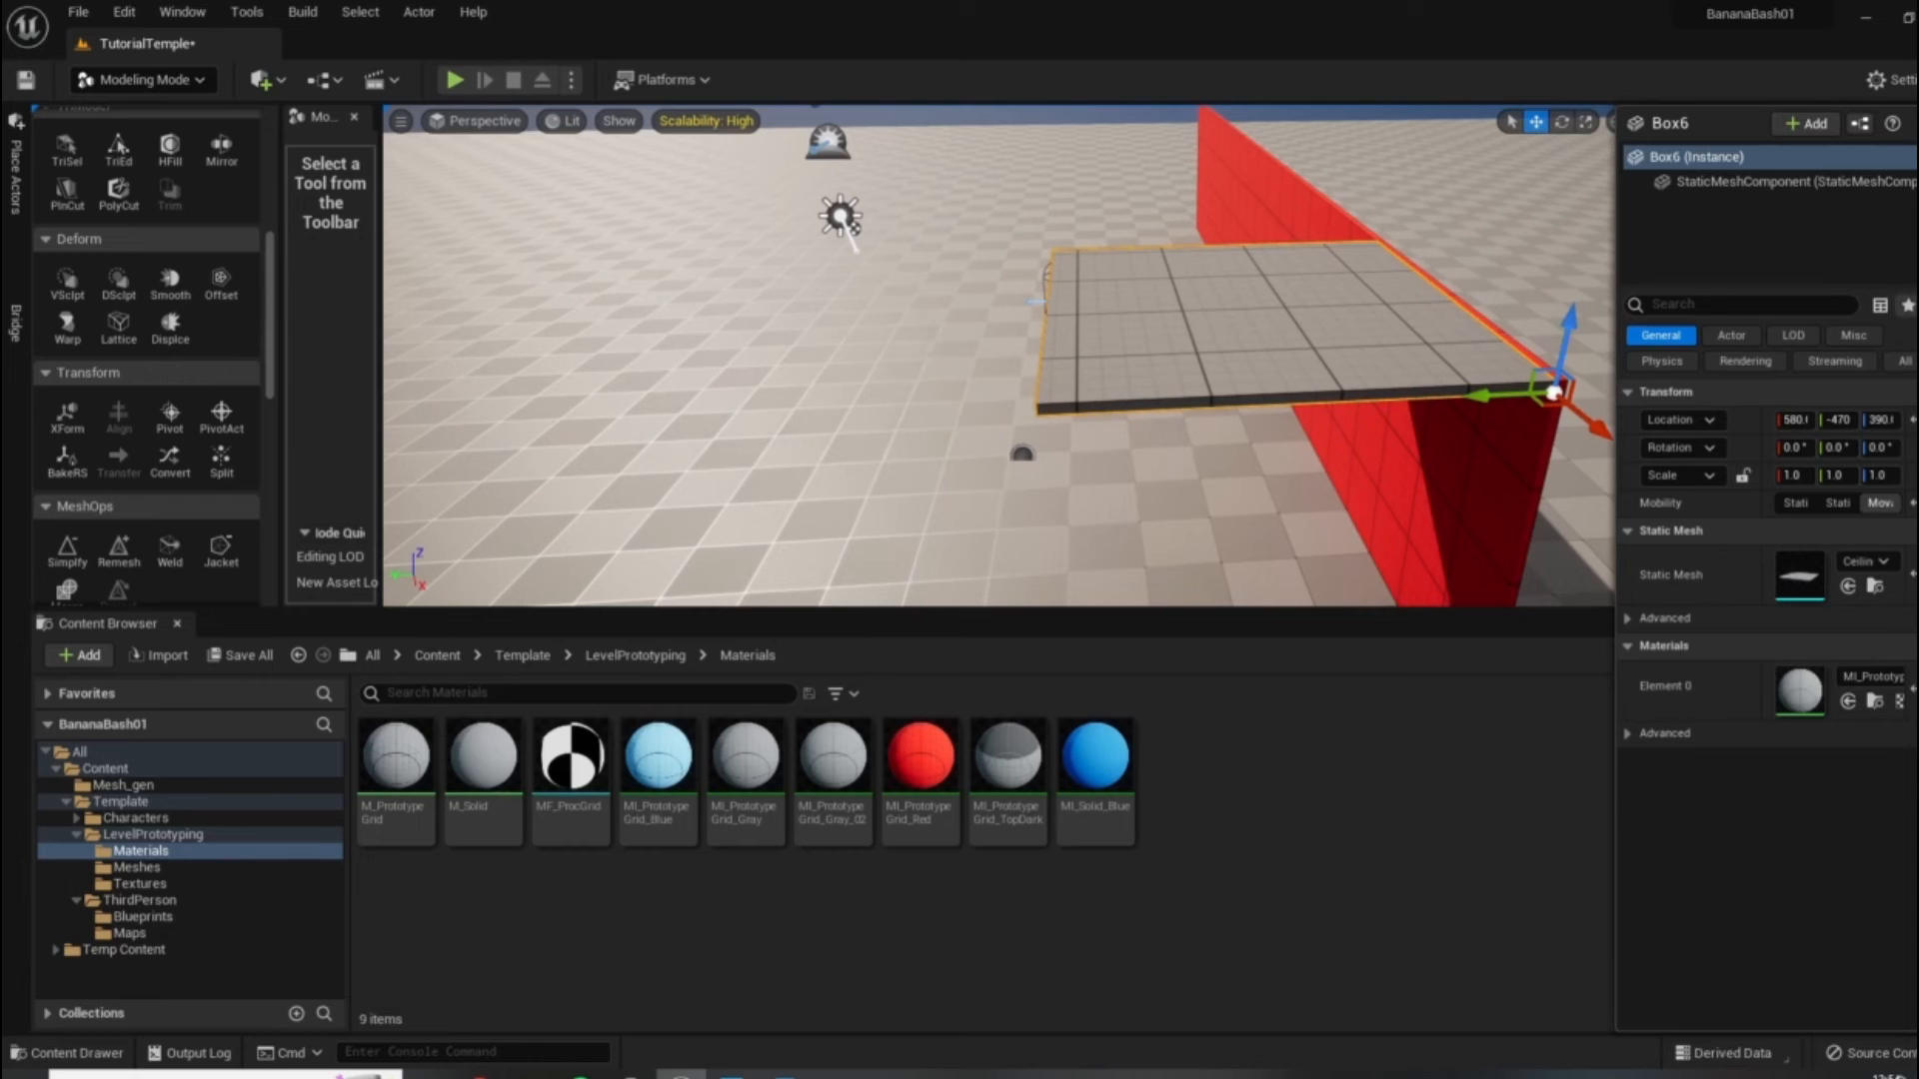
pyautogui.click(1451, 863)
pyautogui.click(1246, 161)
pyautogui.click(1294, 326)
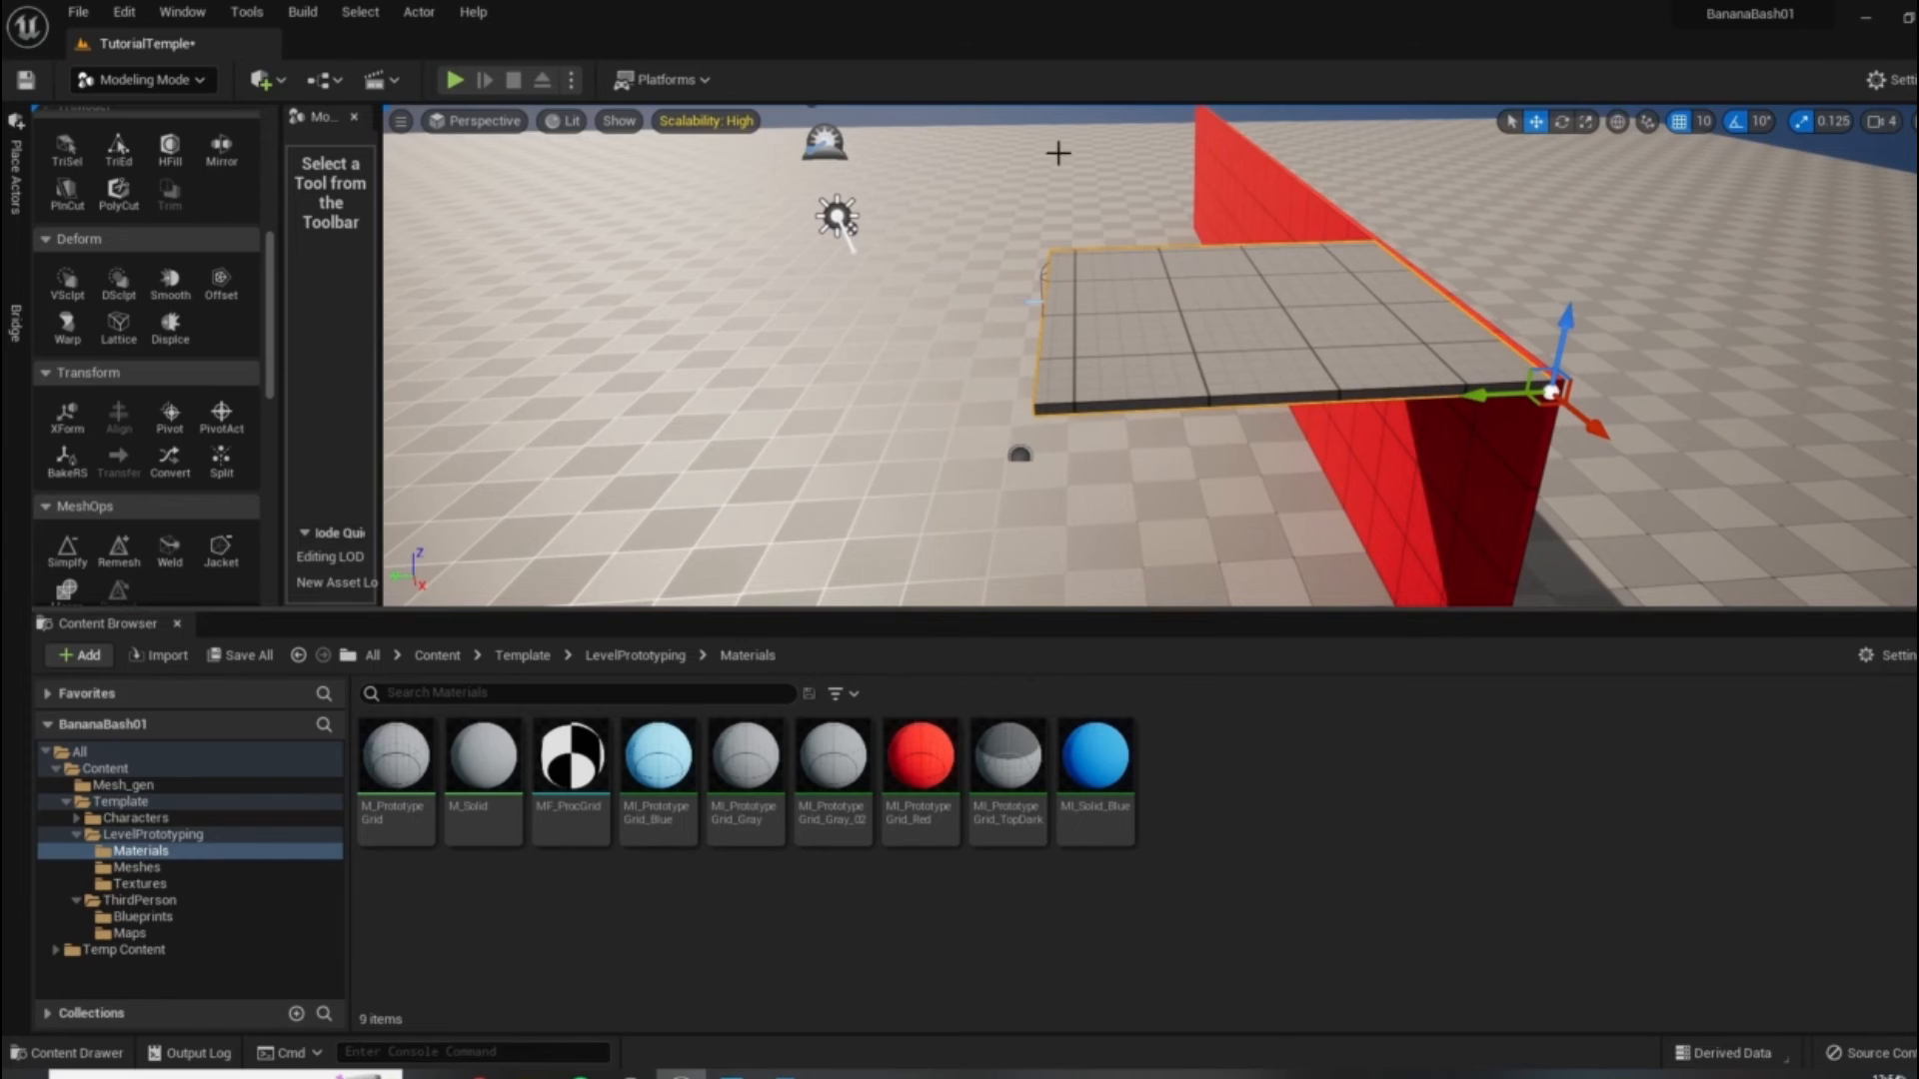
pyautogui.hotkey('ctrl', 'b')
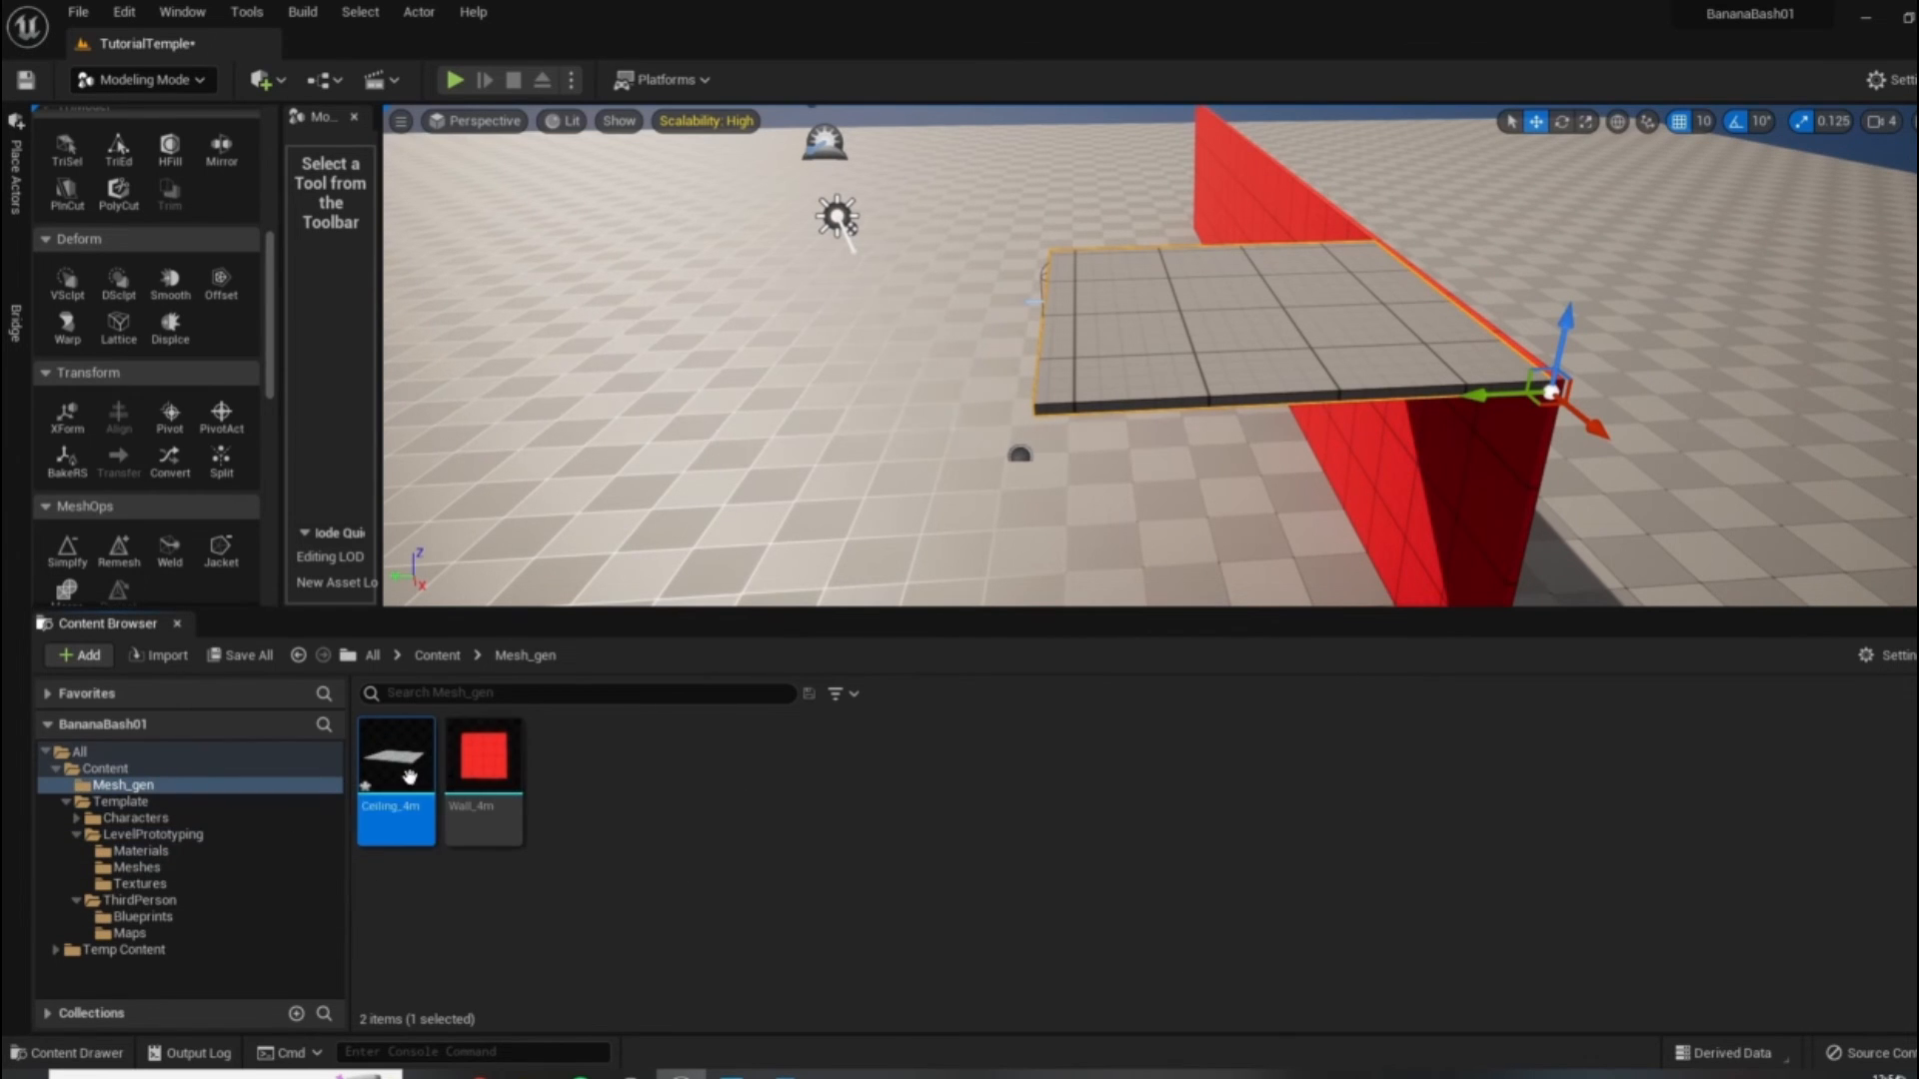
pyautogui.moveTo(552, 612); pyautogui.dragTo(552, 696)
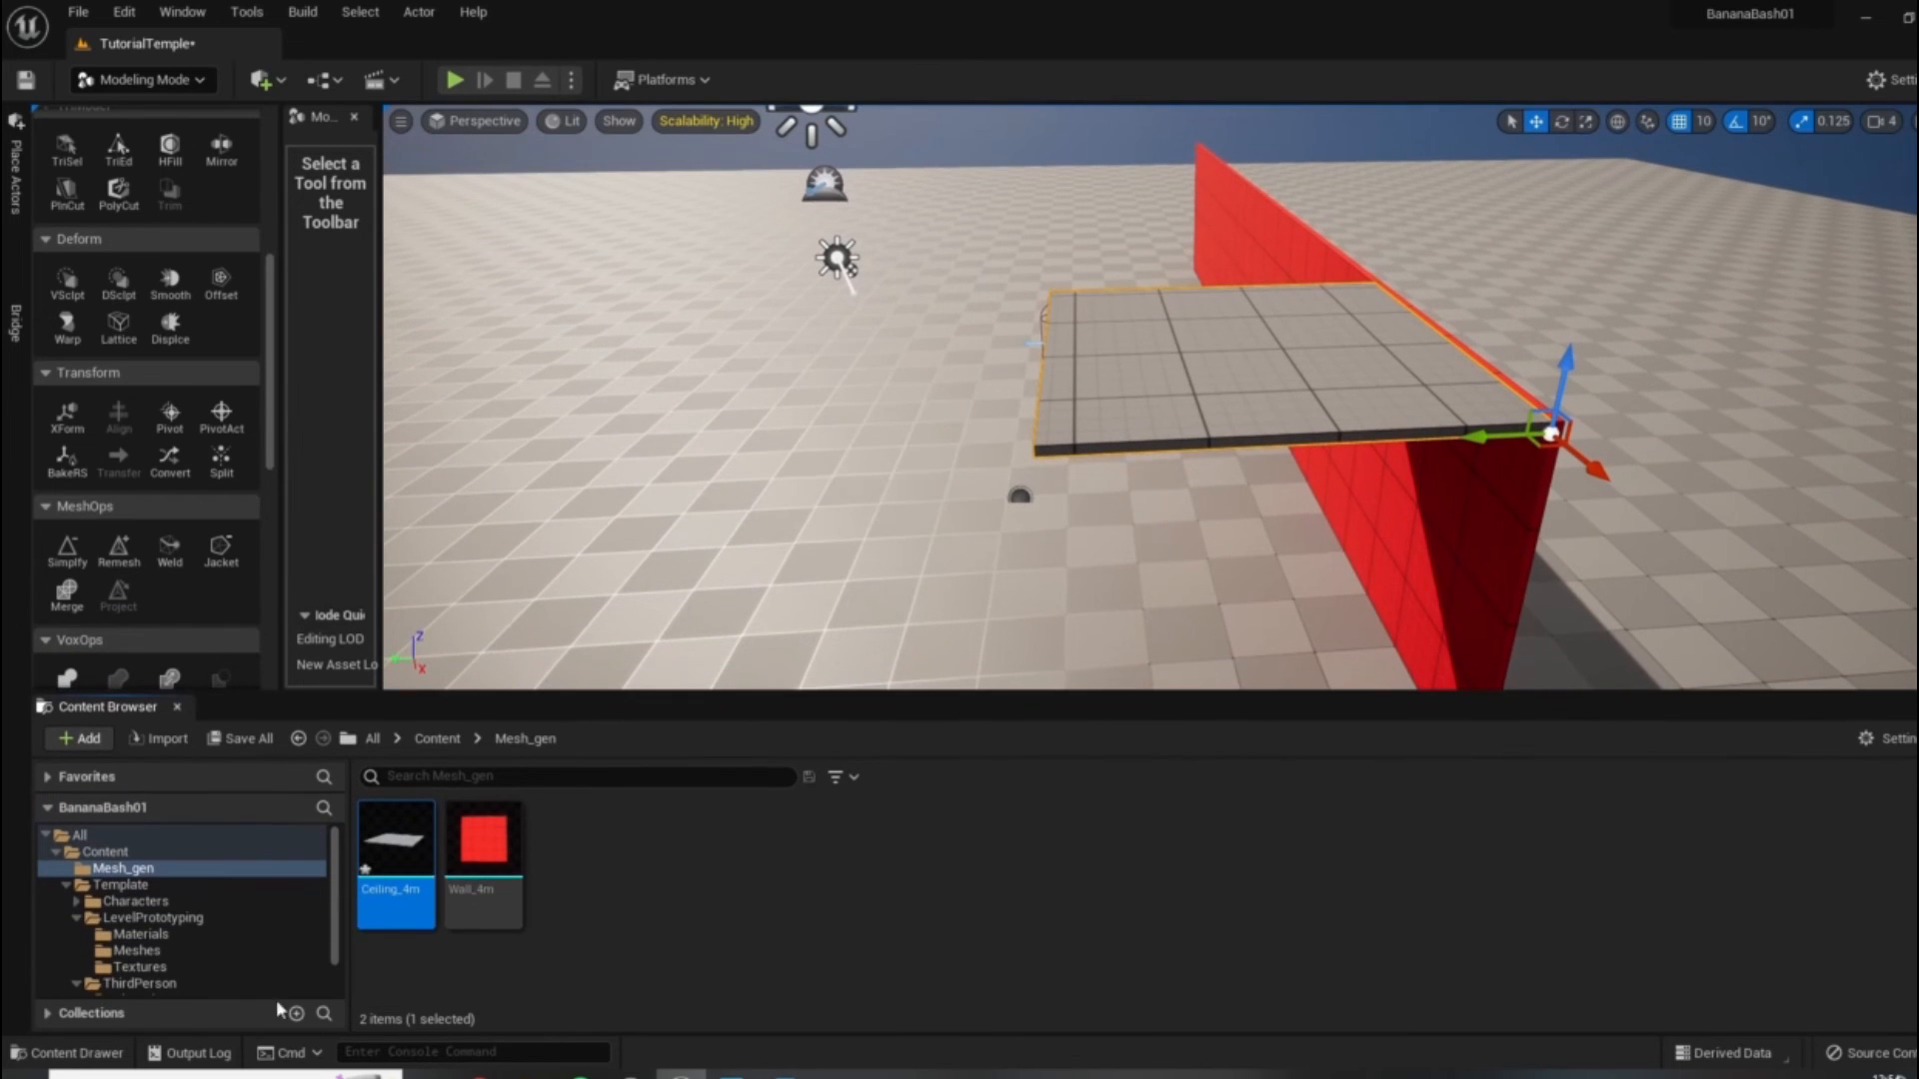
# Assign MI_PrototypeGrid_Blue to the material slot of the Ceiling_4m mesh, then save and close the mesh.
pyautogui.doubleClick(387, 844)
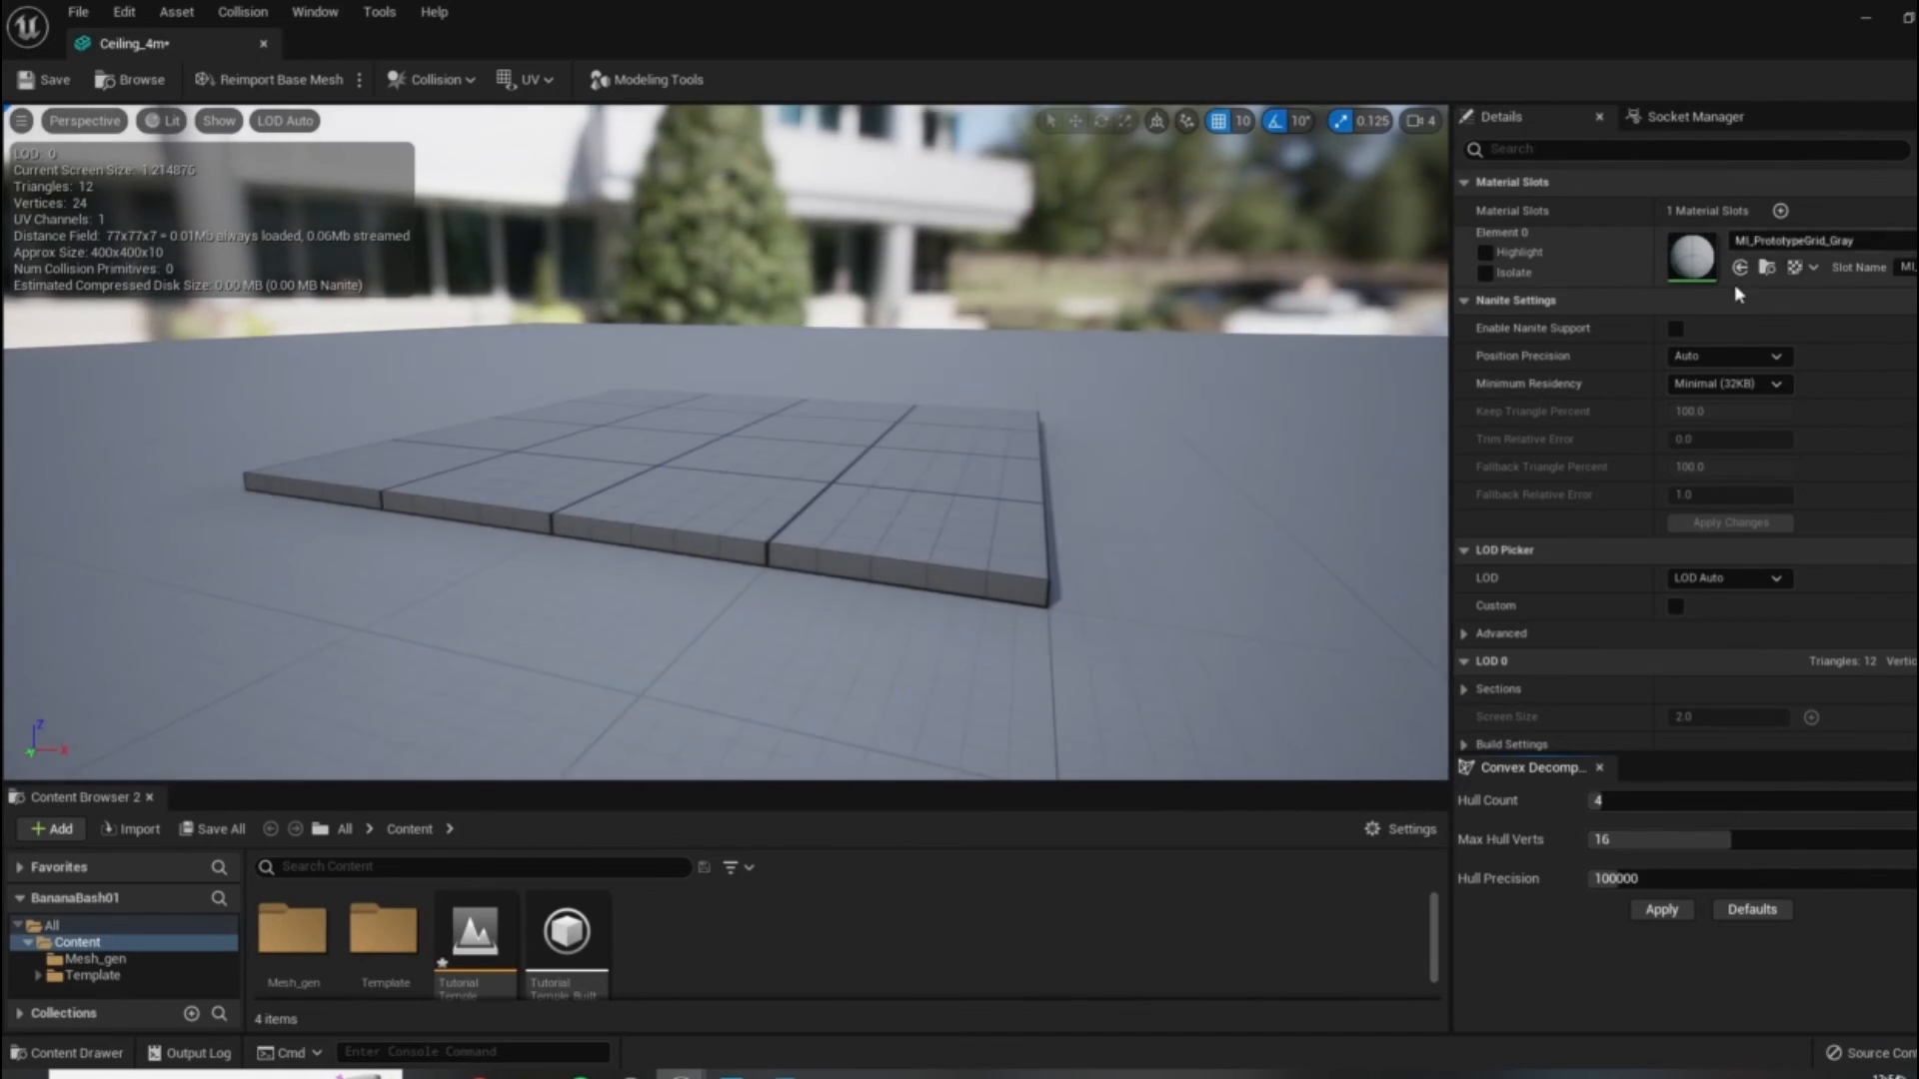
pyautogui.click(1799, 241)
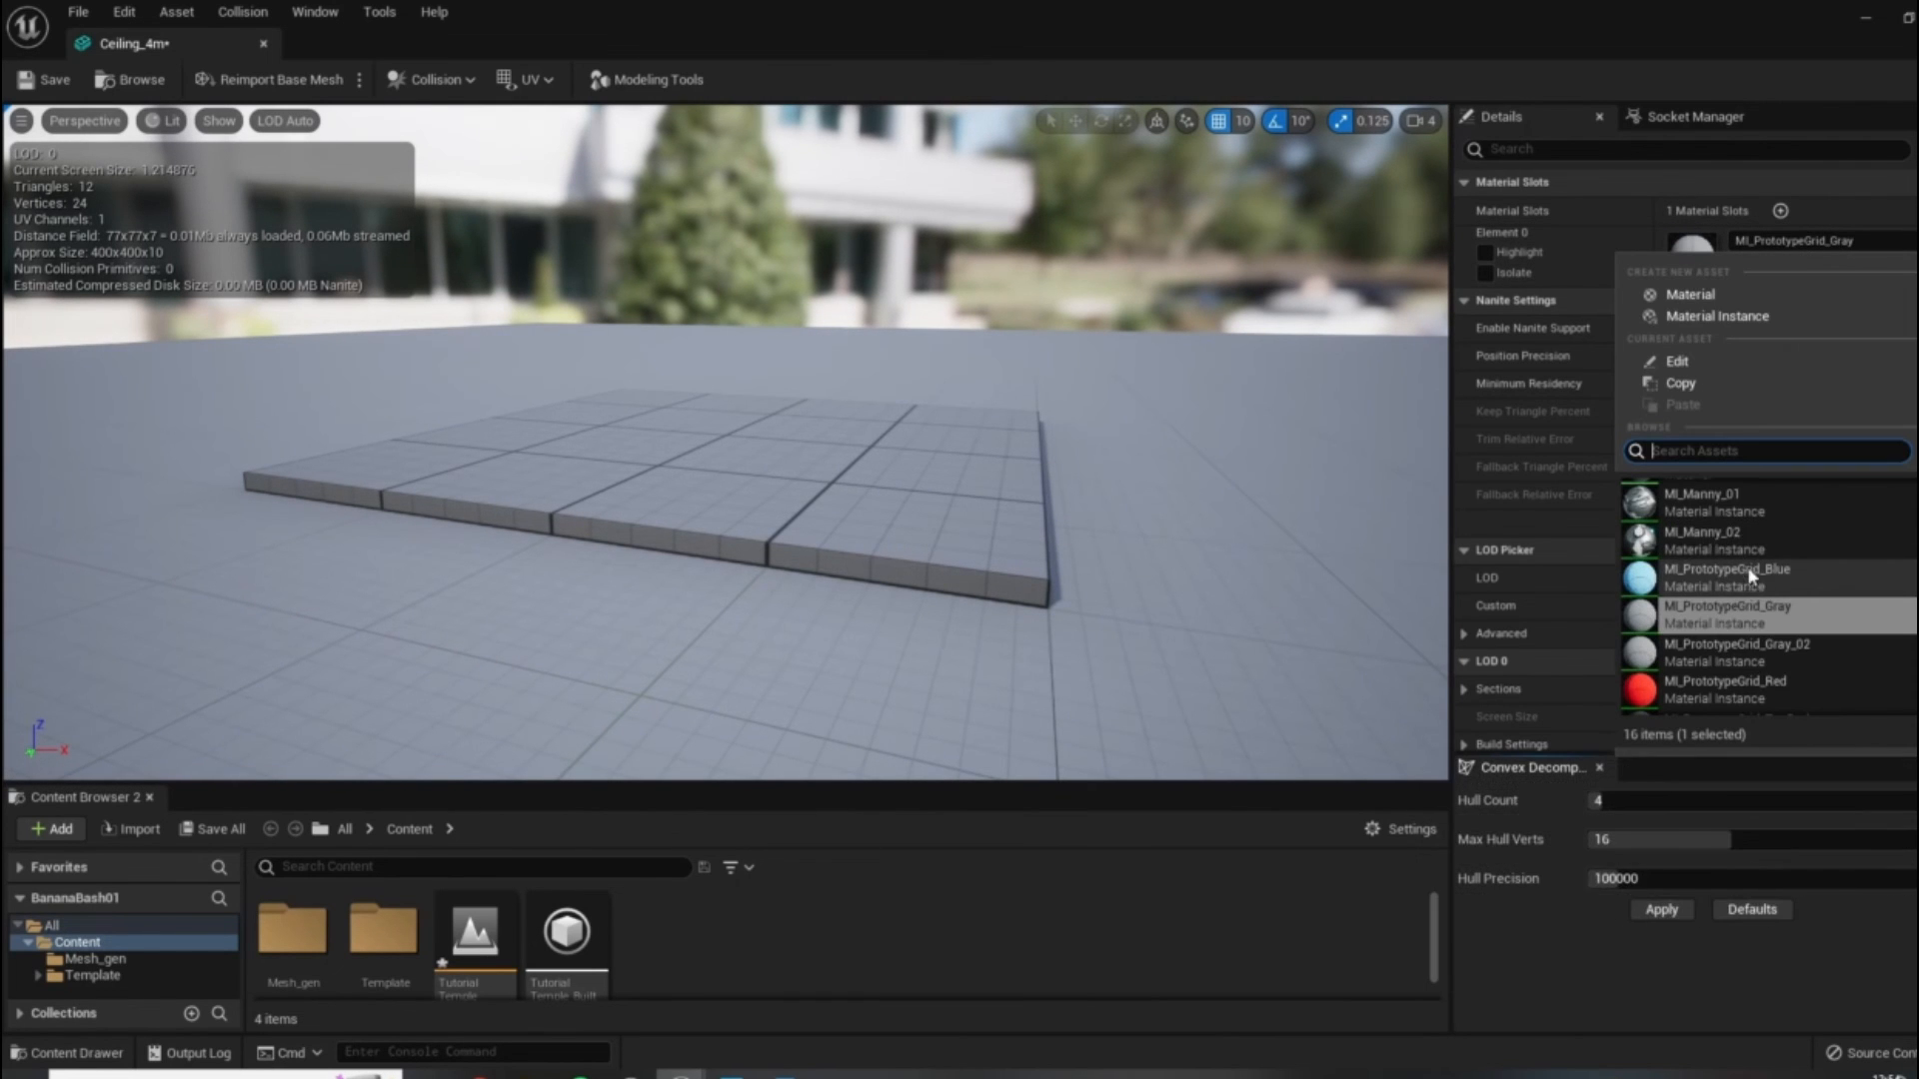
pyautogui.click(1757, 588)
pyautogui.moveTo(1130, 326); pyautogui.dragTo(1069, 480, button='right')
pyautogui.scroll(1, 715, 410)
pyautogui.click(45, 79)
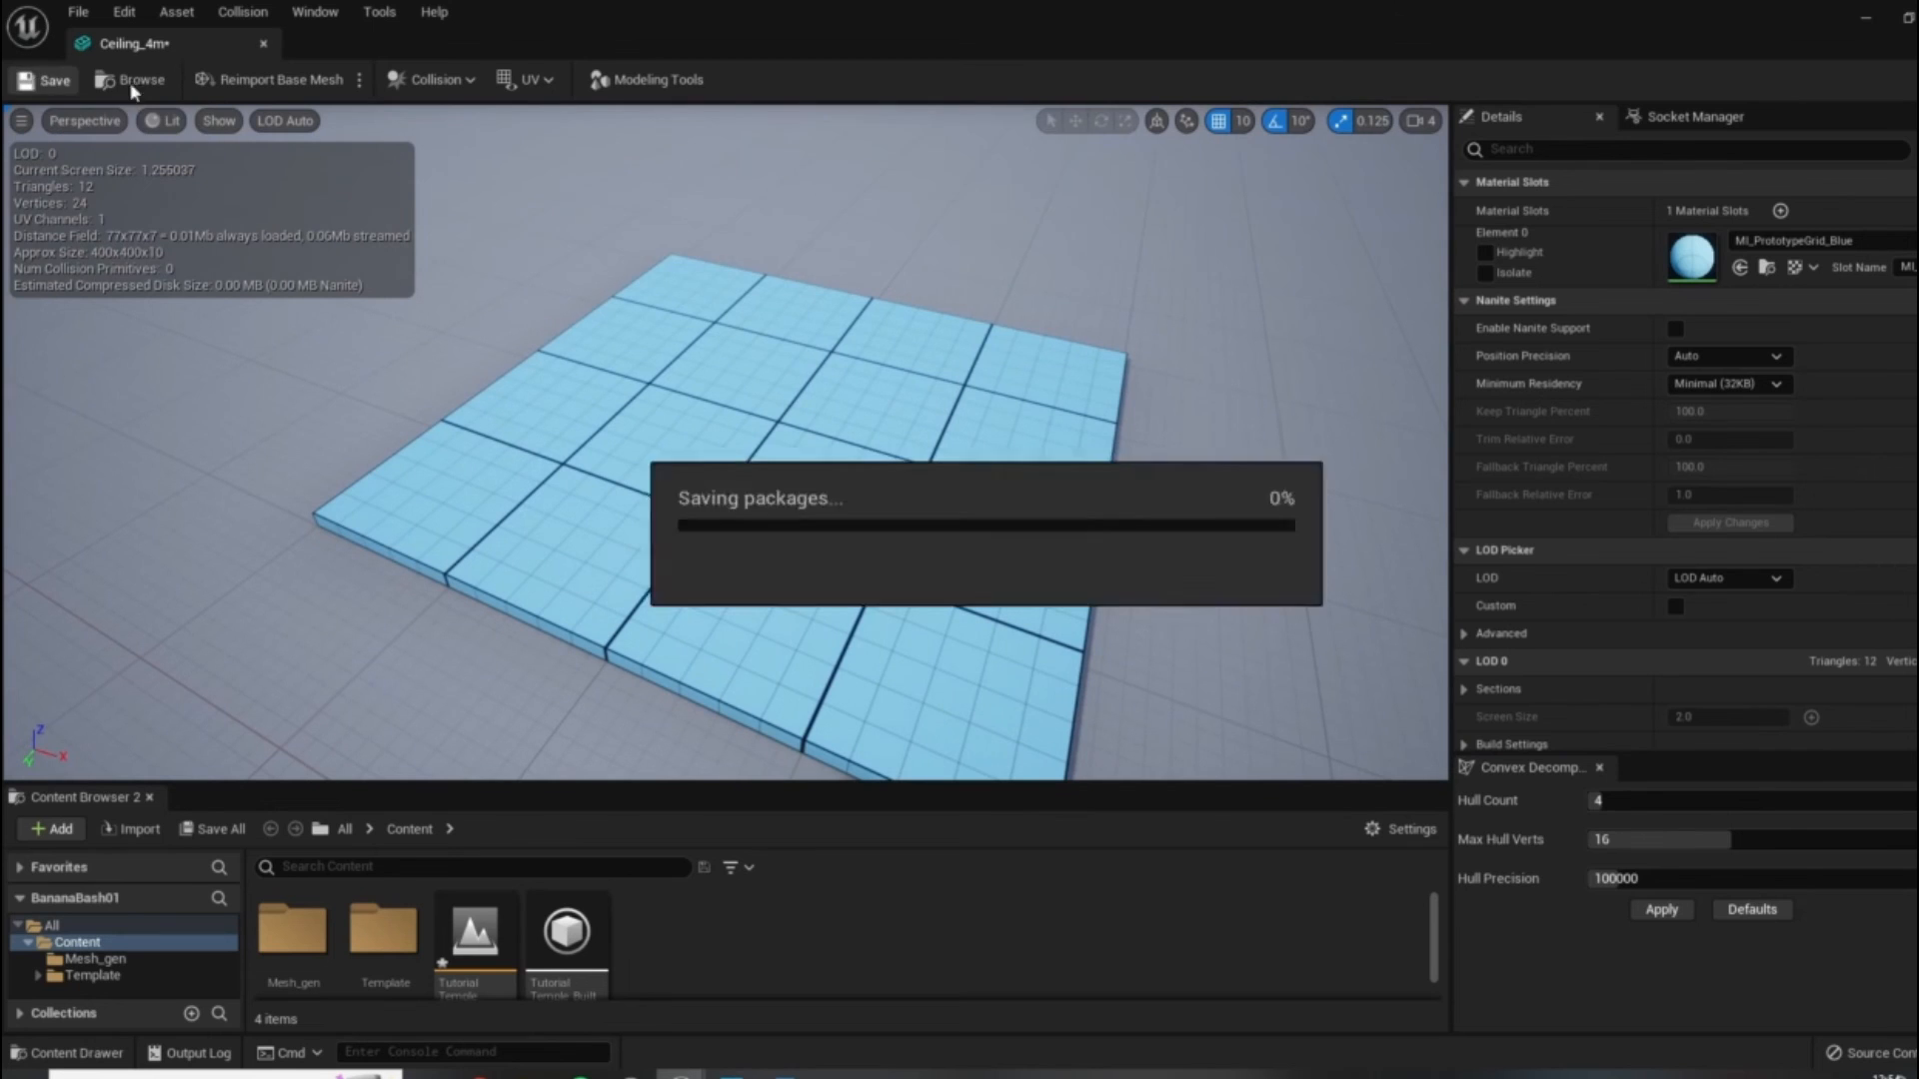
pyautogui.click(263, 43)
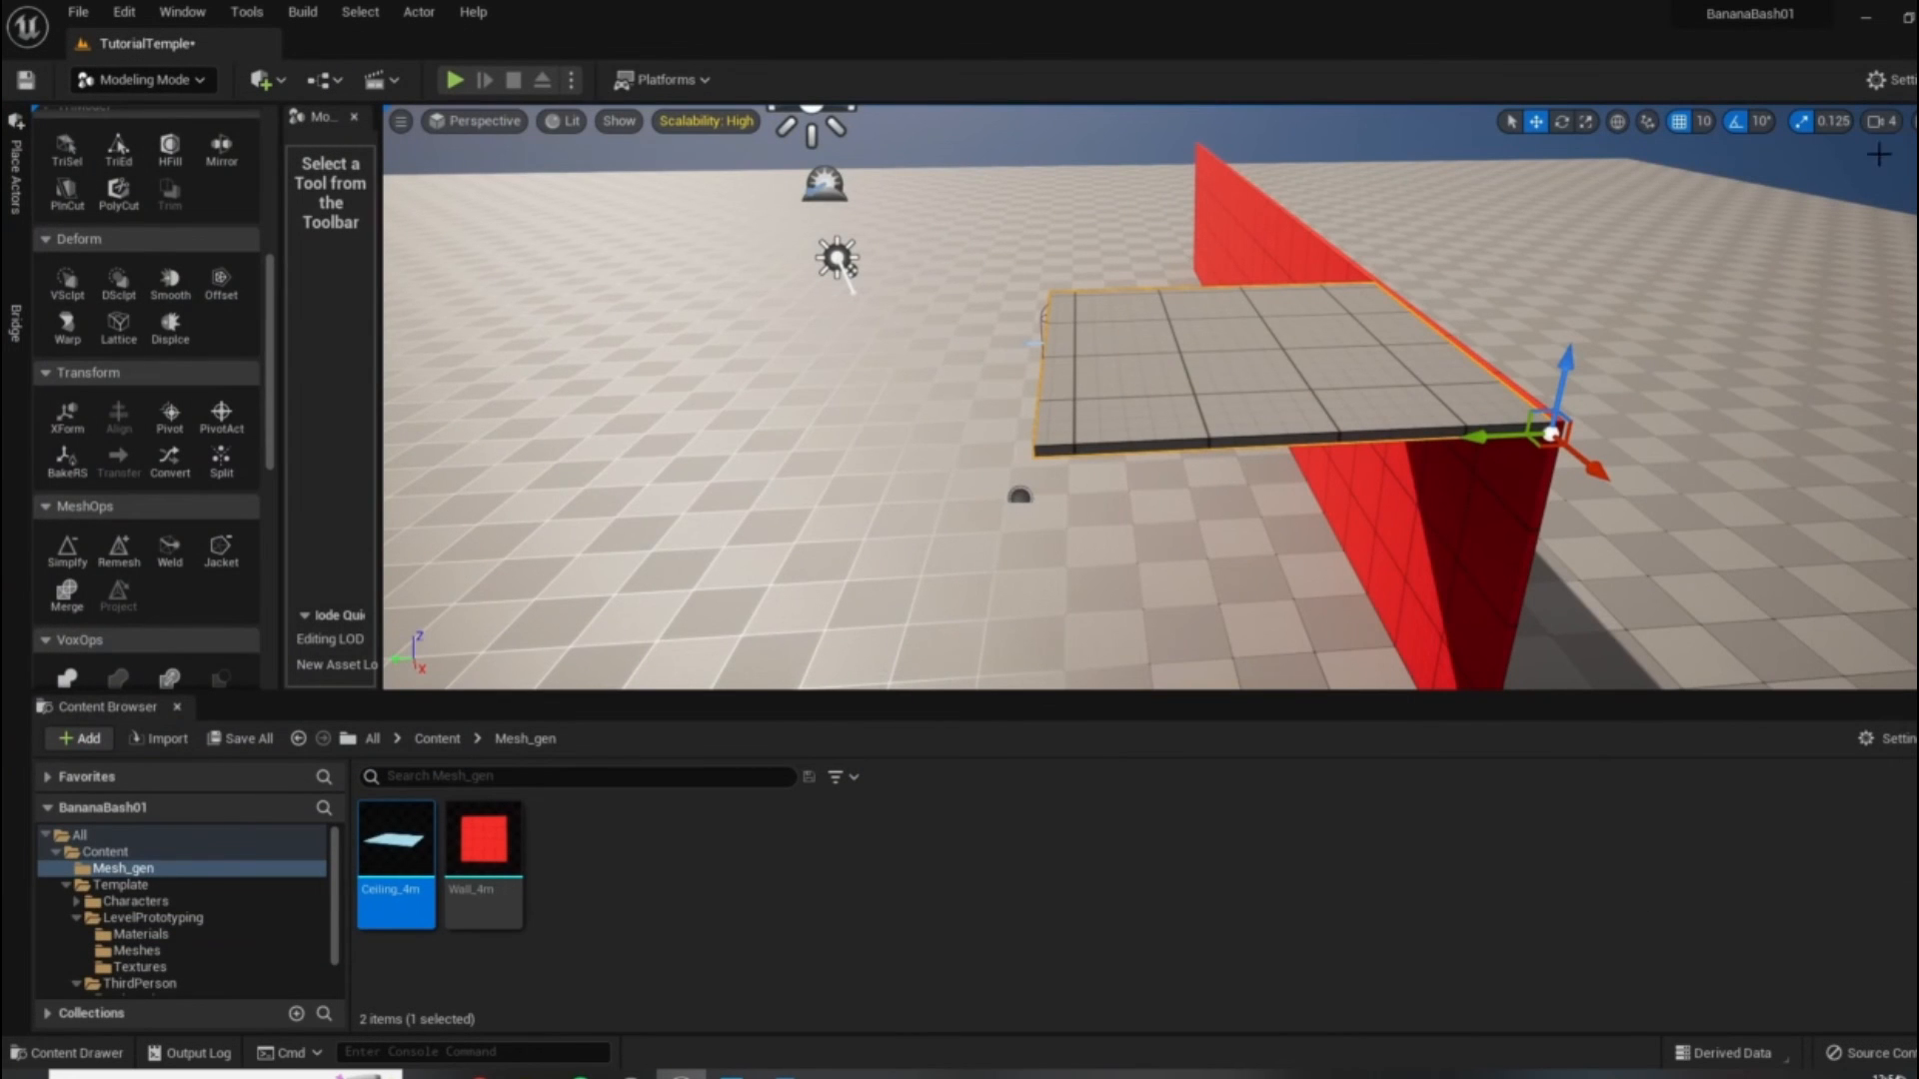
# Move the level's ceiling piece to X 570 and reset its Element 0 material to the mesh's blue default.
pyautogui.click(1914, 200)
pyautogui.click(1914, 331)
pyautogui.moveTo(1138, 350); pyautogui.dragTo(1209, 445, button='right')
pyautogui.scroll(5, 1139, 355)
pyautogui.scroll(-4, 1135, 346)
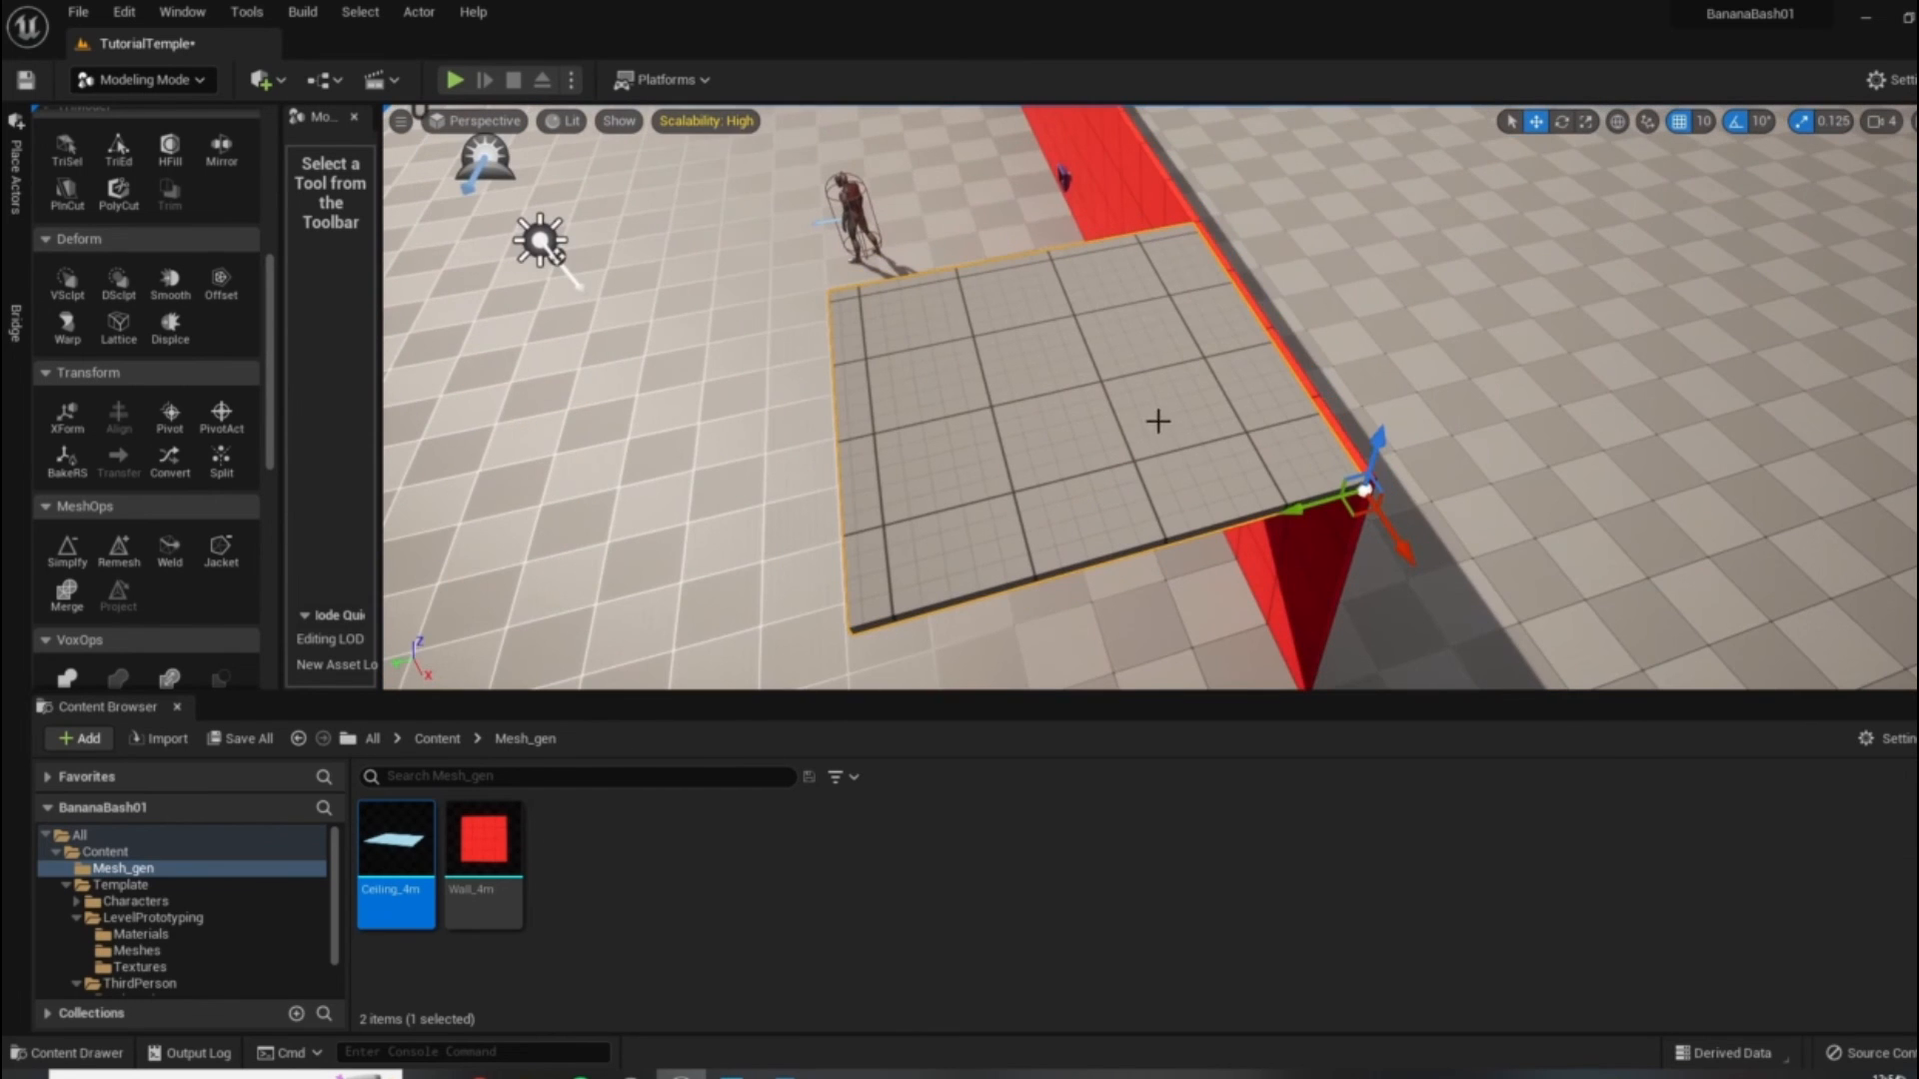
pyautogui.moveTo(1389, 545)
pyautogui.mouseDown()
pyautogui.moveTo(1301, 378)
pyautogui.moveTo(1378, 485)
pyautogui.moveTo(1322, 464)
pyautogui.moveTo(1376, 546)
pyautogui.mouseUp()
pyautogui.moveTo(1376, 546); pyautogui.dragTo(1432, 537, button='right')
pyautogui.click(1913, 344)
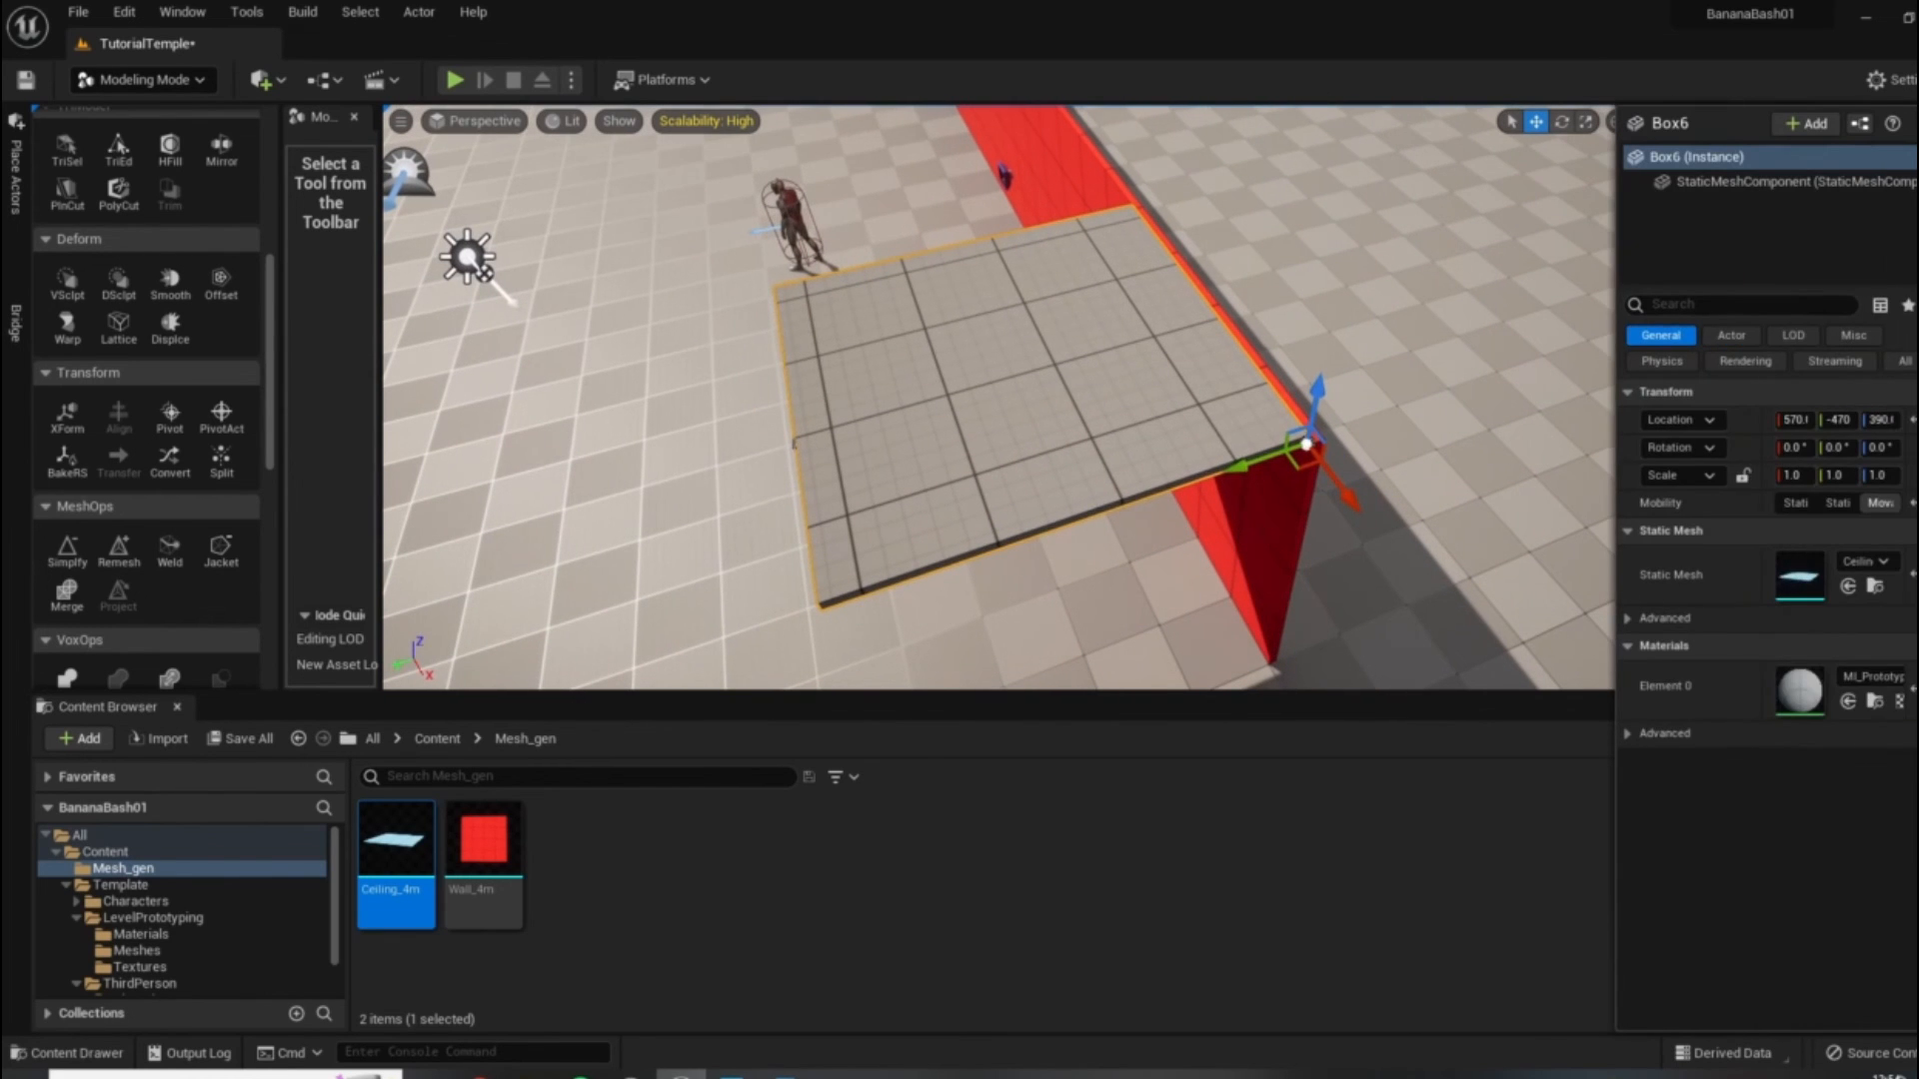
pyautogui.click(1911, 688)
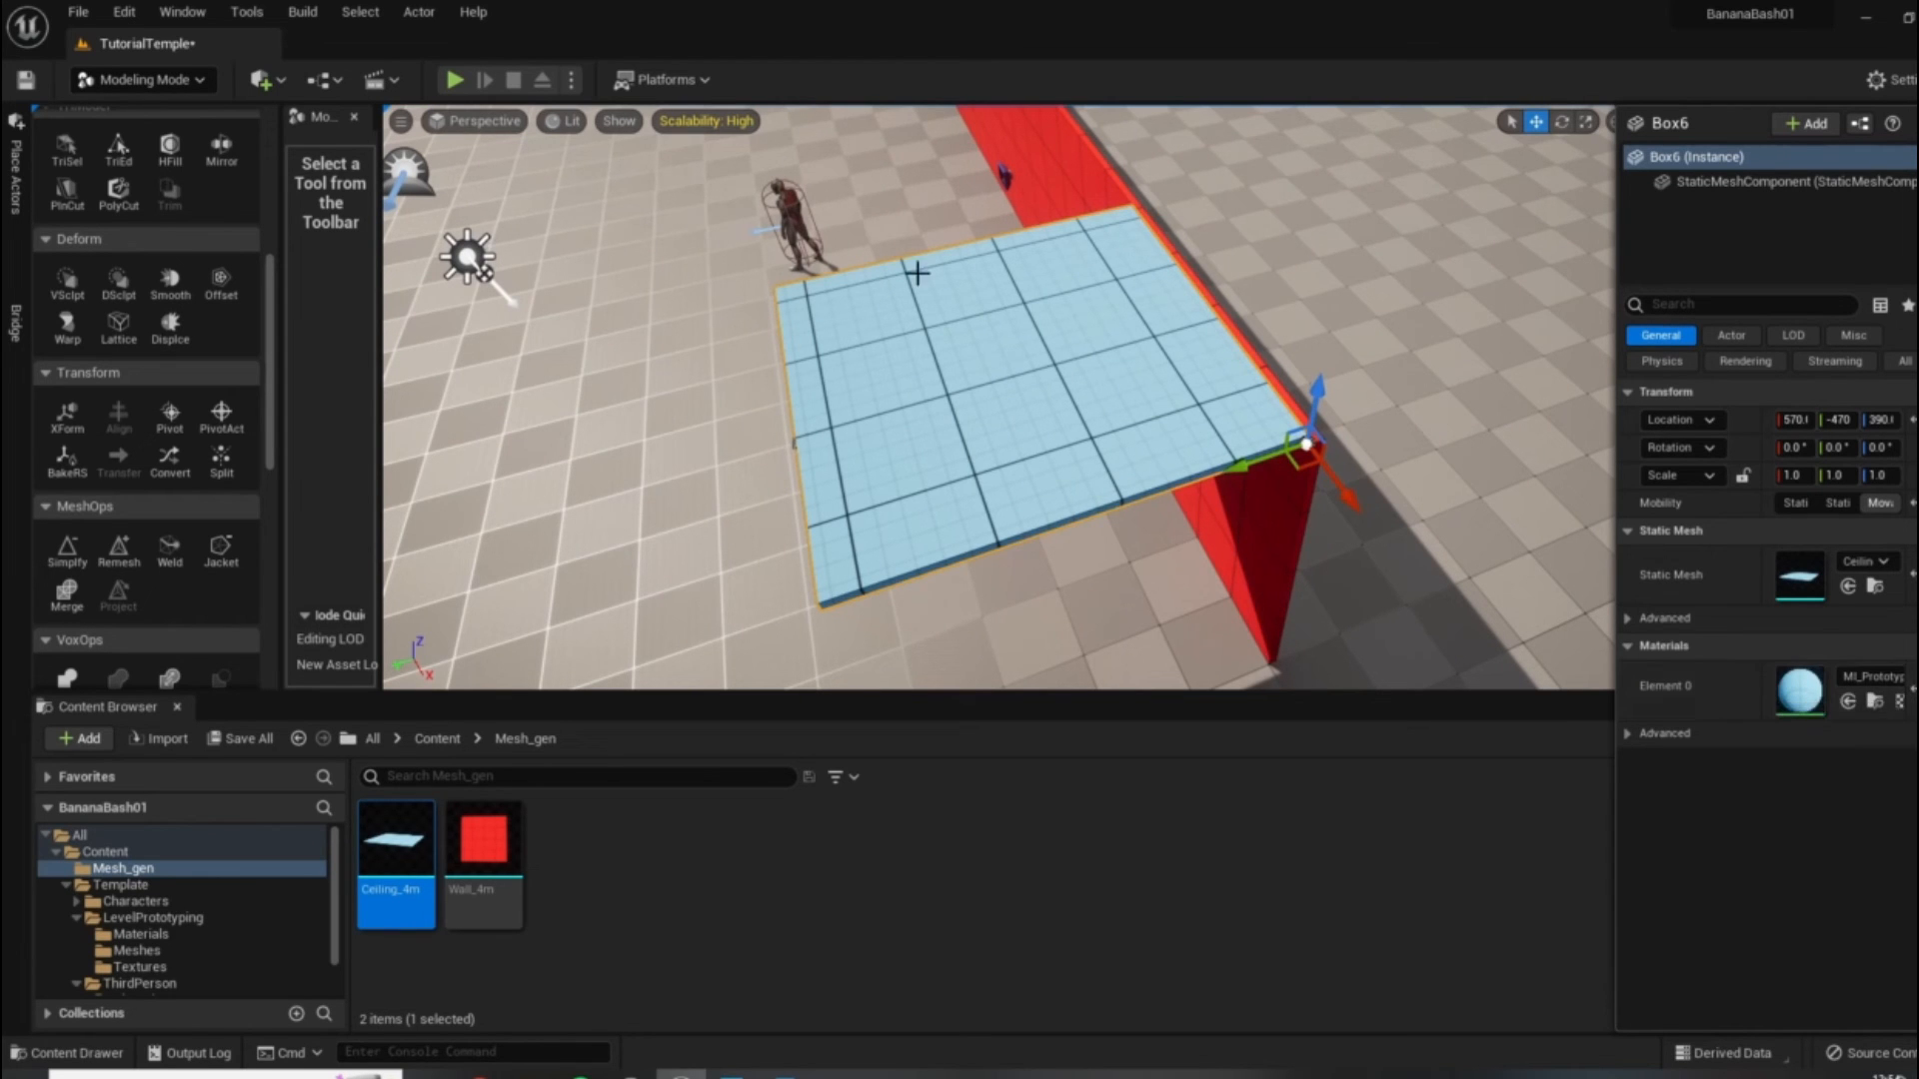
# Raise the ceiling piece by one grid step and nudge it sideways so it rests flush on top of the red wall.
pyautogui.moveTo(1334, 472); pyautogui.dragTo(1579, 470, button='right')
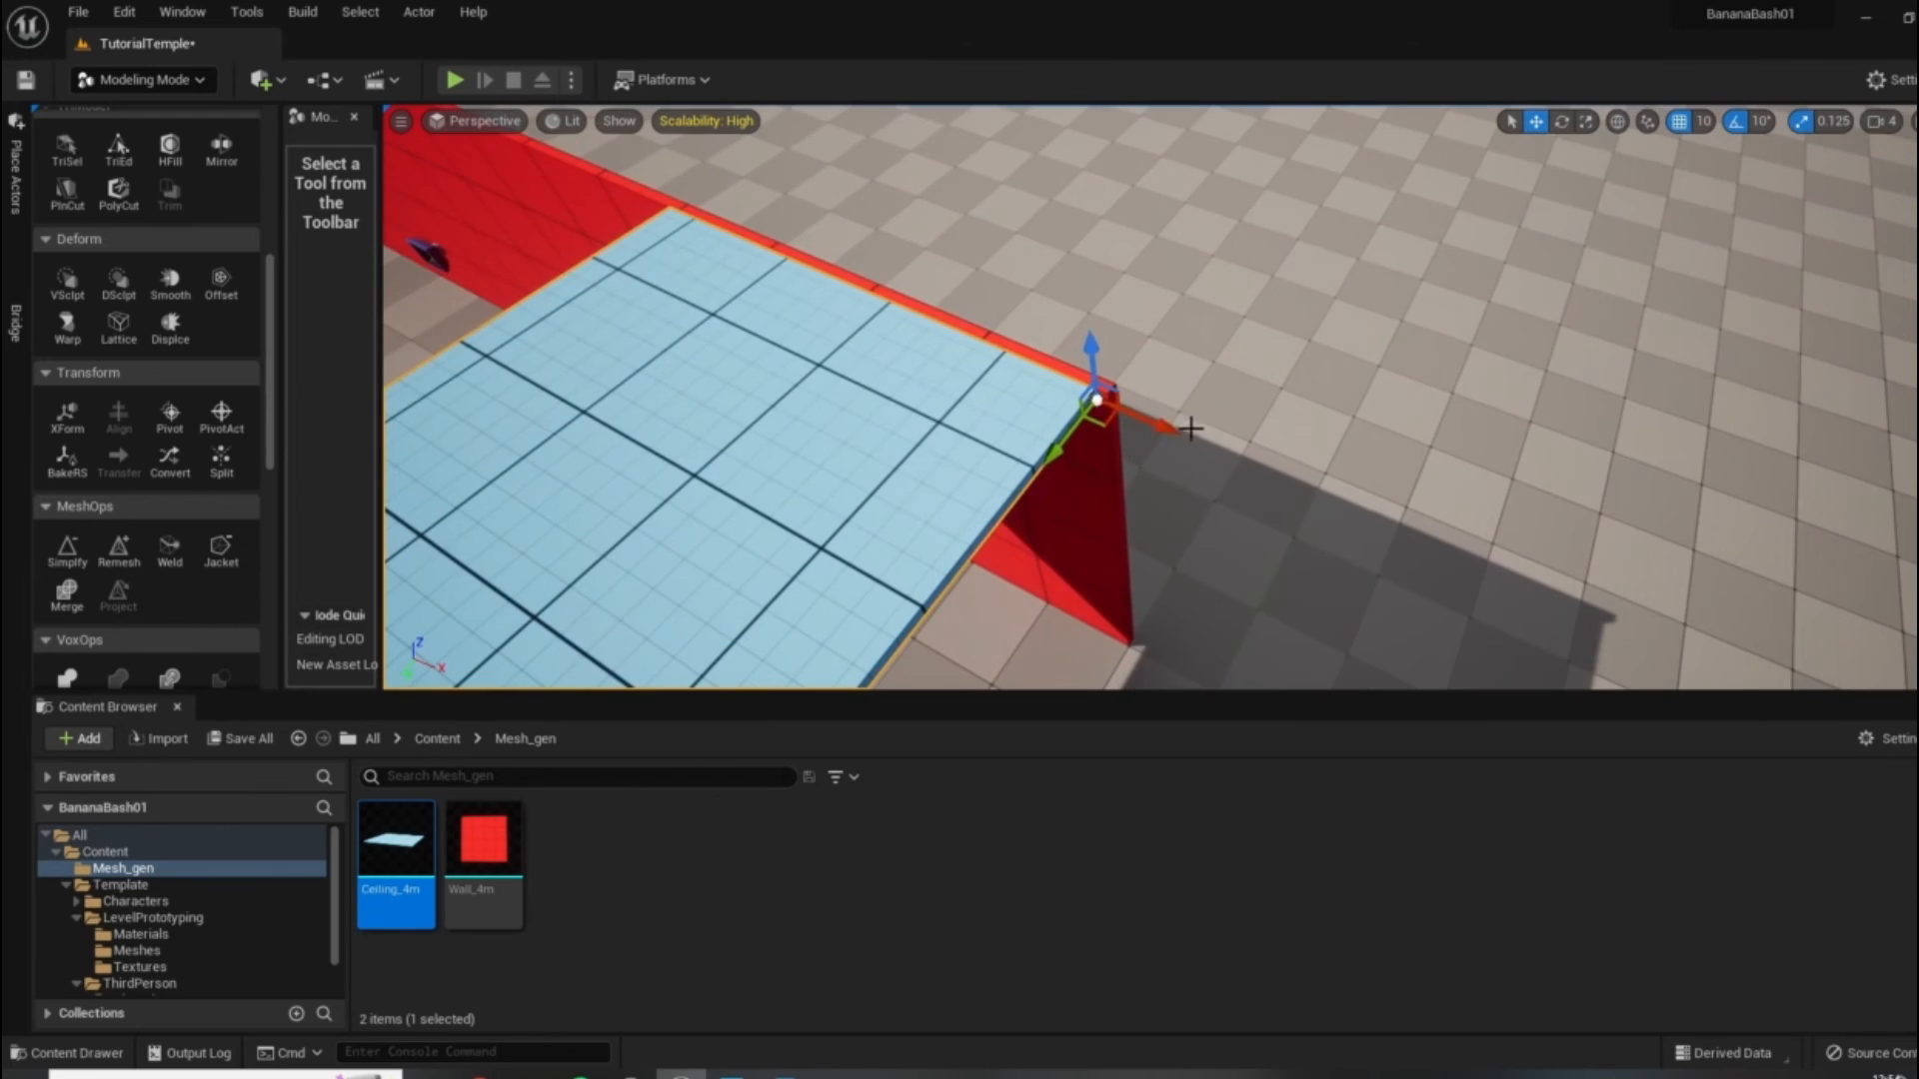
pyautogui.moveTo(1092, 348); pyautogui.dragTo(1091, 337)
pyautogui.moveTo(1220, 406); pyautogui.dragTo(1004, 345, button='right')
pyautogui.moveTo(967, 210); pyautogui.dragTo(1016, 212, button='right')
pyautogui.moveTo(912, 220); pyautogui.dragTo(937, 222)
pyautogui.moveTo(975, 237); pyautogui.dragTo(655, 552, button='right')
pyautogui.moveTo(514, 597)
pyautogui.mouseDown()
pyautogui.moveTo(465, 597)
pyautogui.moveTo(489, 597)
pyautogui.mouseUp()
# Examine how the blue ceiling piece sits on the red wall run from several angles.
pyautogui.moveTo(1221, 457); pyautogui.dragTo(1480, 649, button='right')
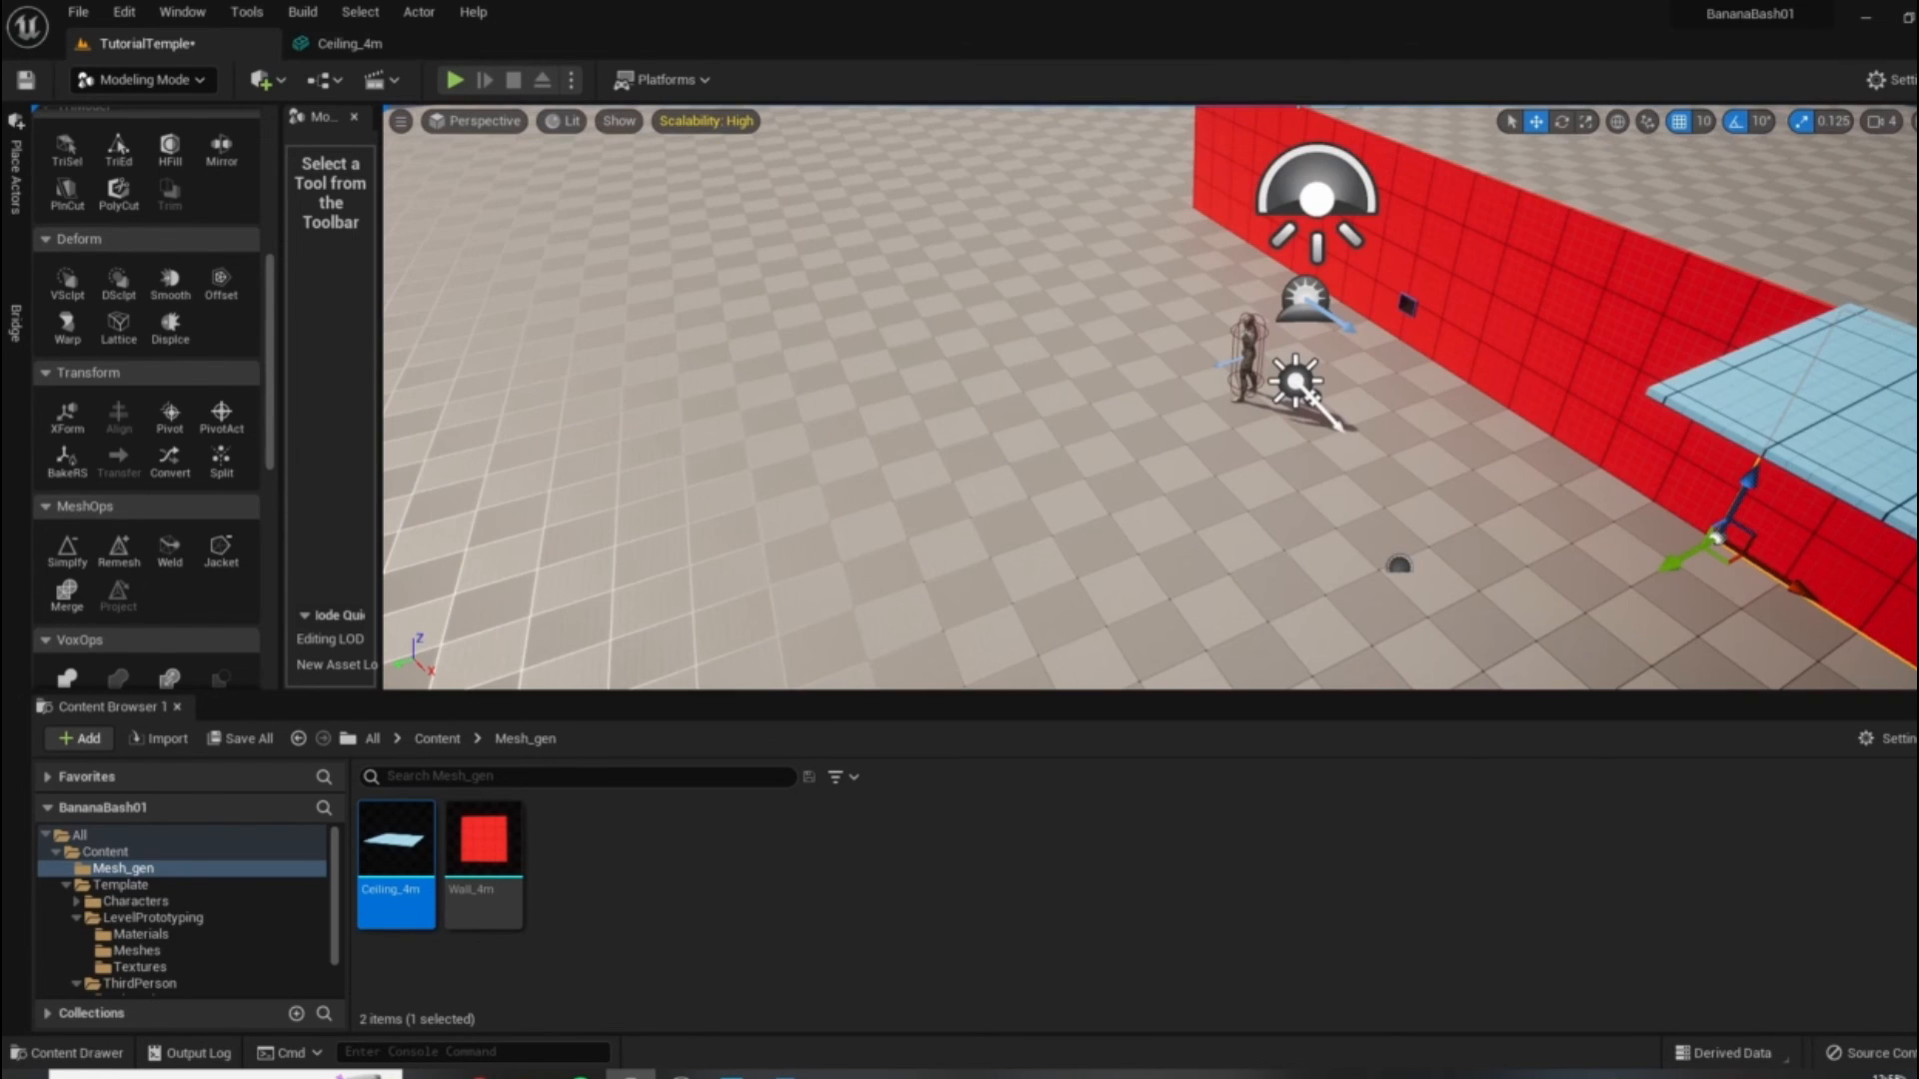
pyautogui.moveTo(960, 640); pyautogui.dragTo(1059, 599, button='right')
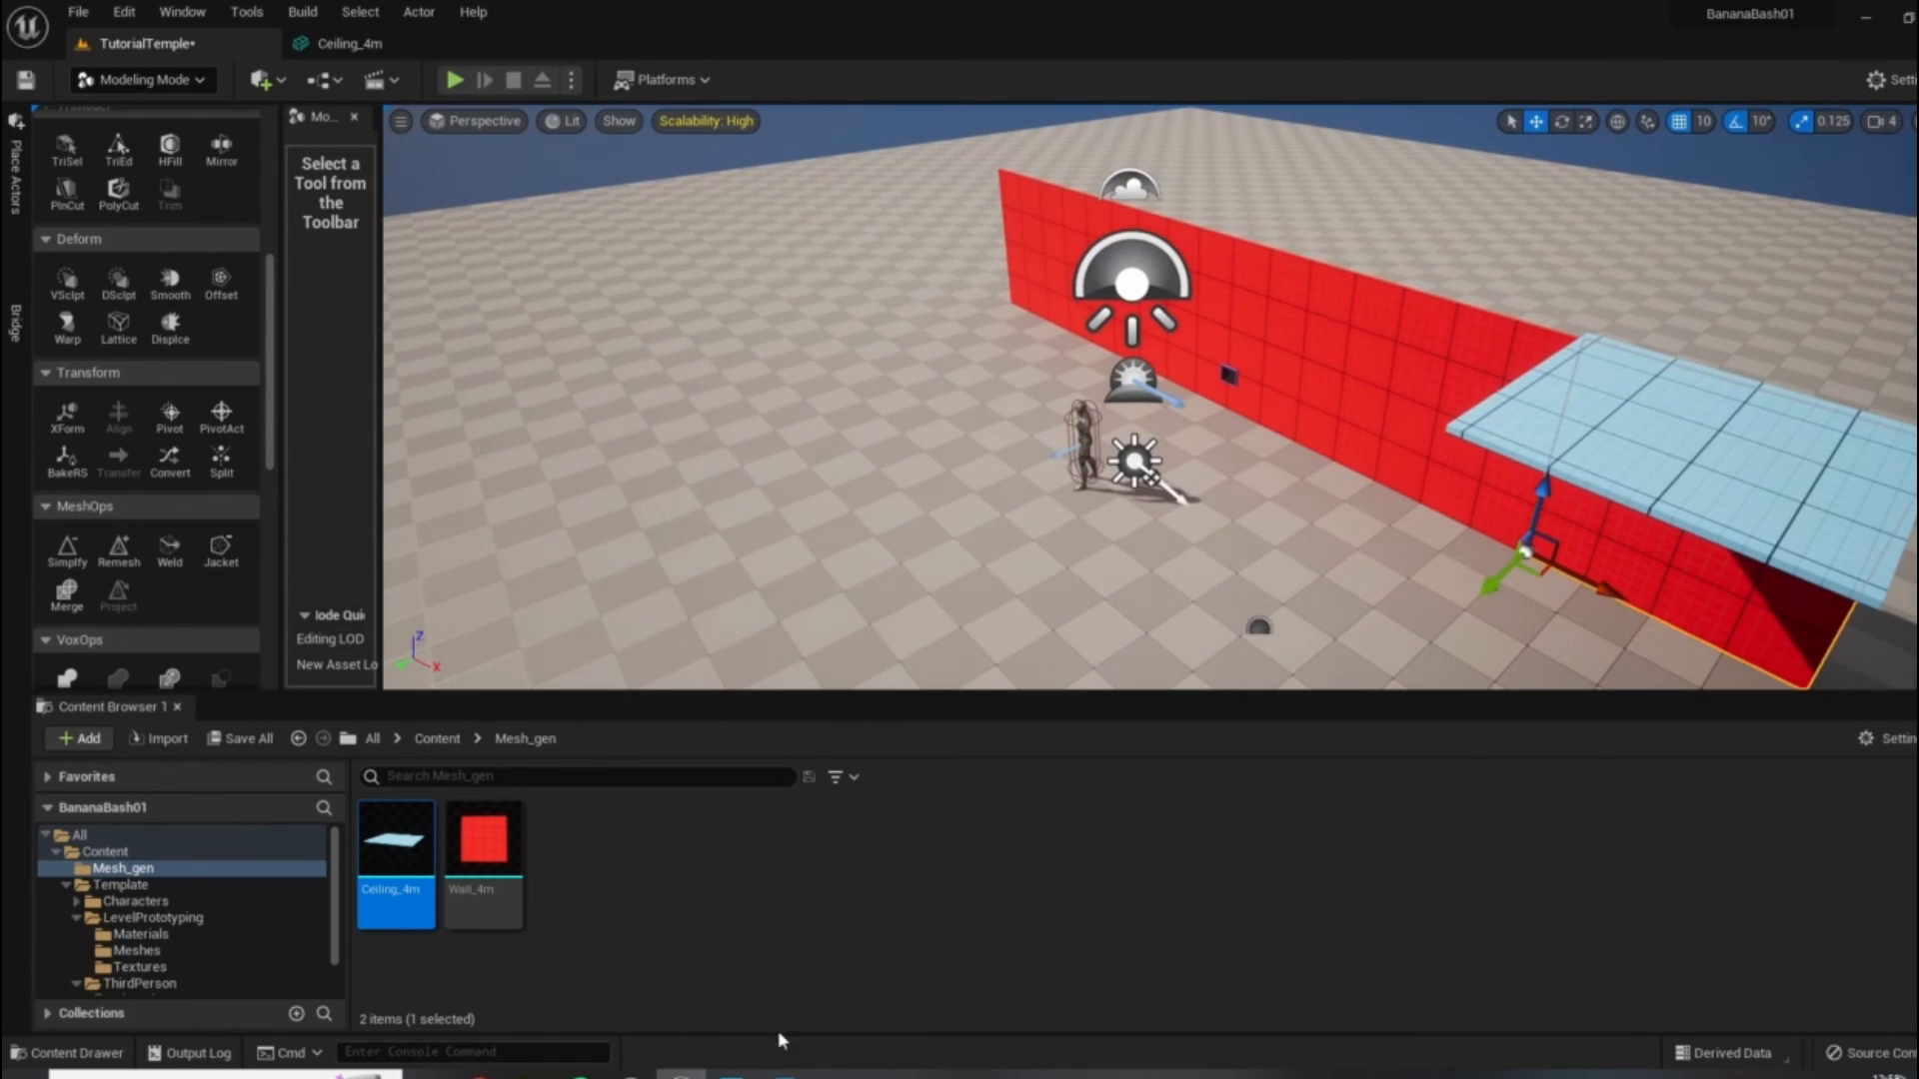
pyautogui.moveTo(1147, 479); pyautogui.dragTo(1359, 471, button='right')
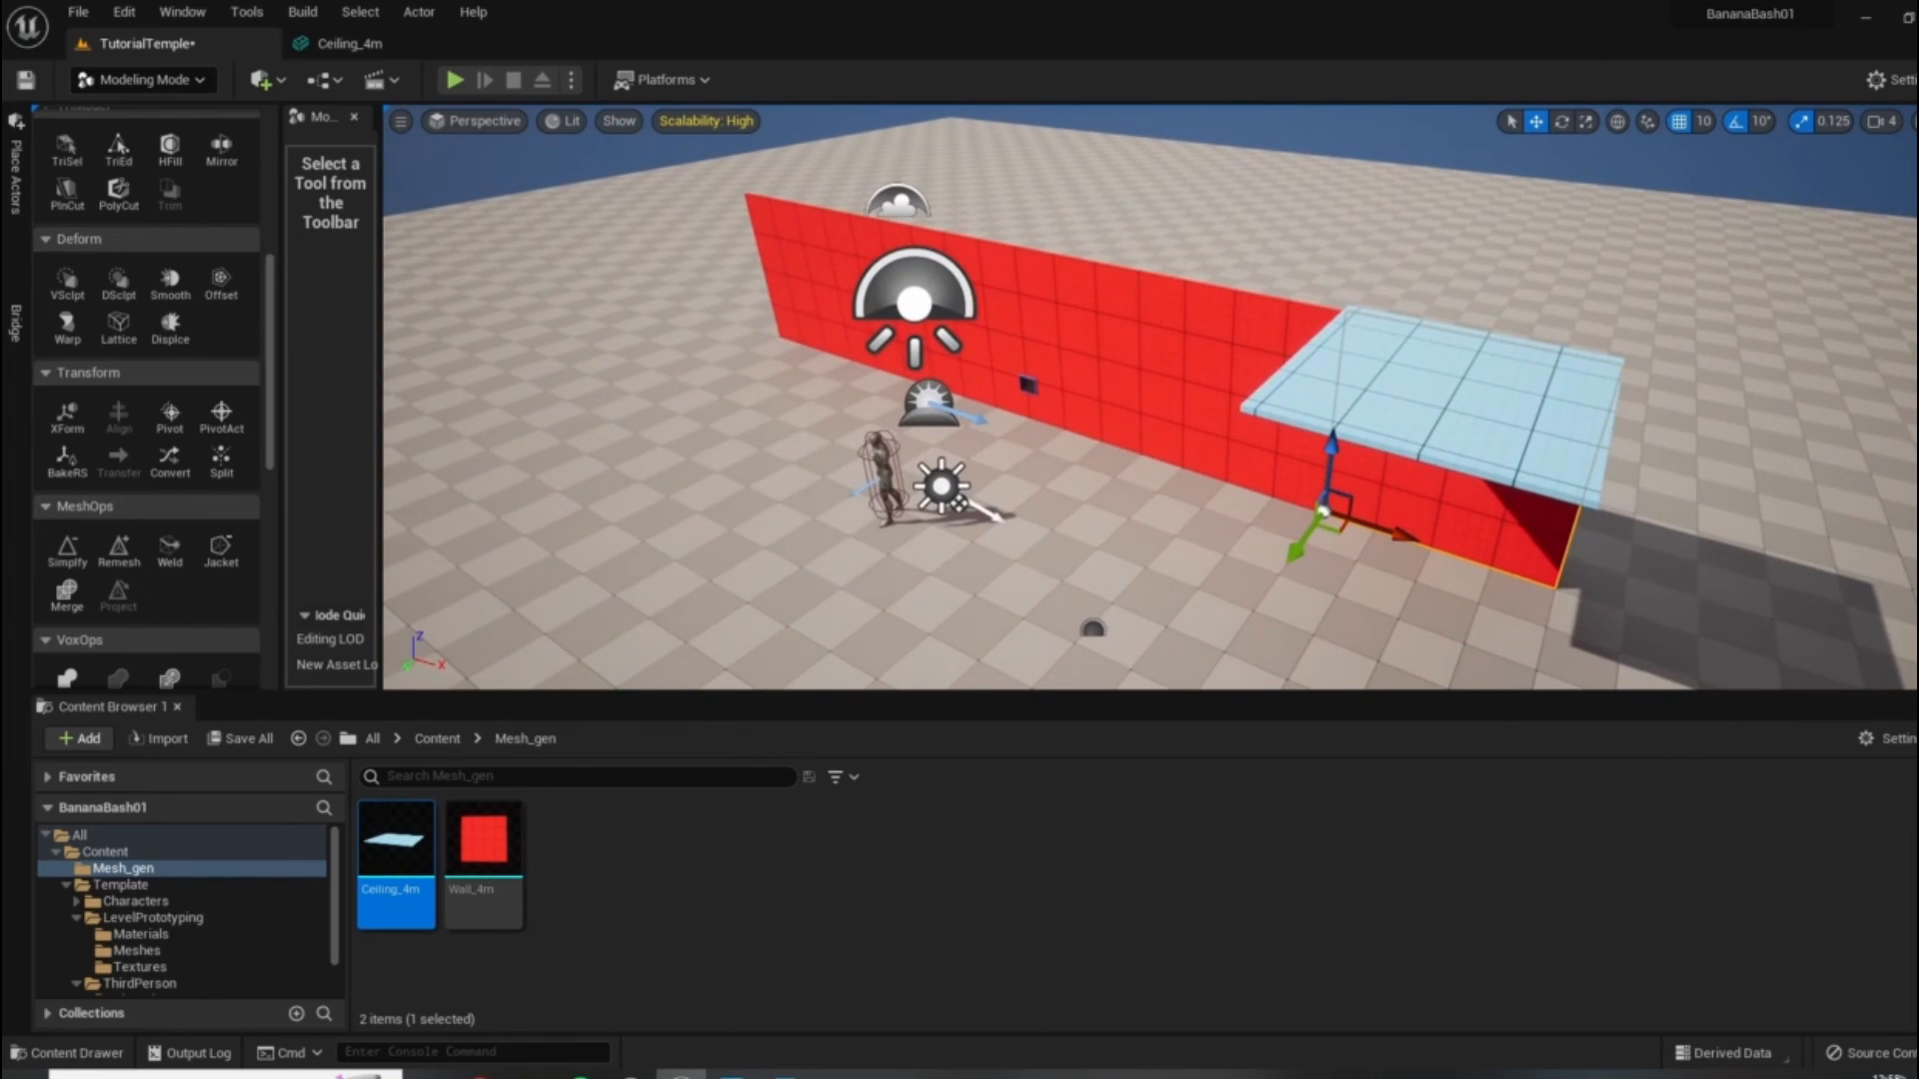
pyautogui.moveTo(1271, 361); pyautogui.dragTo(1399, 410, button='right')
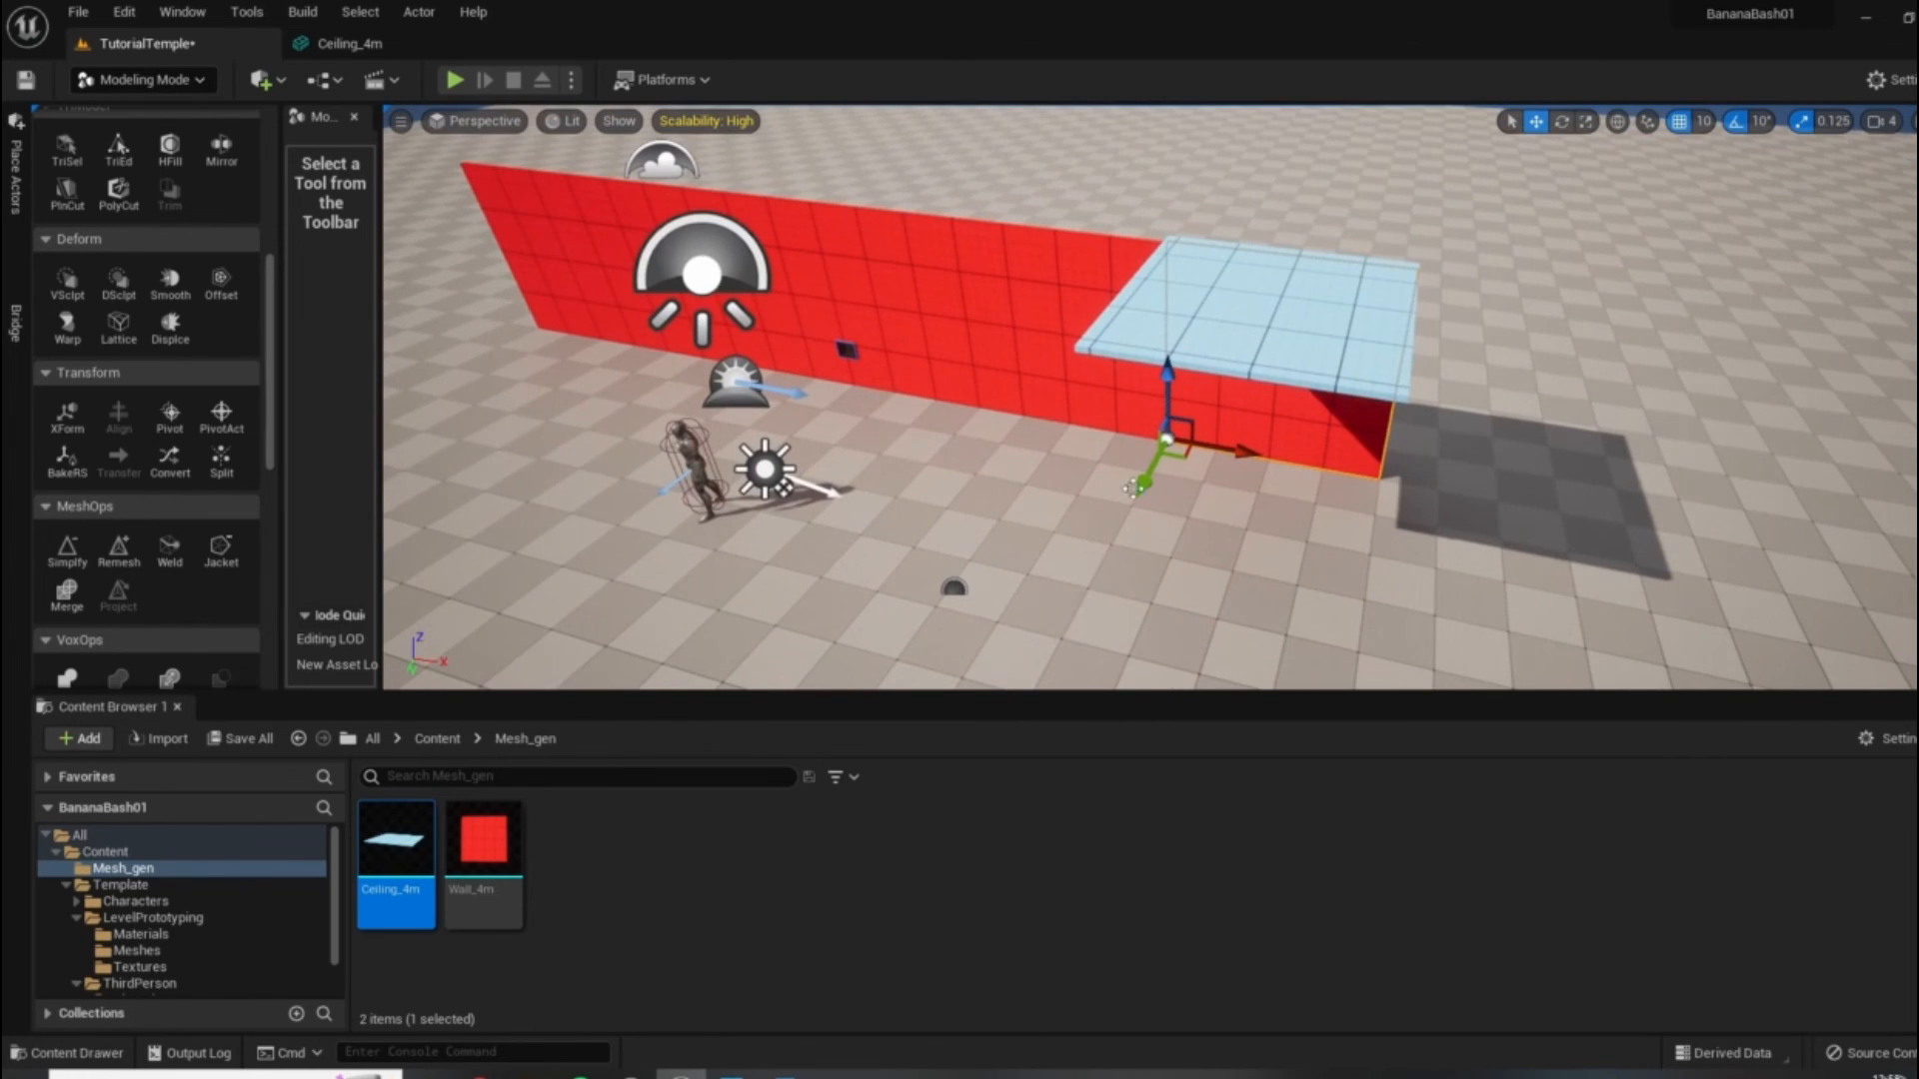
pyautogui.press('d')
pyautogui.moveTo(1413, 586); pyautogui.dragTo(1199, 510, button='right')
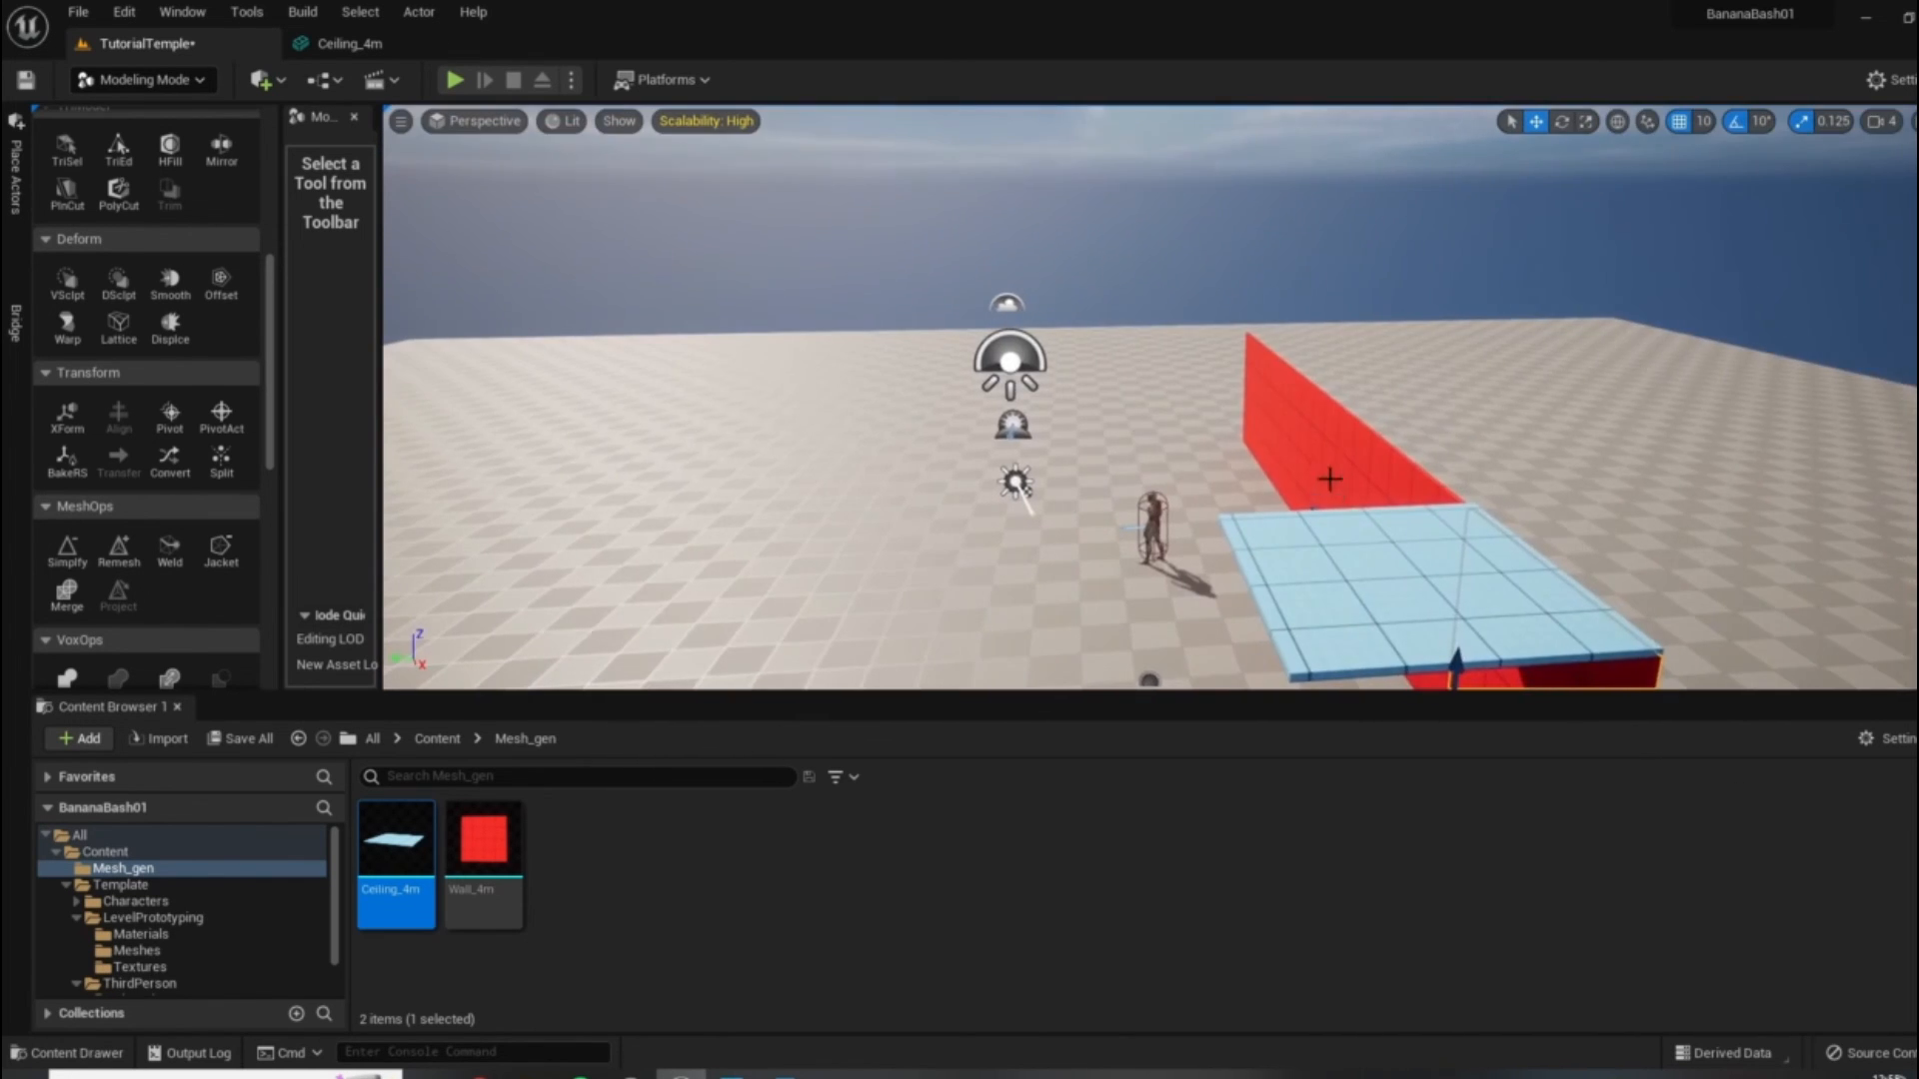
pyautogui.moveTo(1328, 484); pyautogui.dragTo(1388, 617, button='right')
# Duplicate the blue ceiling piece straight down to the foot of the wall to serve as the floor.
pyautogui.click(1391, 497)
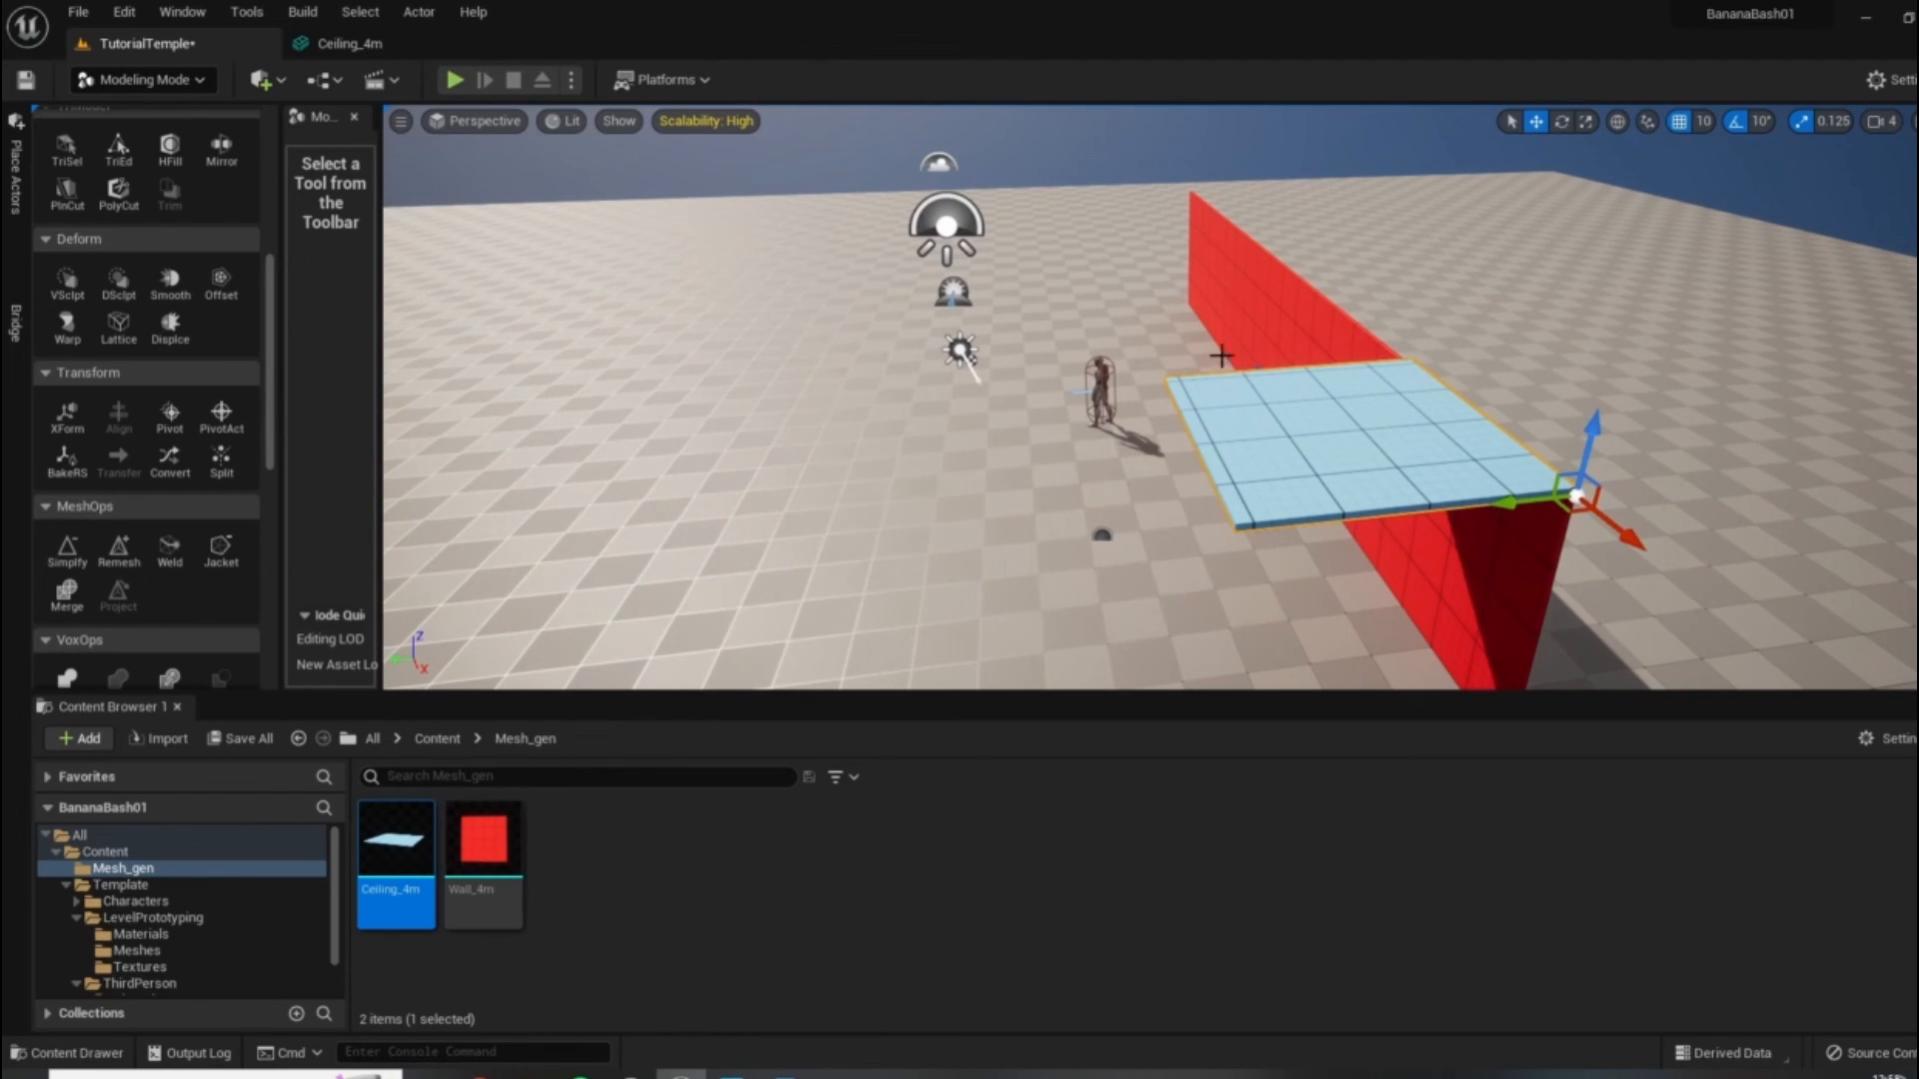
pyautogui.scroll(5, 243, 436)
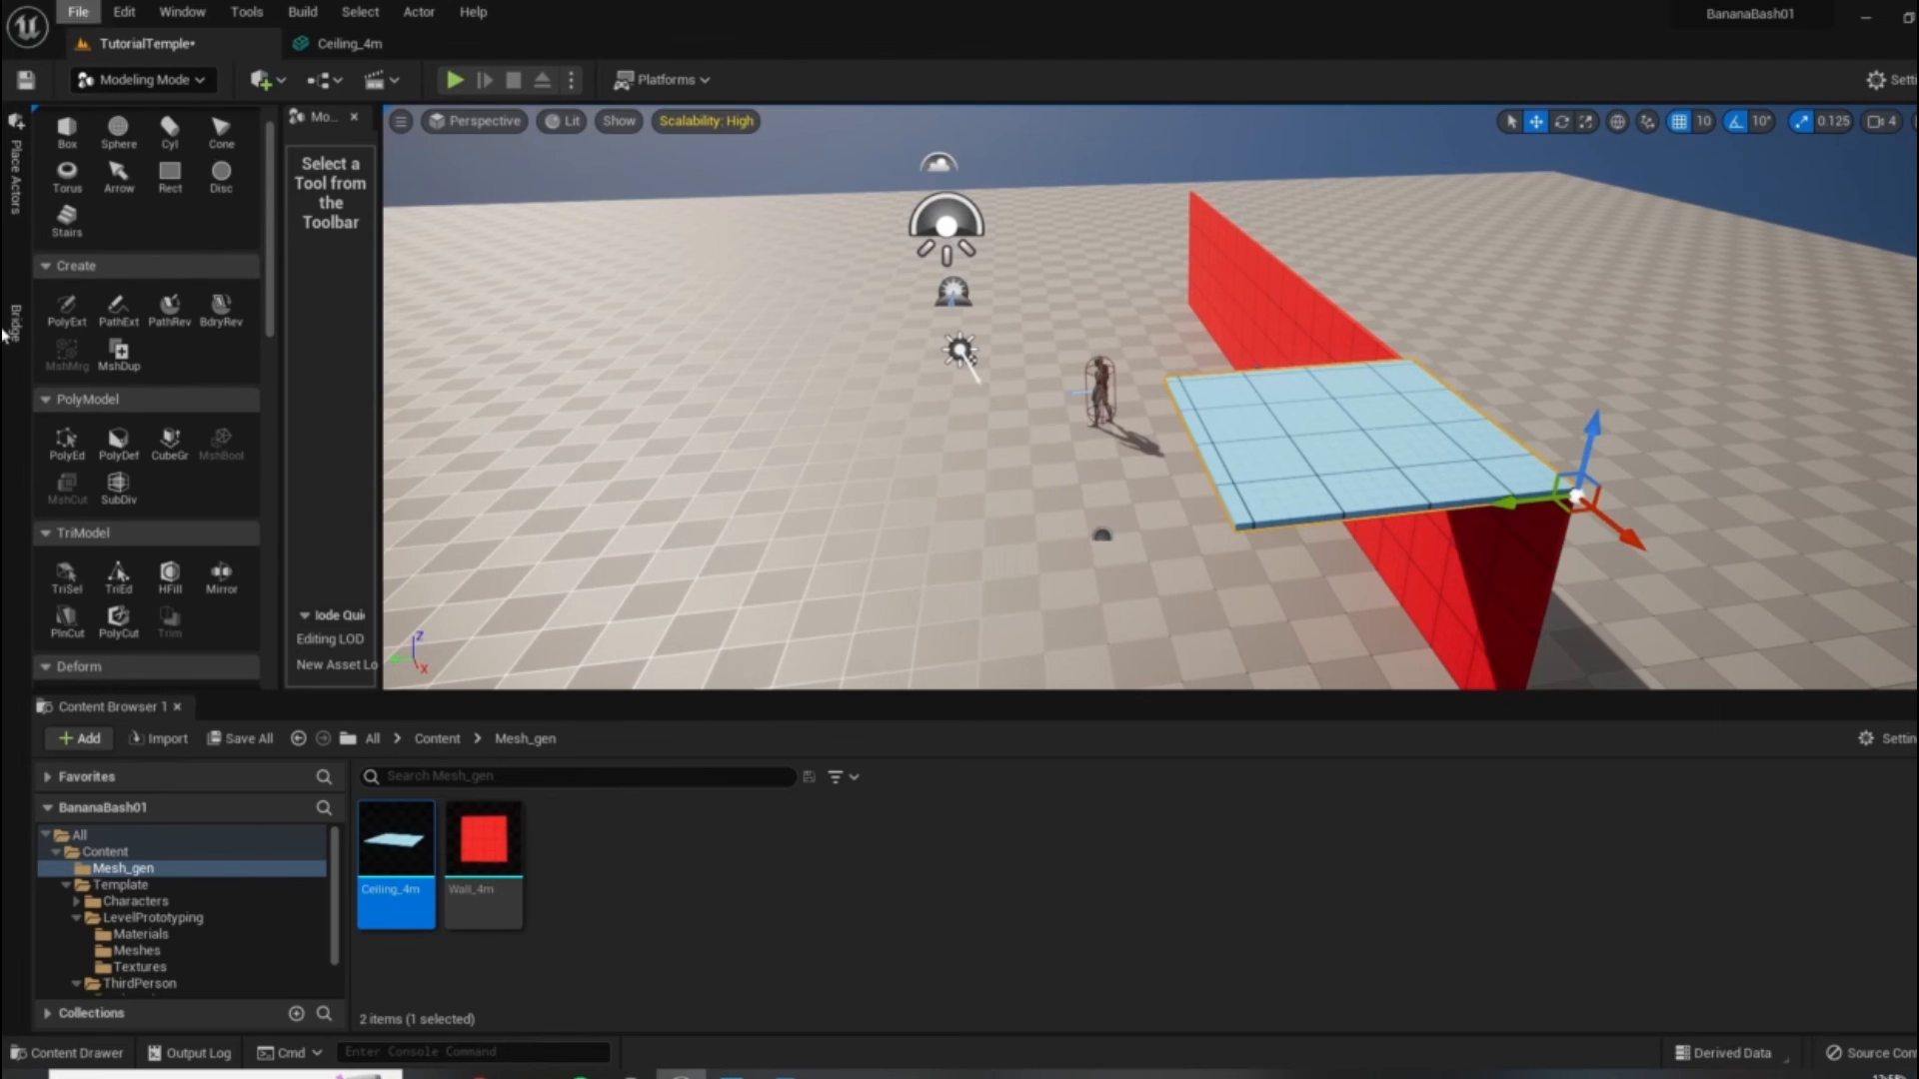
pyautogui.scroll(1, 120, 200)
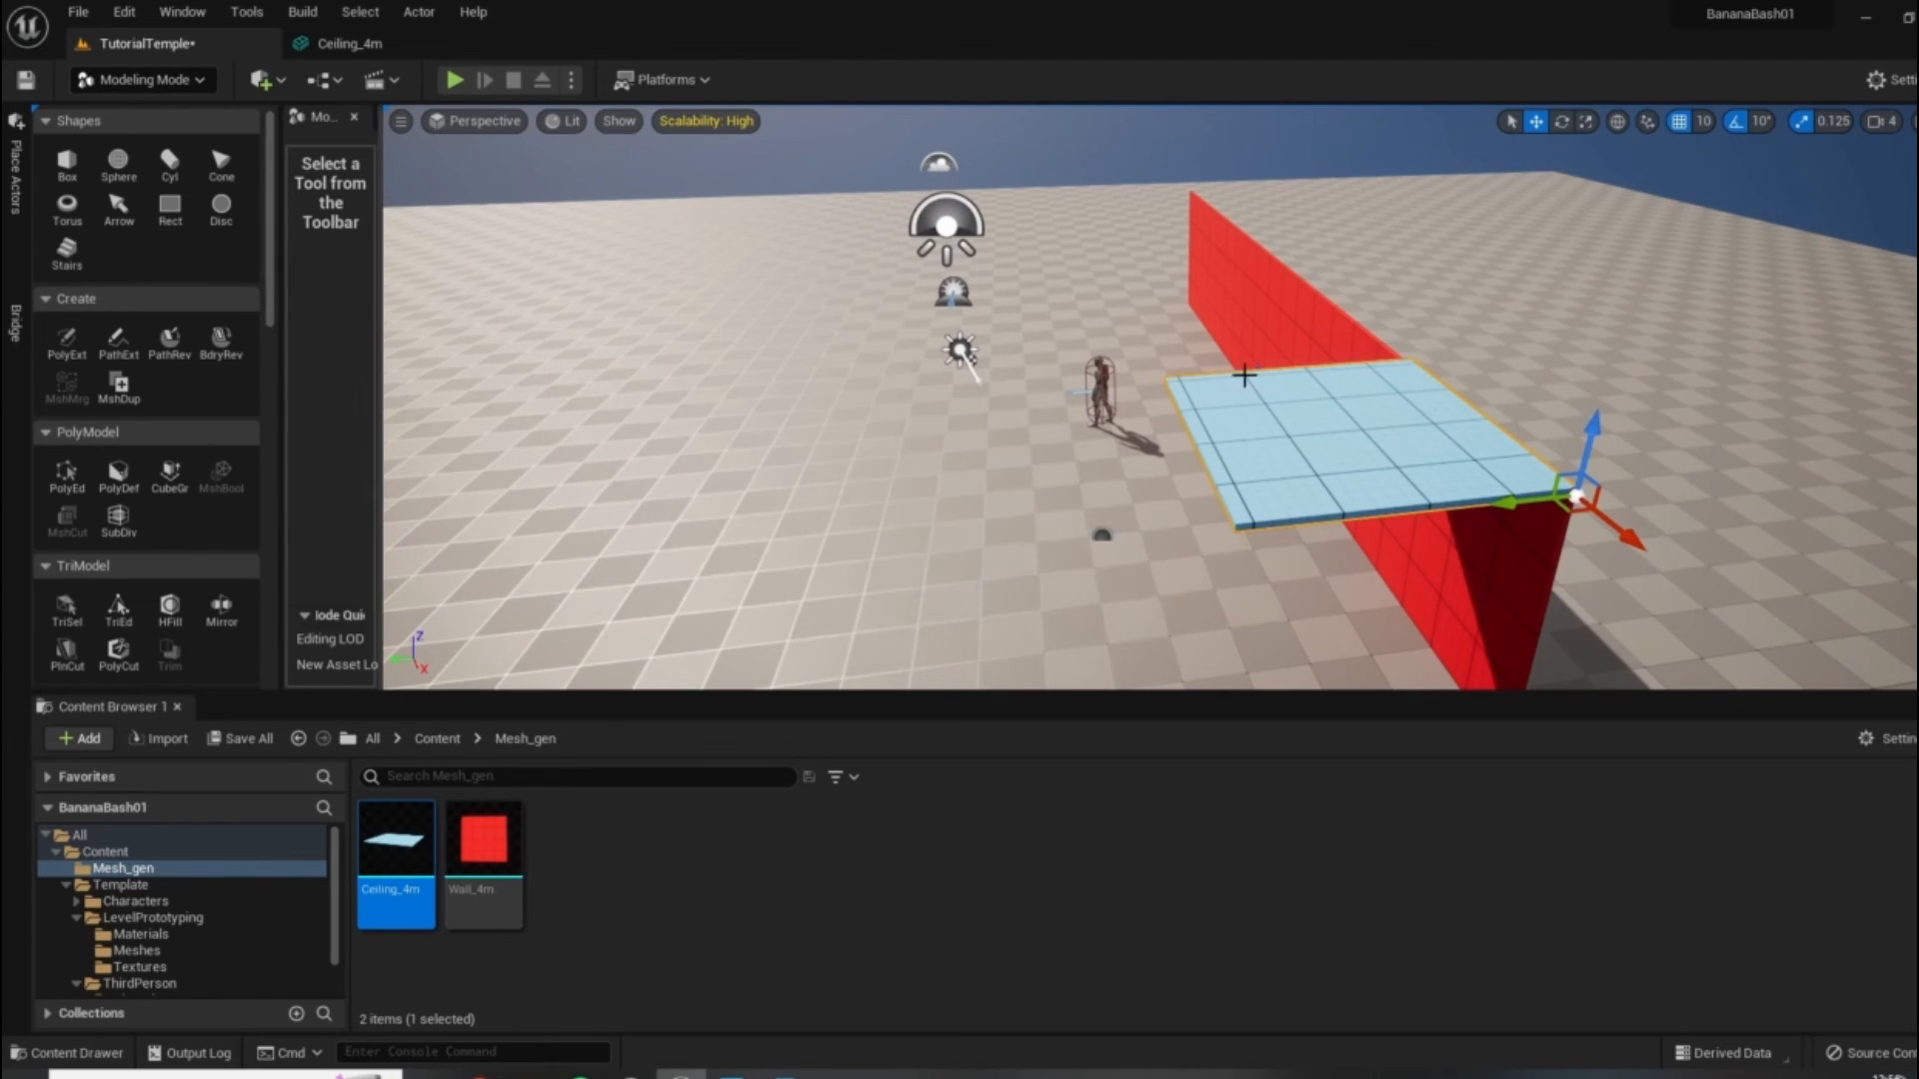
pyautogui.moveTo(1149, 399); pyautogui.dragTo(1259, 305, button='right')
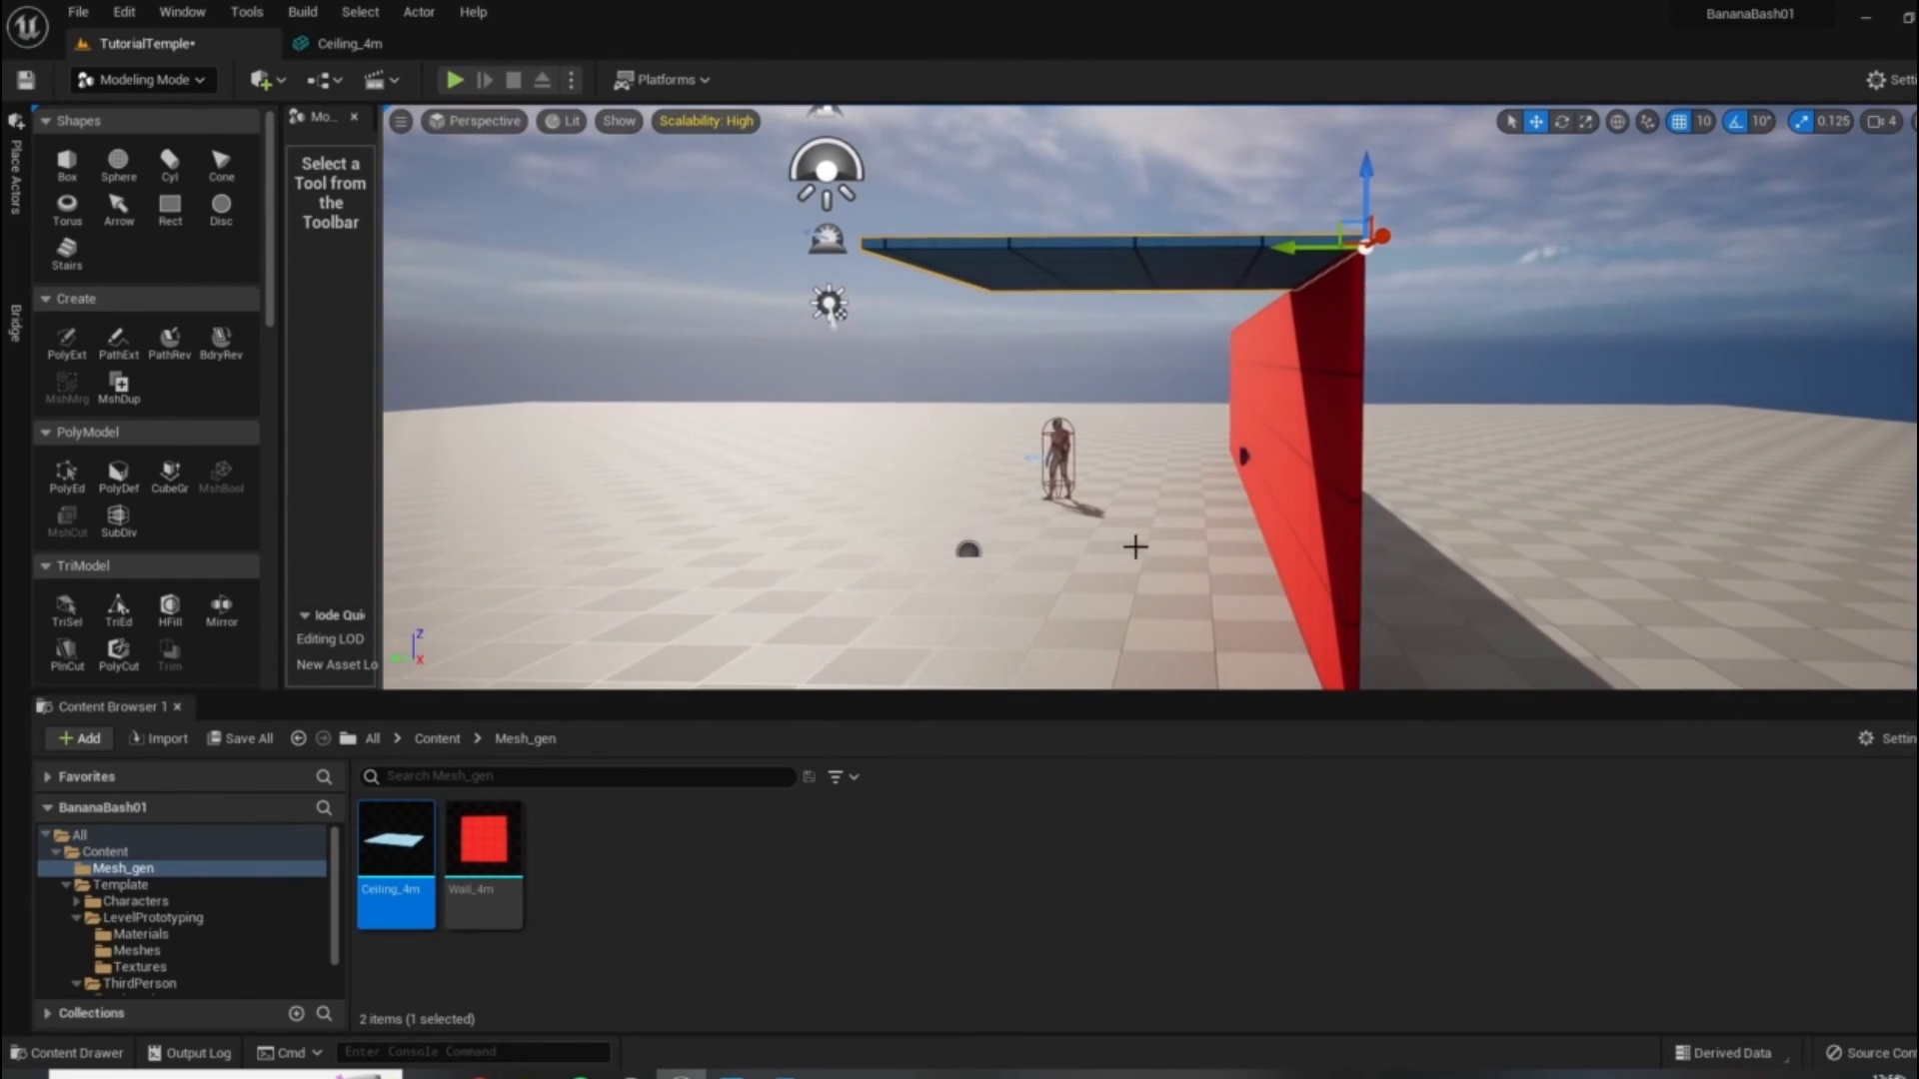
pyautogui.moveTo(1183, 480); pyautogui.dragTo(1093, 420, button='right')
pyautogui.moveTo(1020, 178); pyautogui.dragTo(1199, 229, button='right')
pyautogui.moveTo(863, 264); pyautogui.dragTo(1191, 329, button='right')
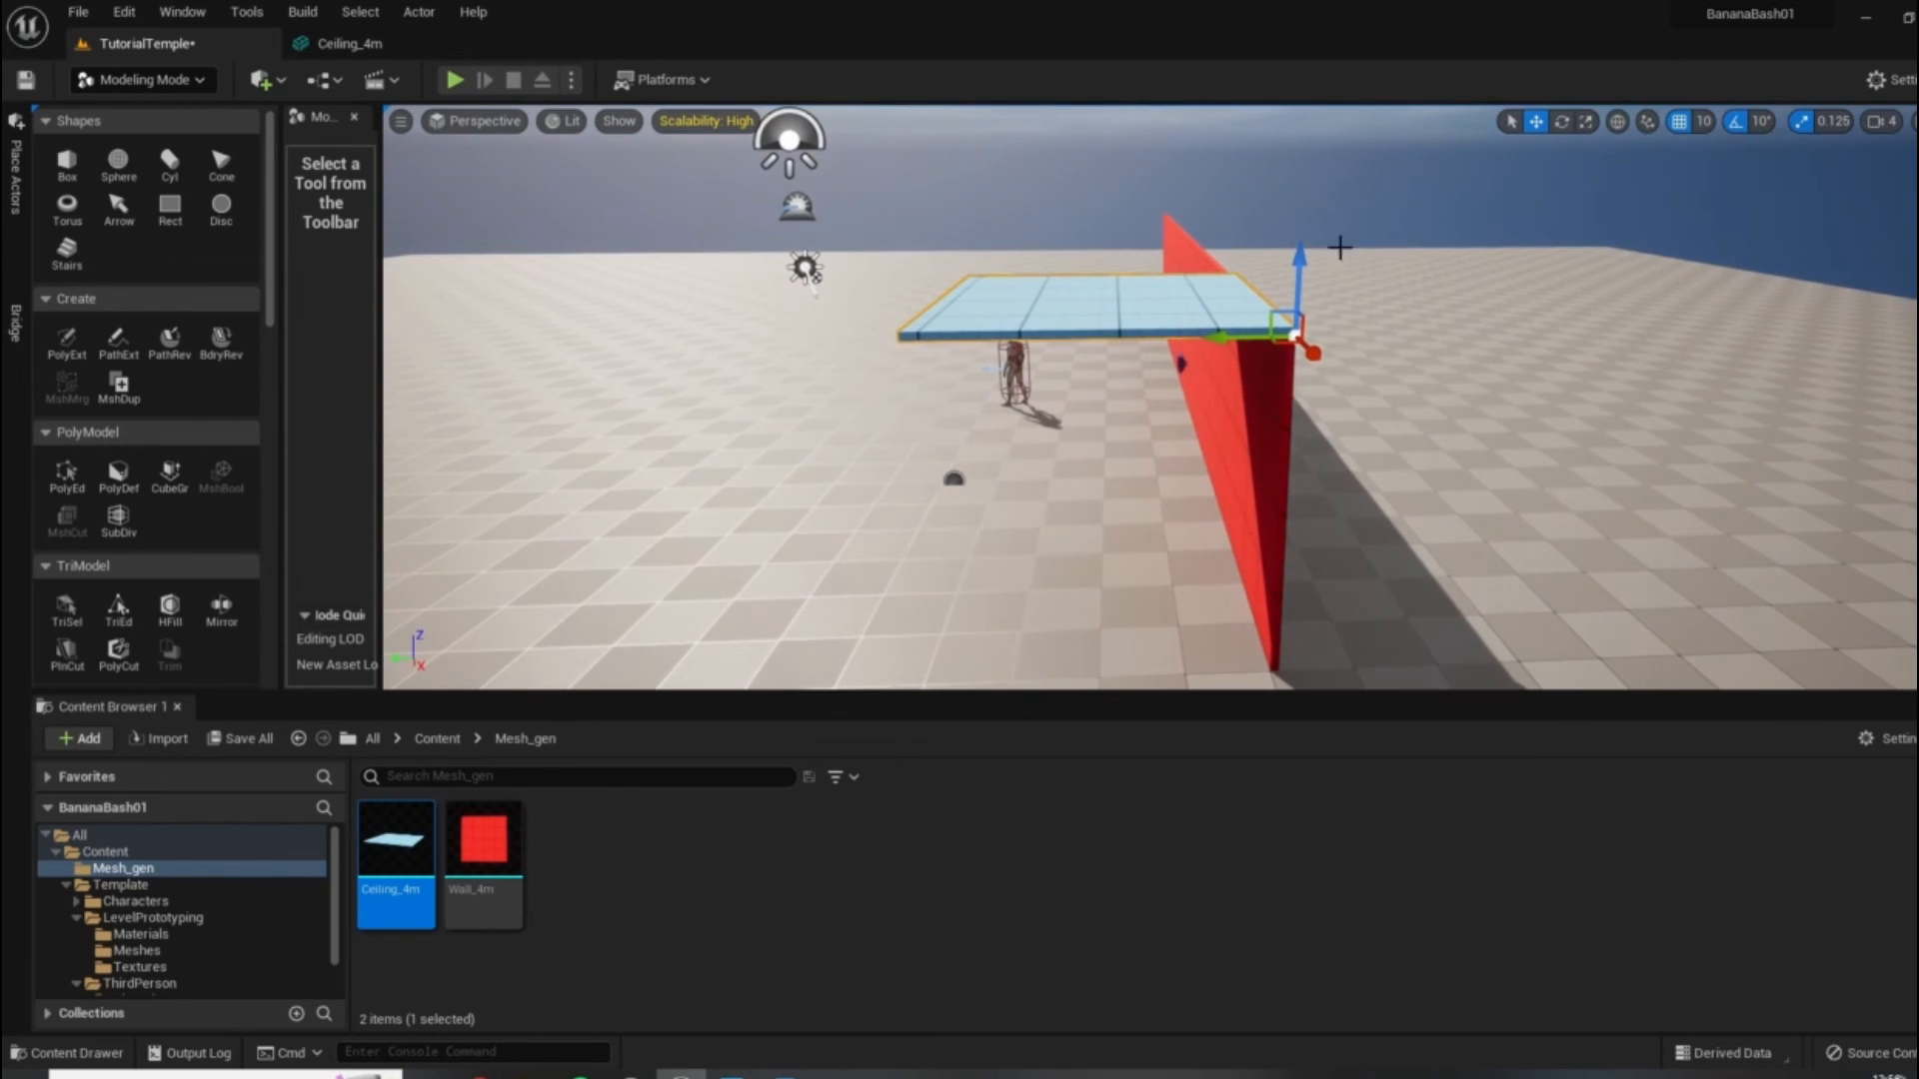
pyautogui.keyDown('alt'); pyautogui.moveTo(1295, 334); pyautogui.dragTo(1295, 610); pyautogui.keyUp('alt')
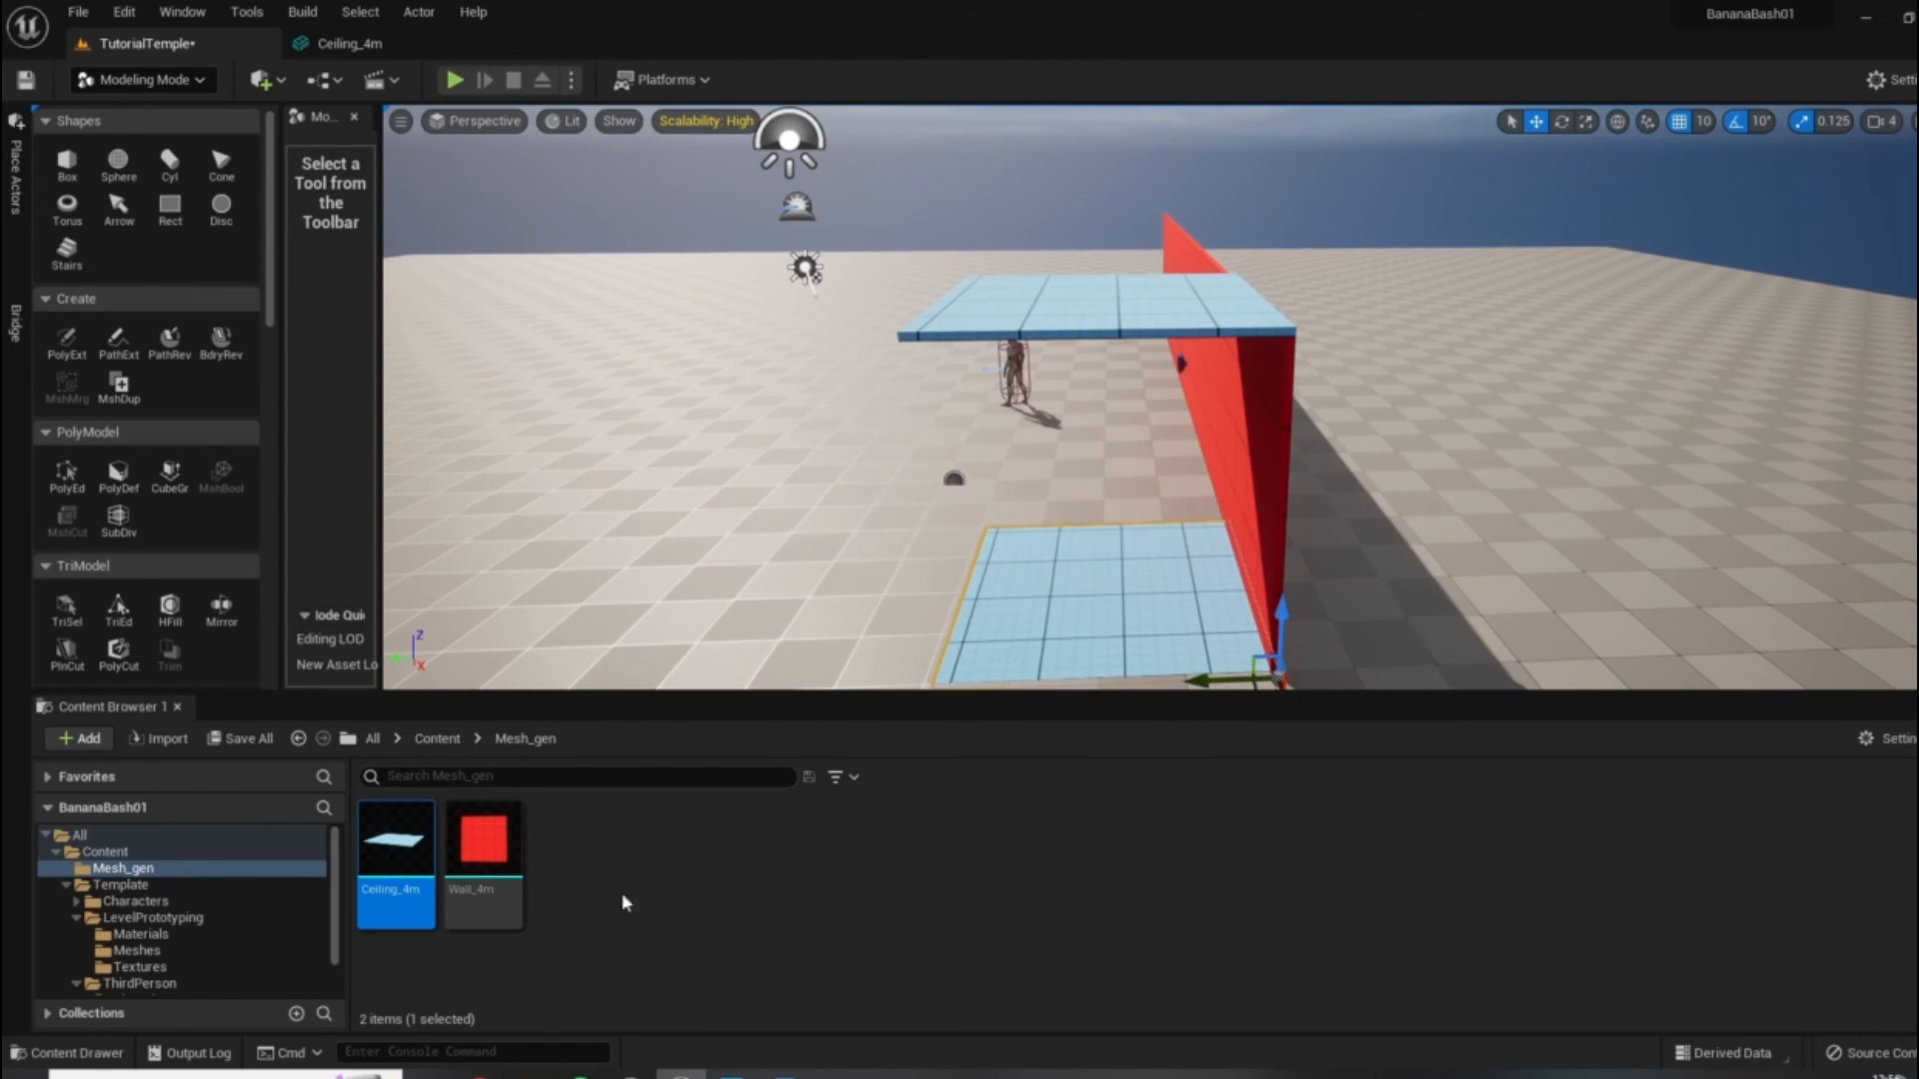
# Create a separate mesh asset from the lower piece with the mesh Duplicate tool, naming it Floor_4m and deleting the input.
pyautogui.moveTo(389, 862)
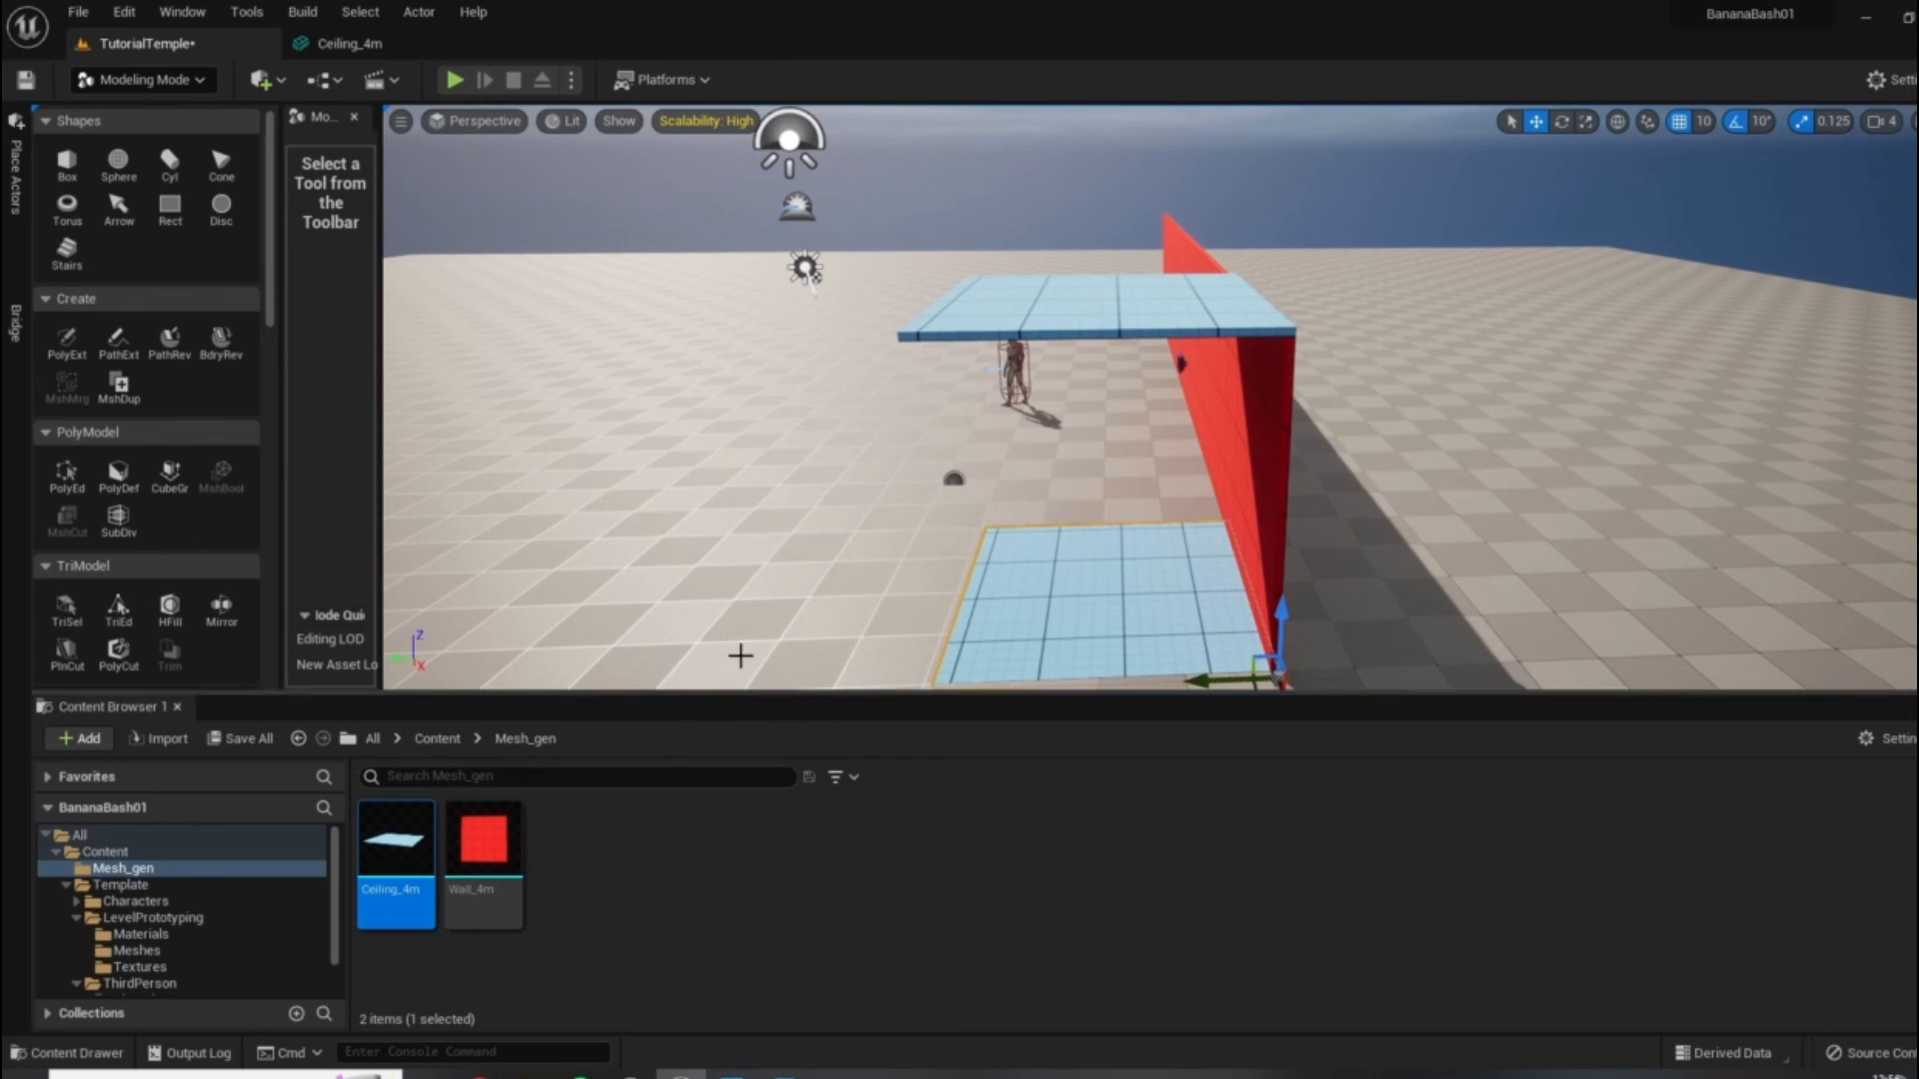
pyautogui.moveTo(383, 508); pyautogui.dragTo(523, 509)
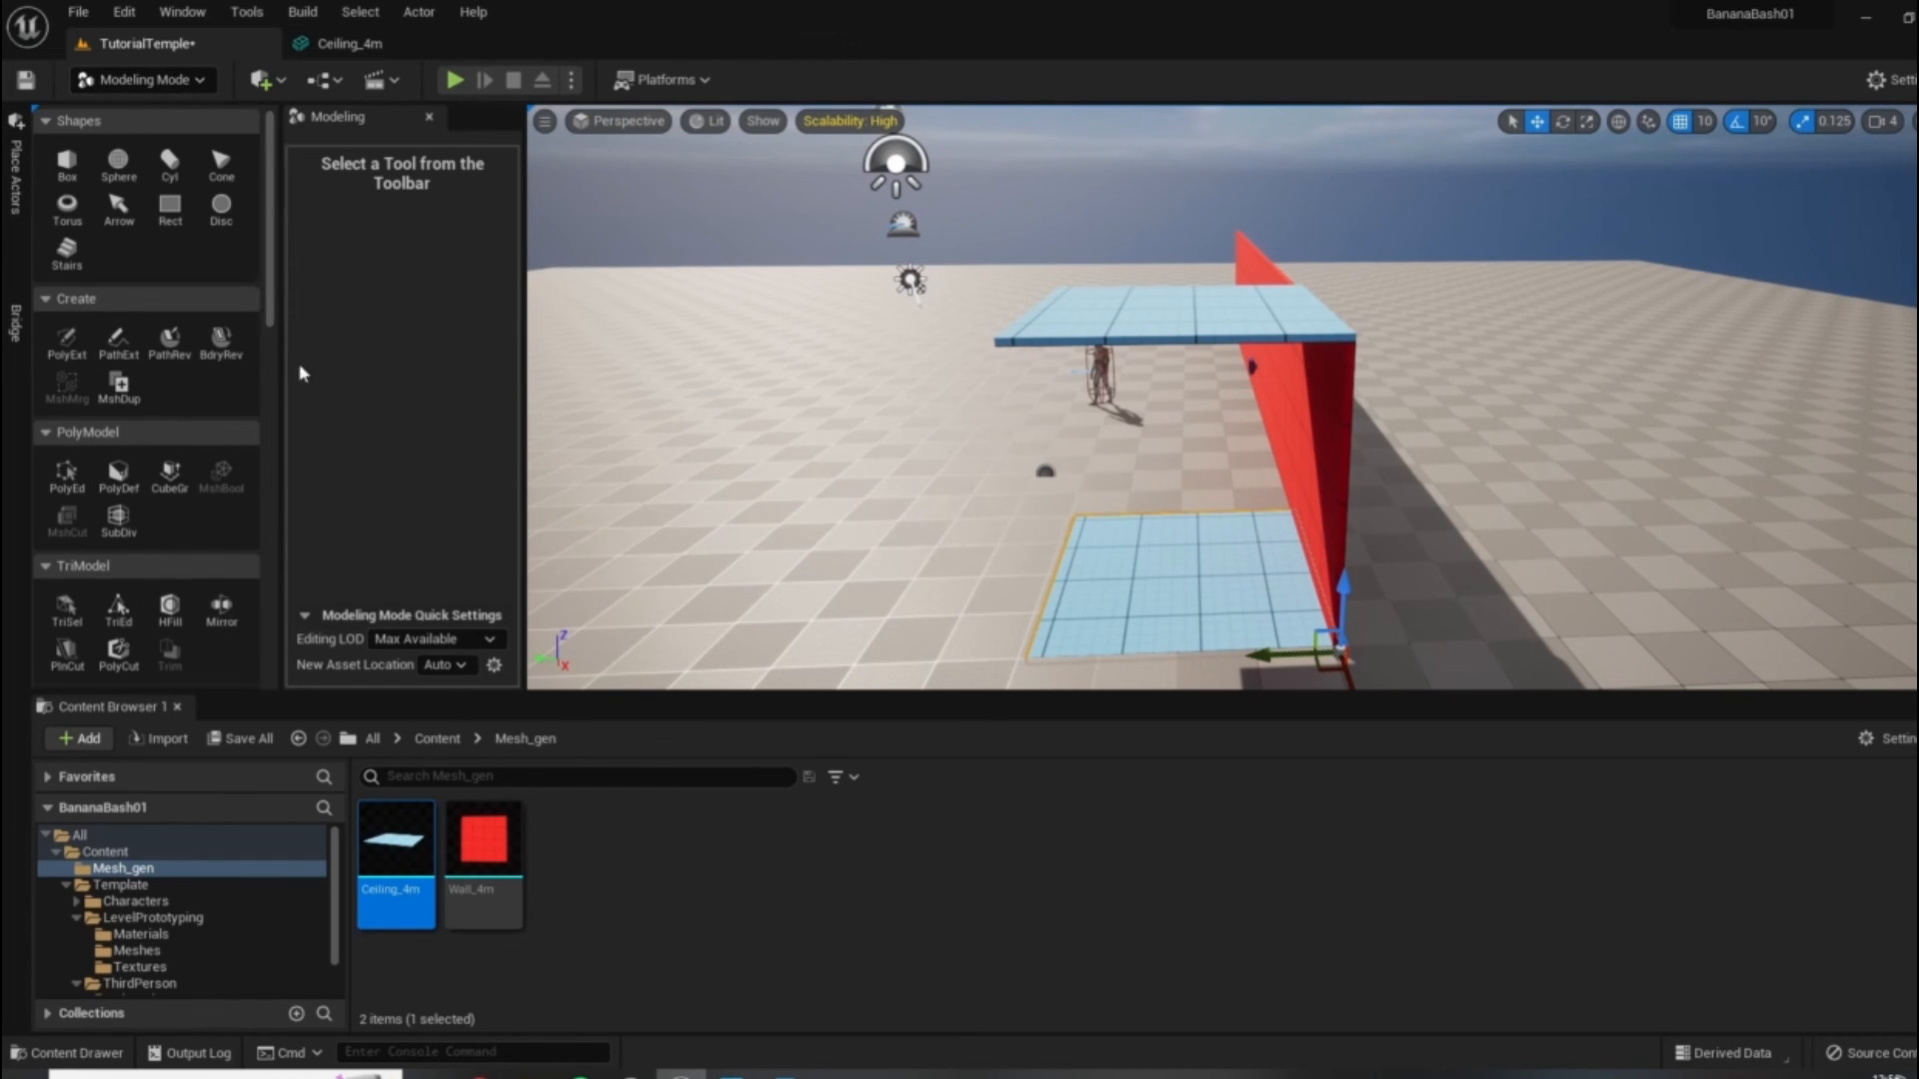
pyautogui.click(119, 385)
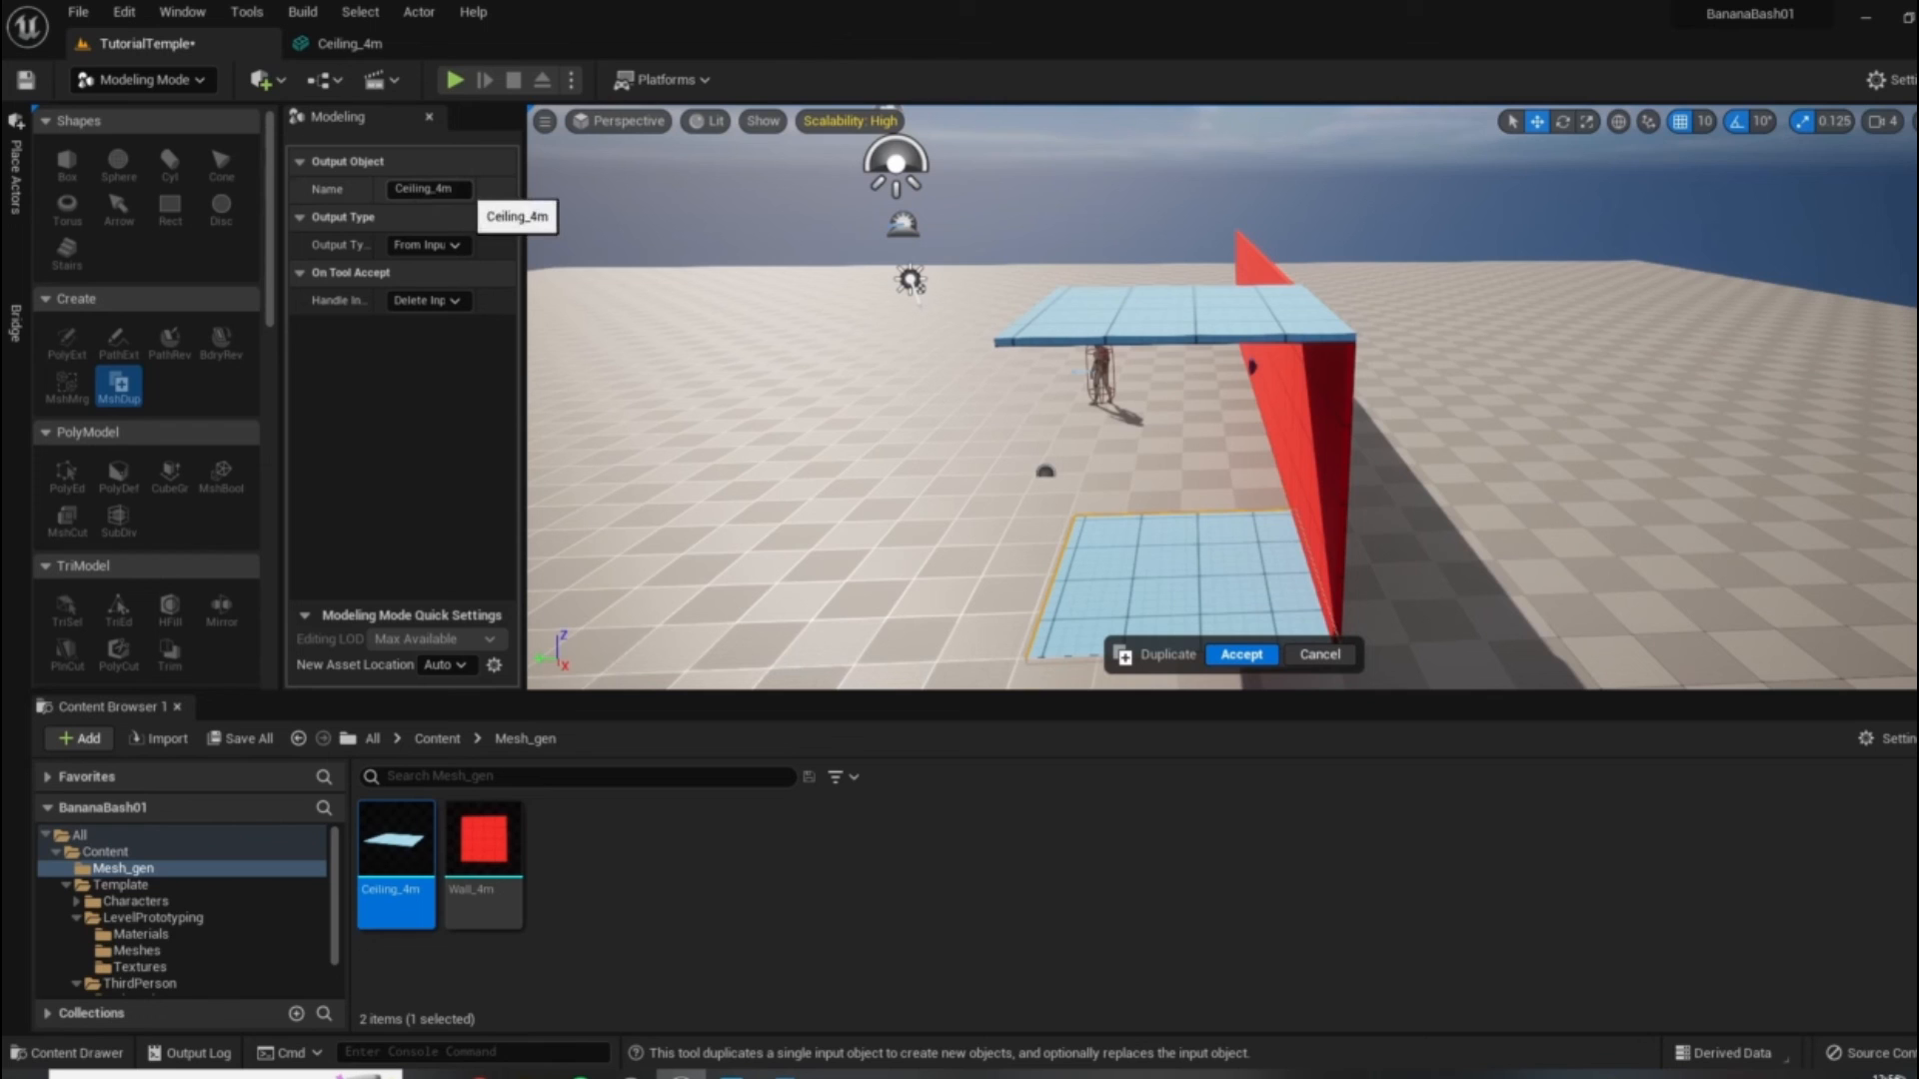
pyautogui.moveTo(431, 188); pyautogui.dragTo(350, 184)
pyautogui.write('Floor')
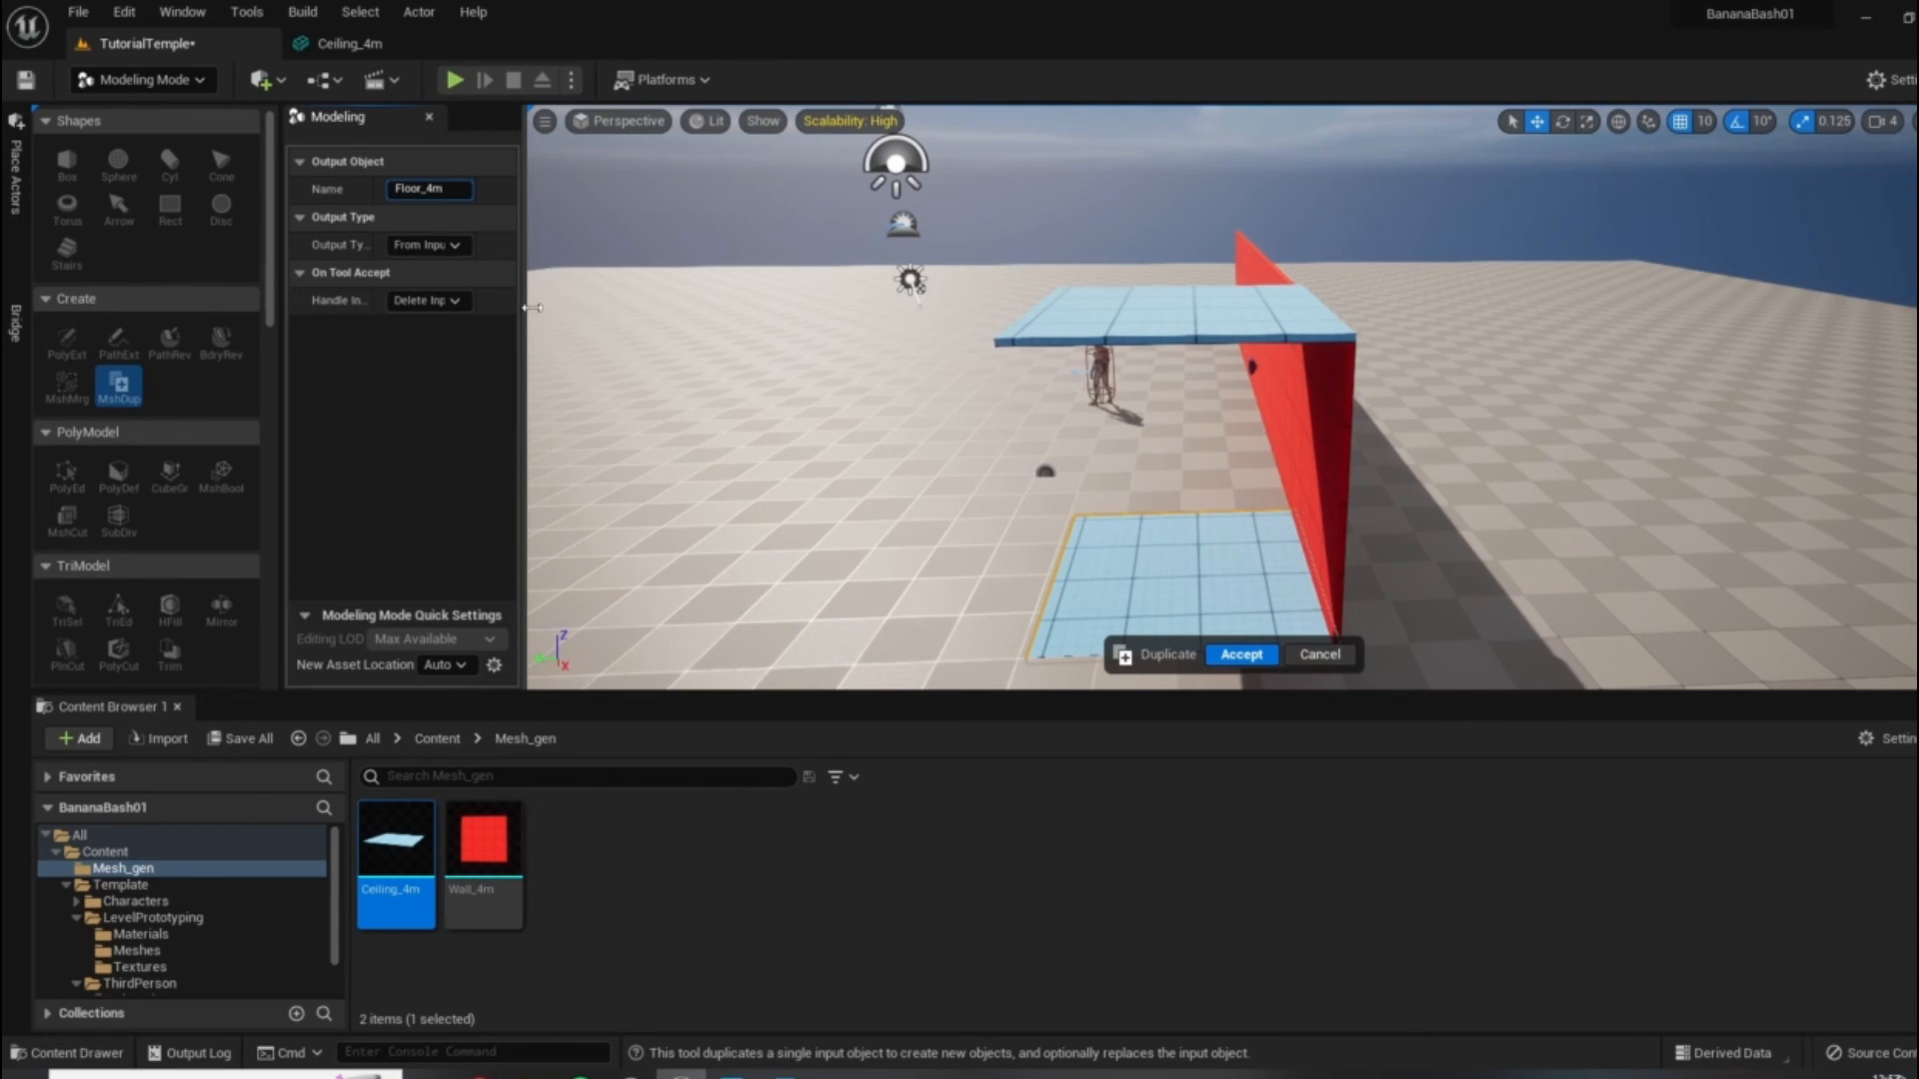
pyautogui.moveTo(533, 307); pyautogui.dragTo(665, 307)
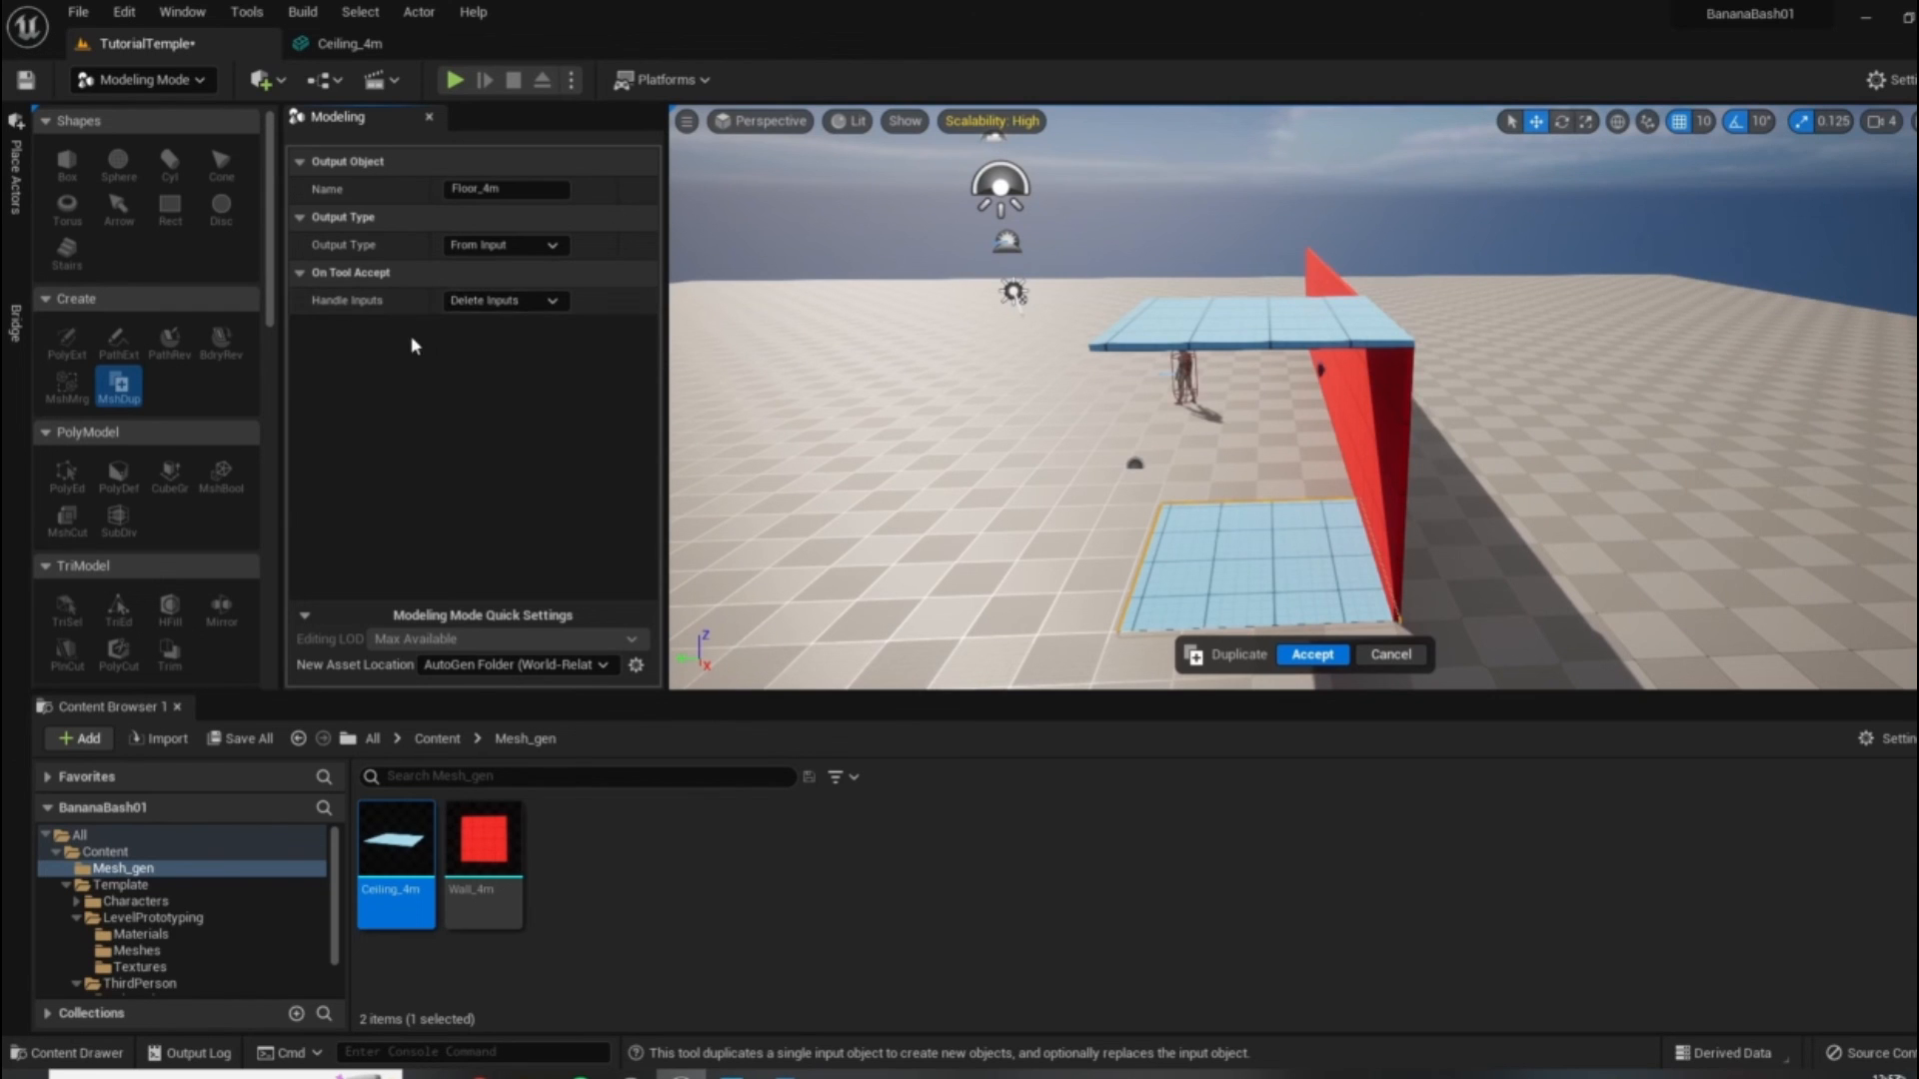
pyautogui.click(1312, 654)
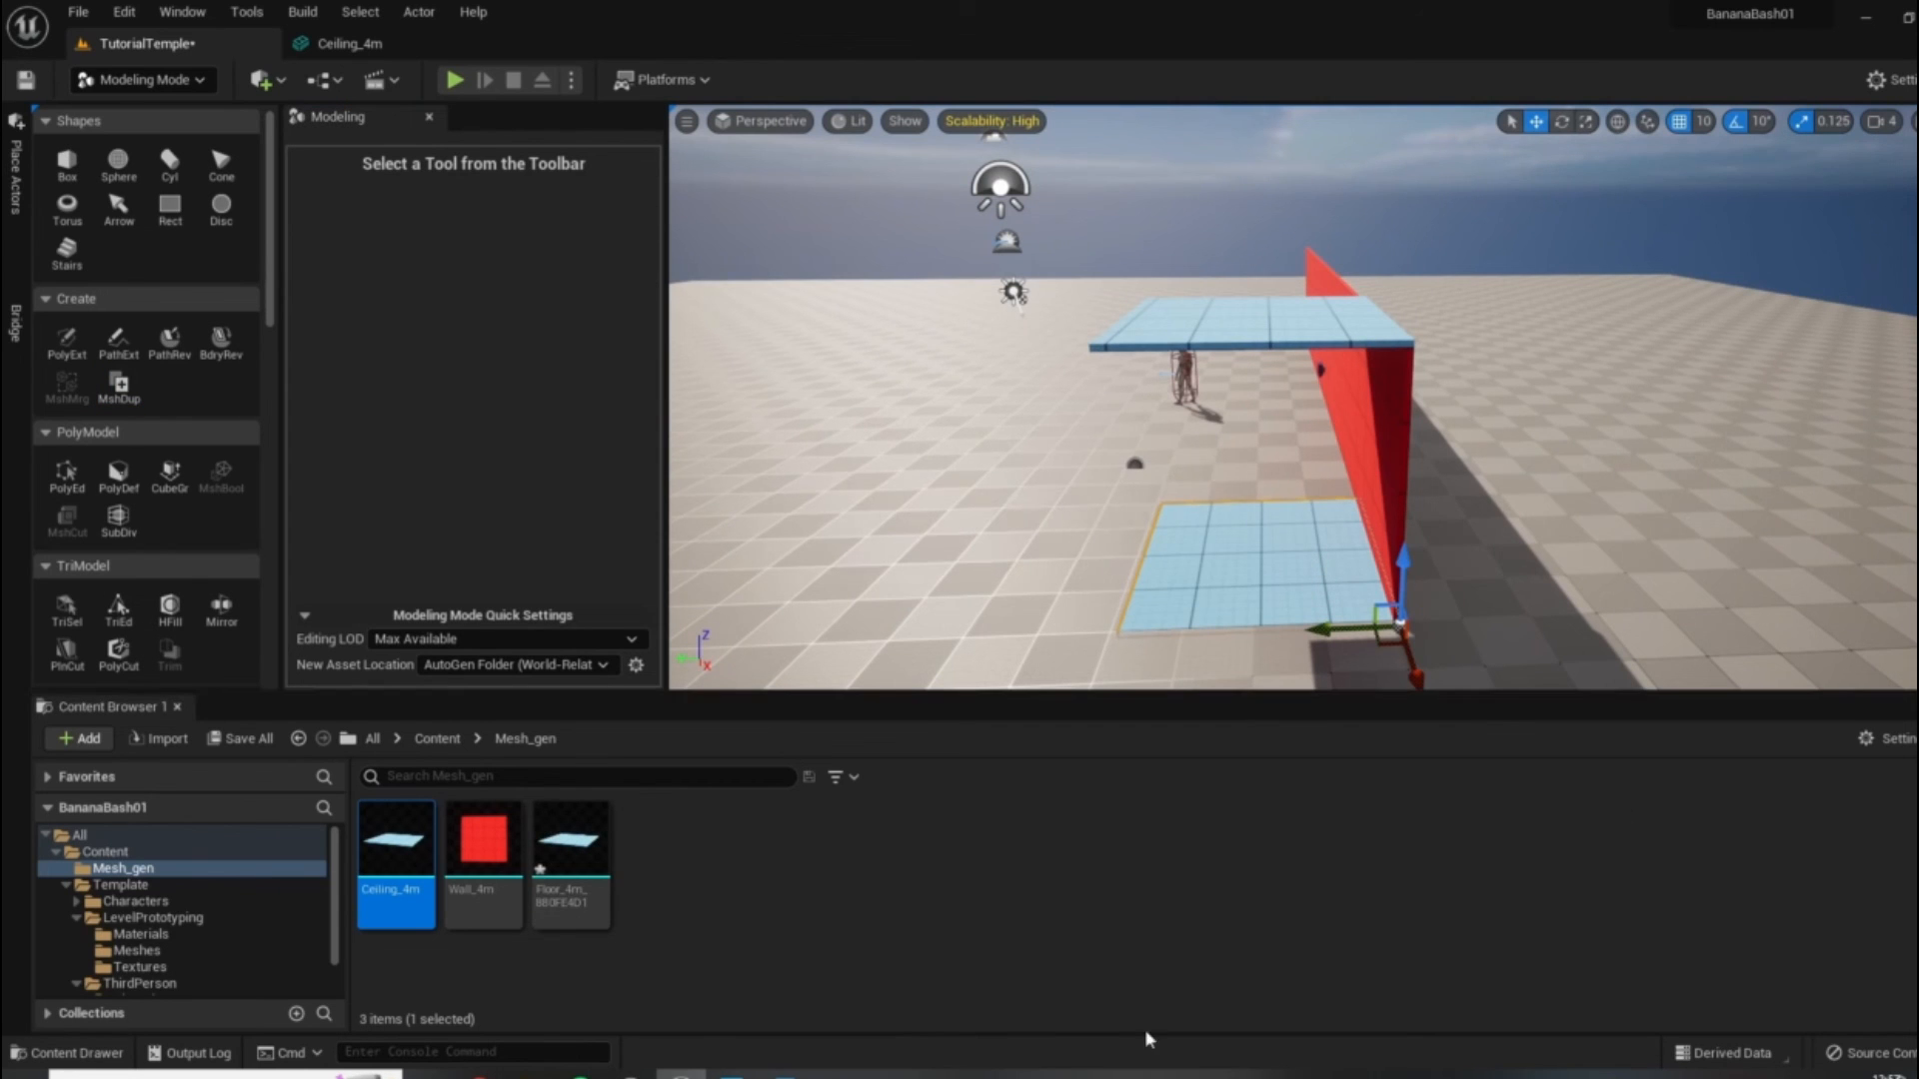
# Review the Modeling Mode generated-asset options in Project Settings, filtered by "generated", for how new mesh assets get named.
pyautogui.click(799, 900)
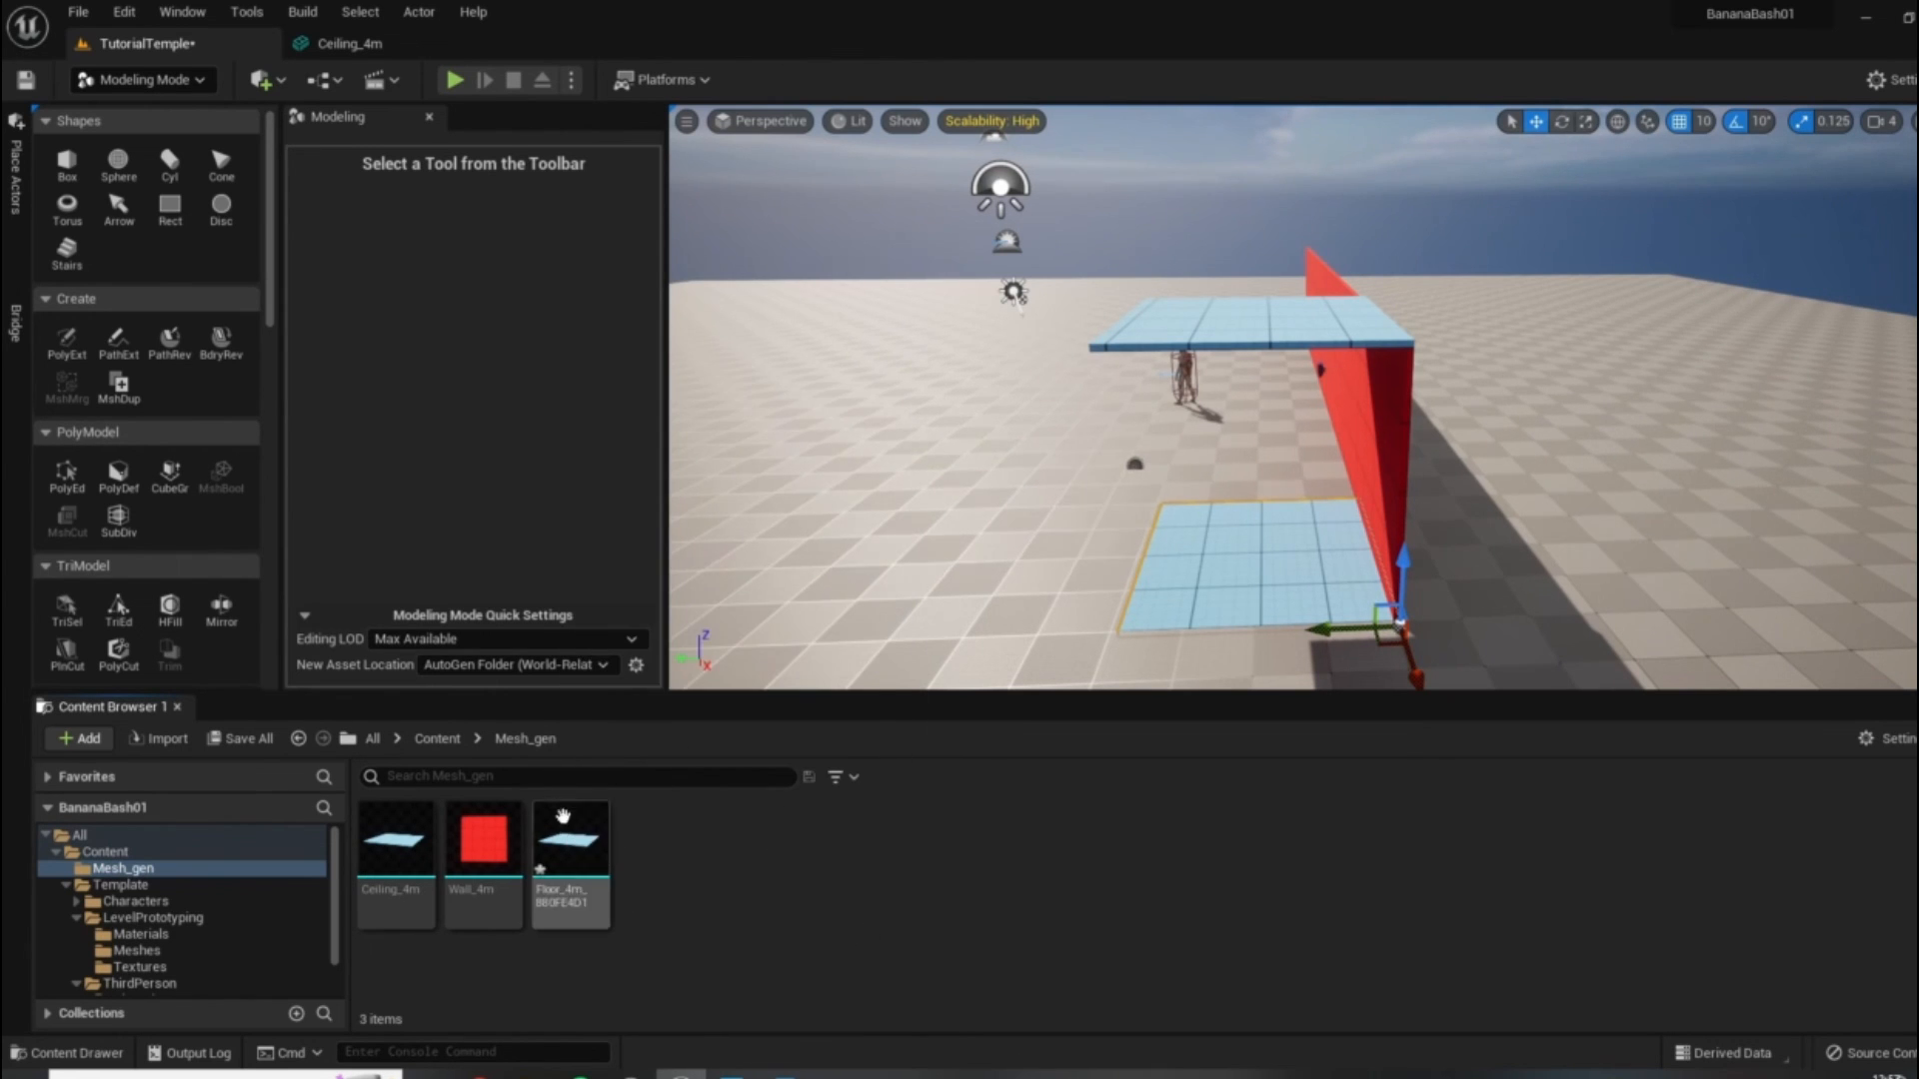
pyautogui.click(570, 894)
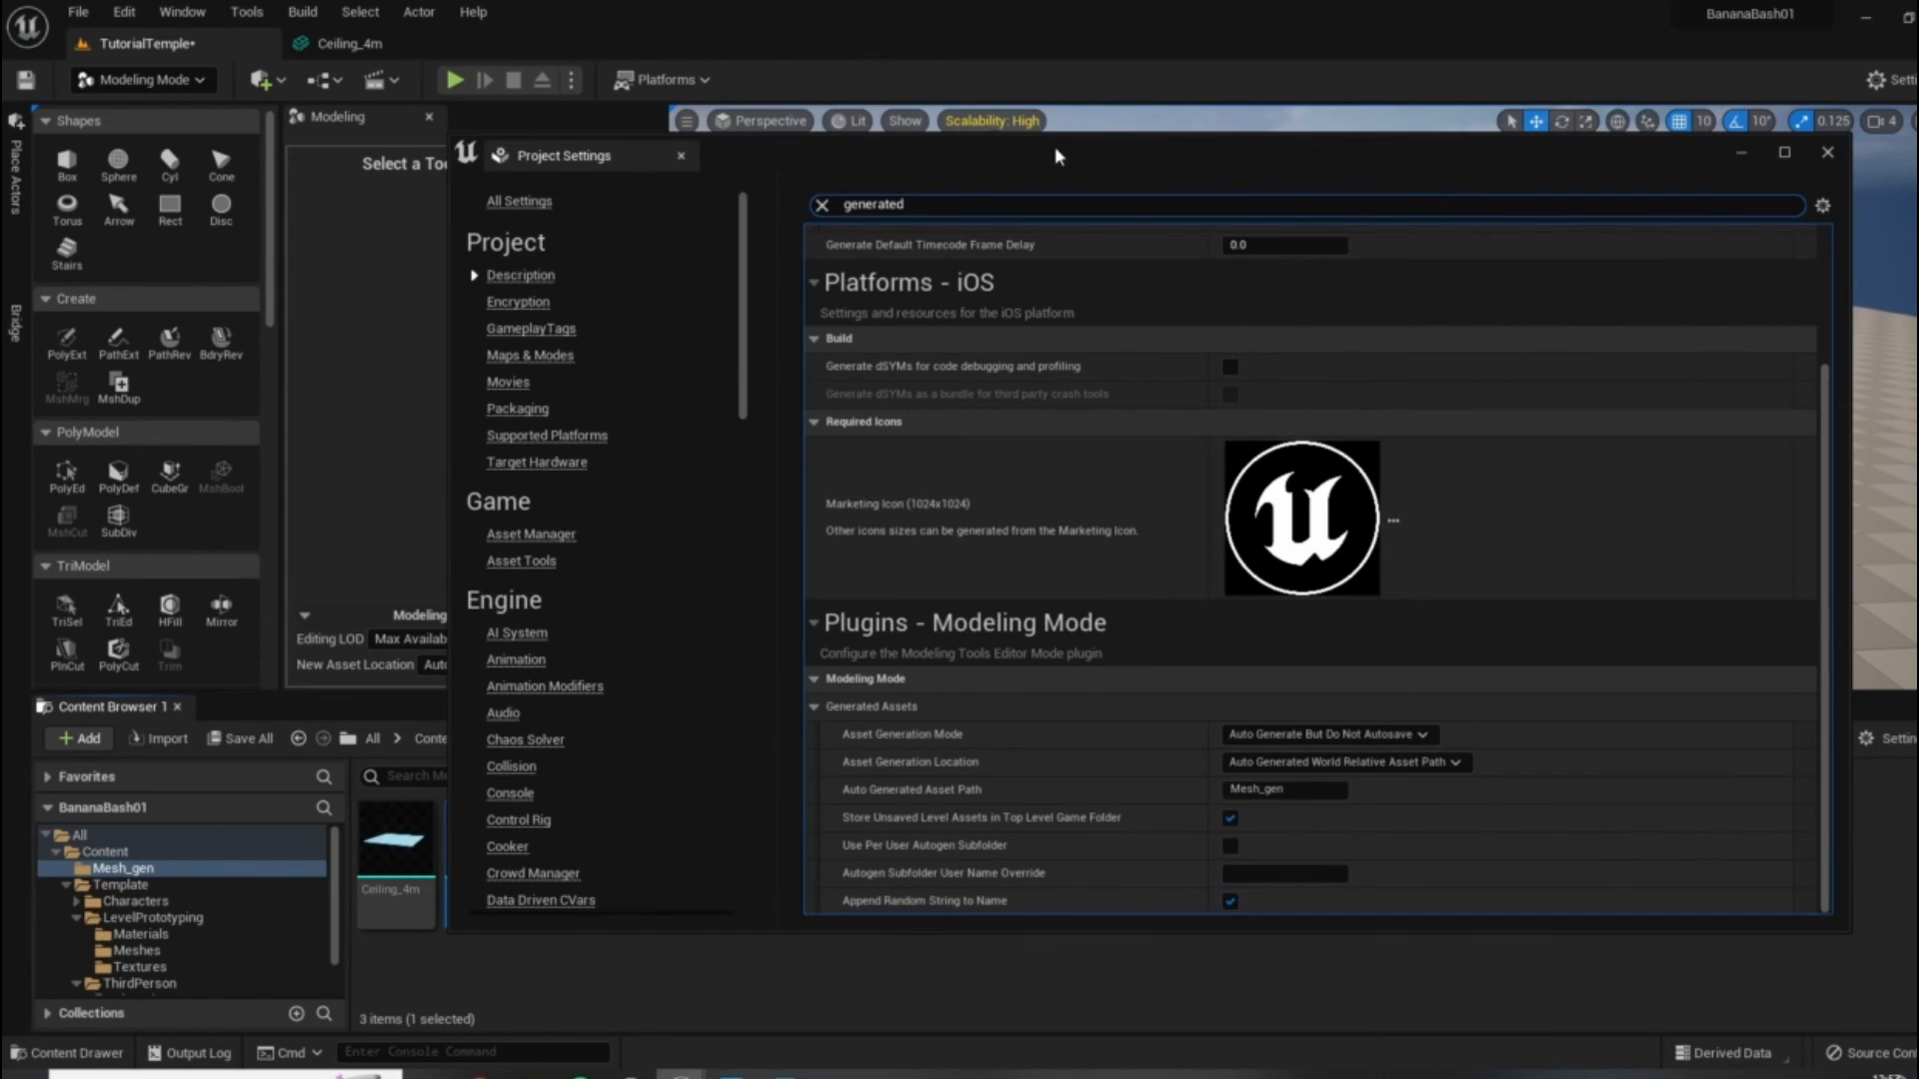
pyautogui.moveTo(1053, 146); pyautogui.dragTo(1224, 51)
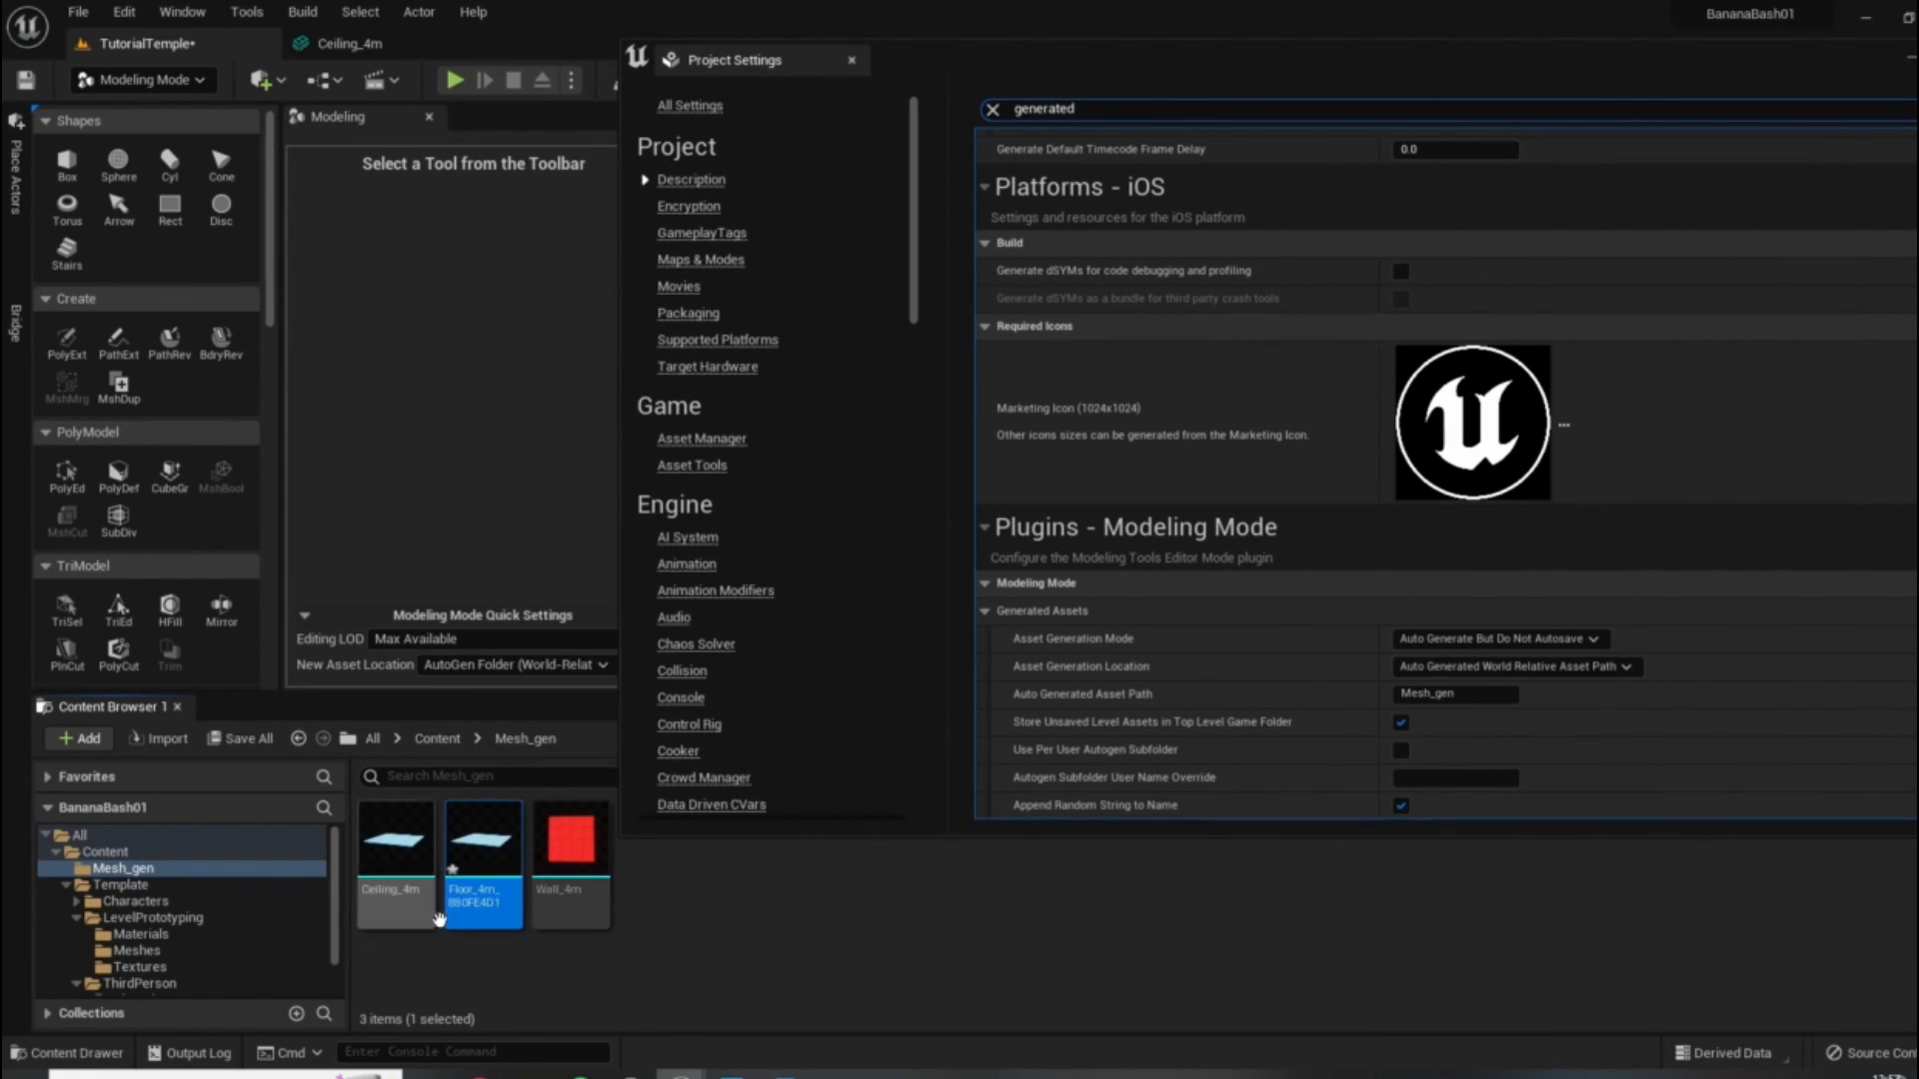
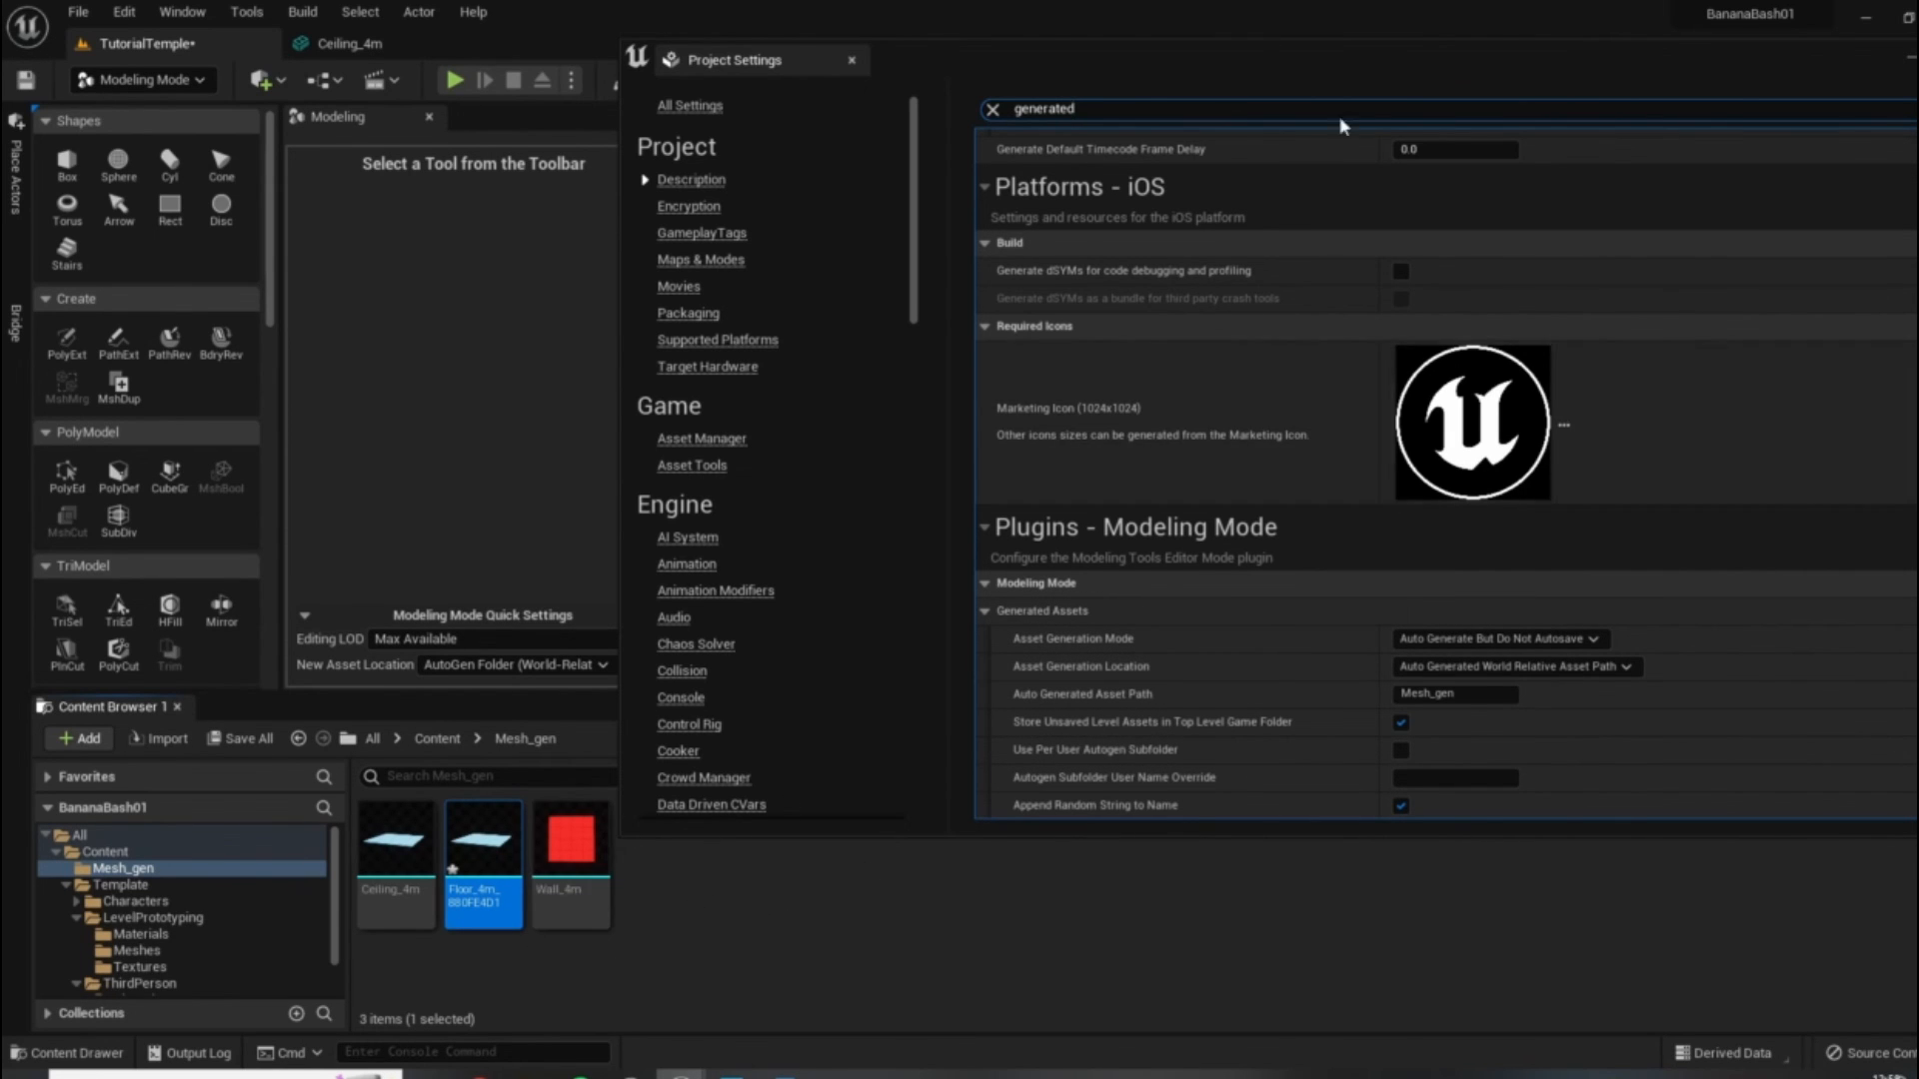
pyautogui.moveTo(1130, 64); pyautogui.dragTo(919, 145)
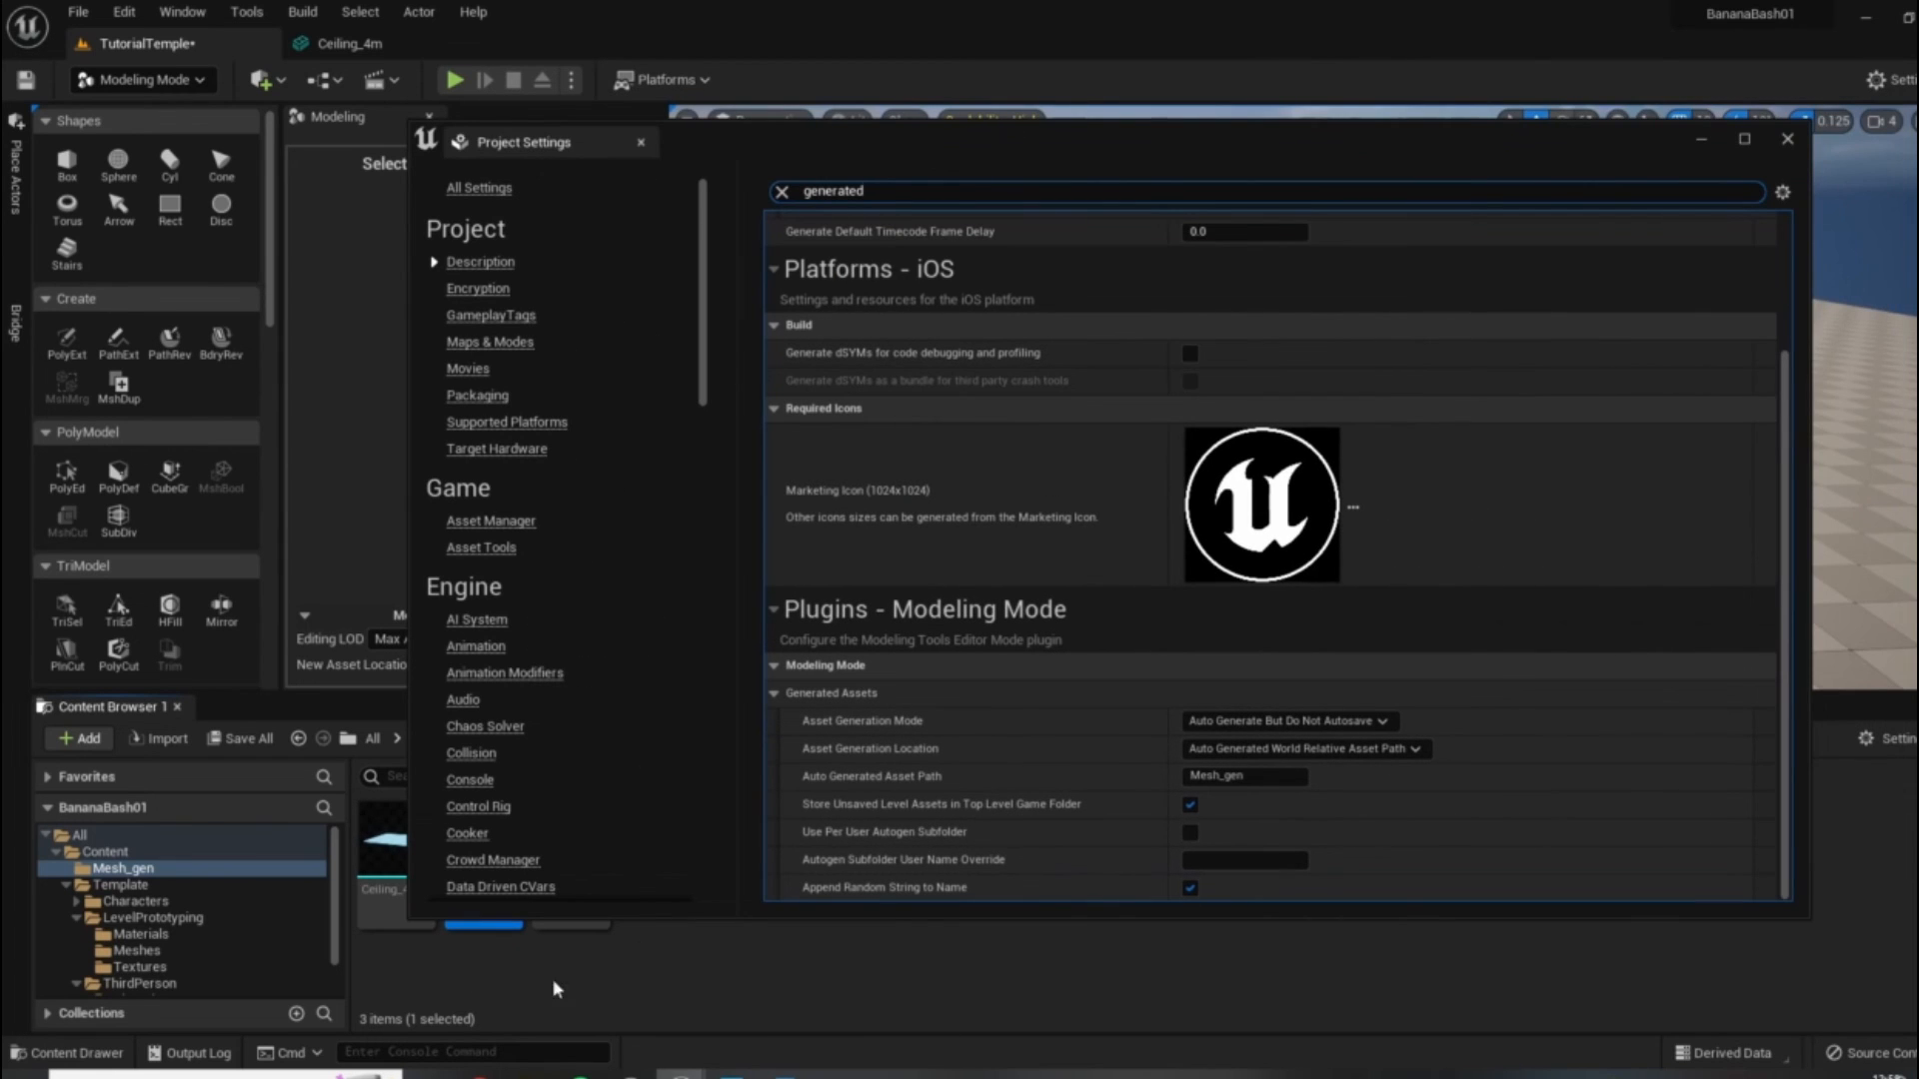
pyautogui.click(1787, 139)
# Rename the new floor mesh asset to Floor_4m, removing the random suffix.
pyautogui.click(457, 851)
pyautogui.press('F2')
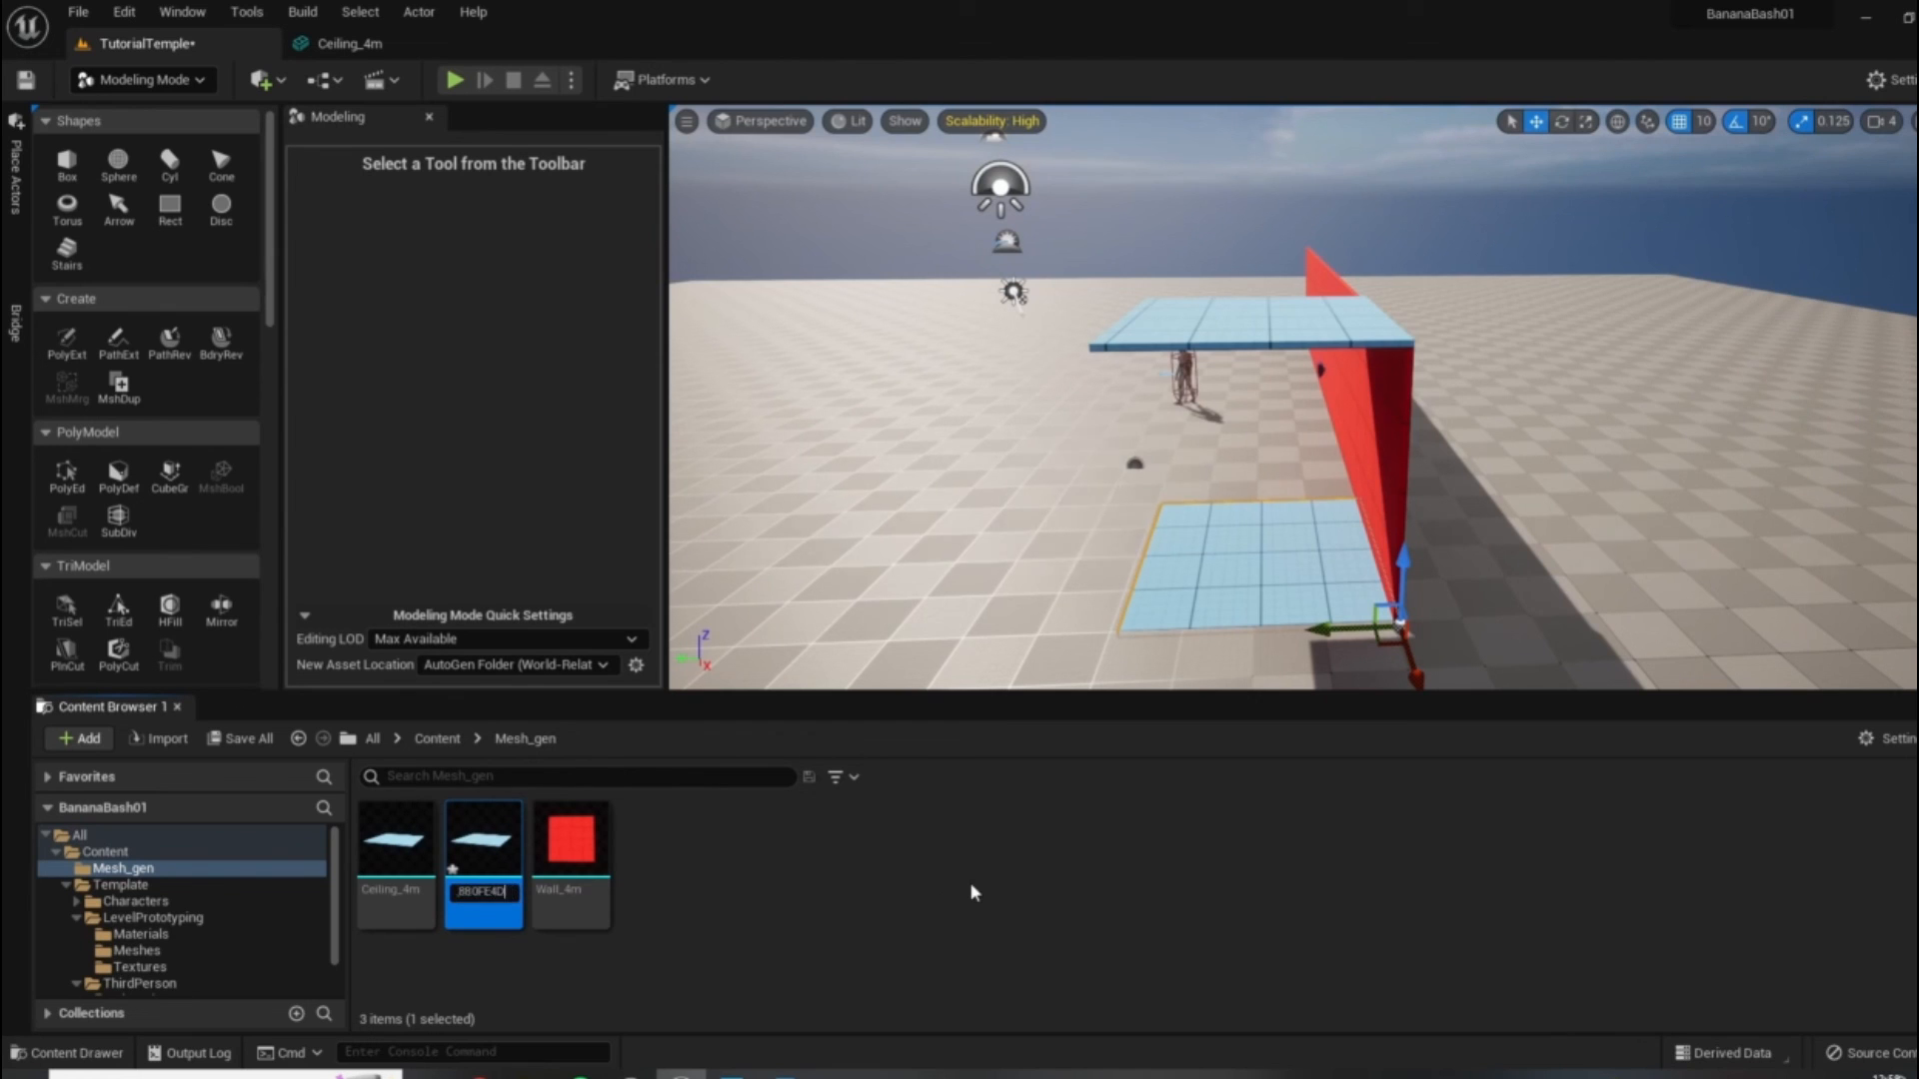
pyautogui.write('m')
pyautogui.press('Return')
# Duplicate the red prototype grid material instance in the LevelPrototyping Materials folder and name the copy MI_PrototypeGrid_Green.
pyautogui.moveTo(1496, 506); pyautogui.dragTo(1401, 344, button='right')
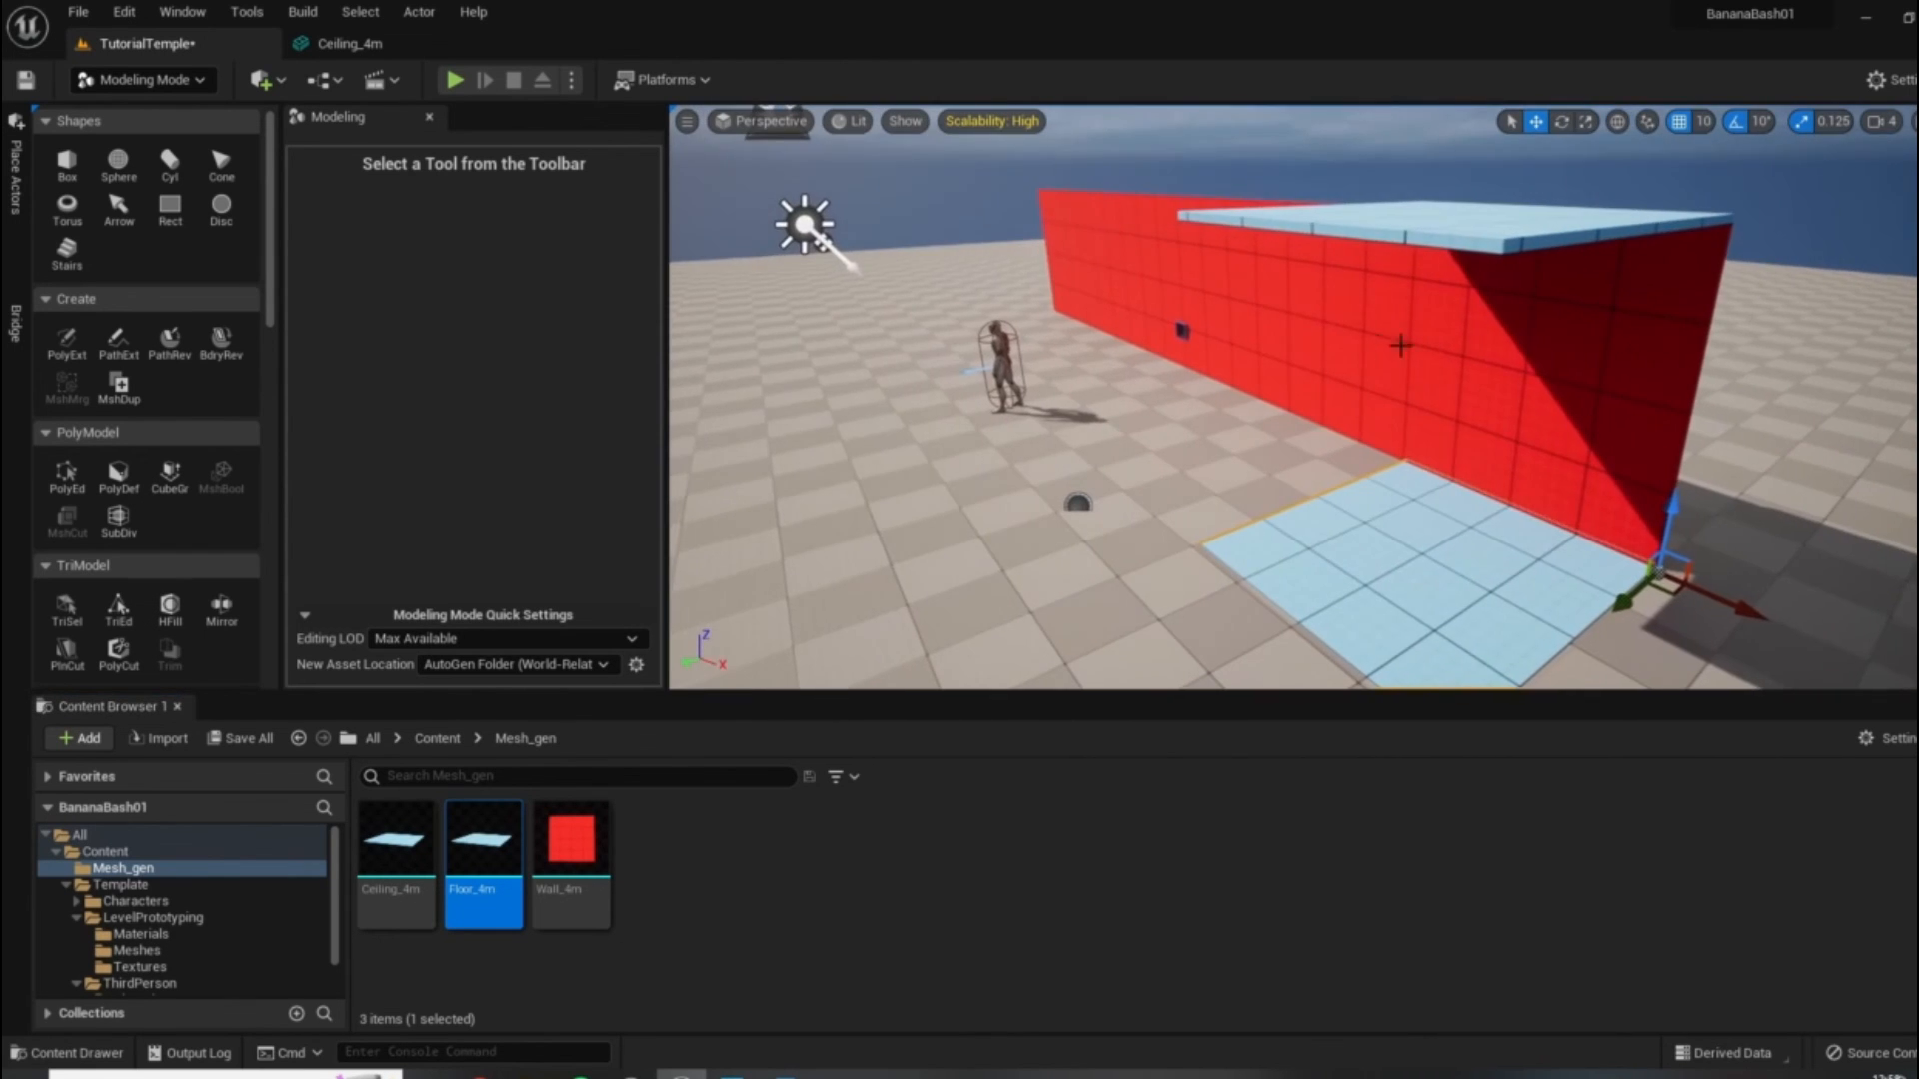
pyautogui.moveTo(1292, 549); pyautogui.dragTo(1215, 540, button='right')
pyautogui.moveTo(1617, 230); pyautogui.dragTo(1424, 250, button='right')
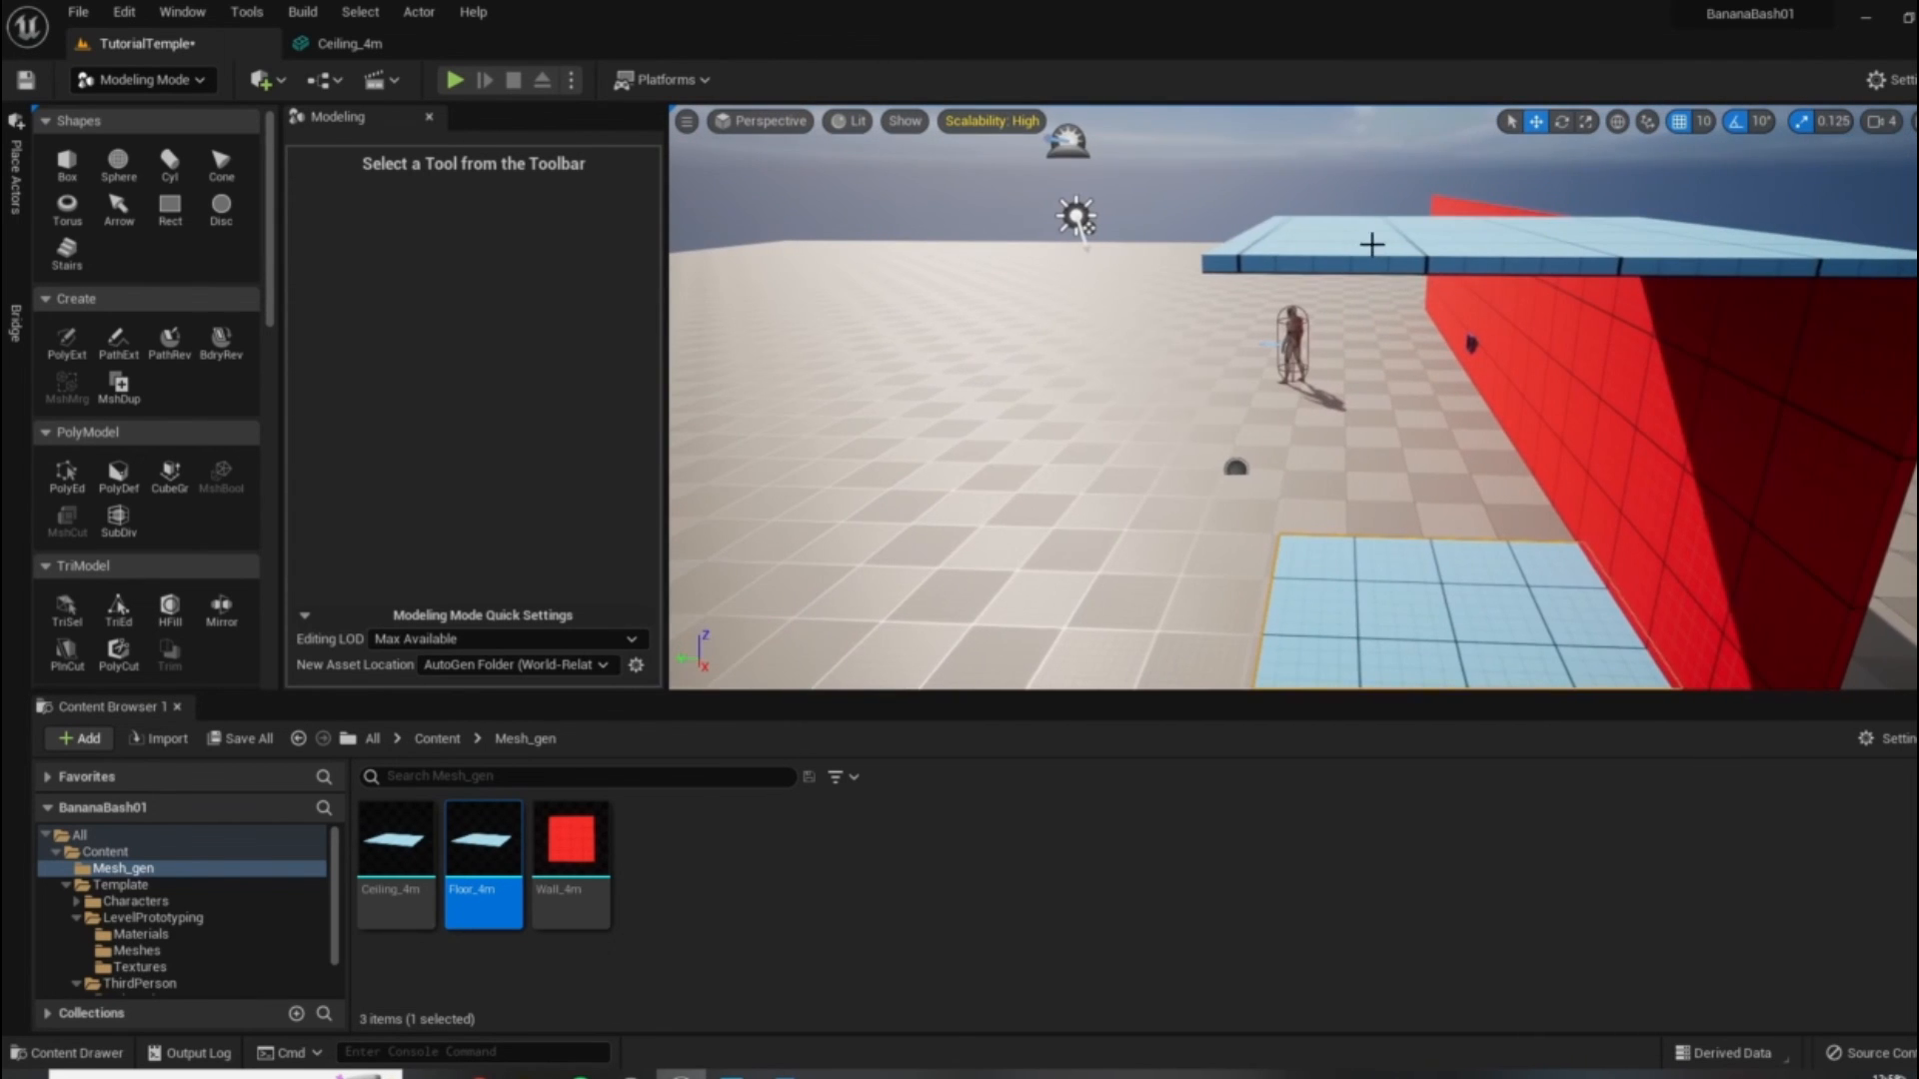
pyautogui.press('f')
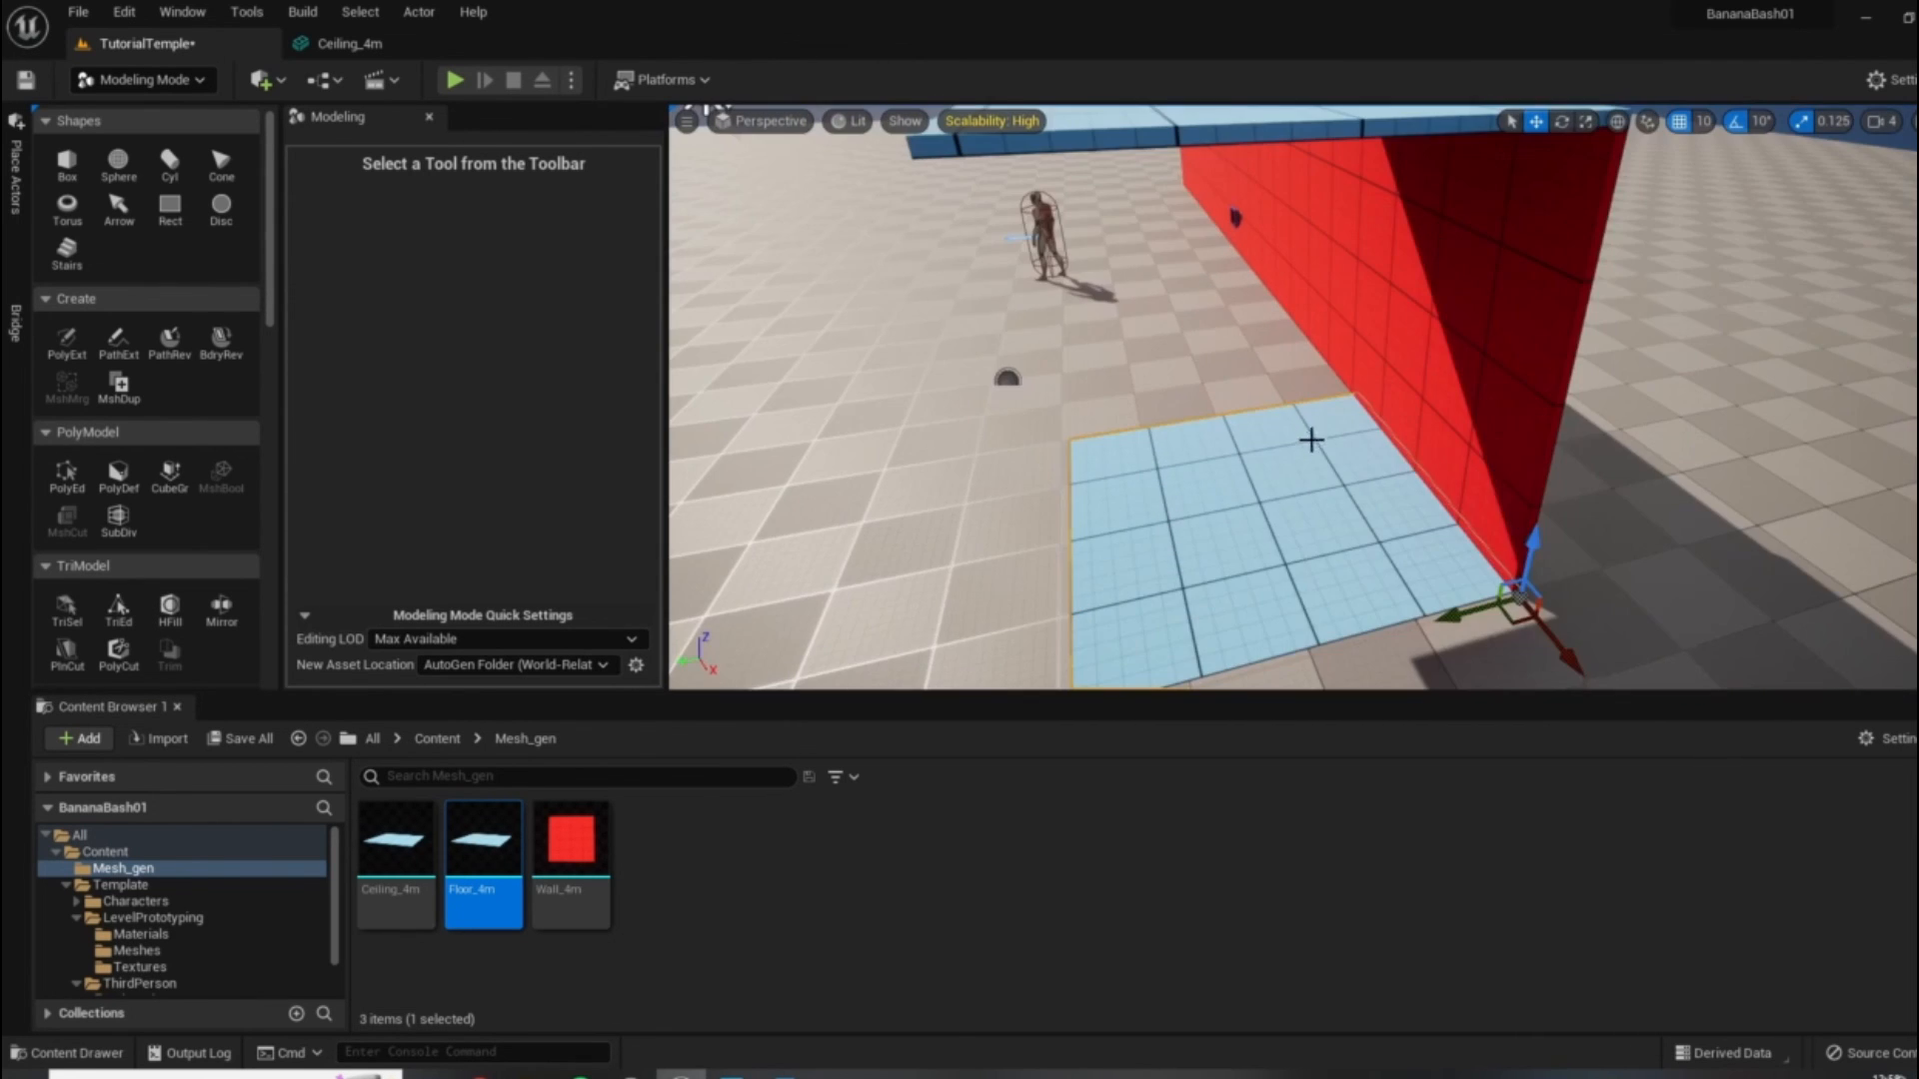
pyautogui.click(140, 933)
pyautogui.click(658, 844)
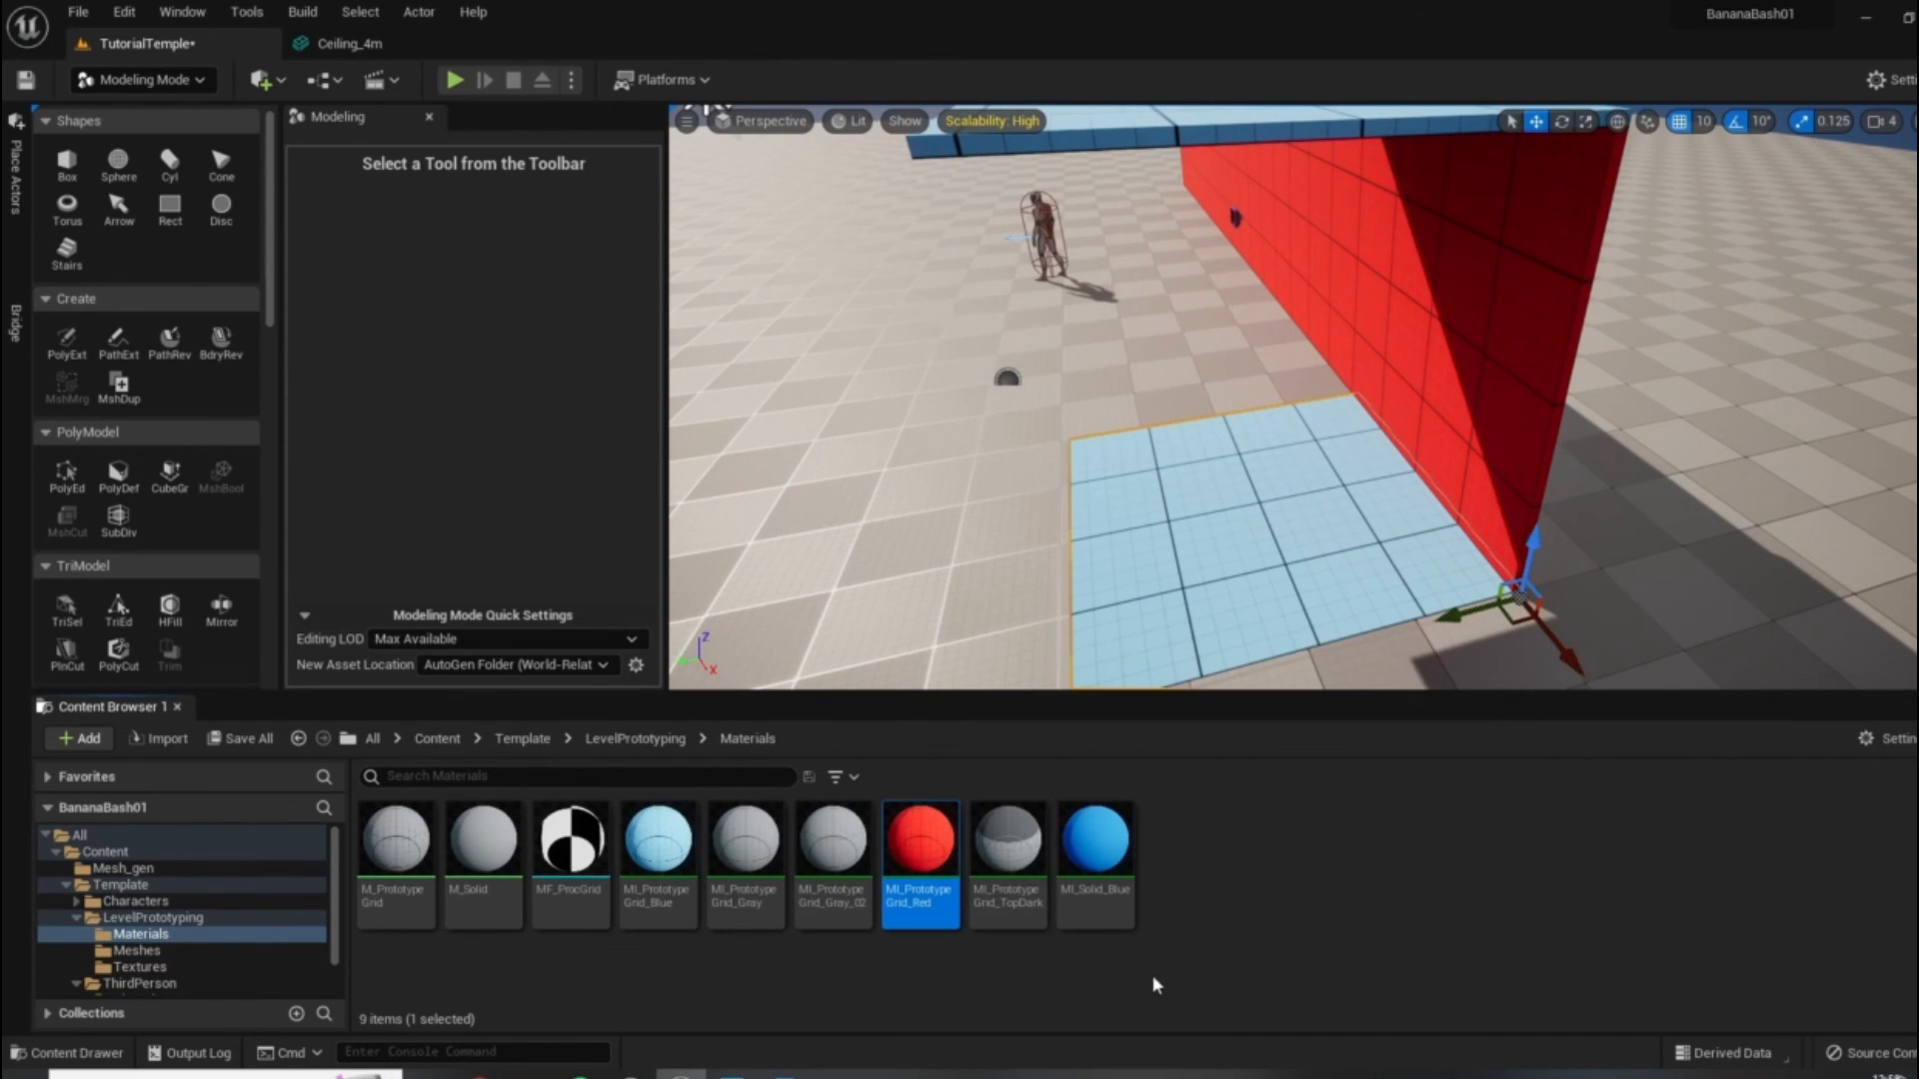
pyautogui.click(925, 847)
pyautogui.rightClick(924, 848)
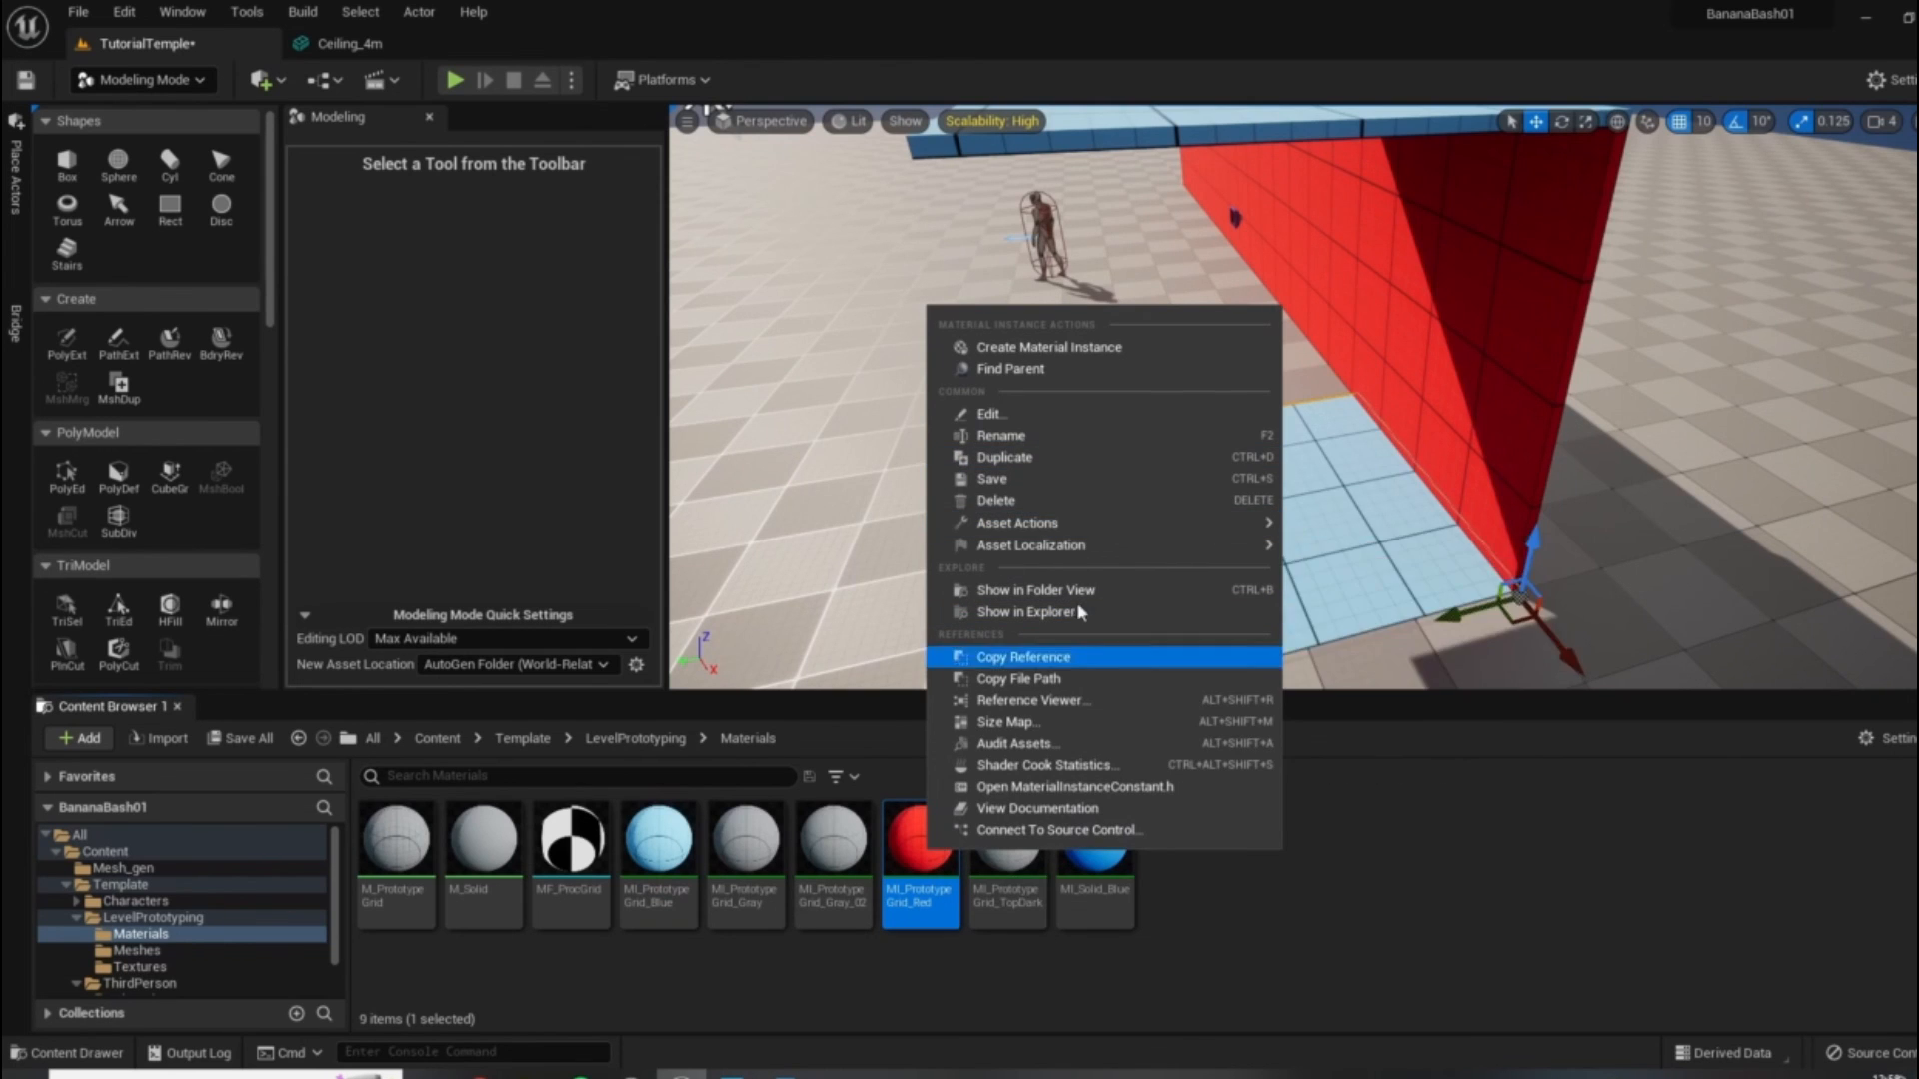
pyautogui.click(1029, 456)
pyautogui.press('End')
pyautogui.press('BackSpace')
pyautogui.press('BackSpace')
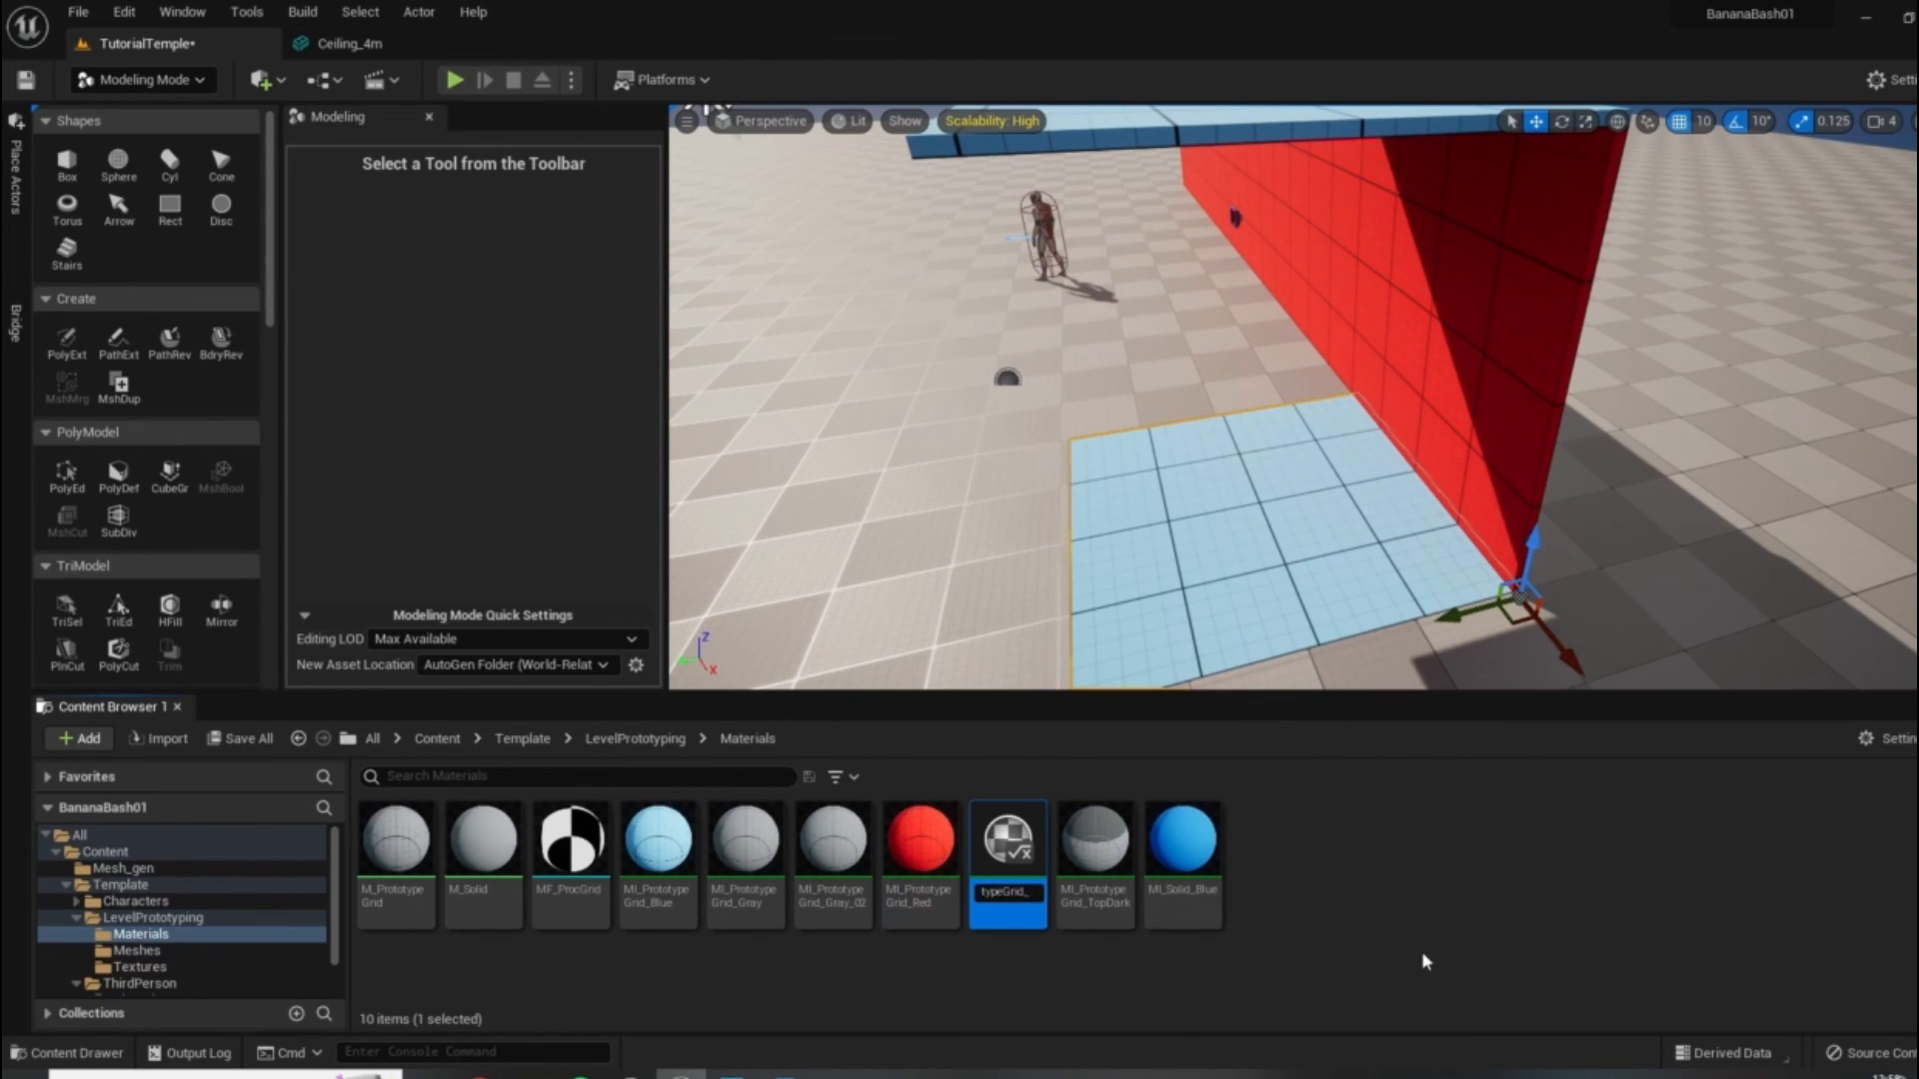
pyautogui.press('Return')
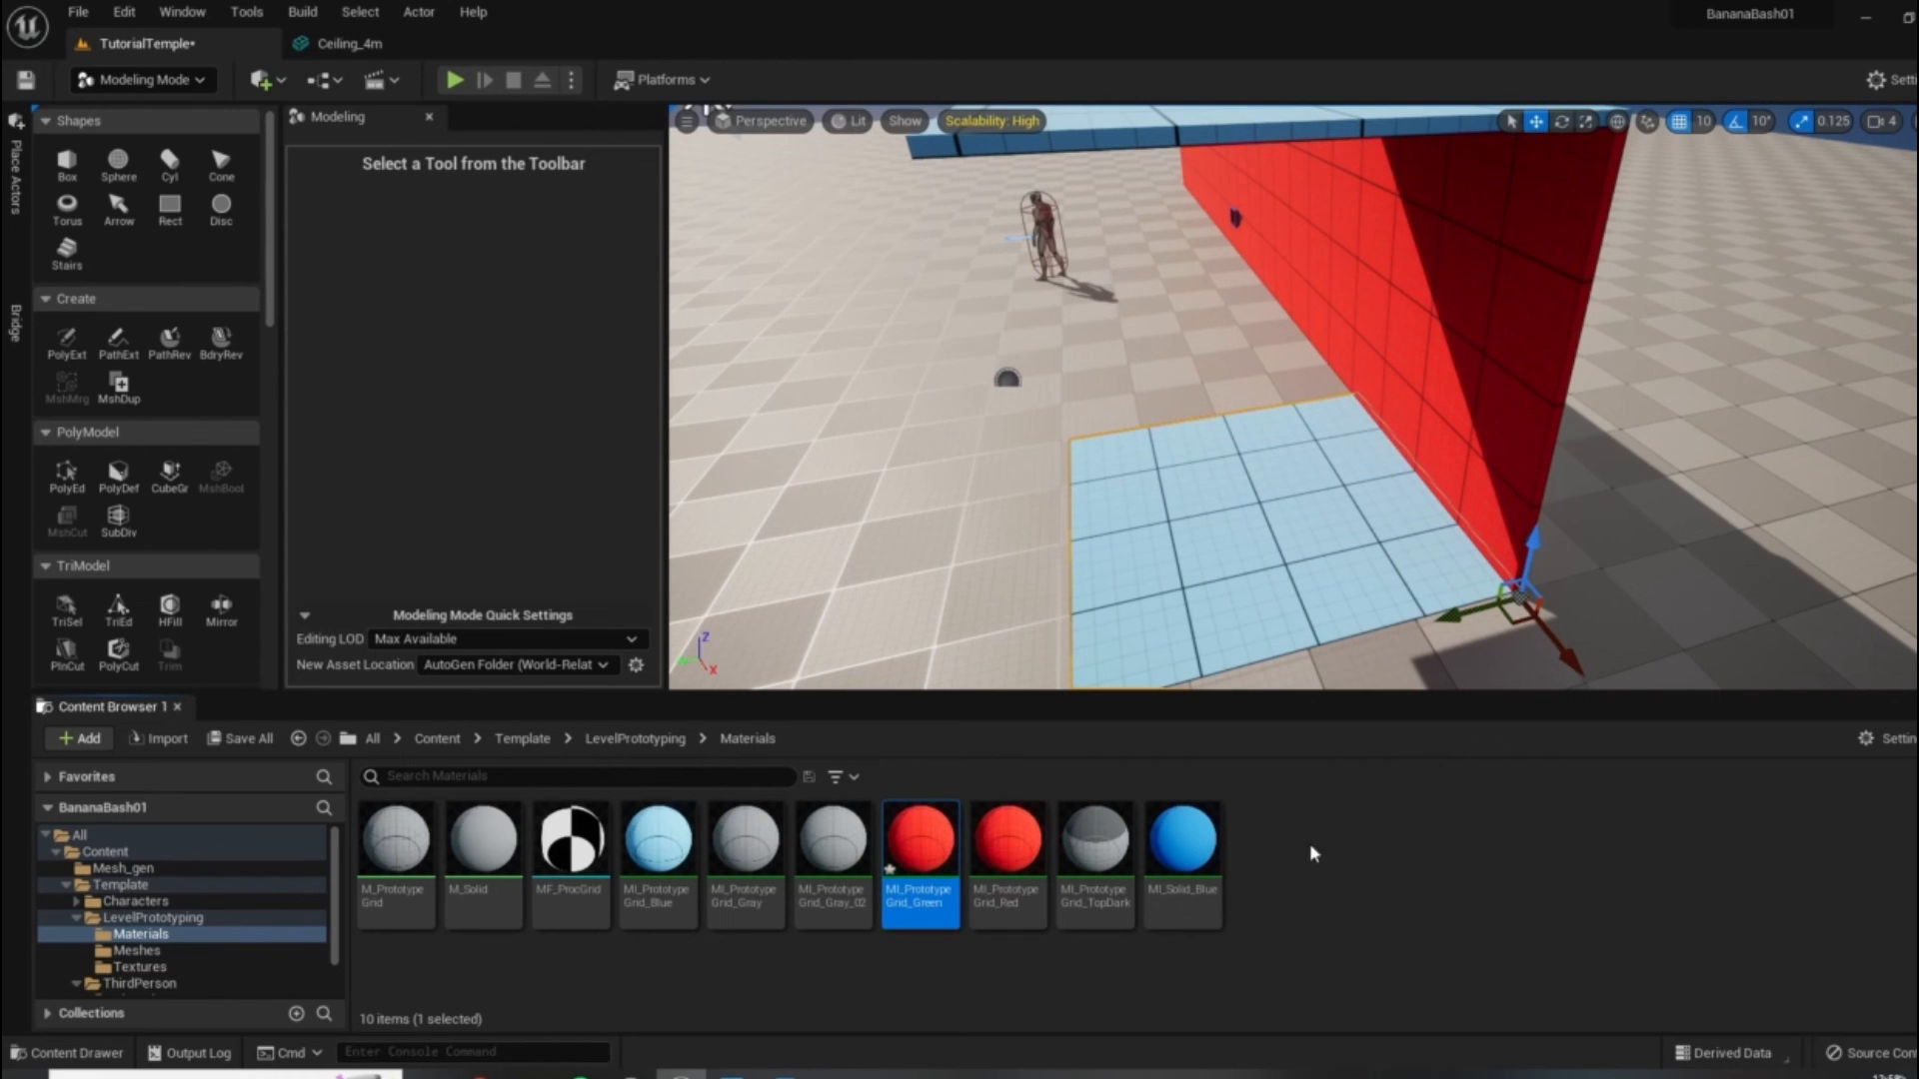
# Set the SurfaceColor of MI_PrototypeGrid_Green to a light green (about R 0.18, G 0.79, B 0.25), save it and close the open asset editors.
pyautogui.doubleClick(917, 848)
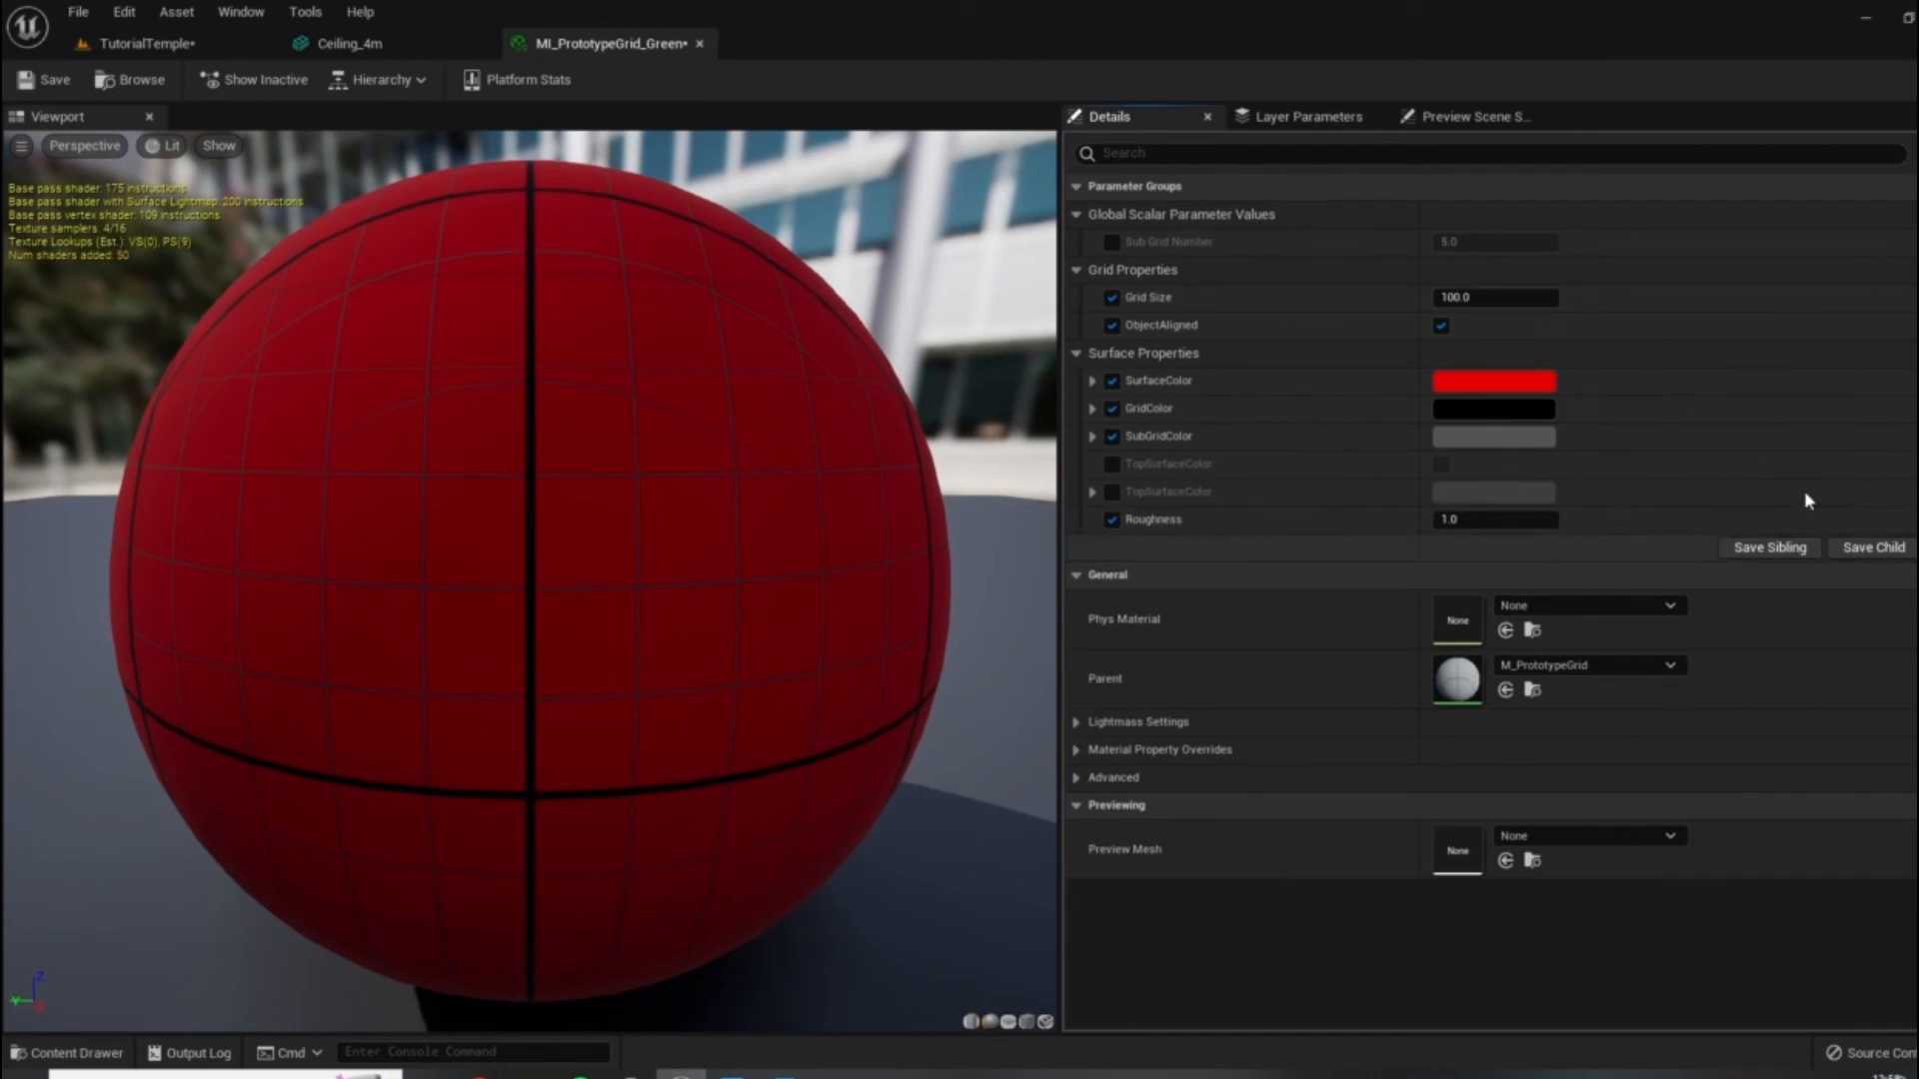
pyautogui.click(1499, 390)
pyautogui.moveTo(1593, 613); pyautogui.dragTo(1580, 642)
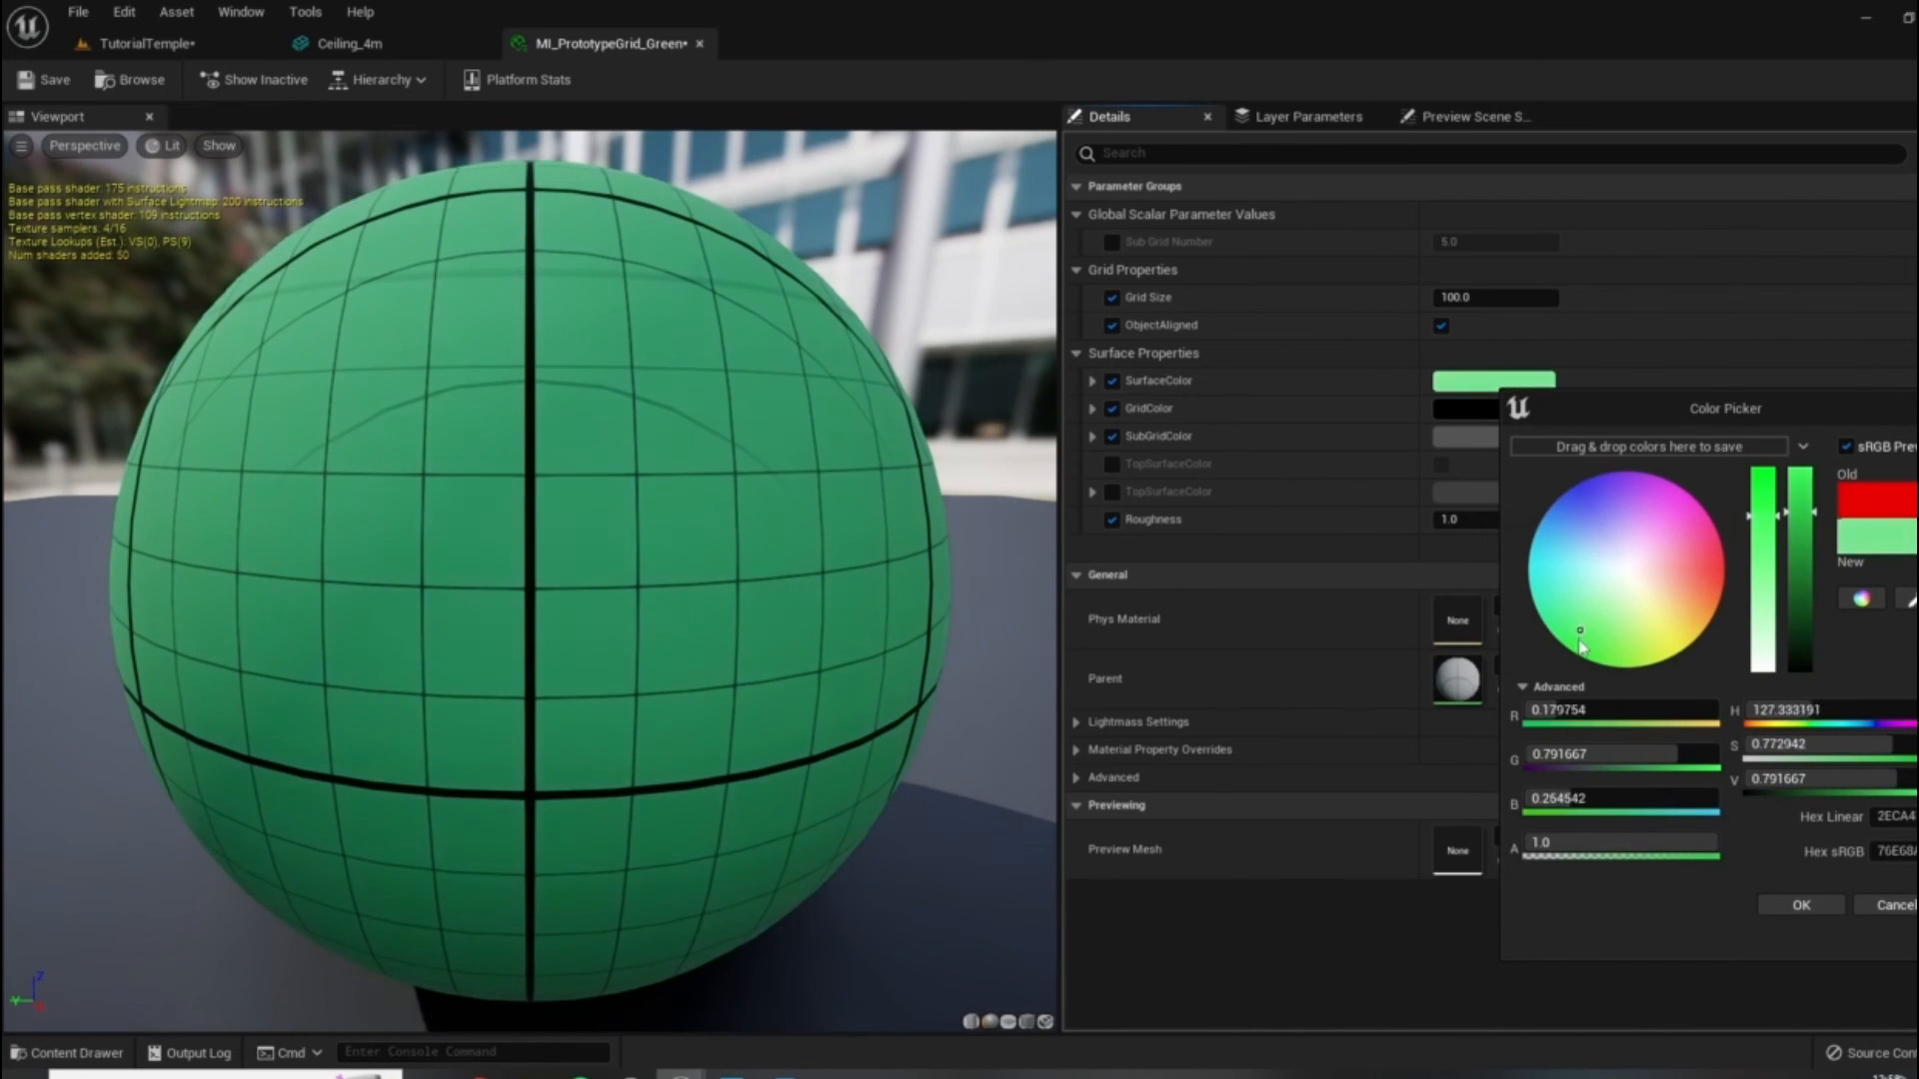
pyautogui.click(1801, 905)
pyautogui.moveTo(646, 400); pyautogui.dragTo(507, 477)
pyautogui.click(55, 81)
pyautogui.click(699, 45)
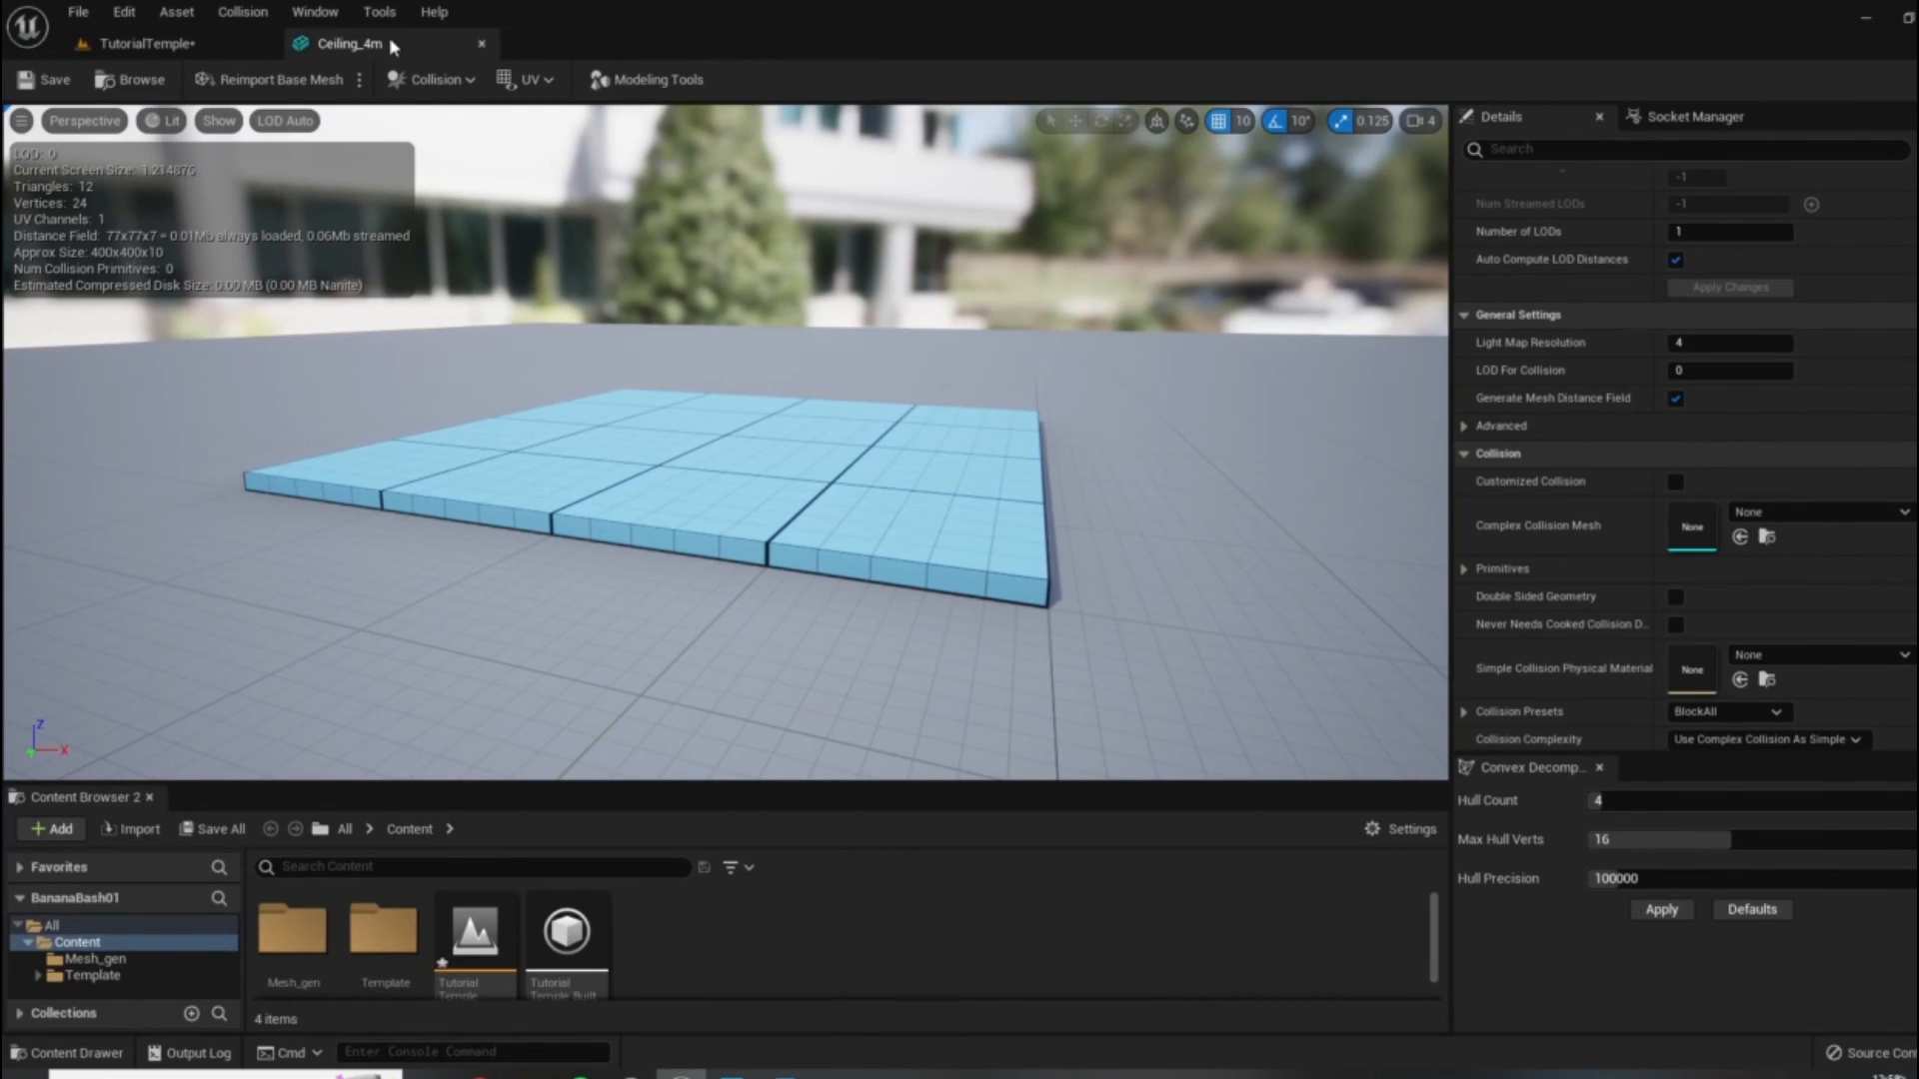
pyautogui.click(485, 44)
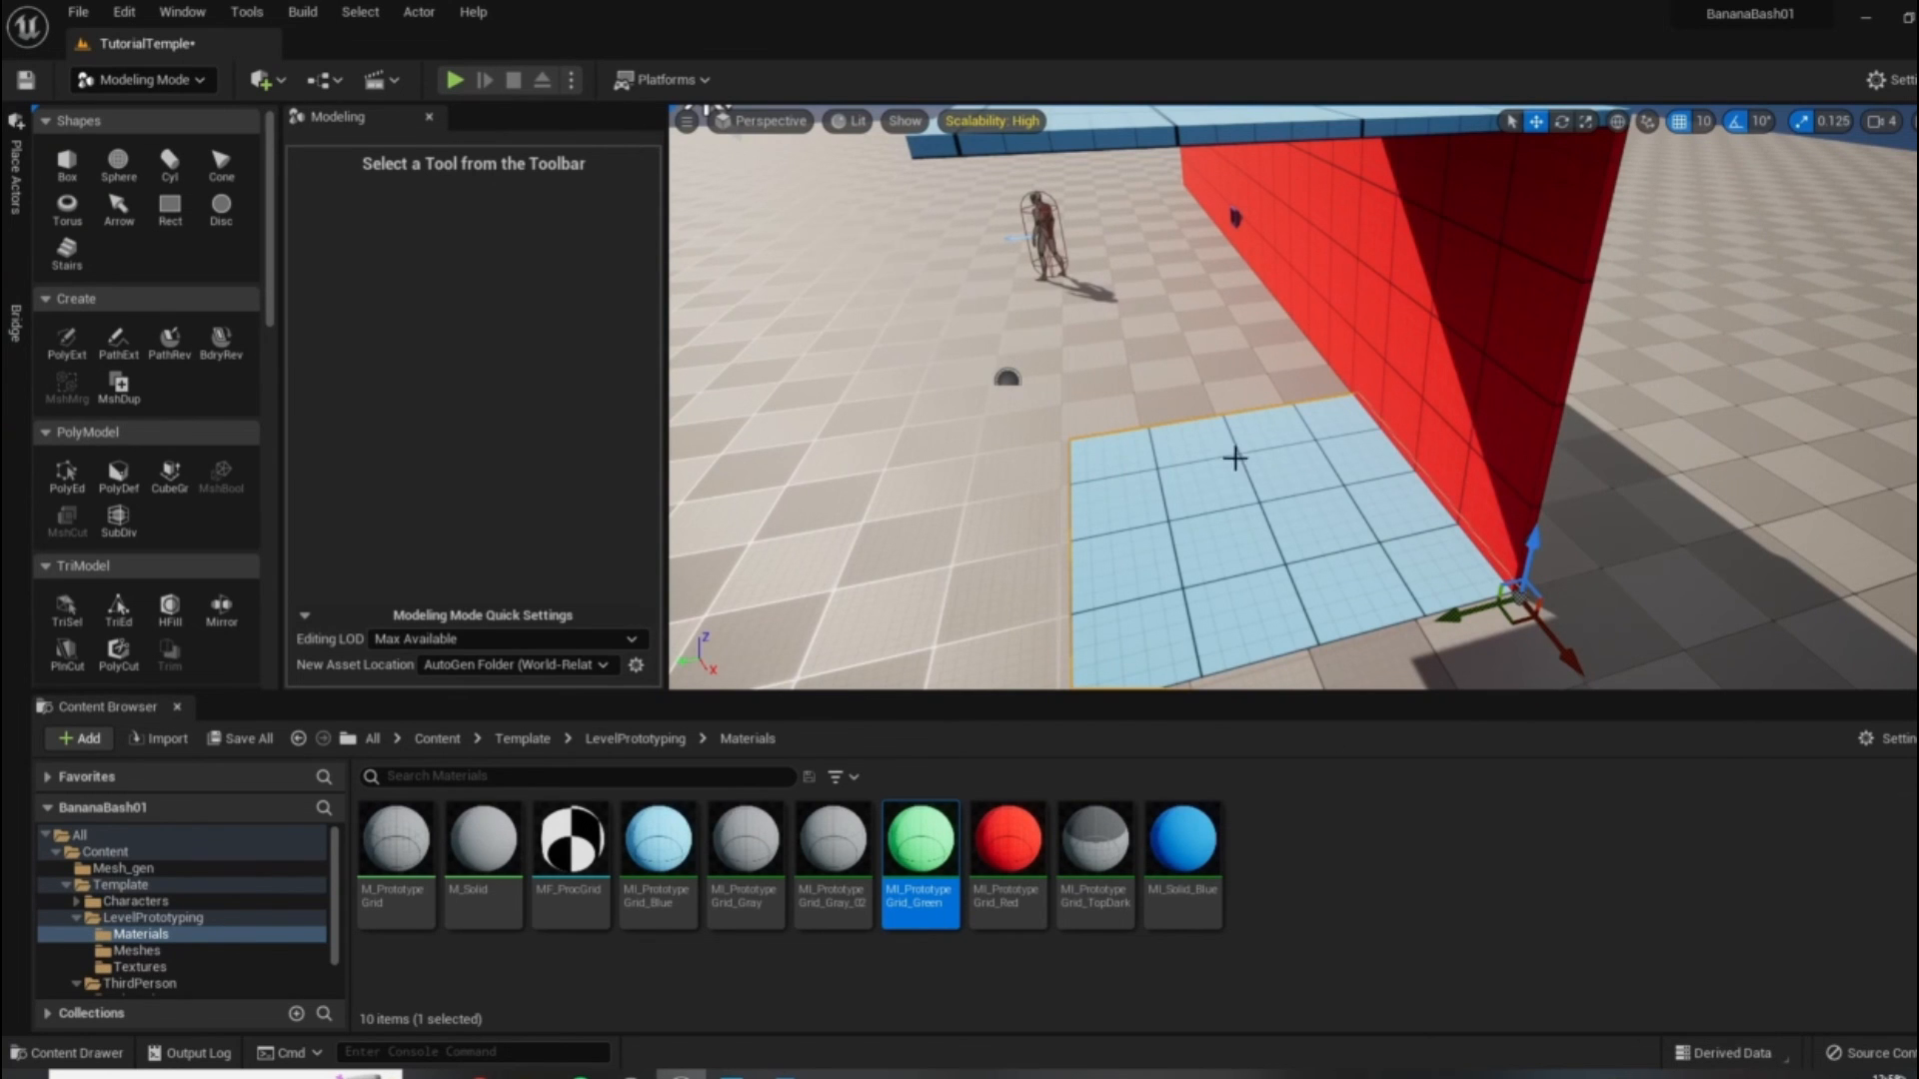
# Assign MI_PrototypeGrid_Green to the Floor_4m mesh in place of the blue grid material, then save and close the mesh.
pyautogui.click(120, 868)
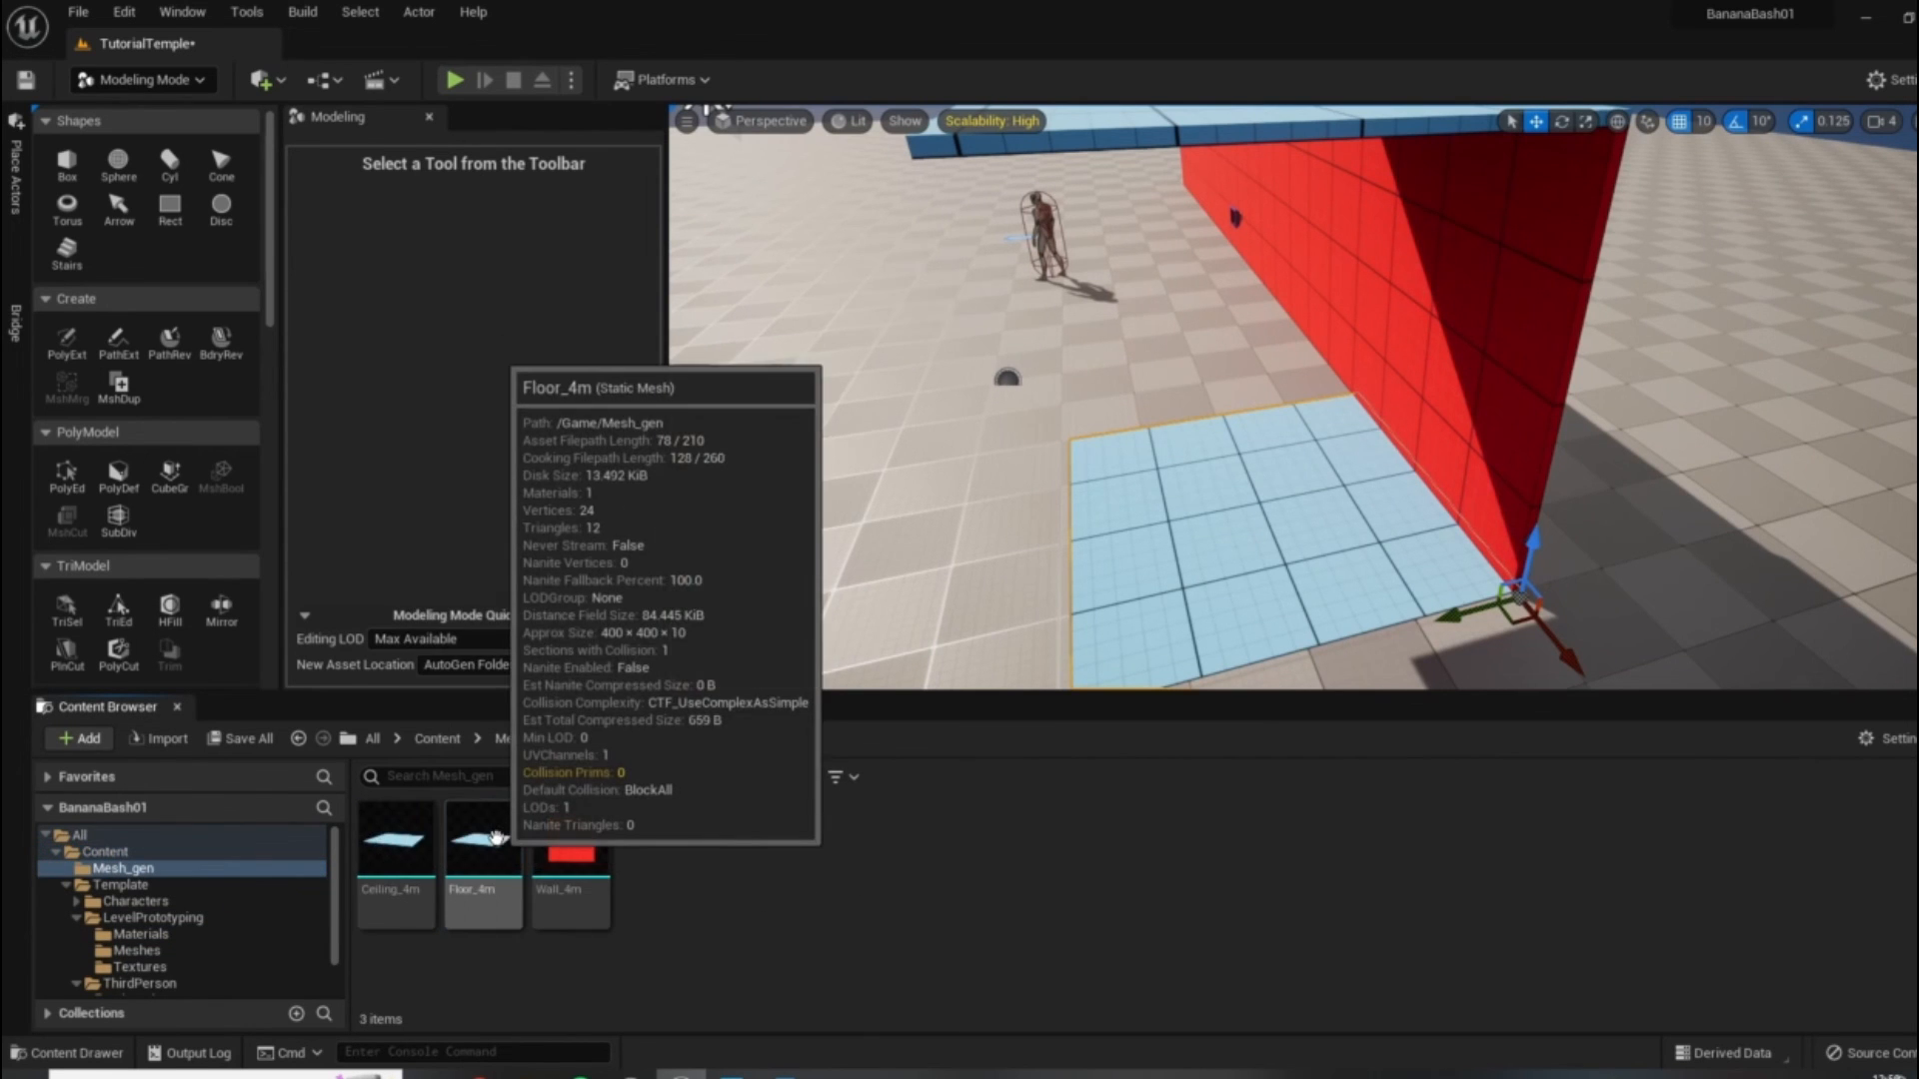
pyautogui.doubleClick(490, 839)
pyautogui.moveTo(559, 746); pyautogui.dragTo(825, 392, button='right')
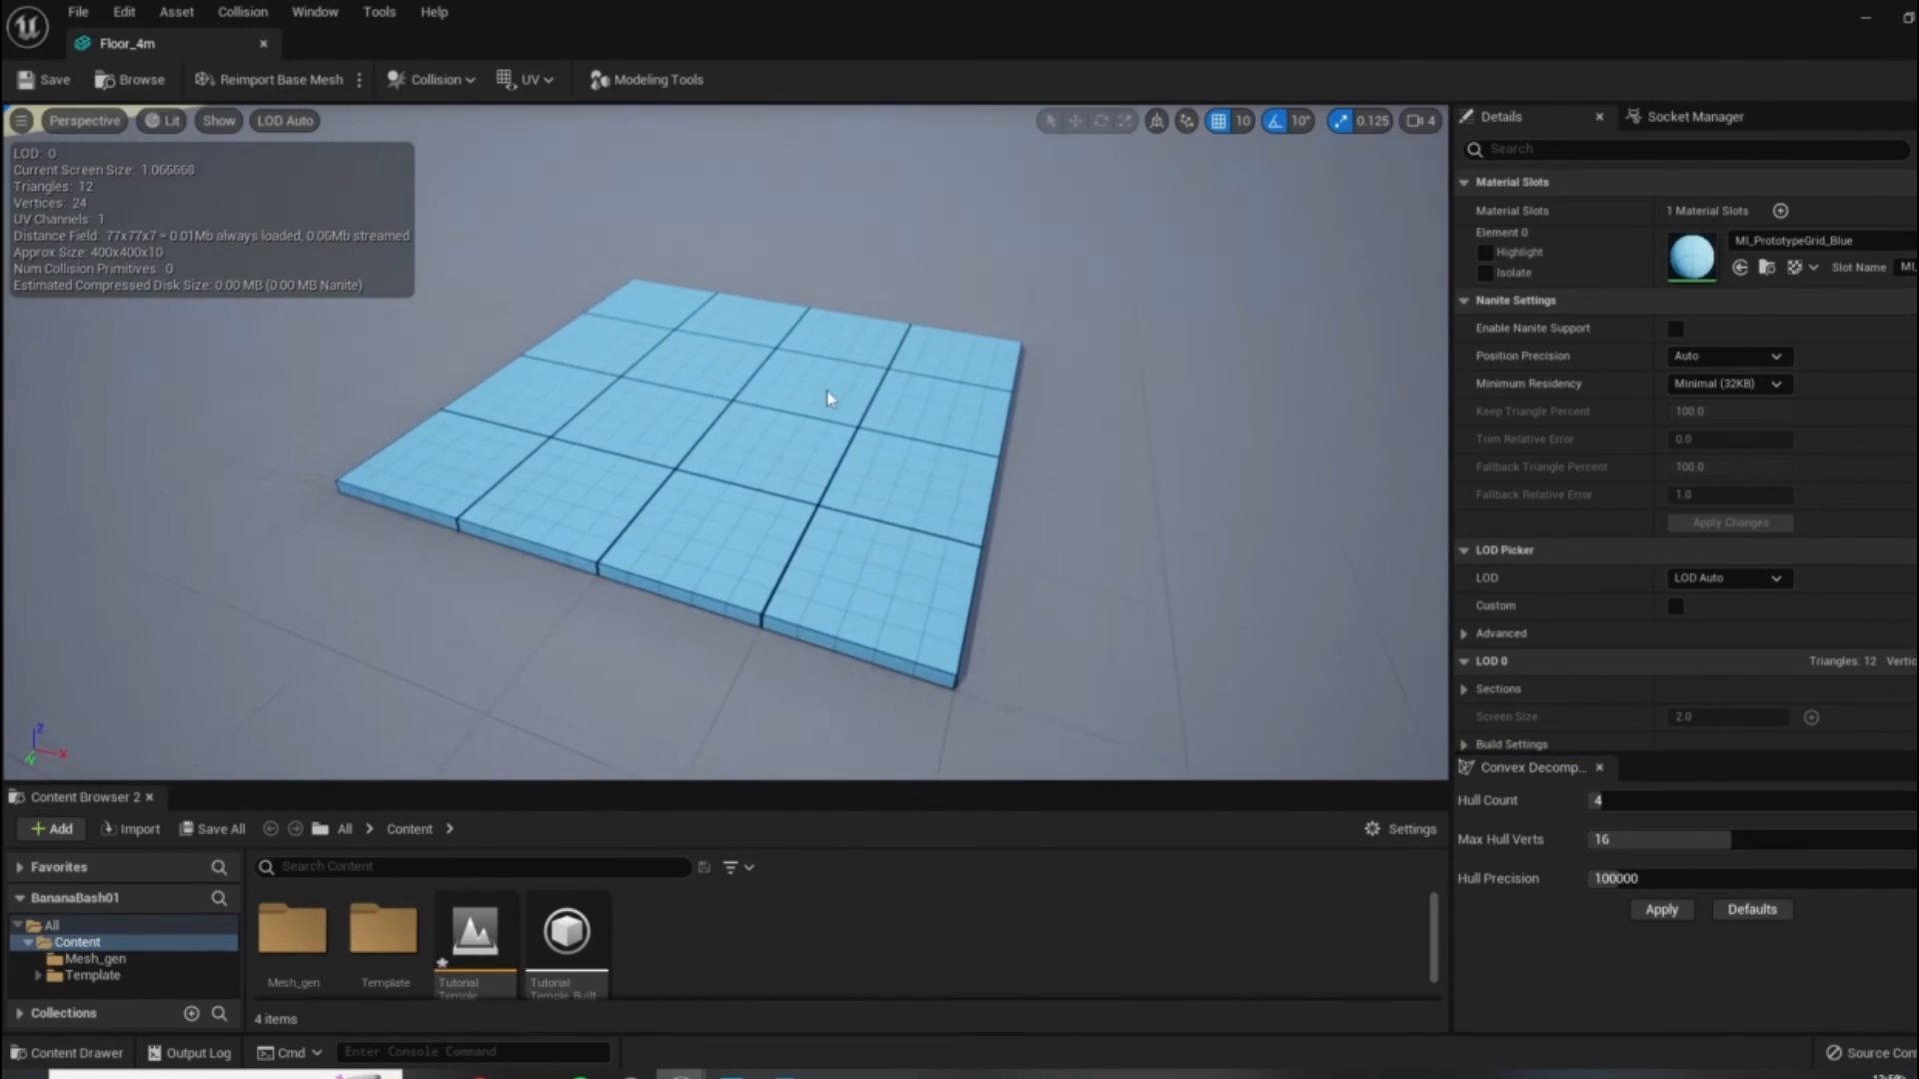
pyautogui.click(1858, 241)
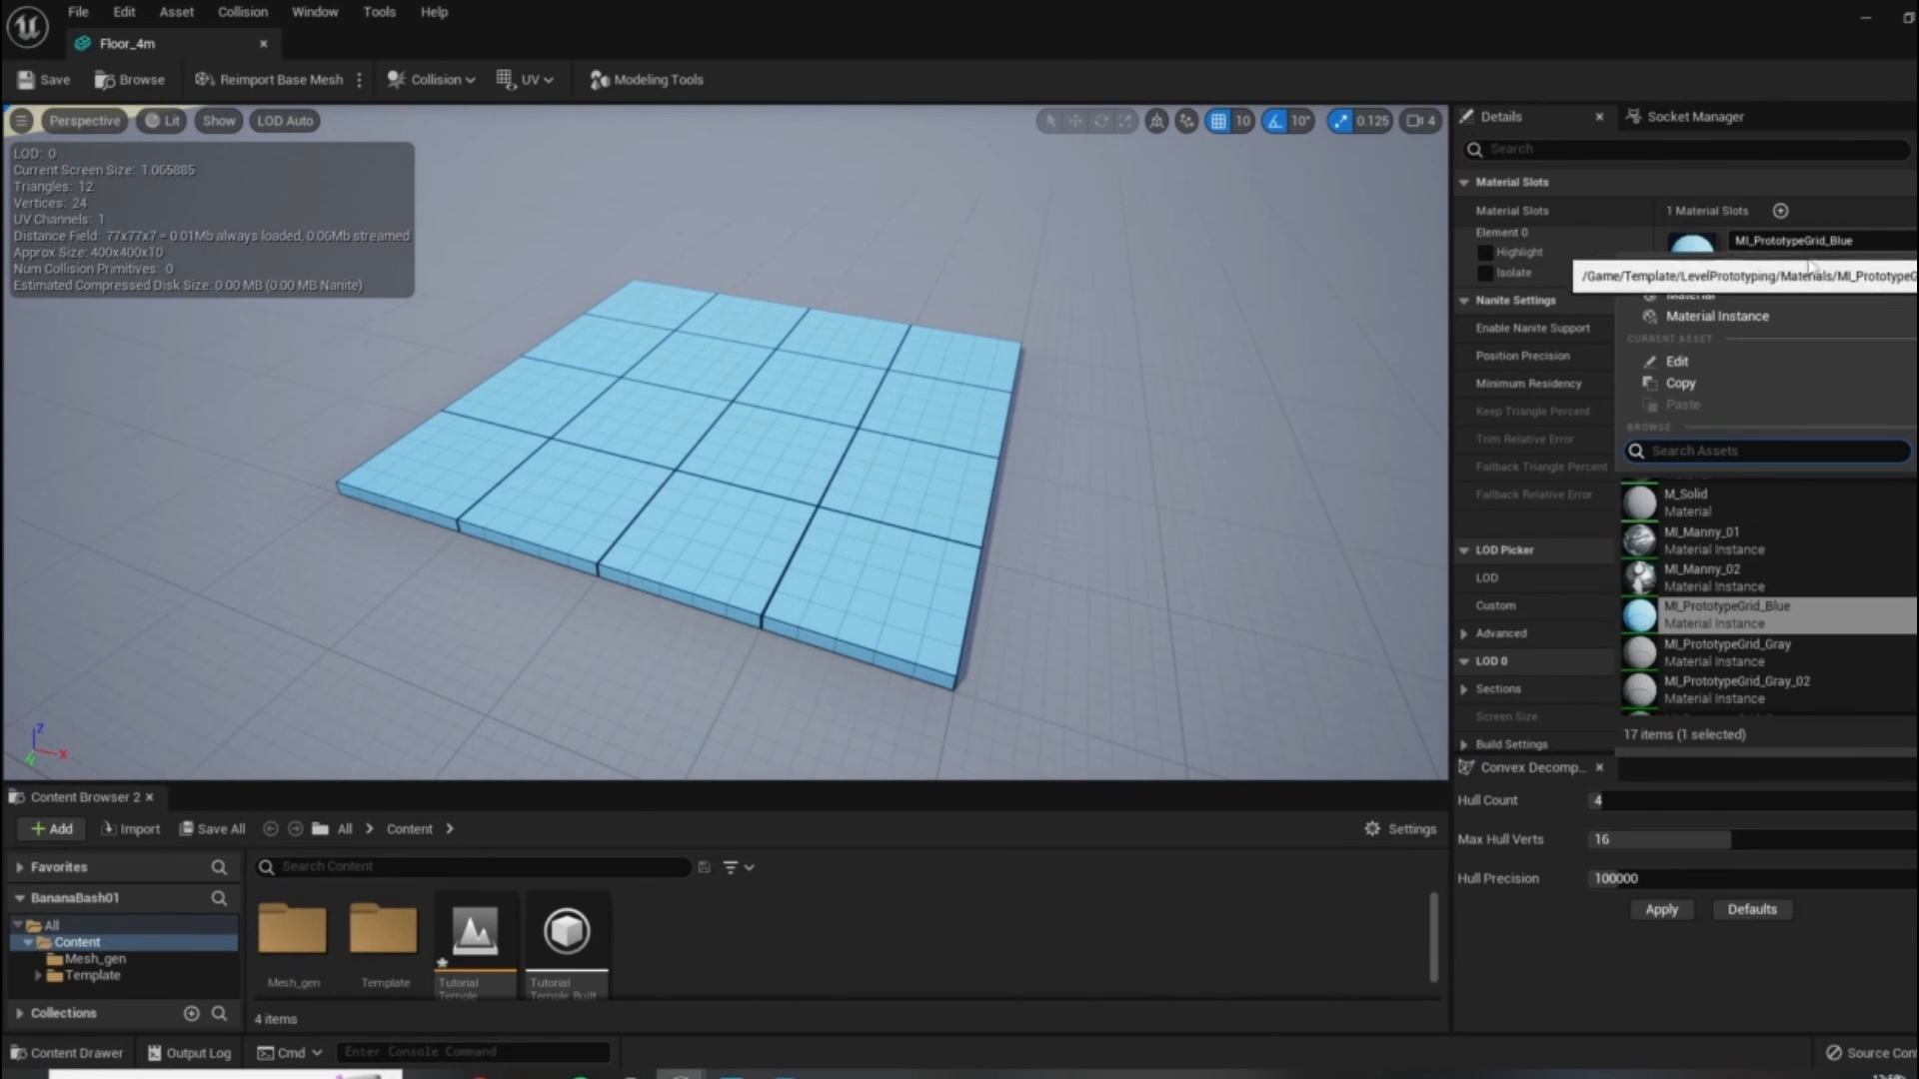
pyautogui.write('green')
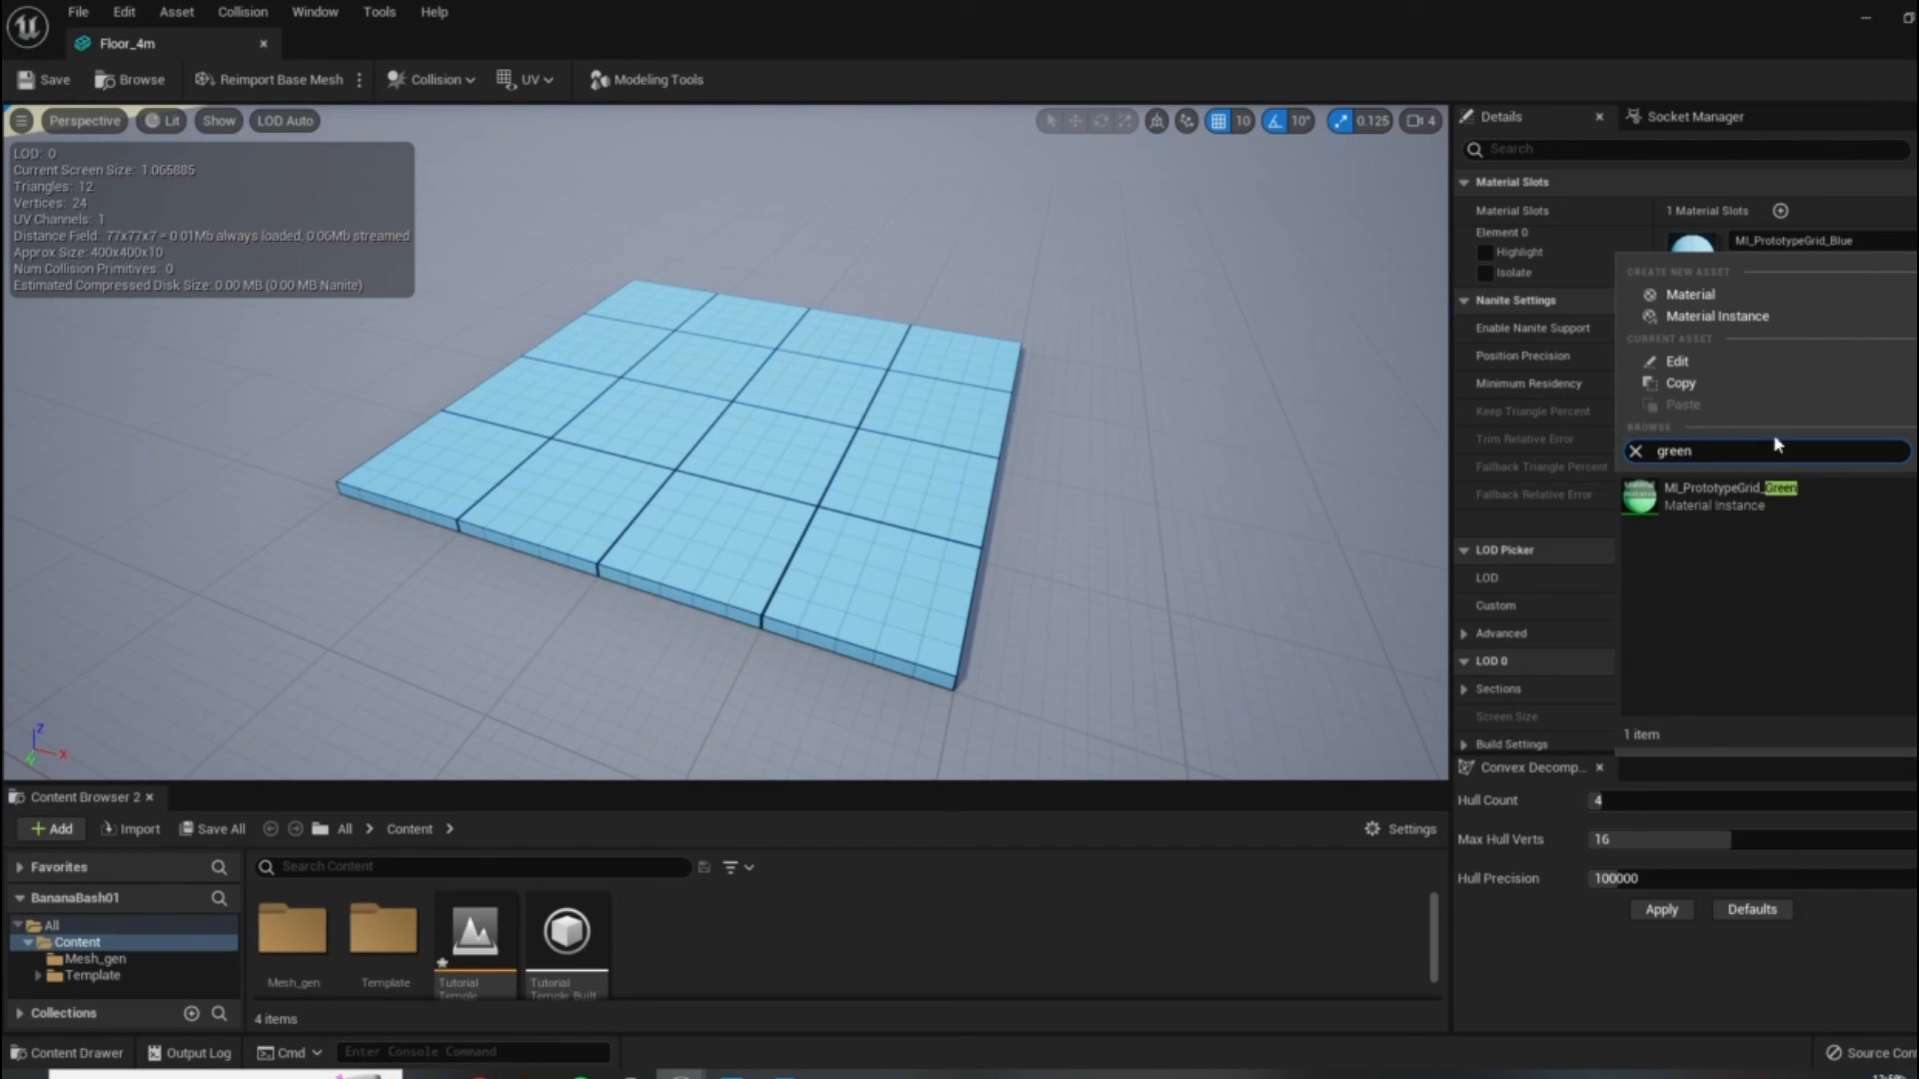
pyautogui.click(1687, 496)
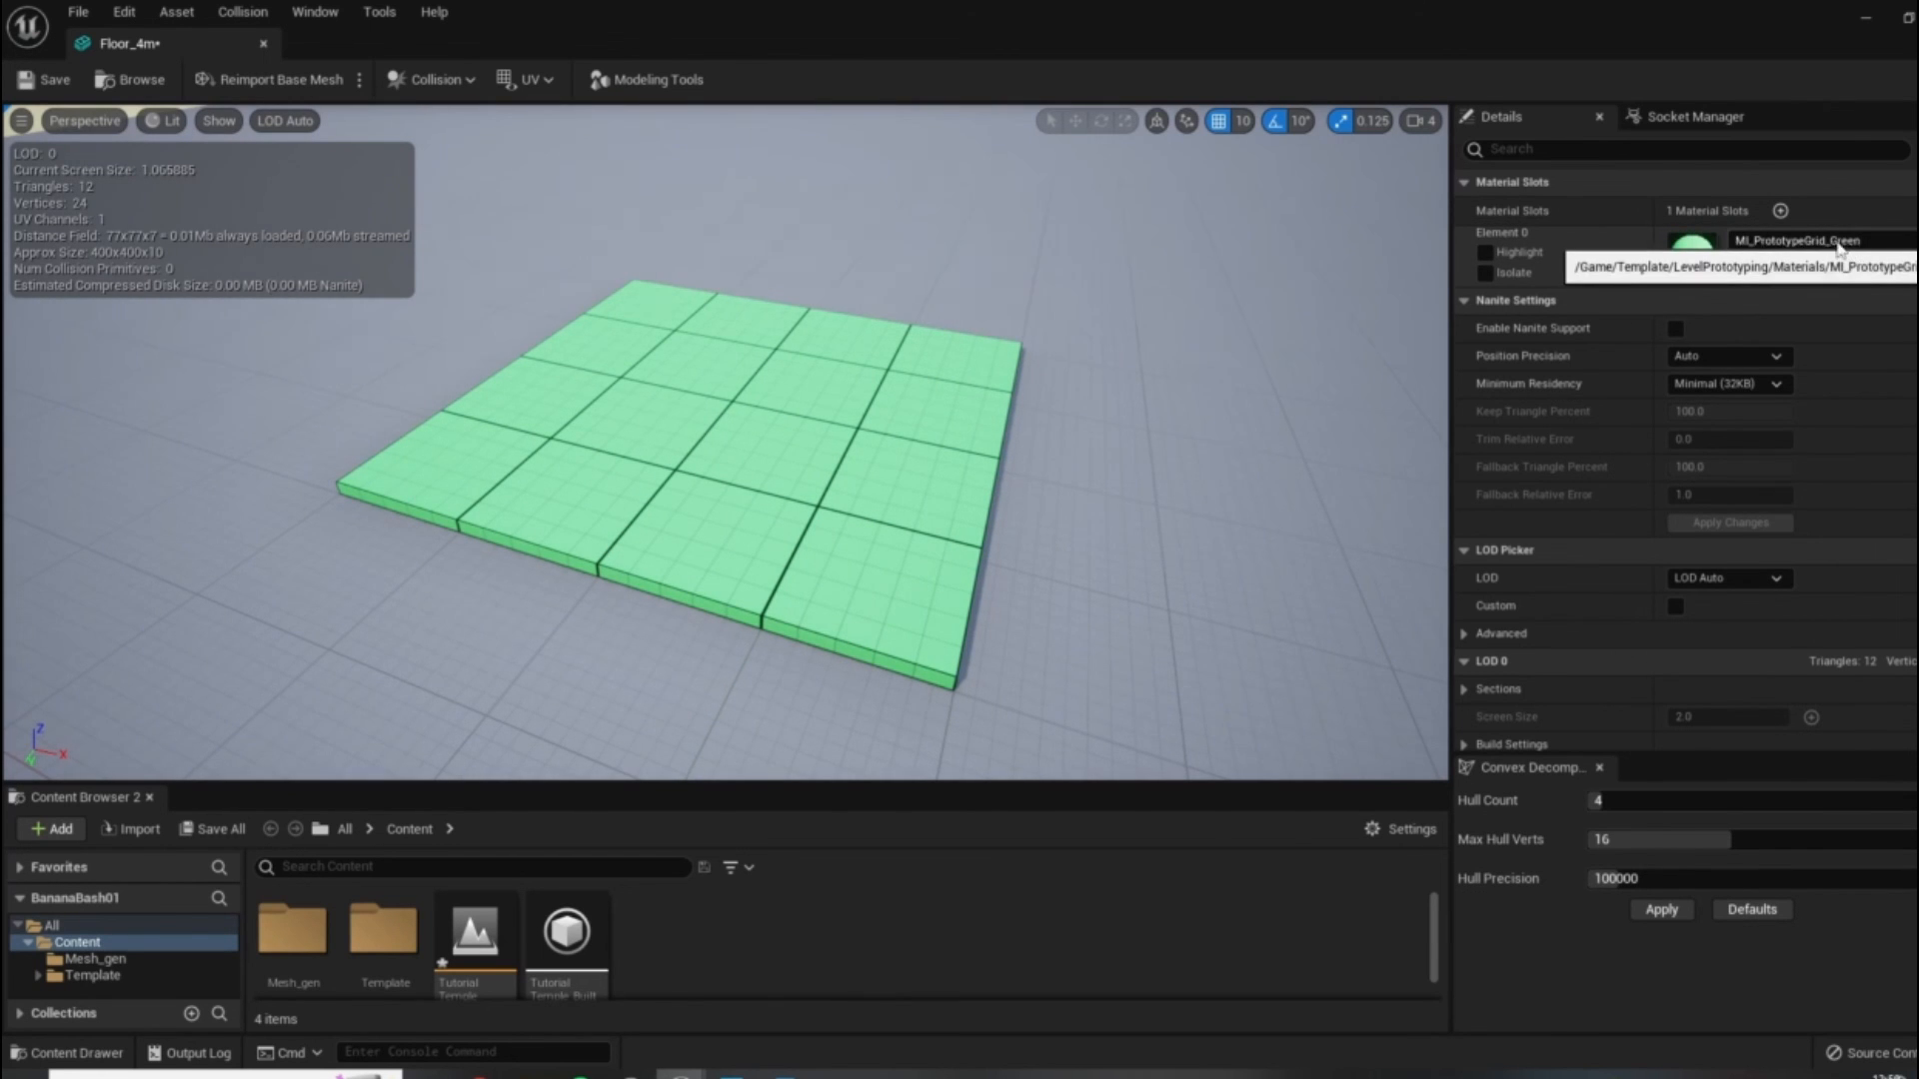
pyautogui.click(44, 79)
pyautogui.click(264, 45)
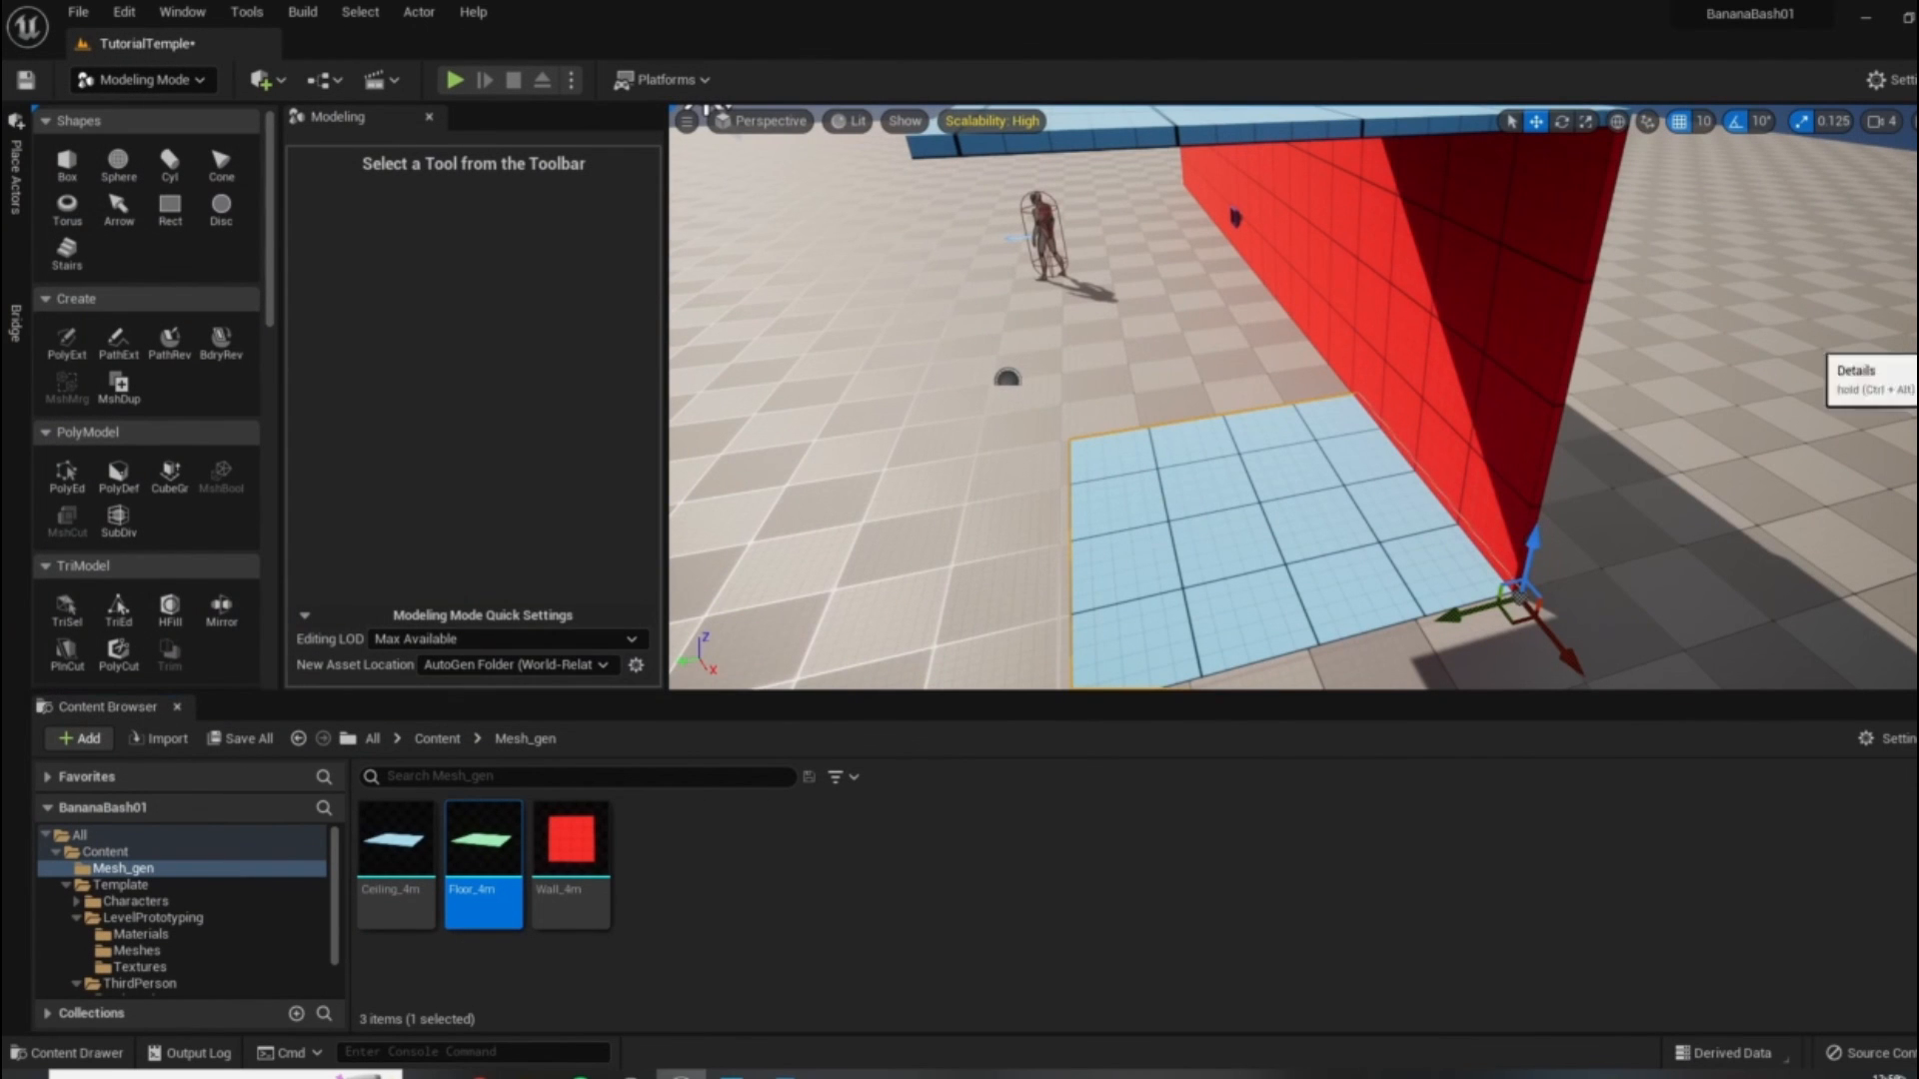
# Switch the material of the placed floor piece in the level from the blue grid to the green grid.
pyautogui.click(1896, 362)
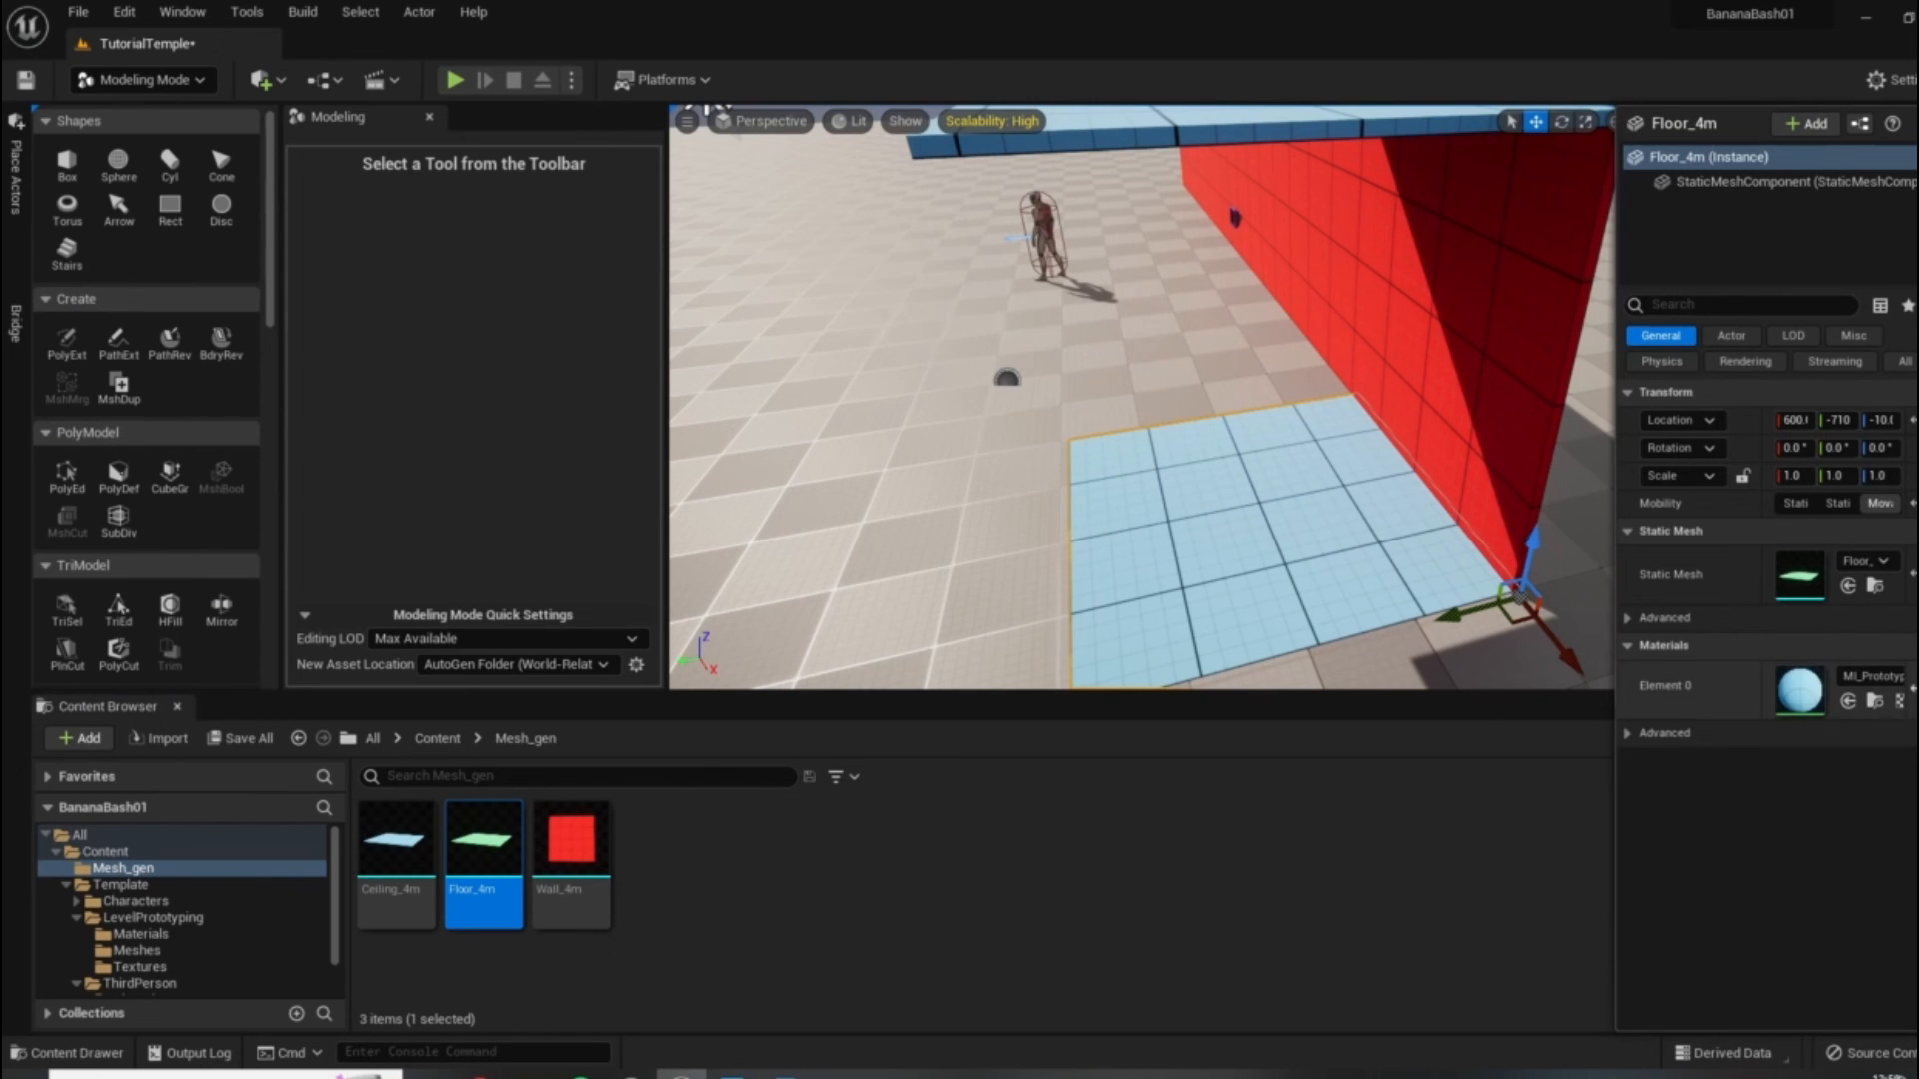
pyautogui.moveTo(1216, 562); pyautogui.dragTo(1419, 519, button='right')
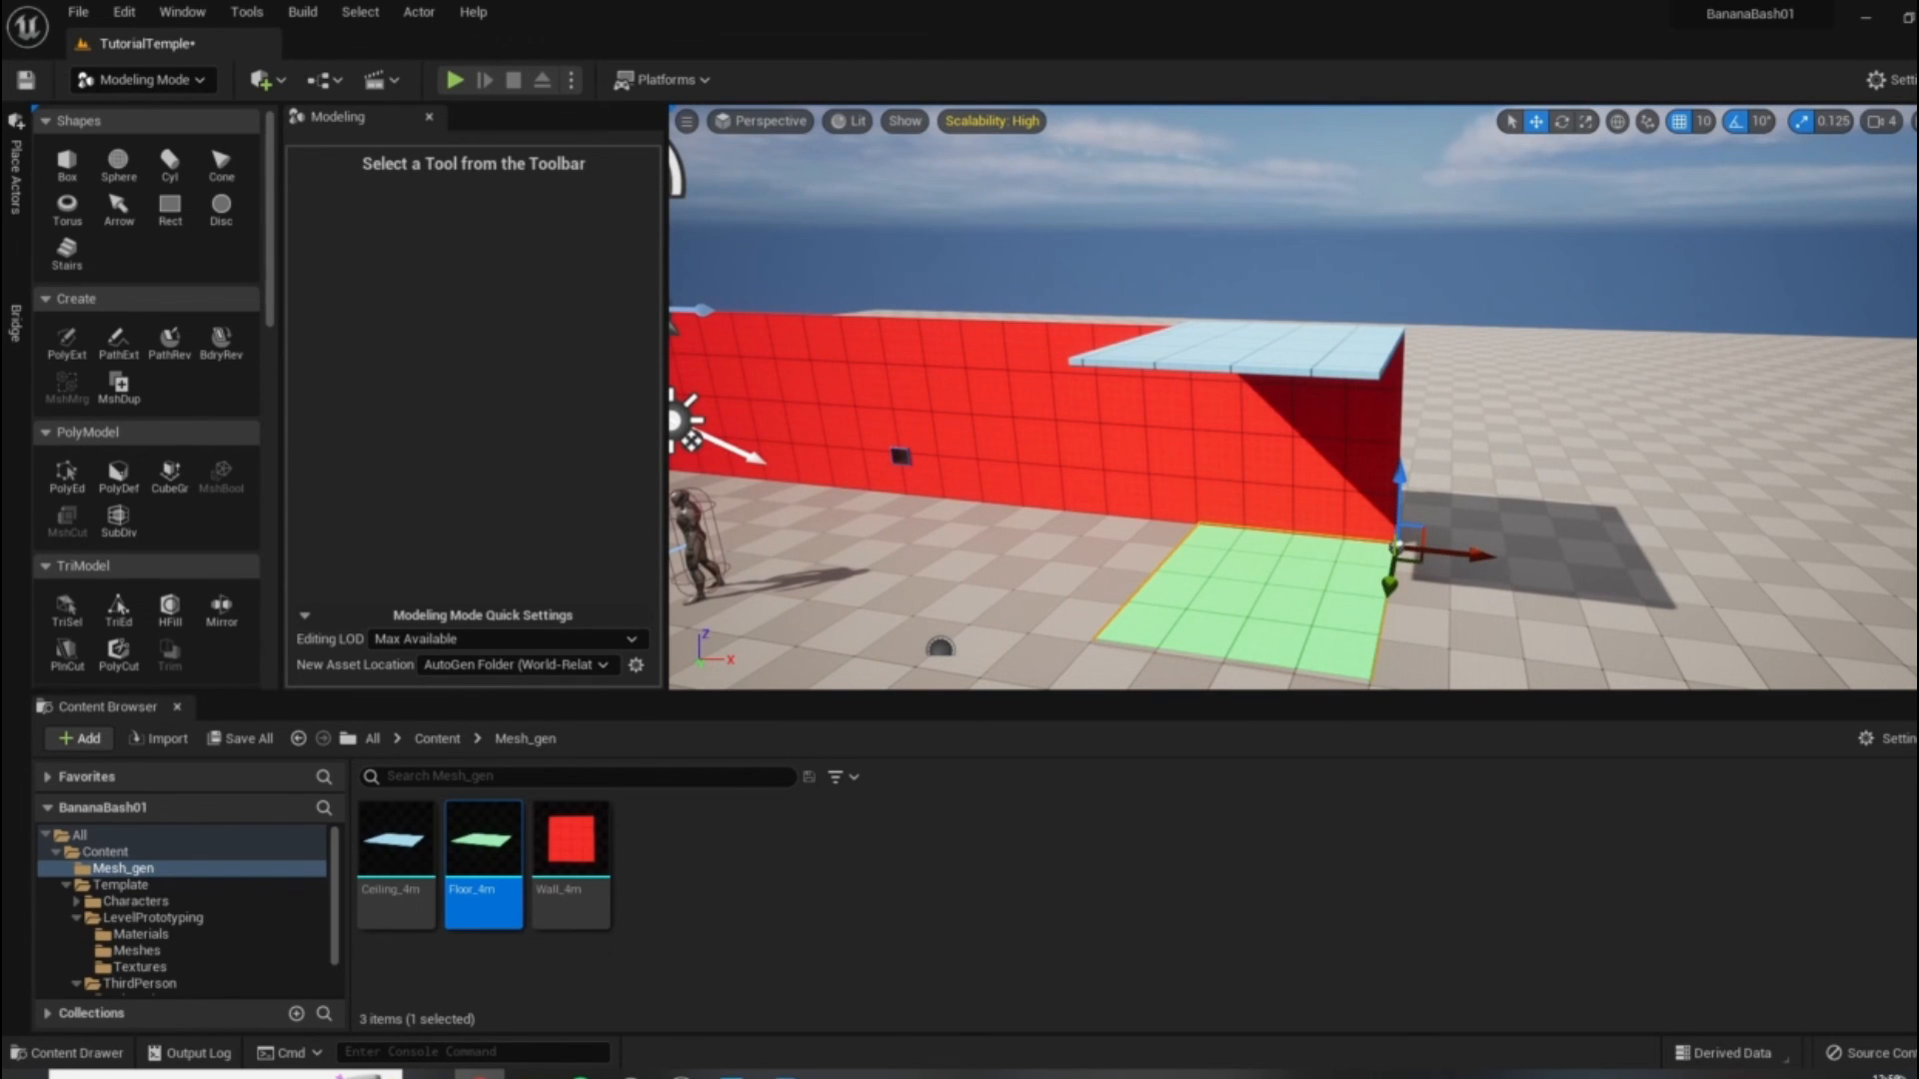
pyautogui.moveTo(1319, 544); pyautogui.dragTo(1079, 610, button='right')
pyautogui.moveTo(1549, 500); pyautogui.dragTo(1339, 484, button='right')
pyautogui.moveTo(1675, 462); pyautogui.dragTo(1661, 468)
pyautogui.moveTo(1157, 487); pyautogui.dragTo(1345, 395, button='right')
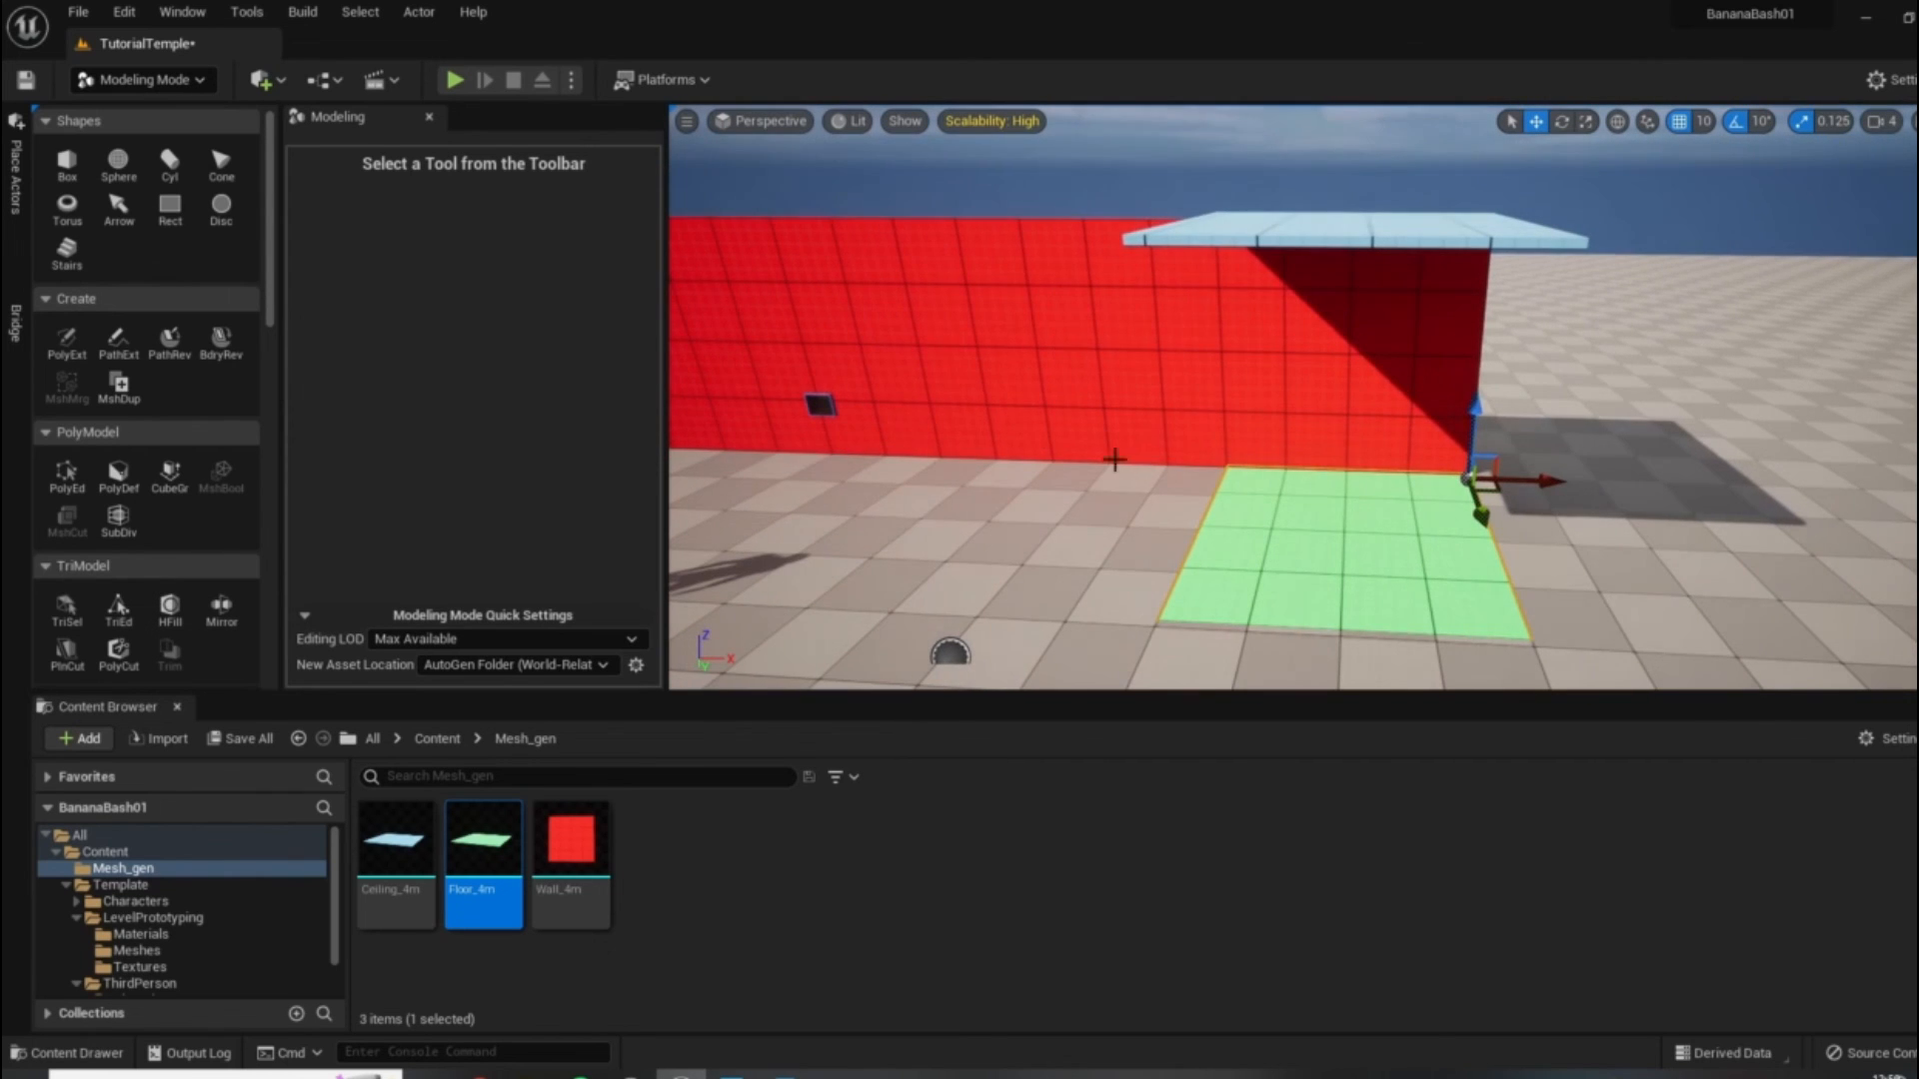
# Narrow the modeling tool area to enlarge the viewport and inspect the wall, ceiling and floor pieces together.
pyautogui.moveTo(660, 441); pyautogui.dragTo(152, 432)
pyautogui.scroll(-1, 1043, 435)
pyautogui.scroll(-4, 1043, 435)
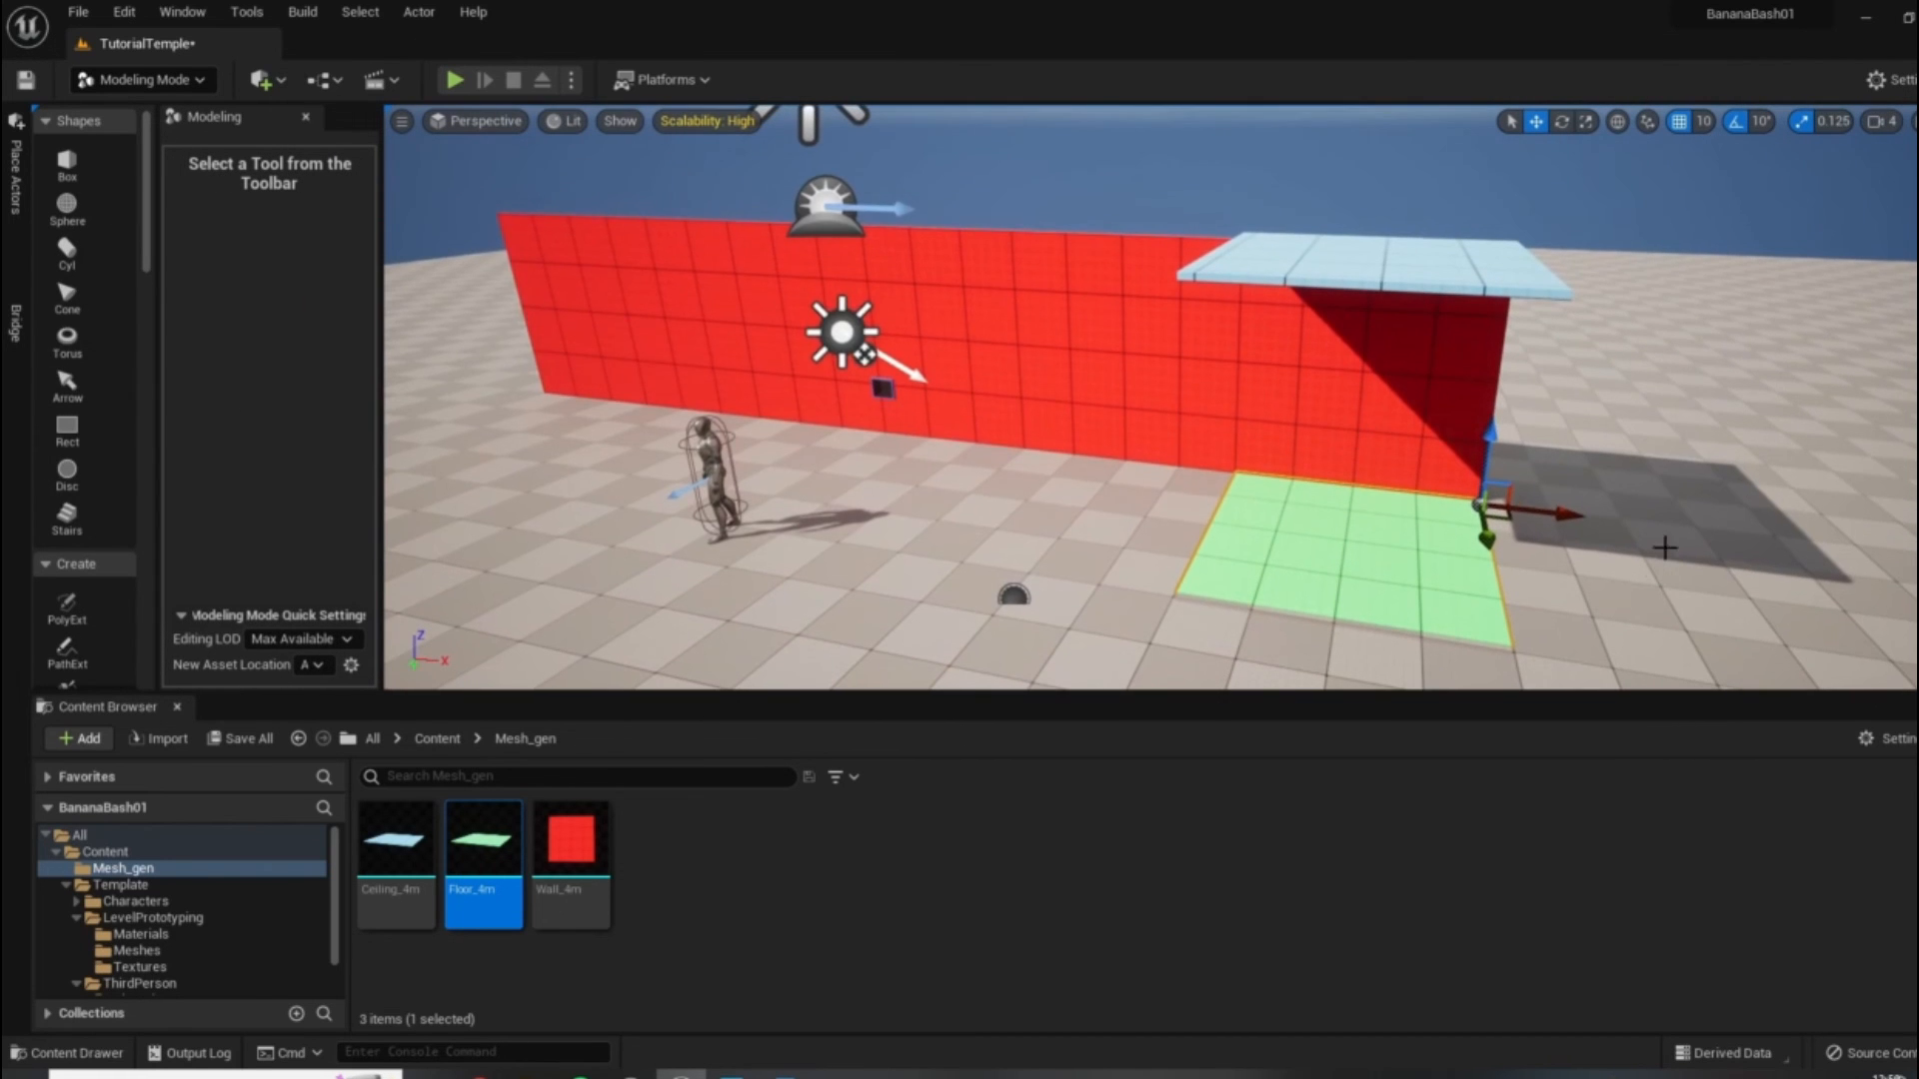
pyautogui.moveTo(1164, 435); pyautogui.dragTo(1038, 436, button='right')
pyautogui.press('w')
pyautogui.moveTo(861, 497); pyautogui.dragTo(909, 470, button='right')
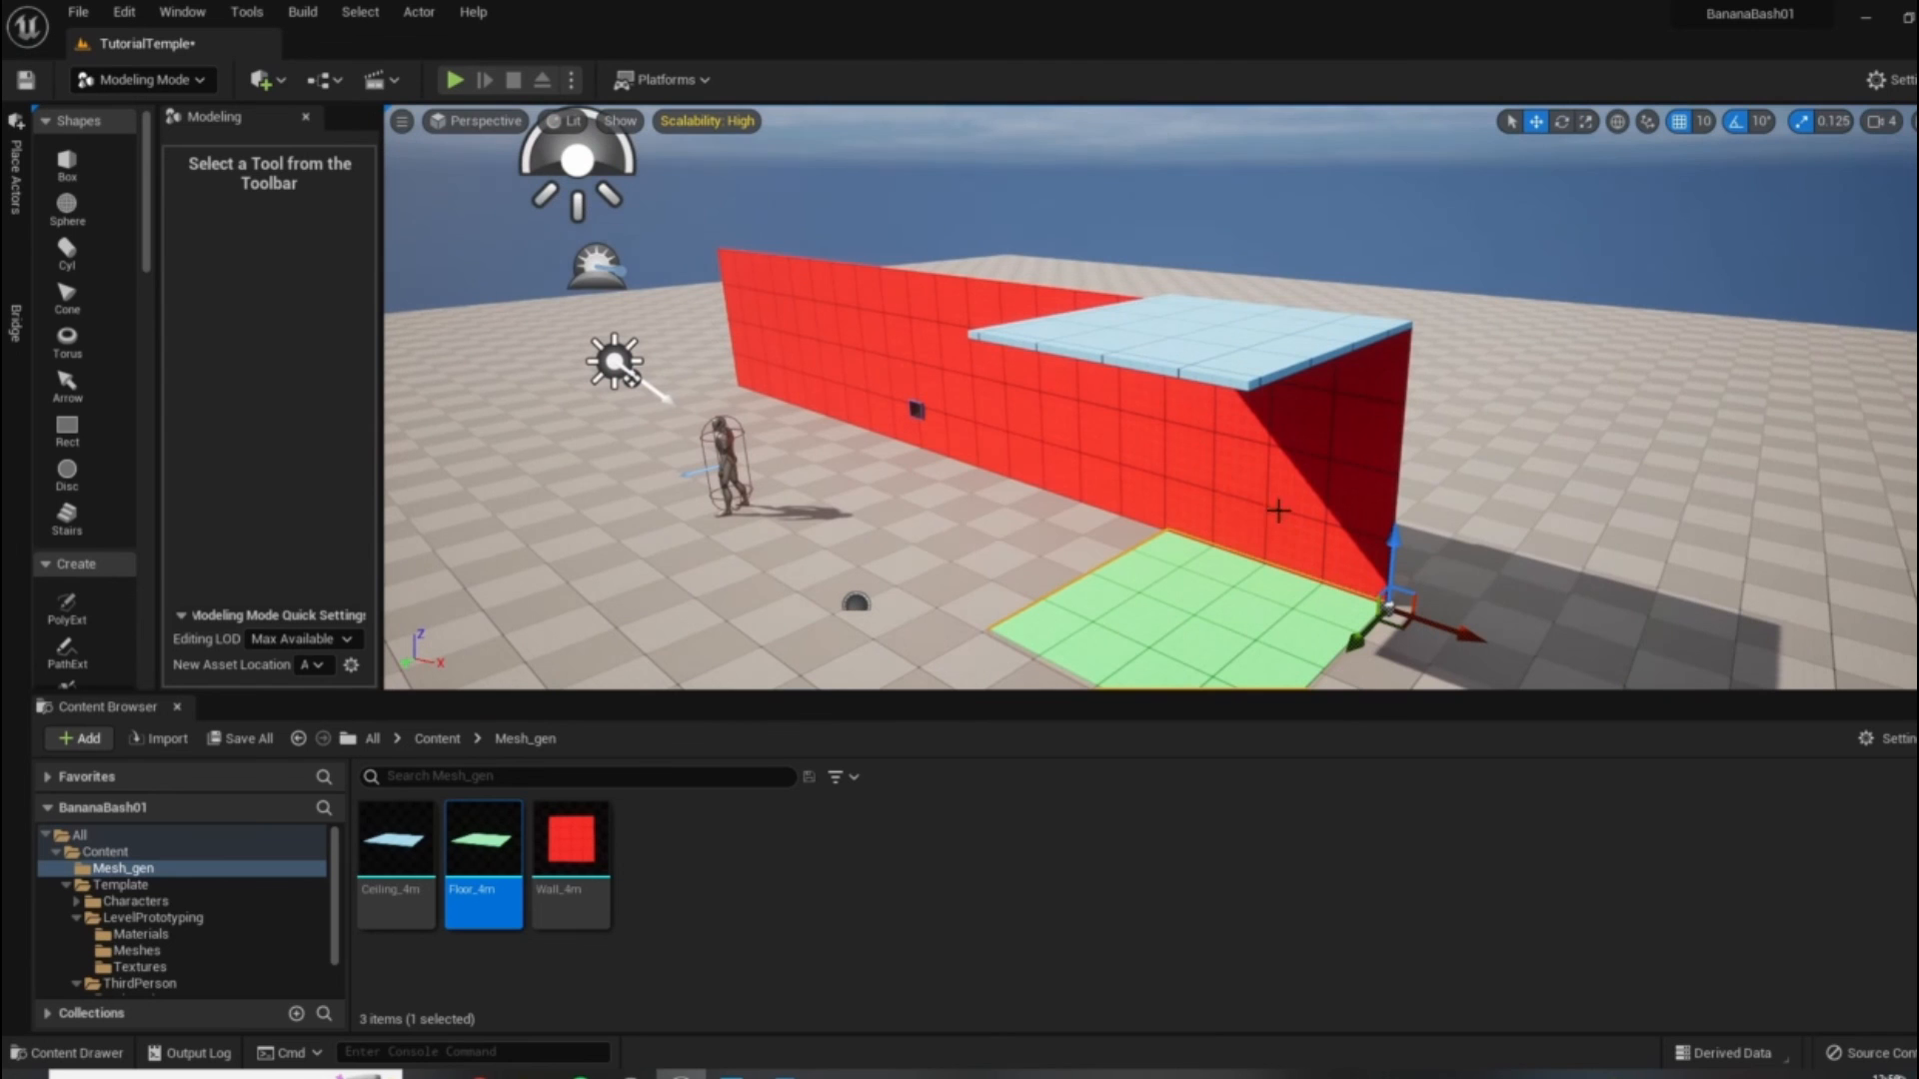
pyautogui.moveTo(1008, 484); pyautogui.dragTo(927, 506, button='right')
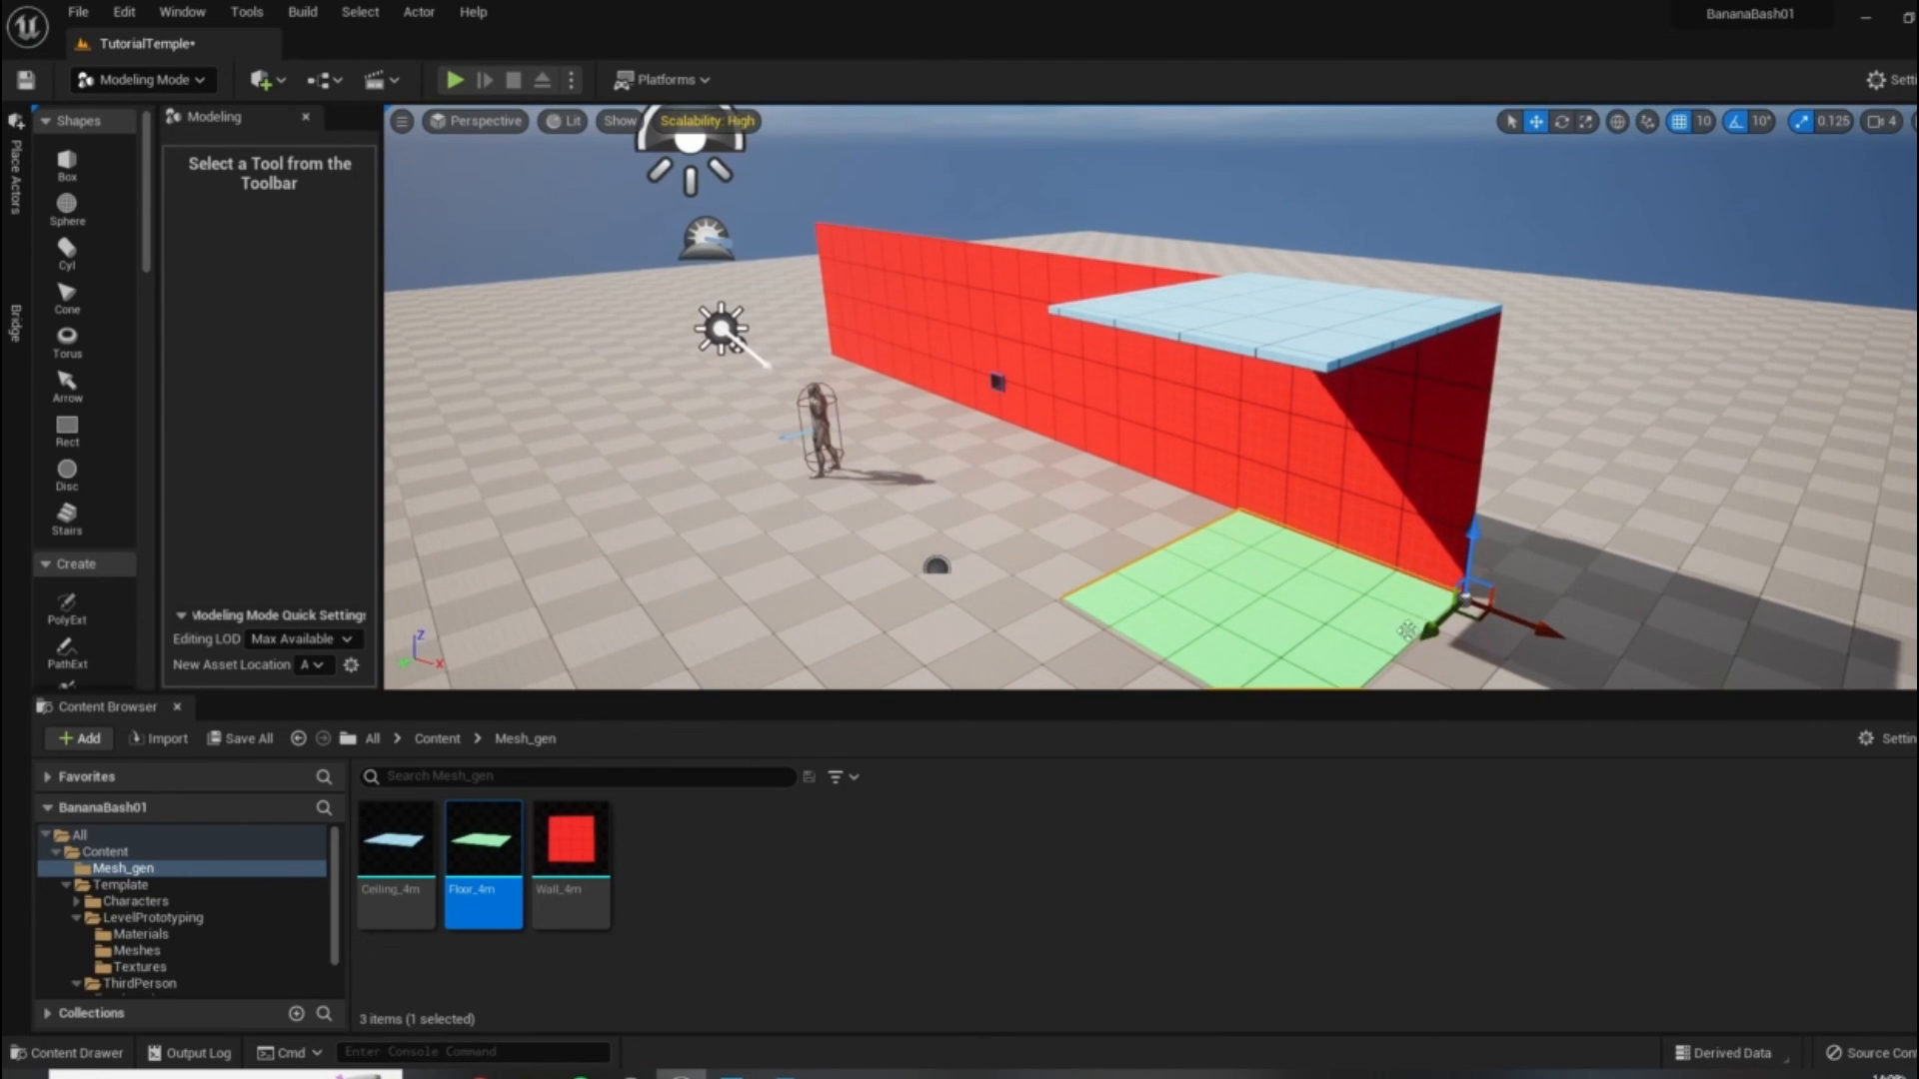
pyautogui.moveTo(872, 694); pyautogui.dragTo(971, 792)
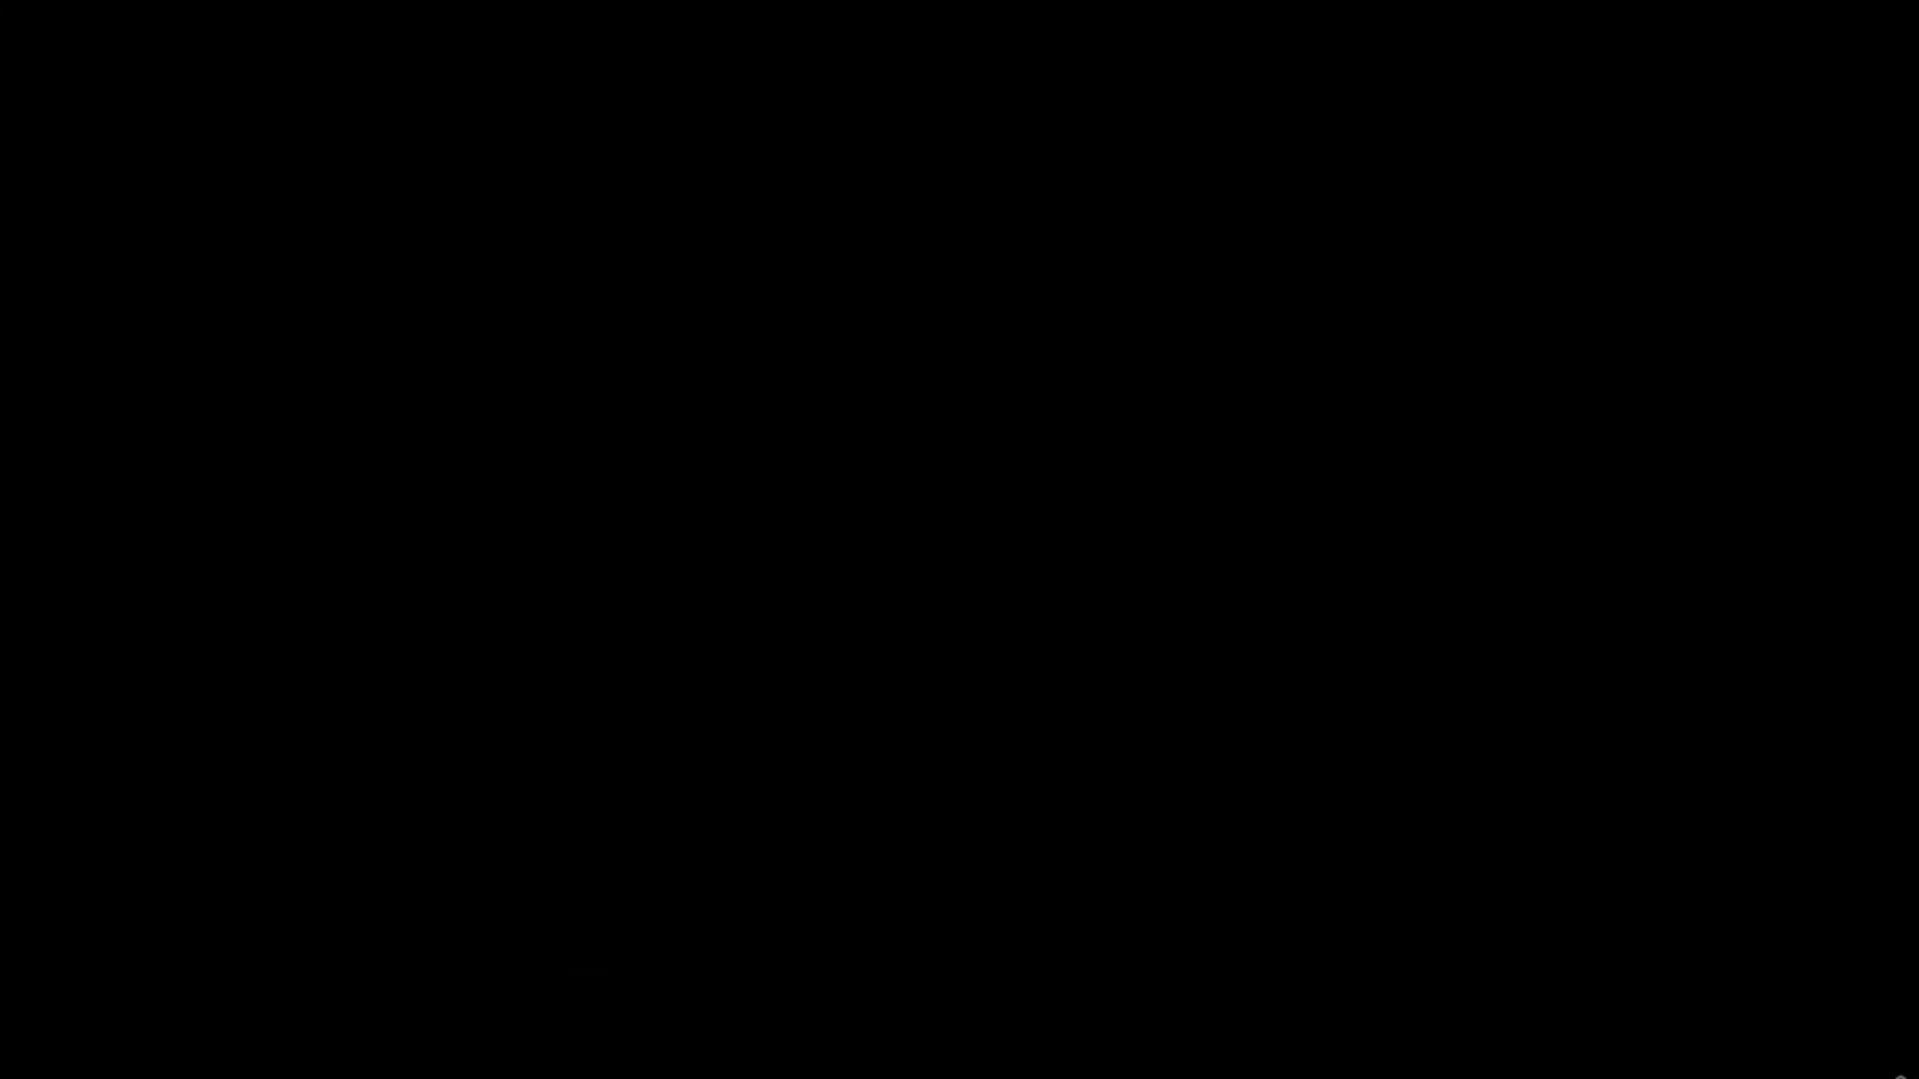